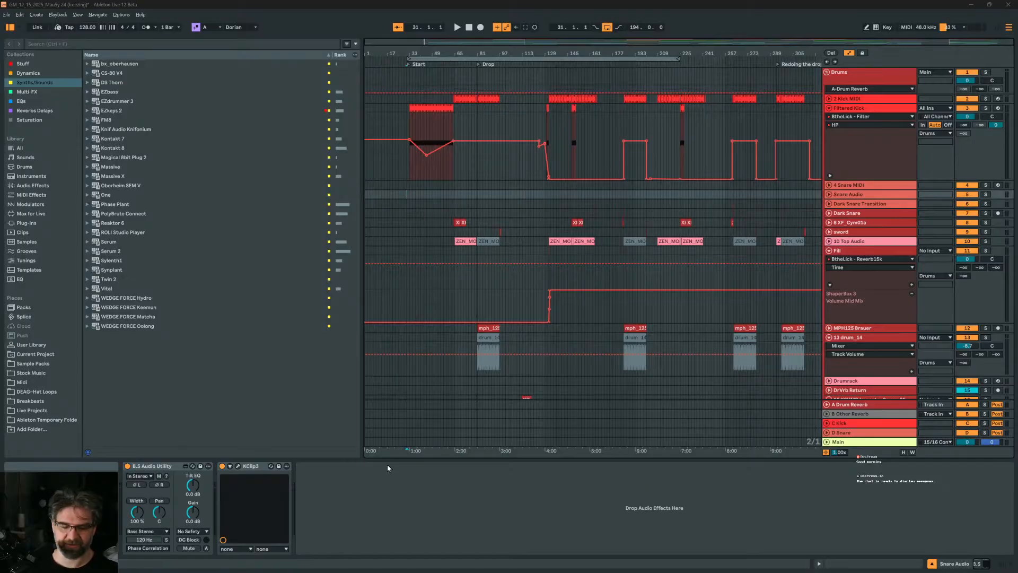
Check the text notes and play the arrangement from bar 31 on the Filtered Kick track, just before the Start section
key("alt+Tab")
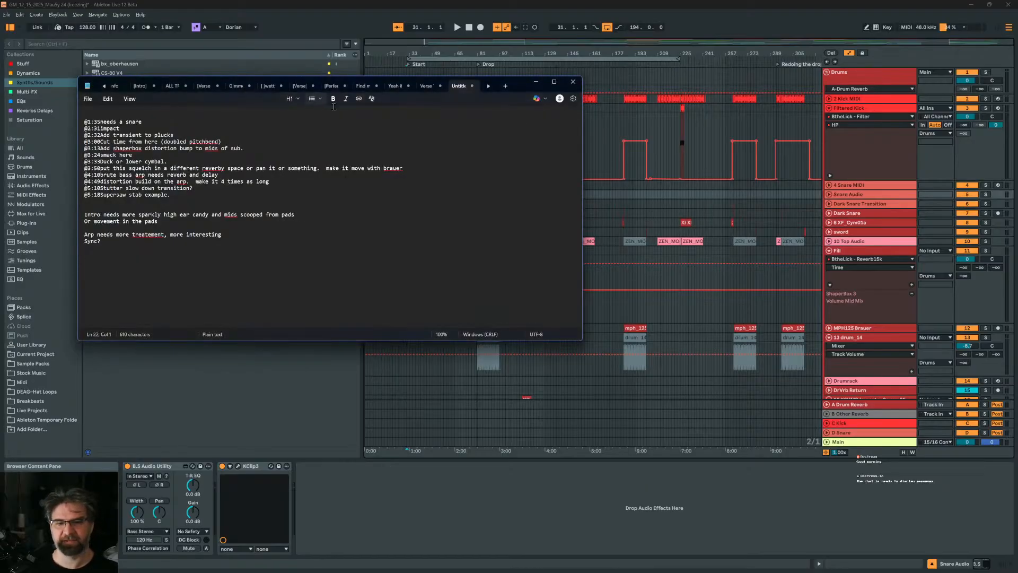
left_click(601, 126)
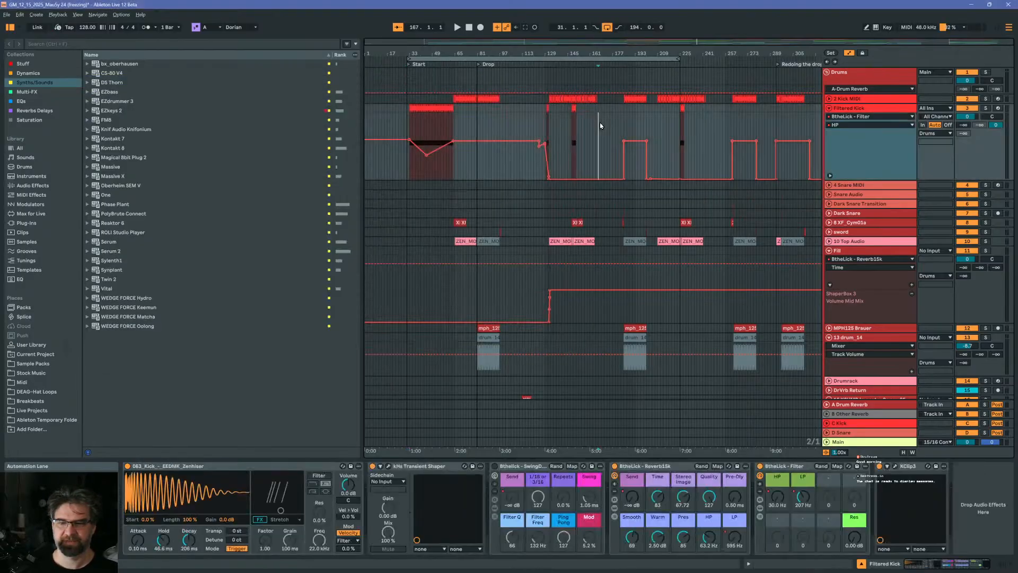
left_click(407, 125)
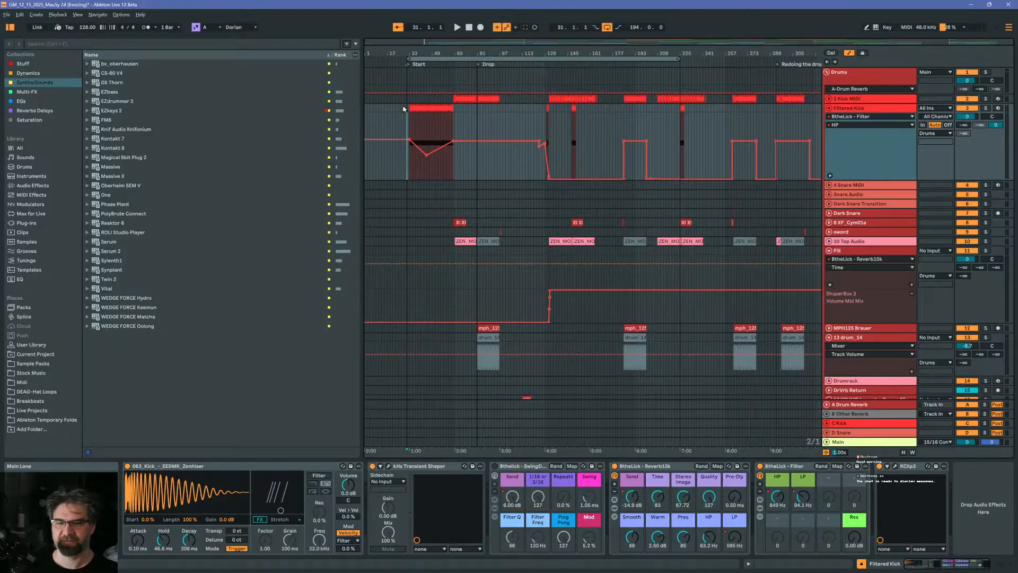
left_click(407, 110)
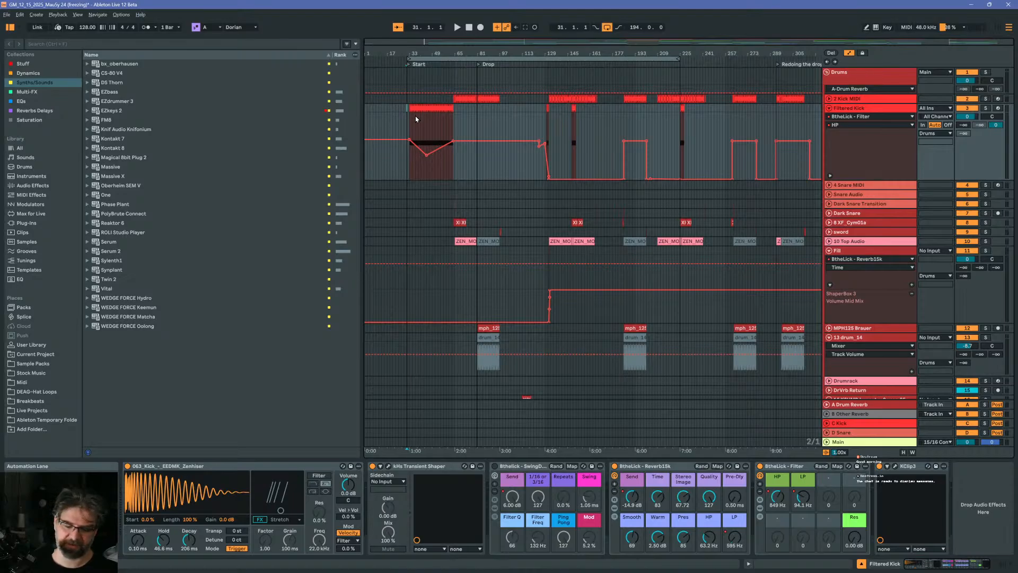
left_click(477, 111)
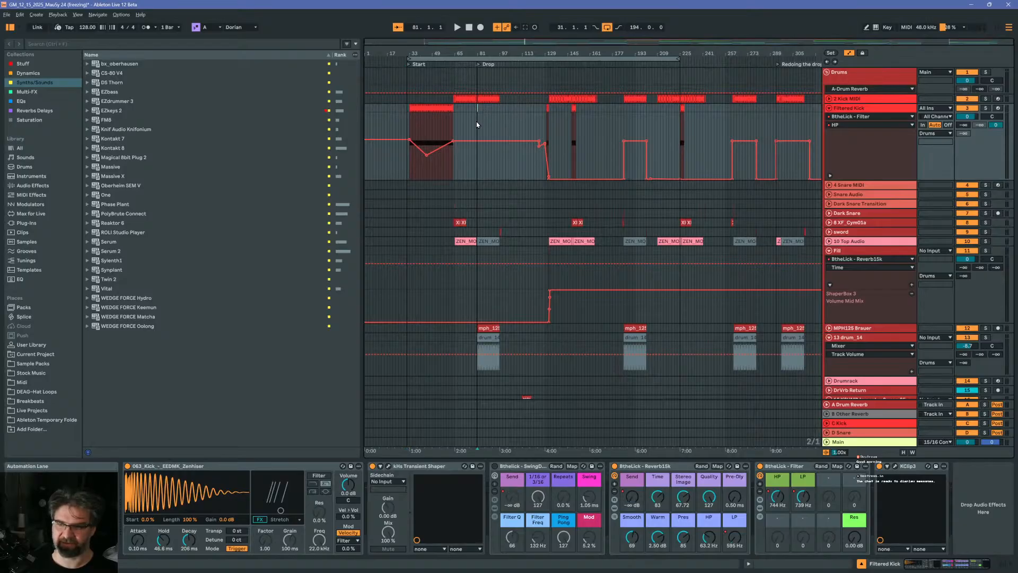
left_click(408, 110)
key("space")
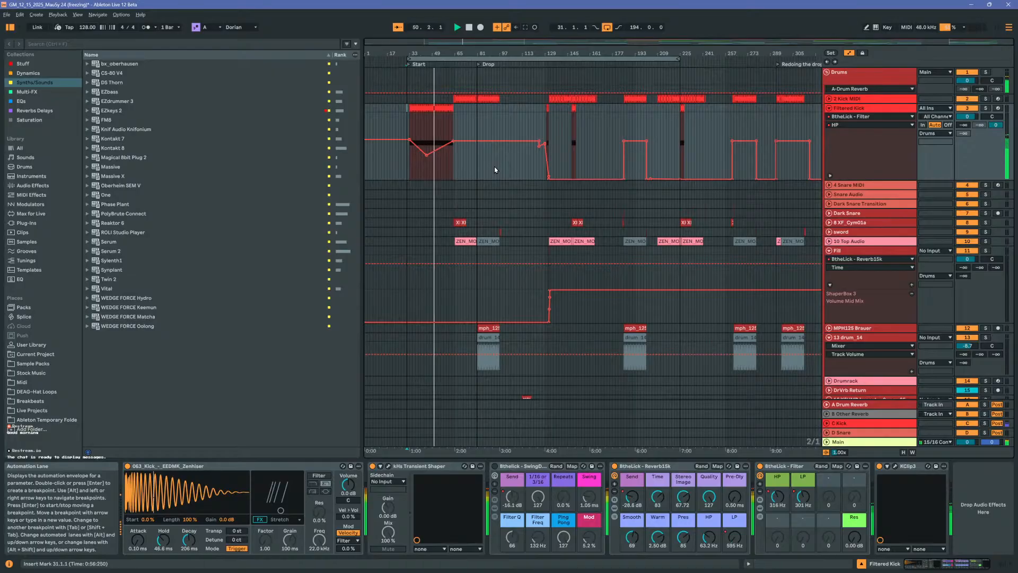
Switch to the text notes and narrow their window so it no longer covers the arrangement
key("alt+Tab")
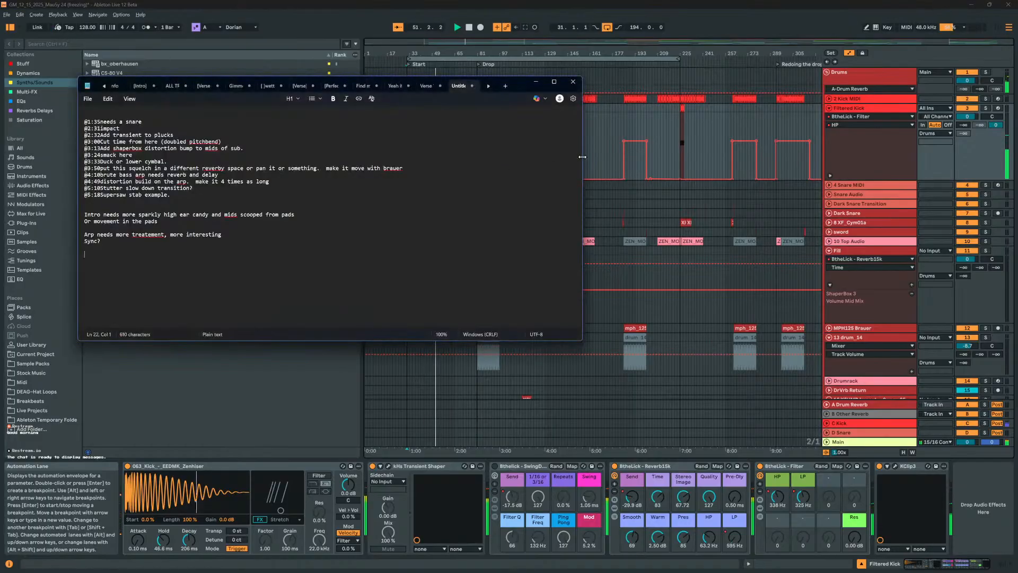
left_click_drag(582, 157, 355, 174)
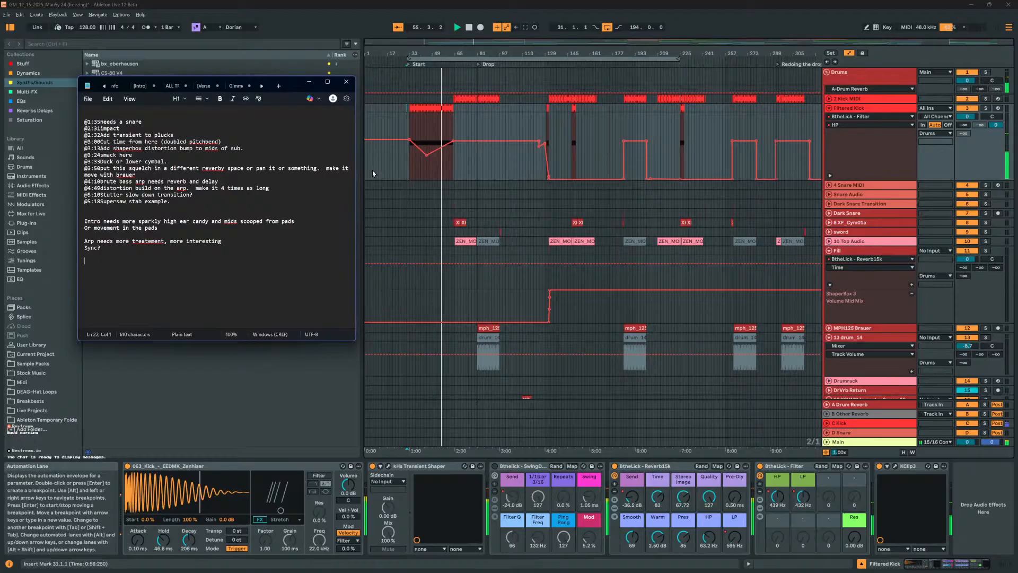
Add a separate lane for each automated envelope of the Filtered Kick track
left_click_drag(443, 54, 484, 109)
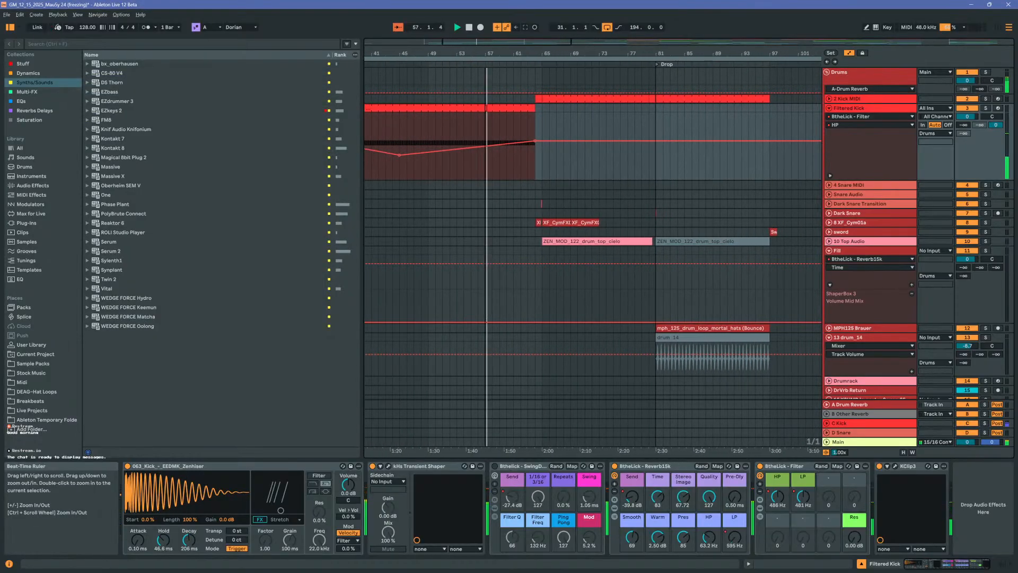
left_click(850, 54)
left_click(849, 55)
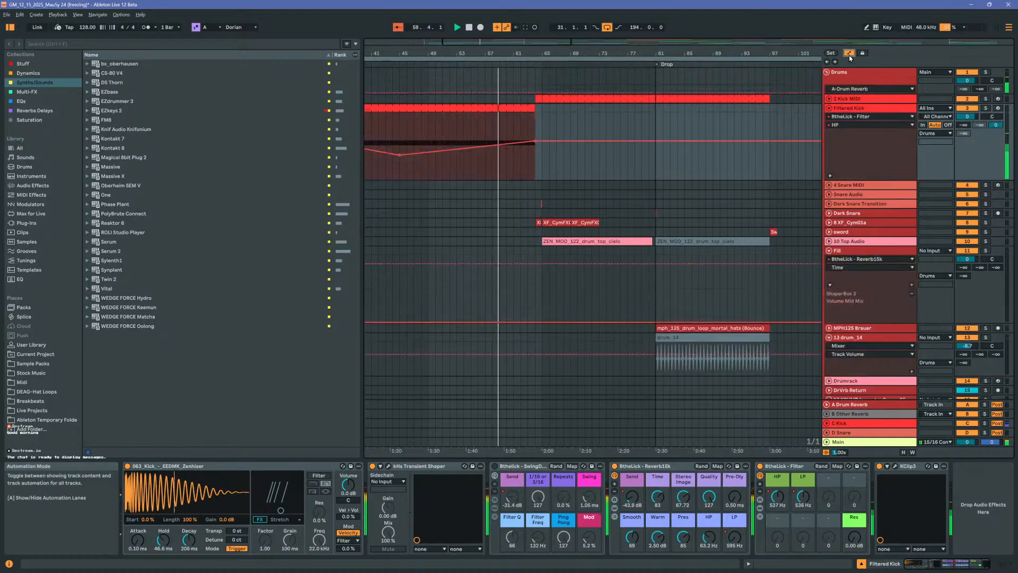
right_click(832, 161)
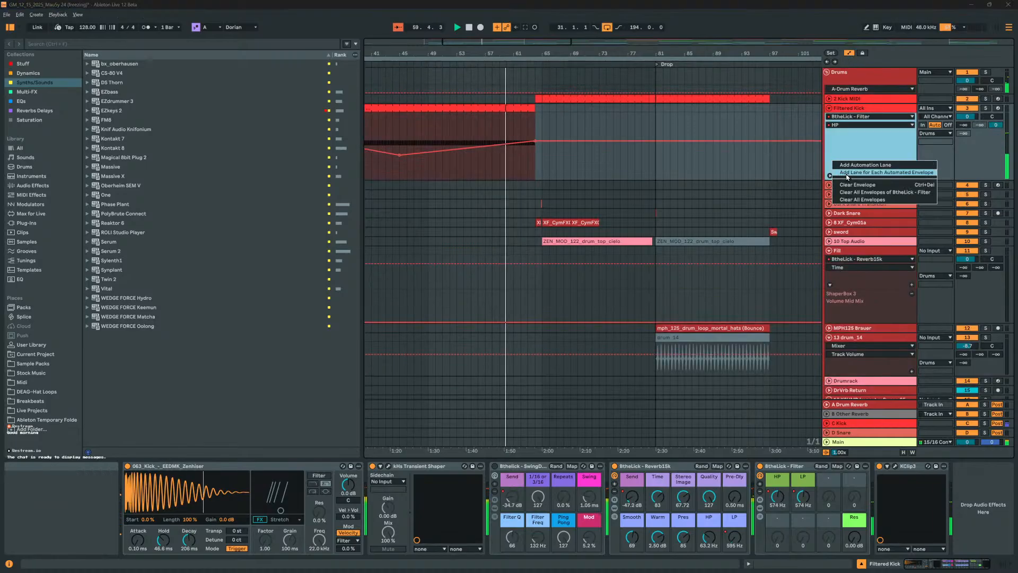
left_click(847, 174)
Examine the Filtered Kick's filter, delay and reverb automation lanes around its clip end at bar 64 during playback
left_click_drag(513, 54, 504, 13)
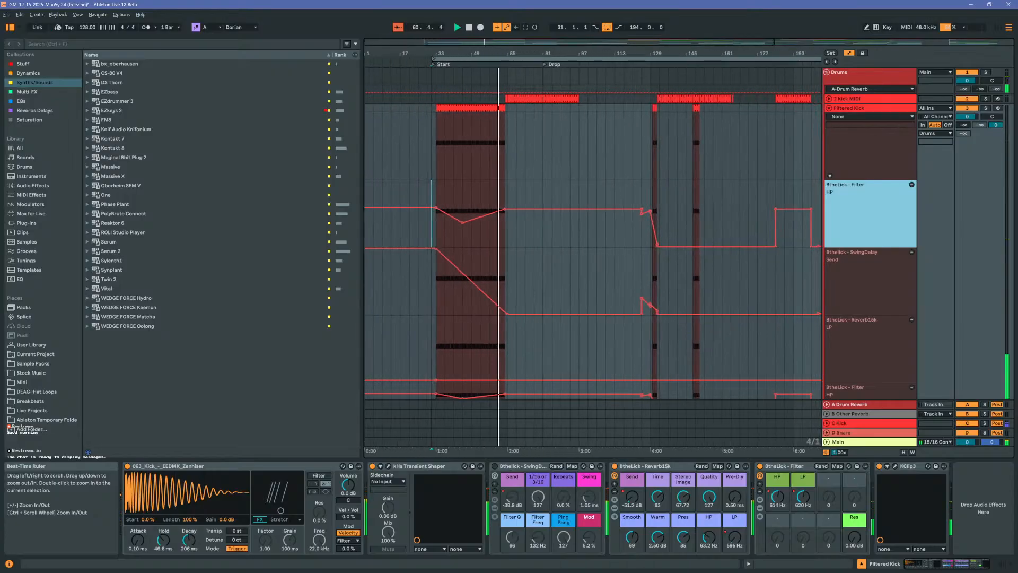
scroll(483, 157, "down", 3)
scroll(484, 142, "up", 2)
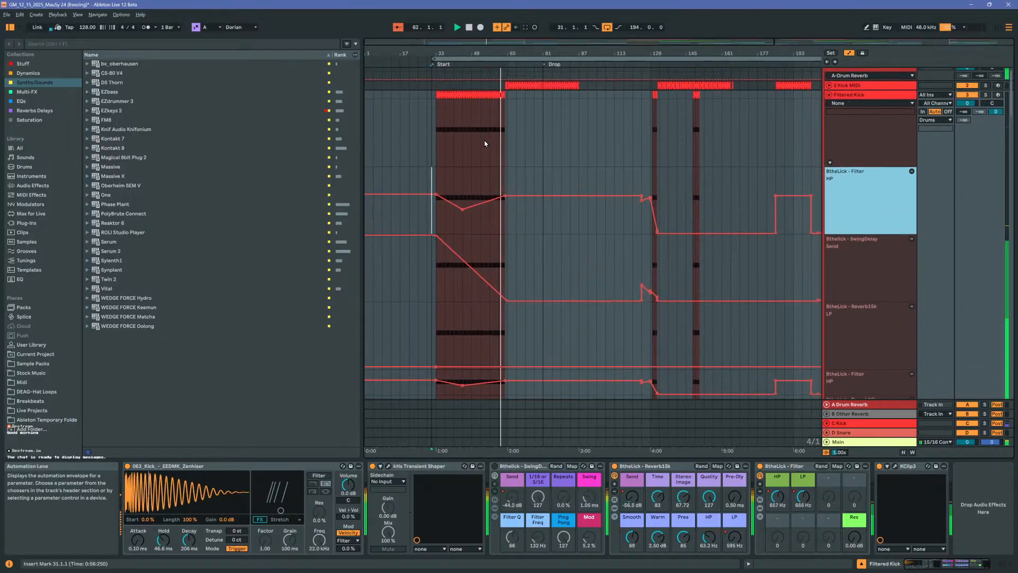
left_click_drag(507, 53, 510, 101)
scroll(551, 129, "down", 2)
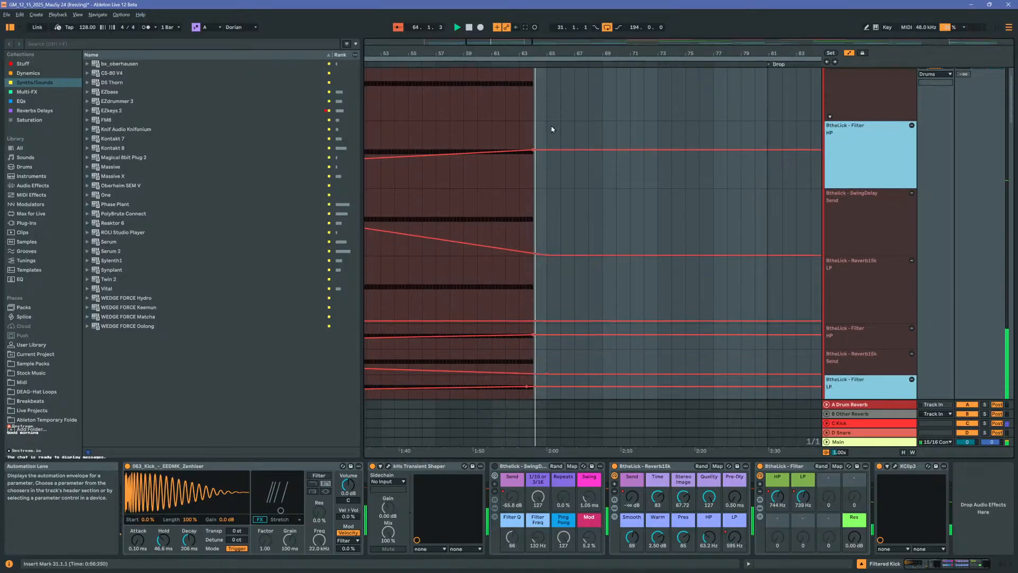
scroll(543, 158, "down", 6)
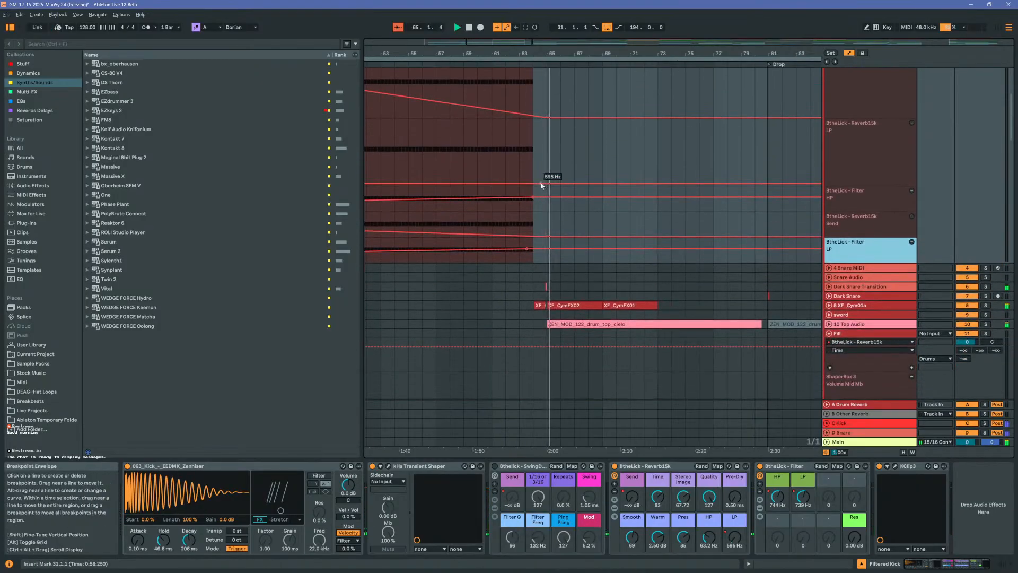
left_click(534, 107)
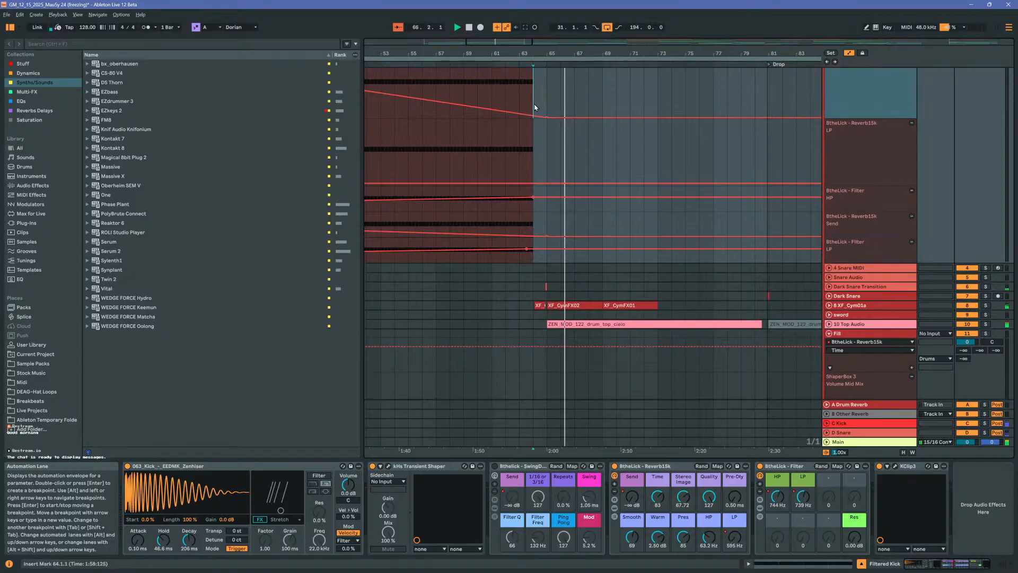
scroll(537, 111, "up", 2)
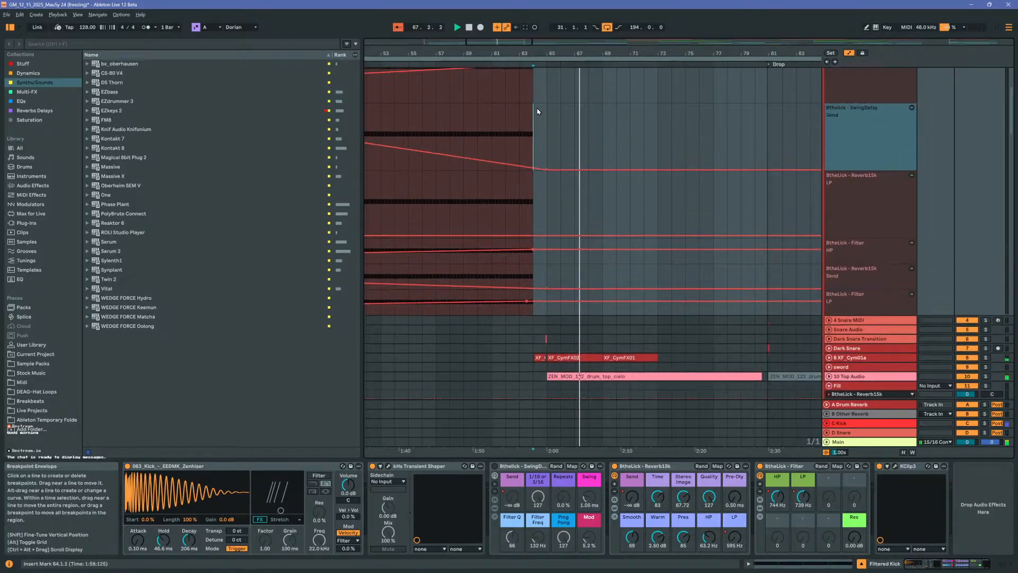
scroll(537, 111, "up", 6)
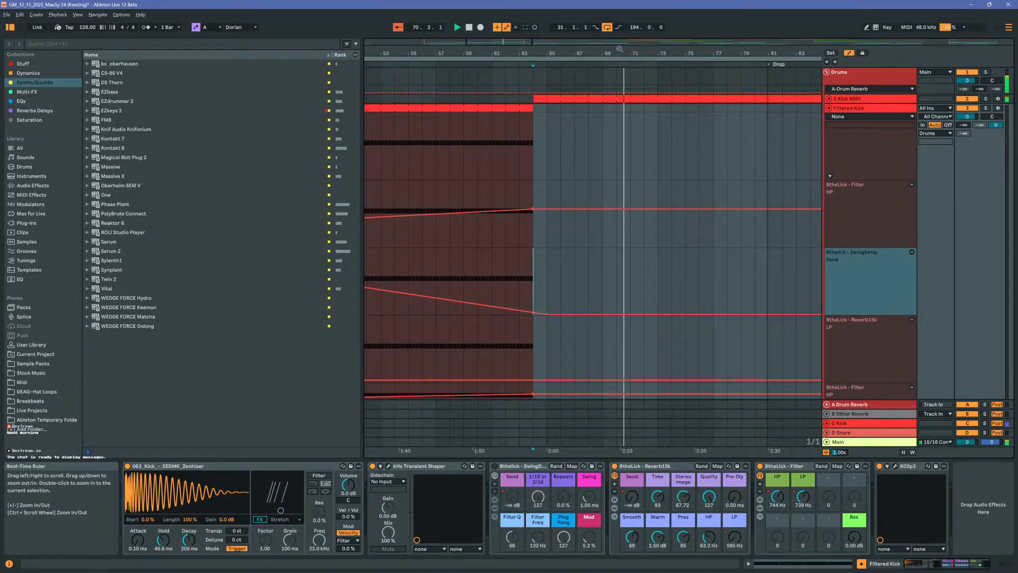
Place the insert marker at bar 81 where the Drop begins and fold the drum tracks with their automation lanes
left_click_drag(619, 48, 535, 8)
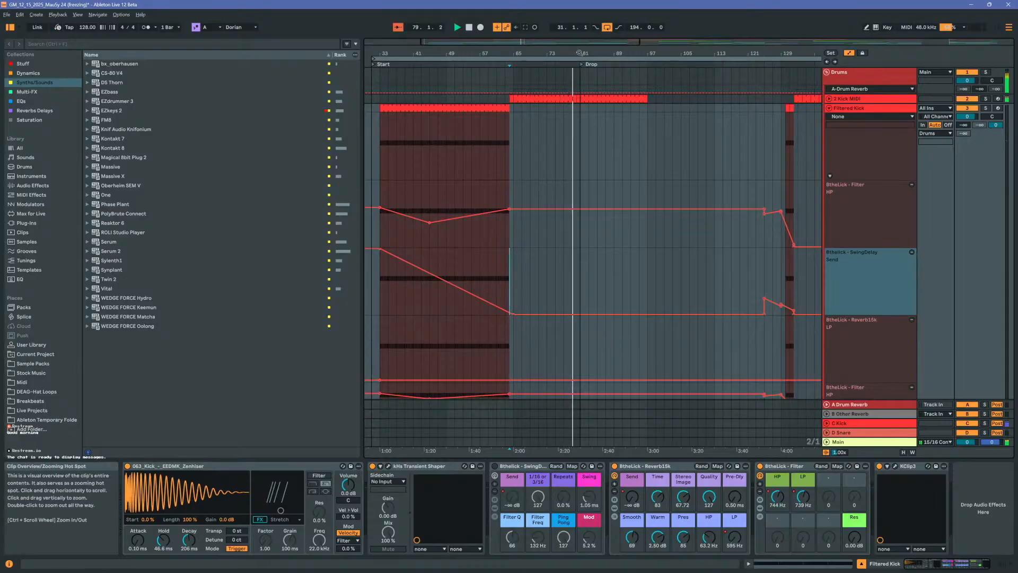
left_click_drag(562, 53, 586, 109)
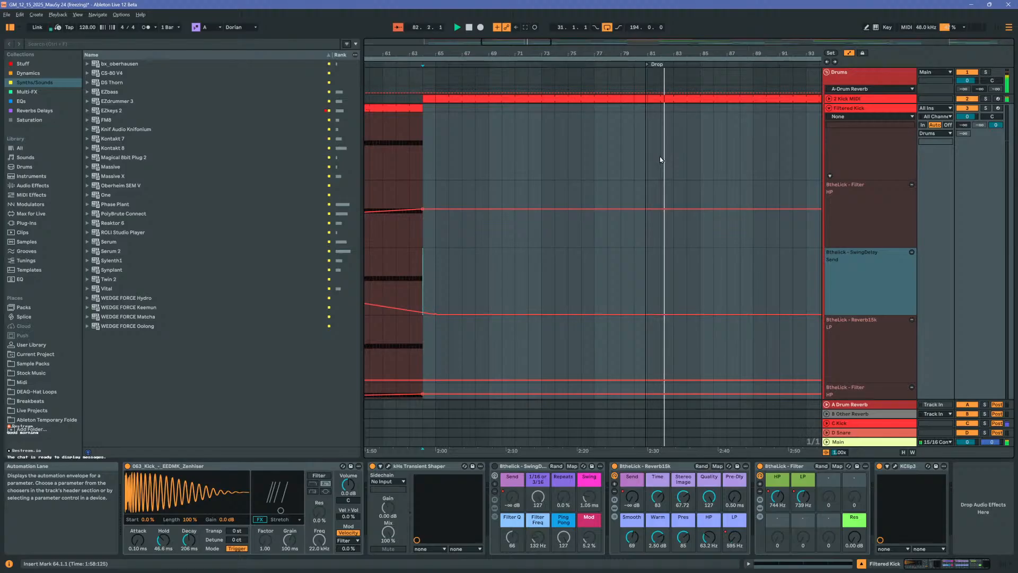
mouse_move(645, 53)
left_mouse_down()
mouse_move(639, 72)
mouse_move(646, 64)
left_mouse_up()
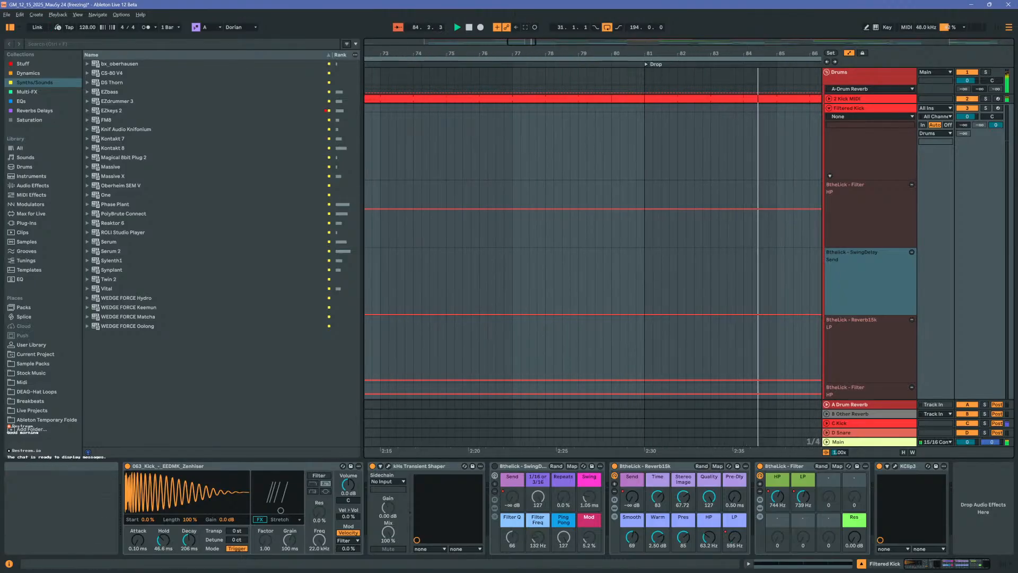
left_click(644, 127)
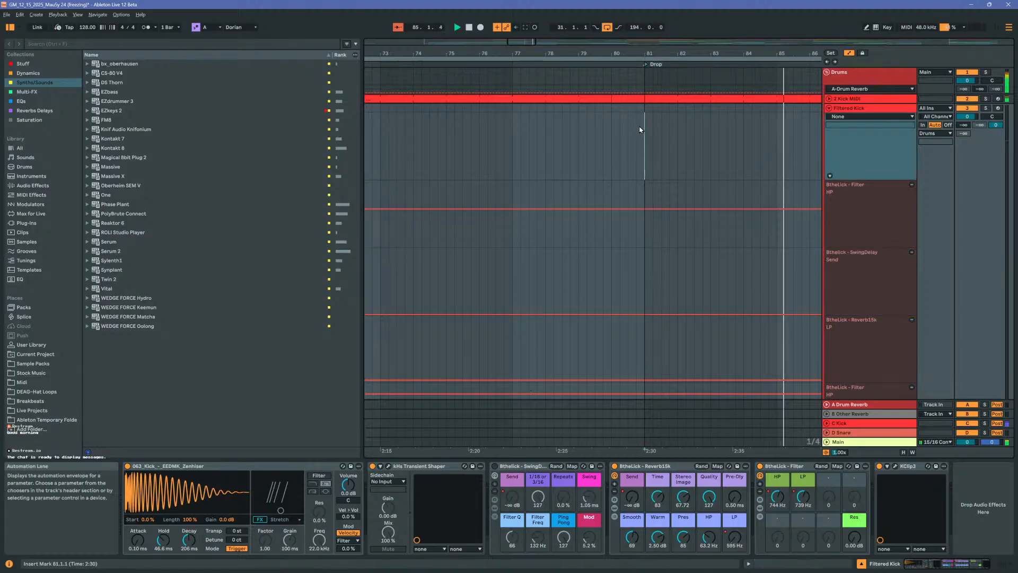
left_click(830, 108)
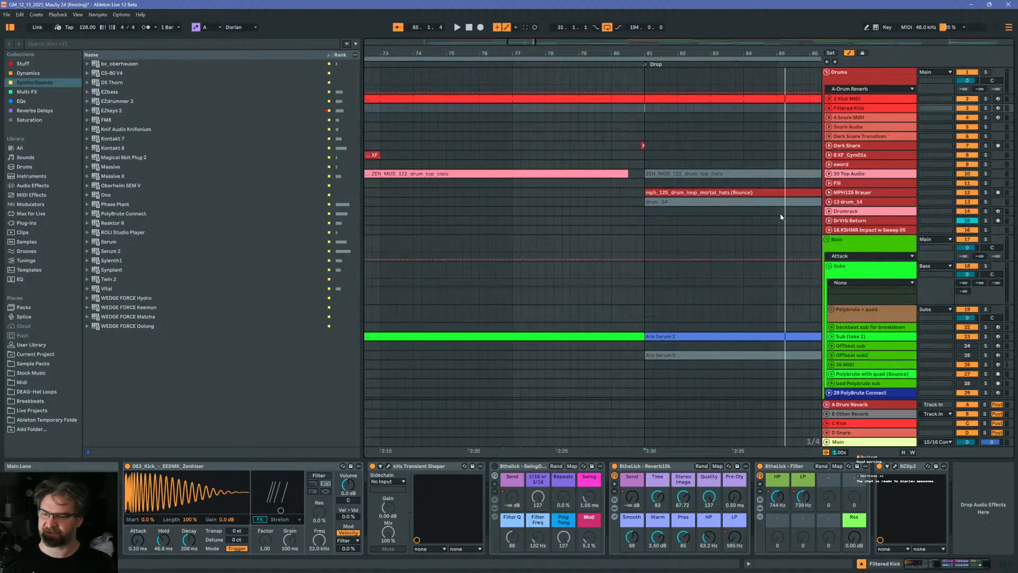
Insert a new audio track below the KSHMR Impact w Sweep 05 track and name it Riser
left_click(840, 231)
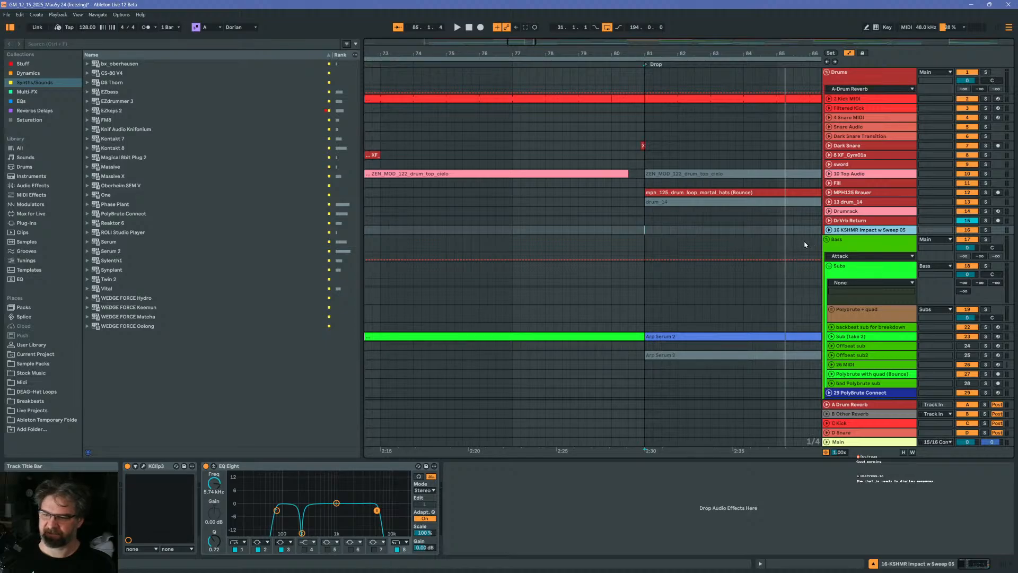
key("ctrl+t")
key("ctrl+r")
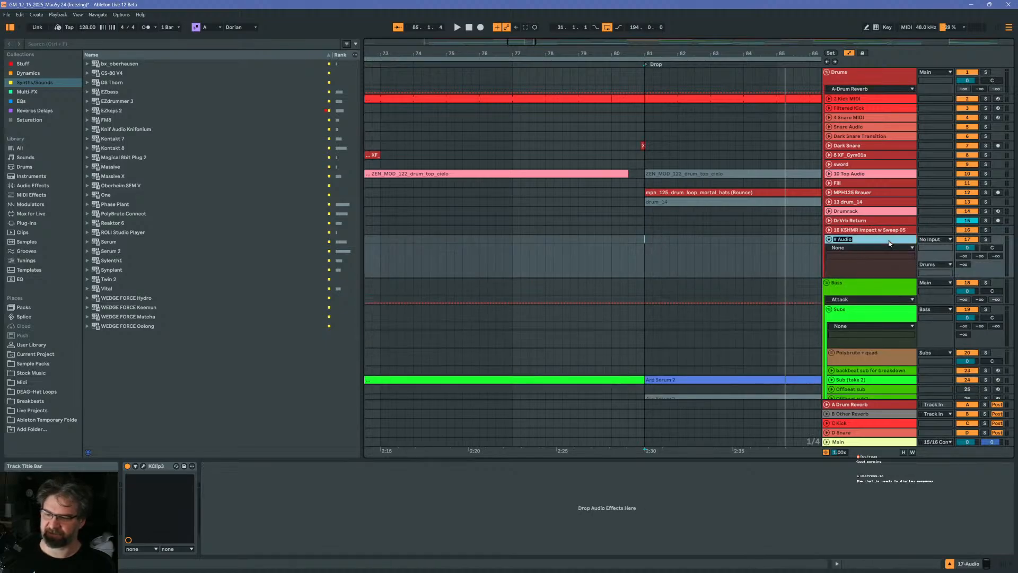
type("Riser")
key("Return")
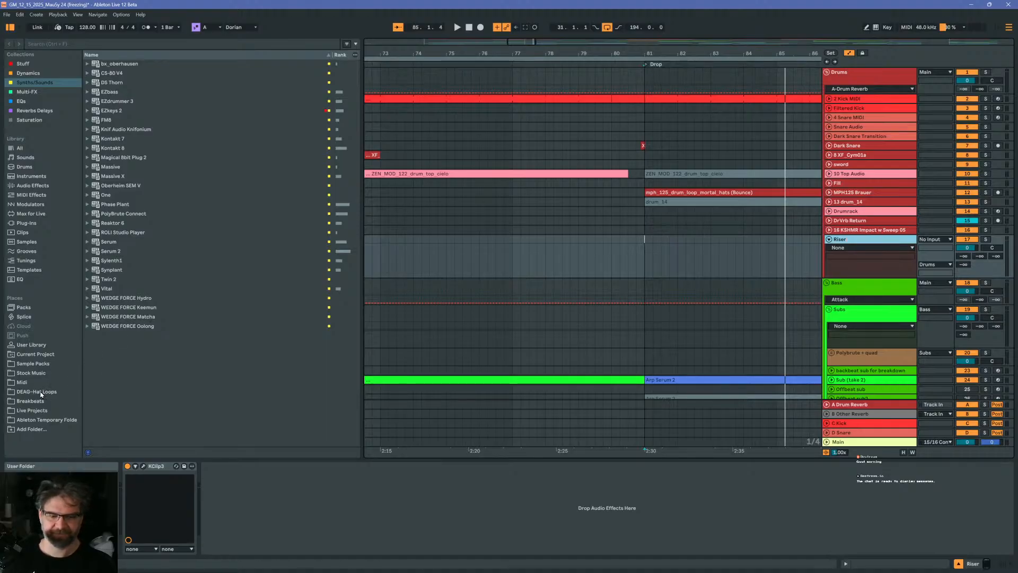
Audition the first three Vocoded samples from the 50+ Textures, Foleys, Noises folder in Sample Packs
left_click(33, 363)
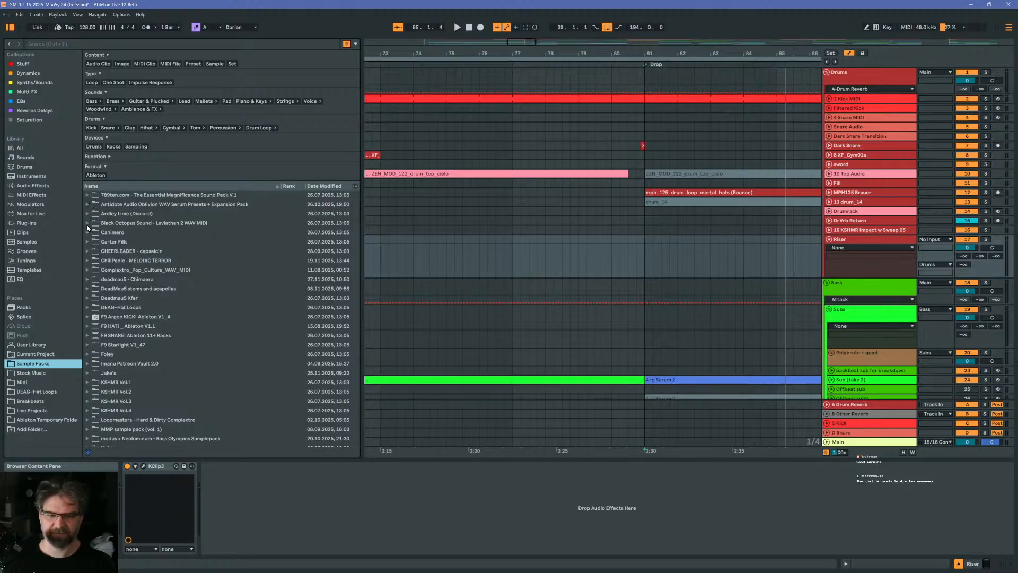
left_click(88, 214)
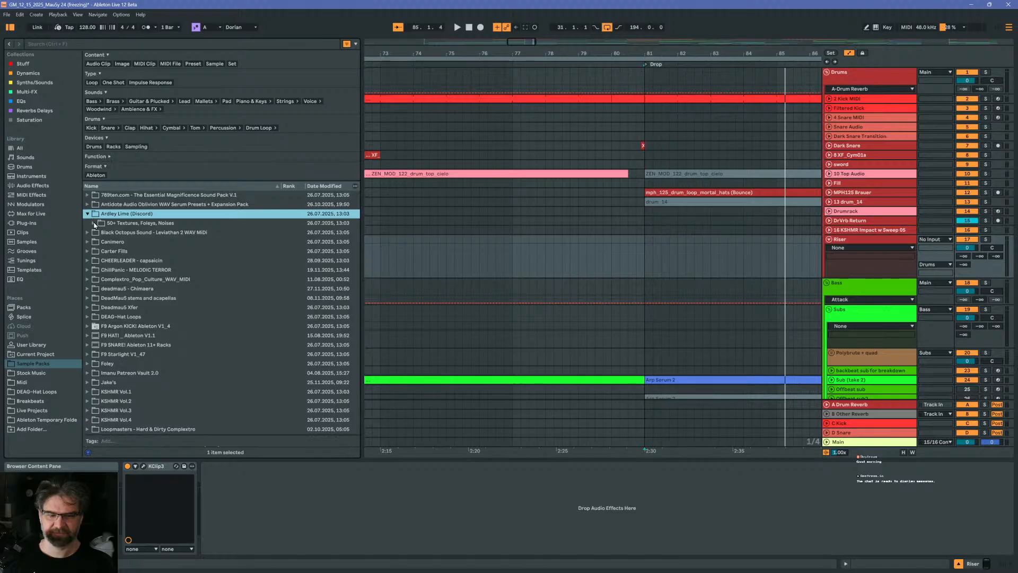
left_click(94, 223)
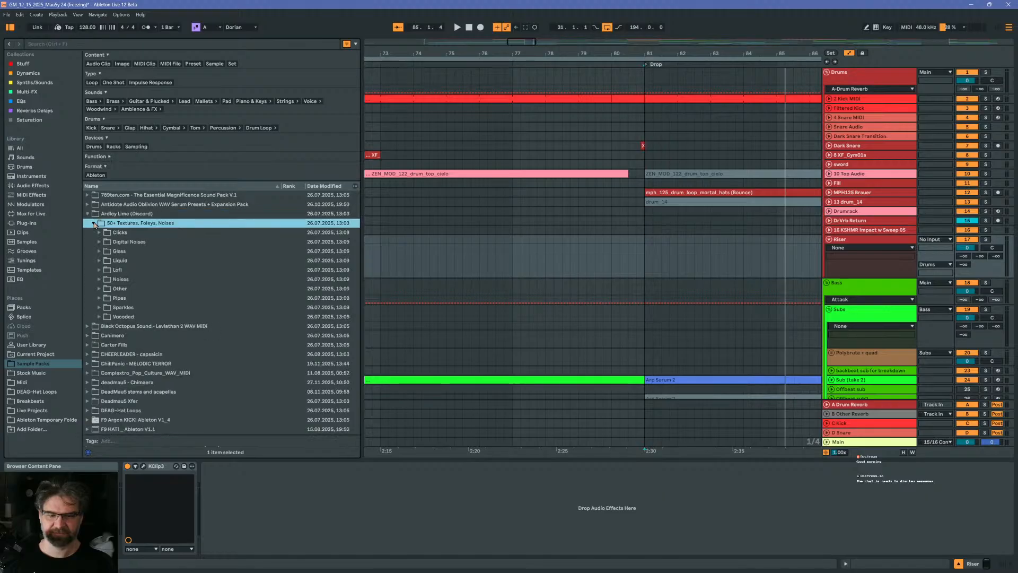
left_click(99, 317)
left_click(126, 328)
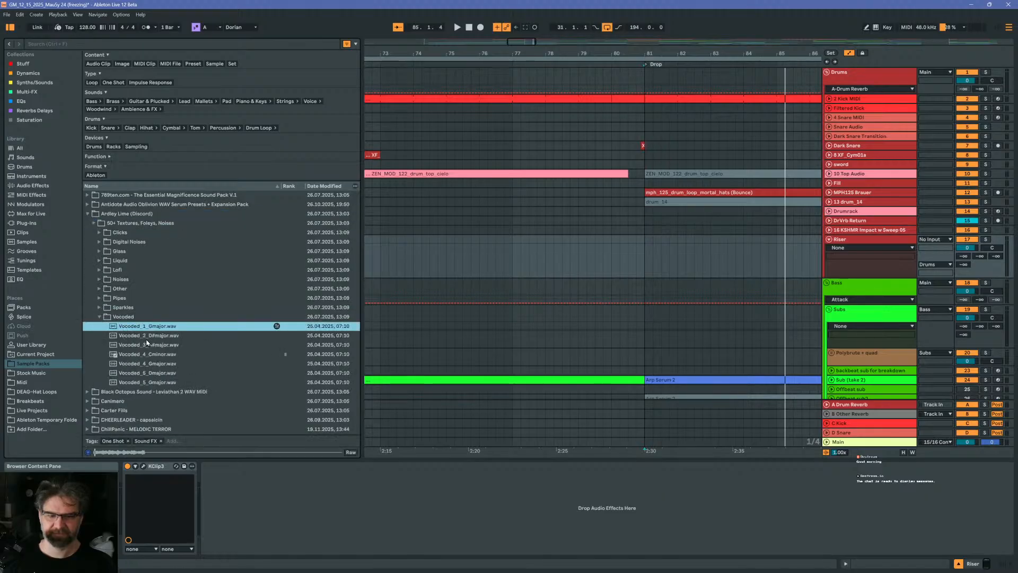
left_click(147, 338)
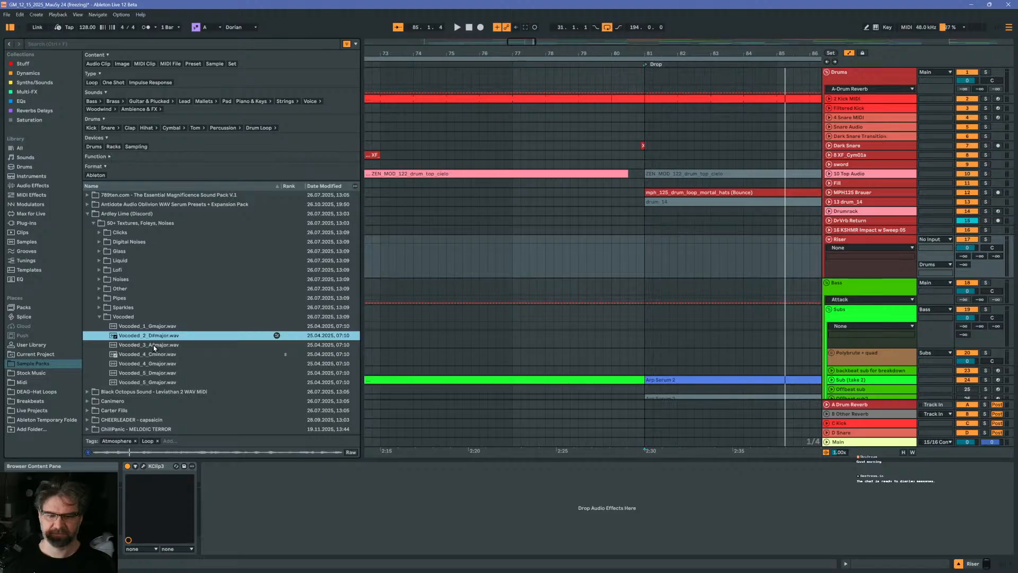
left_click(153, 344)
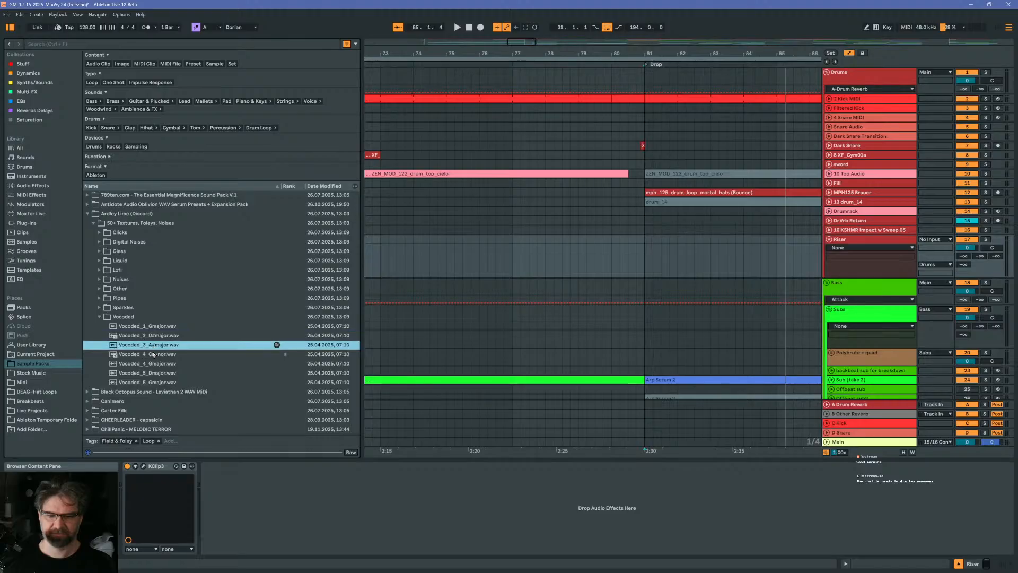
Open the notes of the Arp Serum 2 clip at the Drop on the Sub (take 2) track and inspect its pitches
left_click(684, 379)
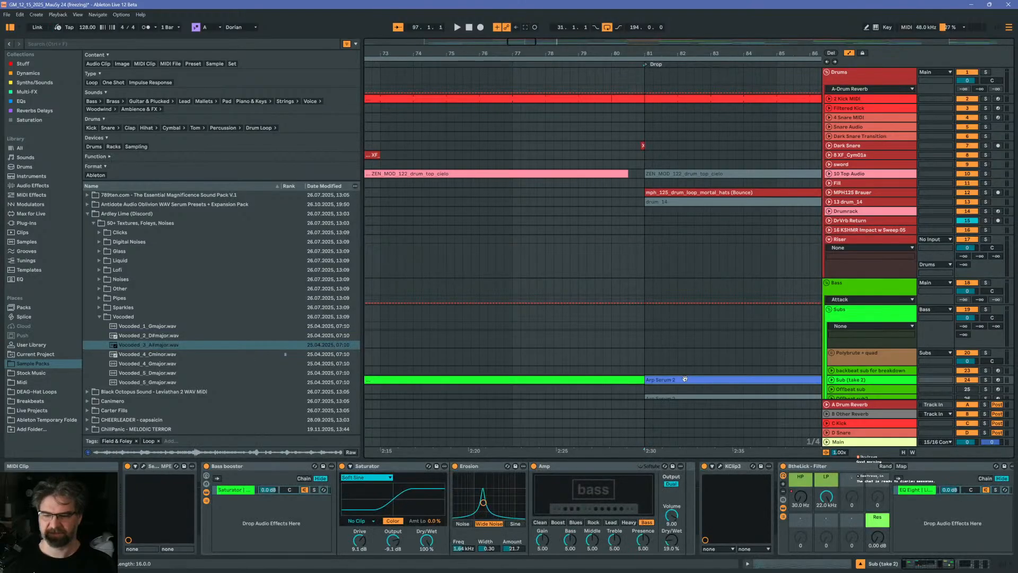
double_click(685, 378)
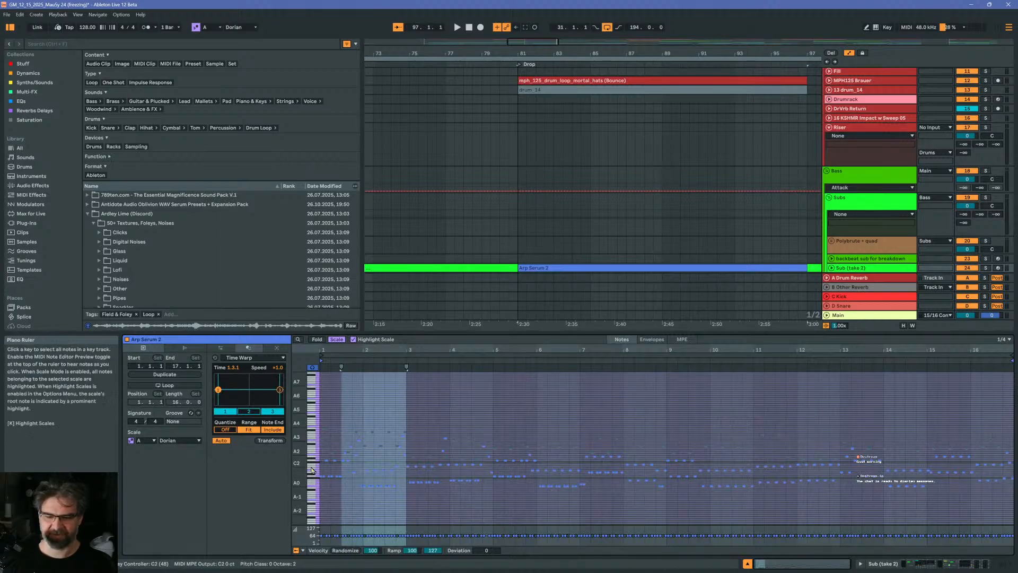
left_click_drag(298, 470, 342, 471)
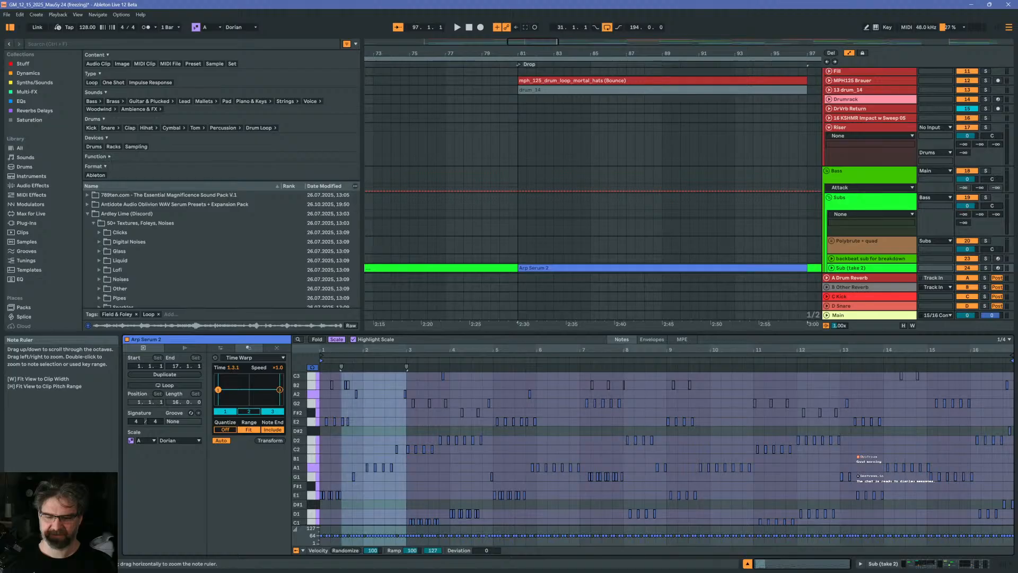
Audition the remaining Vocoded samples in the folder, from Vocoded_4_Cminor.wav down to the last Gmajor file
left_click_drag(341, 470, 320, 469)
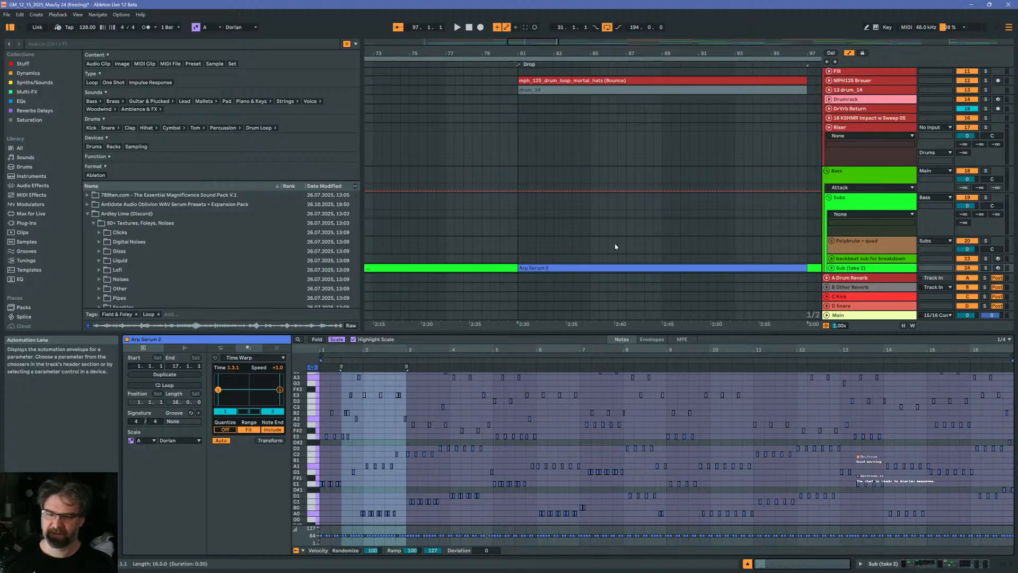
left_click(138, 269)
scroll(132, 291, "down", 2)
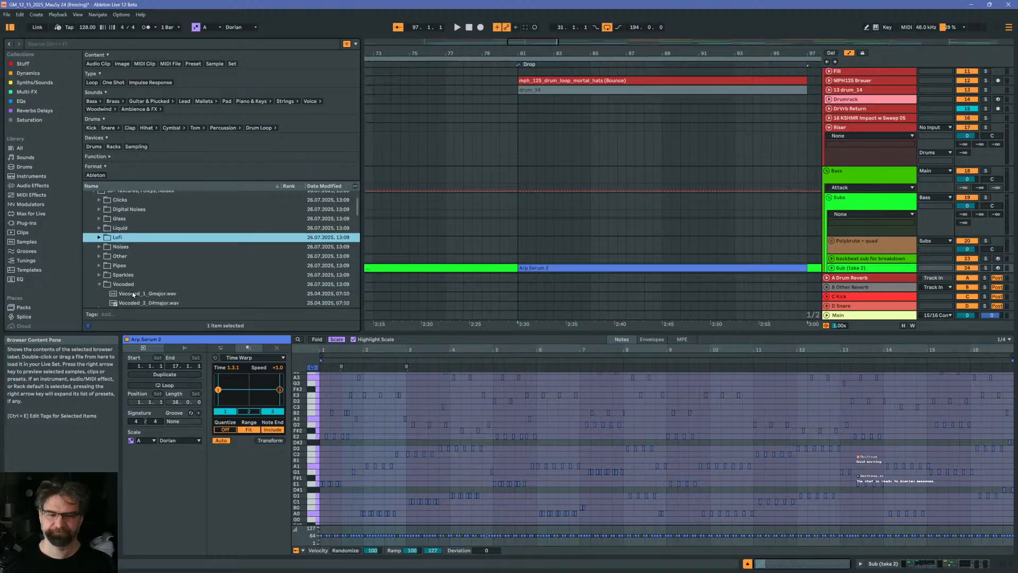
scroll(141, 280, "down", 2)
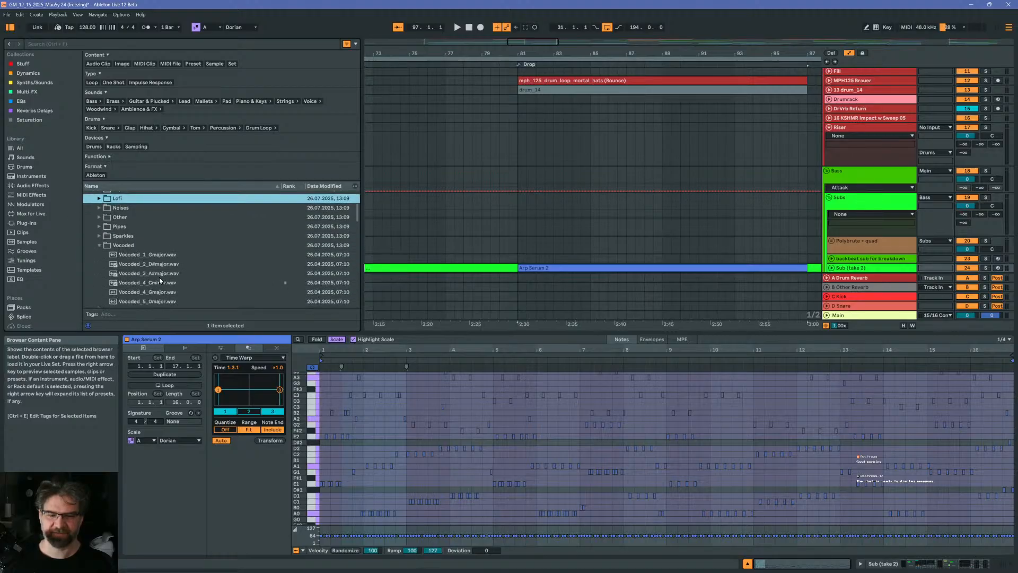
scroll(162, 282, "down", 1)
left_click(157, 265)
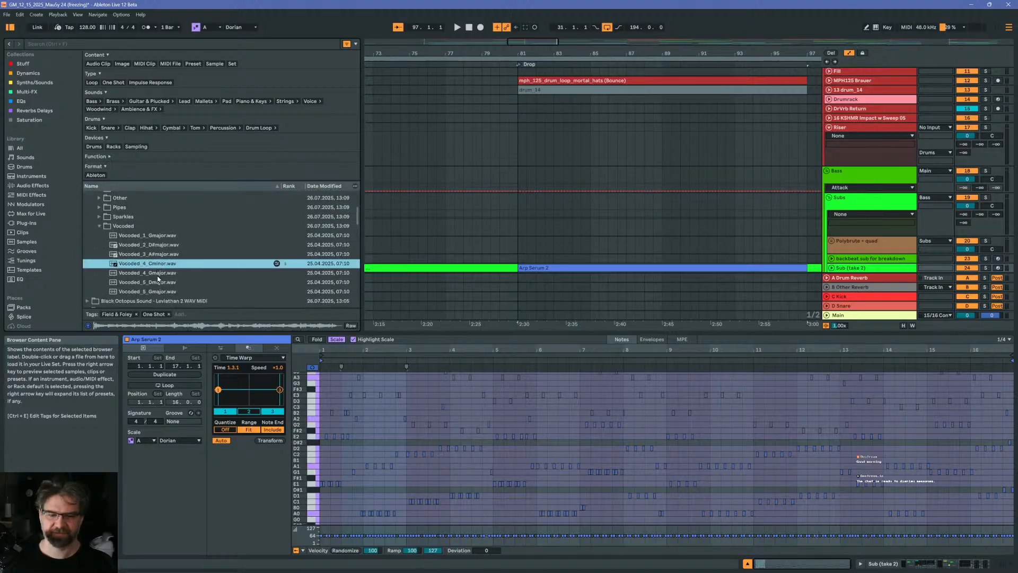
left_click(157, 274)
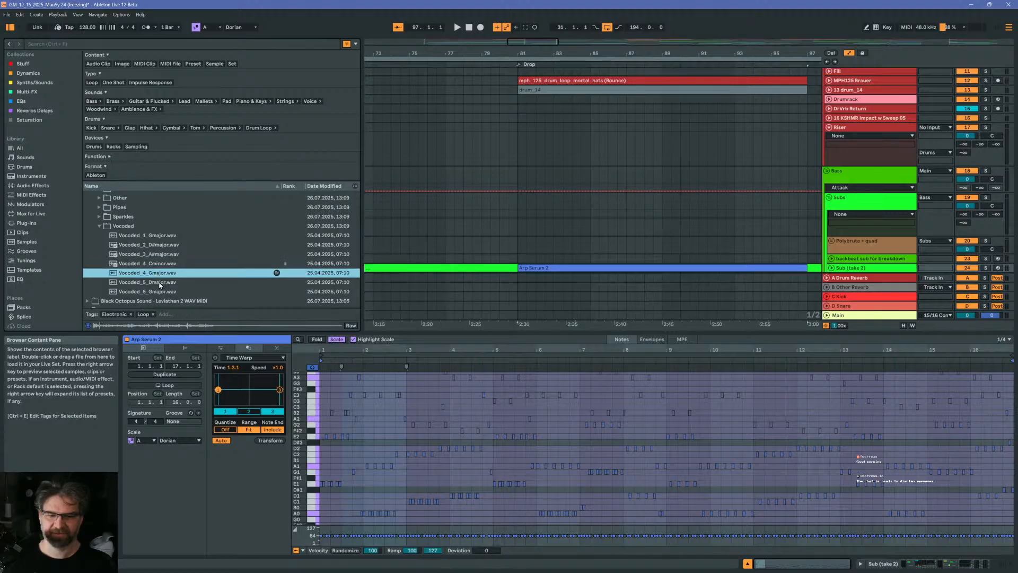
left_click(159, 283)
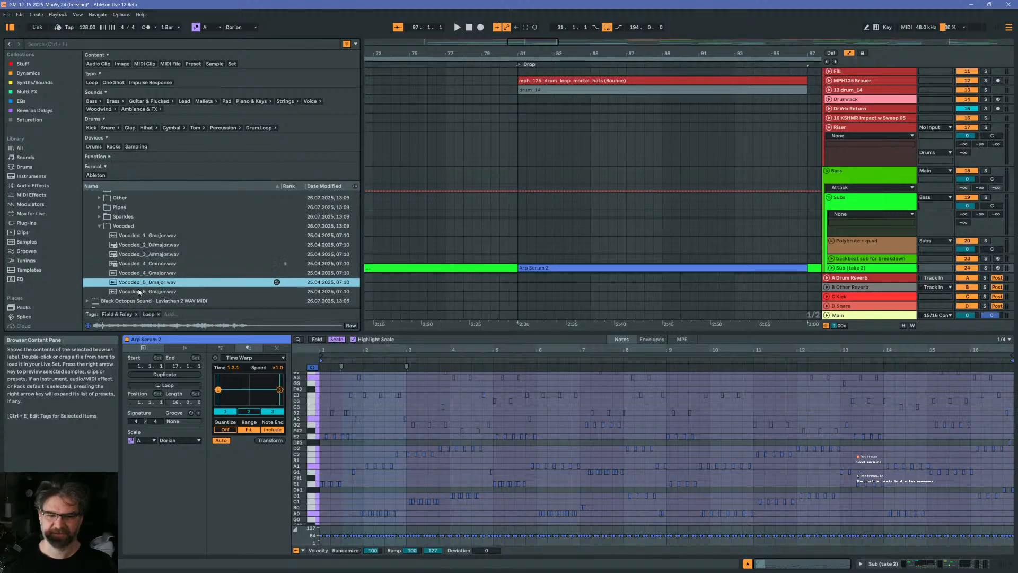
left_click(136, 291)
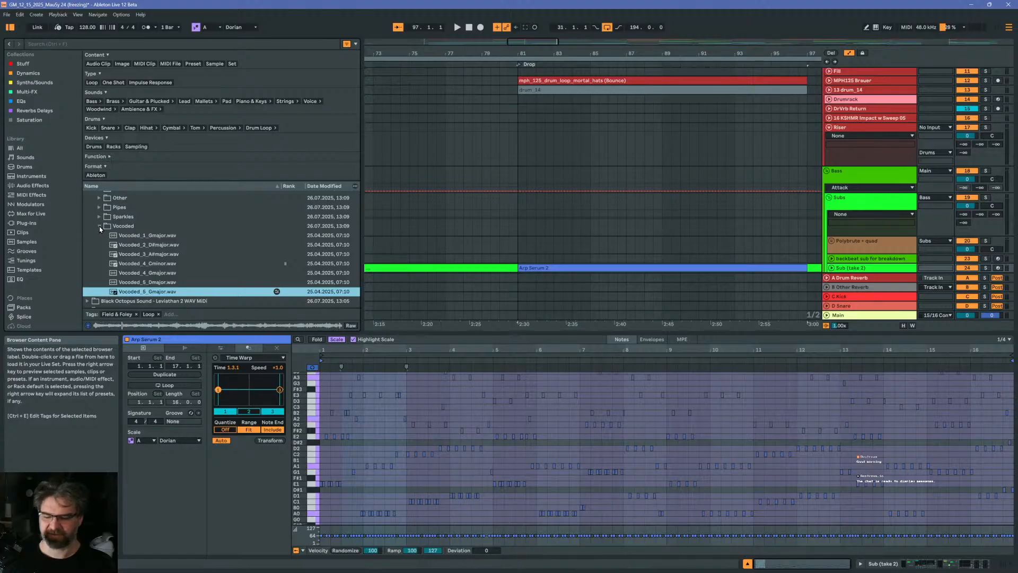
Play the build-up from bar 73 and look through the bass tracks for the part leading into the Drop
left_click(424, 229)
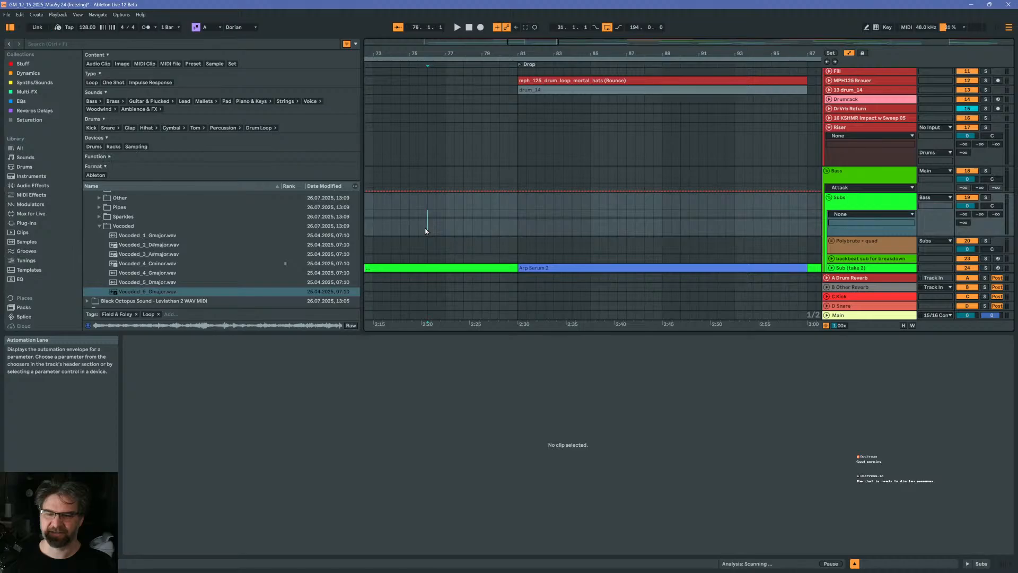
left_click(396, 225)
key("space")
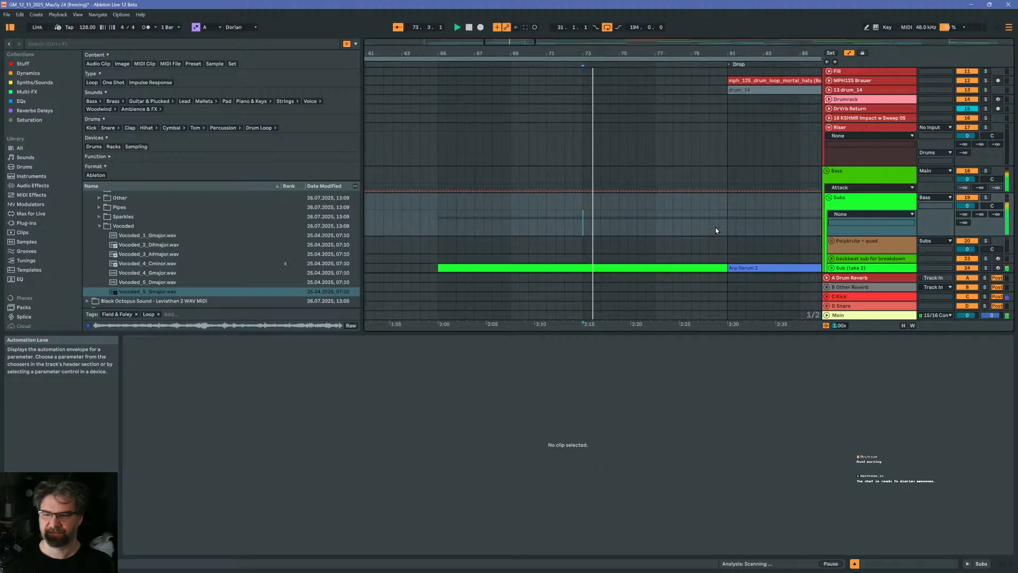
scroll(717, 227, "down", 10)
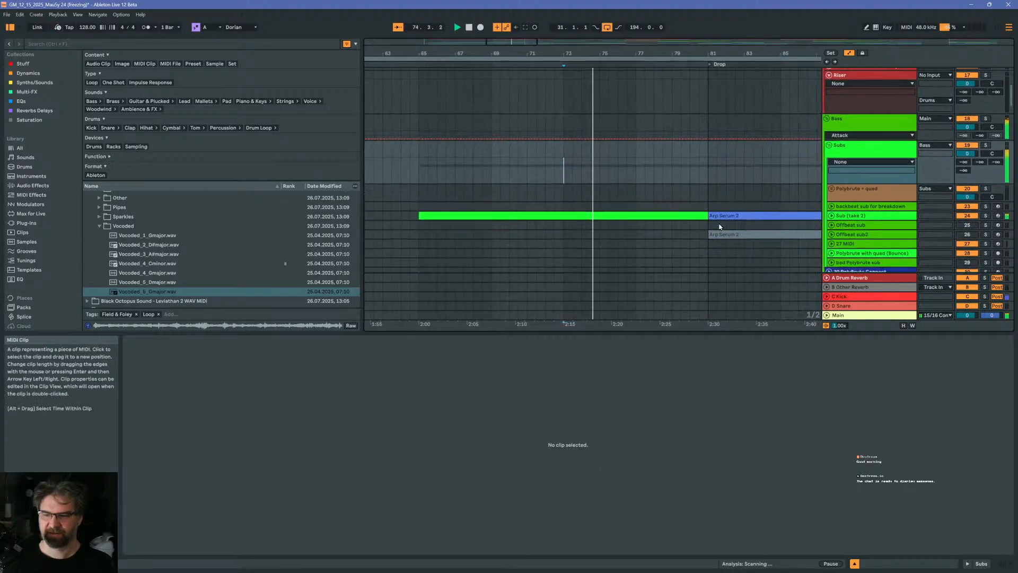
scroll(608, 178, "down", 10)
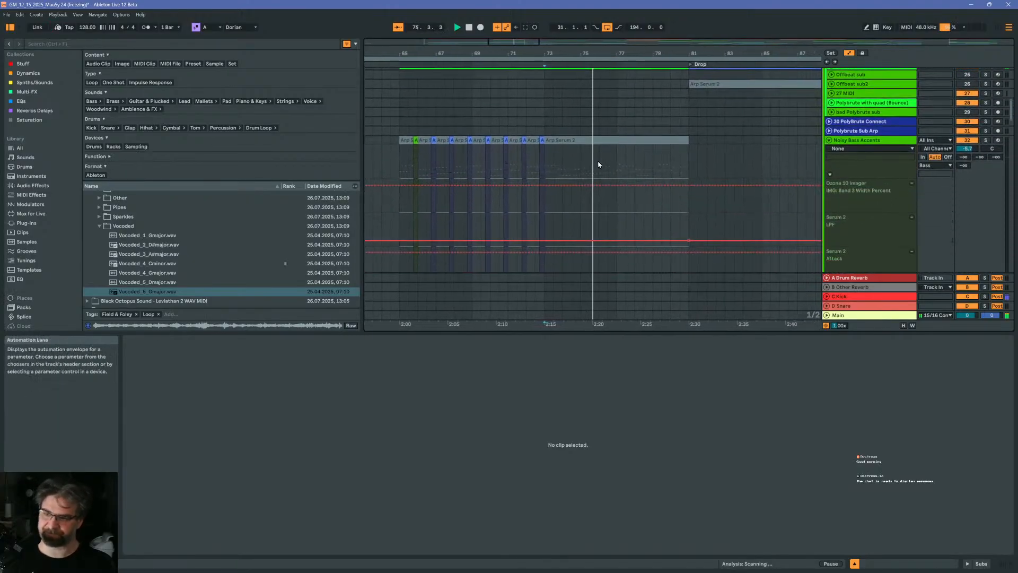
scroll(546, 173, "down", 6)
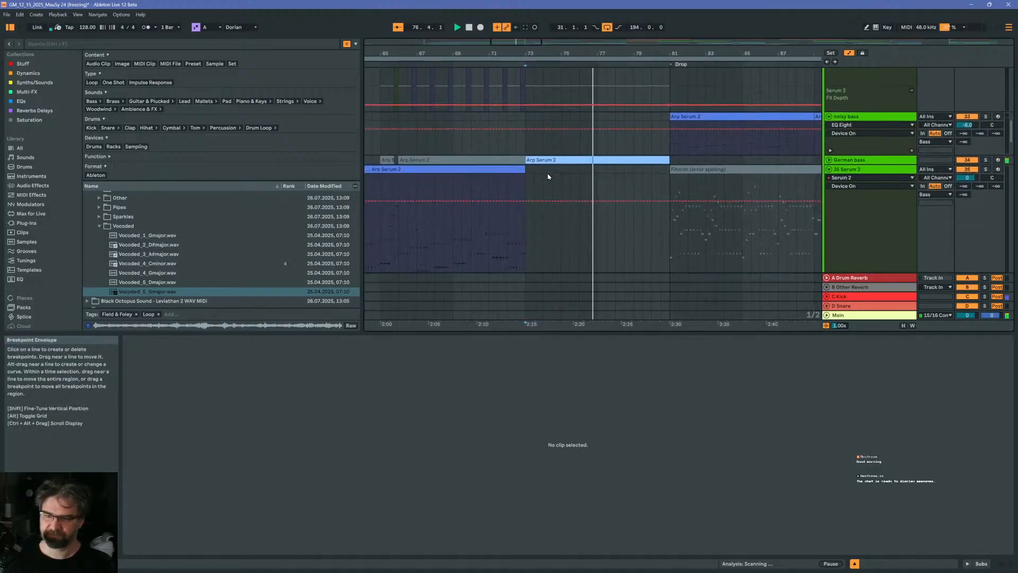
Unfold and solo the German bass track, and inspect the notes of its Arp Serum 2 clip before the Drop
left_click(828, 122)
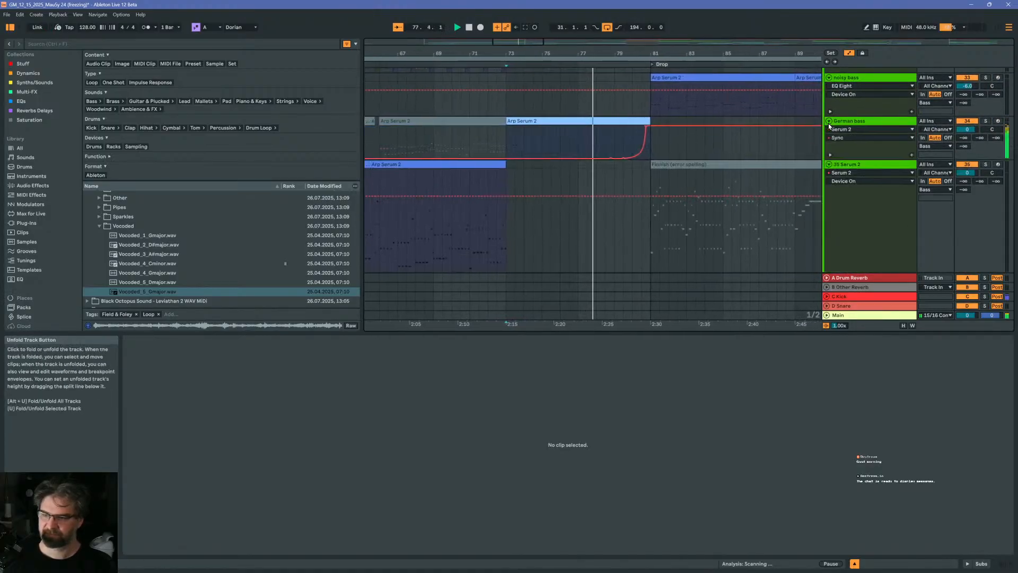
left_click(985, 121)
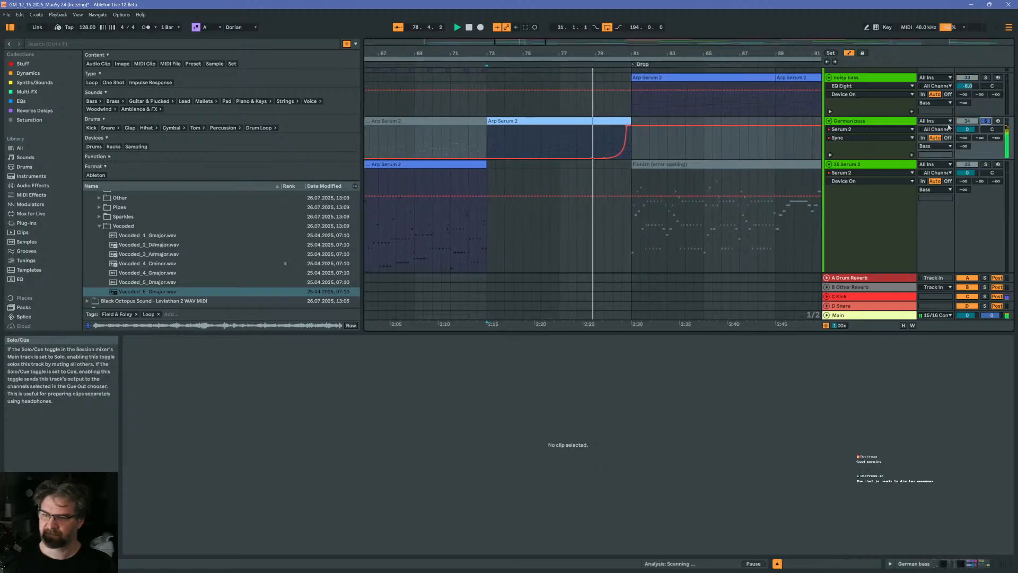
left_click(495, 123)
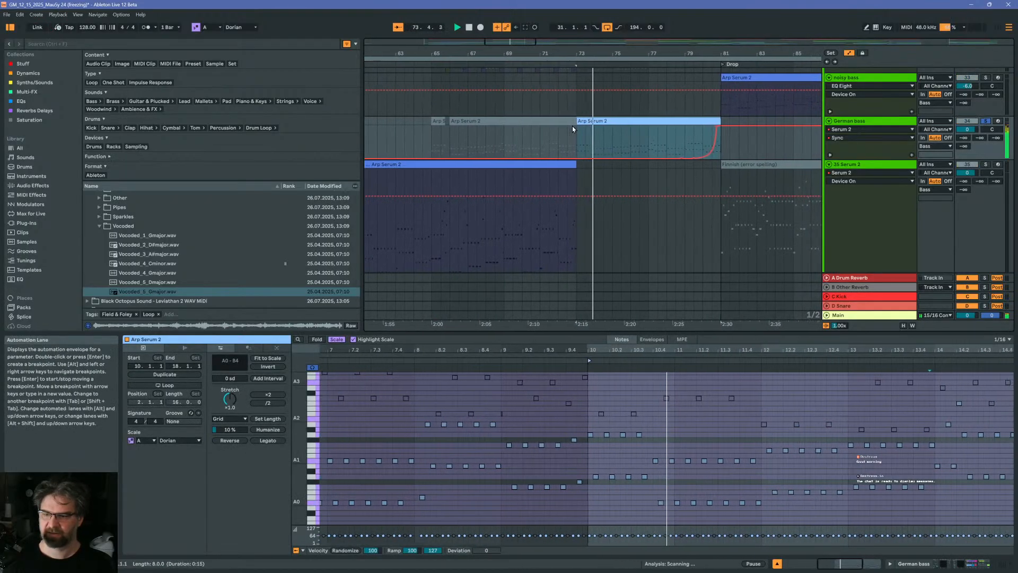
left_click(985, 121)
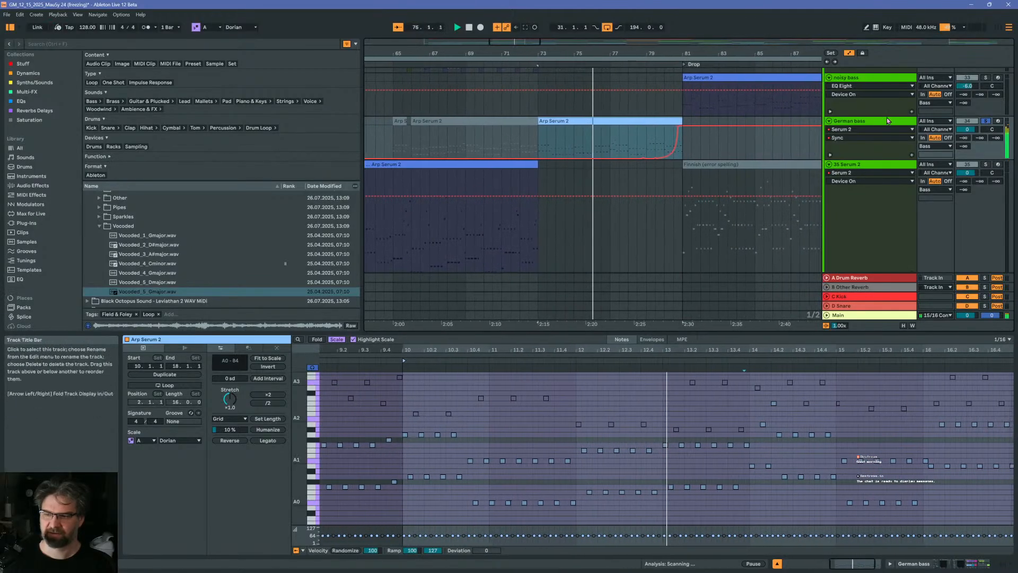
Show the German bass track's device chain and inspect the settings of its soothe2 plug-in
left_click(888, 121)
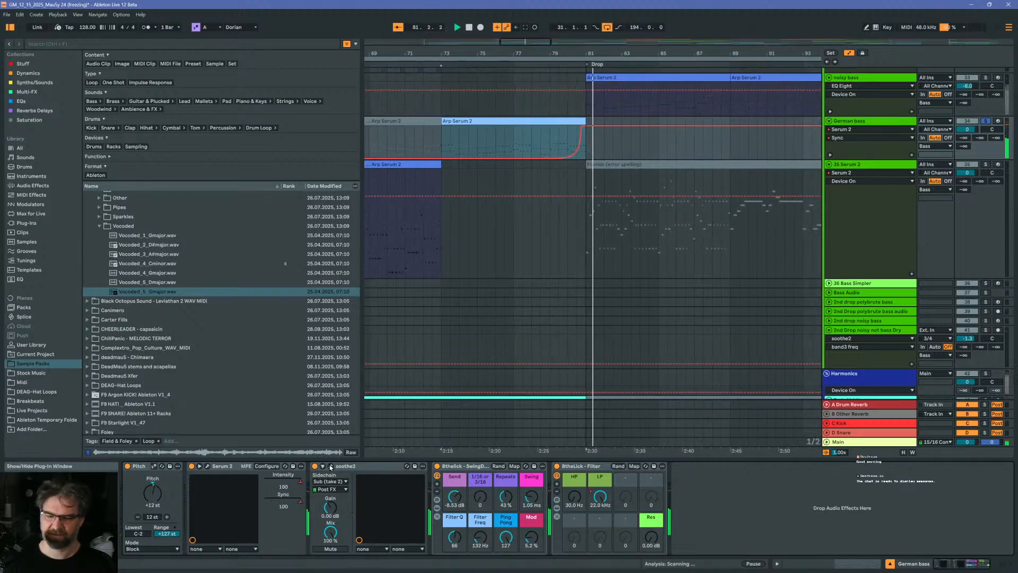
left_click(331, 467)
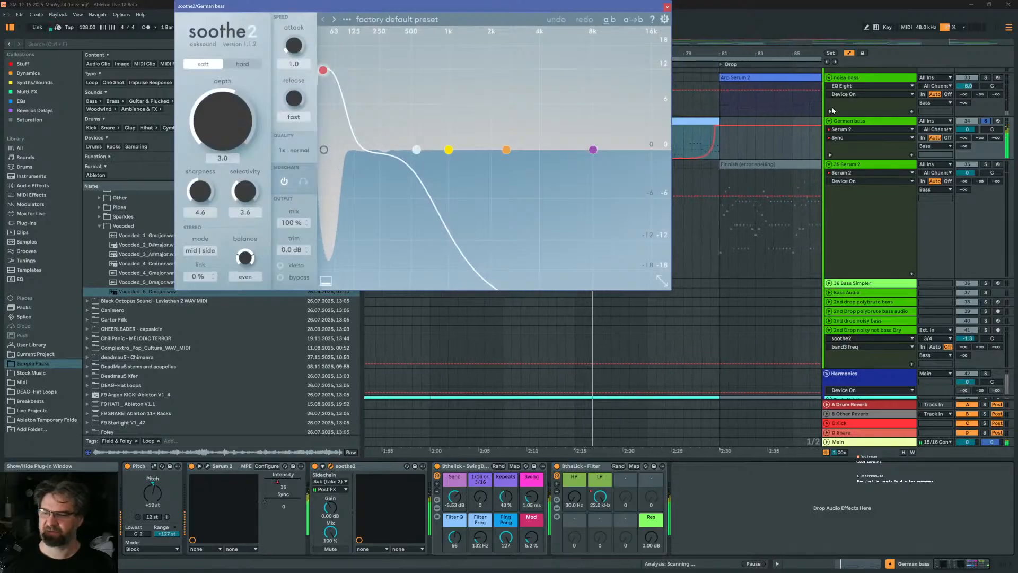
left_click(668, 8)
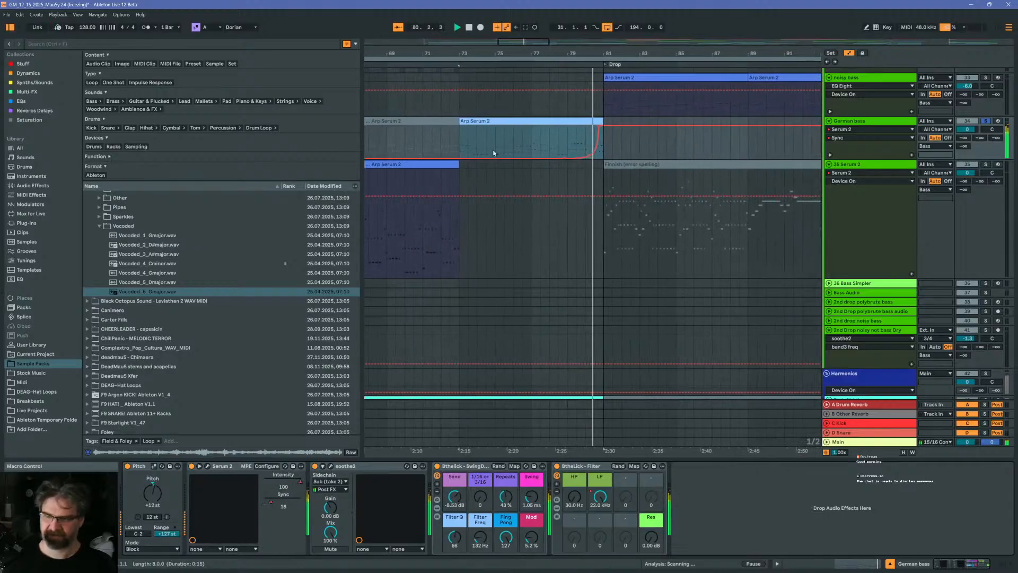
Take the German bass out of solo, compare it with the neighbouring bass tracks' automation and replay the build-up from bar 73
scroll(506, 160, "up", 2)
scroll(505, 161, "up", 5)
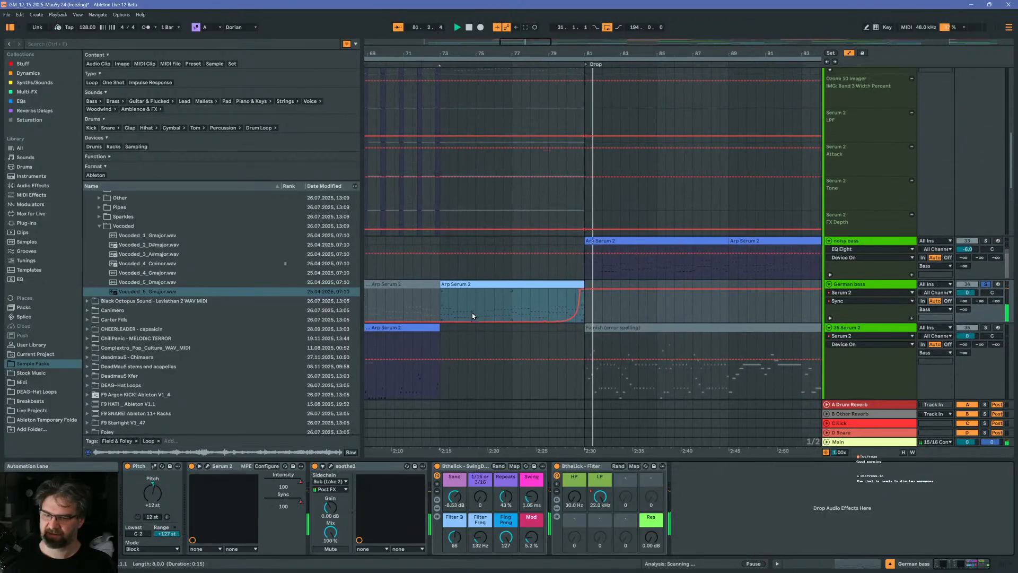
key("space")
left_click(439, 301)
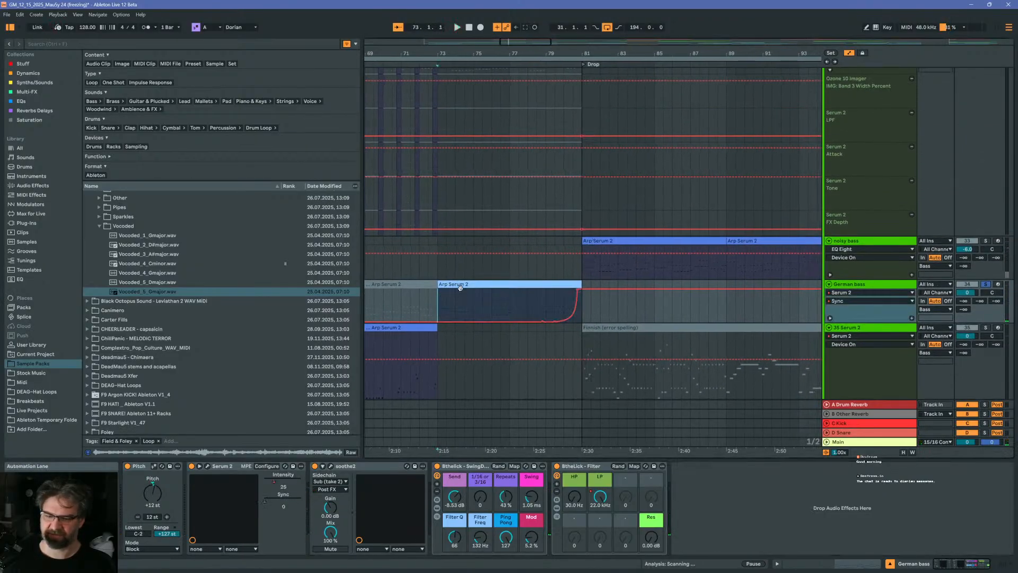
scroll(460, 288, "down", 1)
scroll(434, 212, "up", 6)
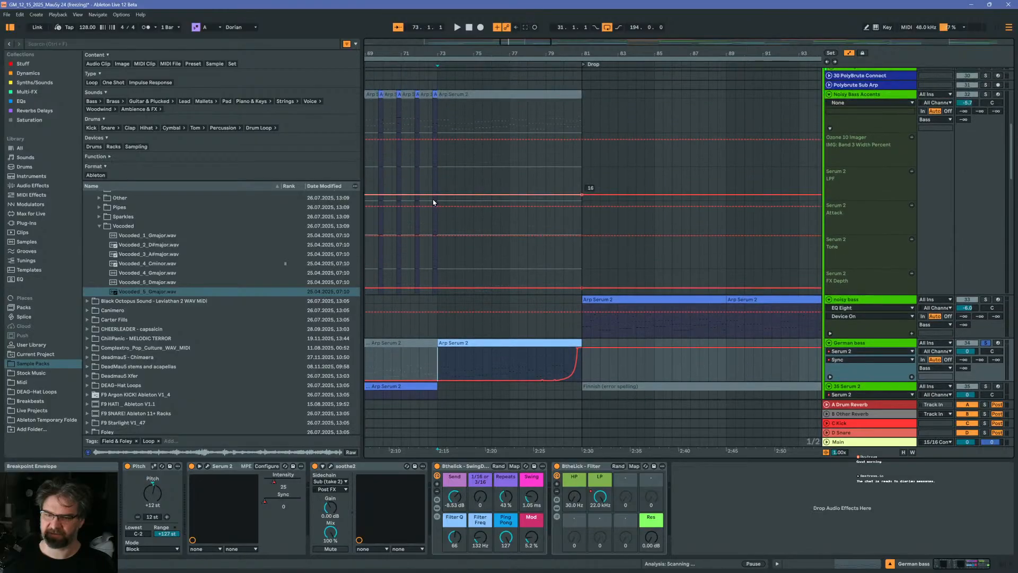
scroll(439, 209, "up", 2)
scroll(443, 206, "down", 5)
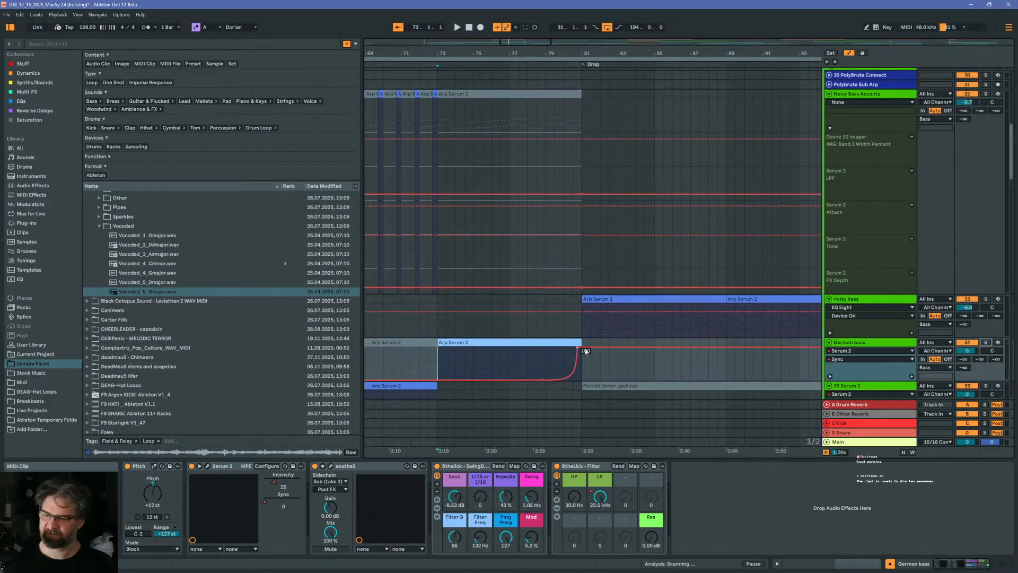
left_click(568, 343)
key("space")
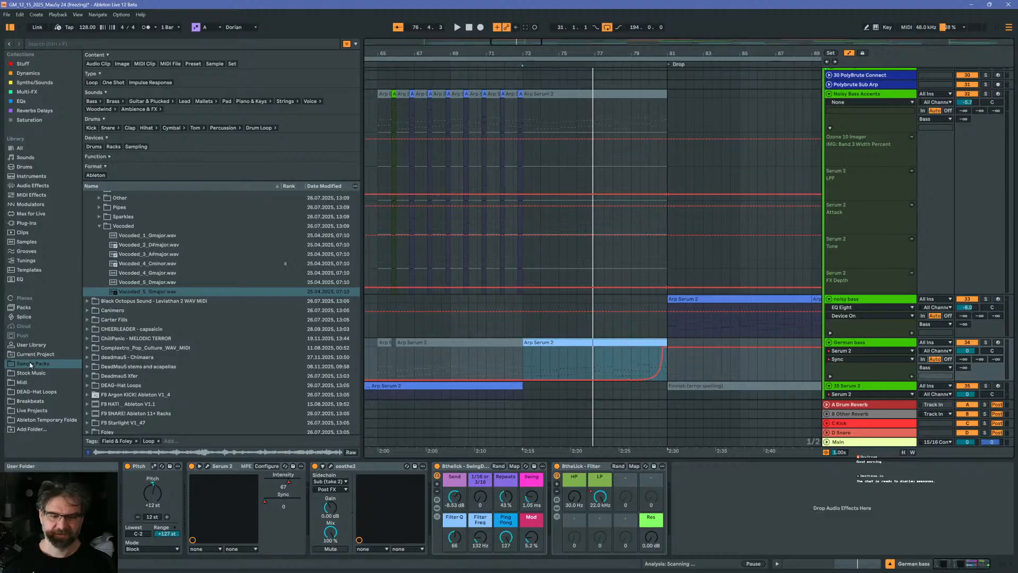
Search the User Library for "bass" and add the Bass booster rack to the end of the German bass device chain
left_click(28, 345)
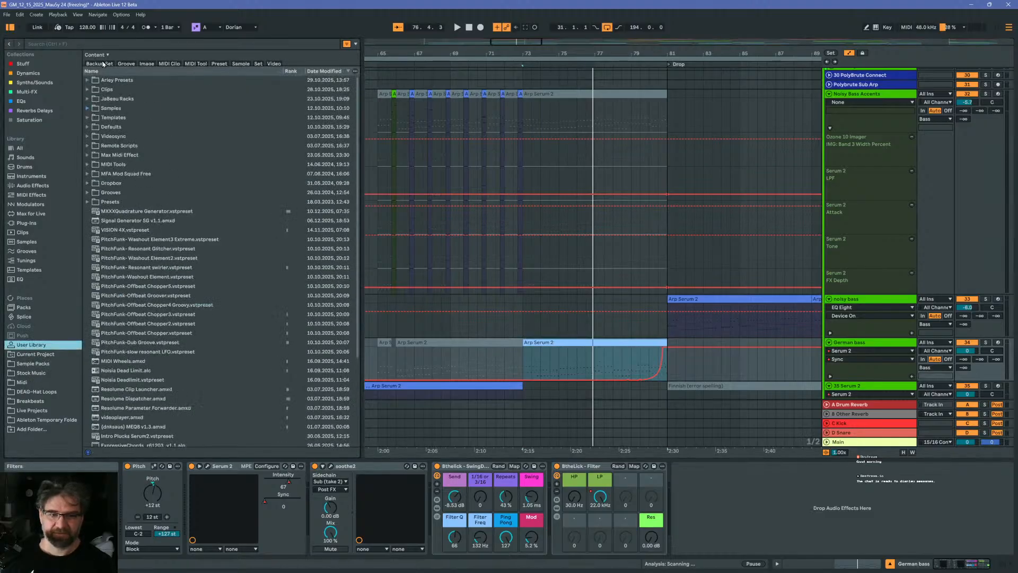
left_click(81, 45)
type("bass")
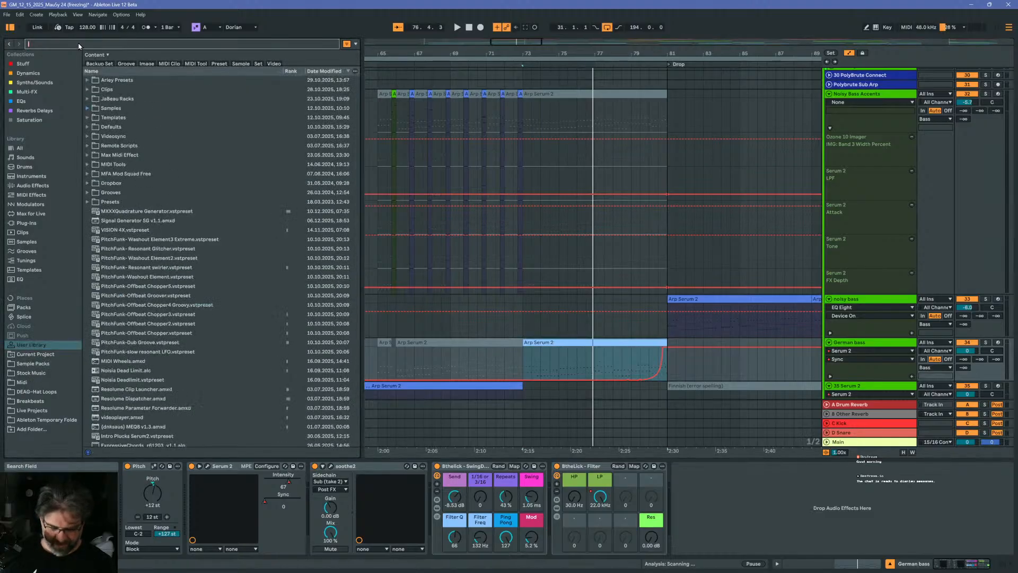
left_click(88, 108)
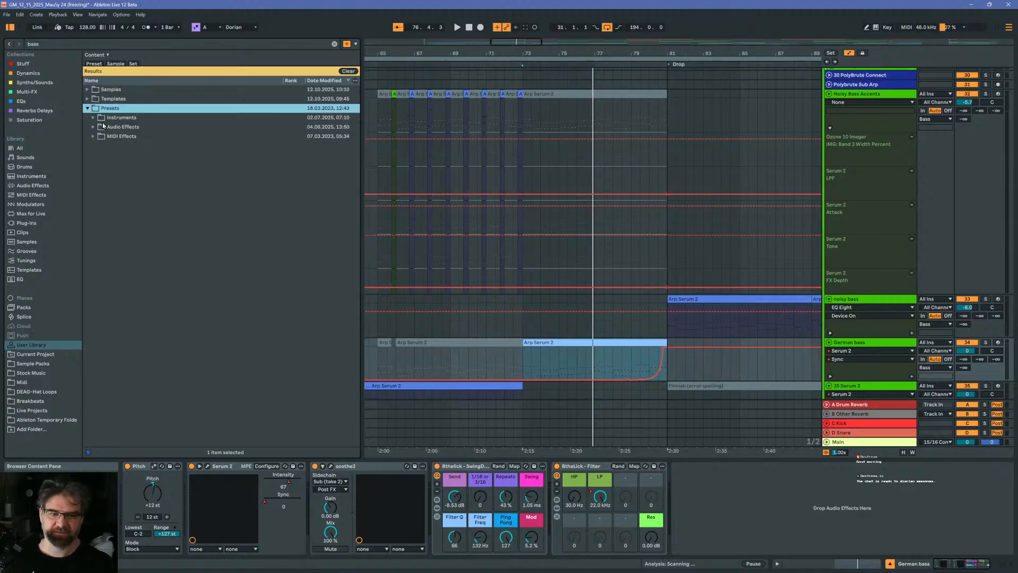
left_click(93, 128)
left_click(99, 137)
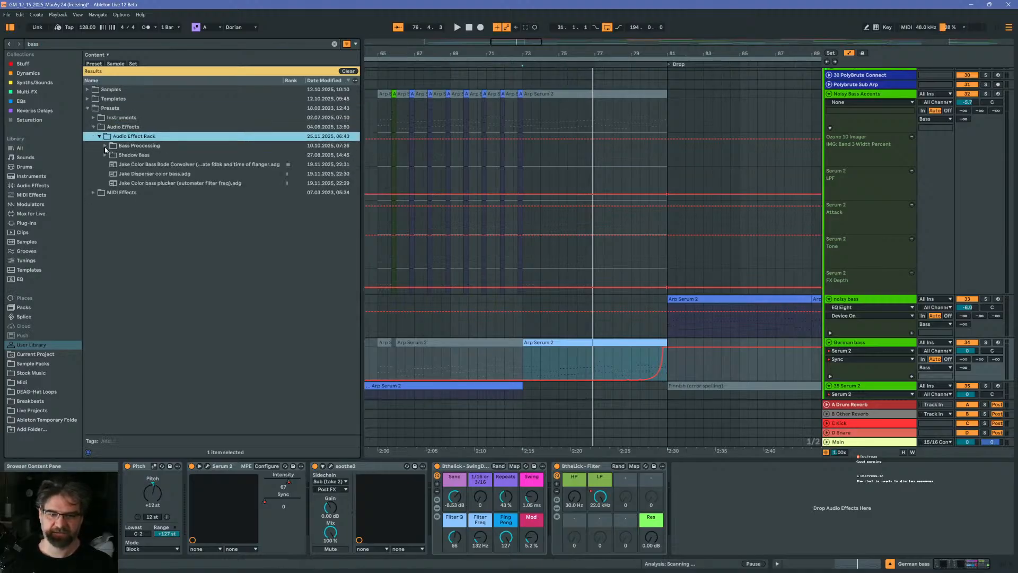
left_click(105, 147)
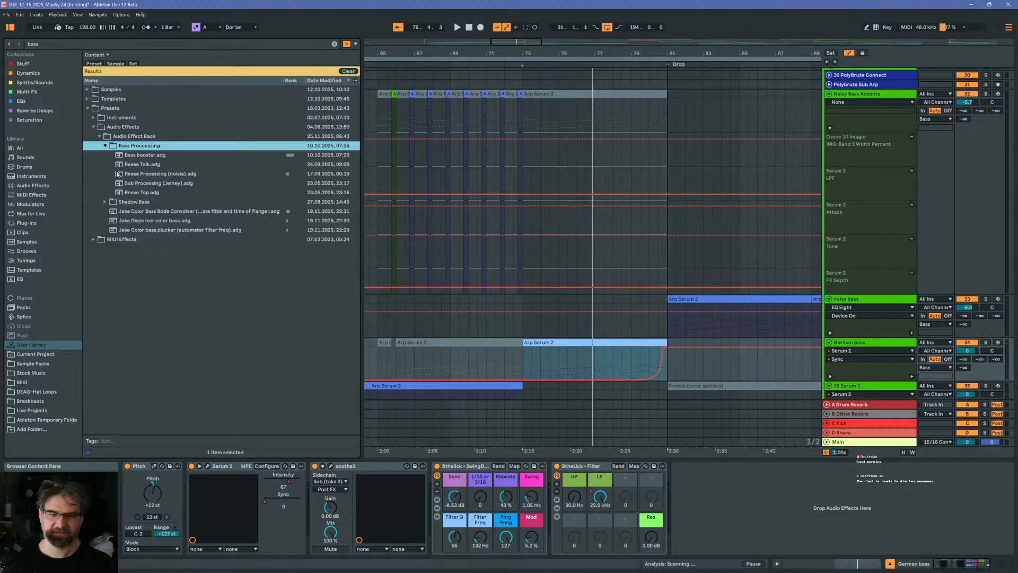
left_click(121, 157)
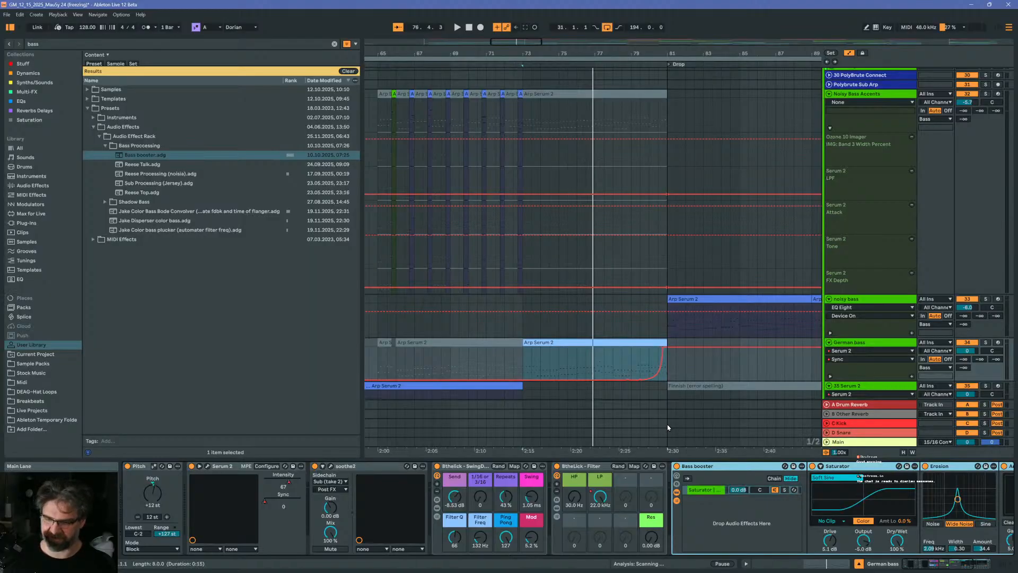
scroll(601, 469, "right", 3)
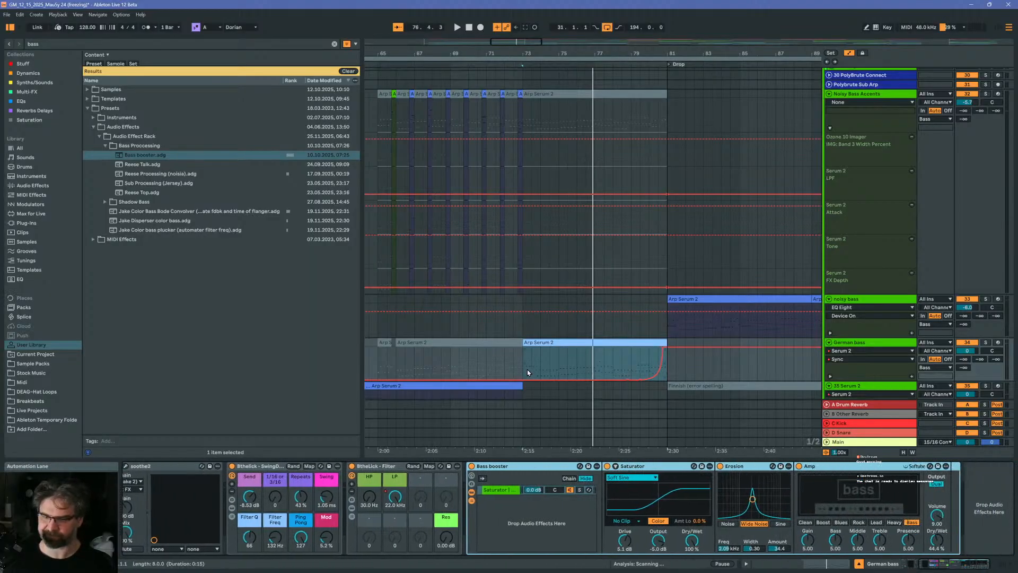
Play the build-up with the Bass booster and add a lane for each automated envelope of the German bass track
key("space")
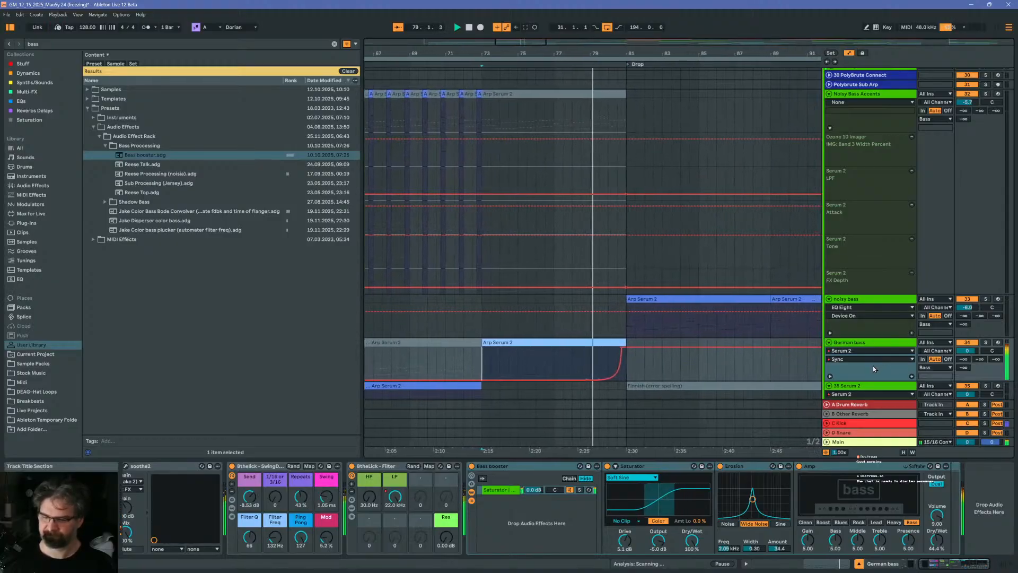
right_click(860, 372)
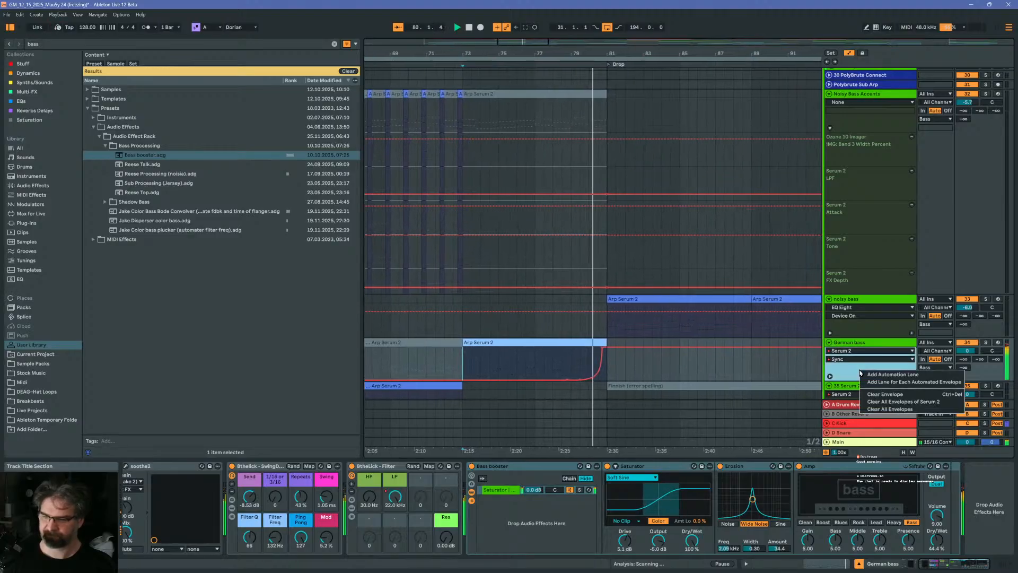
left_click(901, 382)
scroll(753, 366, "down", 5)
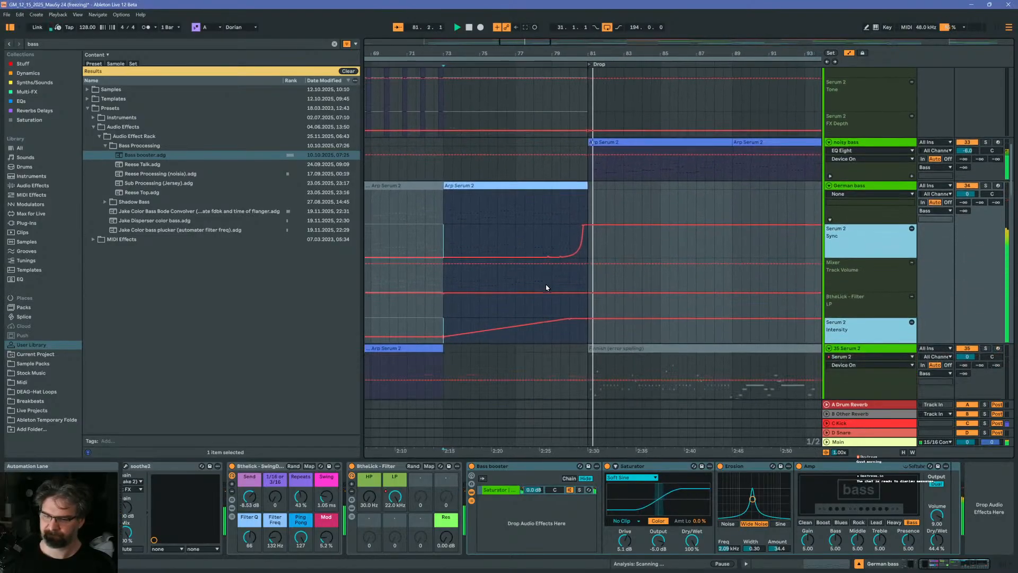
Stop playback and place the insert marker at bar 73 on the Filter rack's LP automation lane of the German bass
scroll(541, 286, "down", 1)
key("space")
left_click(433, 276)
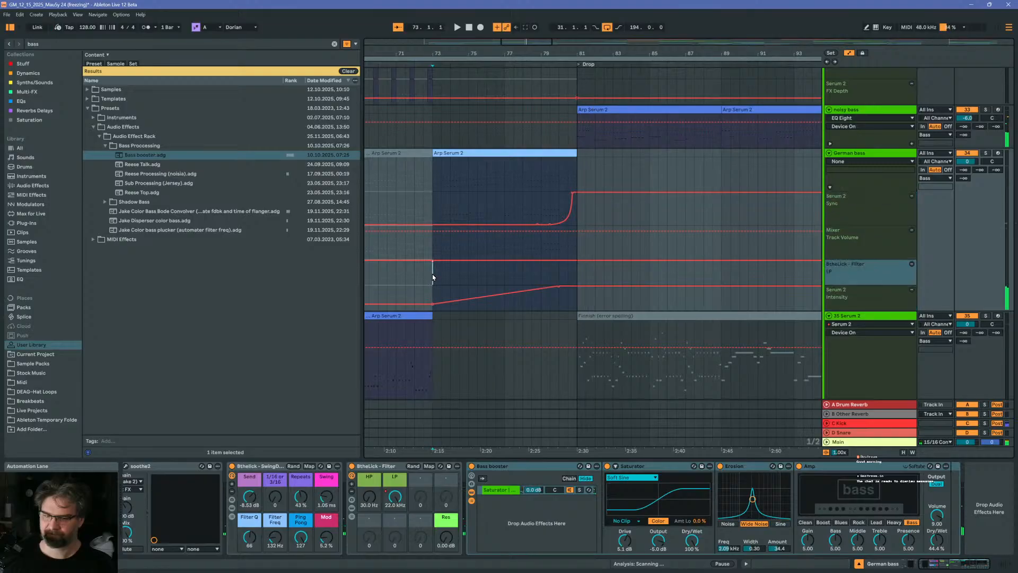
Try removing the bar 73 breakpoint from the German bass's Serum 2 Intensity automation during playback and undo the removal
key("space")
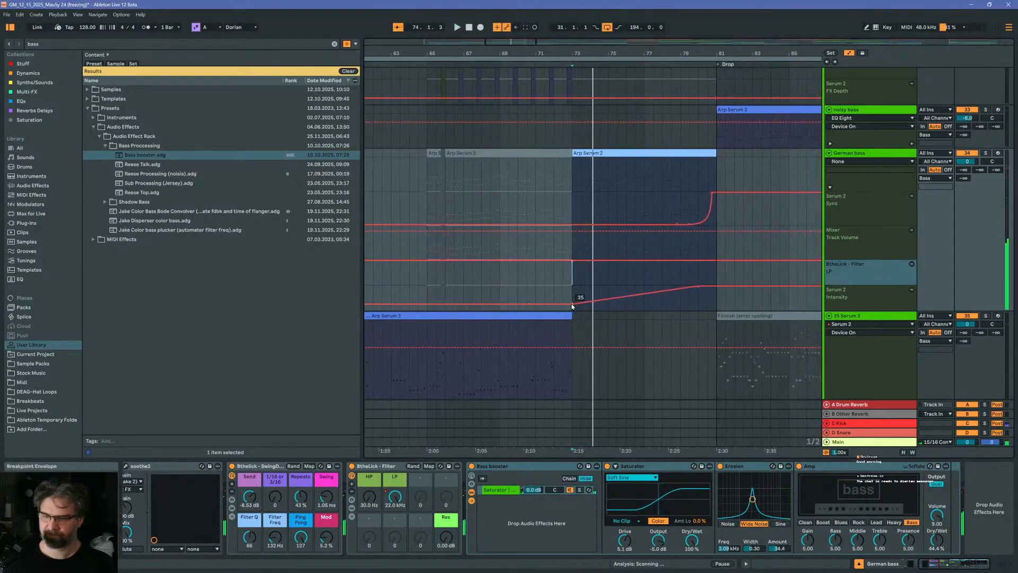
left_click(571, 303)
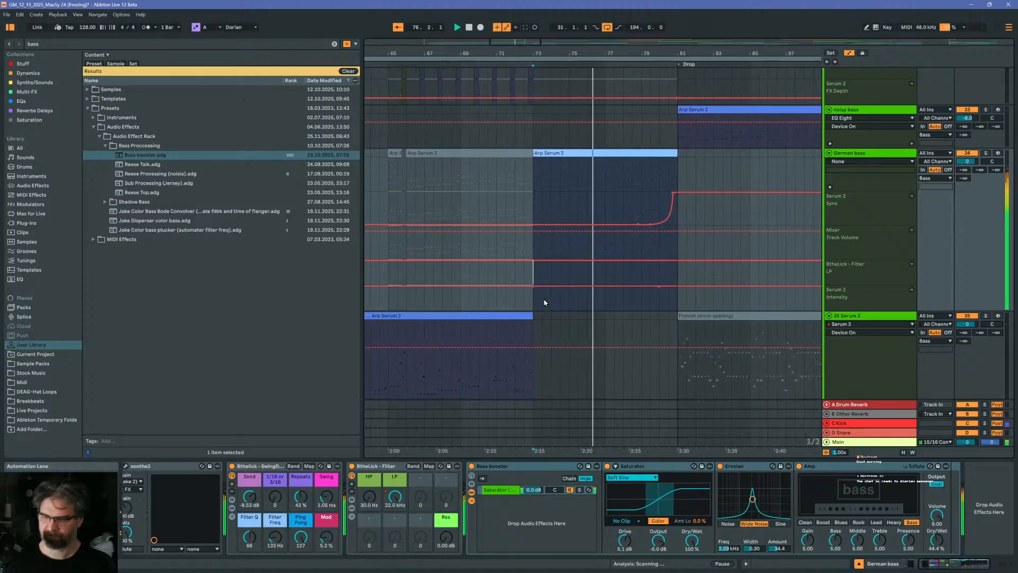
key("ctrl+z")
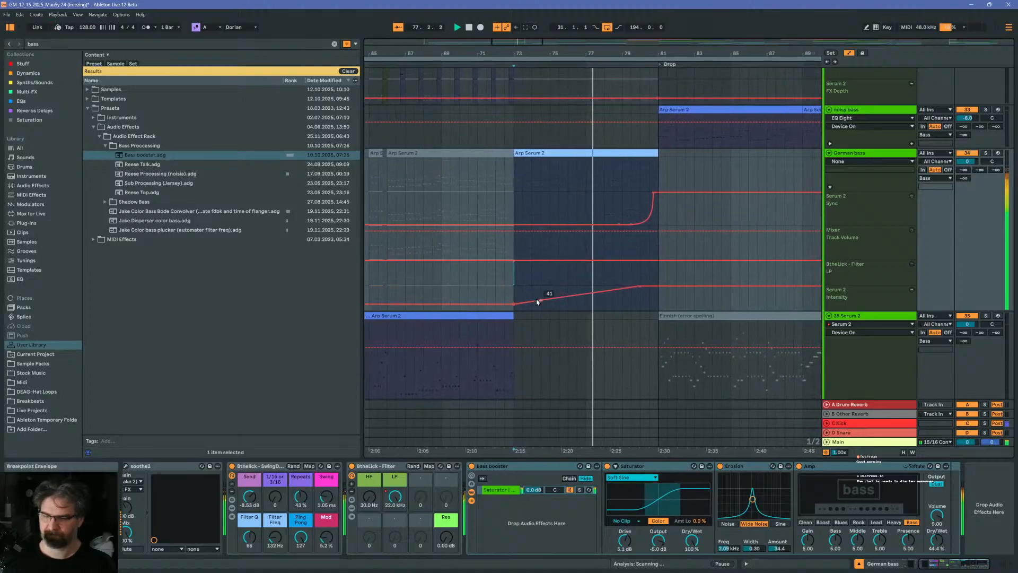
Raise the German bass's Serum 2 Intensity breakpoint at bar 73 to 44 and replay the build-up from there
left_click(508, 293)
key("space")
key("space")
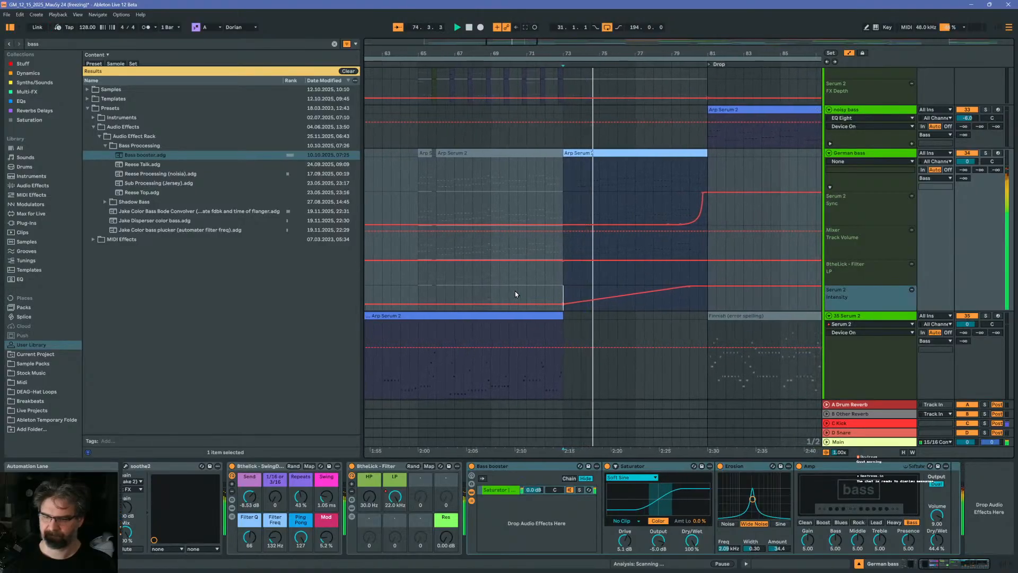
left_click_drag(570, 303, 559, 307)
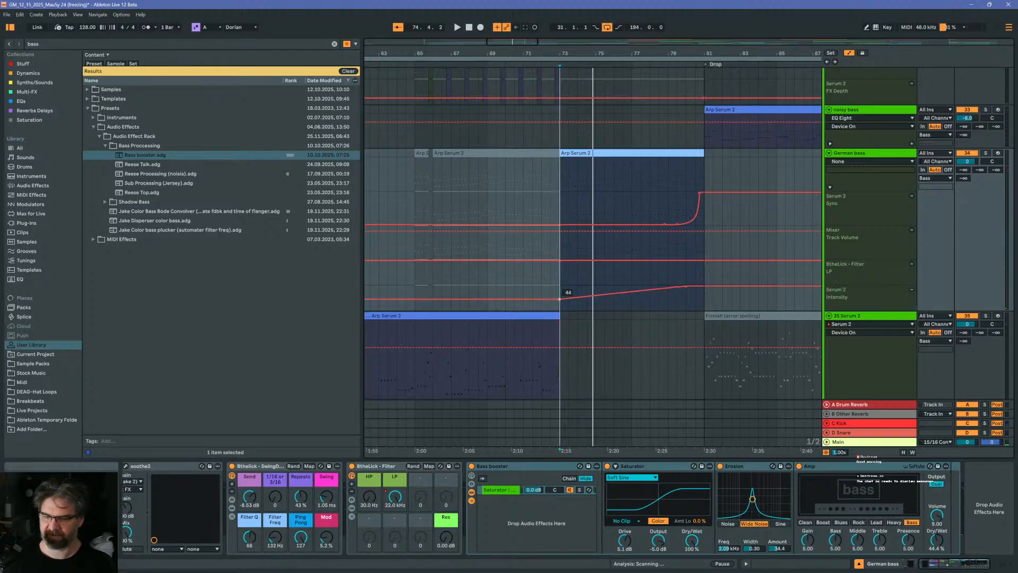
key("space")
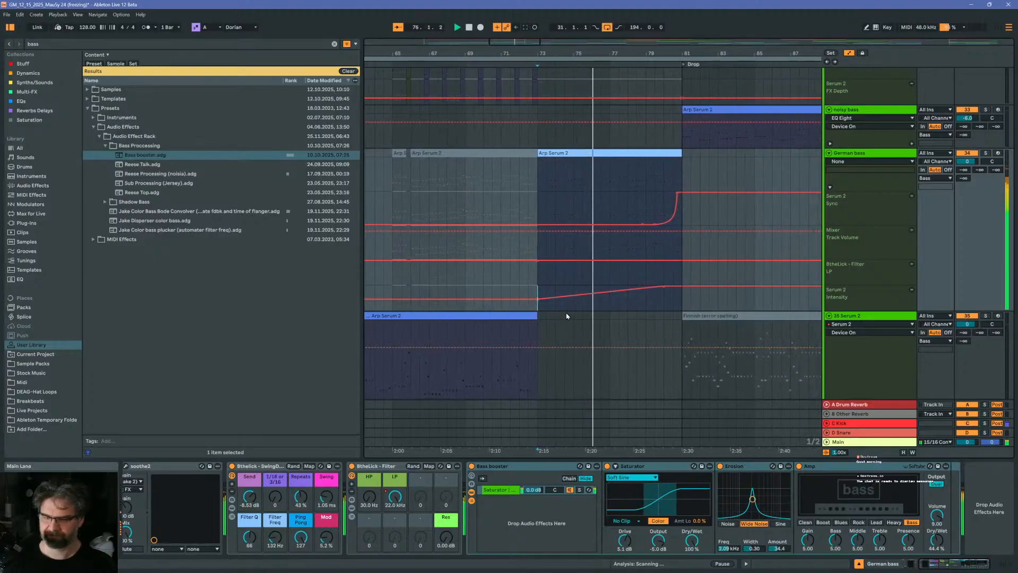
Open the Faturator on the High Lead track and set its Width automation to 78%L with a breakpoint near bar 72
scroll(566, 316, "down", 8)
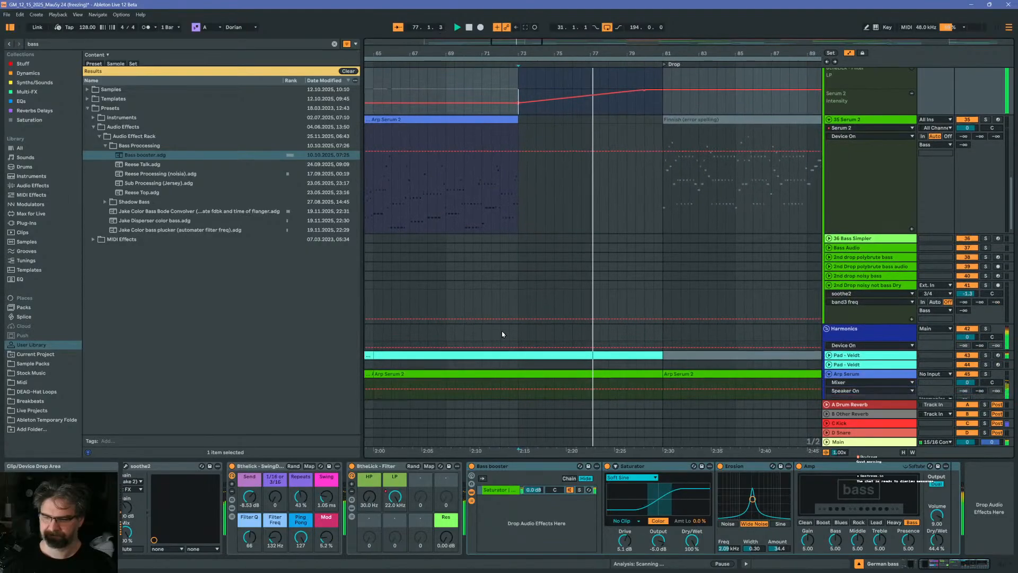
scroll(502, 334, "down", 10)
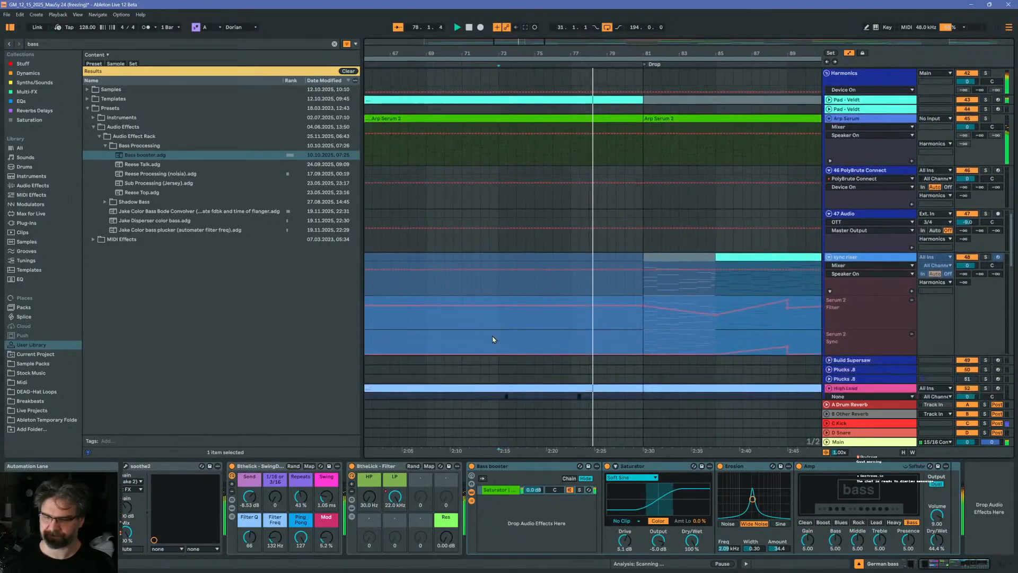
scroll(493, 339, "down", 10)
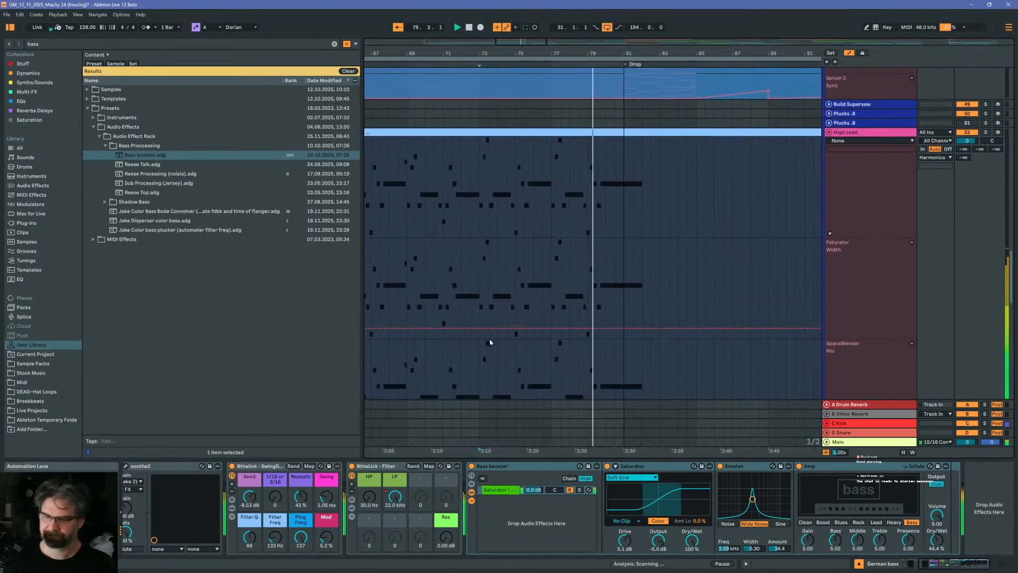
scroll(466, 254, "down", 4)
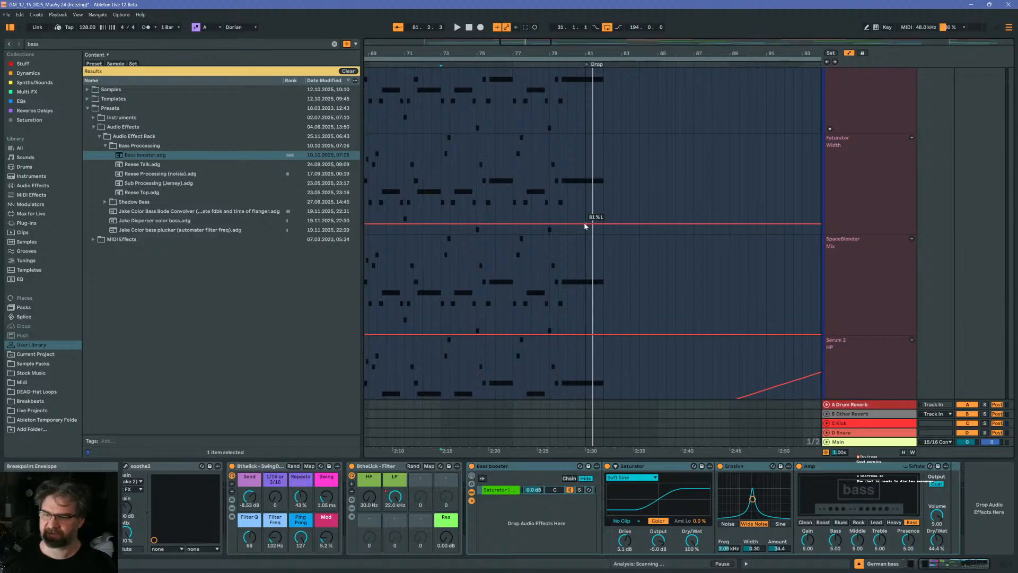
left_click(864, 190)
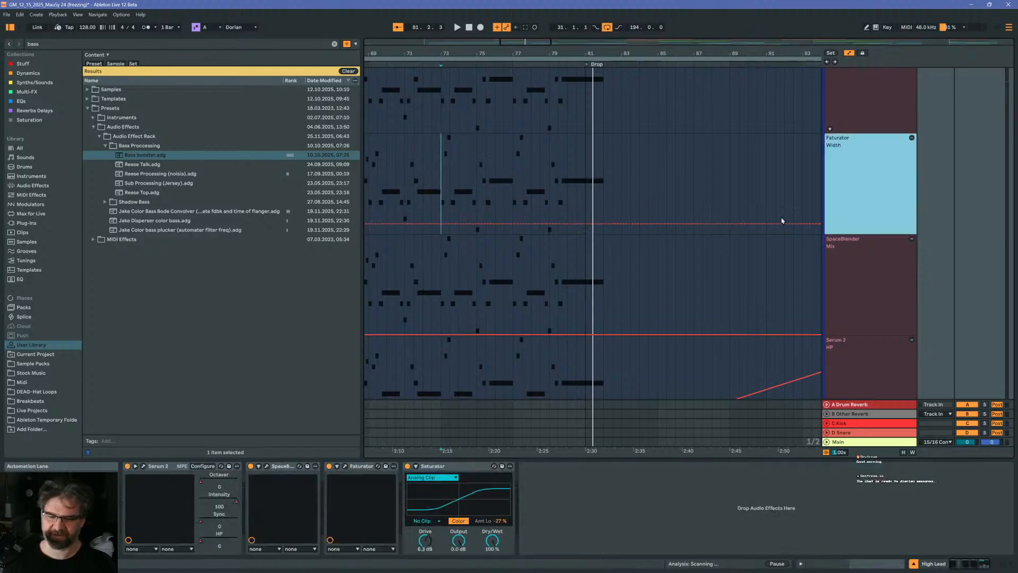
left_click(345, 467)
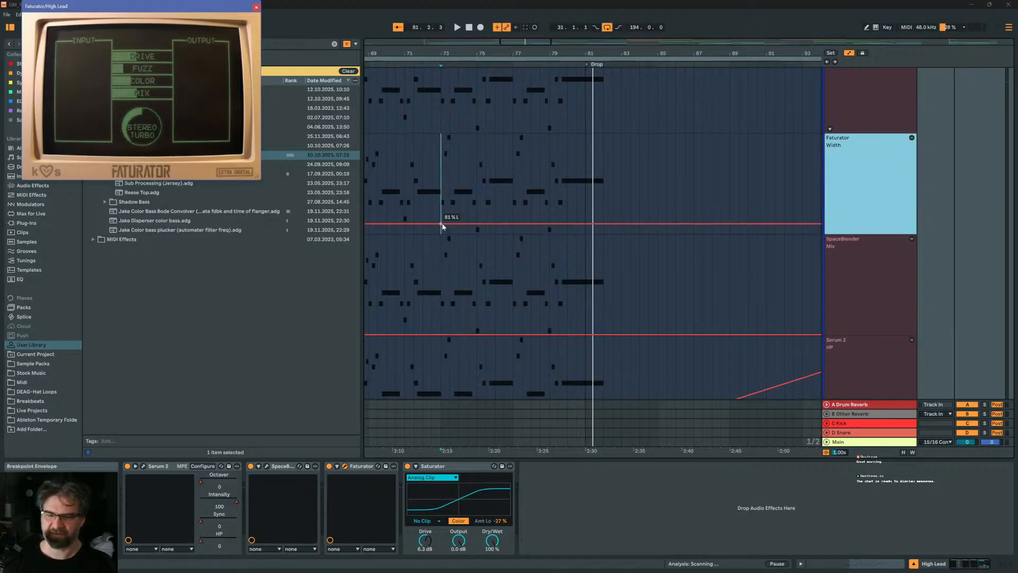
mouse_move(442, 224)
left_mouse_down()
mouse_move(423, 143)
mouse_move(422, 222)
left_mouse_up()
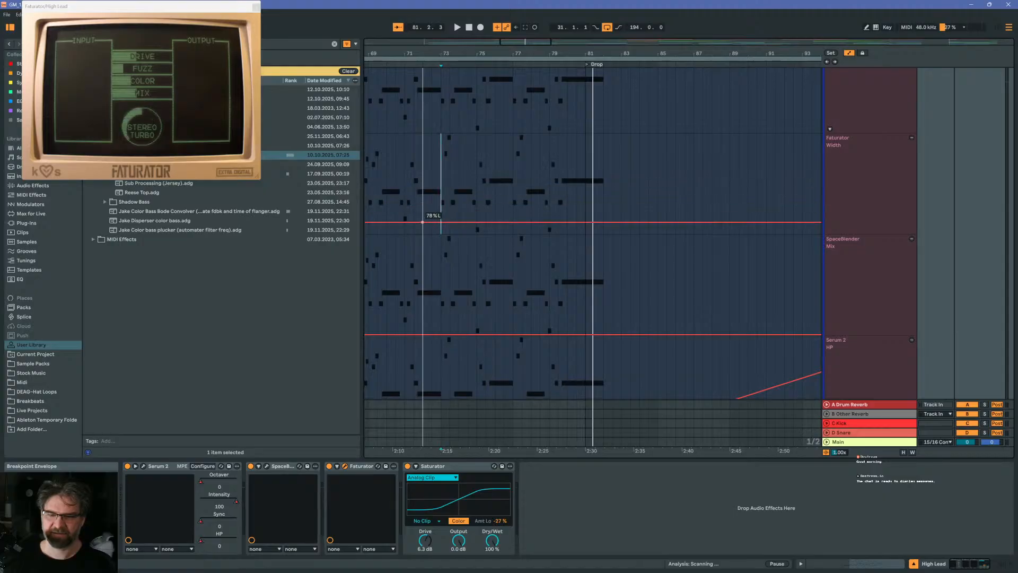
Start playback from bar 72 on the High Lead's Faturator Width lane and solo the High Lead track
scroll(458, 209, "left", 5)
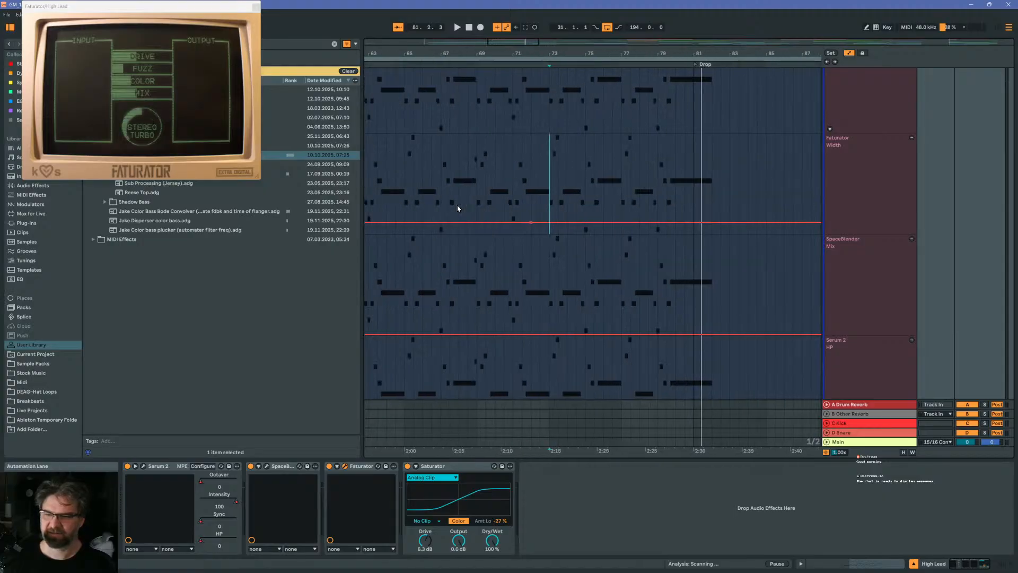
scroll(503, 208, "down", 6)
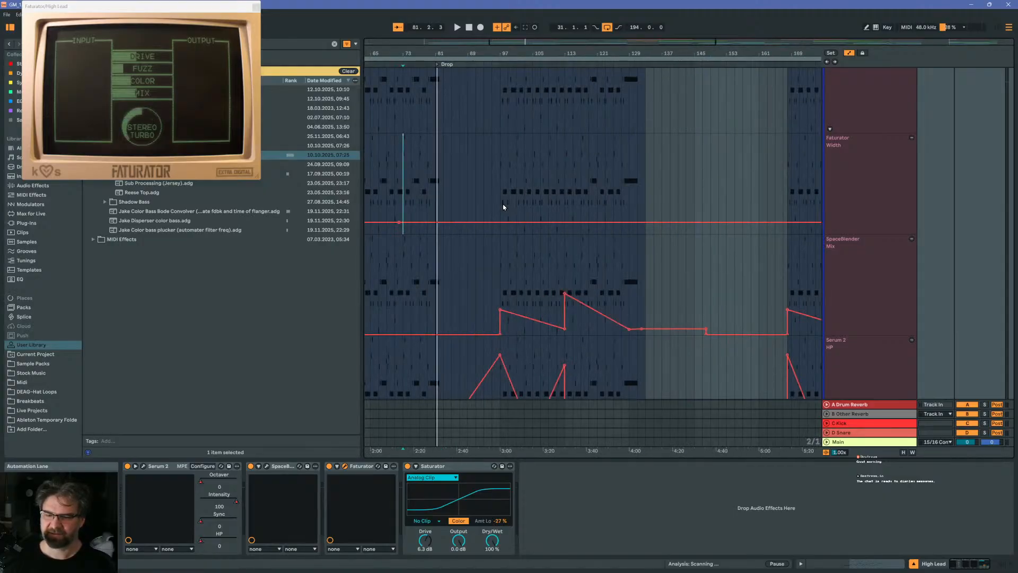
scroll(435, 196, "left", 3)
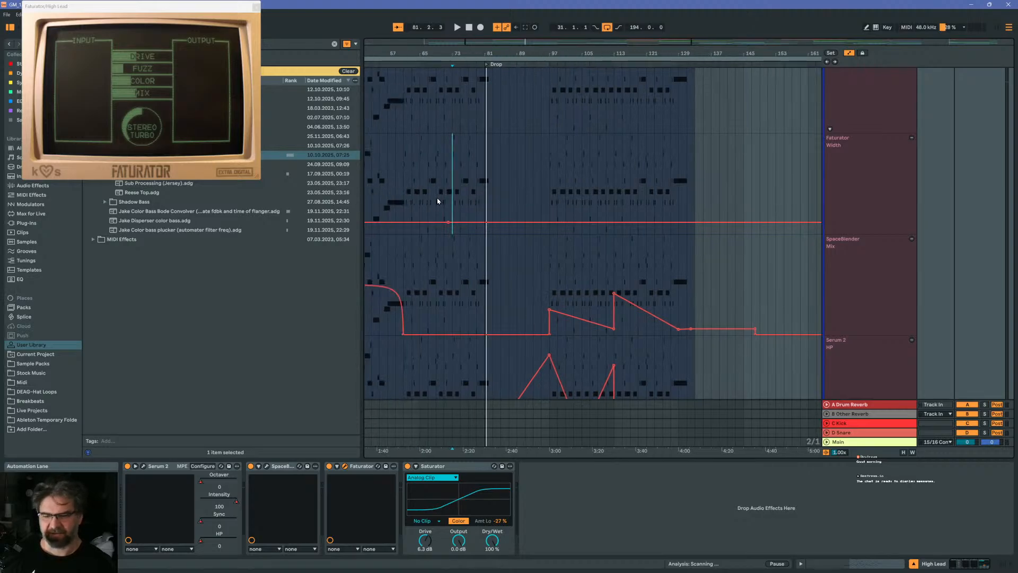
left_click(446, 179)
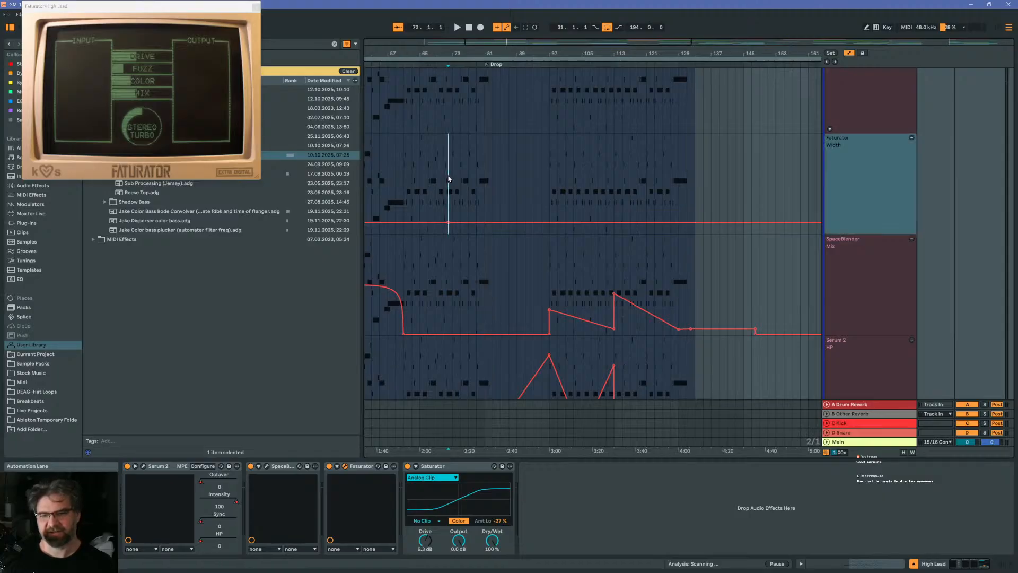
key("space")
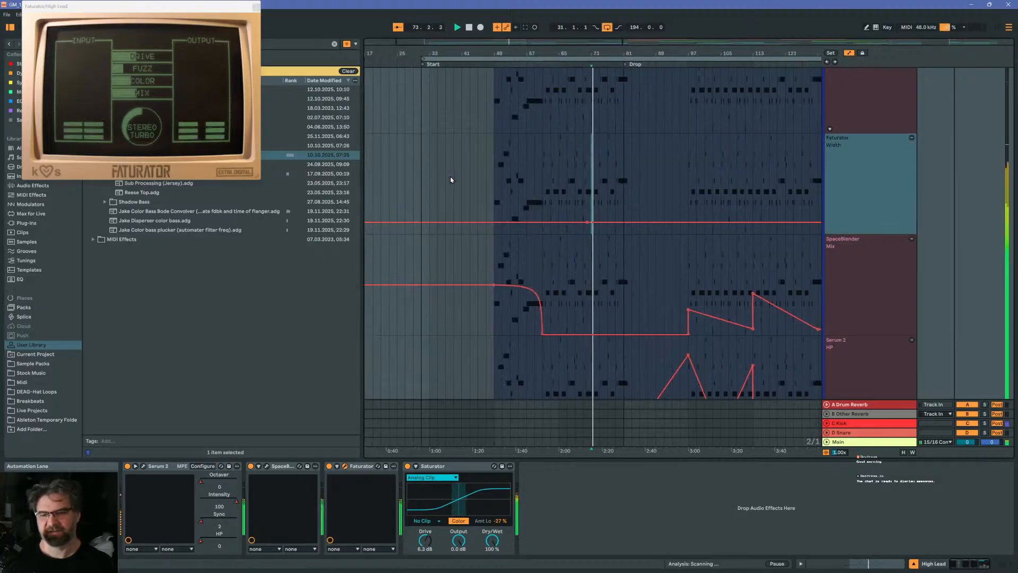
scroll(750, 161, "up", 3)
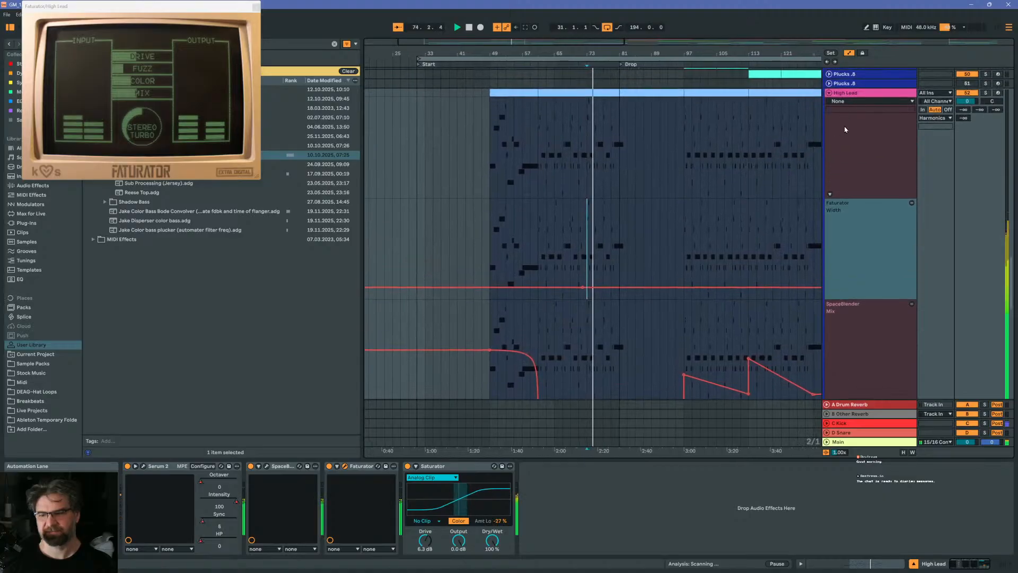
left_click(848, 94)
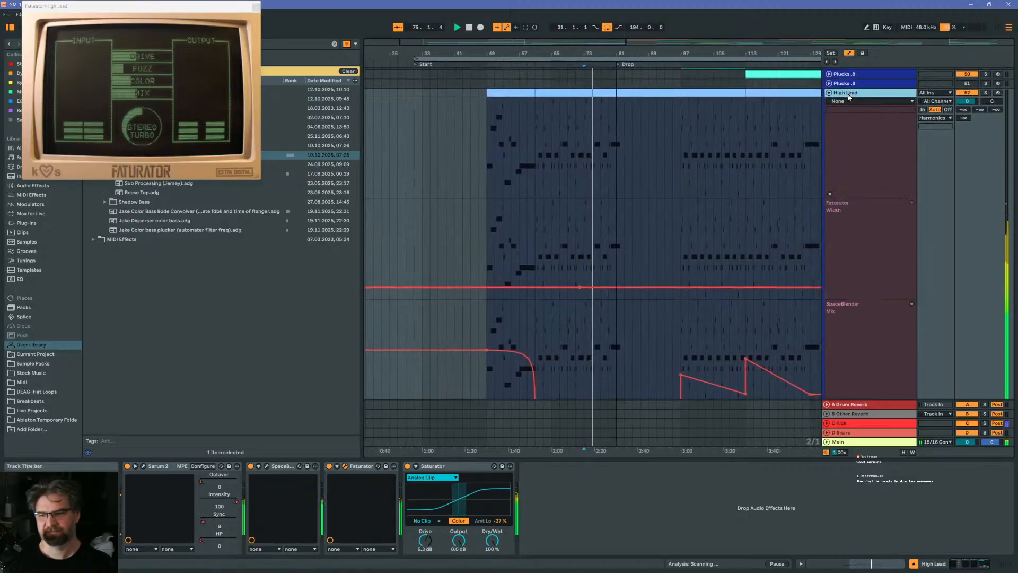
left_click(985, 93)
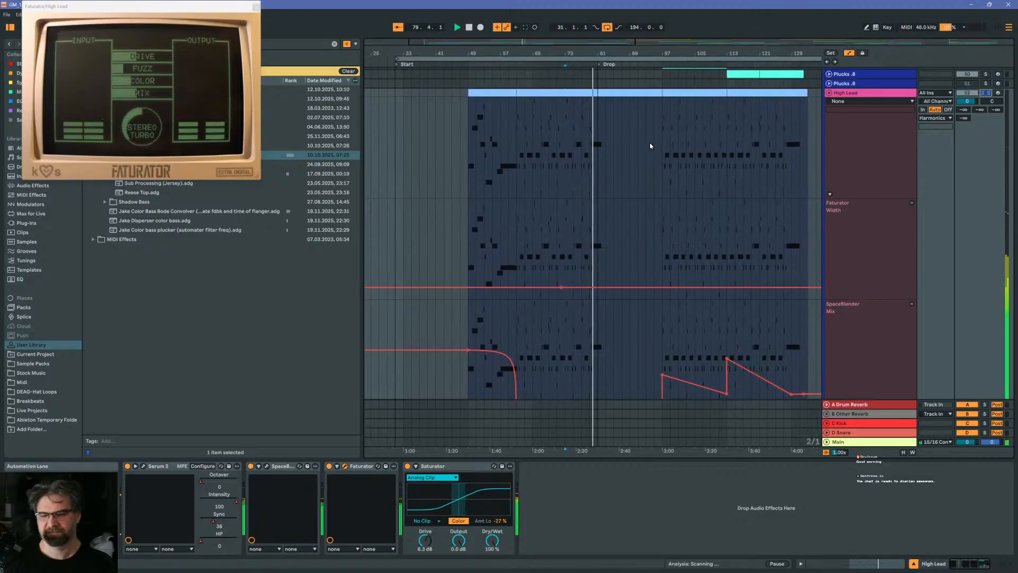
Examine the soloed High Lead's Faturator, SpaceBlender and Serum 2 automation while playing the build-up into the Drop
scroll(574, 197, "down", 8)
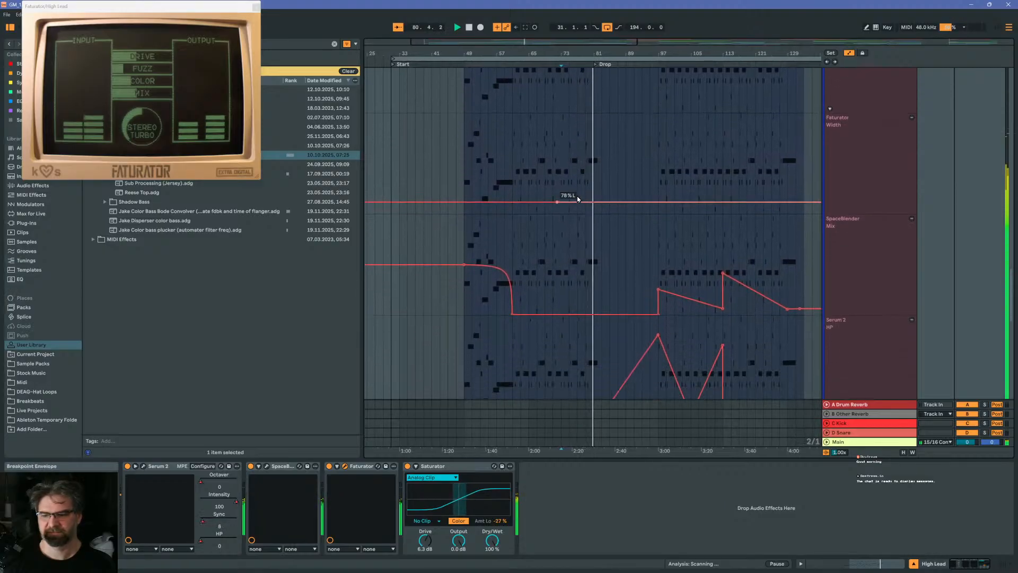
scroll(579, 212, "down", 5)
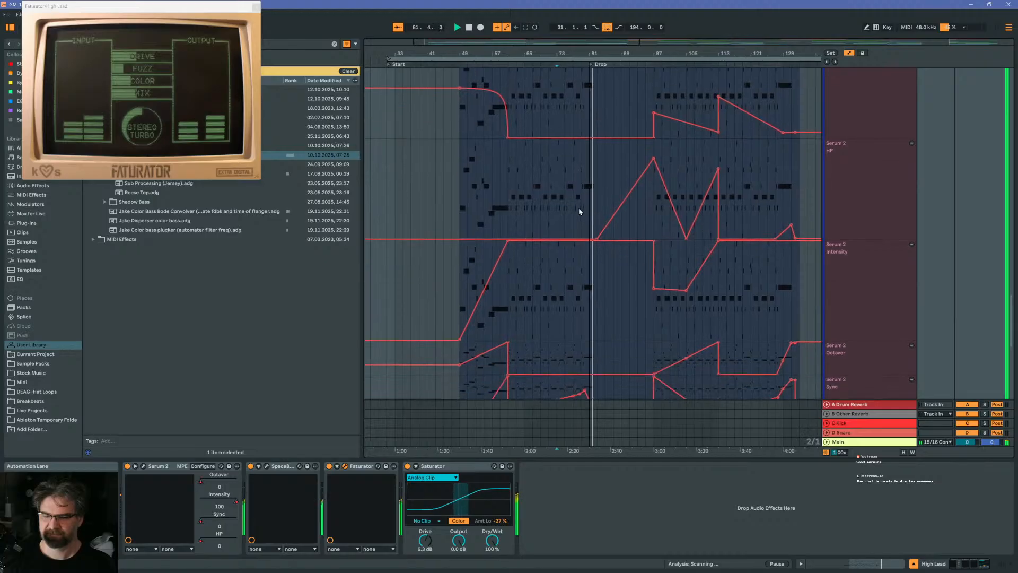
scroll(600, 178, "up", 3)
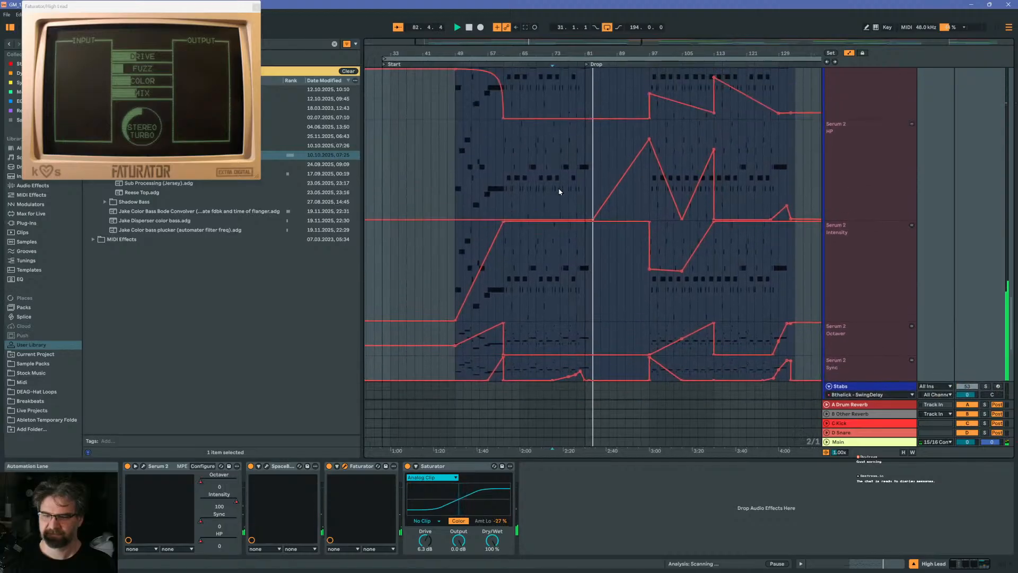
scroll(599, 177, "up", 8)
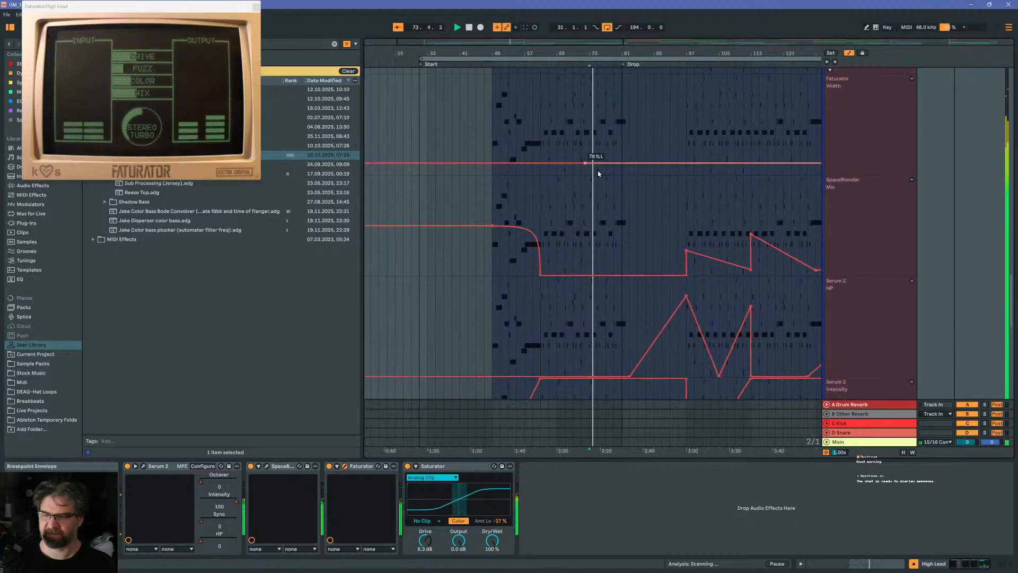
scroll(598, 173, "down", 4)
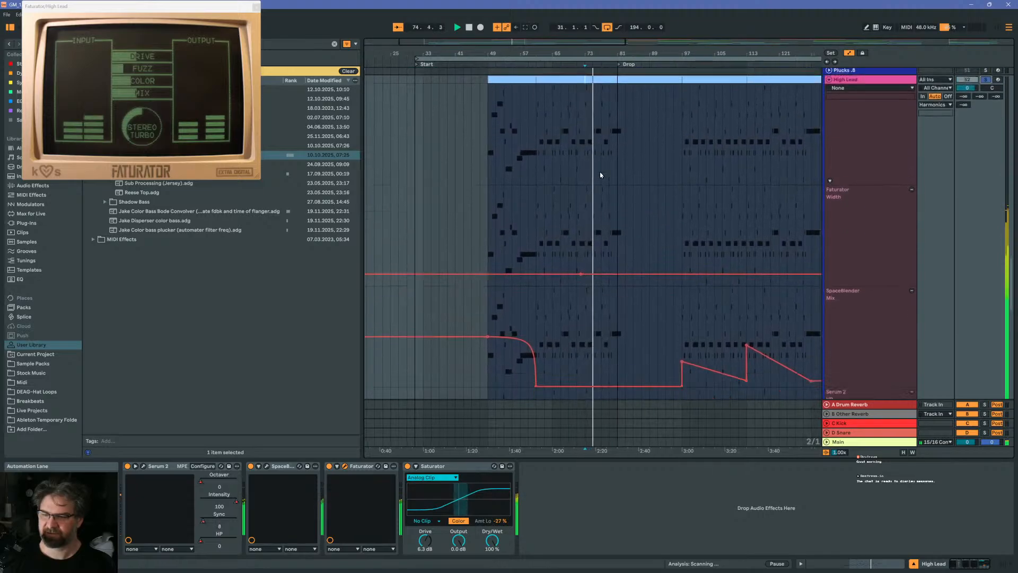
scroll(582, 189, "down", 7)
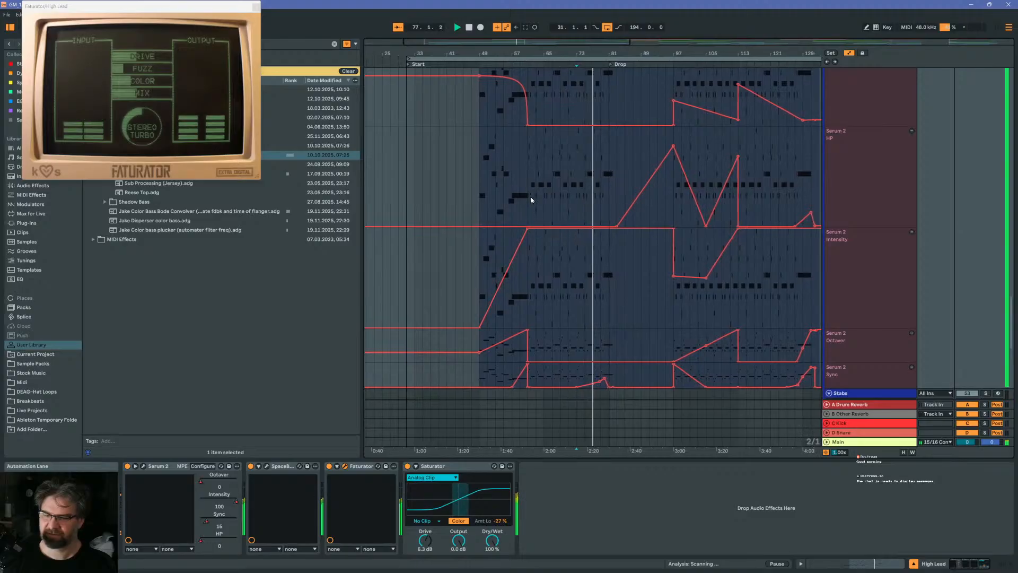
key("space")
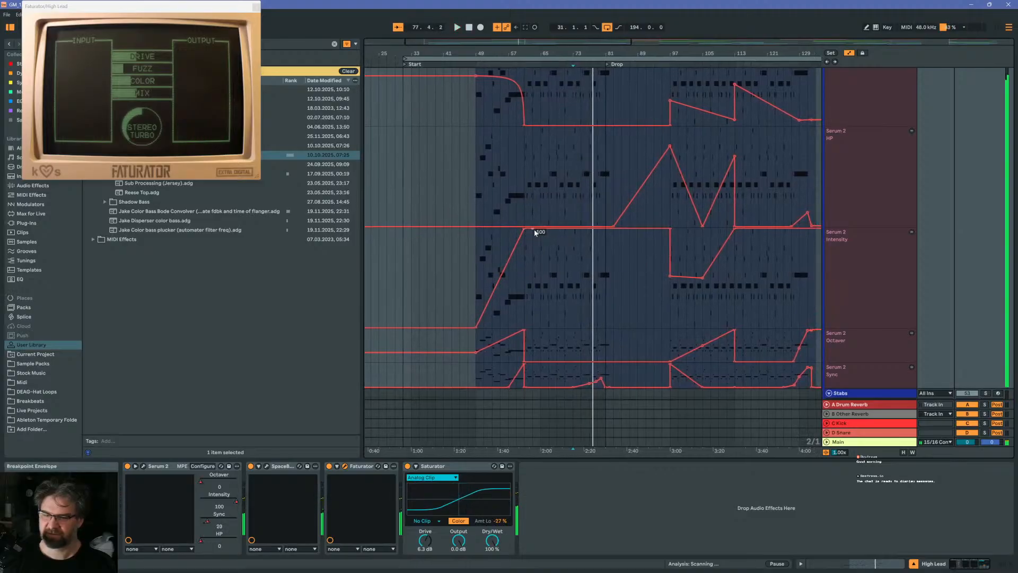
Play the High Lead from bar 61 and try its Serum 2 Intensity breakpoint there at 70 before returning it to 100
left_click(527, 184)
scroll(855, 149, "up", 10)
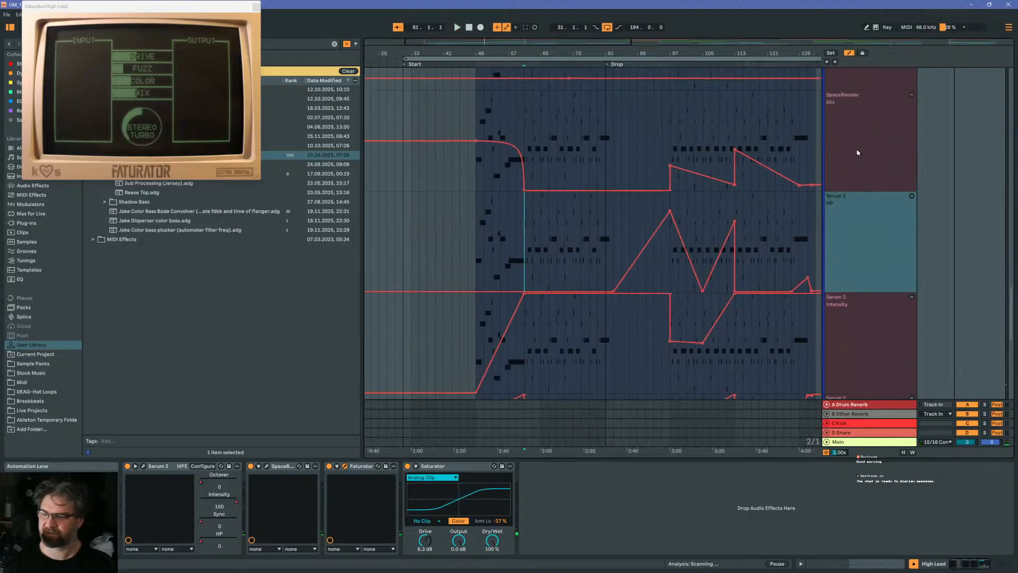
scroll(864, 151, "up", 3)
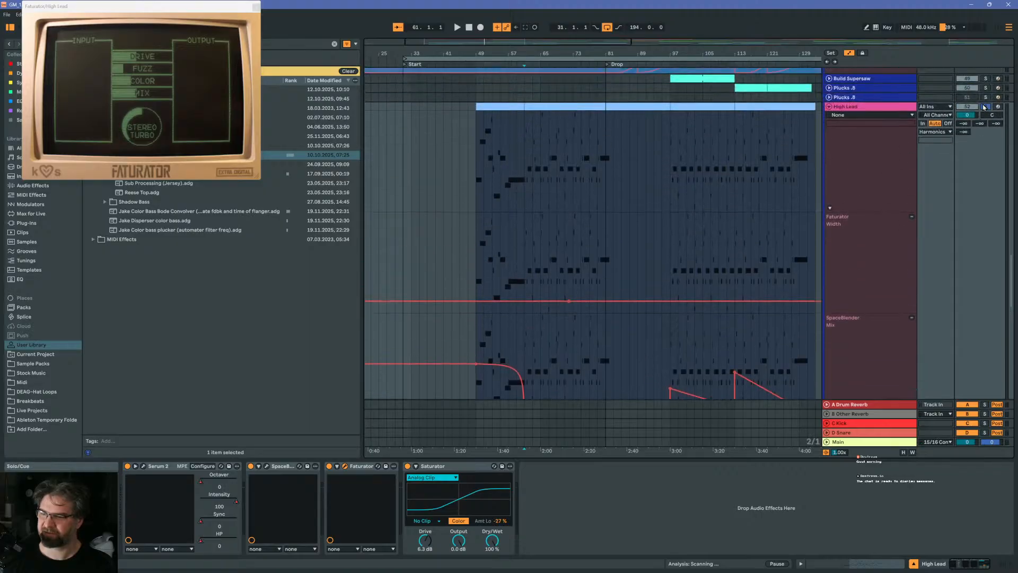
scroll(566, 227, "down", 5)
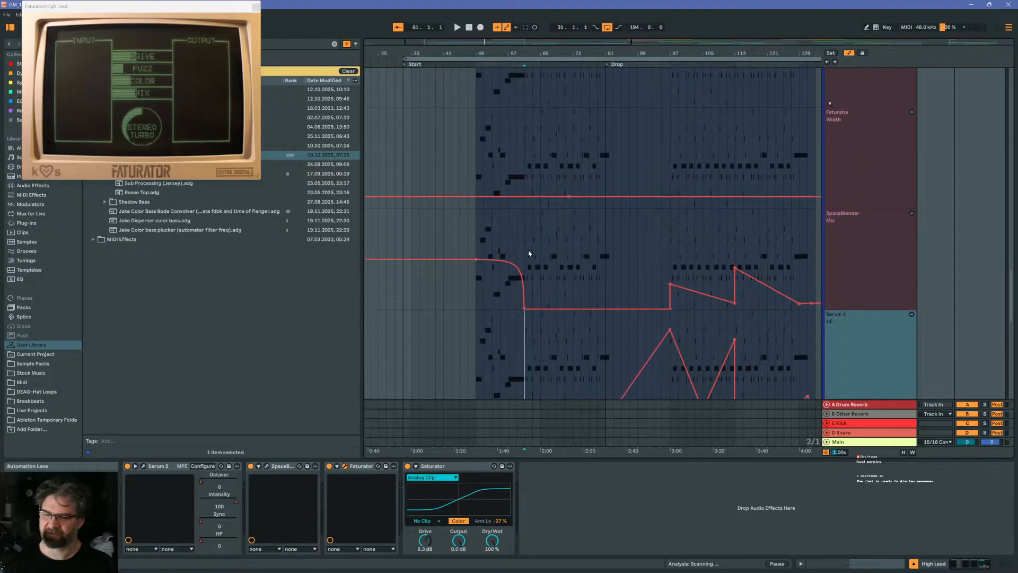
key("space")
scroll(614, 237, "down", 5)
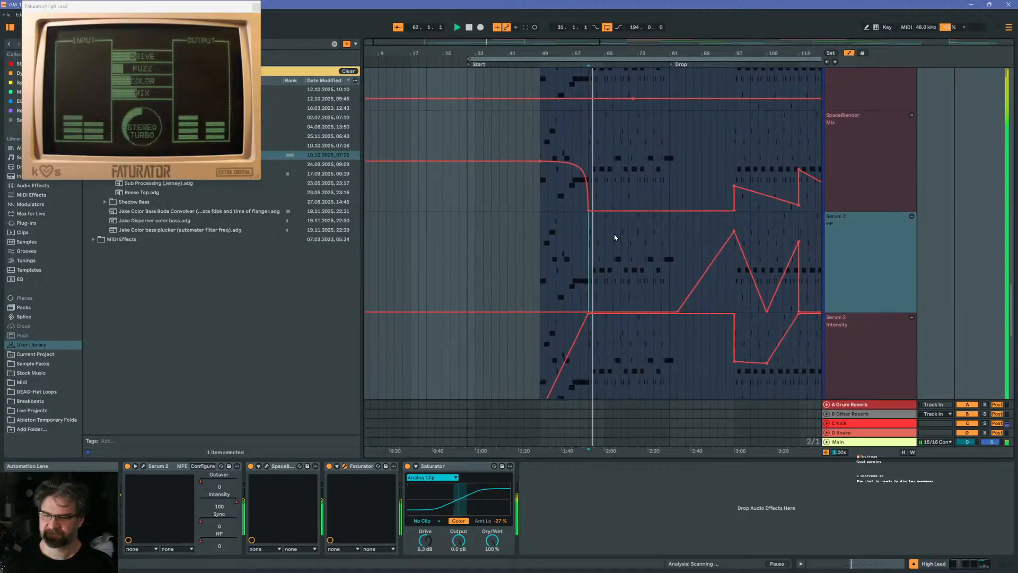
scroll(614, 237, "down", 2)
mouse_move(584, 279)
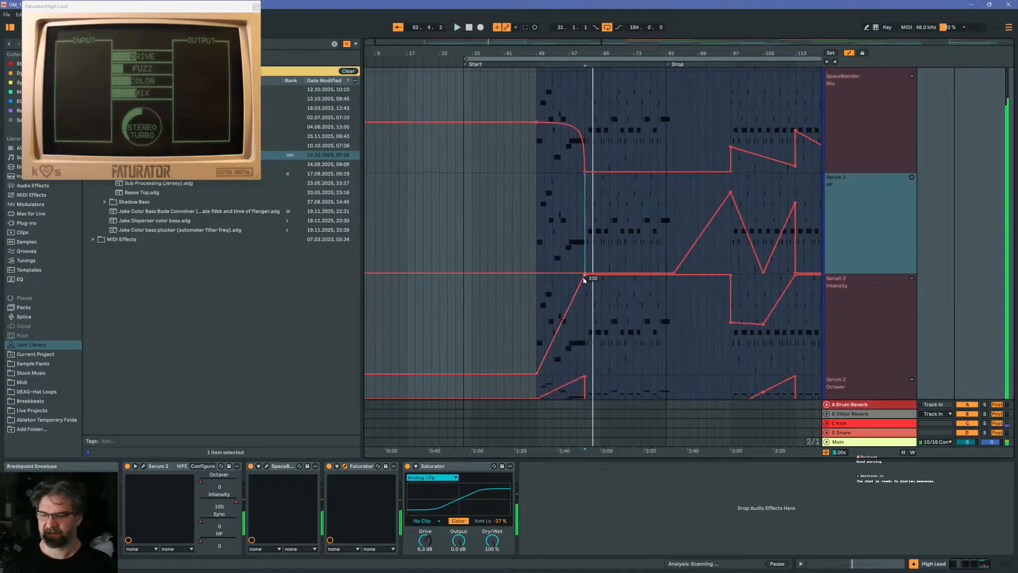
left_click_drag(586, 279, 589, 306)
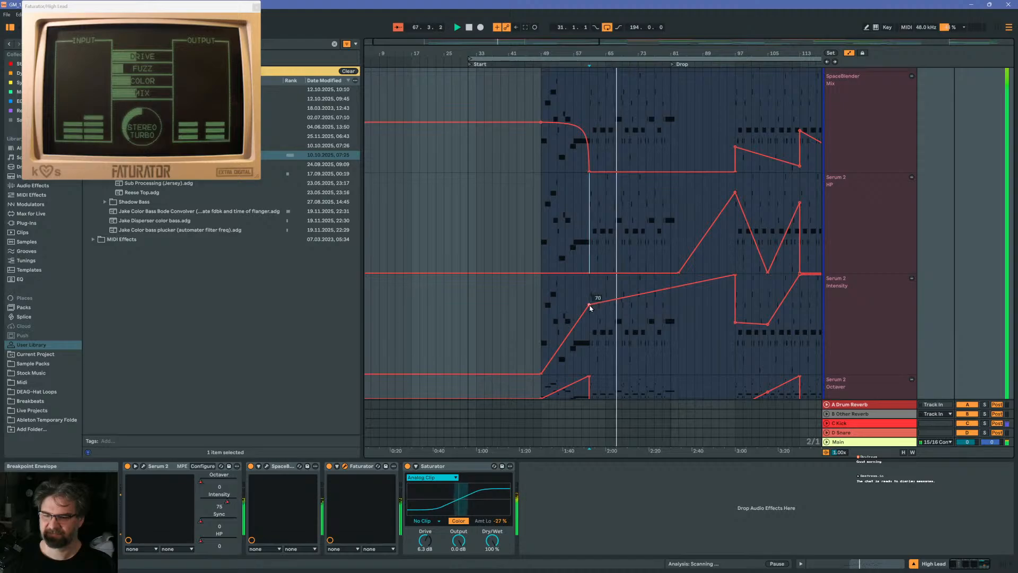
left_click_drag(590, 307, 589, 275)
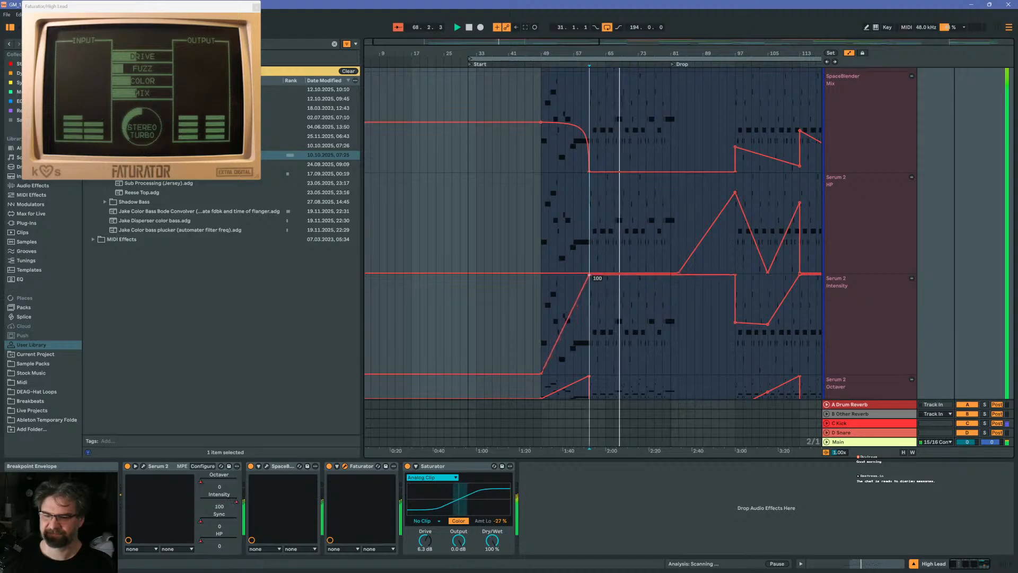
Play the soloed High Lead from bar 61 and add a Serum 2 Intensity breakpoint at 100 near bar 65
left_click(588, 308)
key("space")
key("space")
left_click(606, 275)
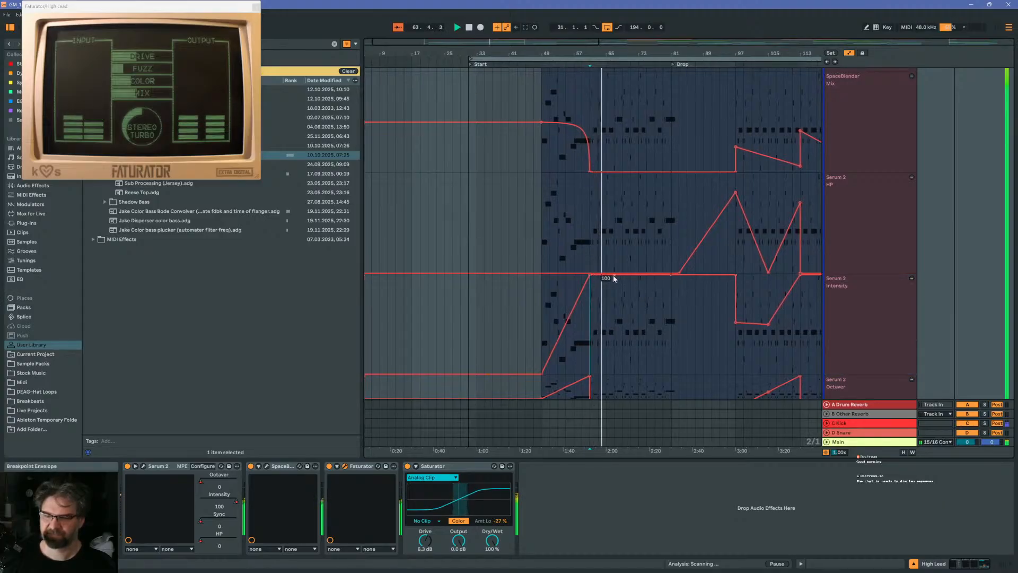
mouse_move(613, 278)
left_mouse_down()
mouse_move(606, 319)
mouse_move(606, 274)
left_mouse_up()
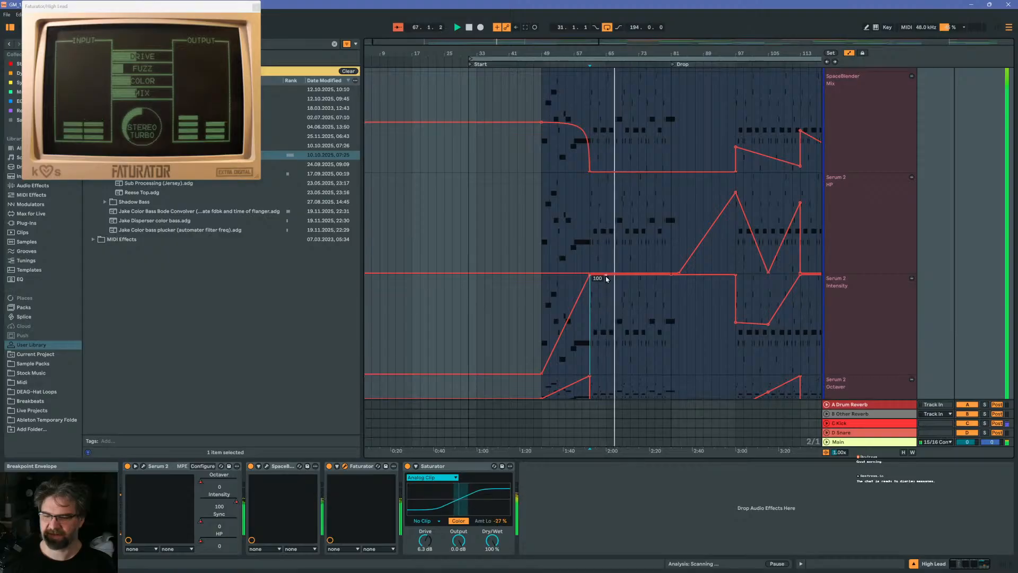
Raise the High Lead's Serum 2 Octaver automation to 100 at bar 81, ramping up from about bar 67
scroll(635, 300, "down", 3)
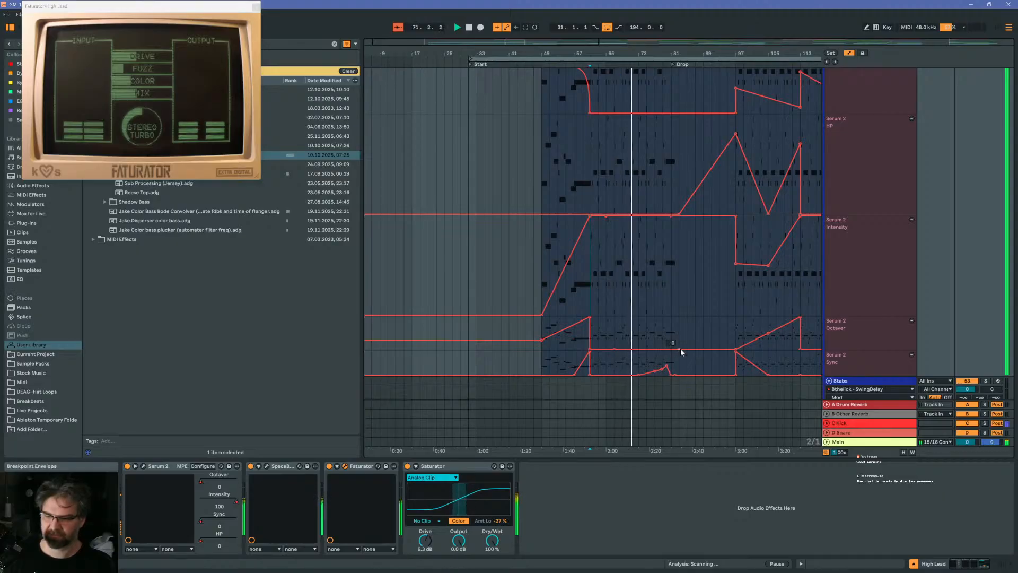
left_click_drag(671, 348, 671, 317)
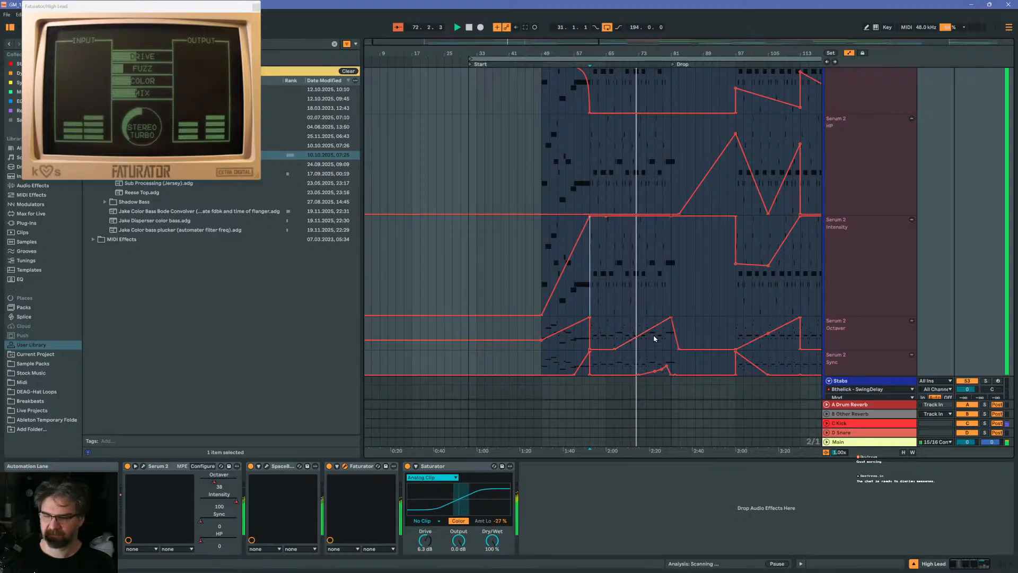
scroll(657, 334, "down", 2)
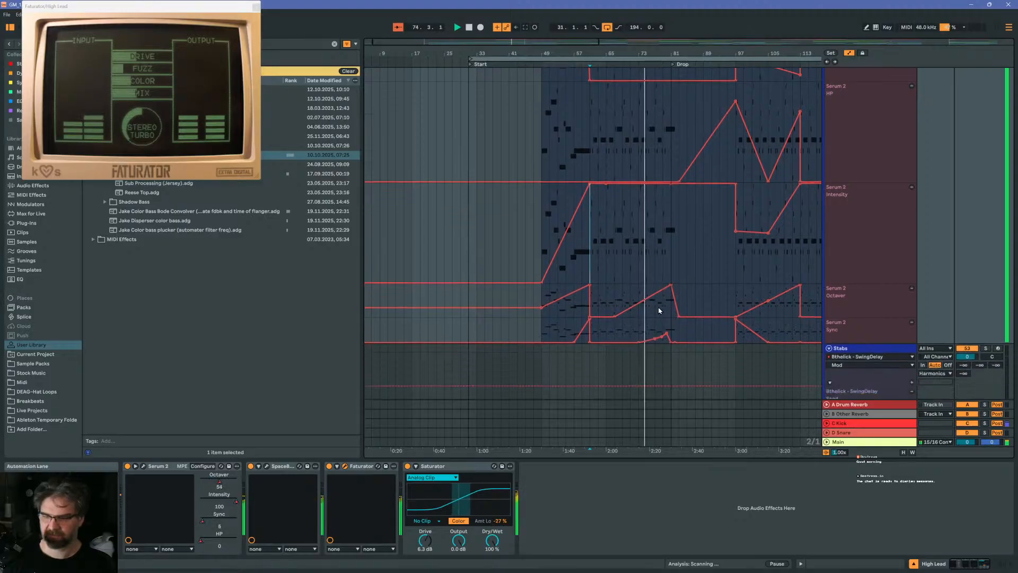
Play the build-up from bar 73 and compare the Octaver breakpoint at the Drop at 0 and back at 100
scroll(661, 310, "up", 6)
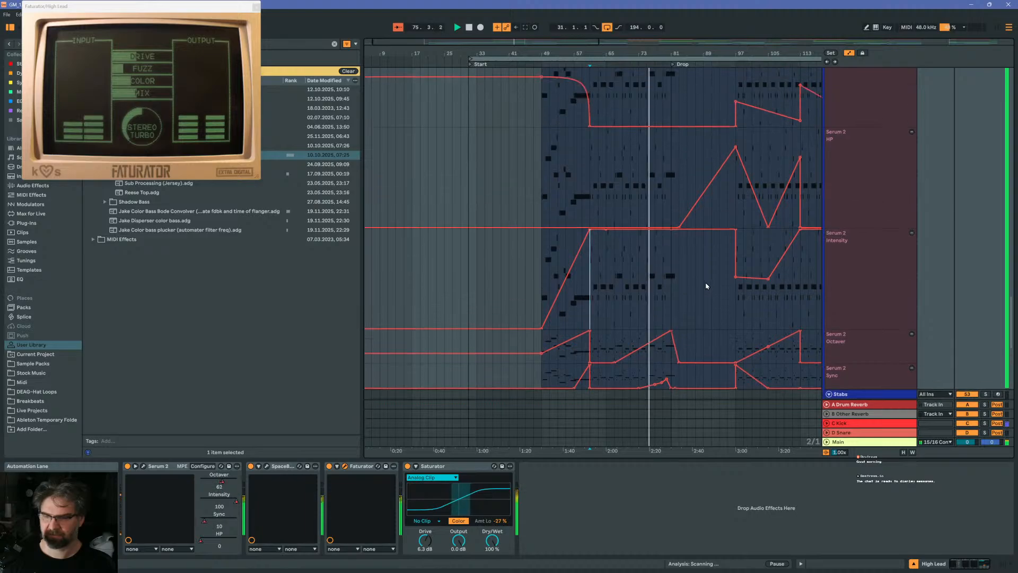
scroll(671, 296, "up", 7)
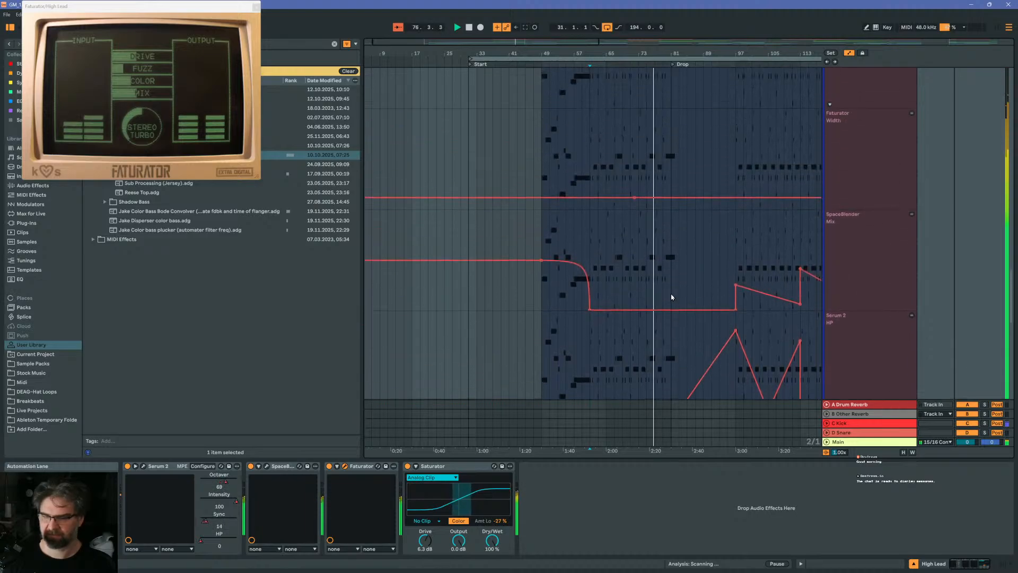
scroll(673, 299, "up", 2)
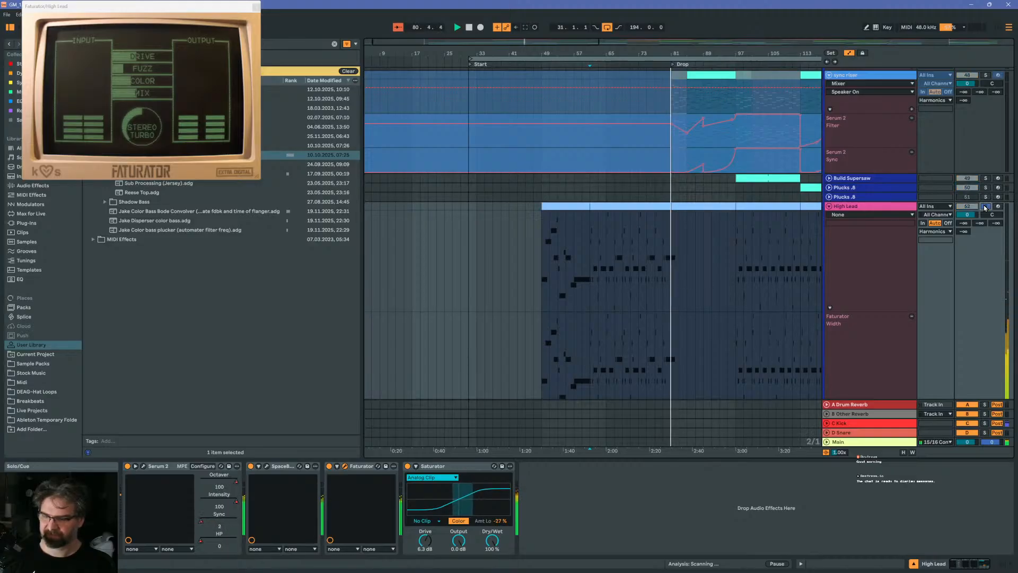
scroll(666, 273, "down", 6)
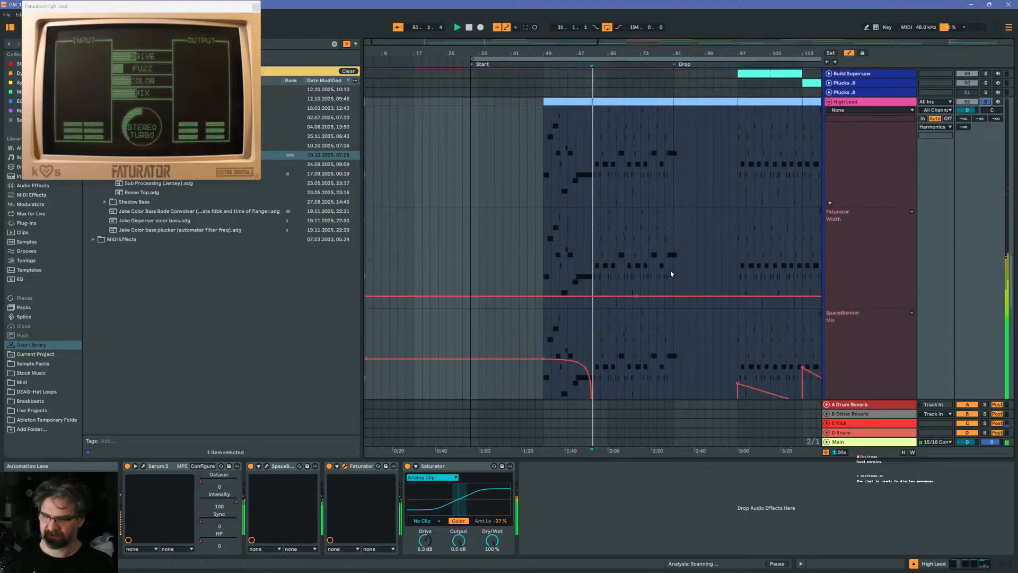
scroll(663, 306, "down", 9)
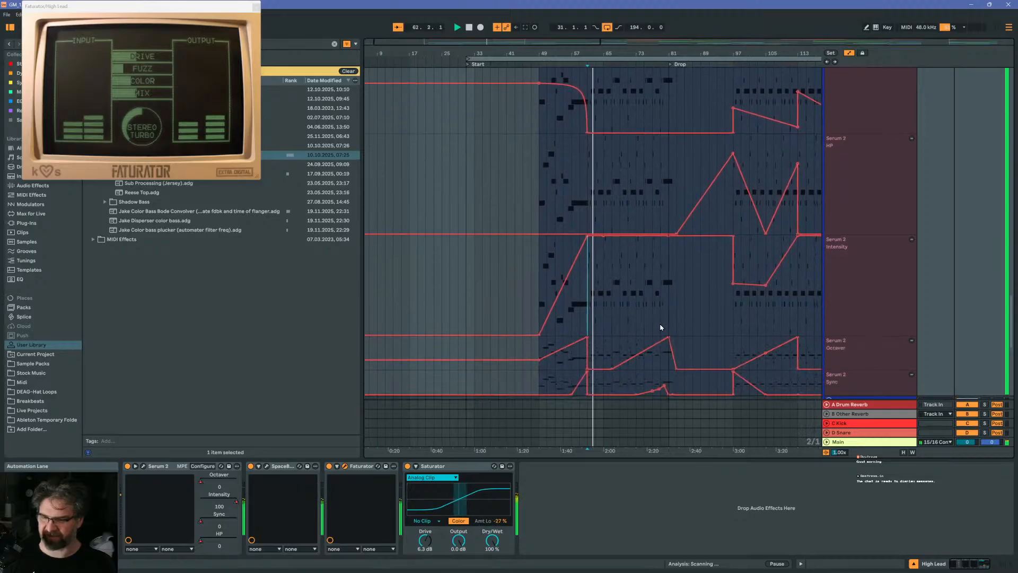
left_click(631, 306)
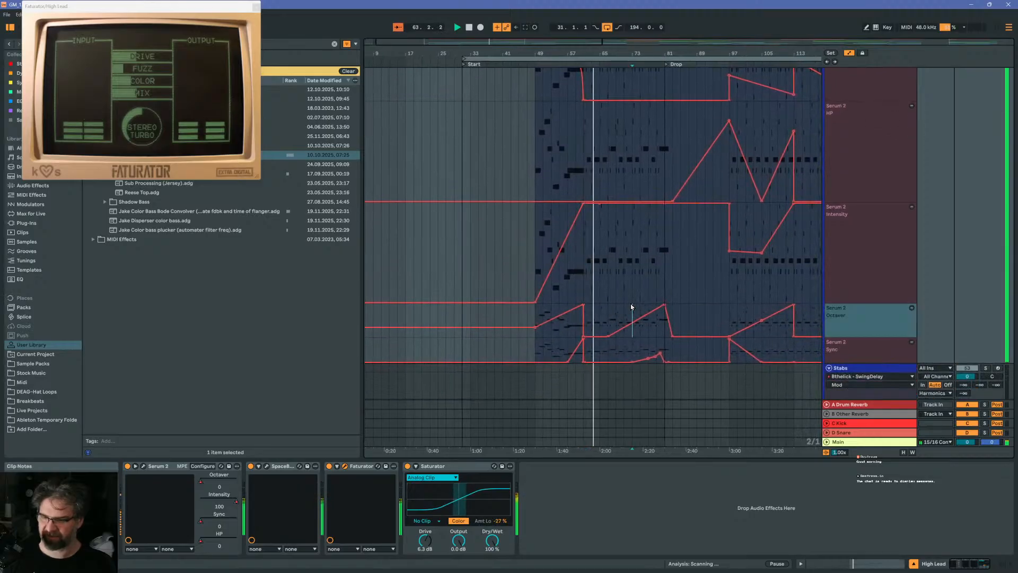
key("space")
key("space")
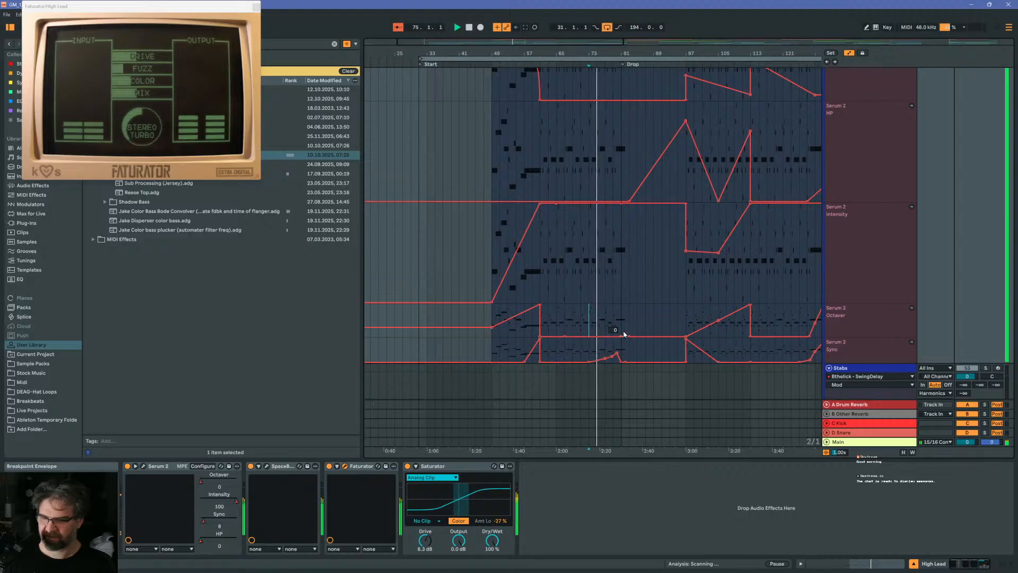
scroll(641, 300, "up", 2)
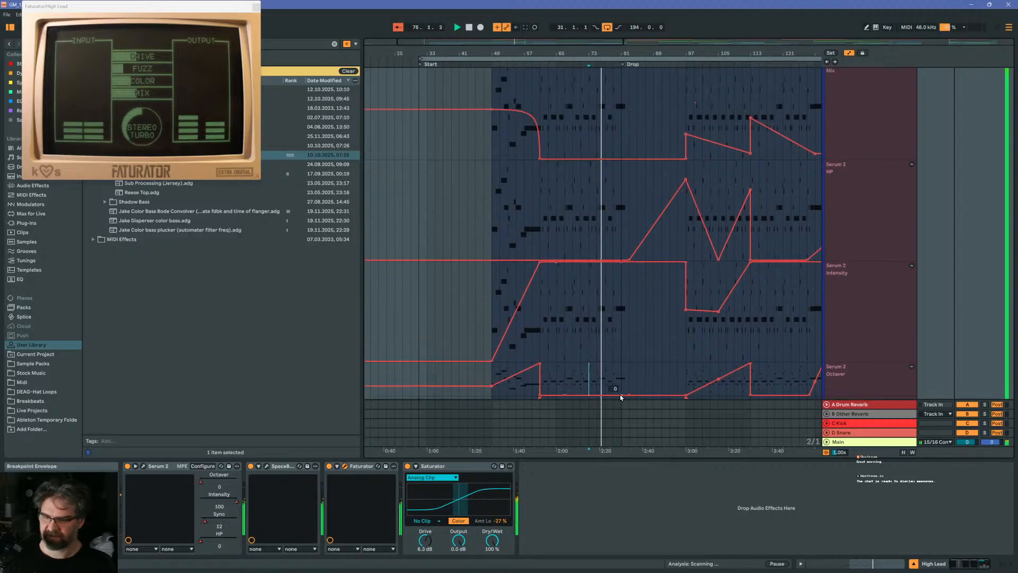
left_click_drag(620, 397, 621, 364)
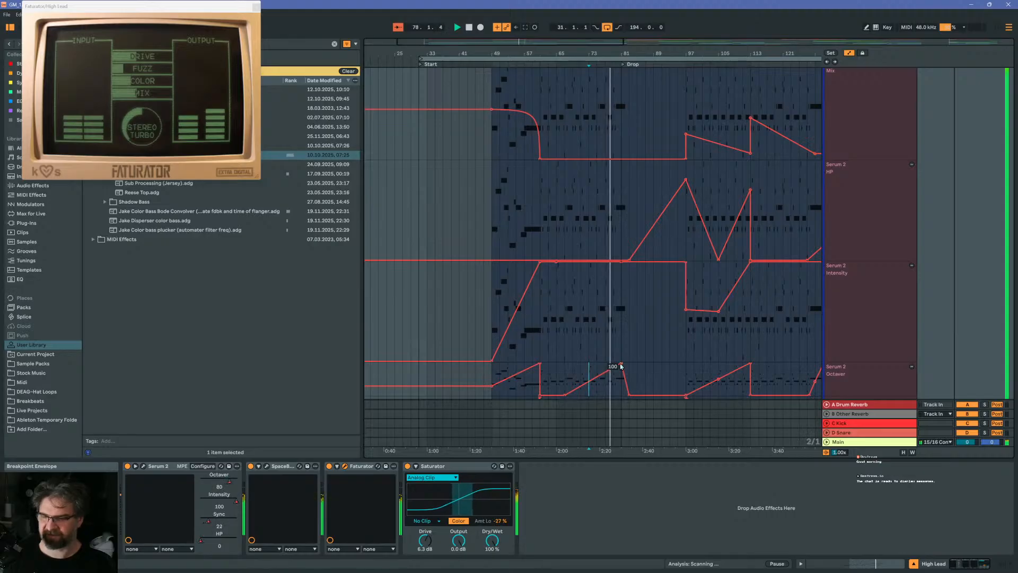
Move the High Lead's Octaver peak of 100 from bar 81 to bar 67 so it falls to 0 by the Drop
scroll(621, 366, "down", 1)
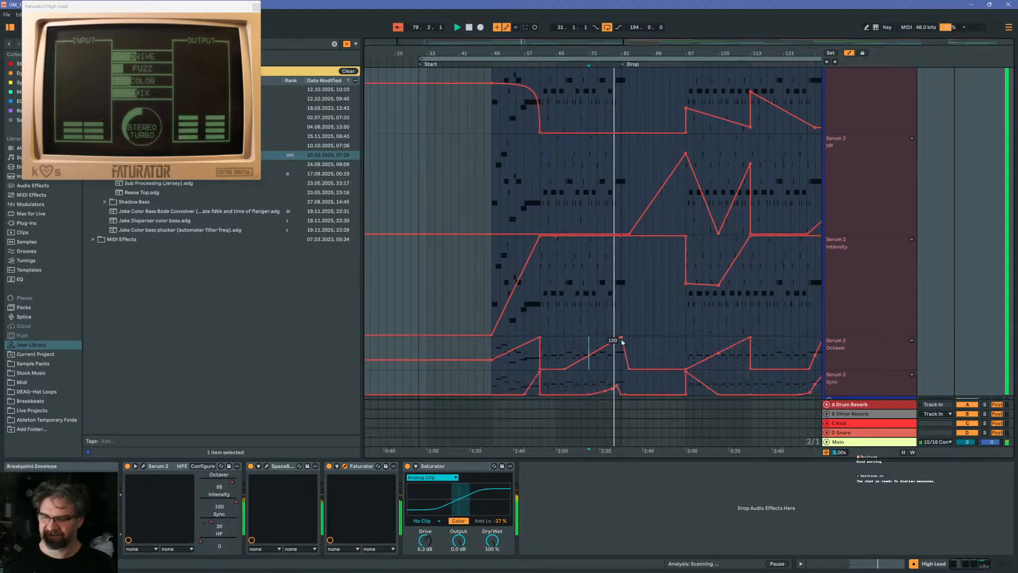
mouse_move(621, 344)
left_mouse_down()
mouse_move(615, 368)
mouse_move(572, 366)
mouse_move(564, 338)
left_mouse_up()
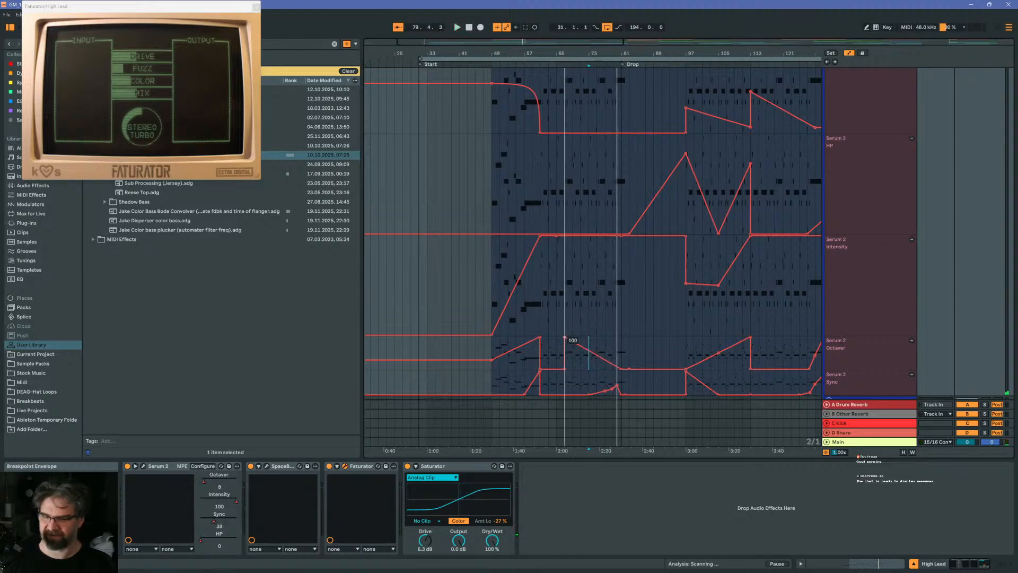
left_click(877, 260)
Unsolo the High Lead and play the build-up from bar 67 in the full mix, checking its automation lanes
scroll(884, 220, "up", 3)
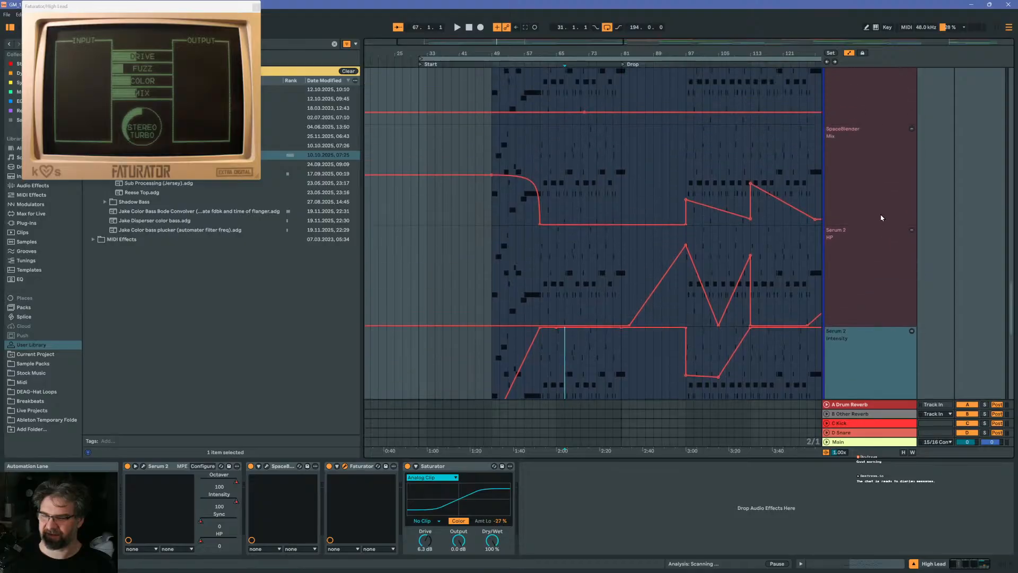
scroll(886, 217, "up", 5)
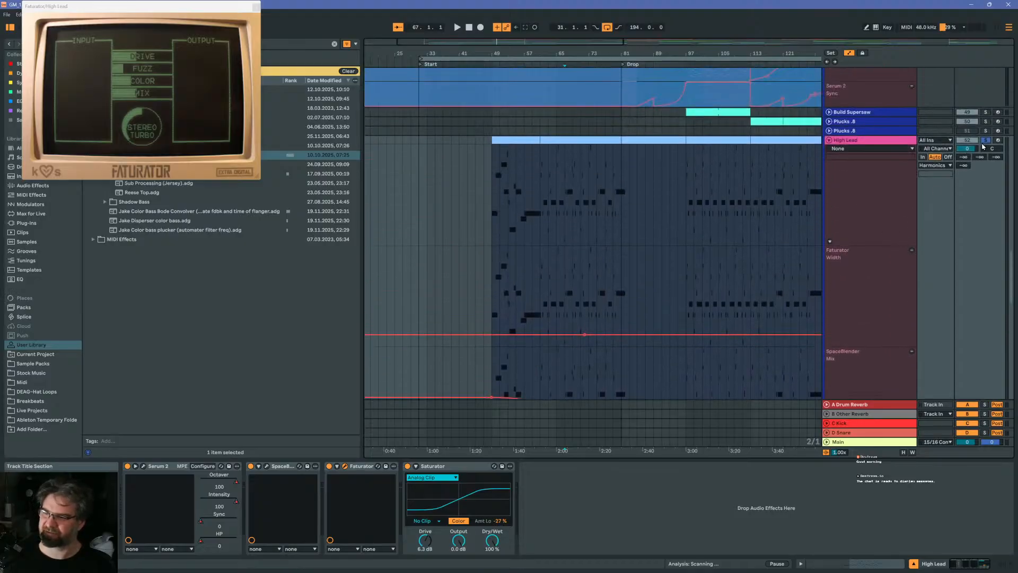
key("space")
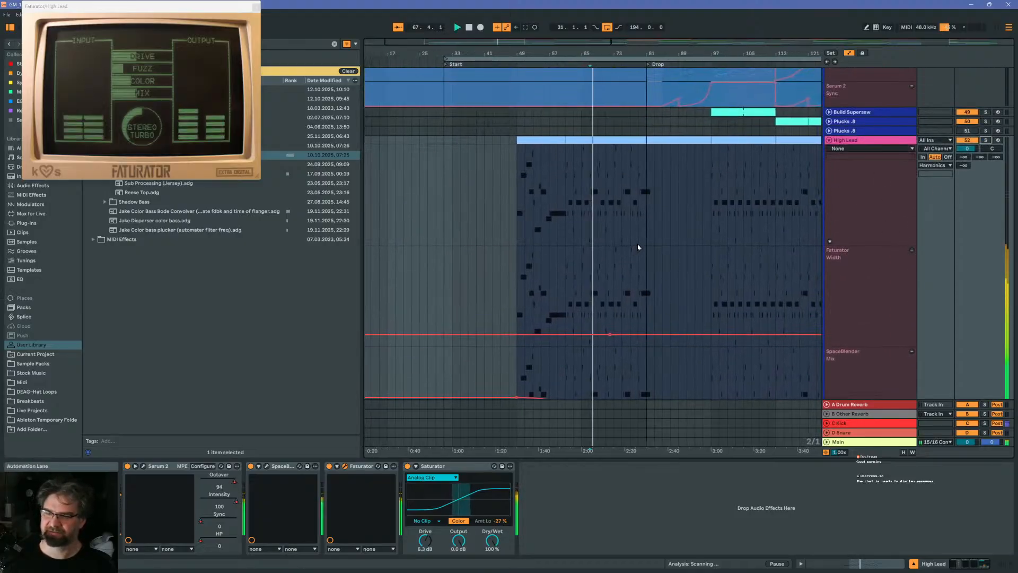
scroll(585, 234, "down", 5)
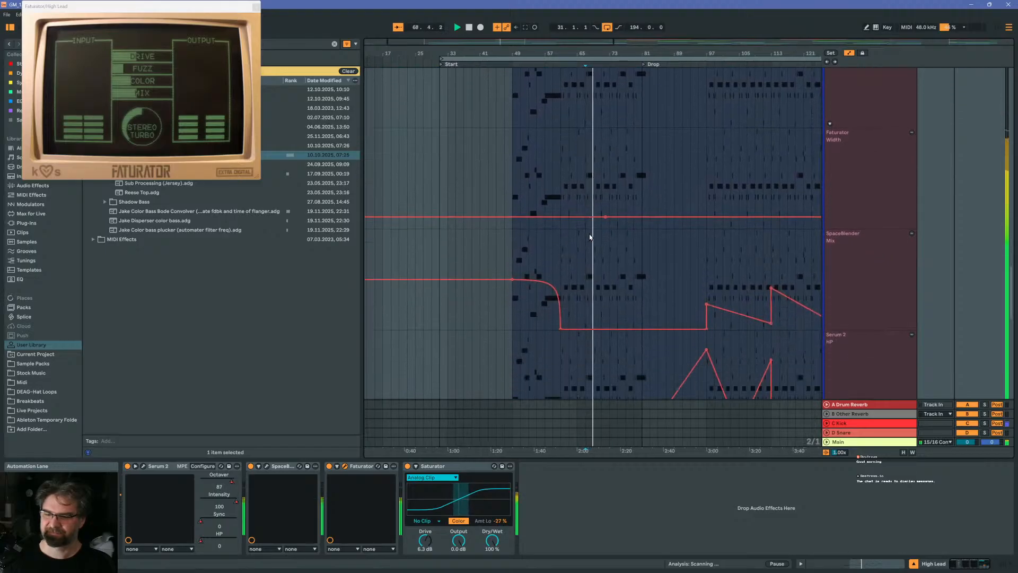
scroll(587, 239, "down", 4)
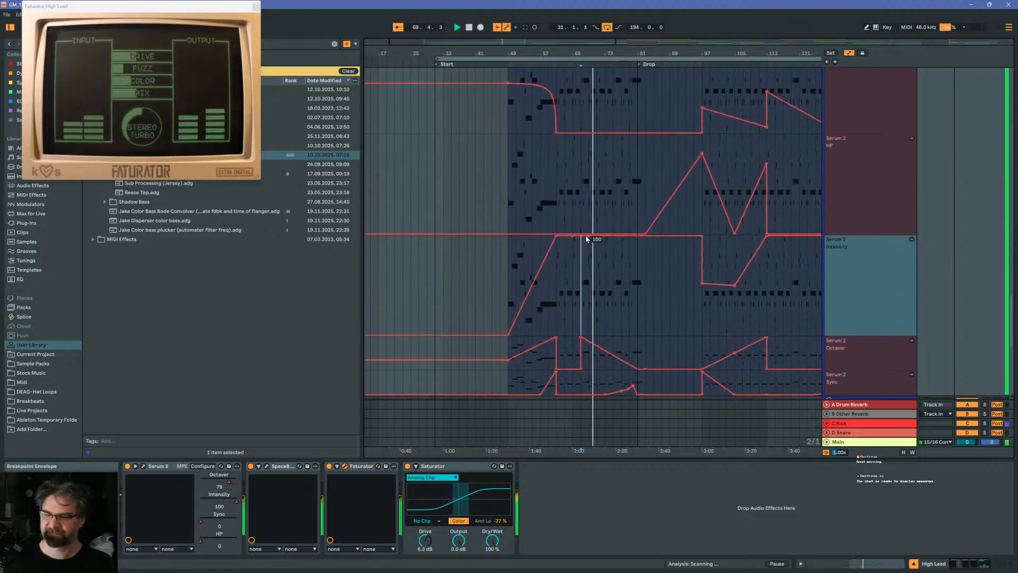
scroll(586, 240, "up", 5)
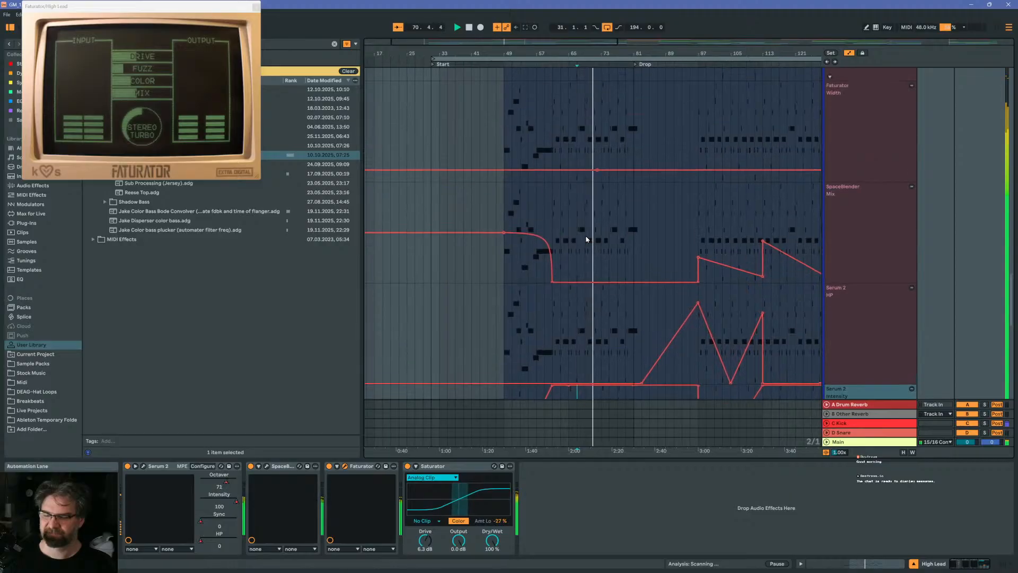
scroll(587, 240, "down", 7)
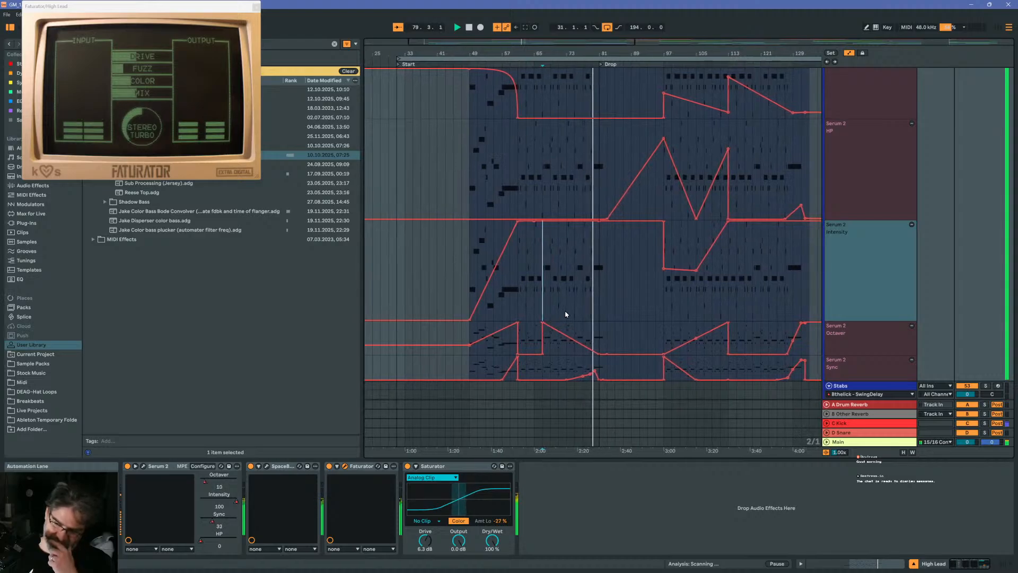
Examine the harmonics, bass and drum tracks around the Drop, from the High Lead up to the Drums group
scroll(565, 314, "up", 2)
scroll(565, 312, "up", 10)
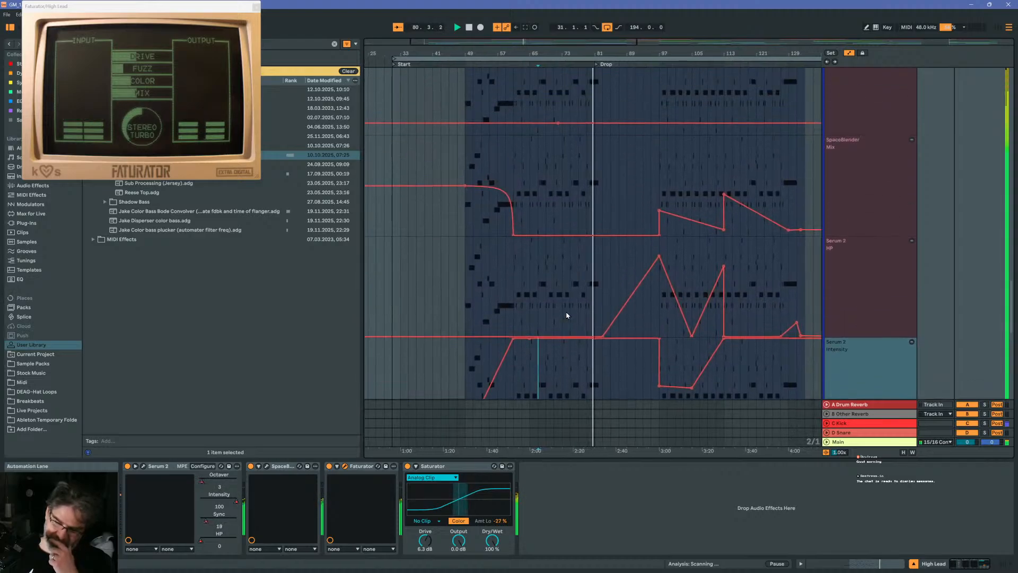
scroll(564, 314, "up", 6)
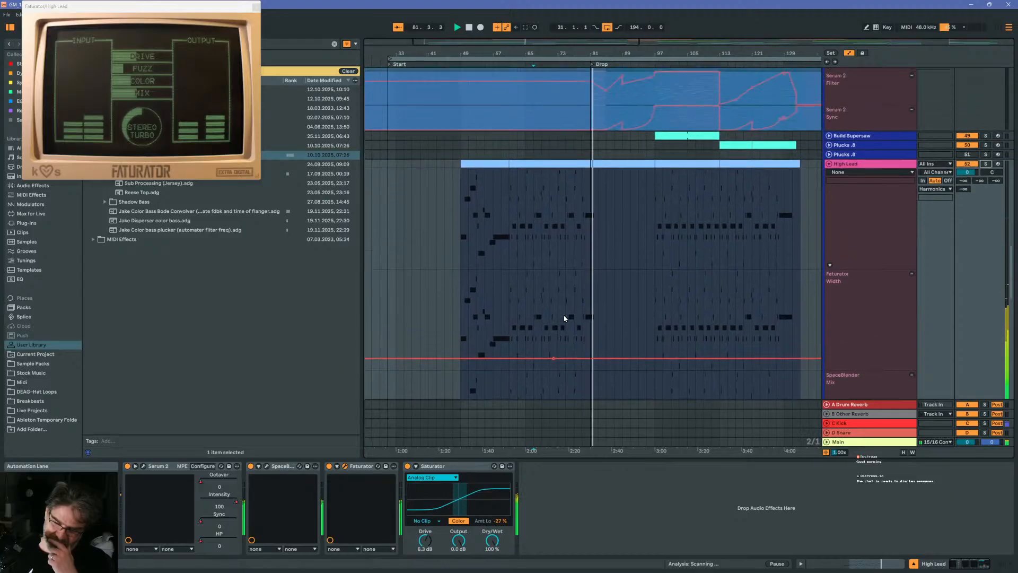
scroll(564, 315, "up", 10)
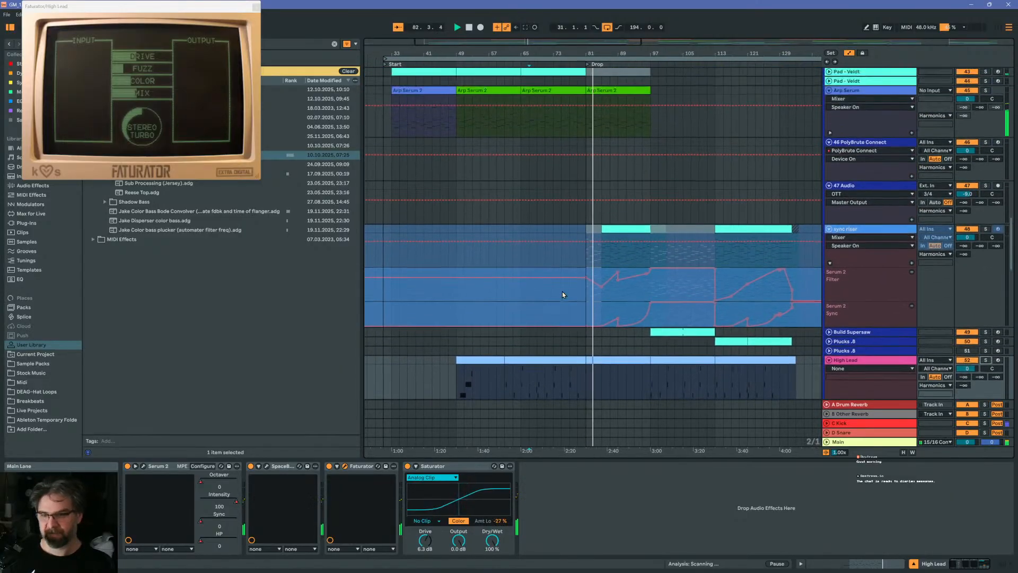
scroll(563, 295, "up", 11)
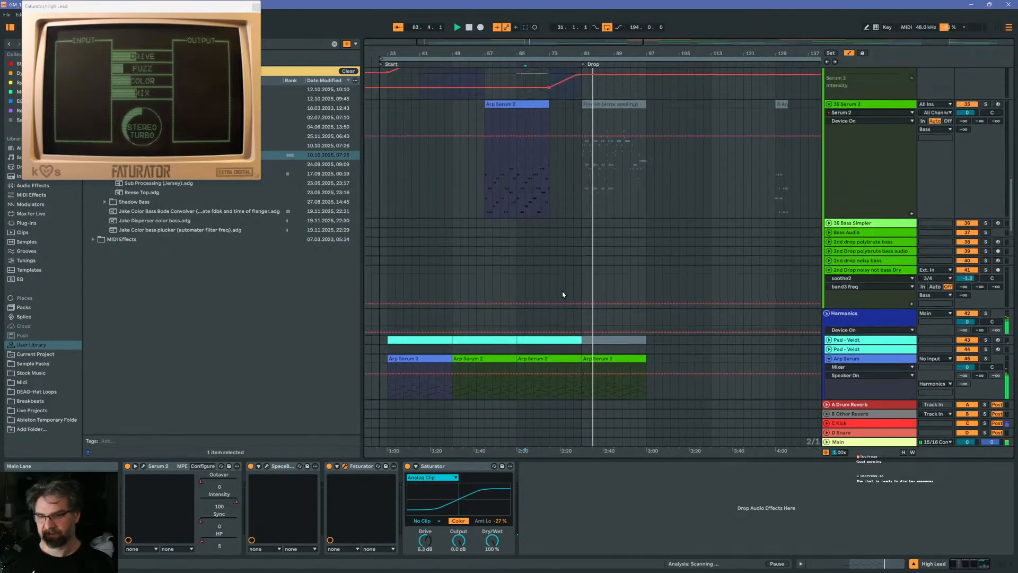
scroll(563, 294, "up", 9)
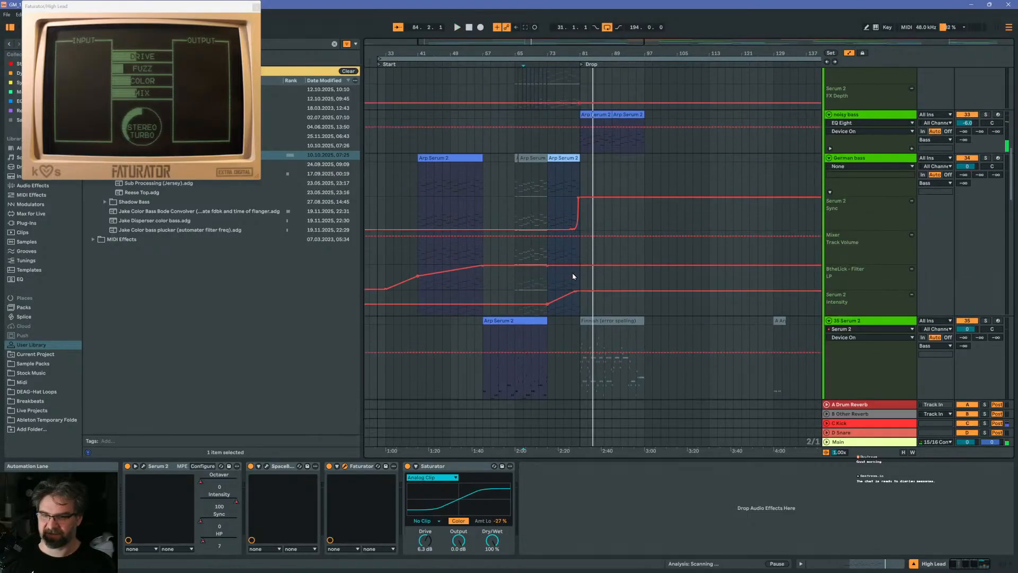
scroll(575, 275, "up", 10)
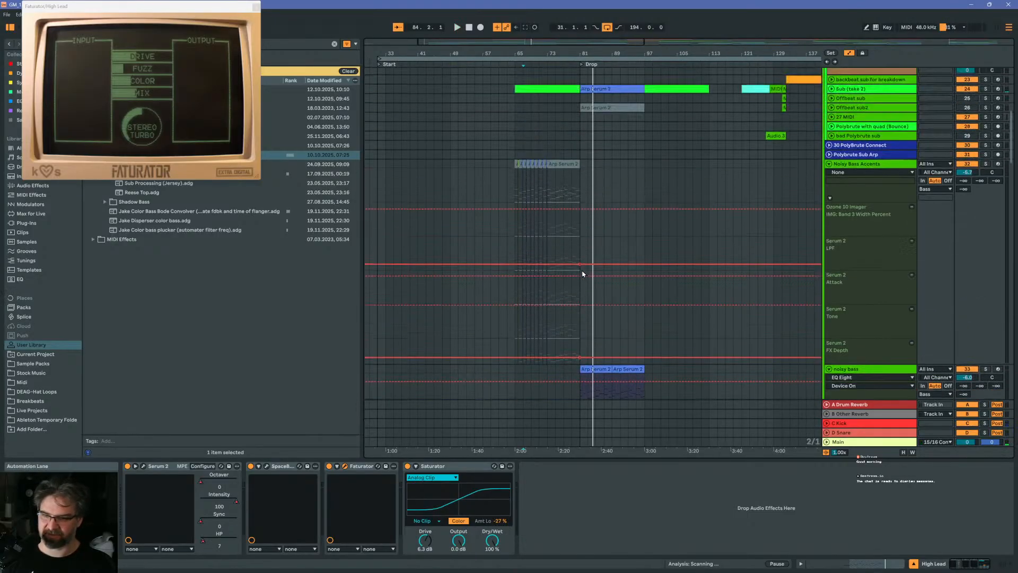
scroll(583, 273, "up", 7)
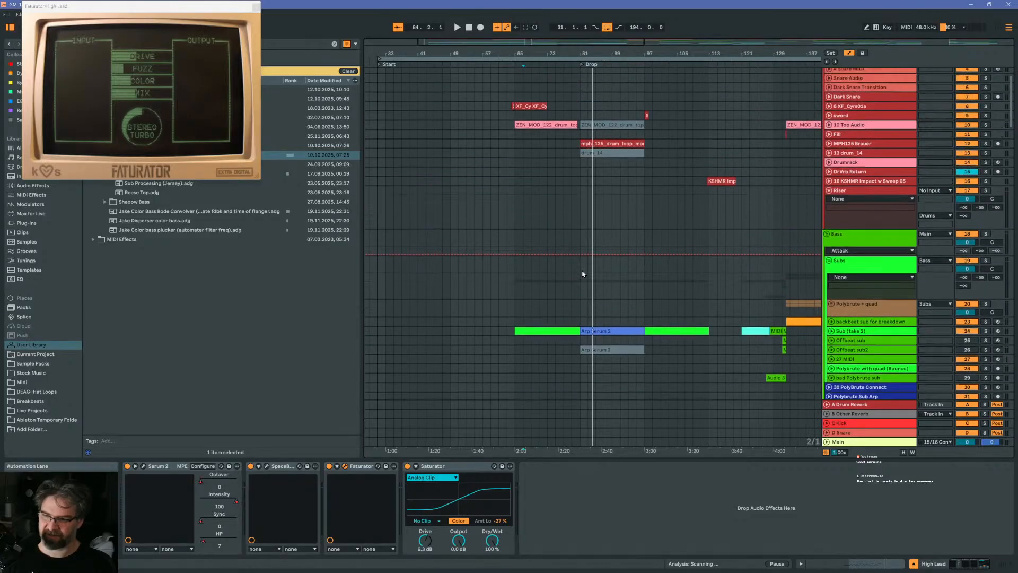
scroll(599, 232, "up", 1)
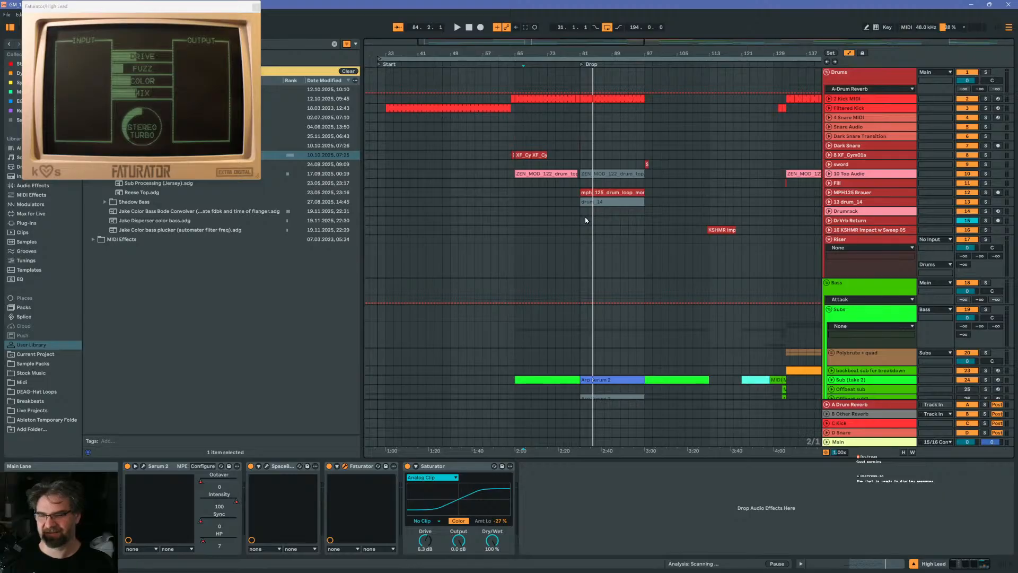
Play the full mix from bar 65 and examine the Noisy Bass Accents clips close up across bars 65 to 74
left_click(515, 232)
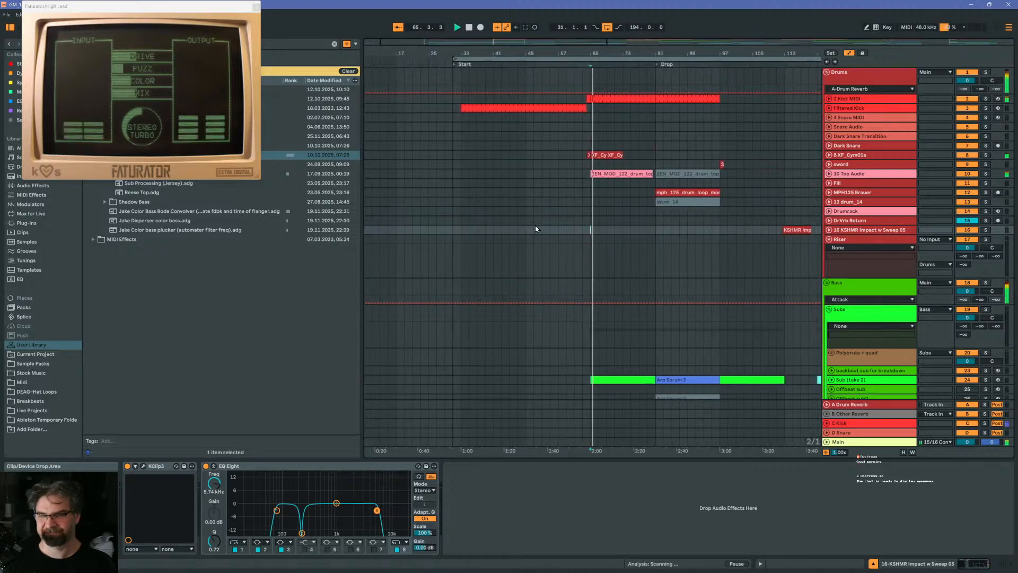
scroll(536, 229, "down", 5)
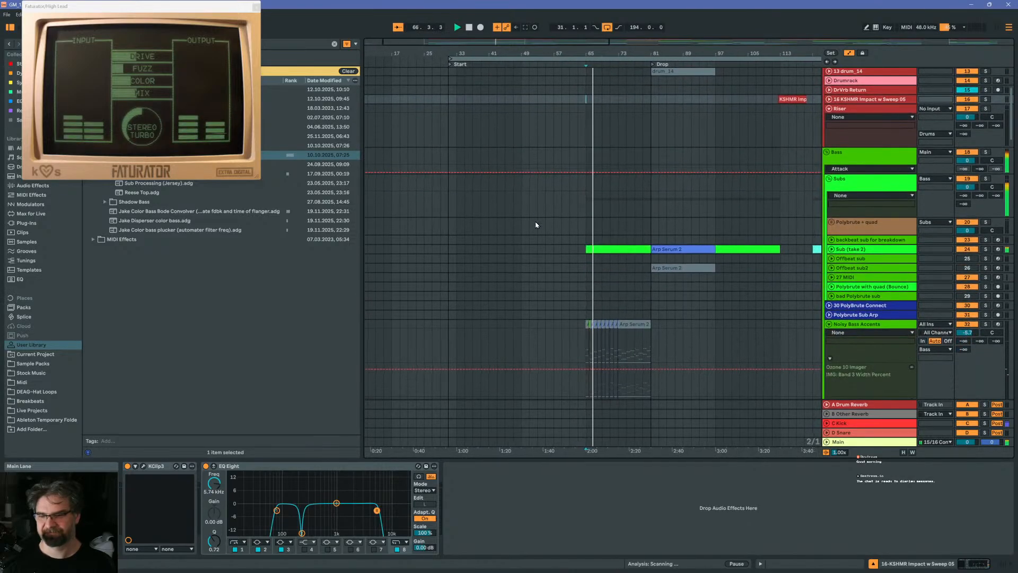
scroll(536, 225, "down", 5)
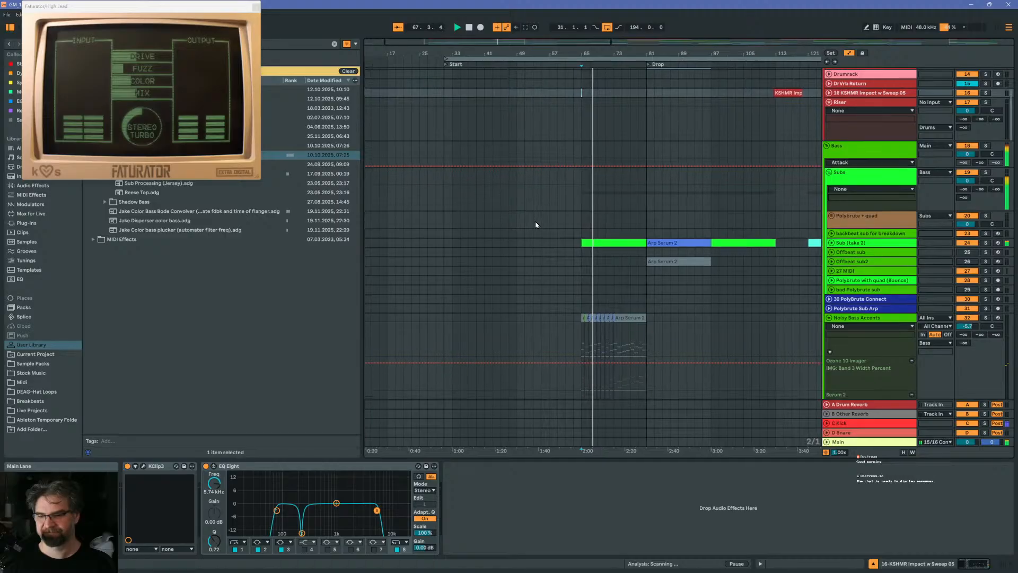
left_click_drag(586, 53, 462, 119)
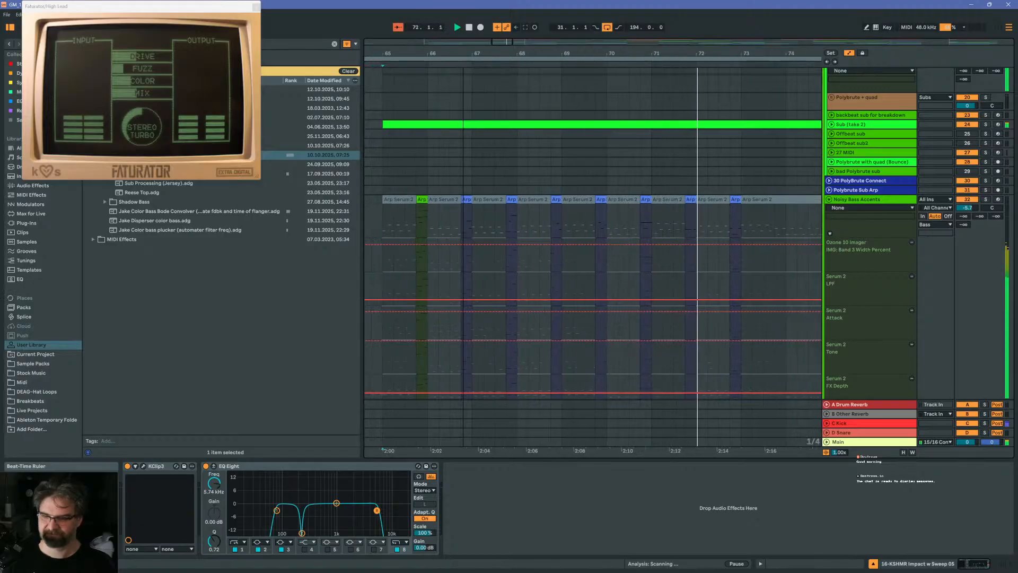
Try splitting off an active one-beat accent clip at 73.4 in Noisy Bass Accents, playing it in the mix, and deactivate it again
left_click_drag(463, 120, 463, 102)
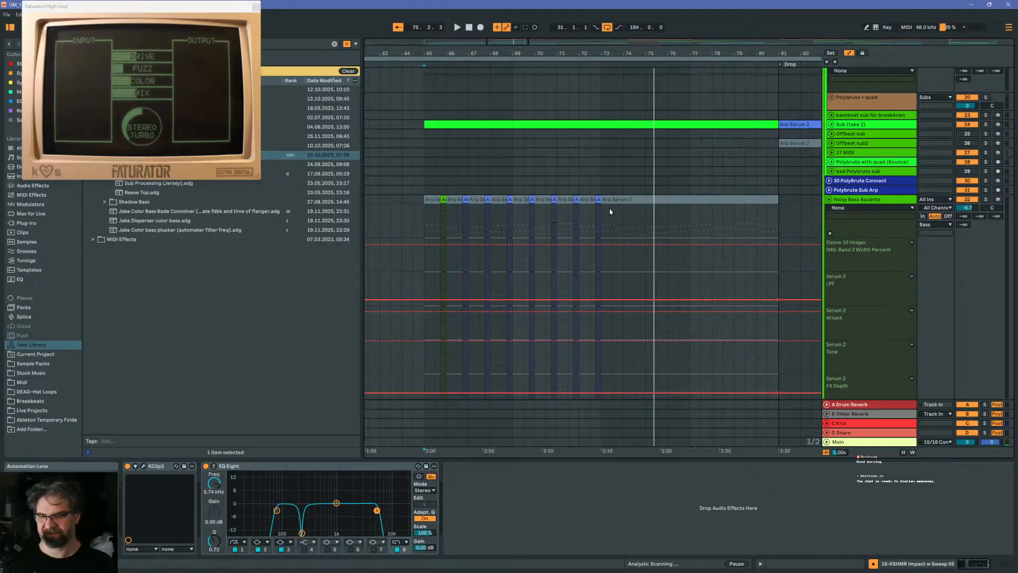
left_click_drag(555, 38, 497, 67)
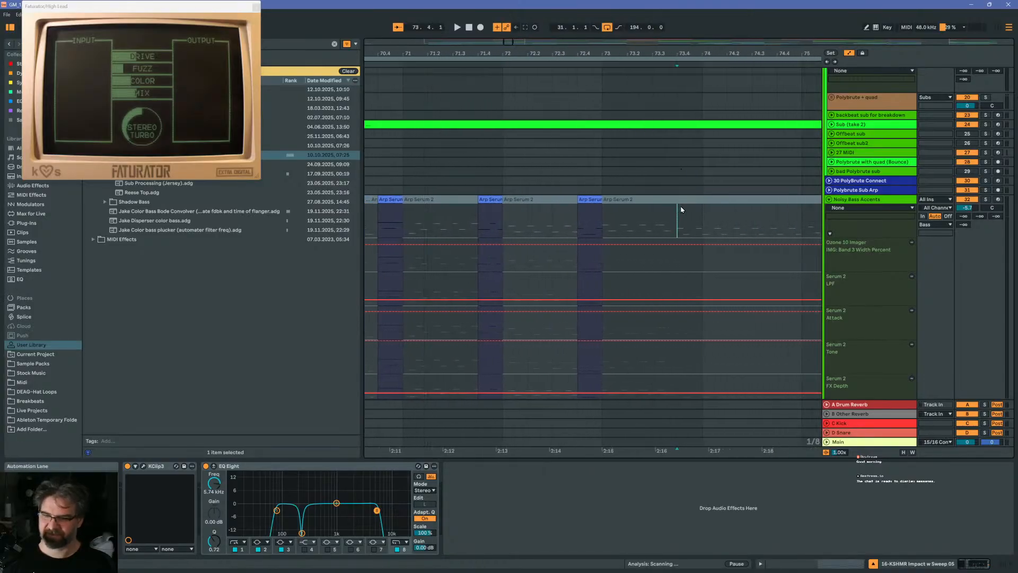
left_click_drag(681, 209, 704, 199)
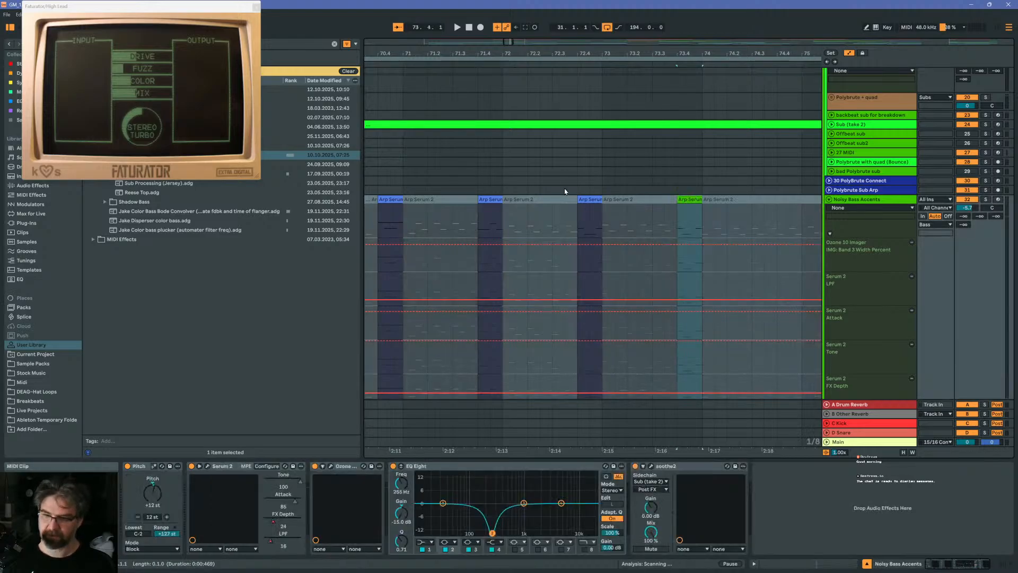
left_click(464, 201)
key("space")
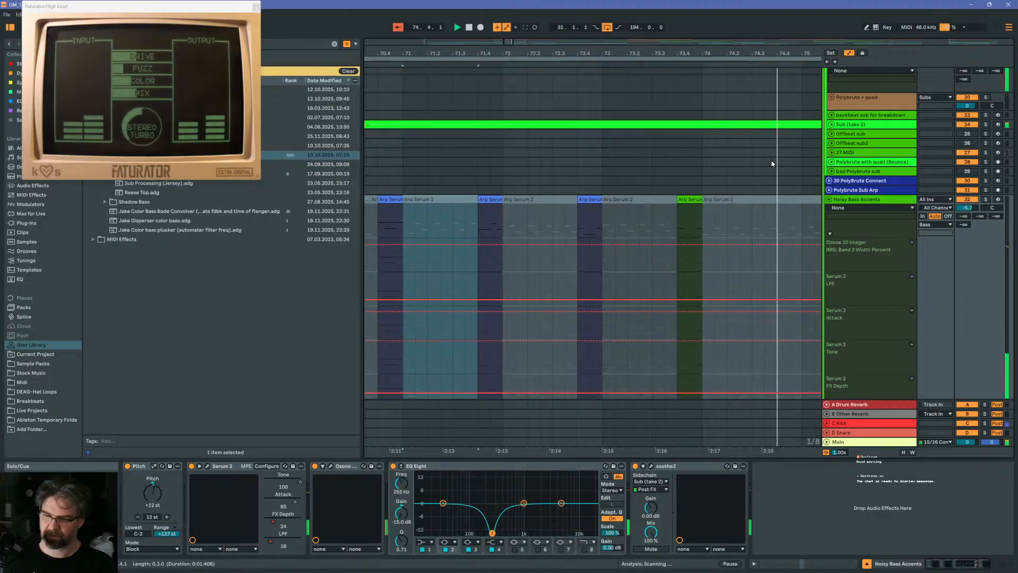
left_click(690, 199)
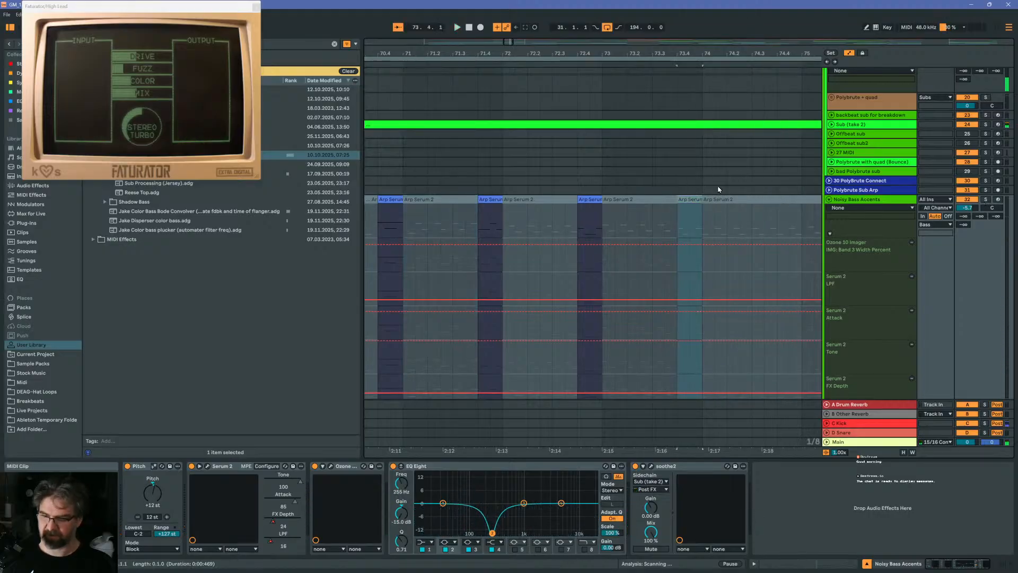
Open all the Noisy Bass Accents clips from bar 65 to 81 together in the note editor and play them
left_click_drag(694, 54, 668, 52)
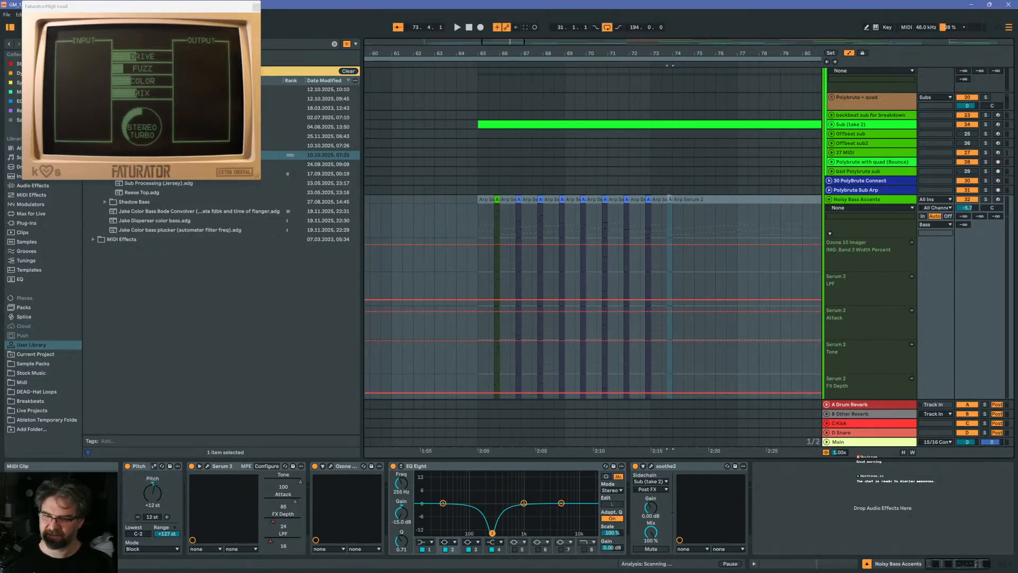
double_click(689, 199)
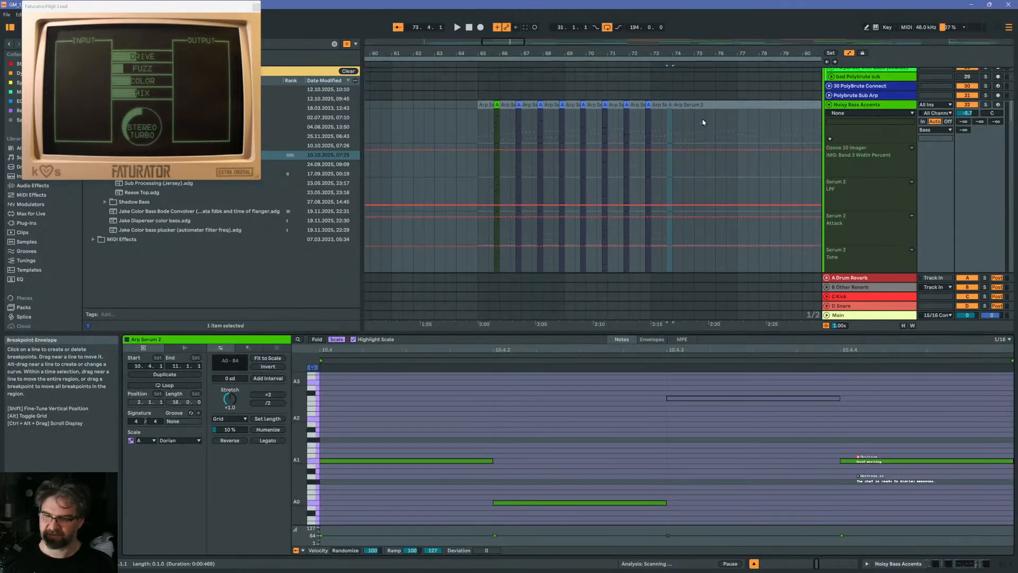
left_click(484, 106, "shift")
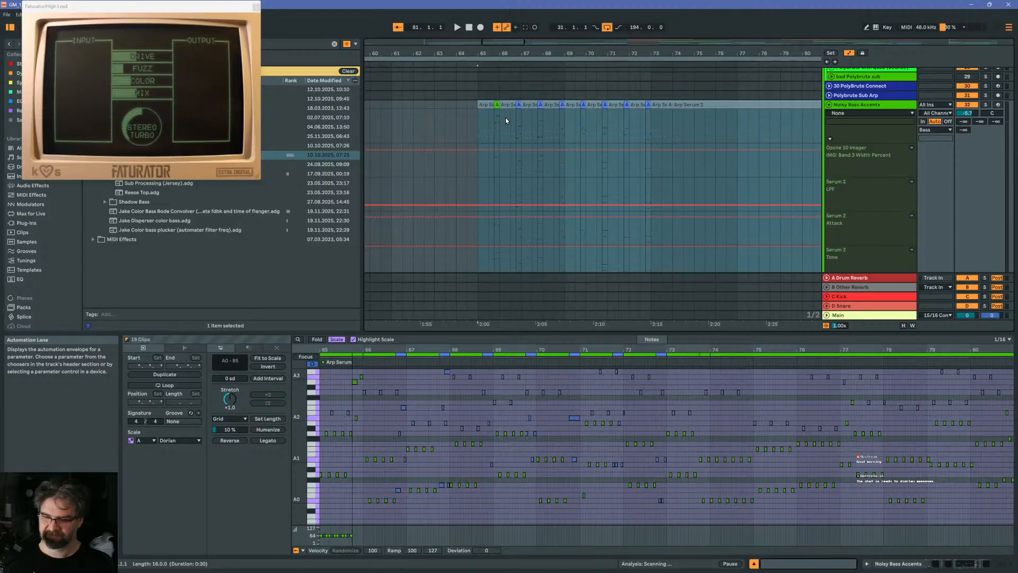
key("space")
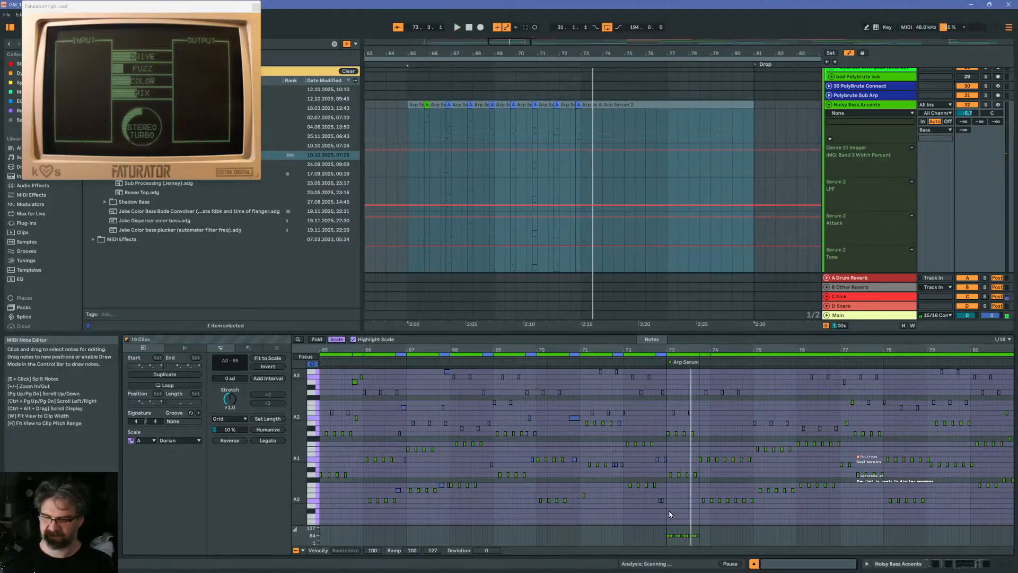
Raise the middle and last notes of the accent at 72.4 to A2 and A3, playing the passage to check them
left_click_drag(653, 499, 653, 499)
key("shift+Up")
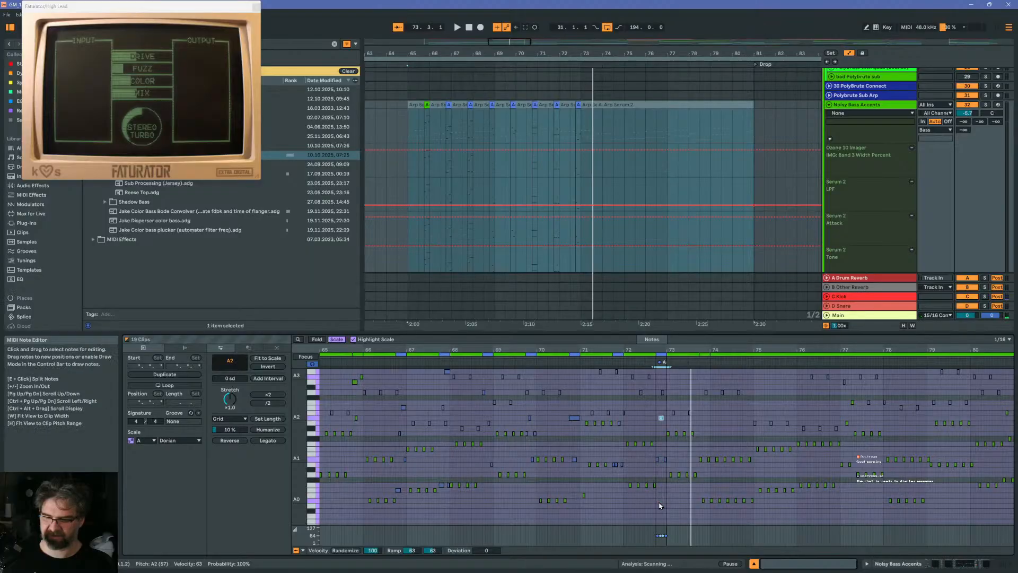
left_click(641, 362)
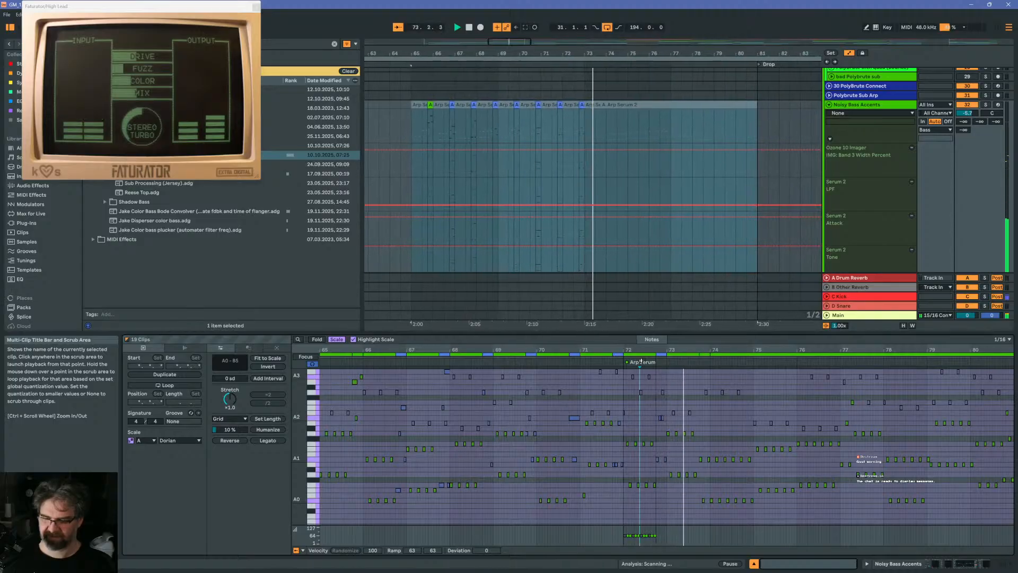
left_click(667, 419)
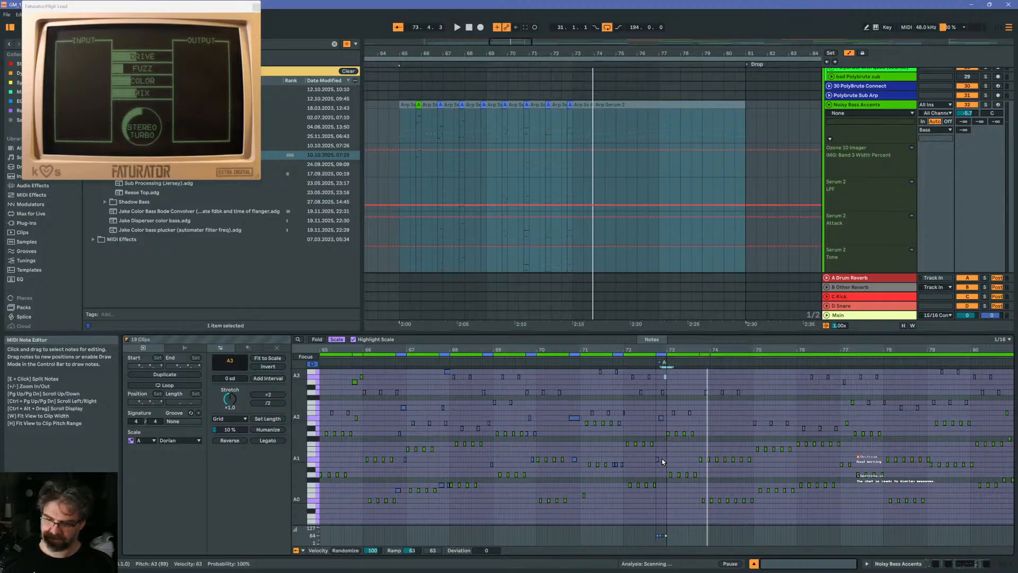
left_click(644, 363)
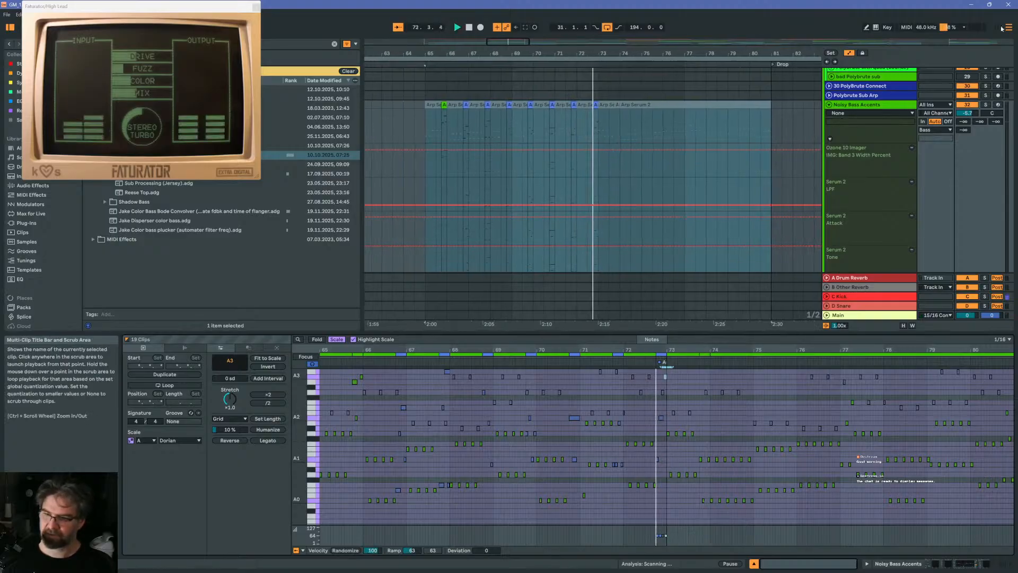
Solo Noisy Bass Accents to hear the passage around bar 73, inspect the accent clip at 72.4, and close the Faturator window
left_click(986, 105)
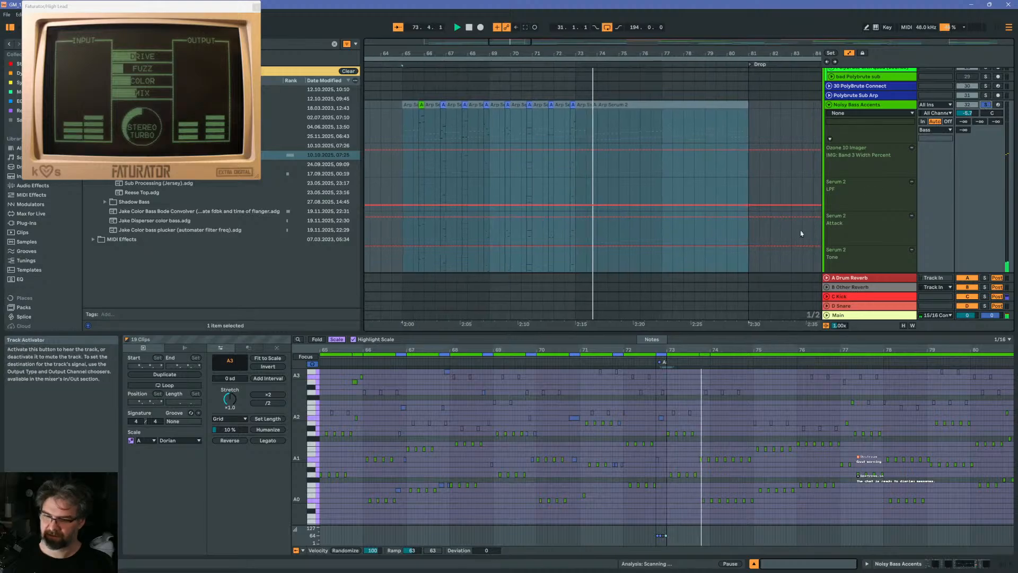
left_click(546, 126)
left_click(599, 104)
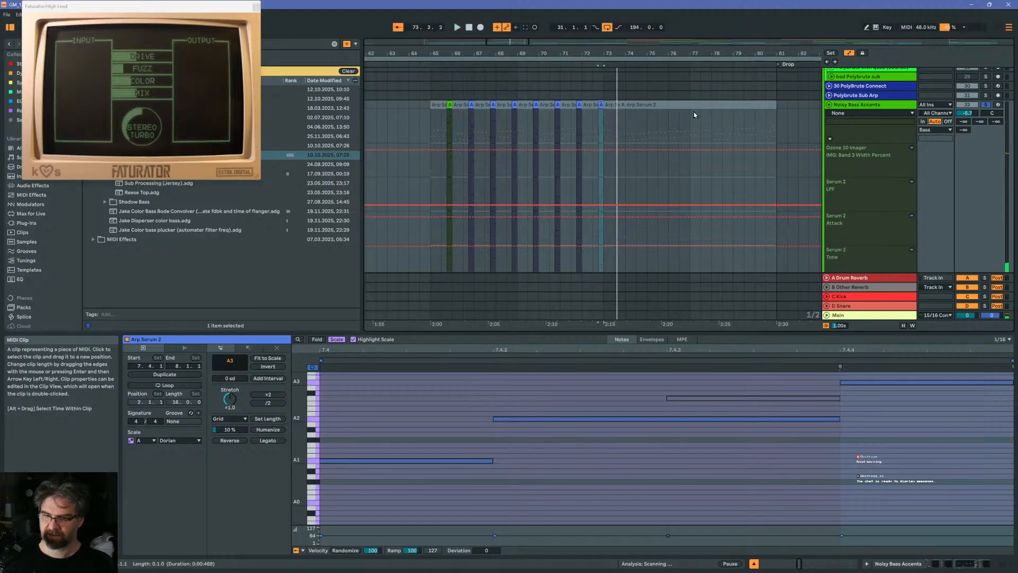
left_click_drag(590, 59, 589, 40)
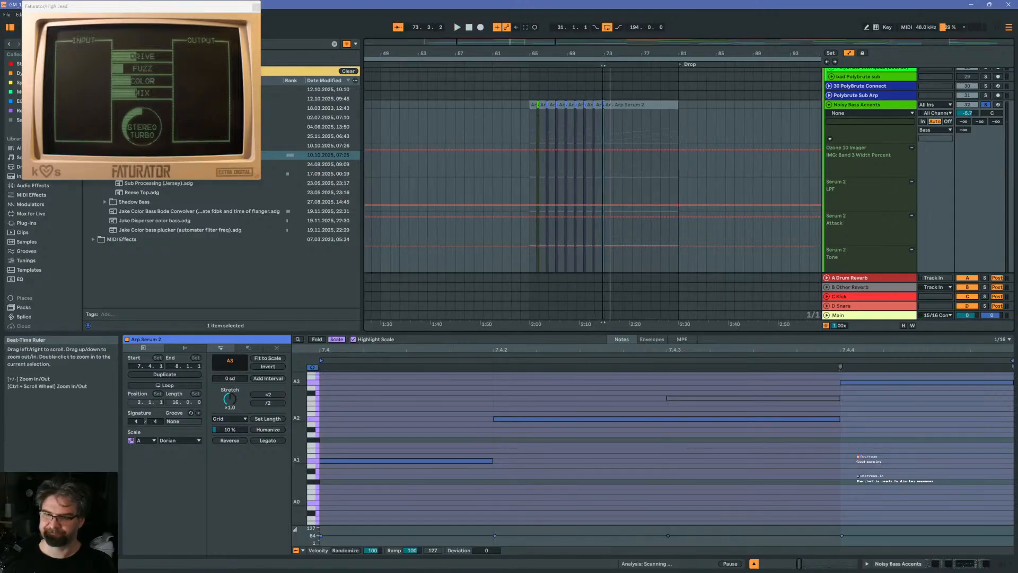
left_click(257, 7)
Play the full mix with Noisy Bass Accents unsoloed from bar 73 into the Drop, examining the bass and drum tracks
left_click(592, 116)
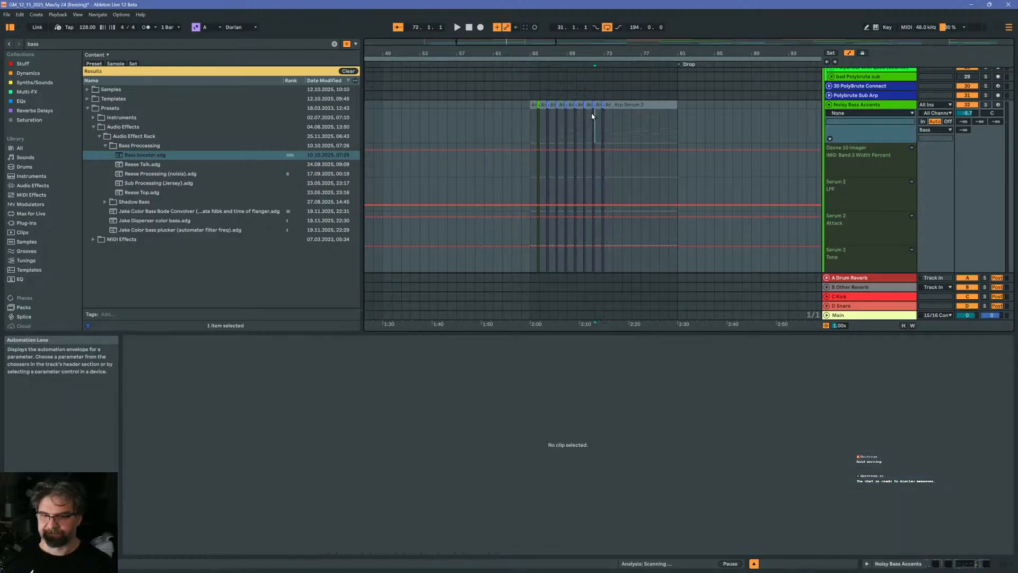
left_click(588, 104)
key("space")
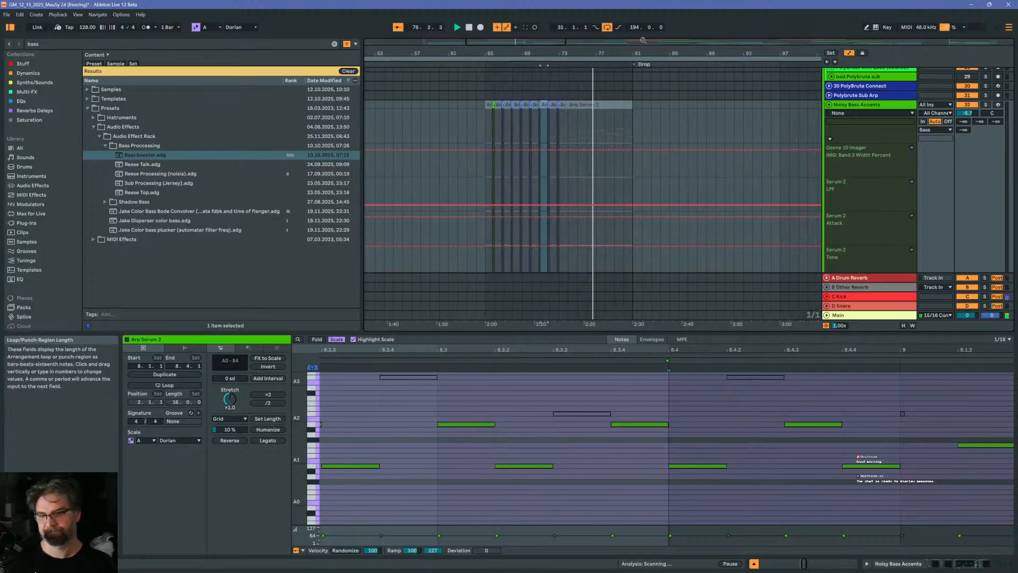
scroll(605, 91, "up", 5)
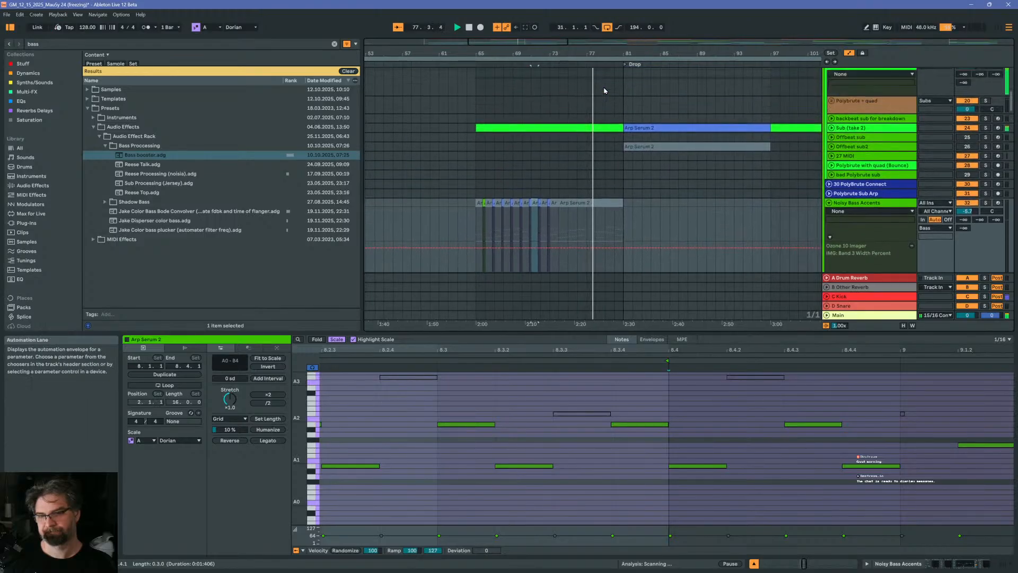
scroll(583, 112, "up", 10)
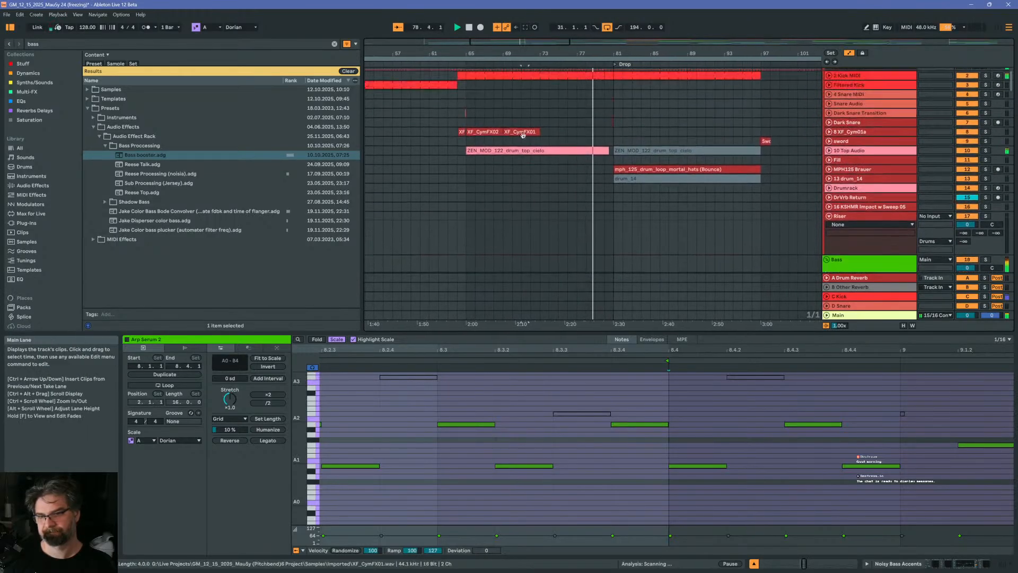
scroll(541, 134, "down", 10)
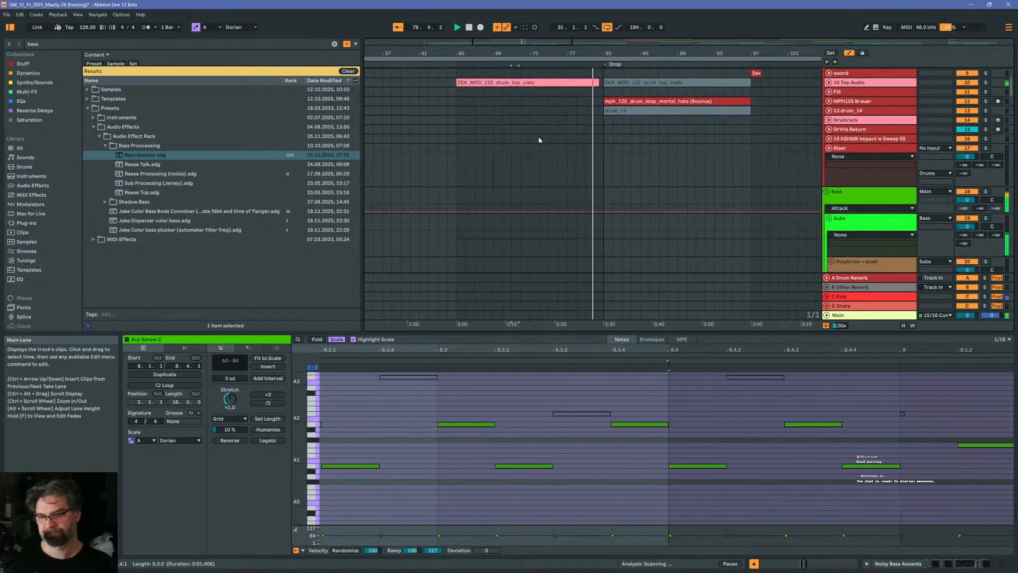
scroll(513, 152, "down", 5)
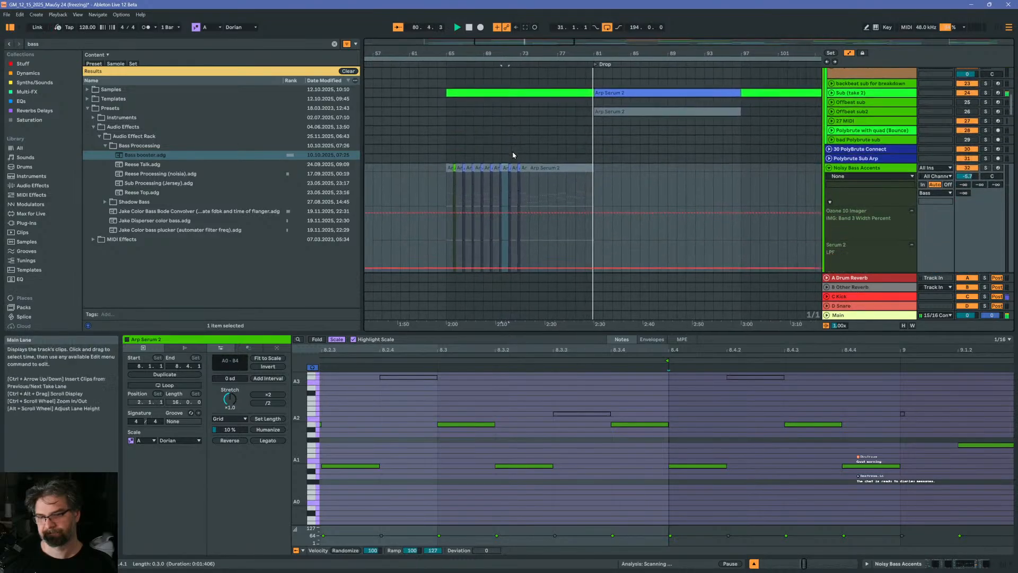
scroll(612, 135, "up", 5)
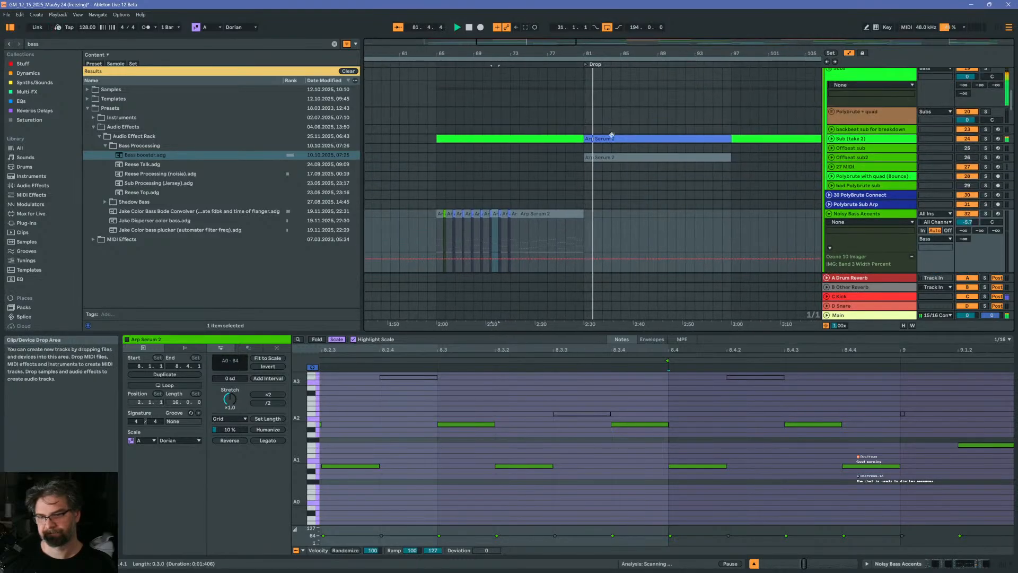
scroll(611, 140, "up", 10)
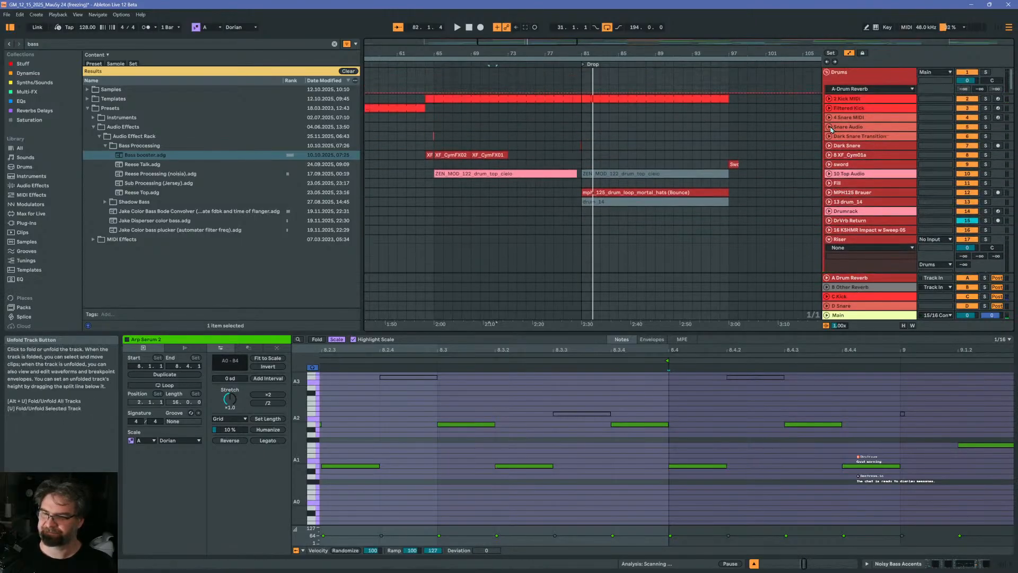
Unfold the 4 Snare MIDI track and delete its Drum Sampler and 8.5 Audio Utility devices
left_click(829, 118)
left_click(855, 121)
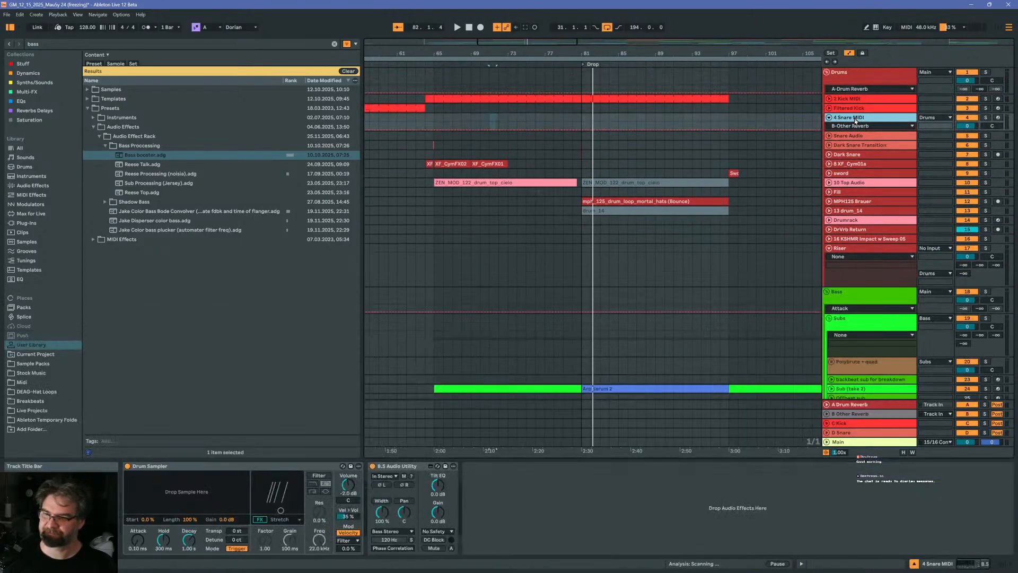
left_click(190, 468)
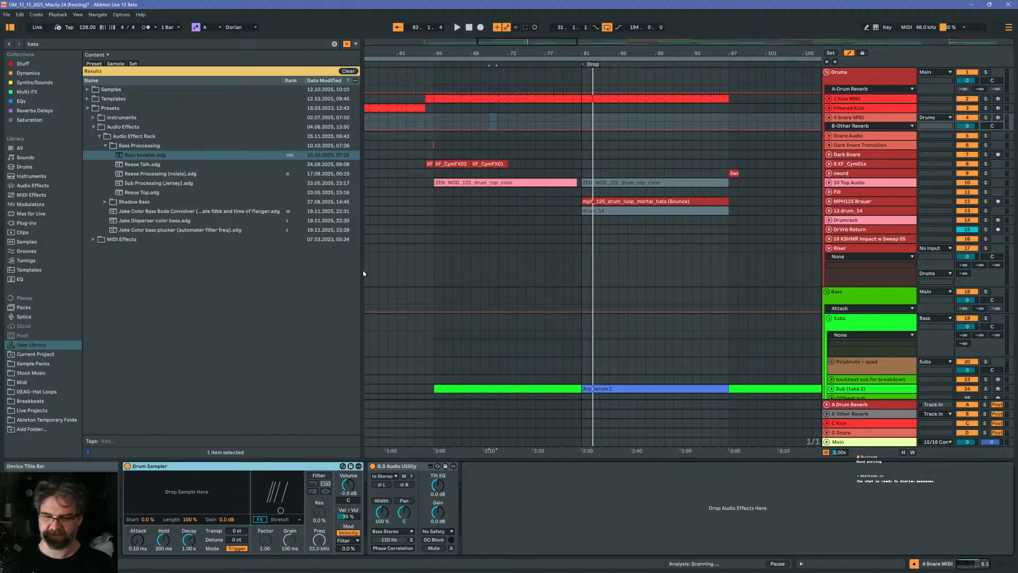
key("Delete")
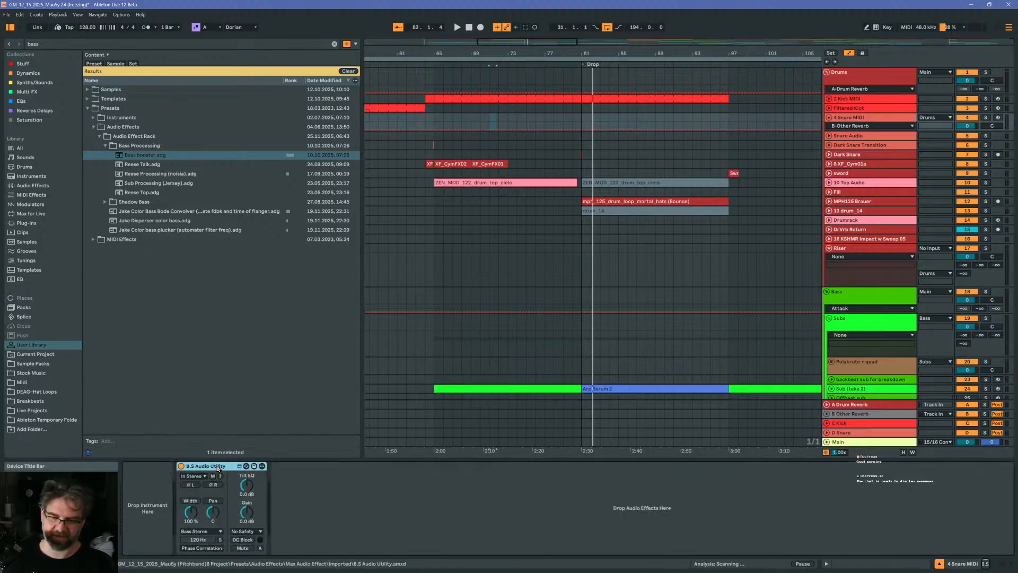
key("Delete")
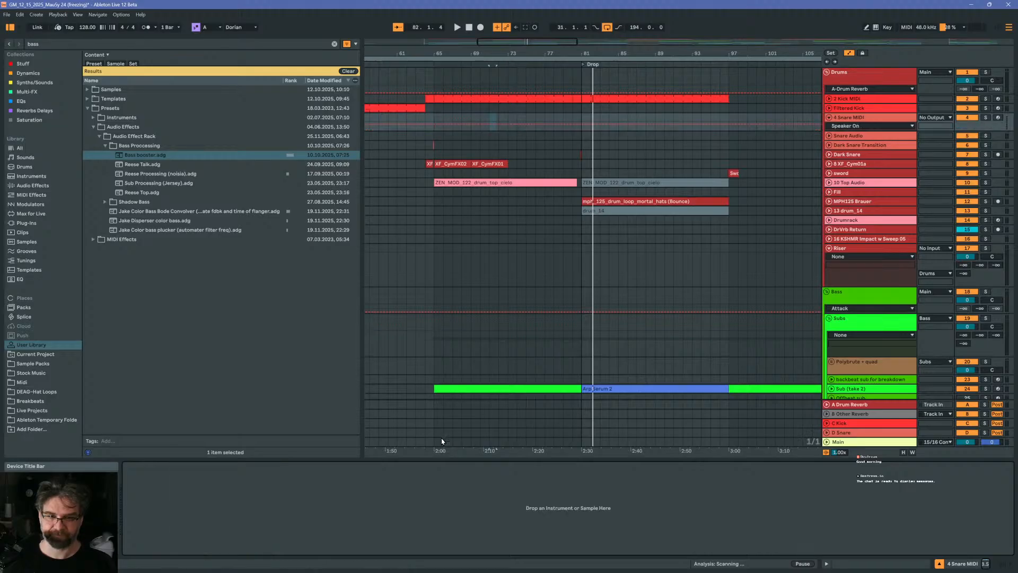
Add Serum 2 from the Synths/Sounds collection to the 4 Snare MIDI track and dismiss its update offer
left_click(26, 223)
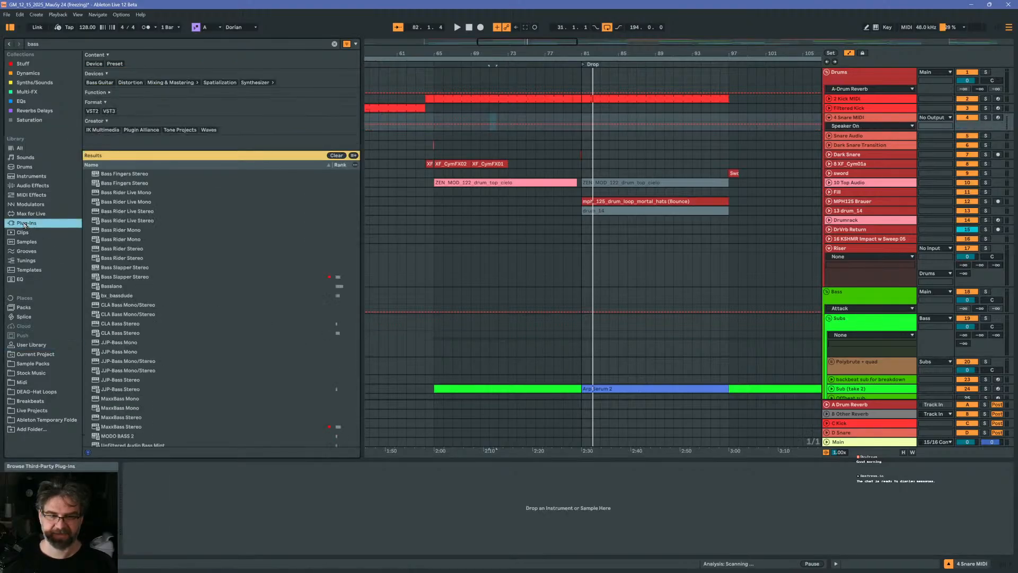
left_click(28, 83)
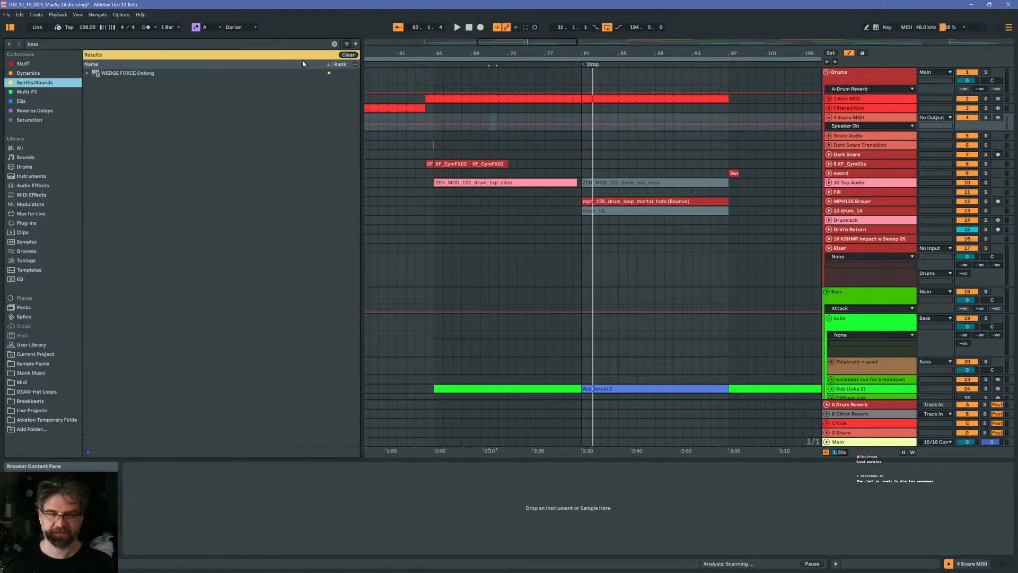
left_click(349, 55)
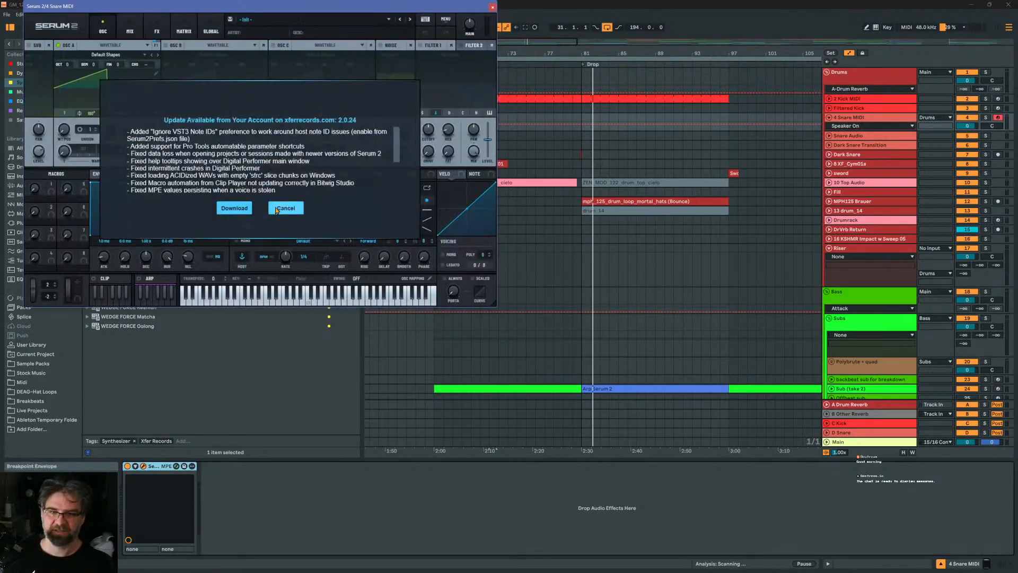
left_click(276, 210)
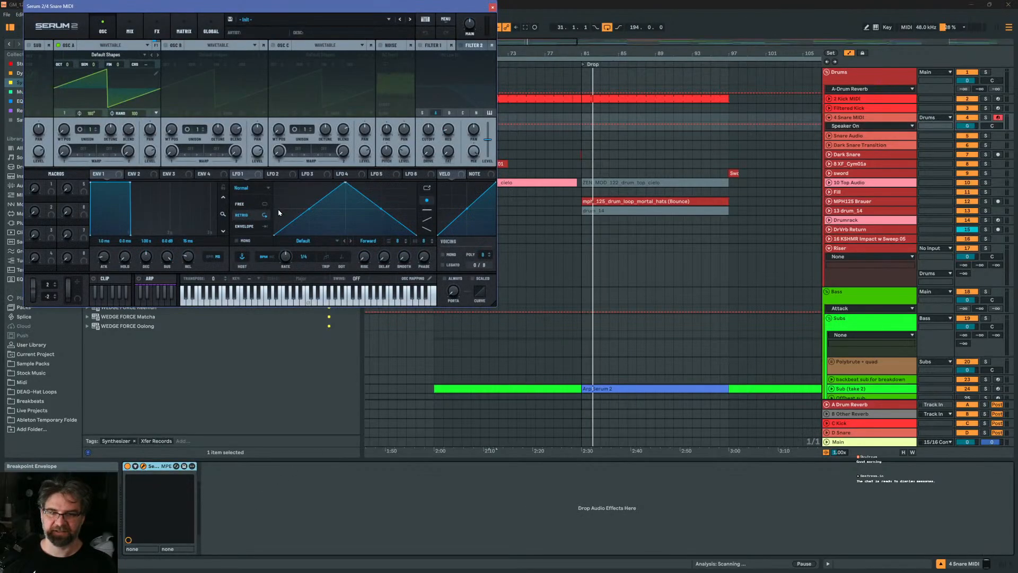
Load the F9 SN Fat Pop Snares preset from the Digital Snares folder of the F9 SNARE for Serum V2 pack
left_click(425, 19)
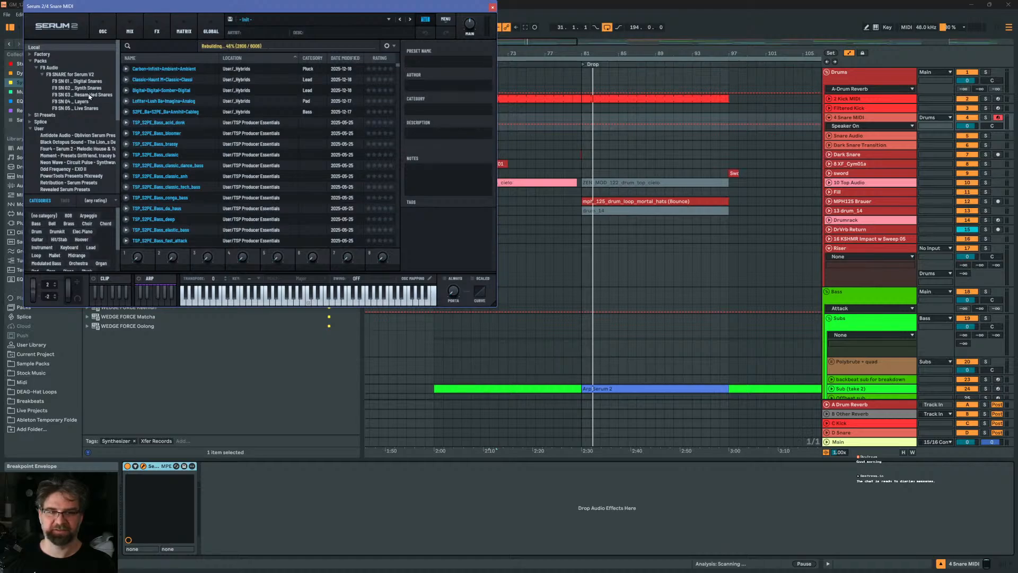
left_click(84, 82)
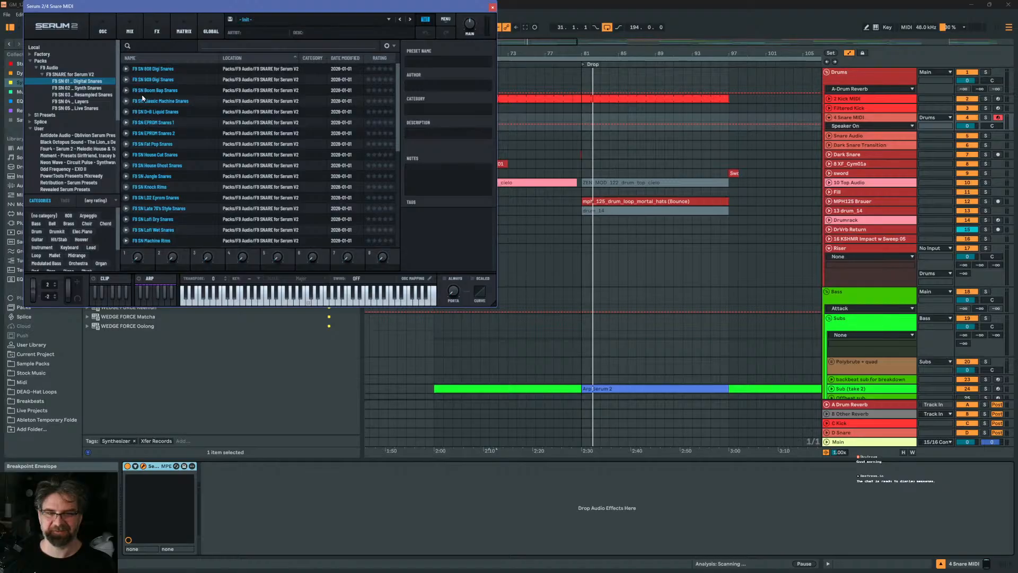
left_click(143, 144)
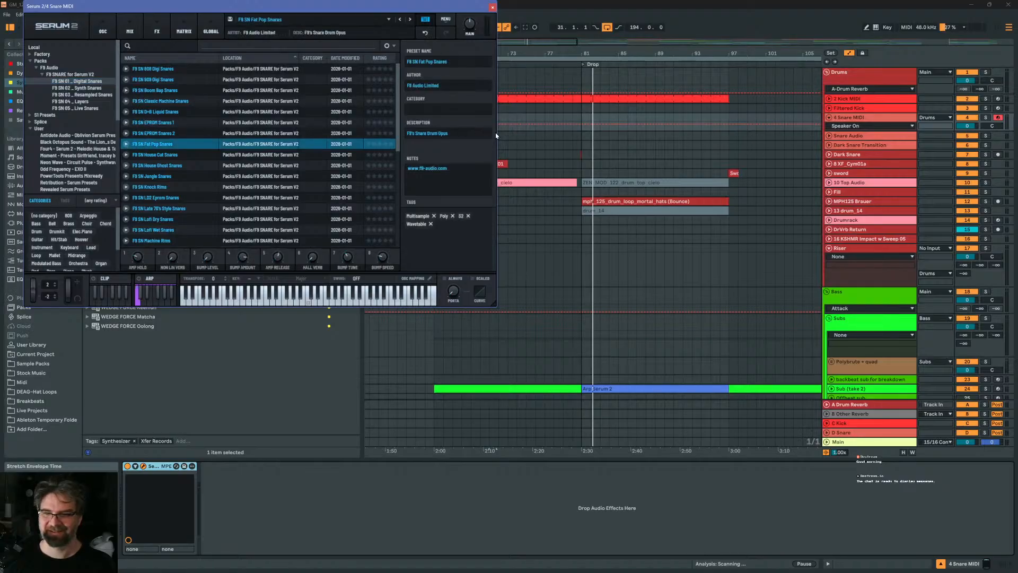
left_click_drag(584, 117, 732, 118)
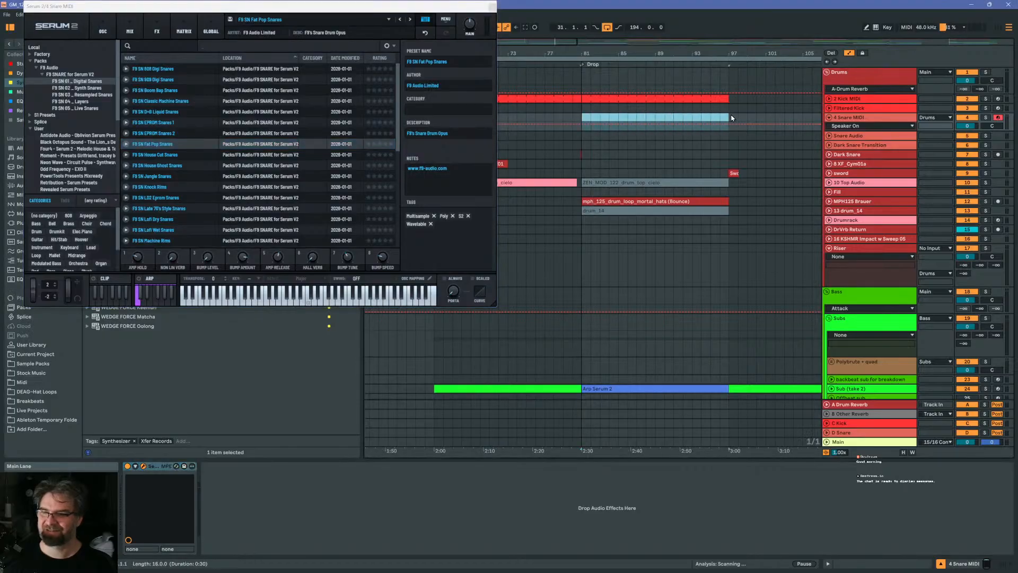
key("ctrl+shift+m")
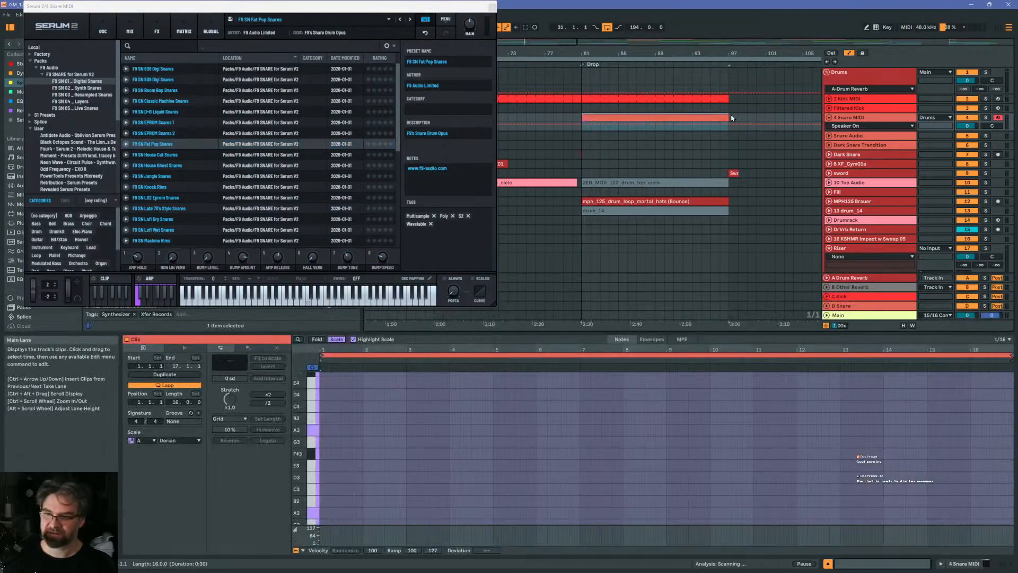
left_click_drag(590, 126, 583, 130)
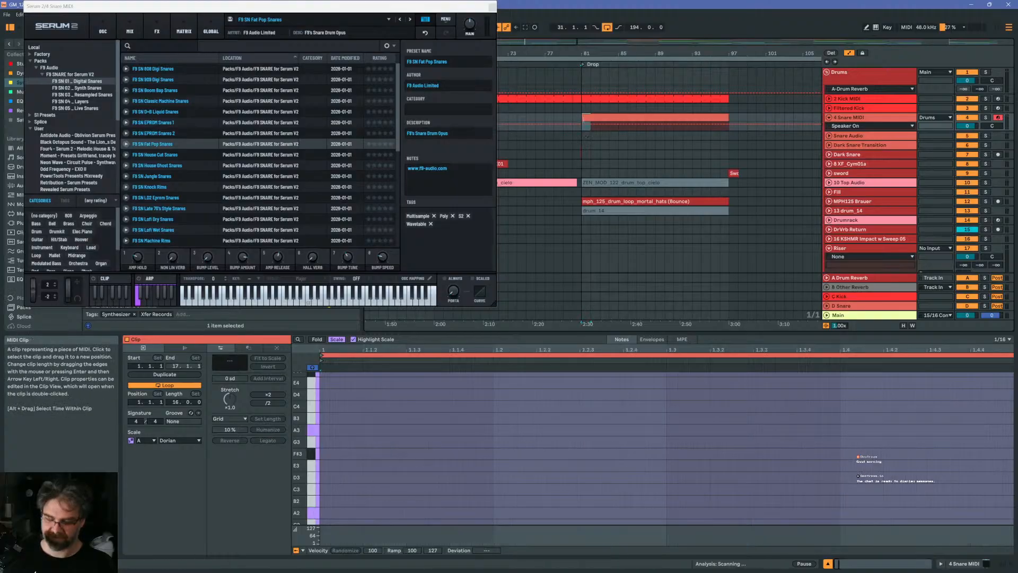
key("ctrl+l")
key("Delete")
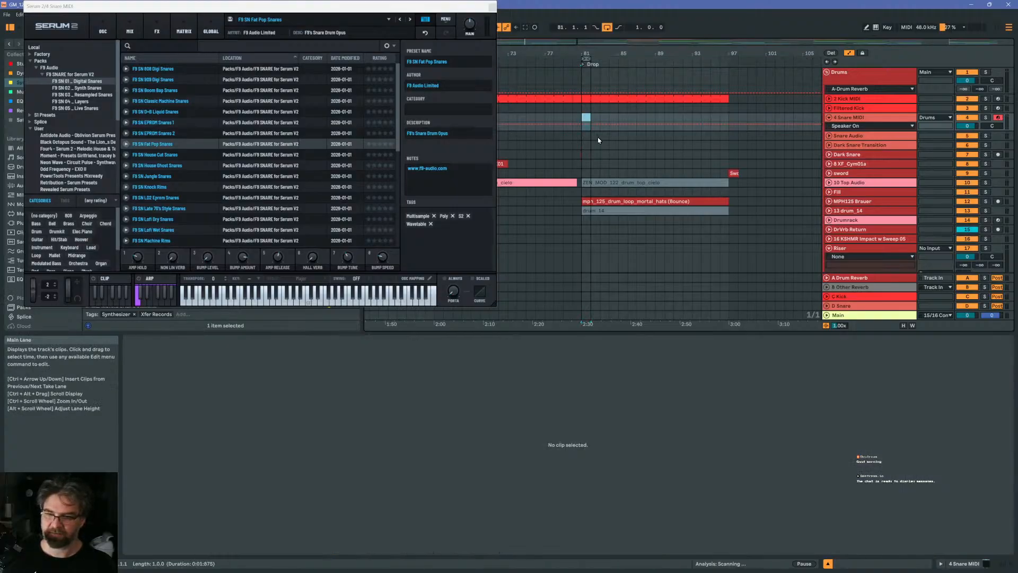
Extend the loop across the 16-bar Drop and create a one-bar MIDI clip at bar 81 on 4 Snare MIDI
left_click_drag(590, 63, 720, 61)
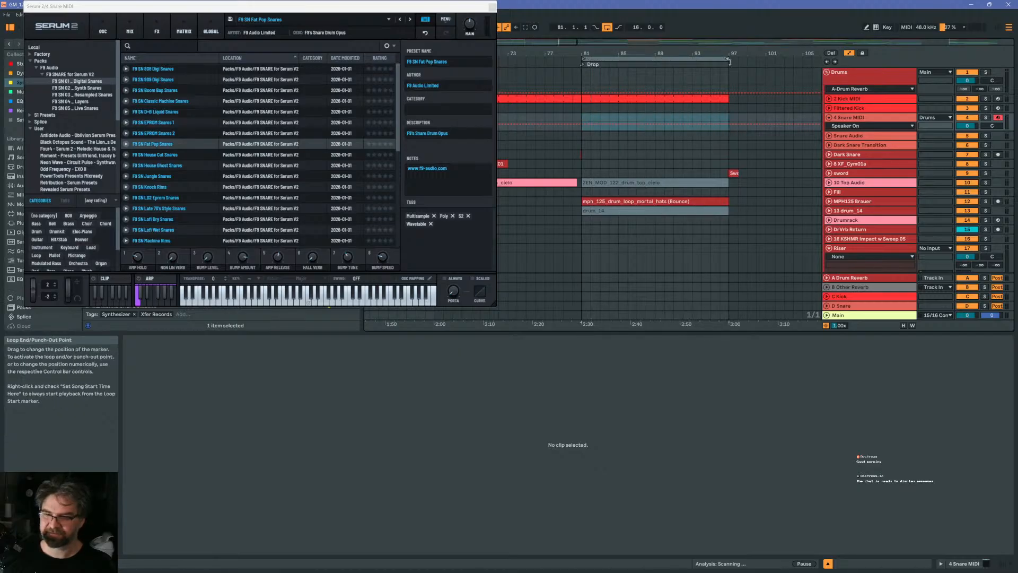
left_click(588, 117)
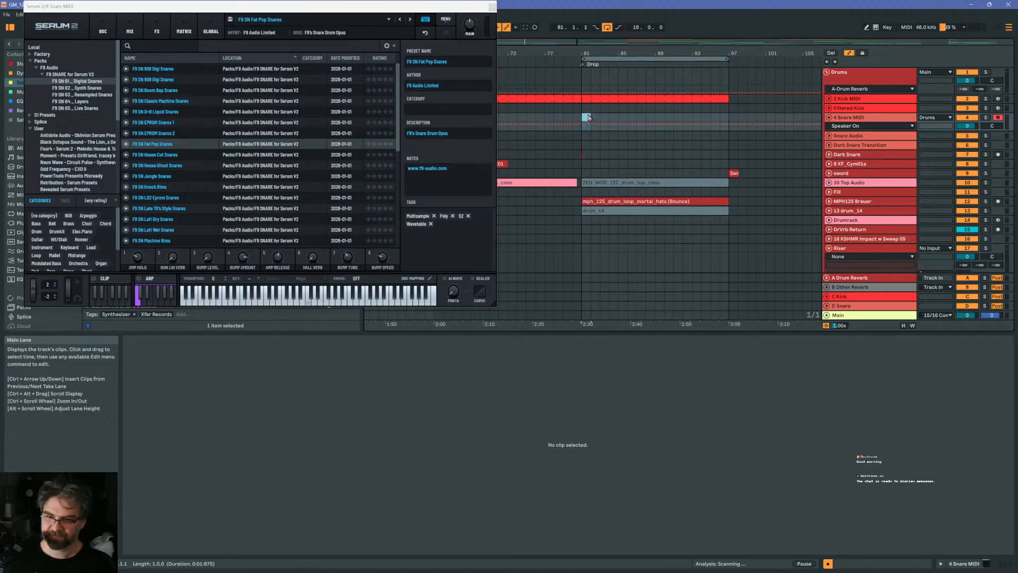
double_click(587, 117)
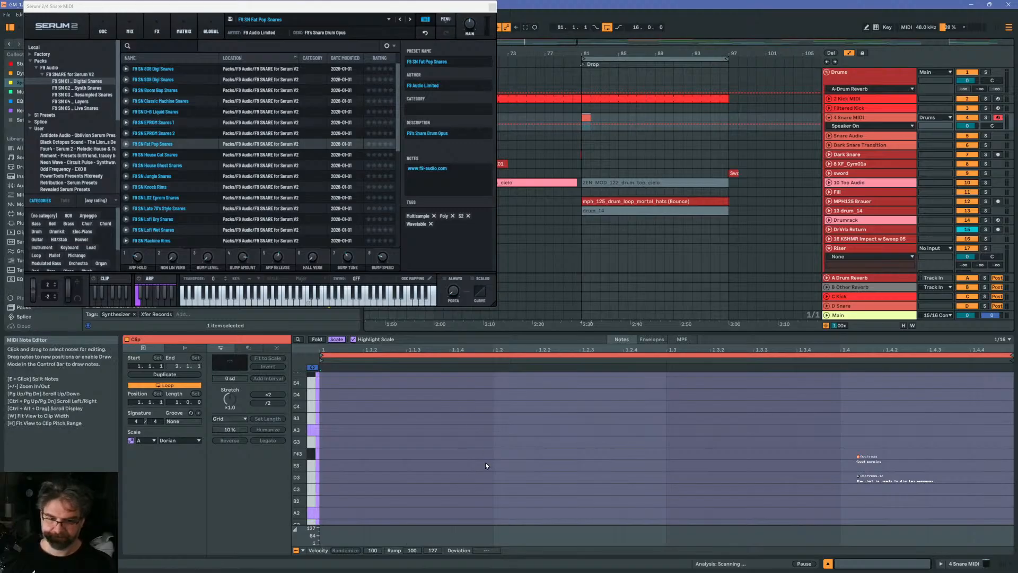
Draw a one-beat note on beat 2 of the new snare clip and lower it to A0
double_click(518, 512)
left_click_drag(537, 512, 660, 510)
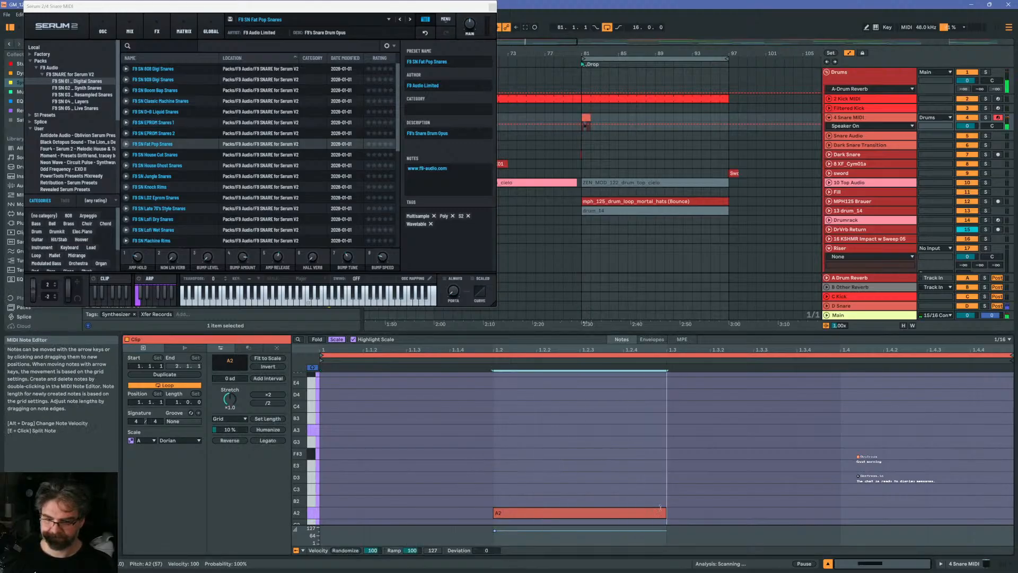
key("Down")
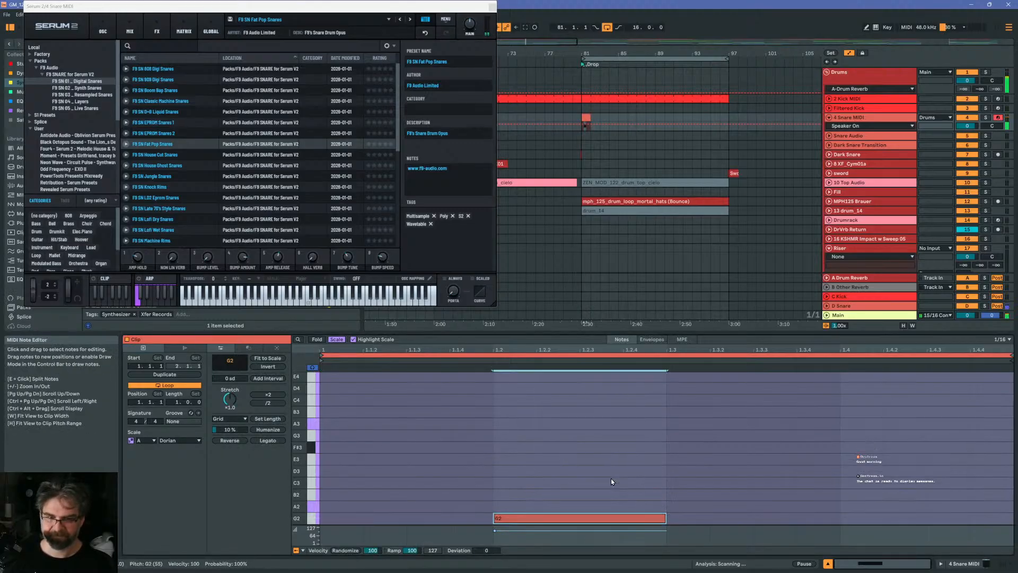
key("Down")
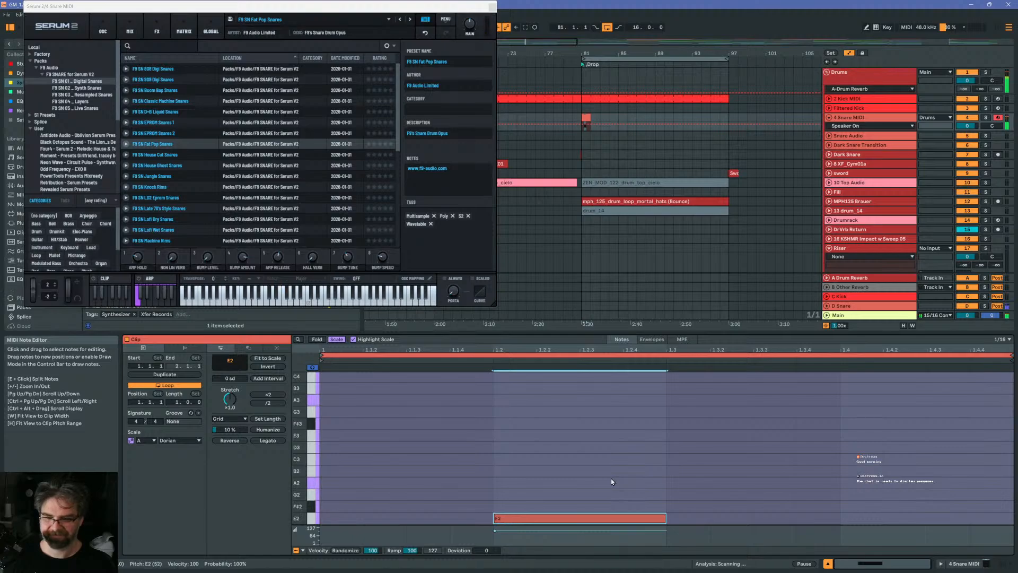
key("Down")
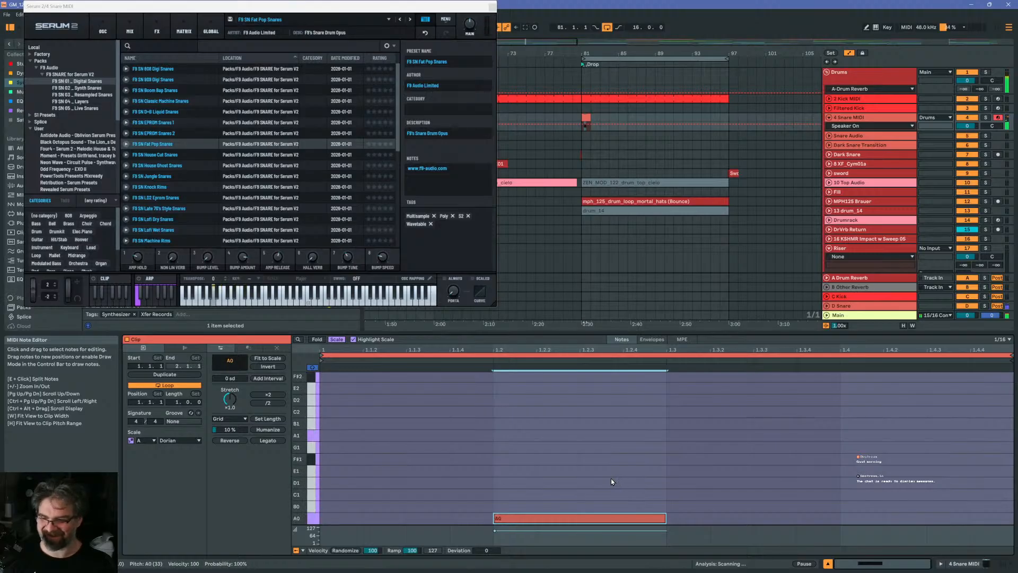
Turn off scale mode for the snare clip and raise its note to C1
left_click(336, 339)
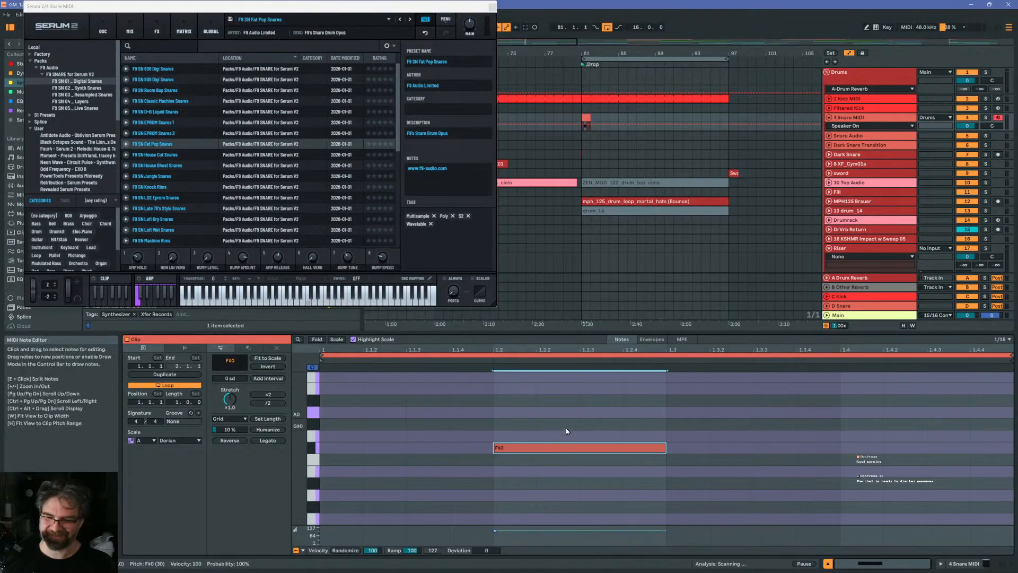
key("Up")
key("Up")
key("Up")
key("Up")
key("Up")
key("Up")
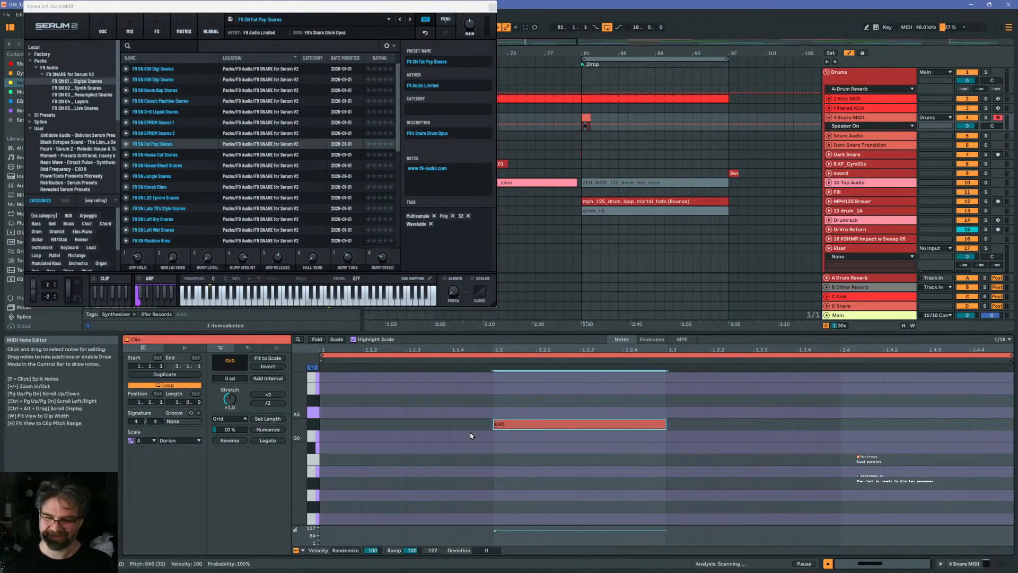
scroll(471, 434, "up", 2)
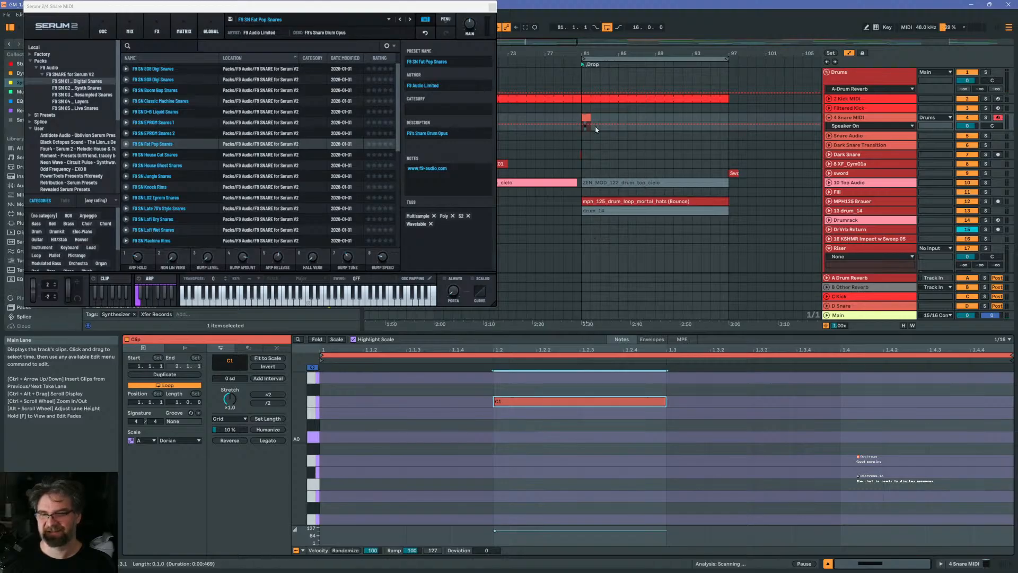
Move the one-bar snare clip to bar 84 beat 3 and play back the Drop
left_click_drag(599, 52, 651, 51)
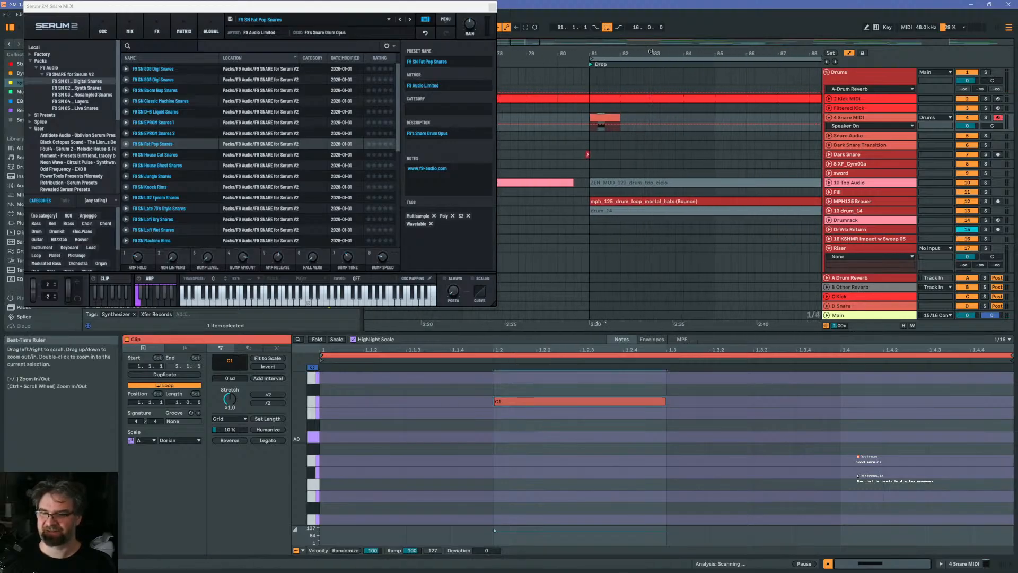
left_click_drag(608, 116, 718, 116)
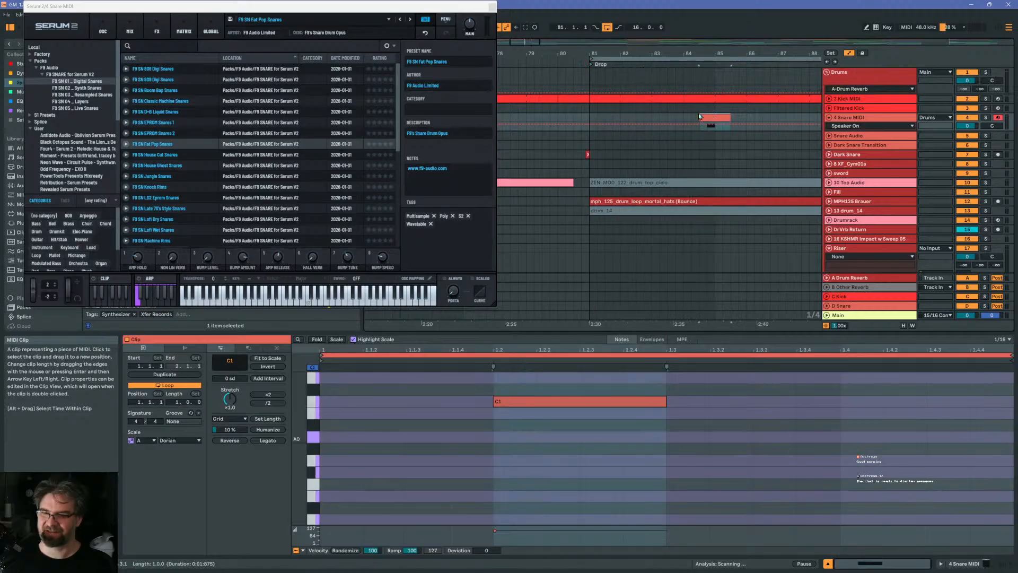
left_click(593, 113)
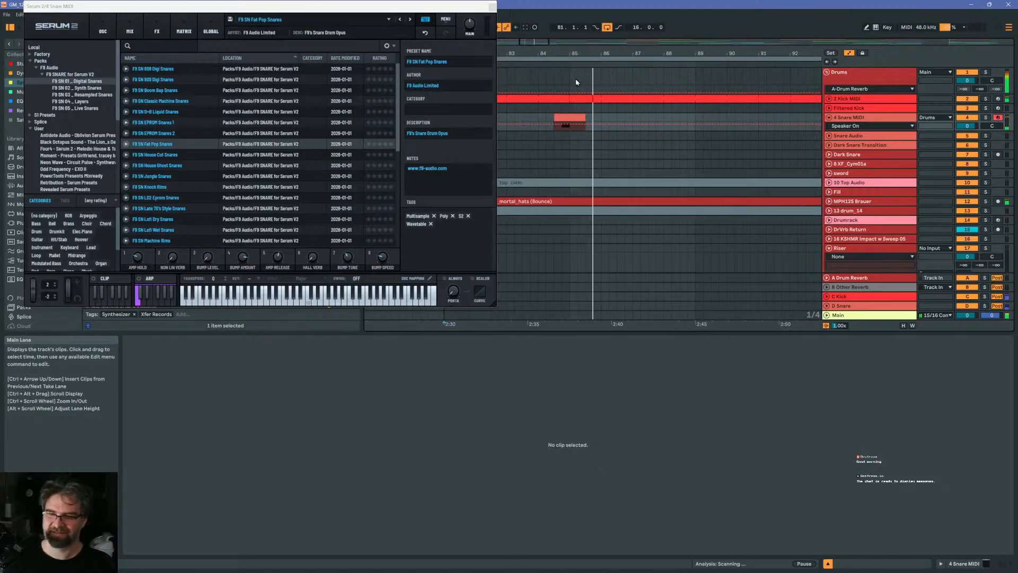
Shift the C1 note to the start of the snare clip and play the section again
left_click(557, 117)
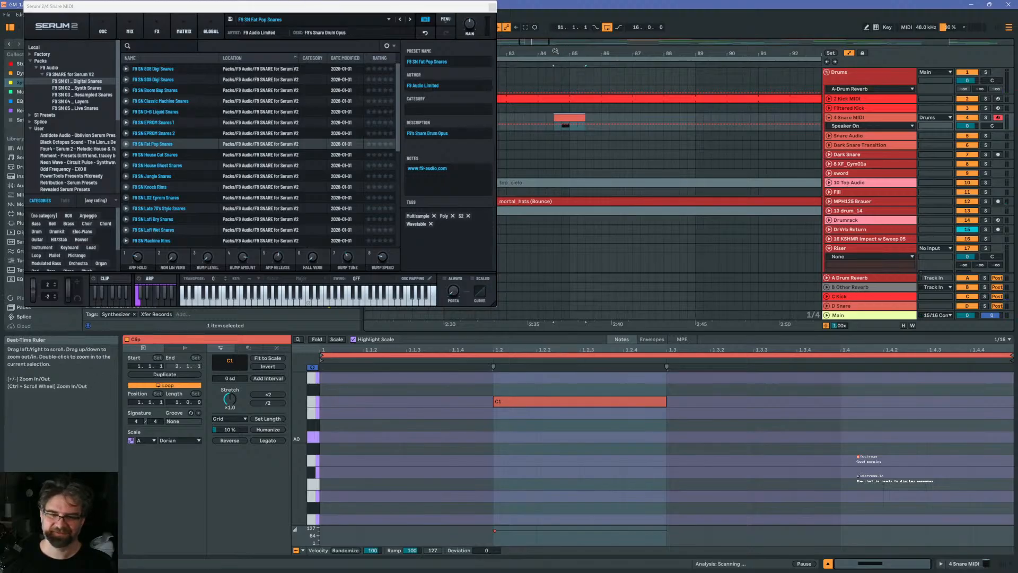
left_click_drag(555, 52, 555, 90)
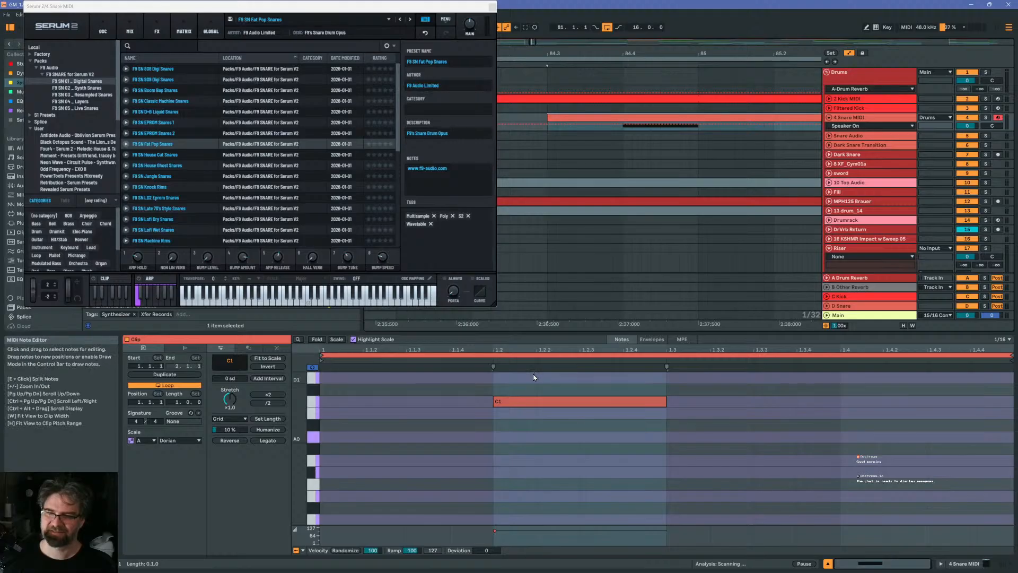
left_click(531, 405)
left_click_drag(531, 406, 358, 405)
left_click_drag(573, 53, 652, 24)
left_click(567, 114)
key("space")
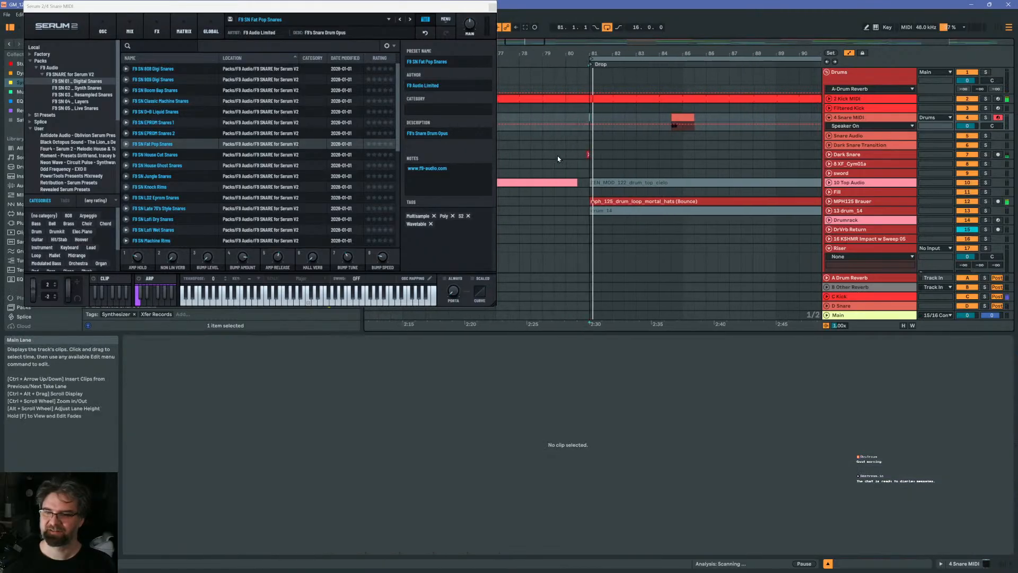
Move the snare MIDI clip one beat earlier to 84.2 and listen to its placement
left_click_drag(653, 53, 657, 81)
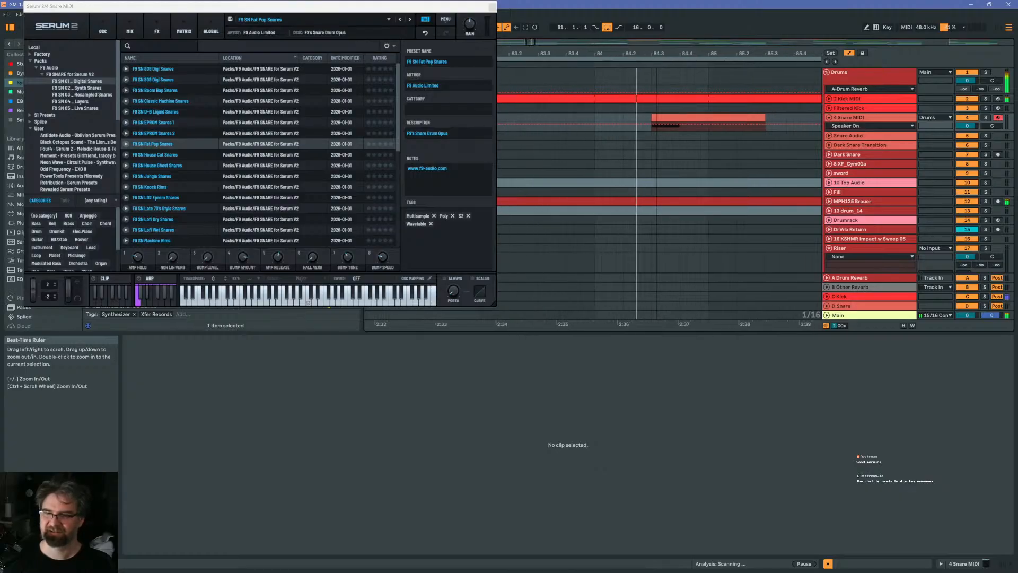
left_click(677, 115)
left_click(590, 117)
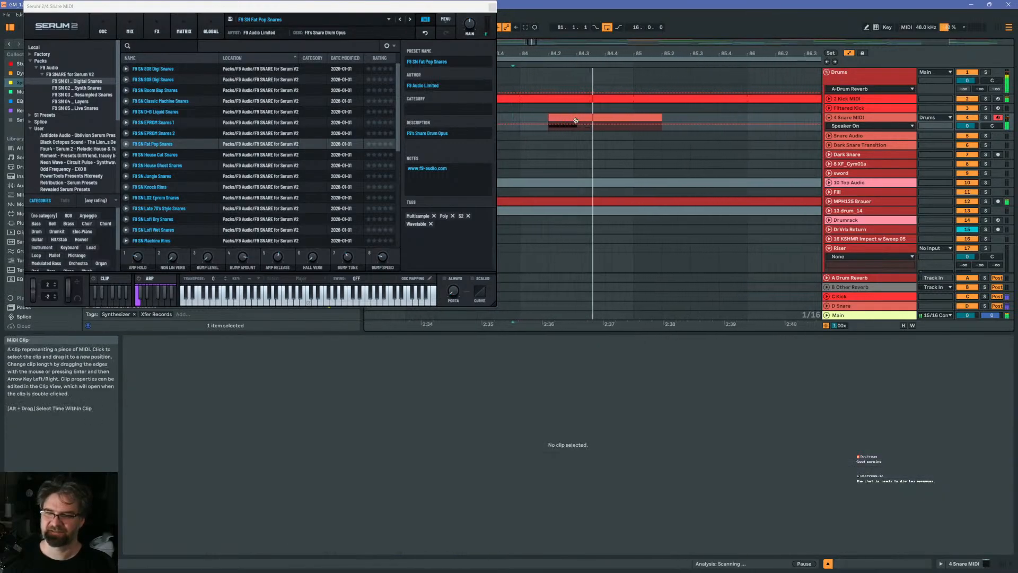
left_click_drag(543, 54, 684, 43)
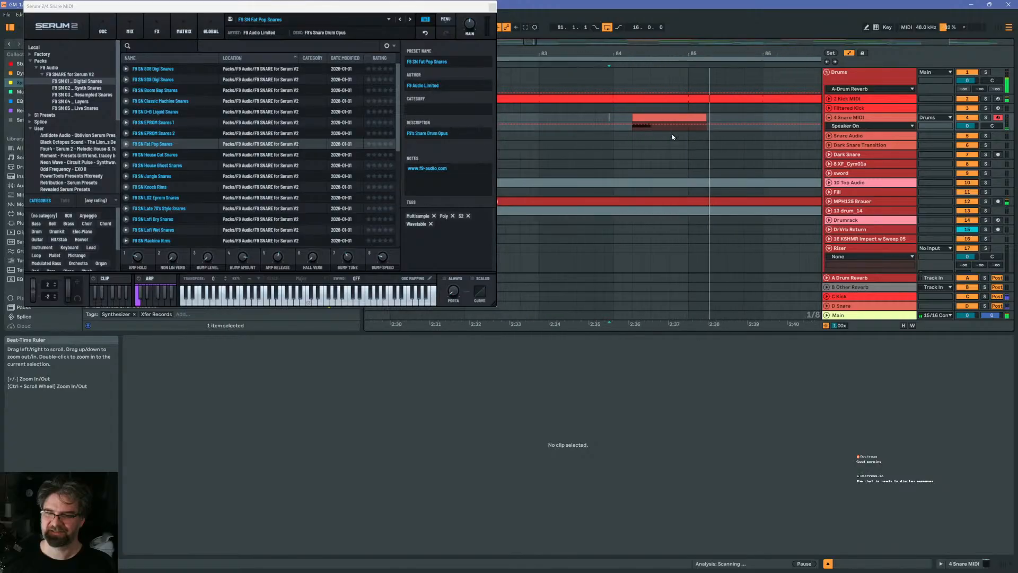
Bring up Serum 2 on the 4 Snare MIDI track and switch from its preset browser to the oscillator view
double_click(858, 118)
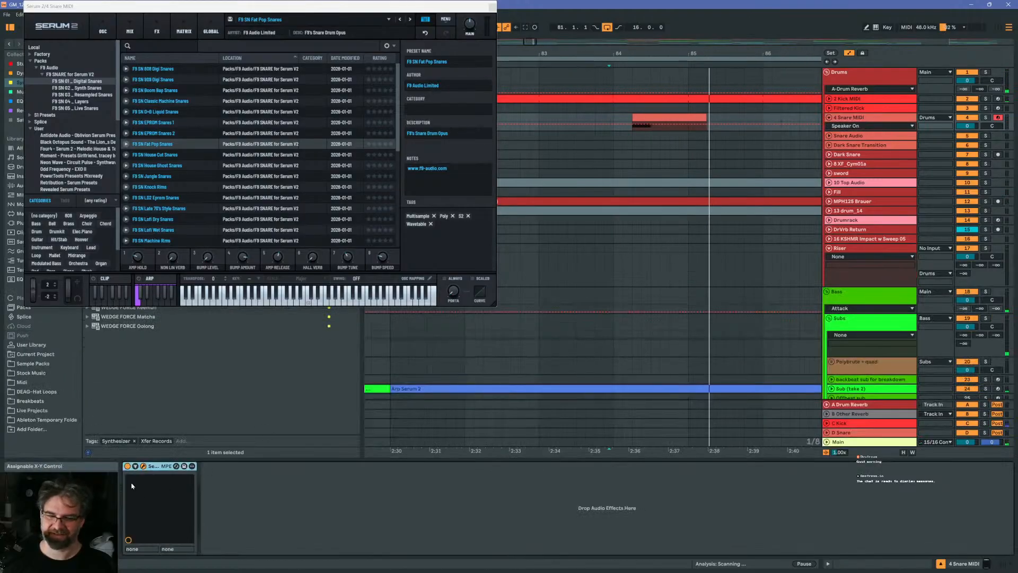
left_click(146, 470)
left_click(145, 470)
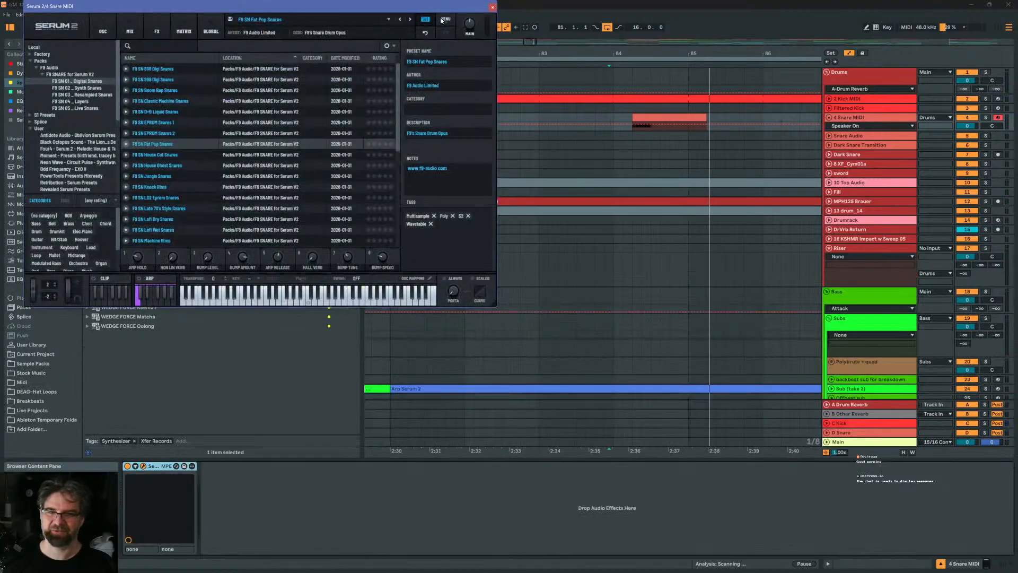
left_click(425, 24)
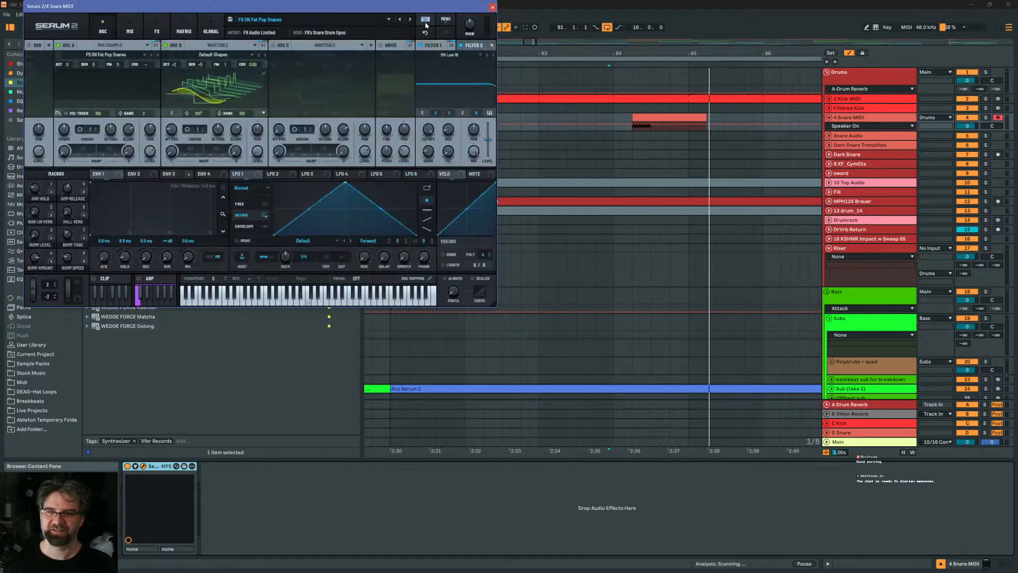
Insert an audio track below 4 Snare MIDI and place Serum 2's rendered Fat Pop snare on it at 84.2
left_click(837, 117)
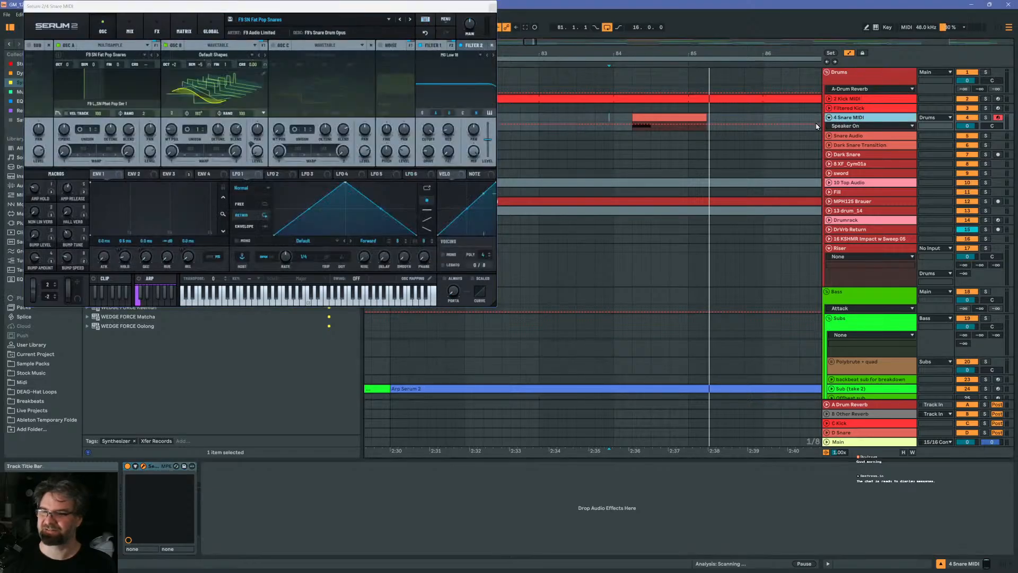
key("ctrl+t")
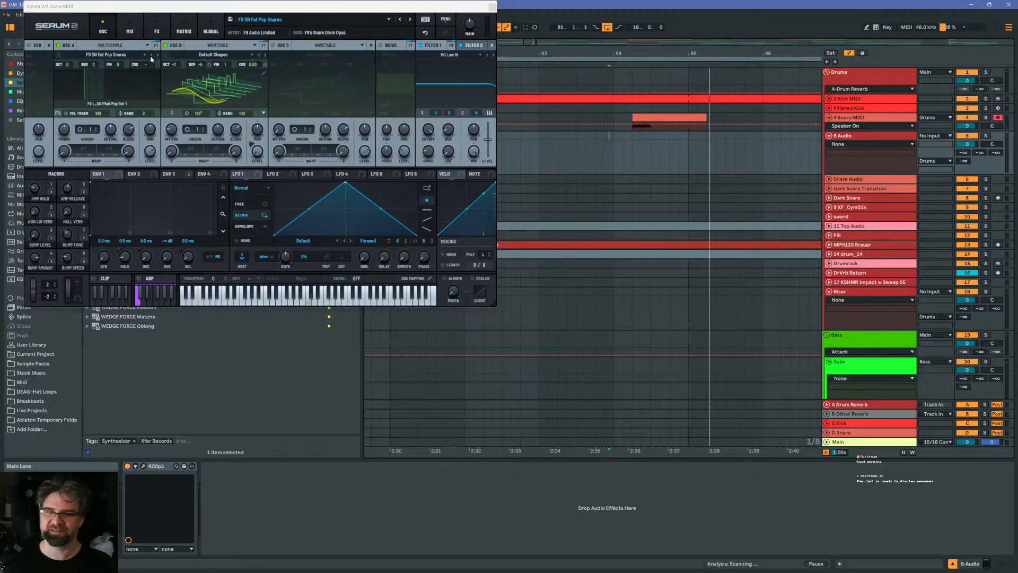
left_click(30, 27)
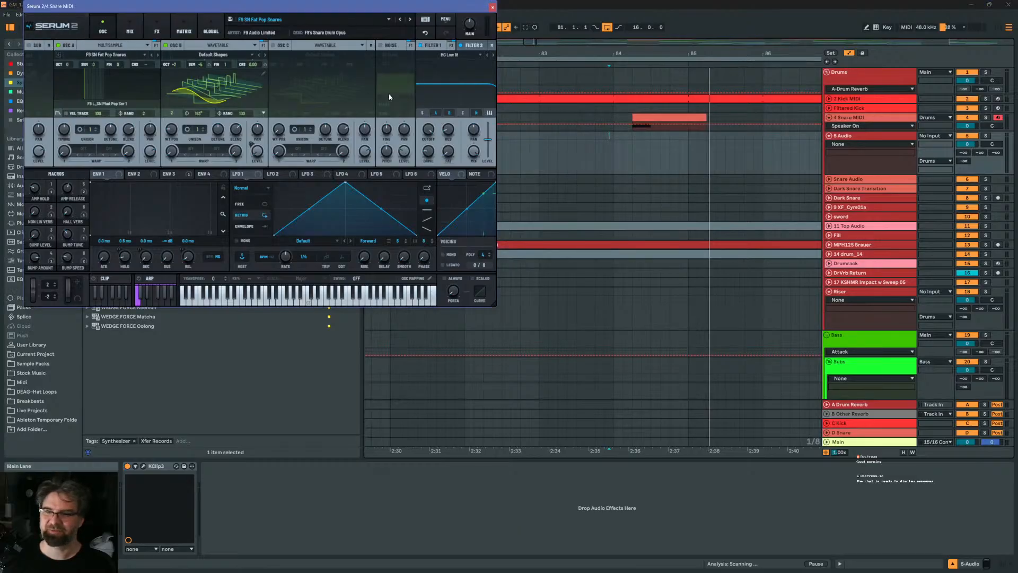
left_click_drag(634, 150, 644, 154)
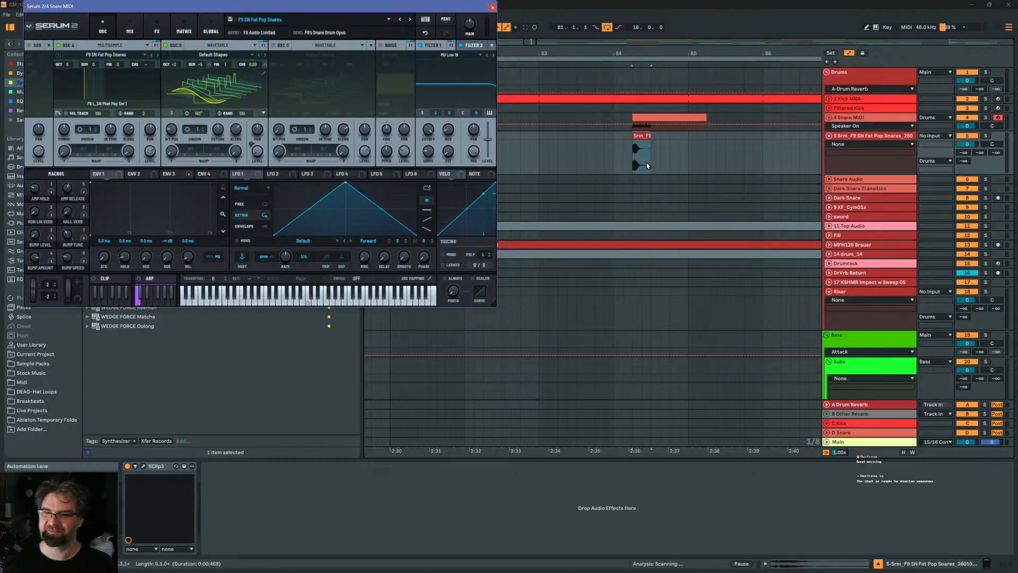
Deactivate the snare MIDI clip at 84.2 and play the rendered snare audio in the mix
left_click(642, 119)
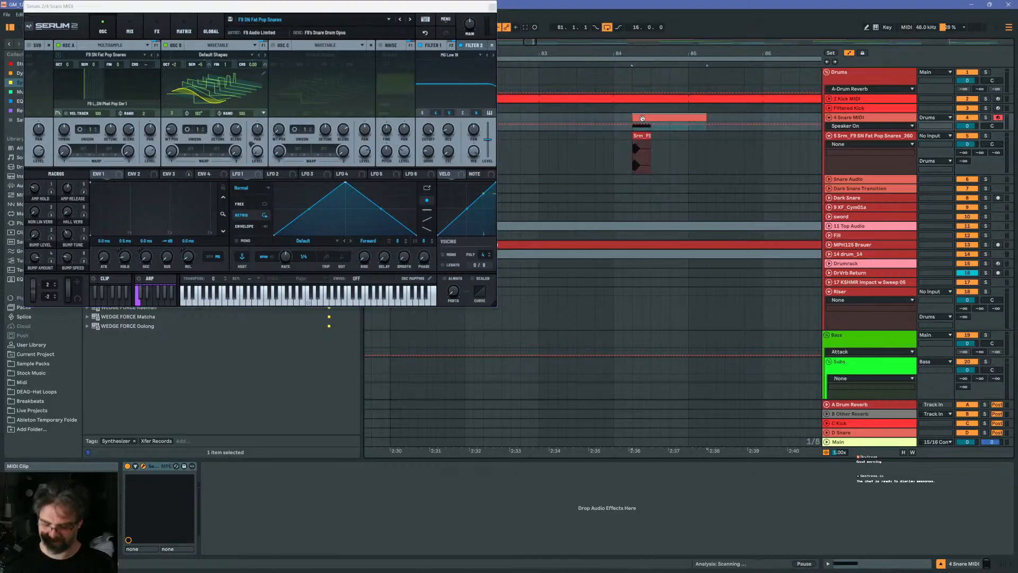
left_click(550, 151)
key("space")
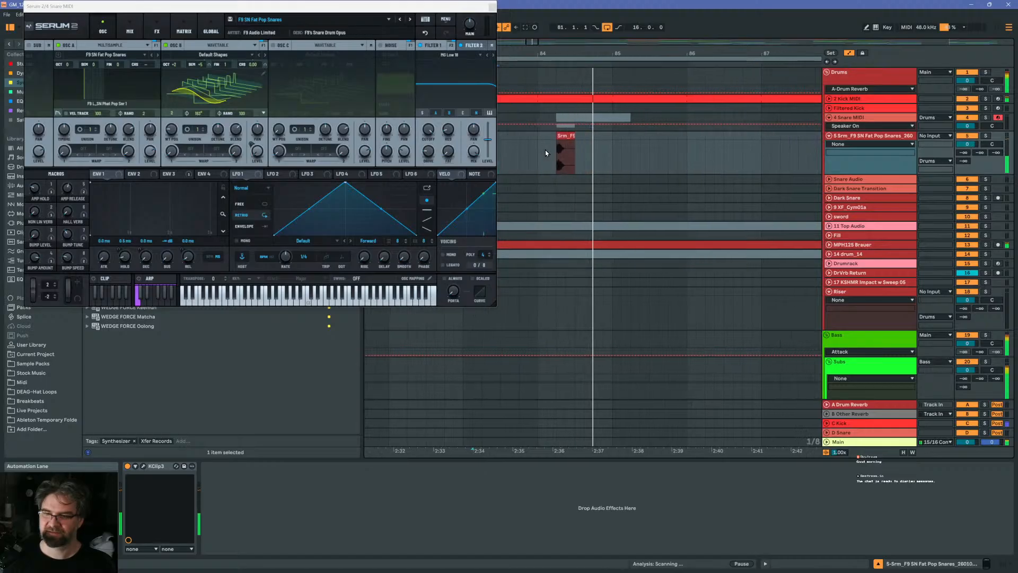
Nudge the rendered snare clip slightly earlier so its main hit lands on 84.2, and play it back
left_click_drag(525, 53, 562, 108)
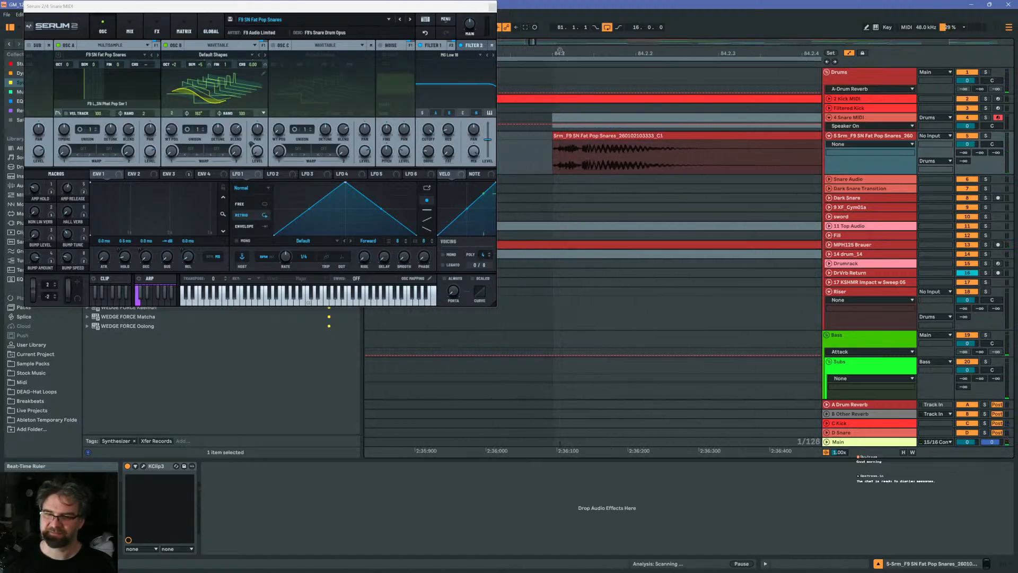
left_click_drag(567, 152, 545, 138)
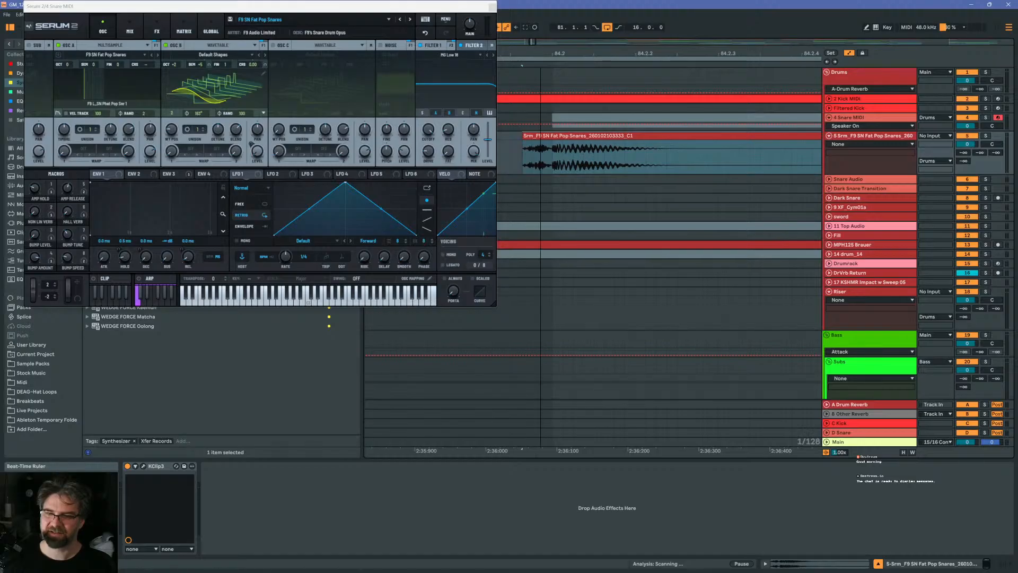
mouse_move(546, 53)
left_mouse_down()
mouse_move(562, 32)
mouse_move(613, 32)
left_mouse_up()
left_click(536, 158)
key("space")
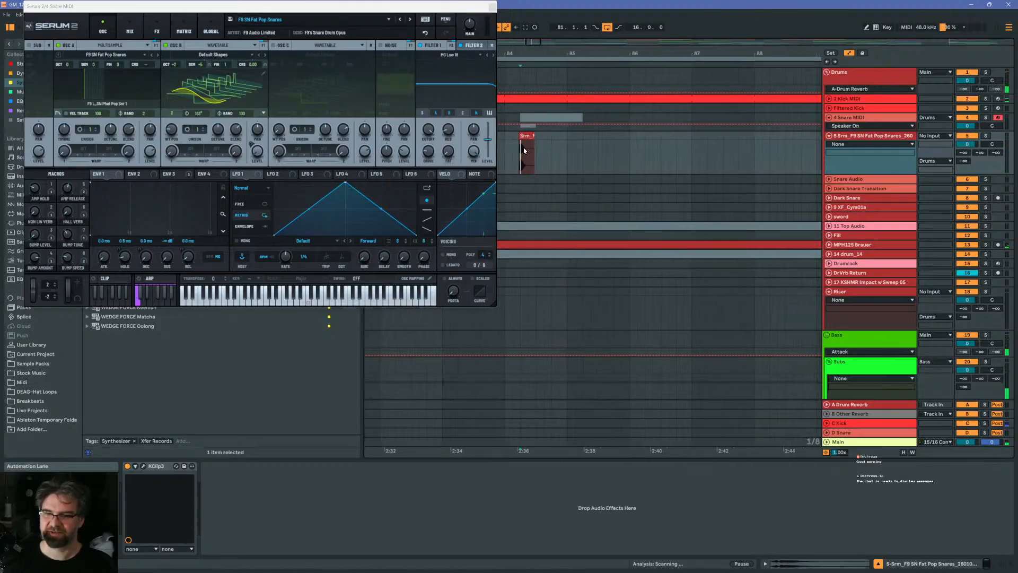
Move the rendered Fat Pop snare clip from 84.2 to 84.4 and play it back in the Drop
left_click_drag(533, 140, 556, 139)
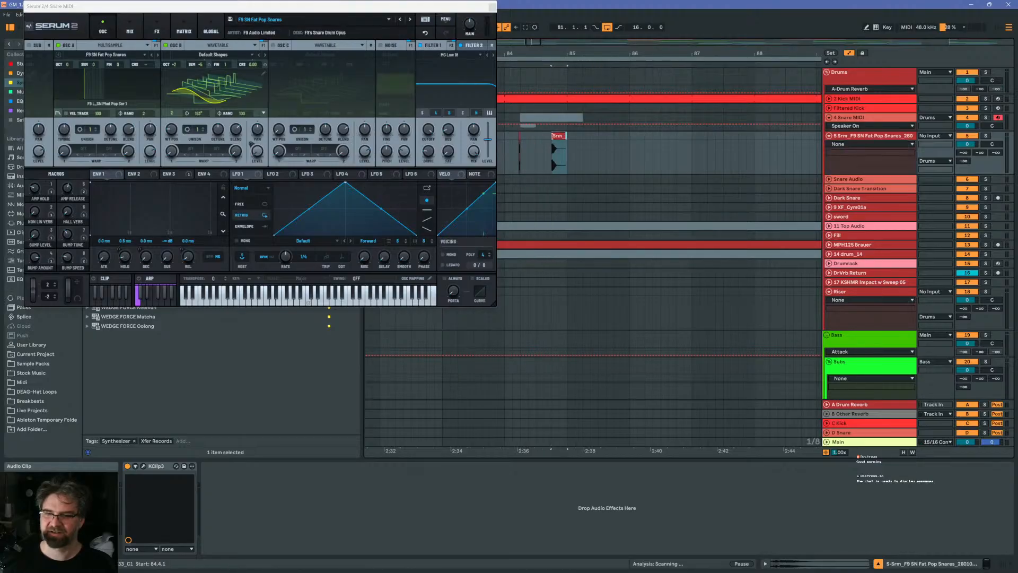
left_click(525, 140)
left_click_drag(519, 52, 614, 40)
left_click(584, 148)
key("space")
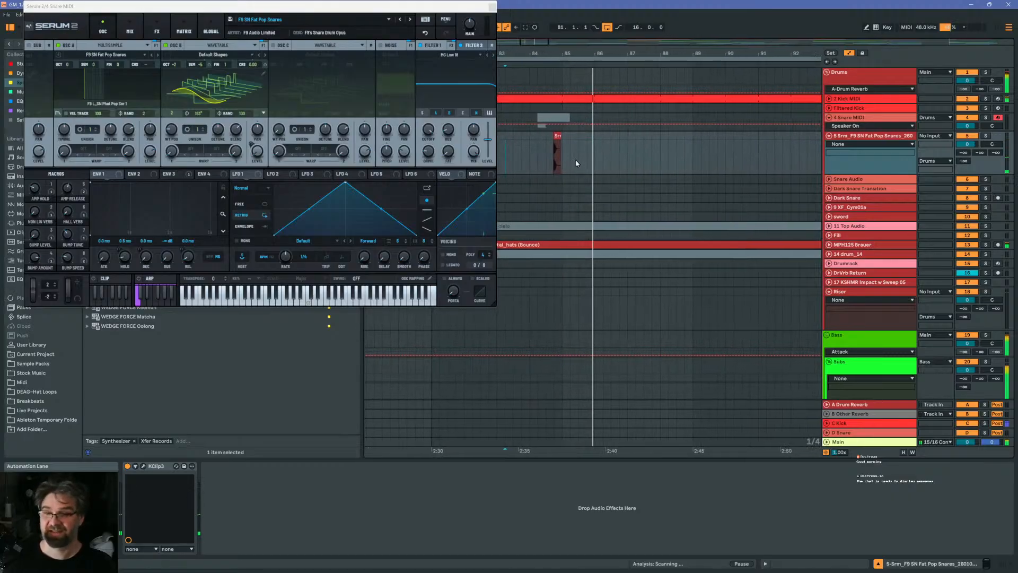
Copy the bar with the rendered snare hit and paste it at bars 88, 92 and 96 on the same track
left_click_drag(532, 138, 689, 146)
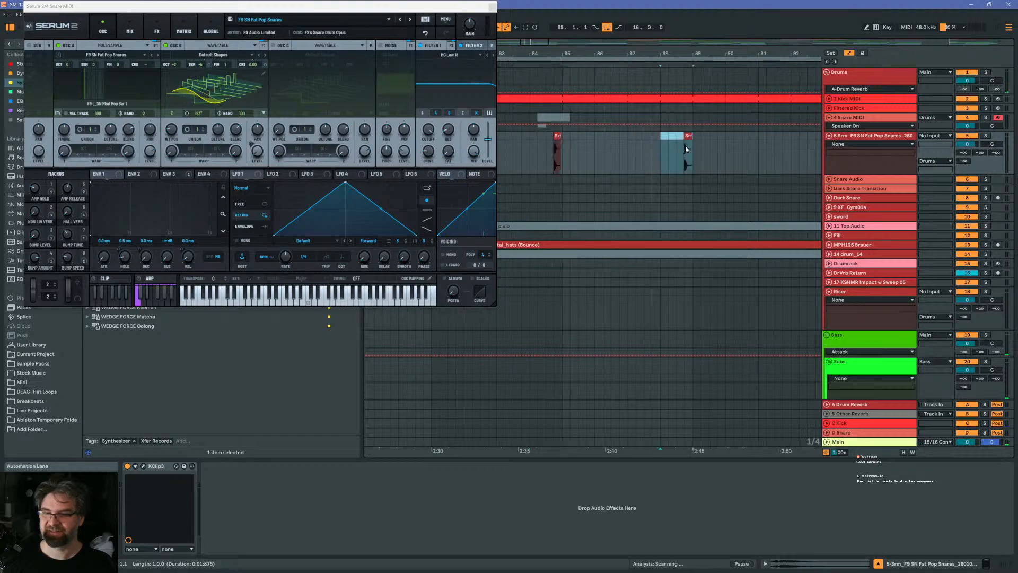
left_click(715, 140)
key("ctrl+v")
scroll(721, 153, "right", 2)
left_click(771, 138)
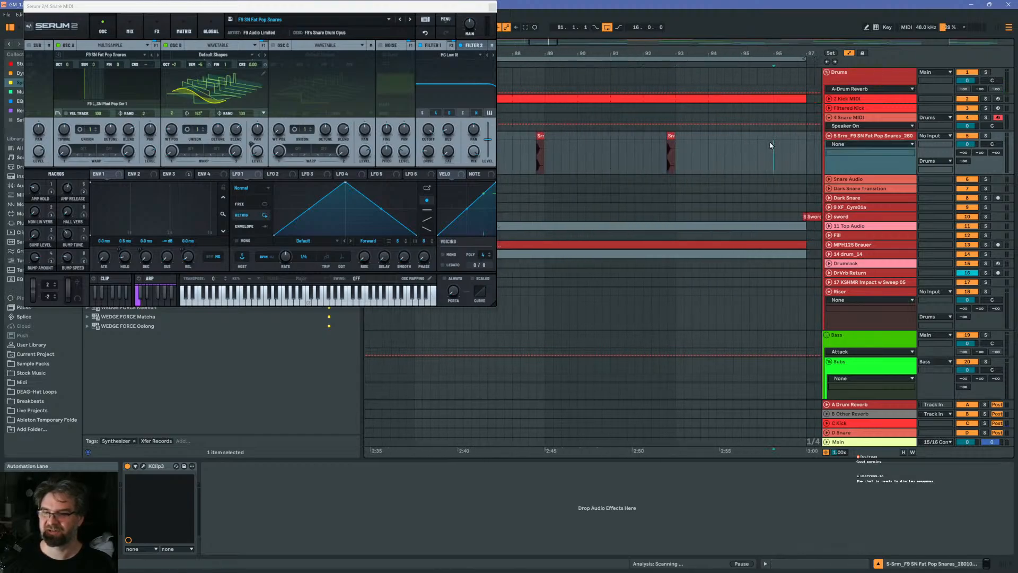
key("ctrl+v")
Move the deactivated clip on 4 Snare MIDI back to the start of the Drop at bar 81
left_click_drag(651, 53, 745, 53)
left_click(600, 117)
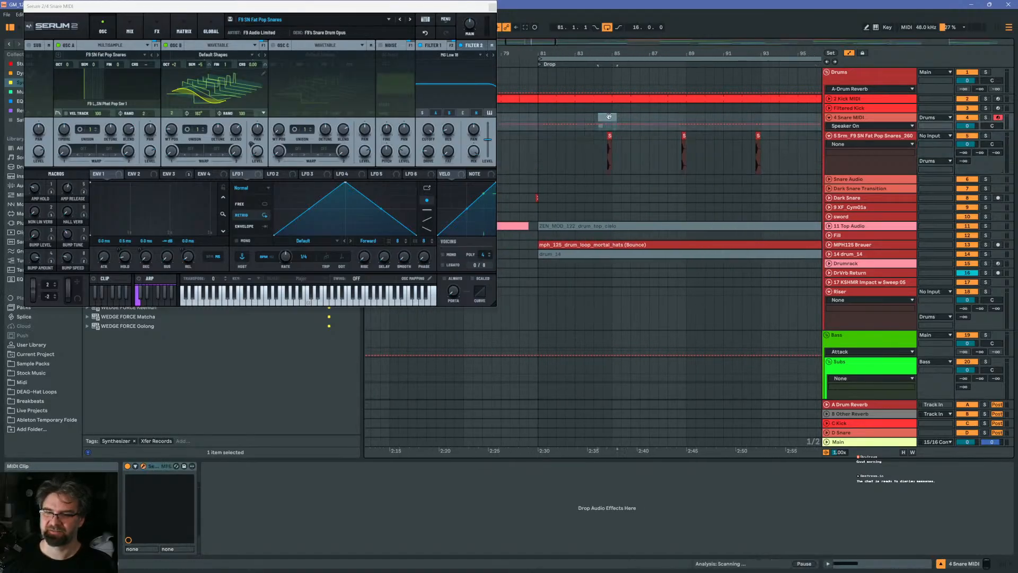
left_click(554, 125)
left_click_drag(549, 126, 548, 121)
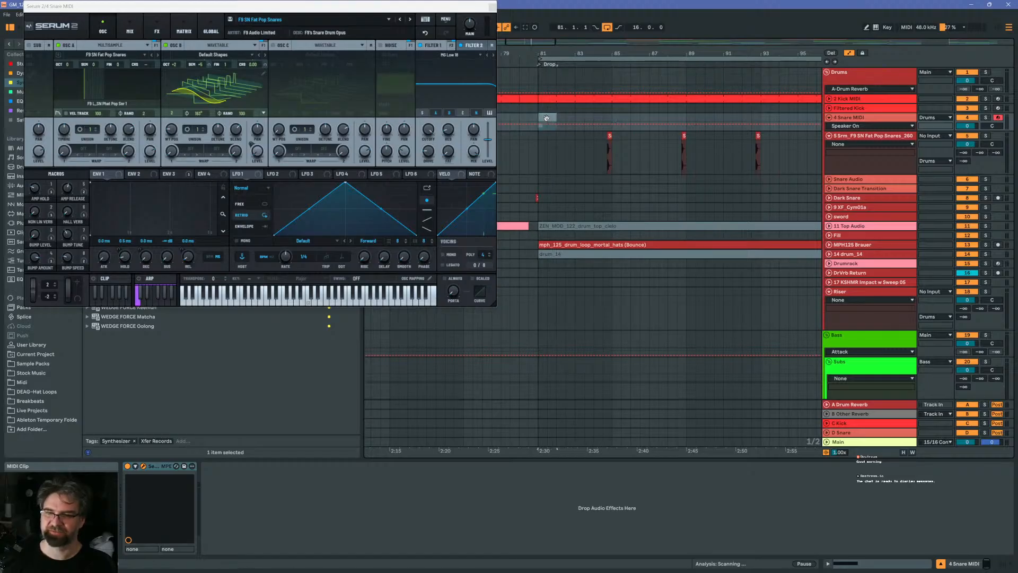
Reactivate the snare MIDI clip at bar 81 and place its C1 notes on beats 2 and 4
double_click(552, 118)
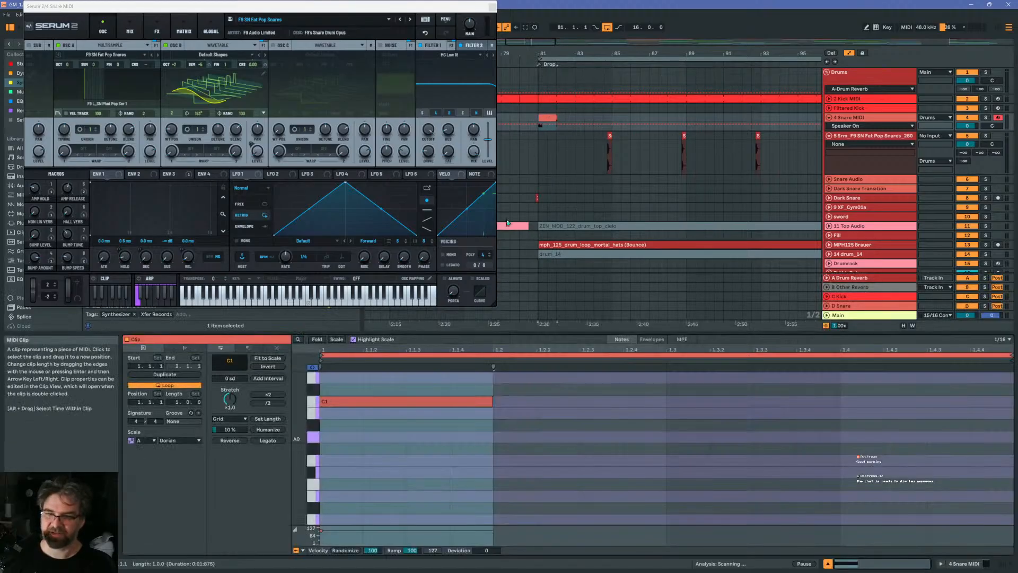
left_click(342, 405)
left_click_drag(342, 405, 576, 412)
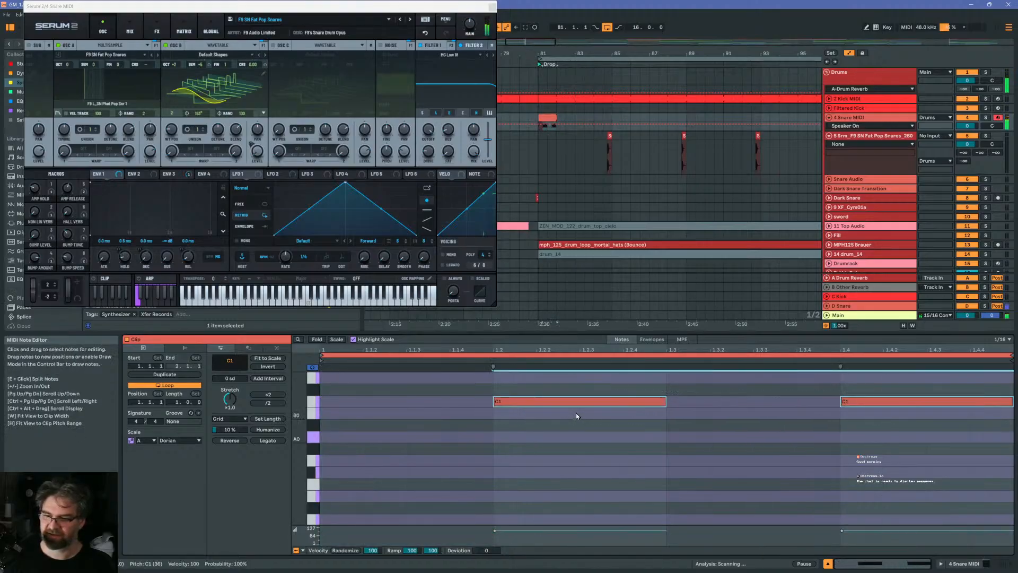
Browse Serum 2's F9 snare presets and load F9 SN House Resampled S950 from the F9 SN 03 Resampled Snares folder
left_click(425, 20)
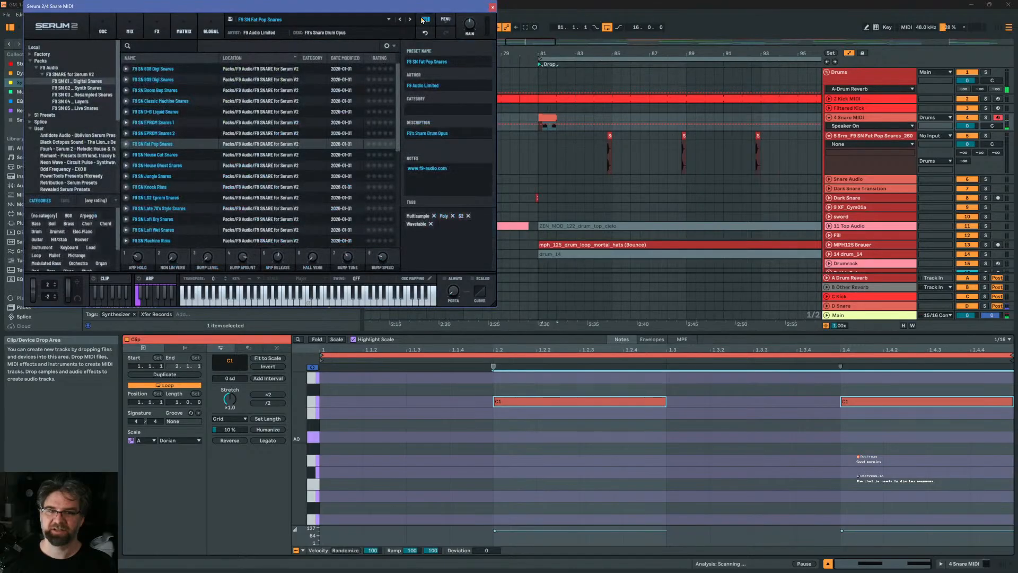
left_click(85, 88)
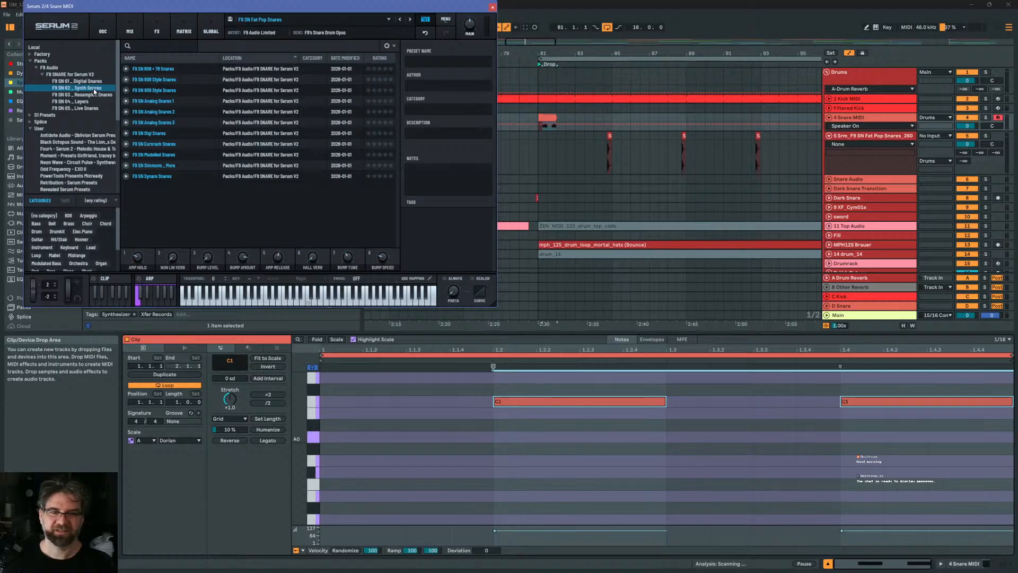
left_click(95, 95)
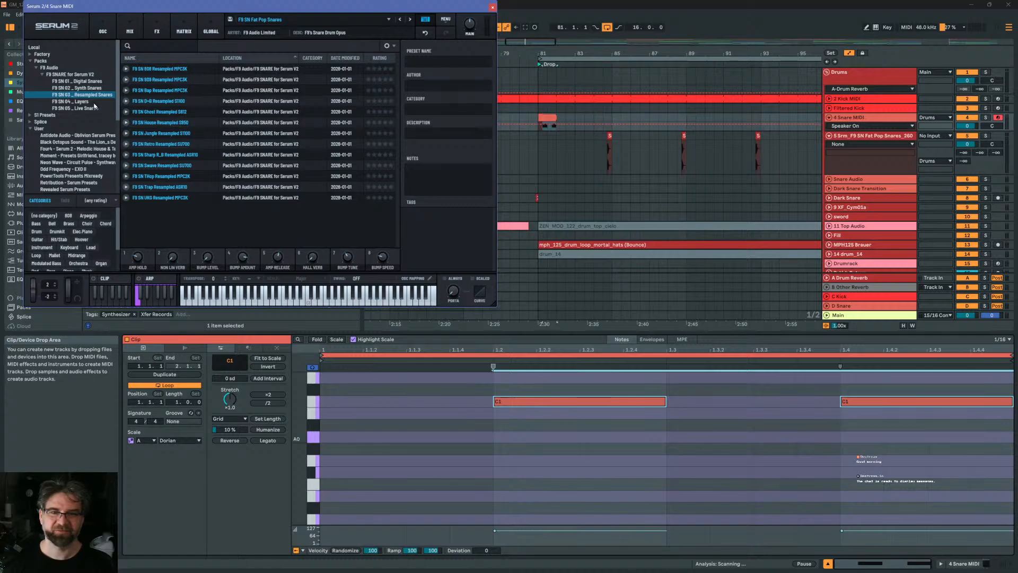
left_click(186, 122)
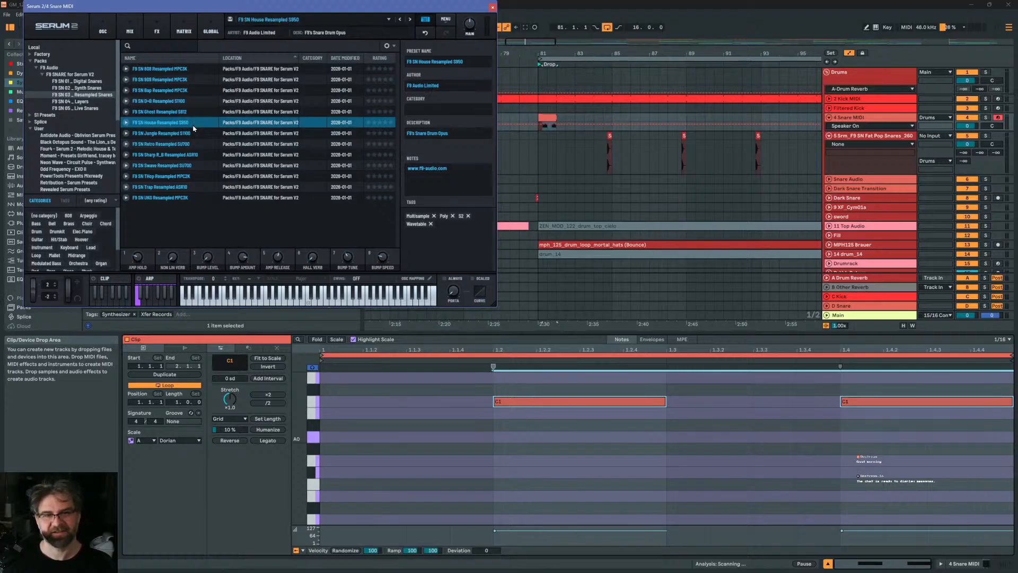
Switch to the web browser, search Google for S950, look over the sampler results, and close the browser
key("alt+Tab")
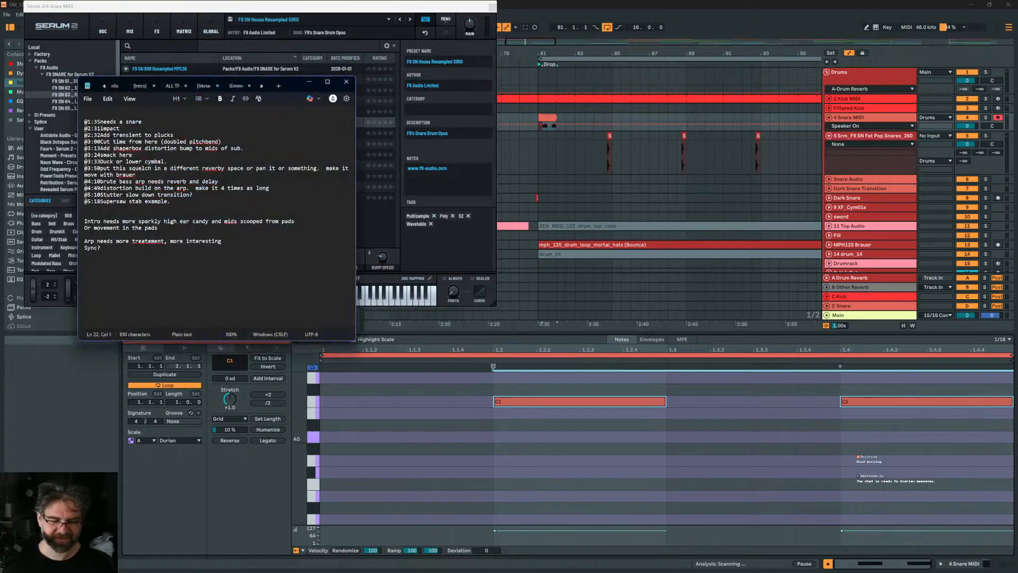
key("super+1")
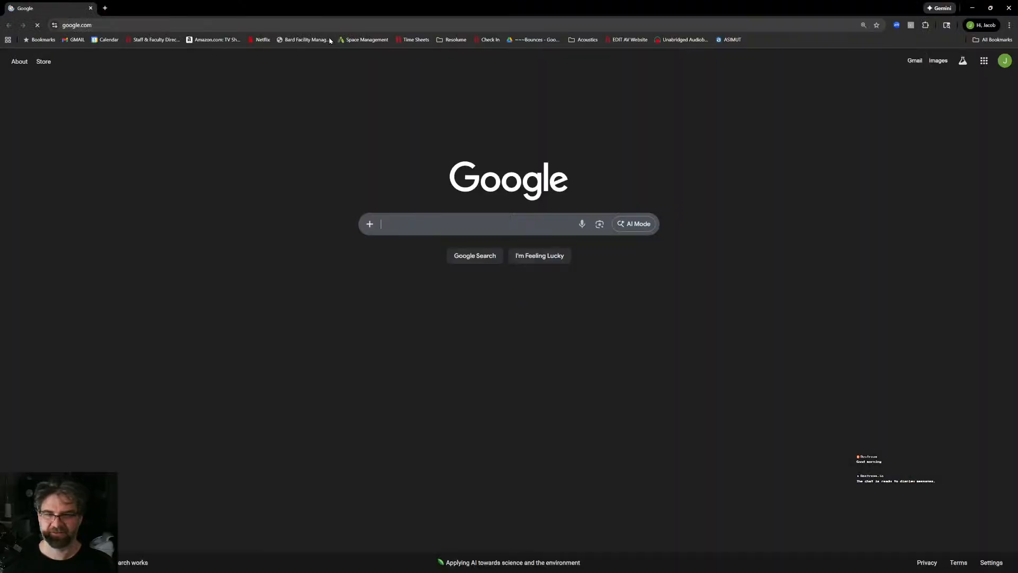
left_click(325, 25)
type("S950")
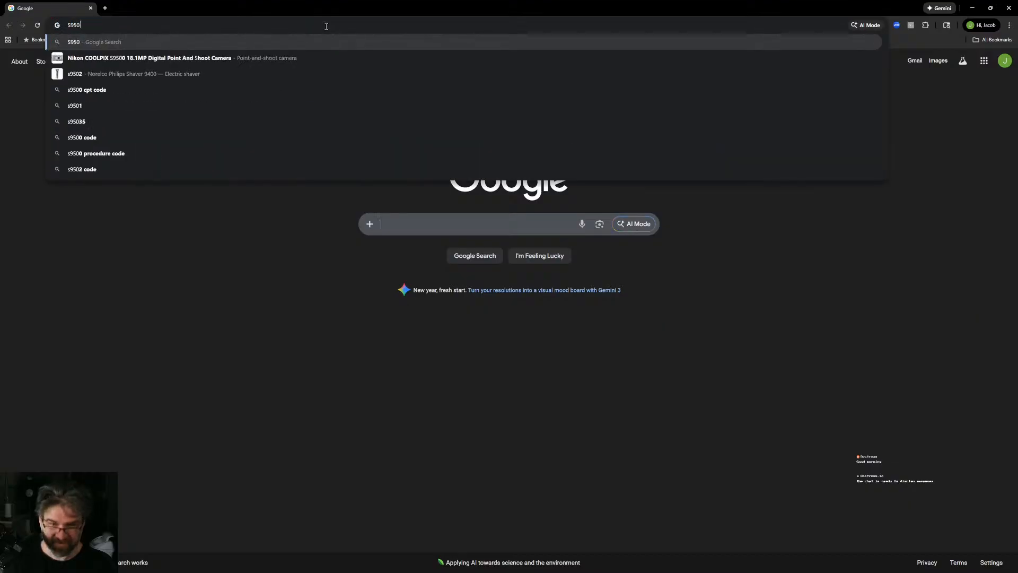
key("Return")
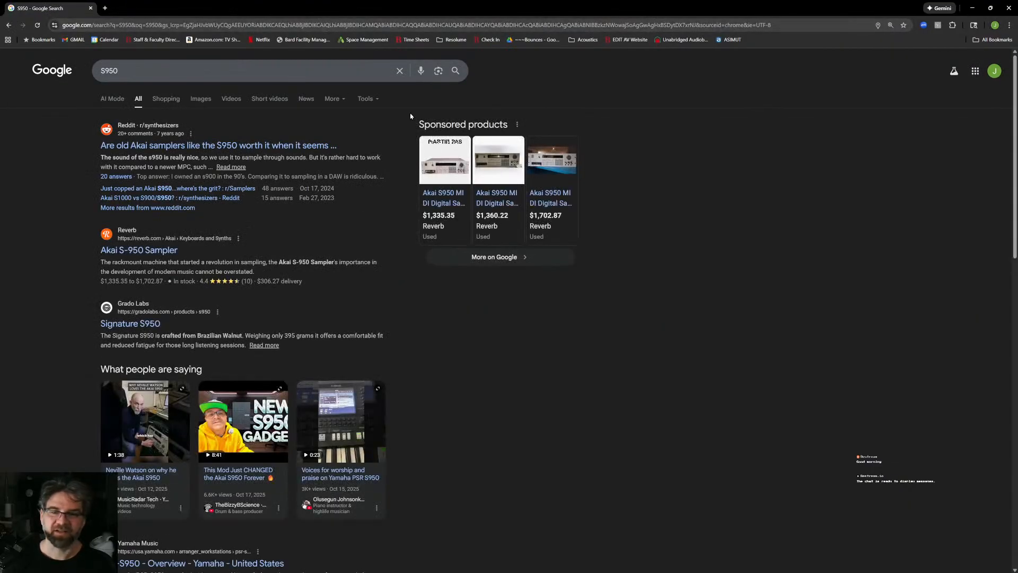
mouse_move(453, 200)
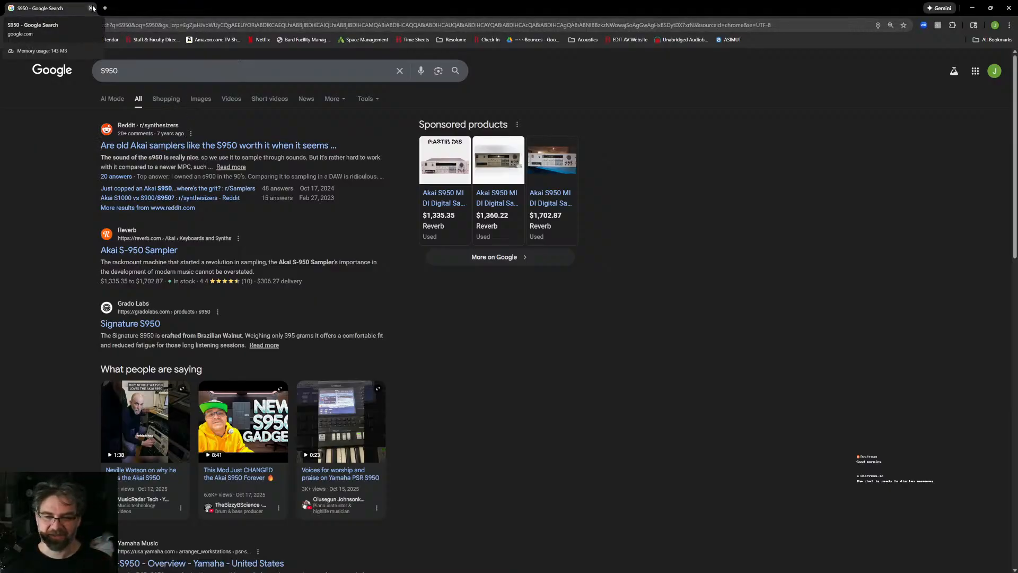
left_click(92, 7)
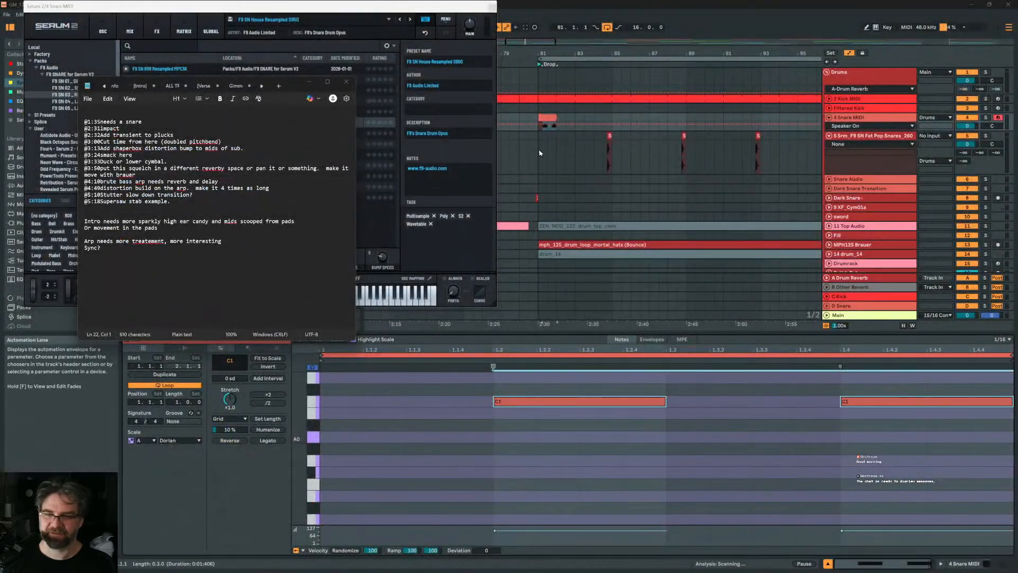
Extend the looped snare MIDI clip from bar 81 to the end of the Drop at bar 97 and play it
left_click(543, 118)
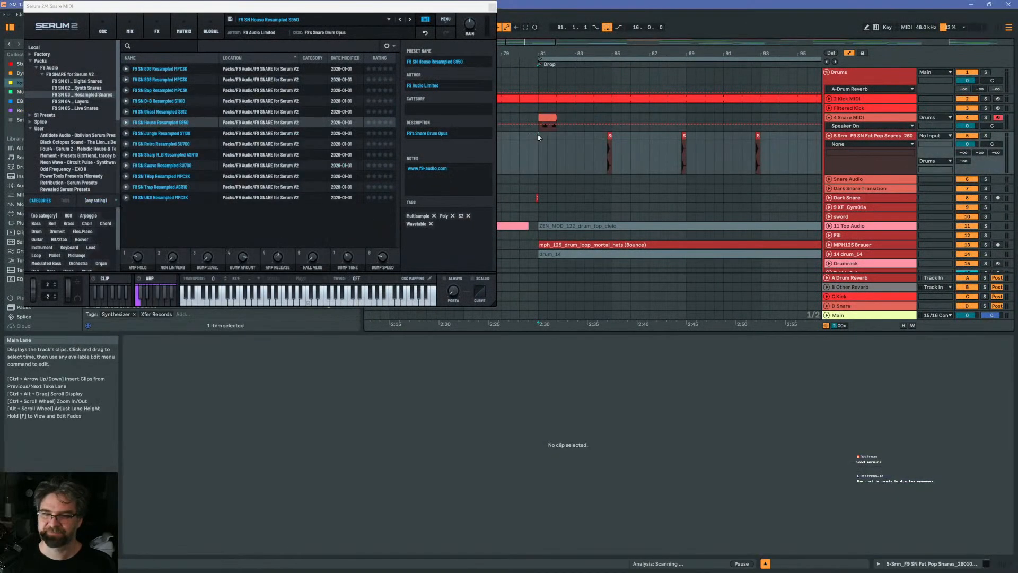
left_click_drag(556, 117, 820, 118)
left_click_drag(786, 54, 716, 45)
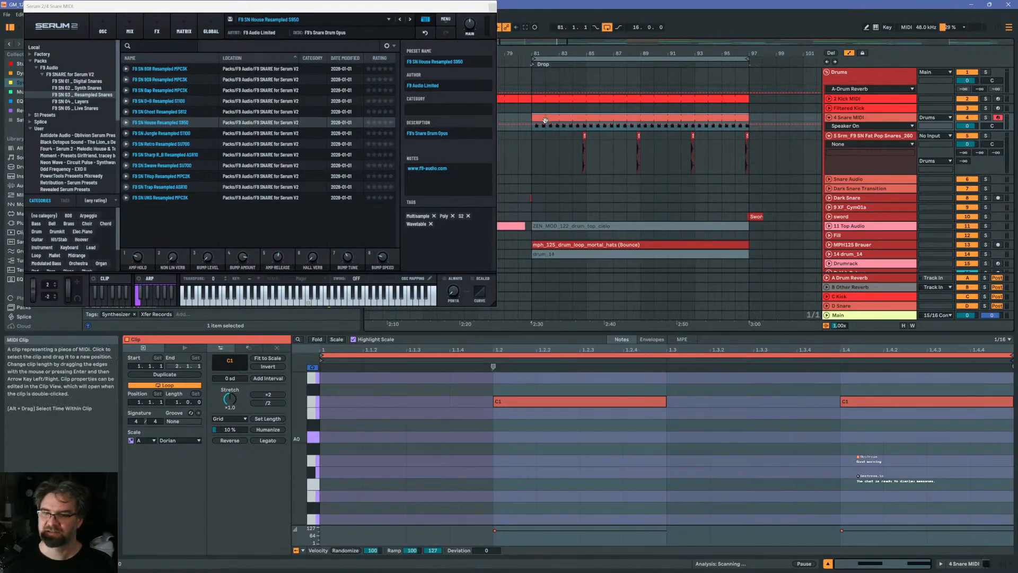
key("space")
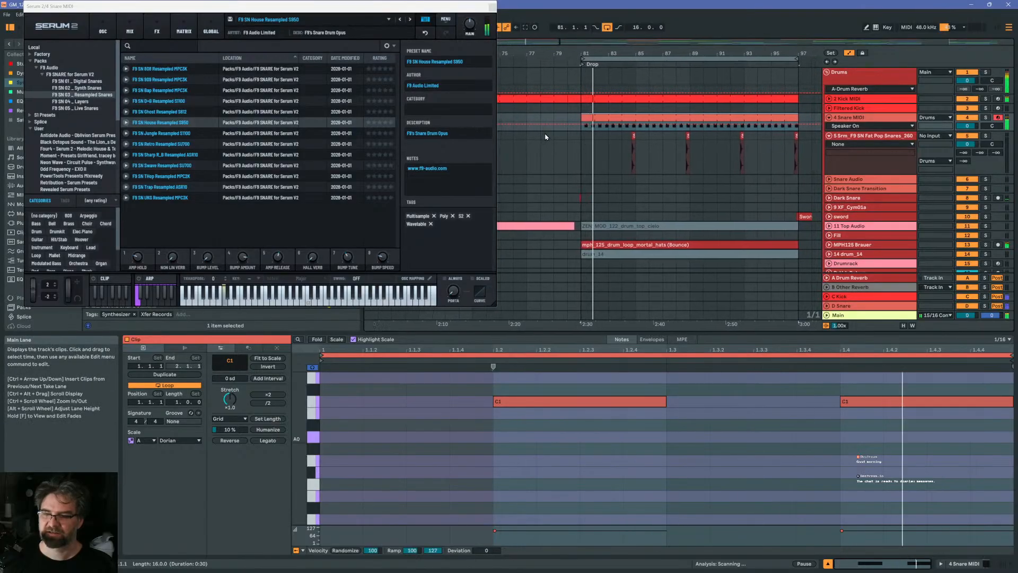
Transpose both C1 notes in the snare clip up by semitones to E1 during playback
left_click(317, 403)
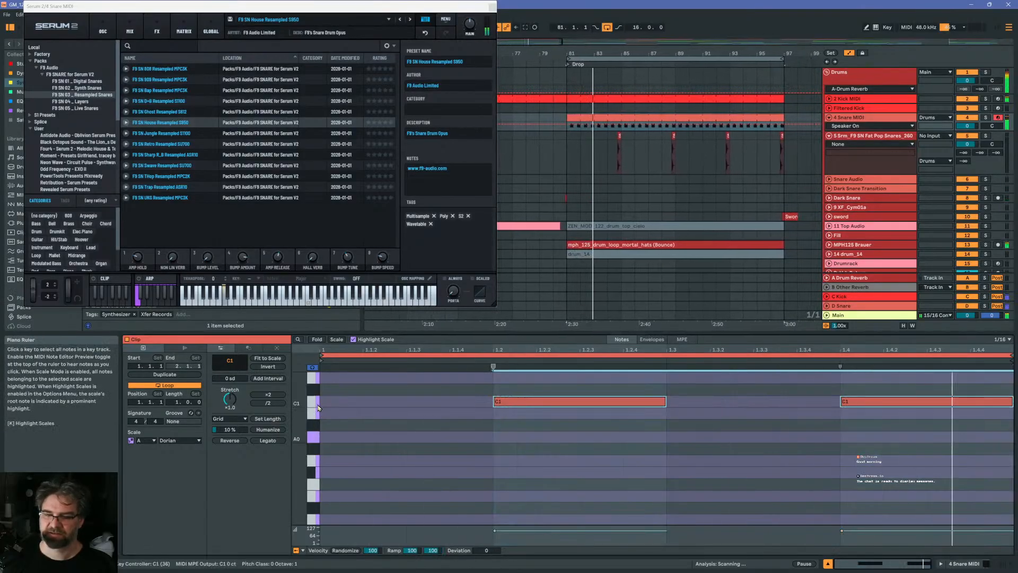
key("Up")
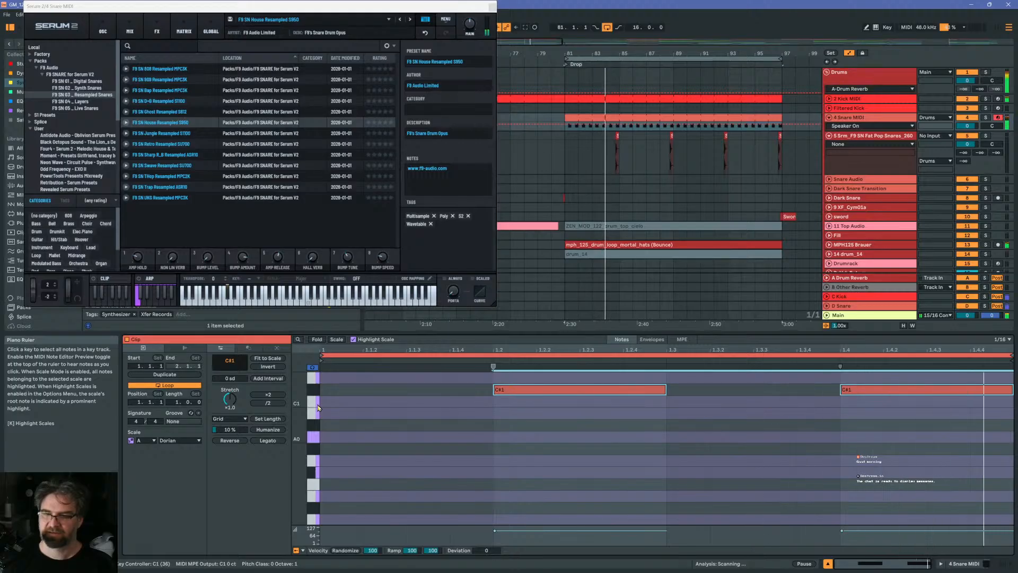
key("Up")
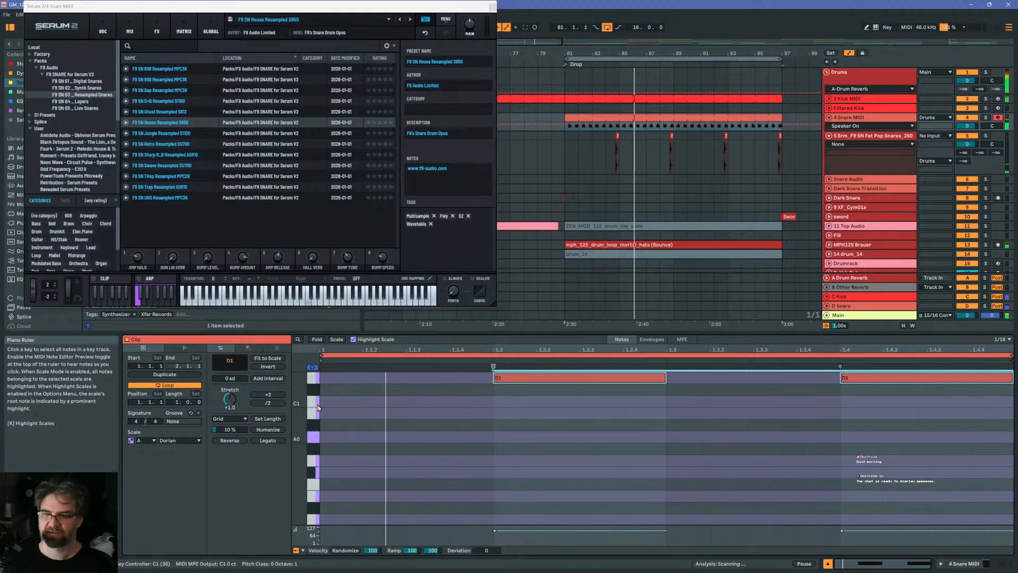
key("Up")
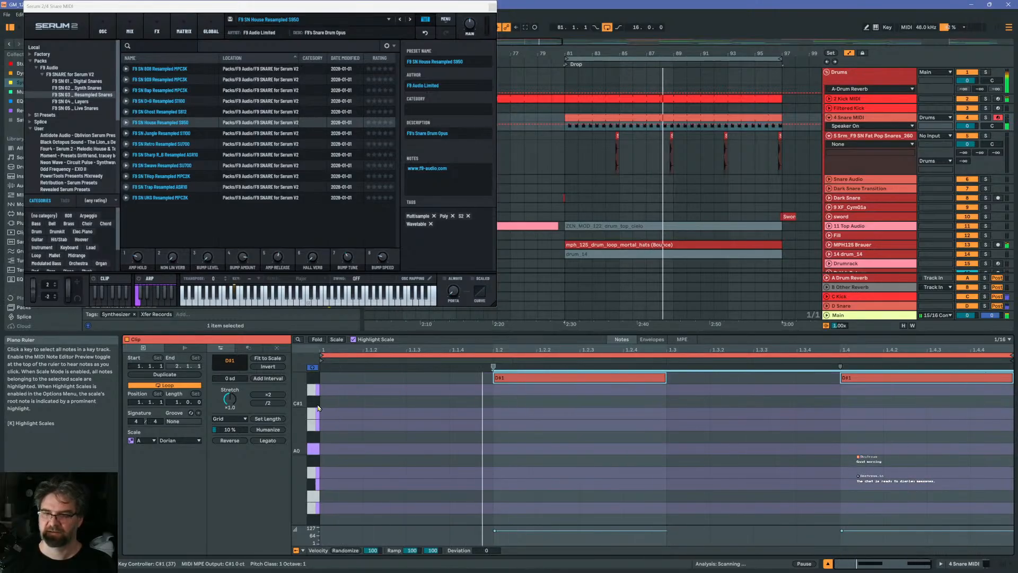
key("Up")
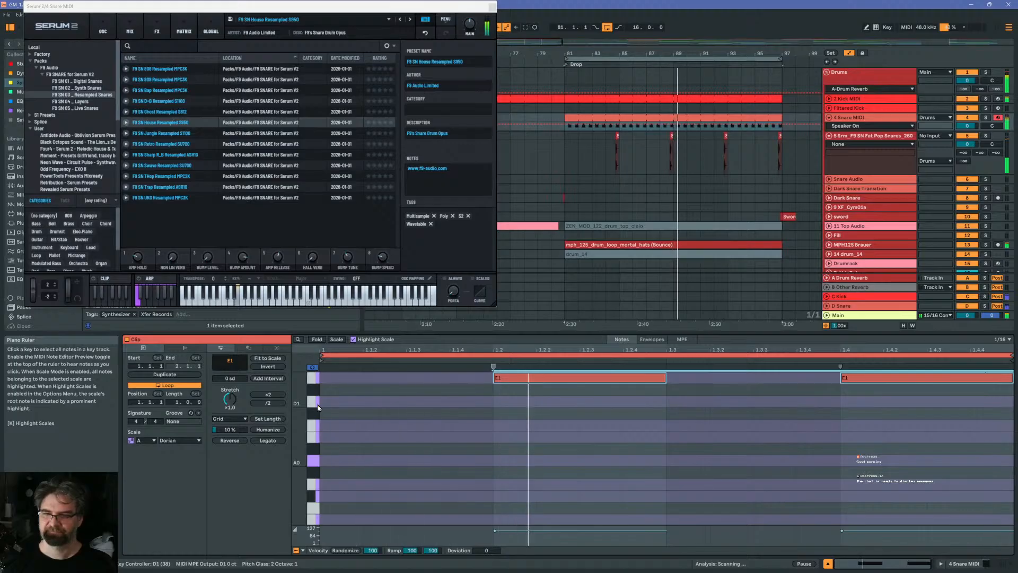
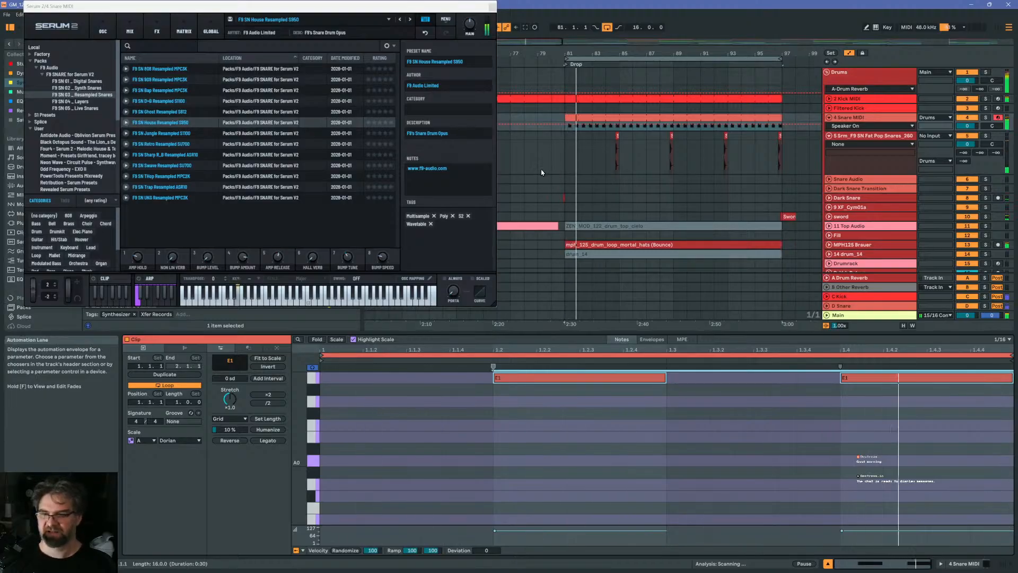
Unfold the MPH125 Brauer track and listen to its drum loop soloed, then within the full mix
left_click(610, 139)
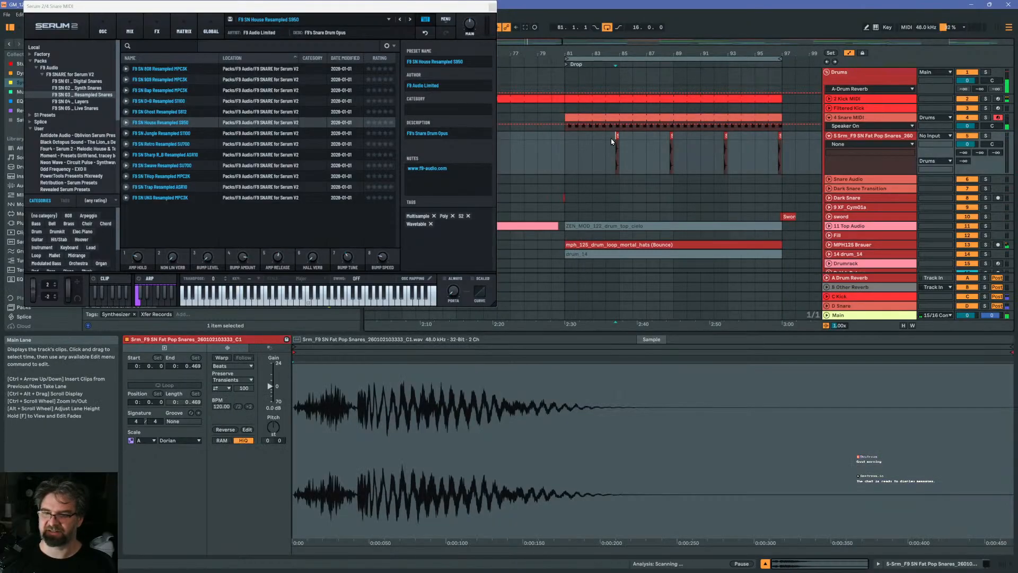
scroll(612, 146, "down", 3)
scroll(612, 154, "up", 3)
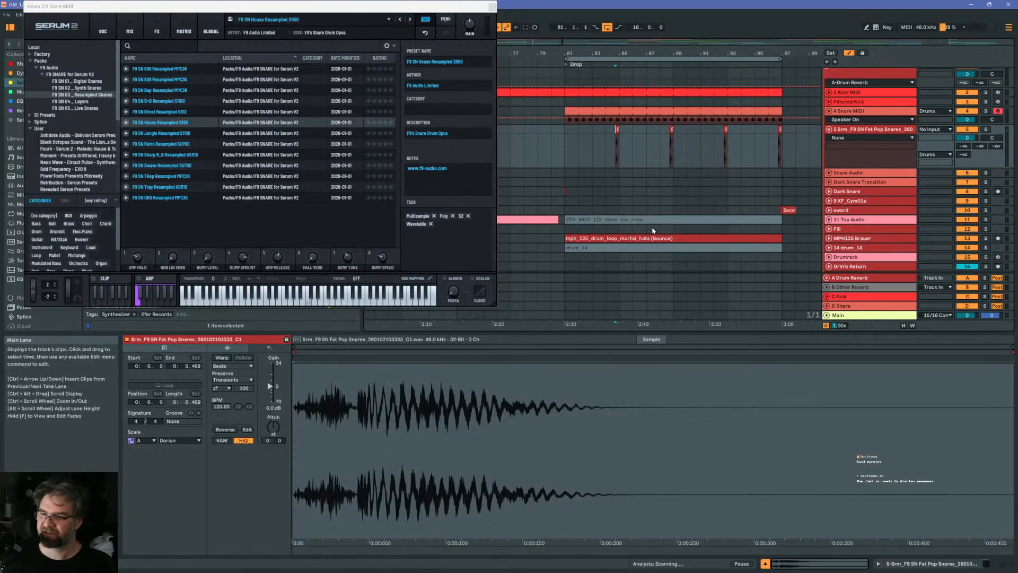
left_click(829, 238)
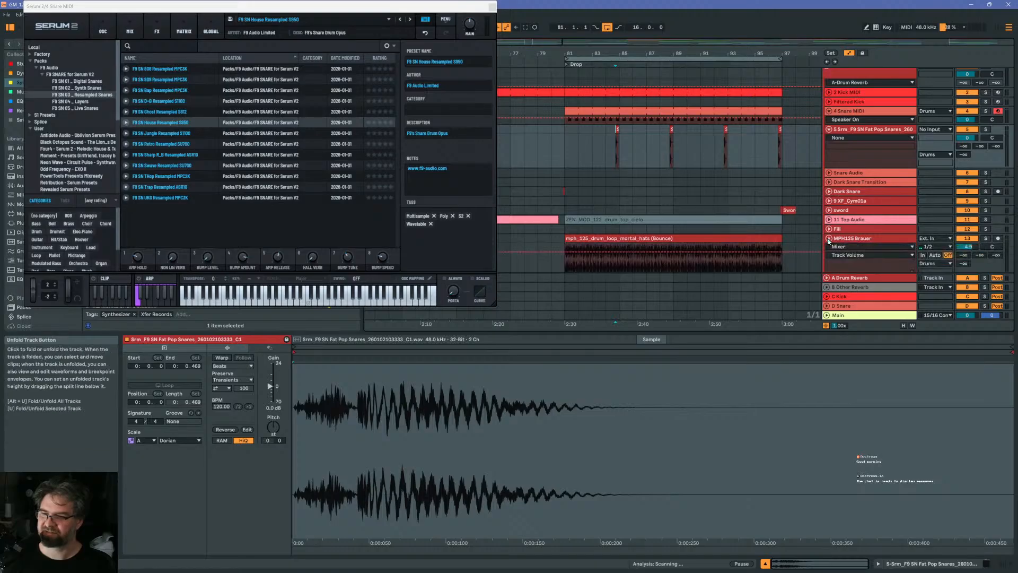
left_click(984, 238)
left_click(745, 248)
left_click(742, 237)
key("space")
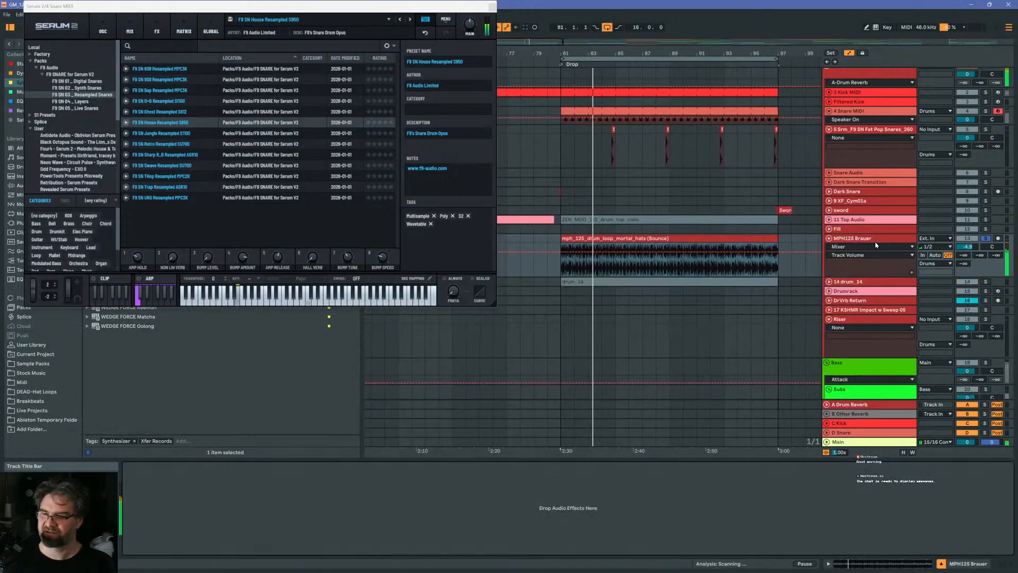
left_click(875, 239)
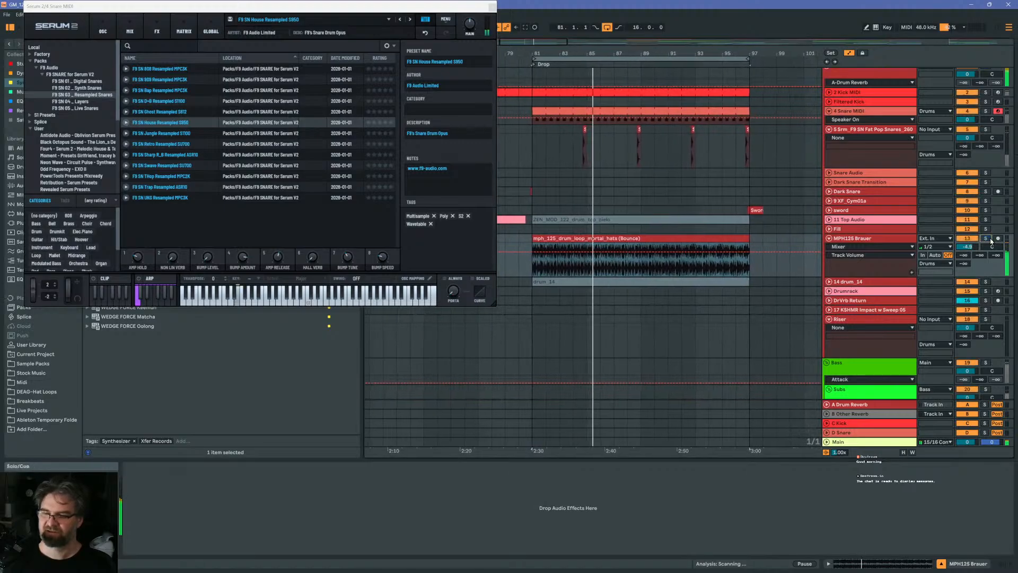
Unfold the 14 drum_14 track, reactivate its clip in the Drop, and solo the track
left_click(828, 282)
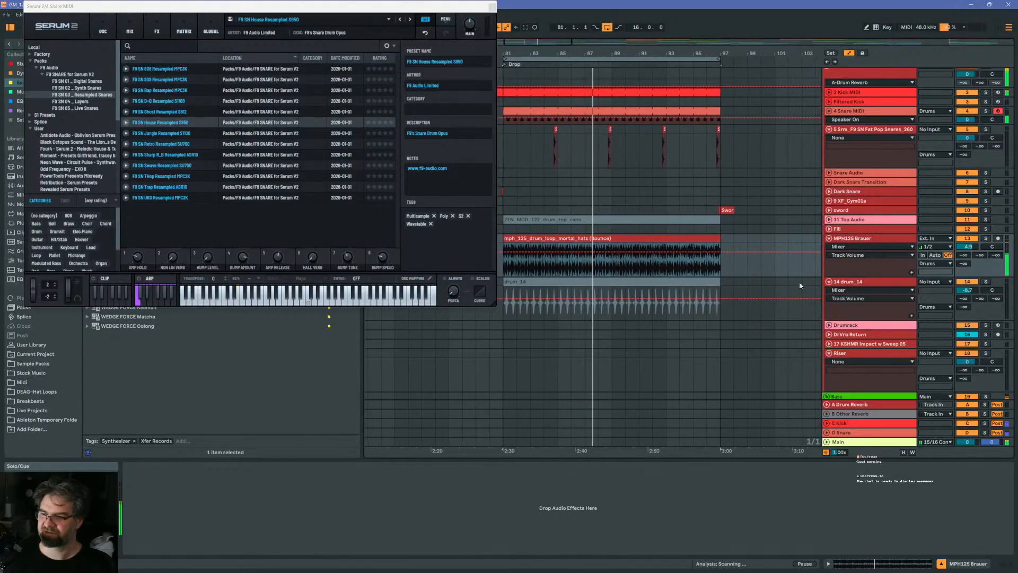
left_click(705, 282)
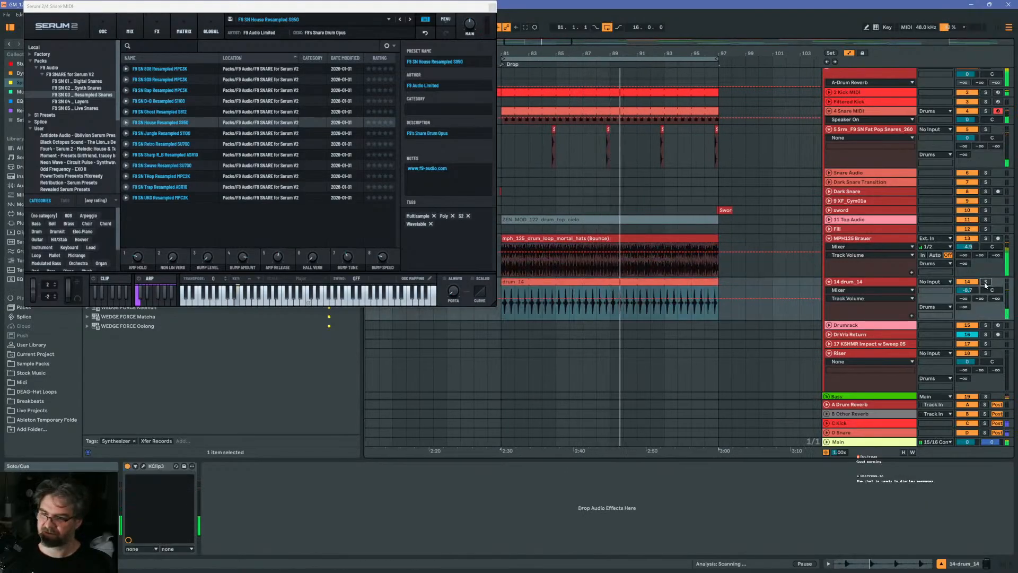
left_click(985, 282)
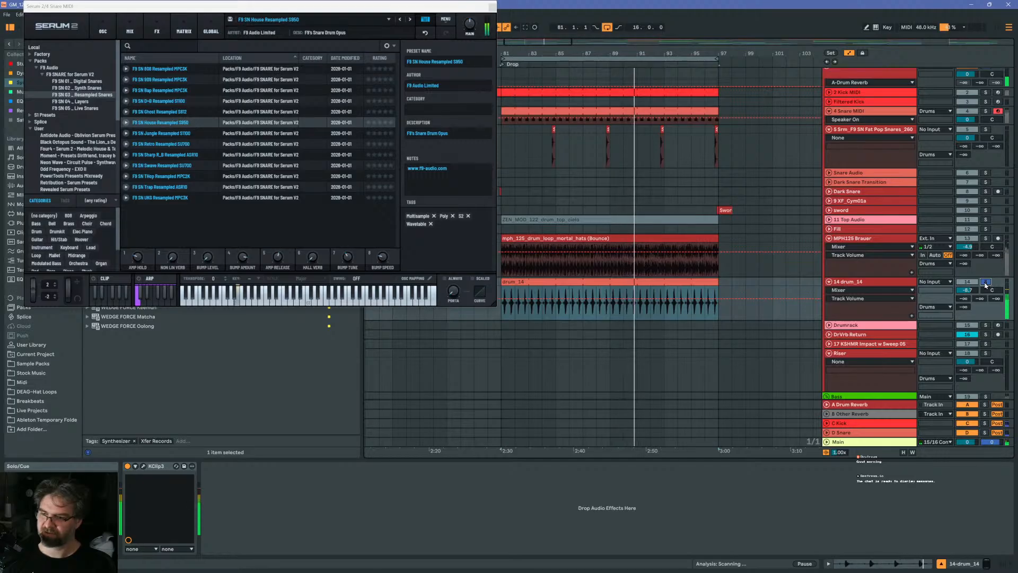
Unsolo the 14 drum_14 track and deactivate its drum loop clip in the Drop
left_click(985, 283)
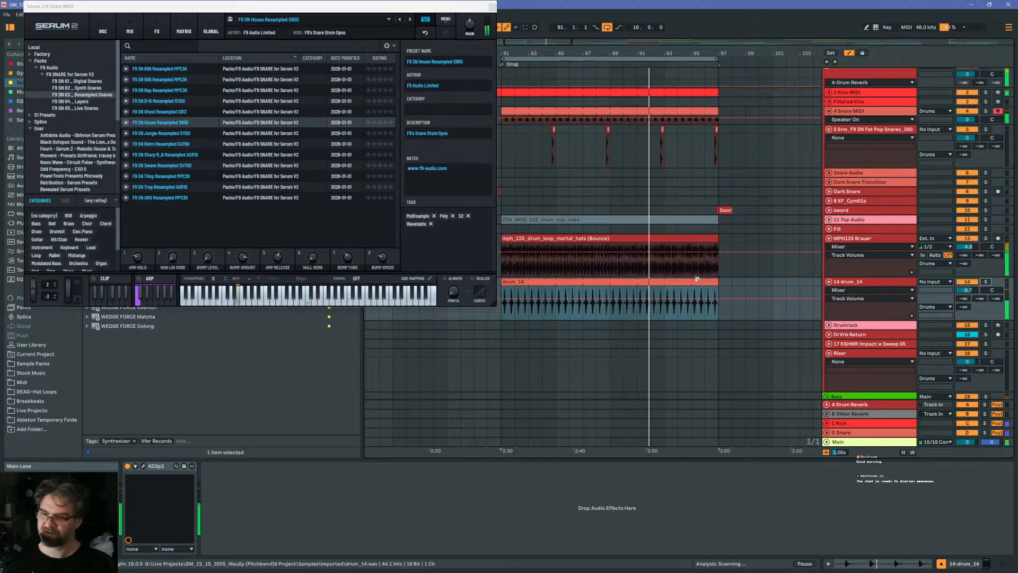
key("0")
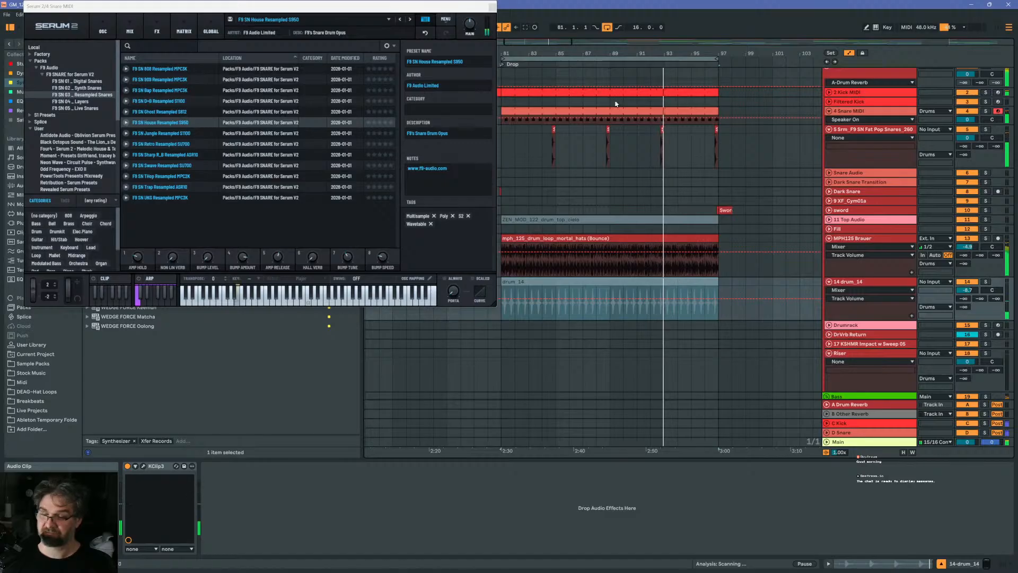
left_click_drag(618, 54, 651, 31)
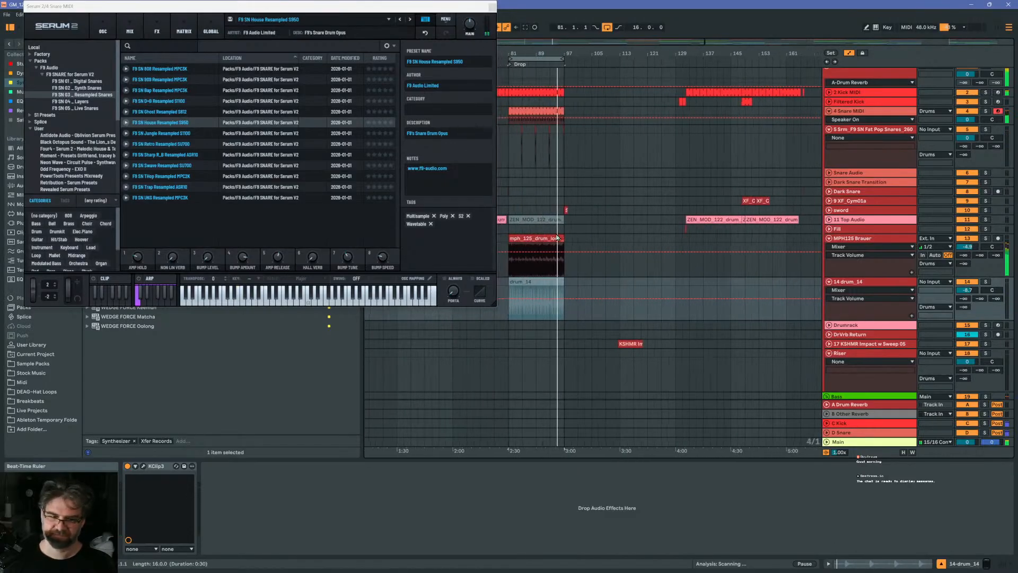
left_click(635, 291)
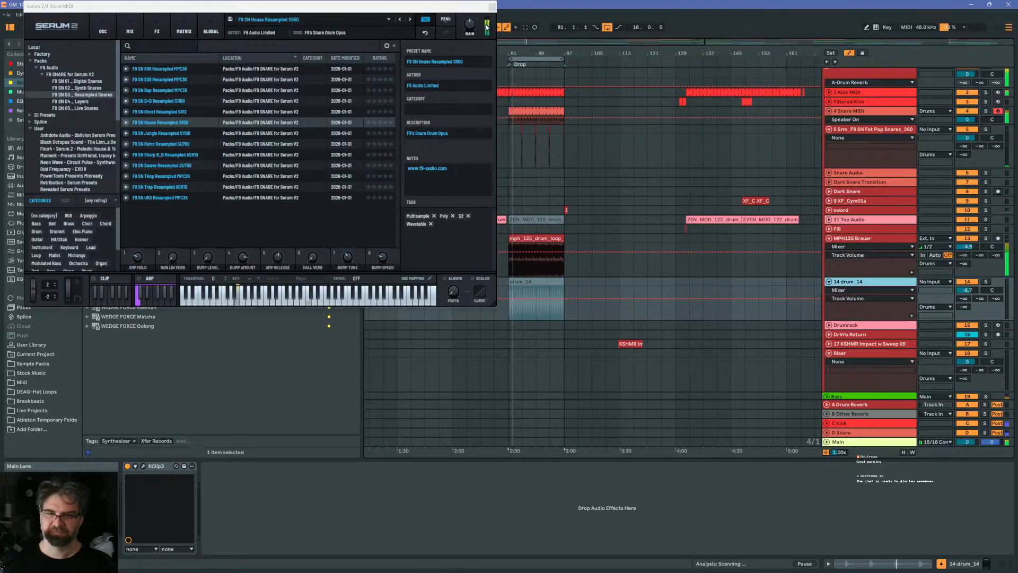
Close the Serum 2 window and rename the 4 Snare MIDI track as Snare Serum
left_click(492, 7)
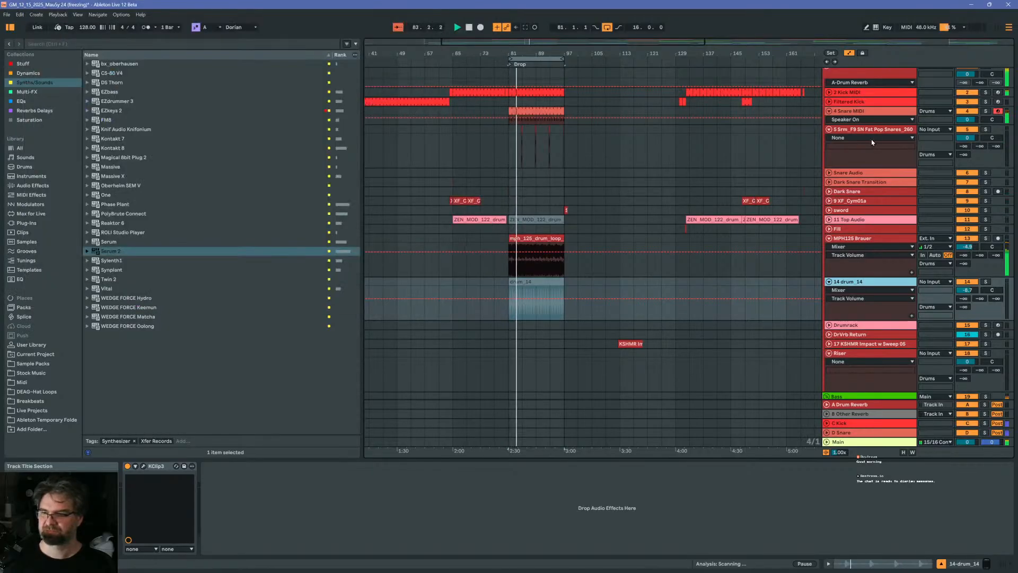
left_click(881, 130)
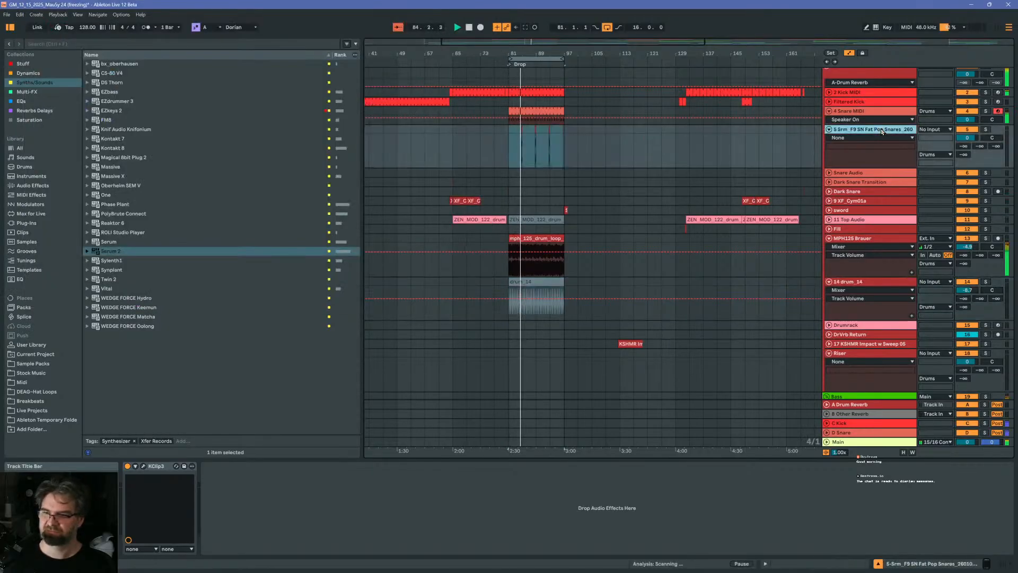
double_click(870, 111)
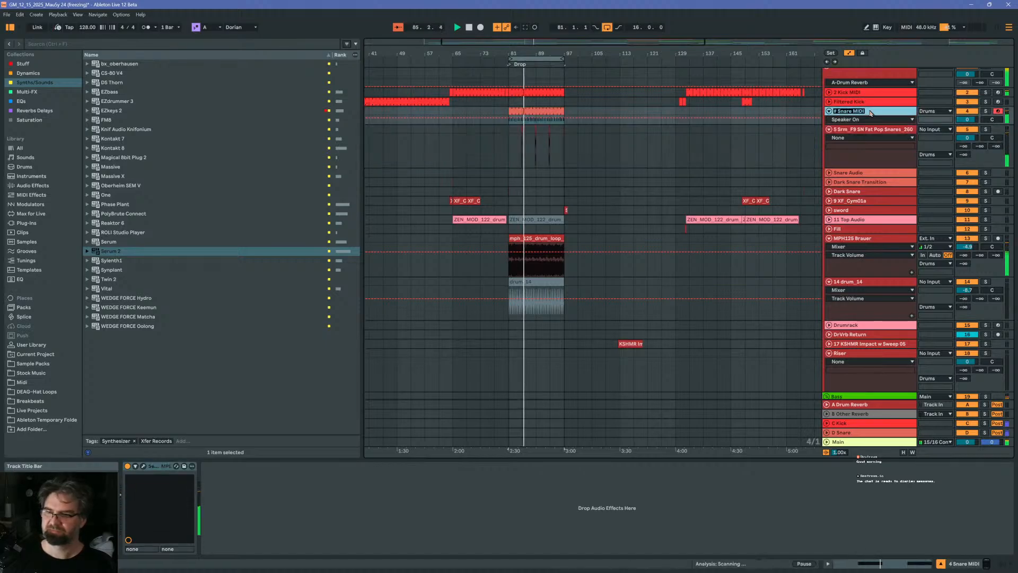
key("Right")
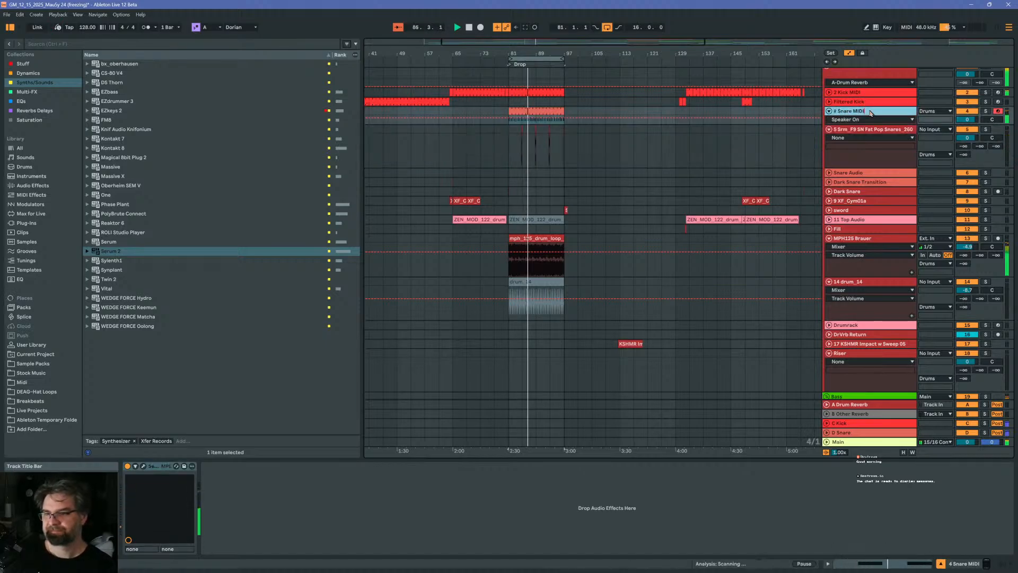
key("BackSpace")
key("BackSpace")
key("BackSpace")
key("BackSpace")
type("Serum")
key("Return")
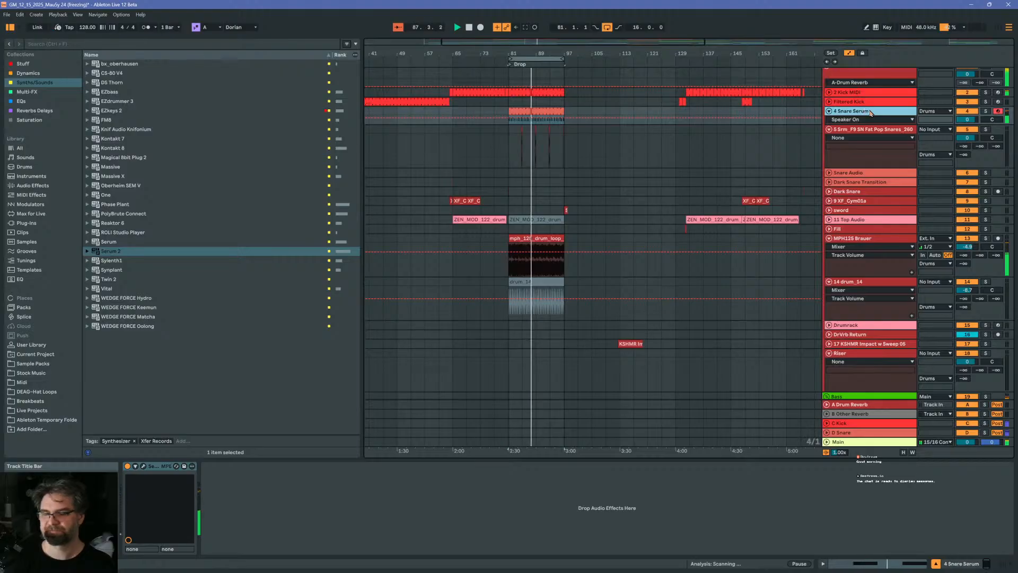
Reopen Serum 2 on the Snare Serum track, switch from the preset browser to the oscillator view, and start playback at the Drop
left_click(144, 466)
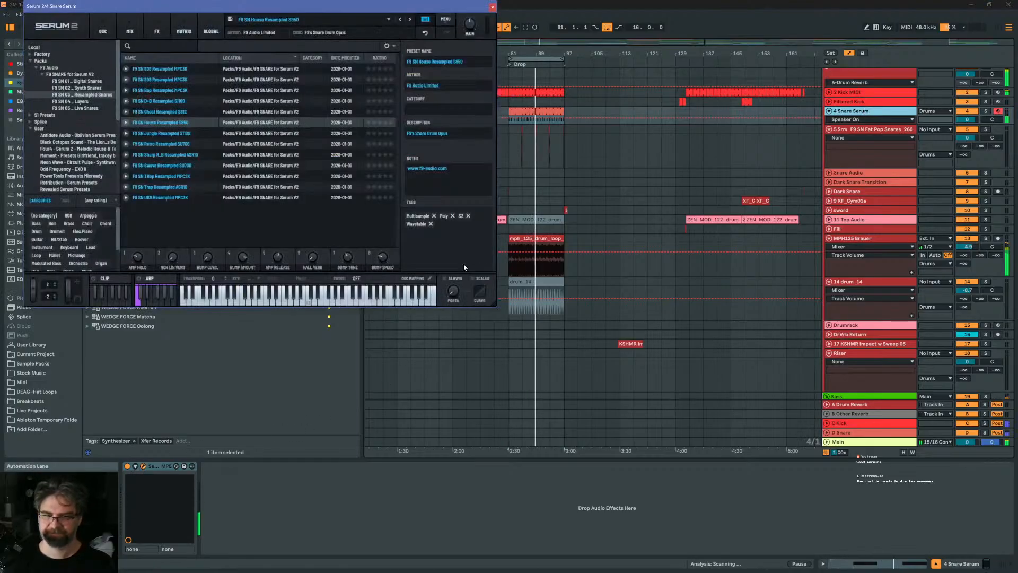
left_click(424, 20)
left_click(508, 136)
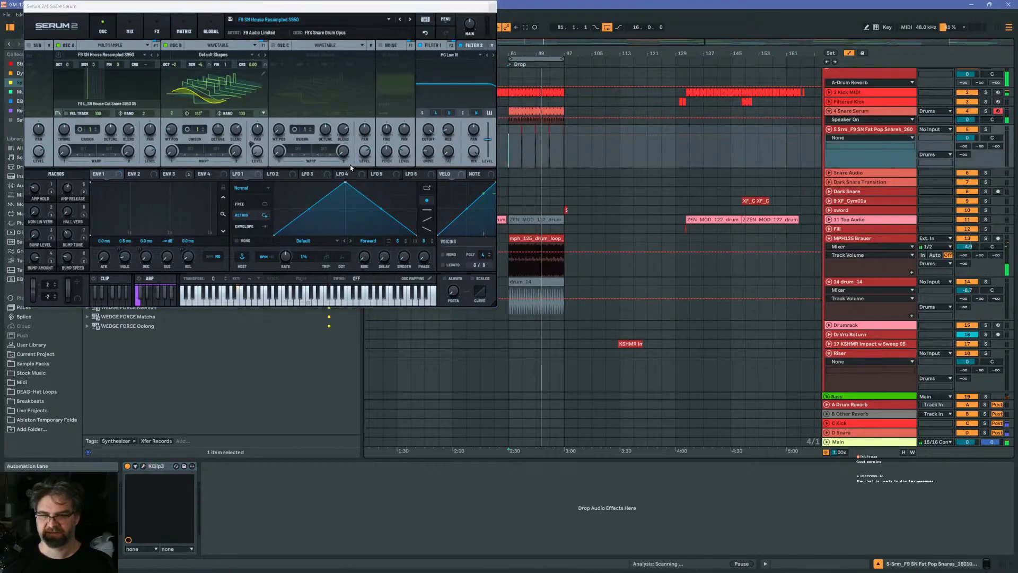
left_click(515, 118)
left_click_drag(514, 51, 594, 52)
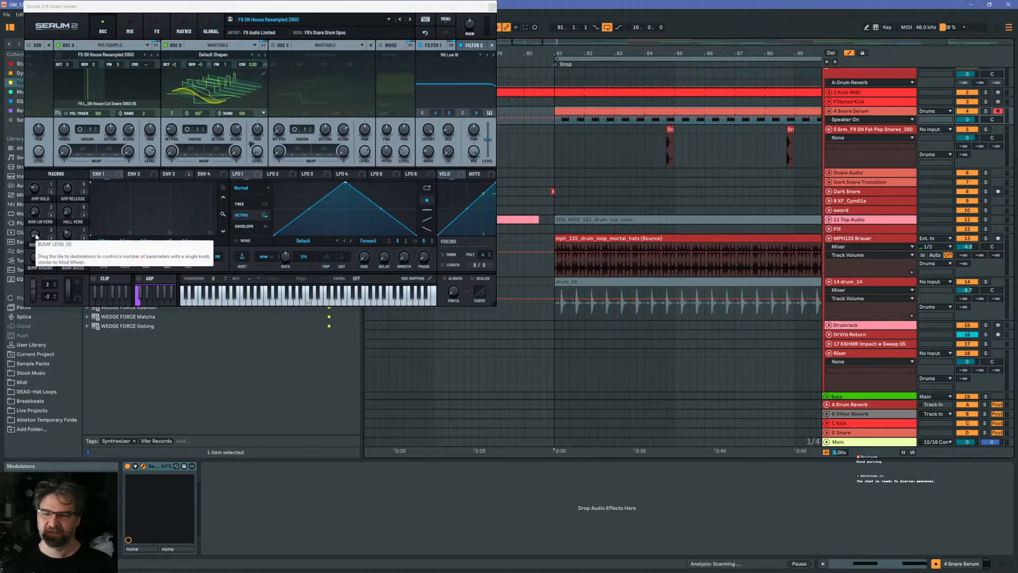
key("space")
Raise the snare's Bump Level and Bump Speed macros, then fine-tune Bump Amount, Level, Tune and Speed within the full mix
left_click_drag(36, 237, 47, 153)
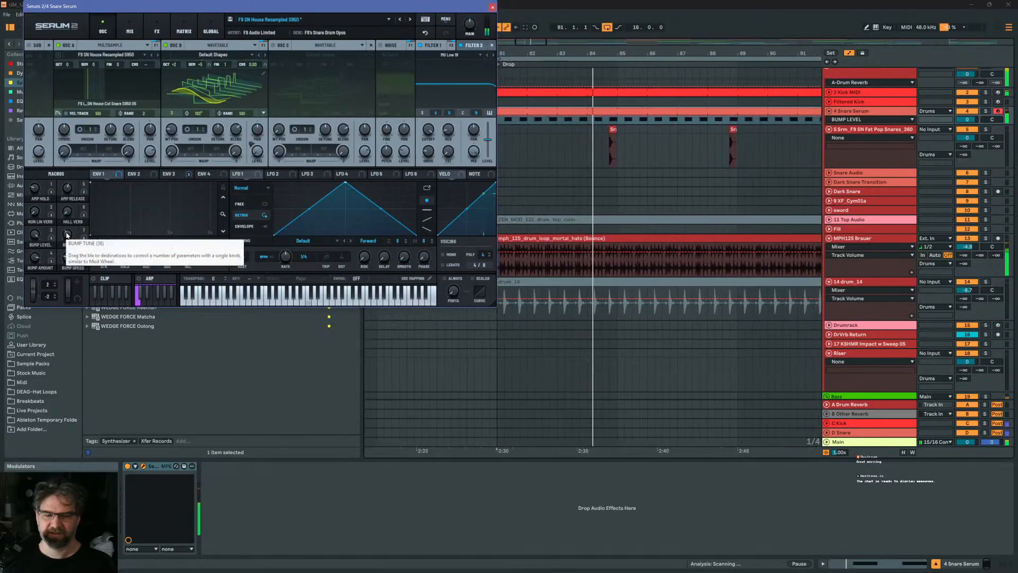
left_click(68, 256)
left_click_drag(68, 255, 79, 207)
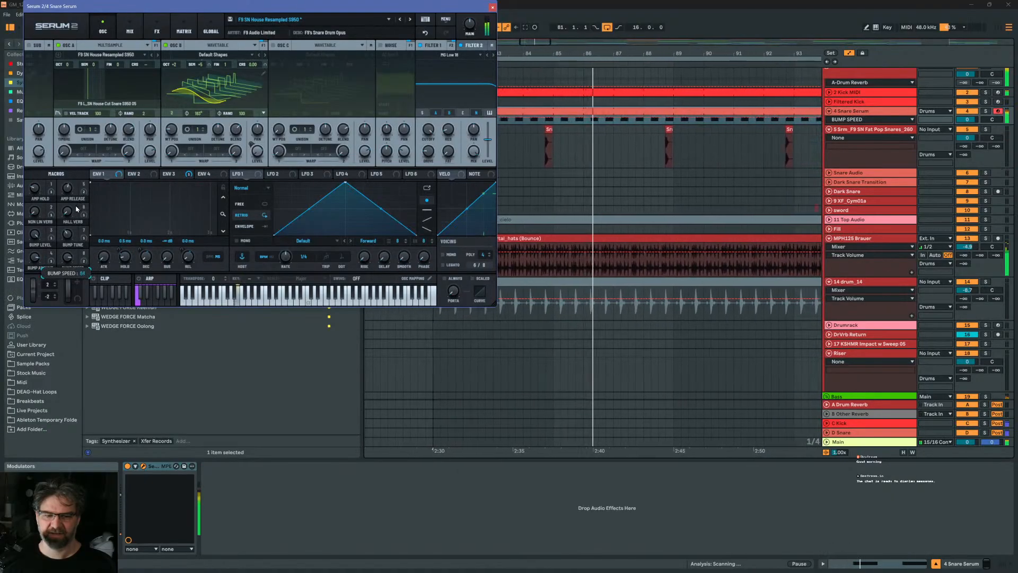
left_click(33, 265)
left_click_drag(28, 275, 29, 281)
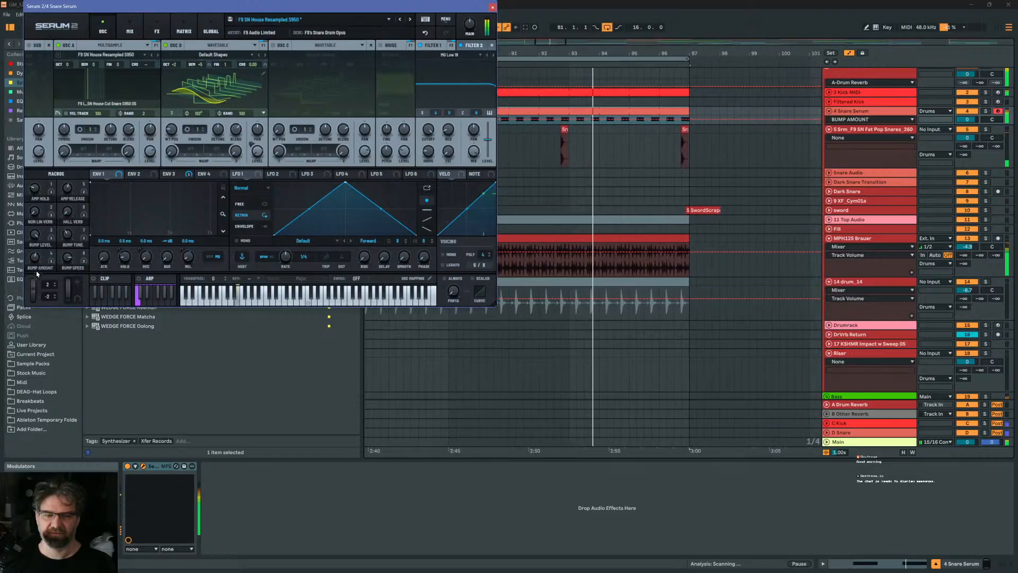
left_click_drag(34, 235, 35, 238)
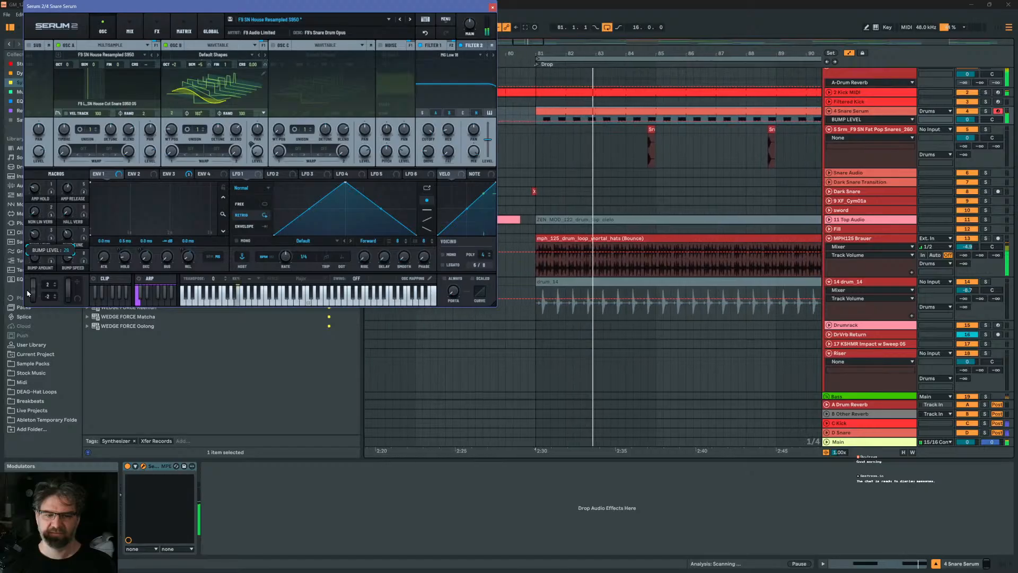
left_click(68, 234)
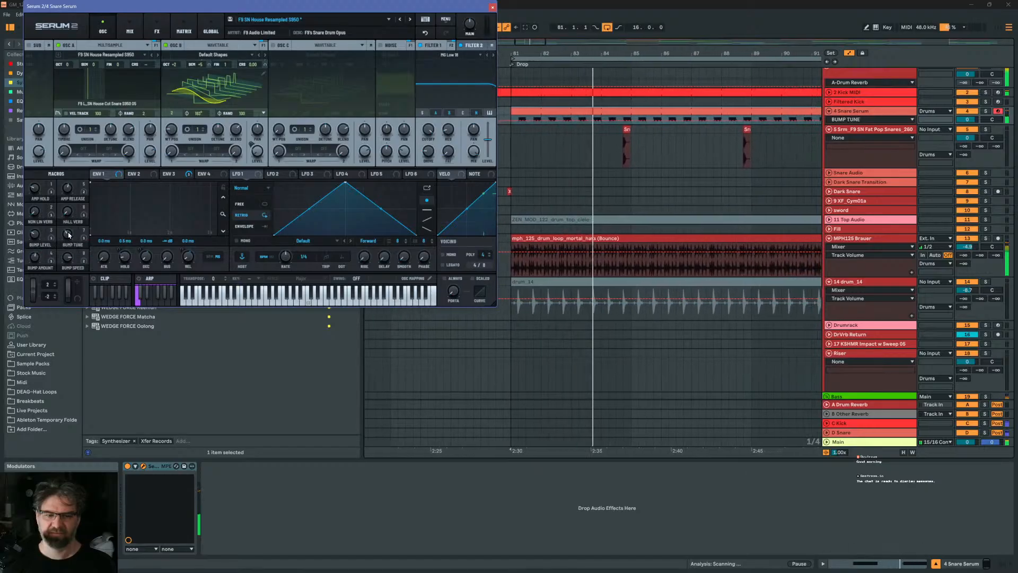
left_click(68, 259)
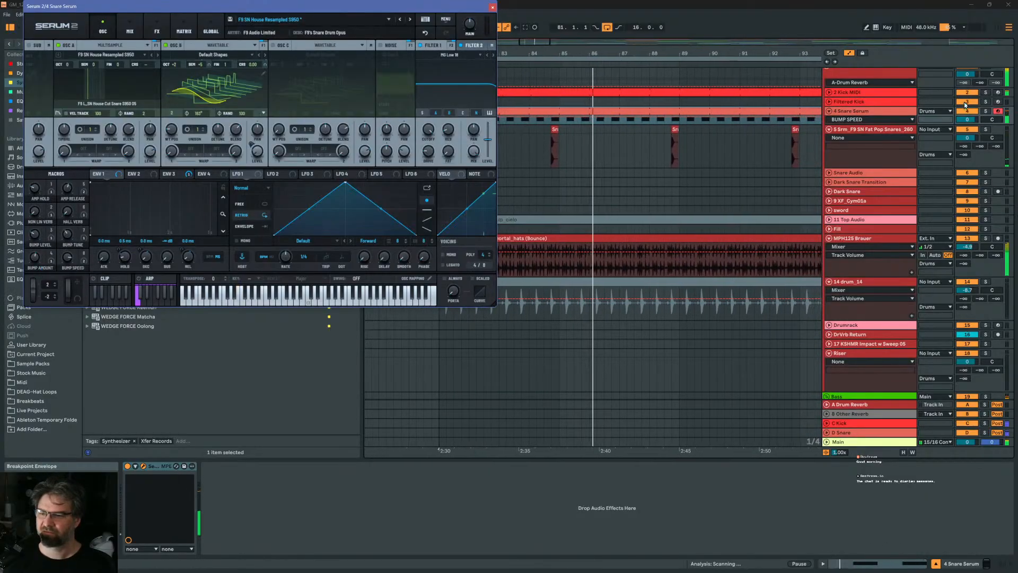
Solo the Snare Serum track and readjust its Bump Amount, Bump Level, Bump Tune and Bump Speed macros
left_click(985, 111)
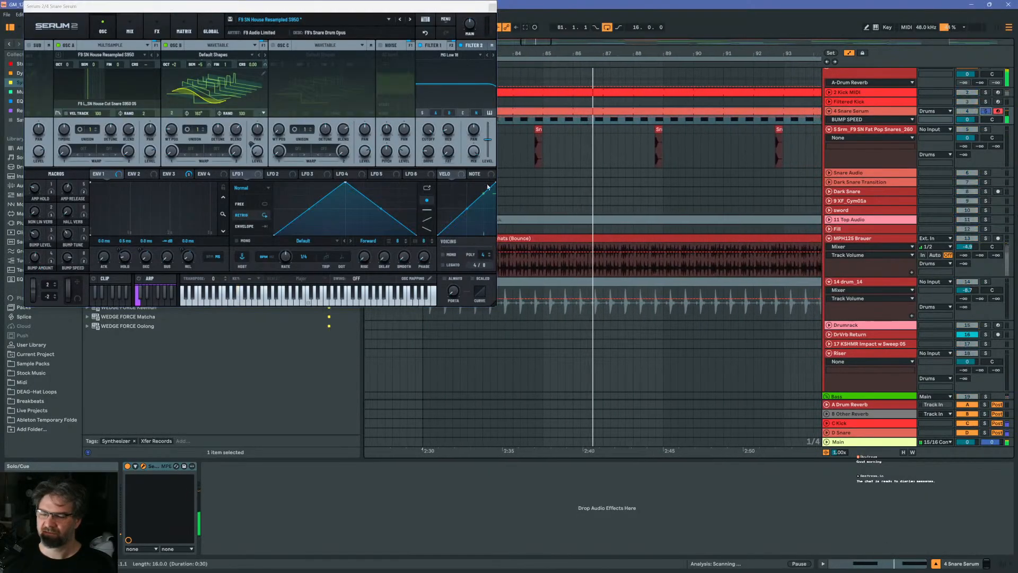
left_click(35, 260)
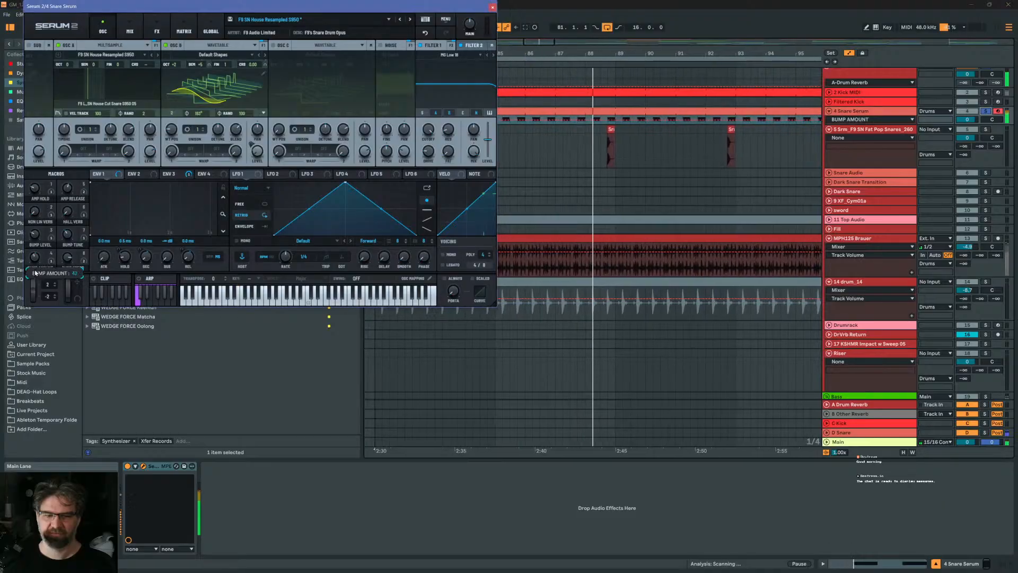
left_click_drag(34, 284, 44, 249)
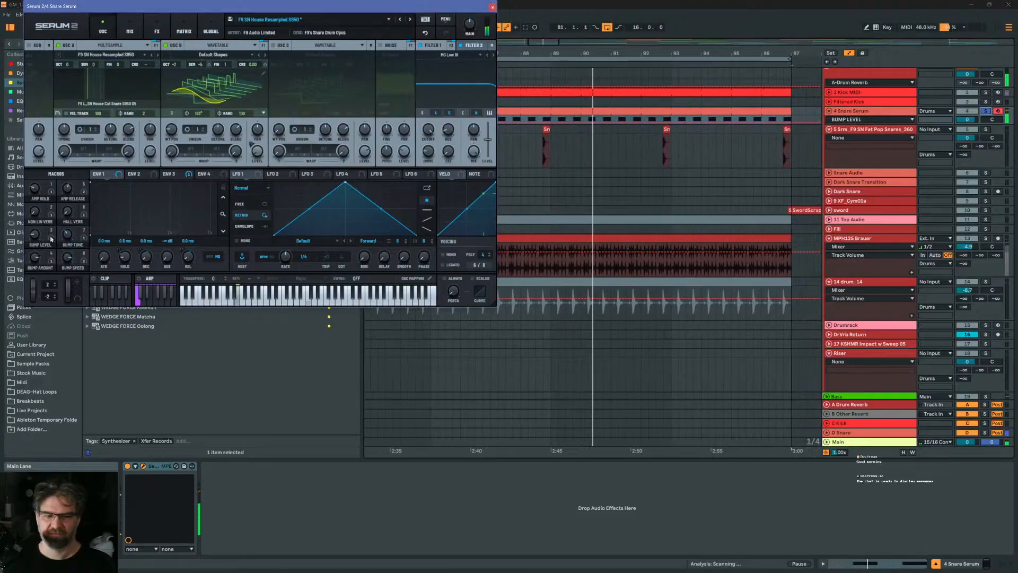
left_click(68, 237)
left_click(68, 257)
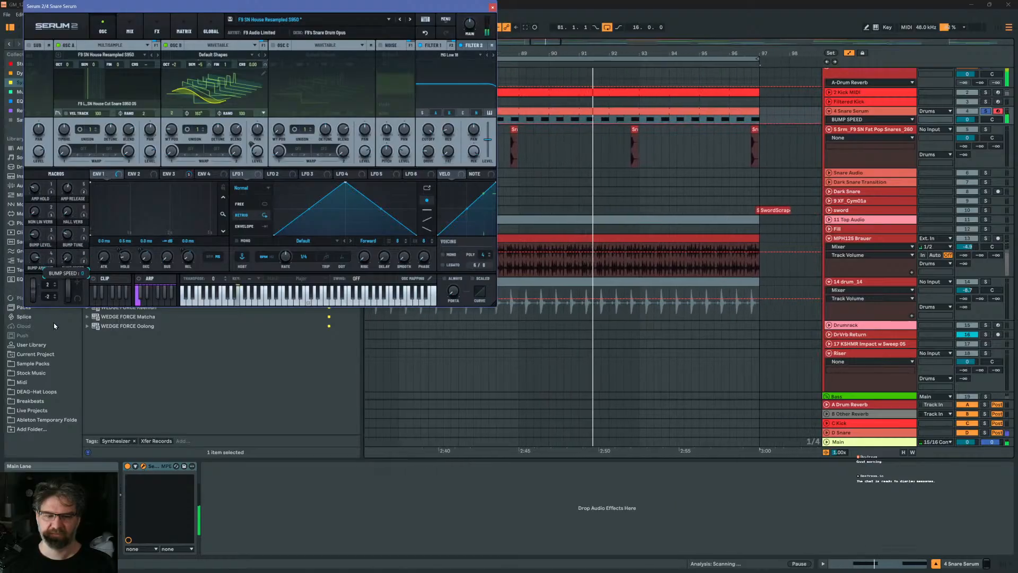
left_click_drag(54, 325, 56, 316)
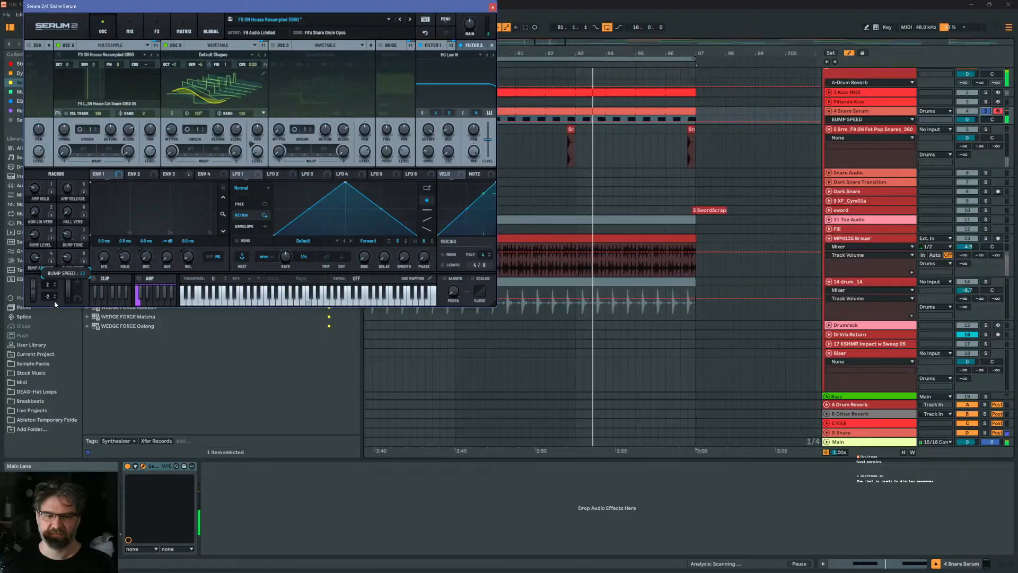
left_click_drag(54, 303, 56, 297)
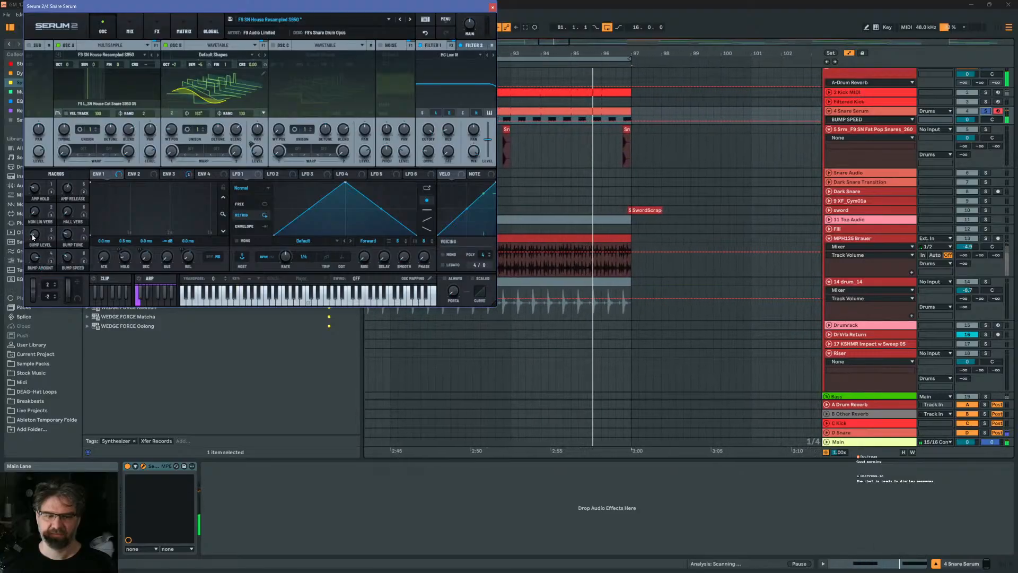
left_click_drag(68, 257, 73, 204)
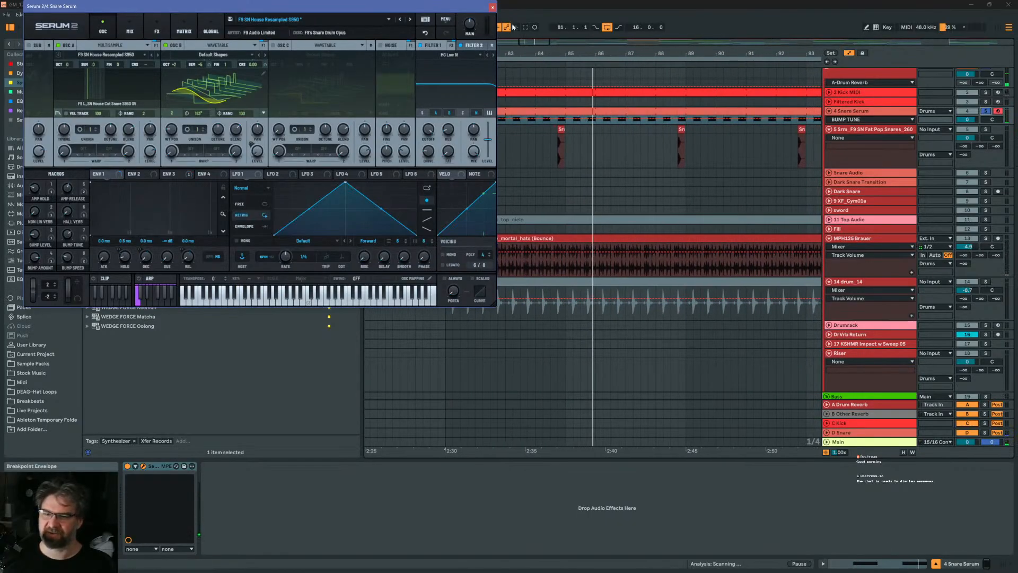
Move the Serum 2 window aside, add EQ Eight after Serum, expand its spectrum display, and play the soloed snare
left_click_drag(477, 10, 897, 287)
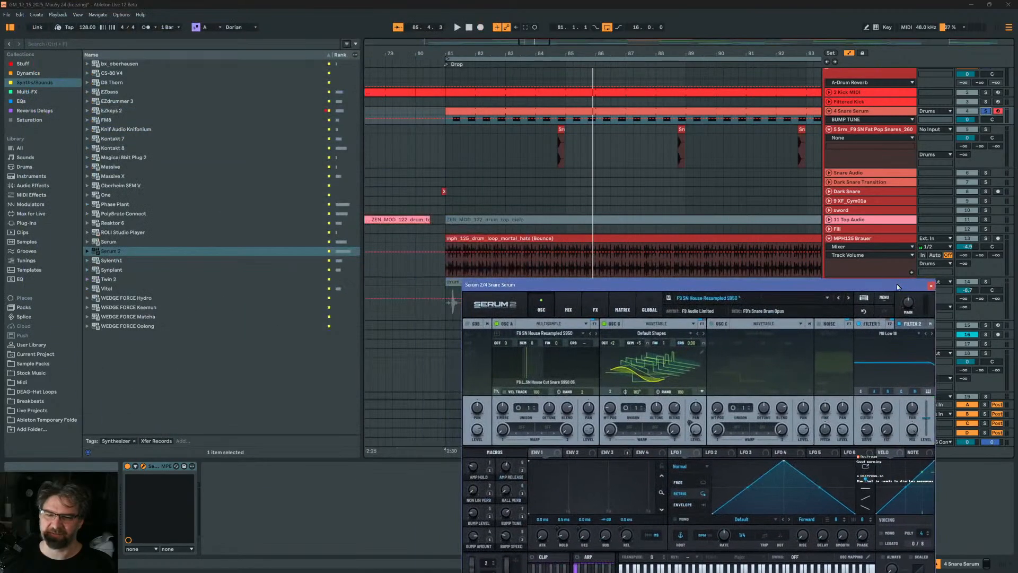
left_click(26, 185)
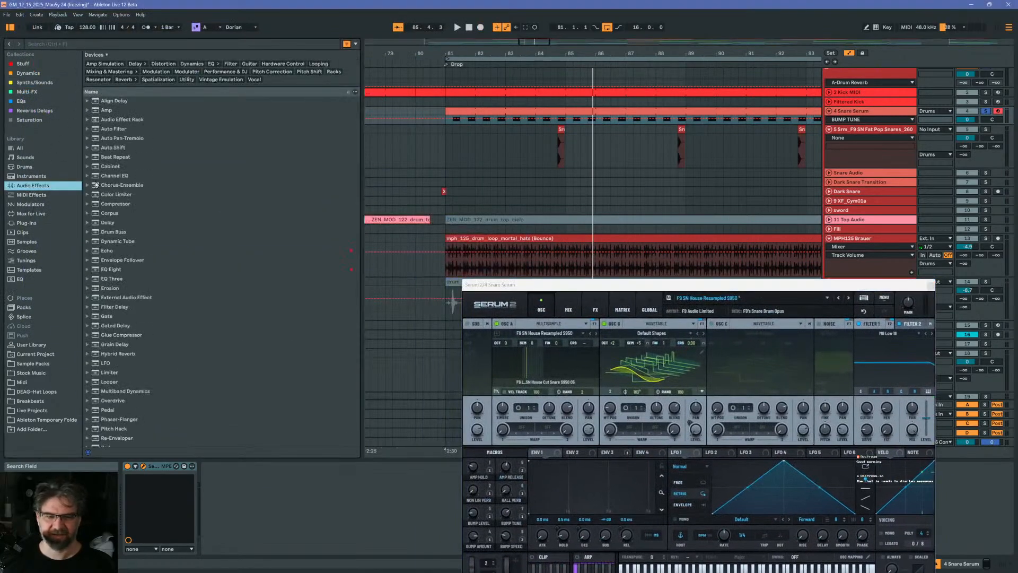
mouse_move(99, 272)
left_mouse_down()
mouse_move(258, 452)
mouse_move(271, 514)
left_mouse_up()
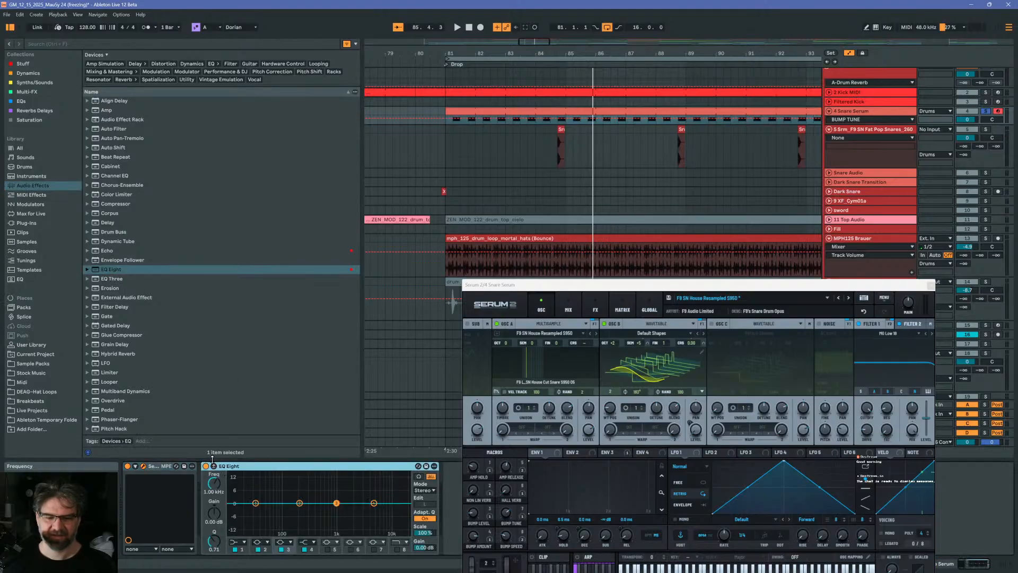
left_click(215, 467)
key("space")
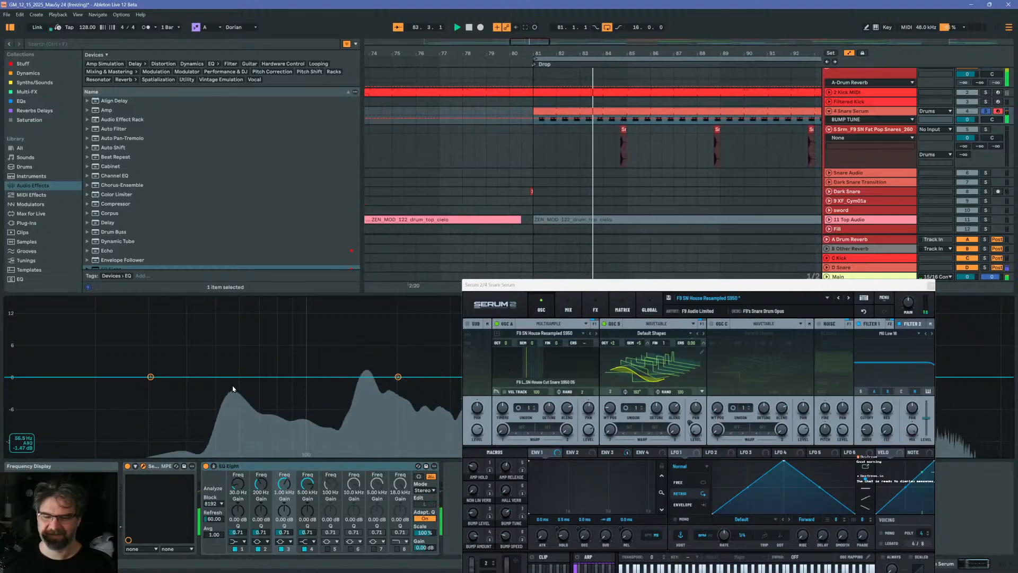
Readjust the soloed snare's Bump Tune, Bump Amount, Bump Speed and Bump Level macros against the EQ Eight spectrum
mouse_move(505, 513)
left_mouse_down()
mouse_move(514, 475)
mouse_move(507, 502)
left_mouse_up()
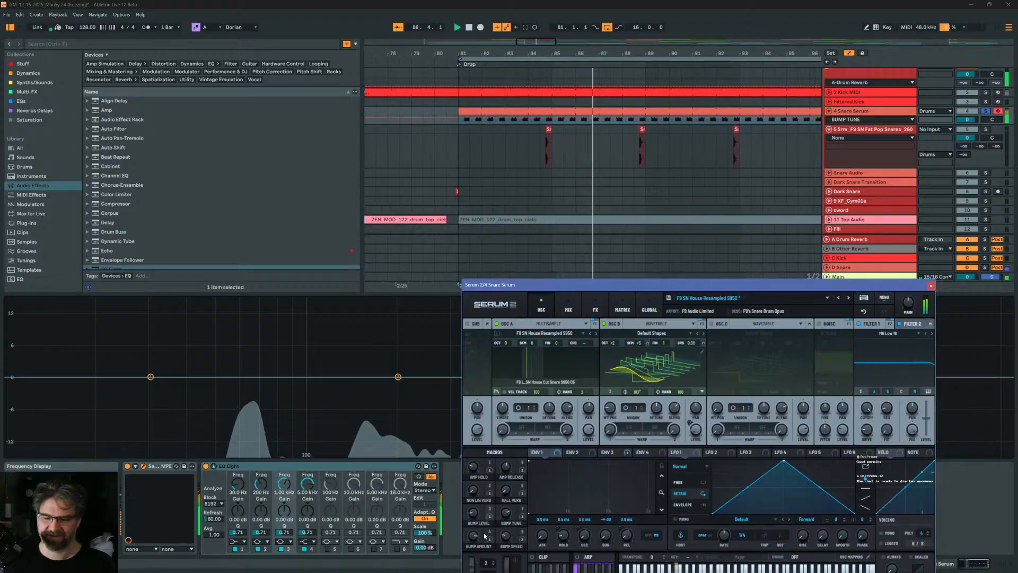
left_click_drag(474, 533, 476, 498)
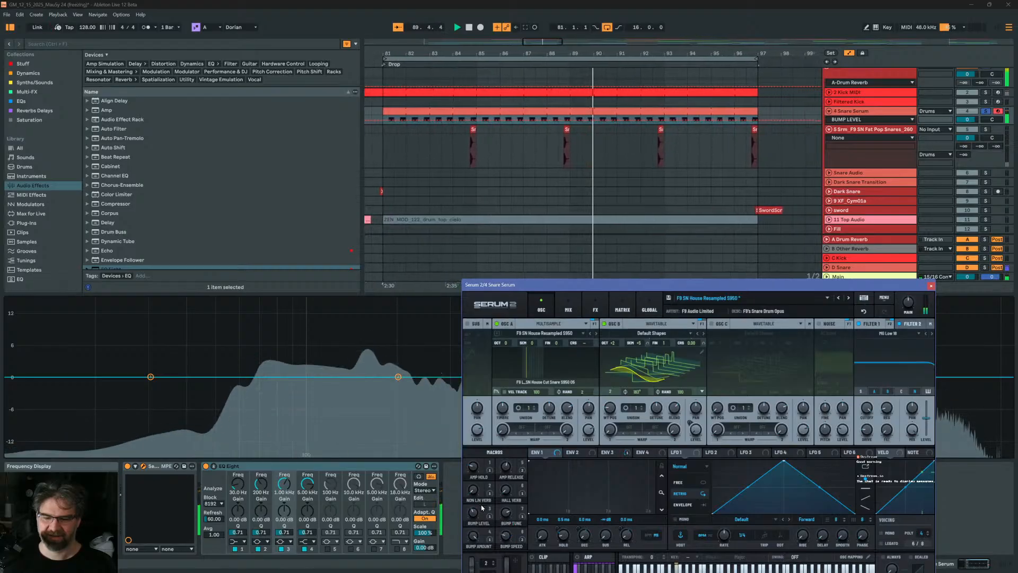
left_click_drag(506, 533, 508, 521)
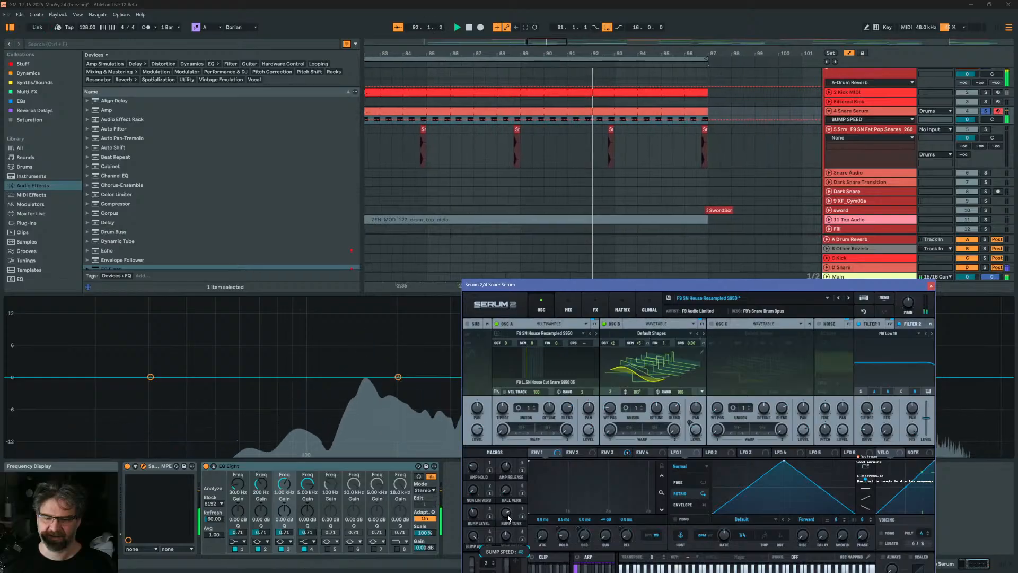
left_click_drag(507, 518, 507, 526)
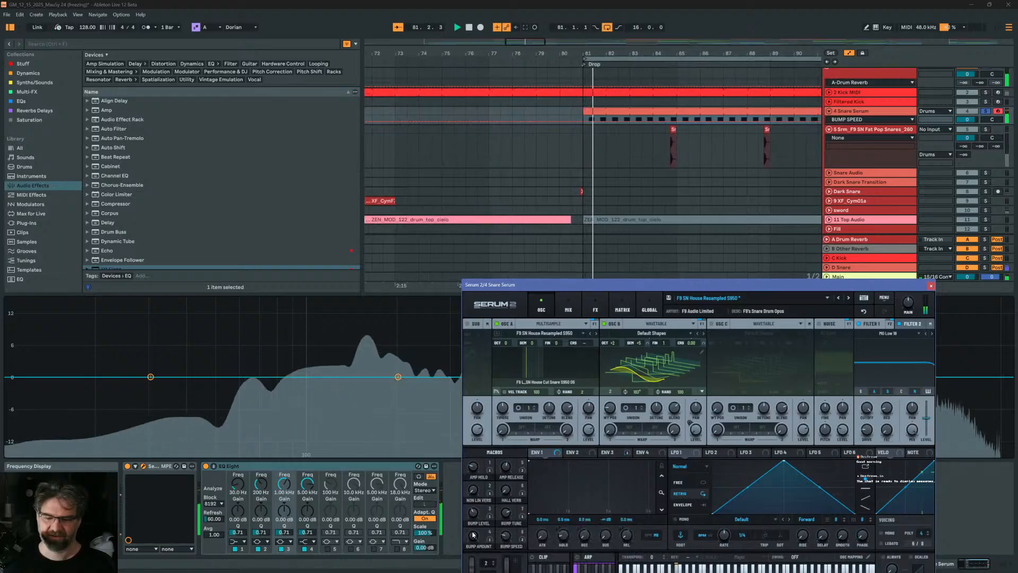
left_click_drag(473, 536, 473, 539)
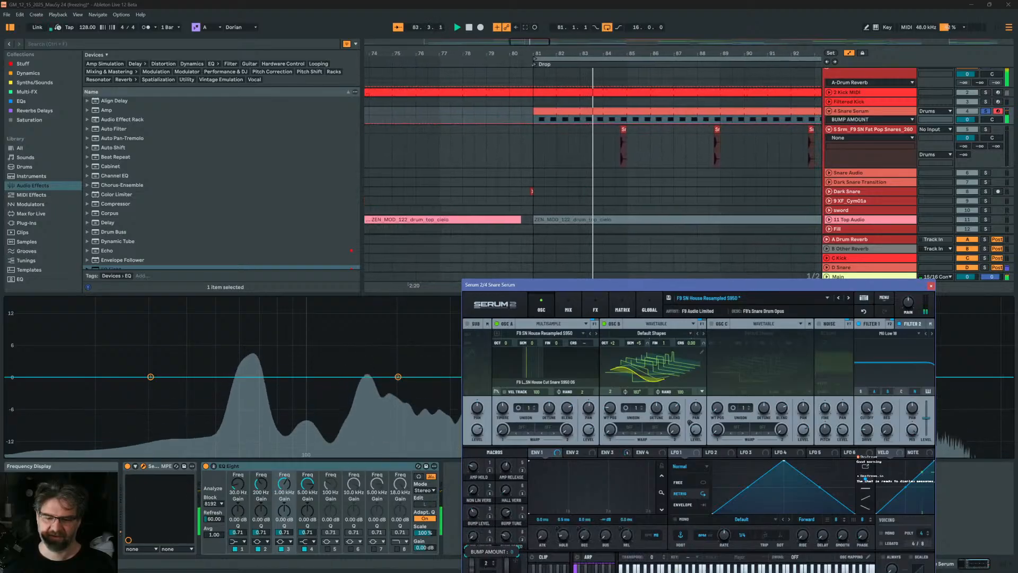
left_click(472, 512)
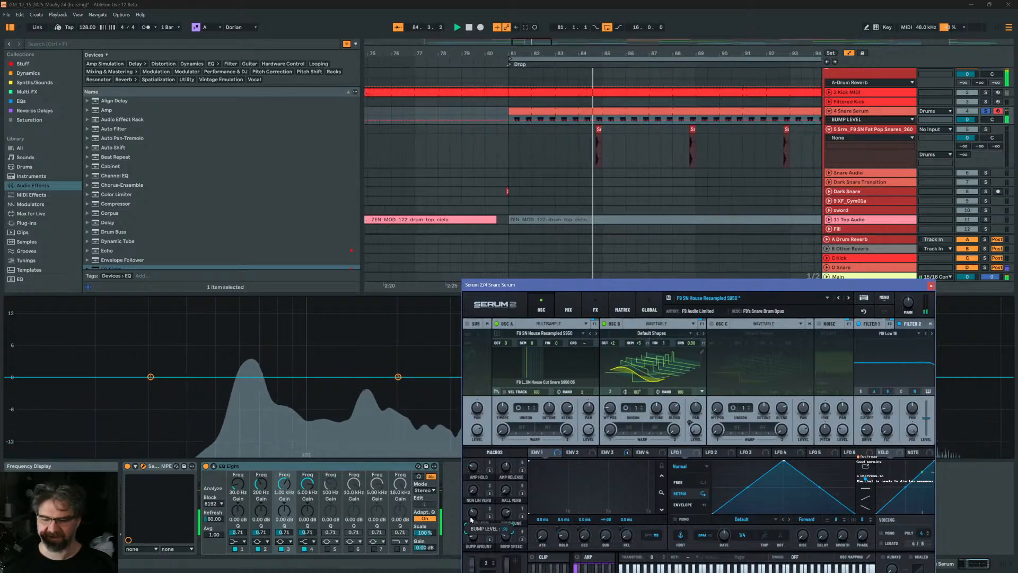
Adjust the snare's Non Lin Verb and Hall Verb macros, unsolo the track, and fine-tune Non Lin Verb within the full mix
left_click(475, 488)
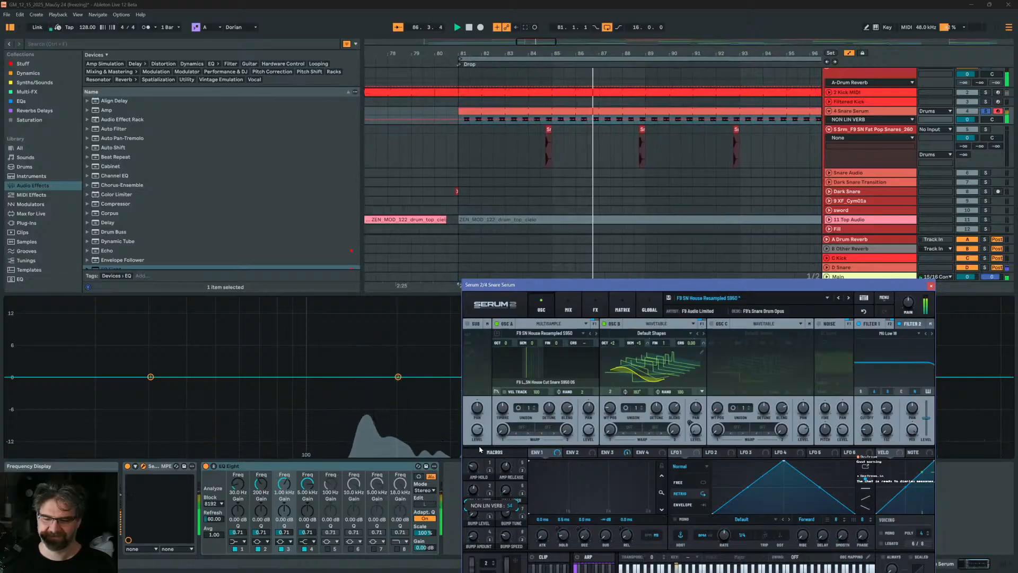
mouse_move(483, 443)
left_mouse_down()
mouse_move(476, 460)
mouse_move(506, 465)
mouse_move(505, 439)
mouse_move(495, 452)
left_mouse_up()
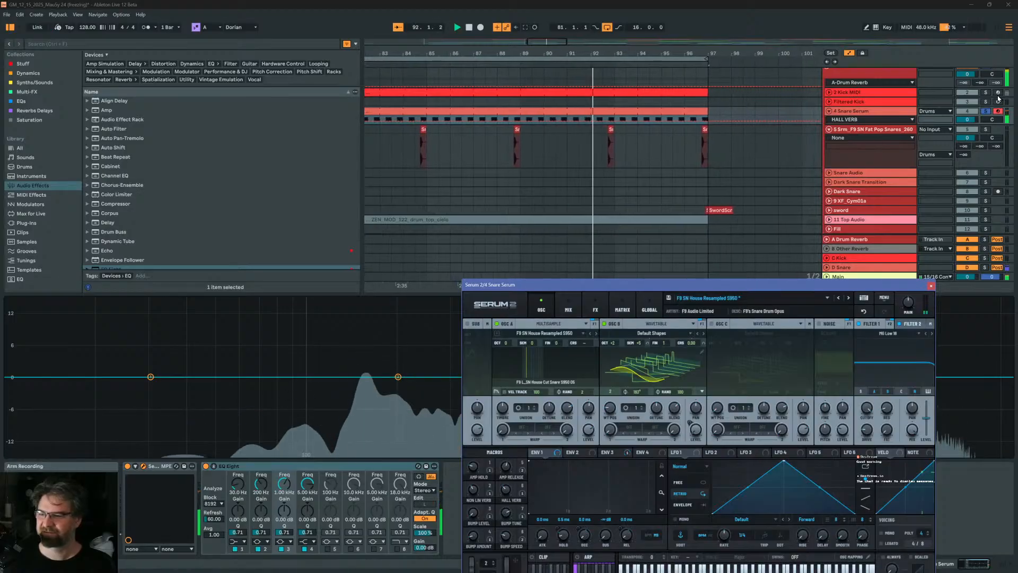
left_click(985, 112)
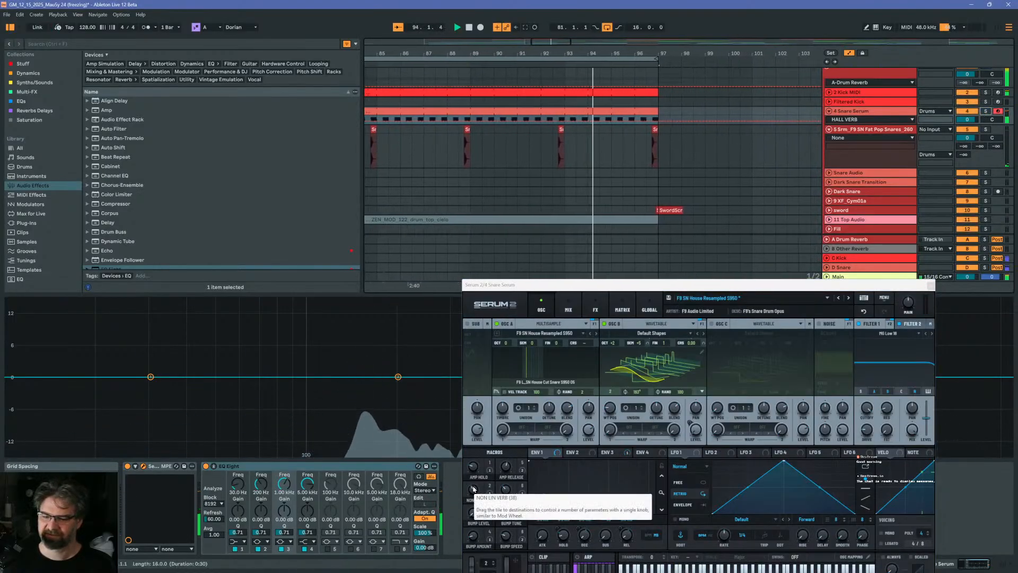
left_click_drag(473, 488, 462, 545)
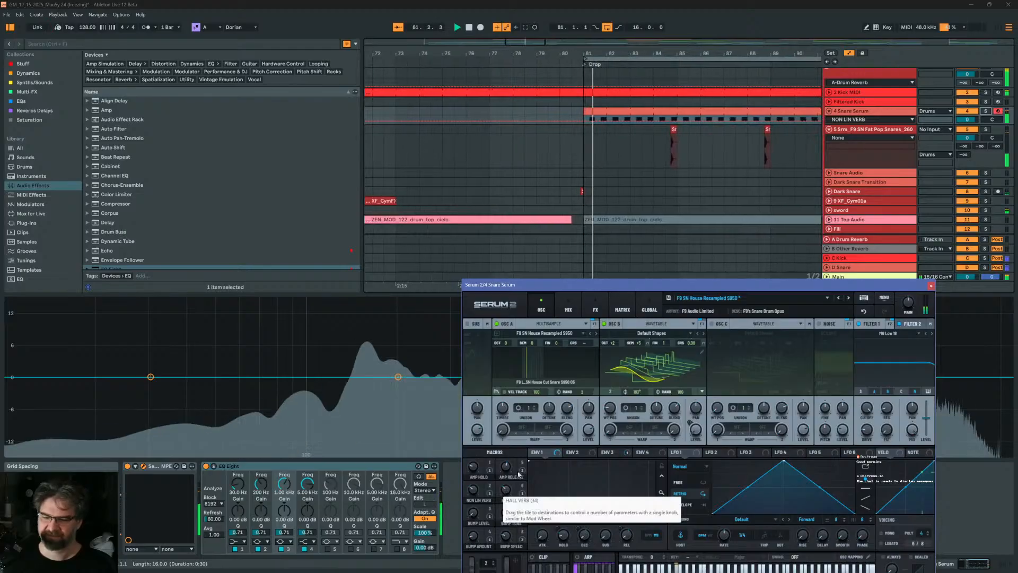
Close Serum 2, add KClip3 from the Dynamics collection after EQ Eight on Snare Serum, and lower its threshold to -5.9 dB
left_click(931, 285)
left_click(852, 112)
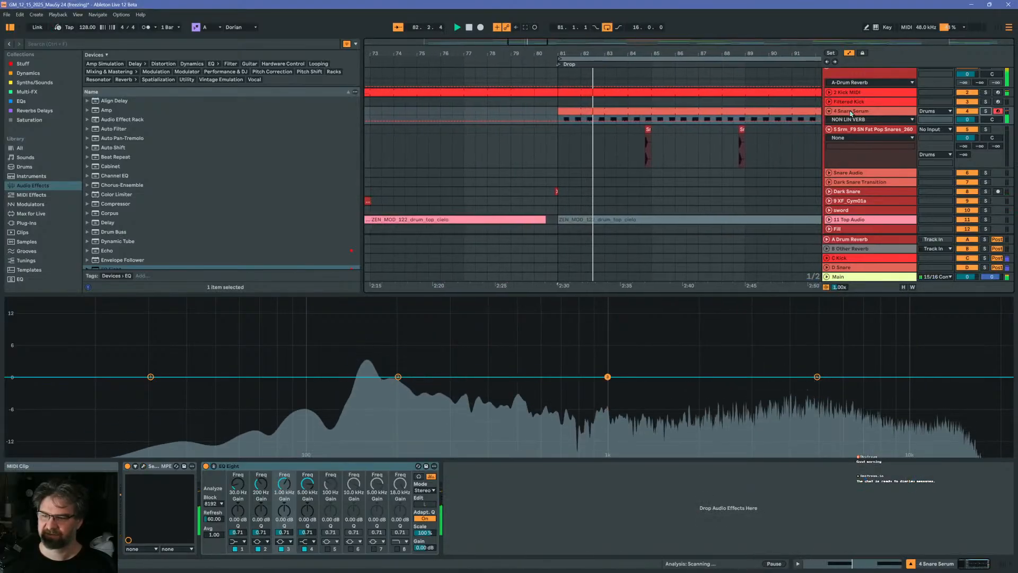
double_click(852, 114)
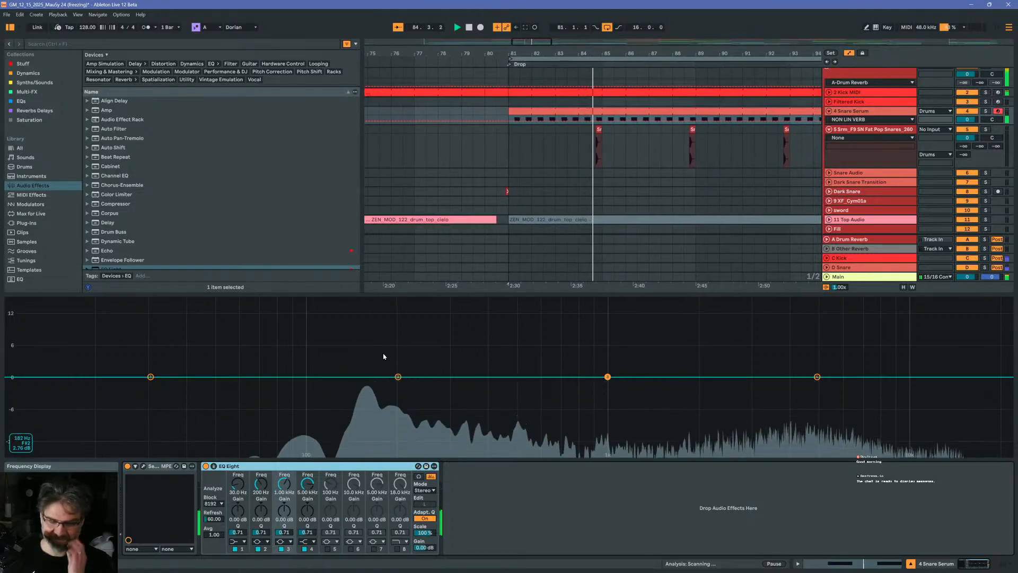
left_click(35, 75)
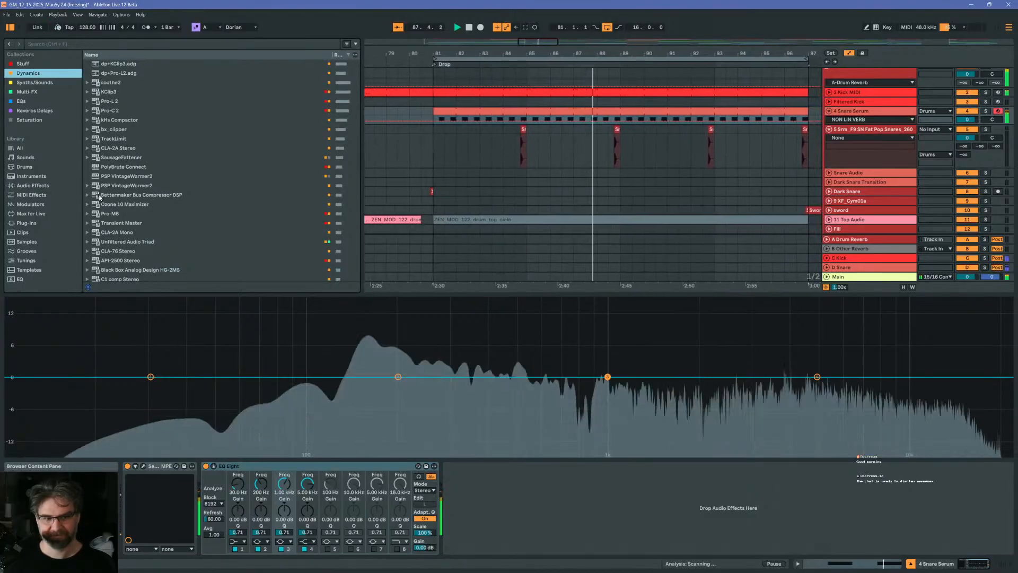
left_click(101, 92)
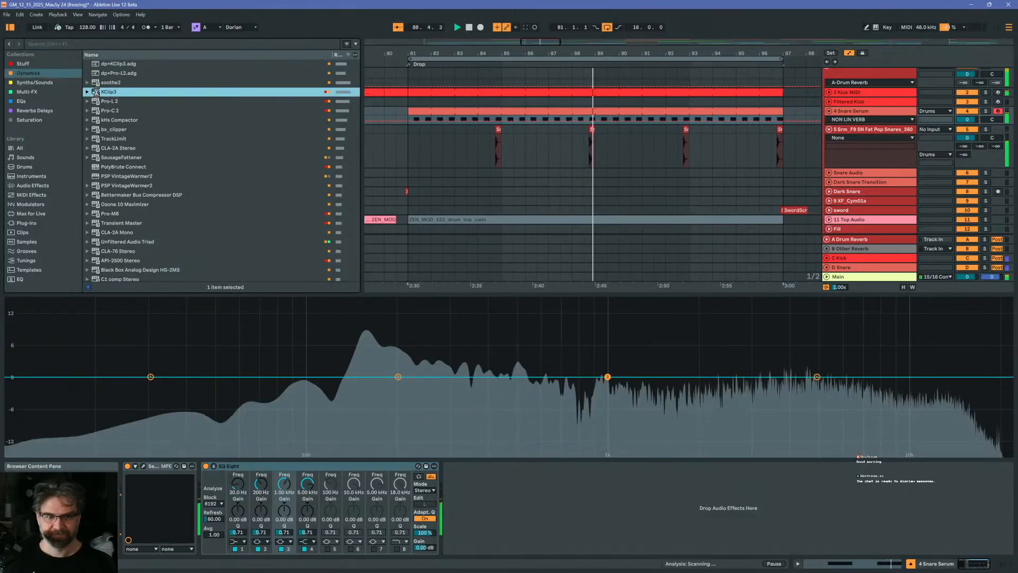
key("Return")
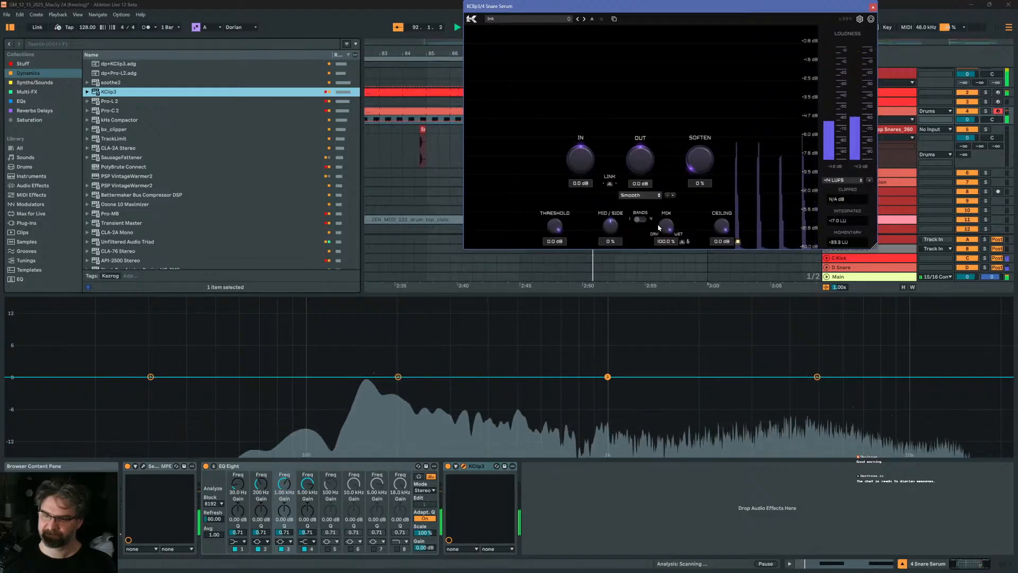
left_click_drag(552, 228, 549, 258)
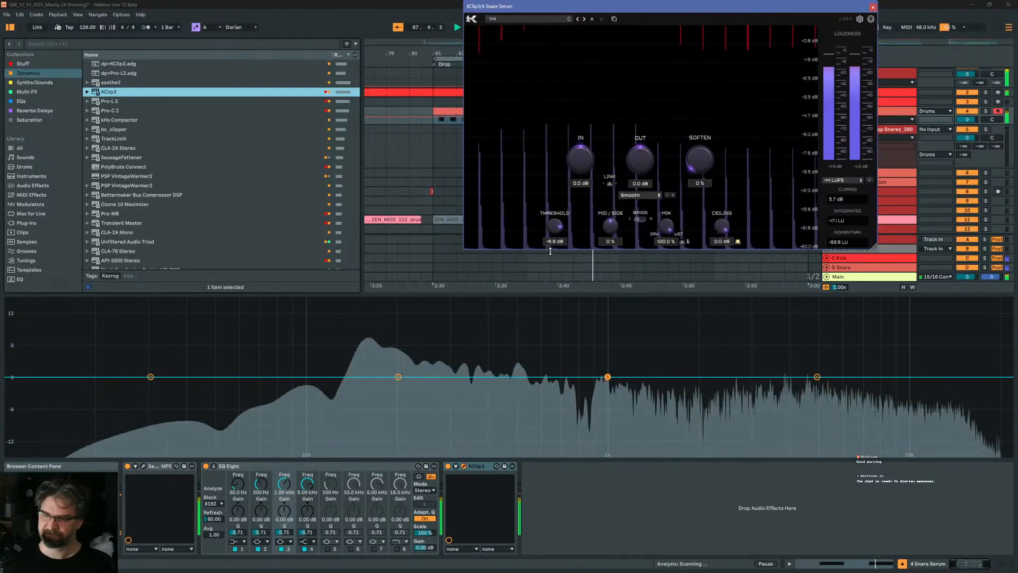
left_click(873, 8)
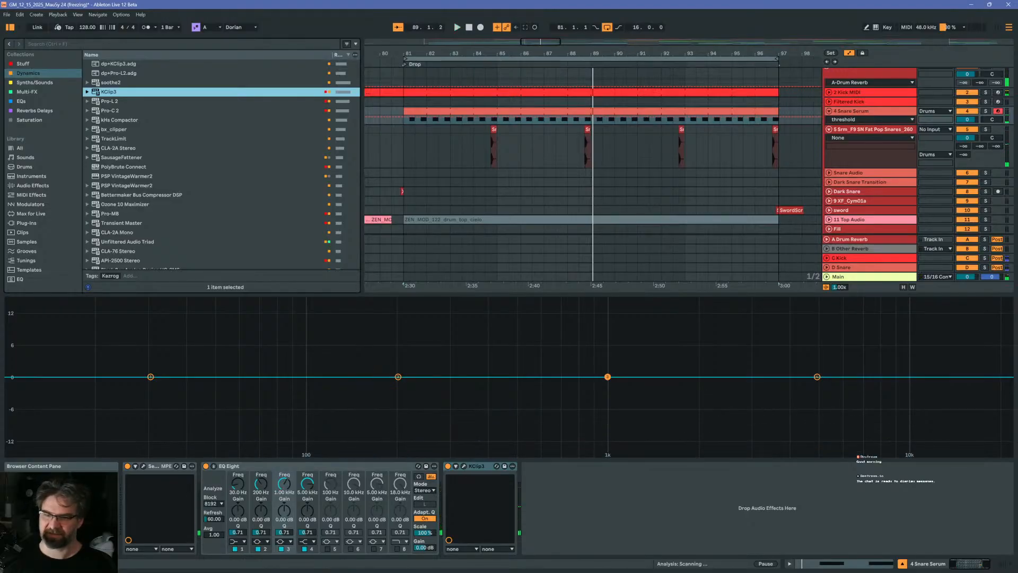
Save the Live Set as a new version named "GM_12_15_2025_Mau5y 25 (snare).als"
left_click_drag(610, 53, 587, 11)
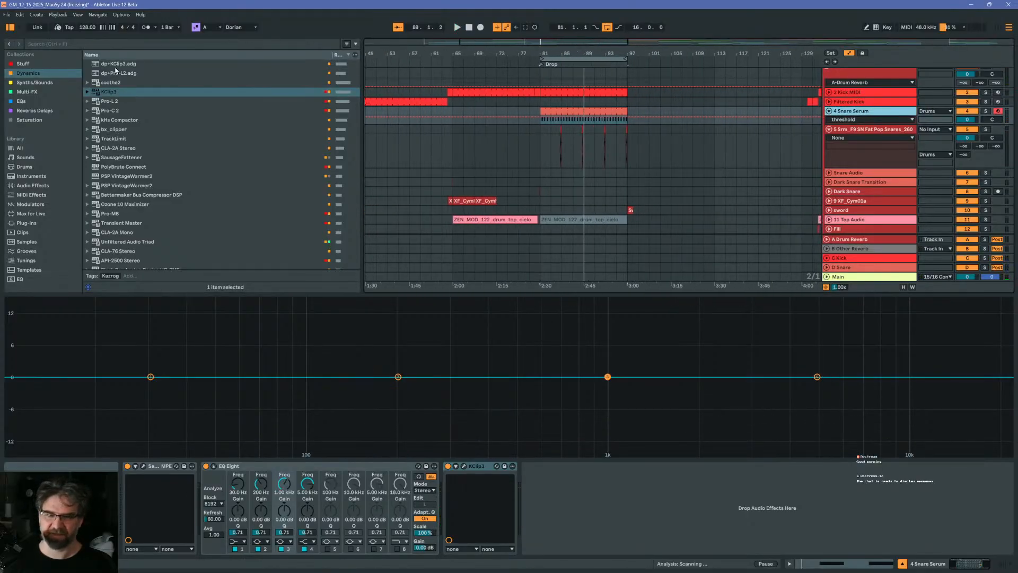
left_click(7, 14)
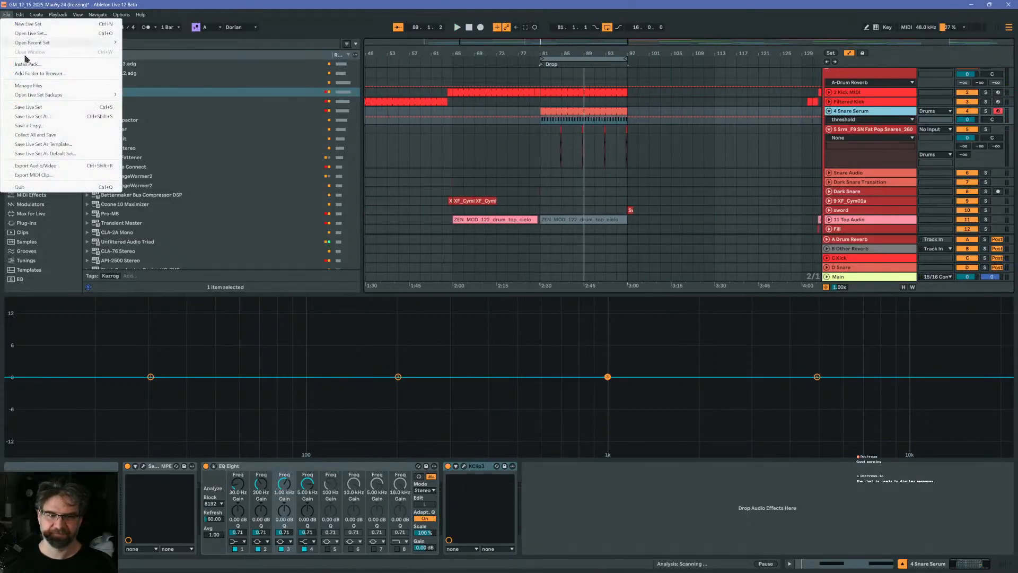
left_click(46, 116)
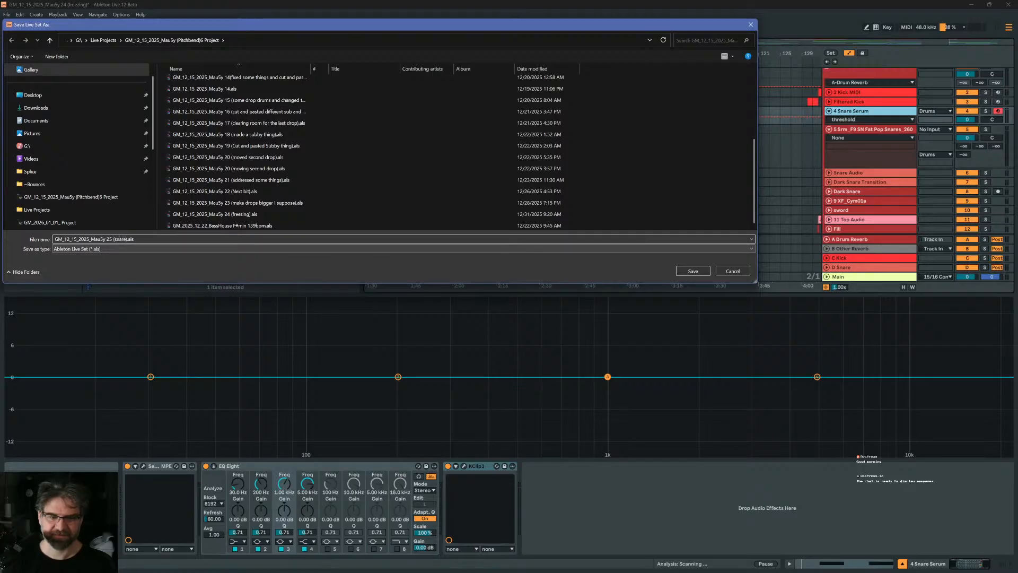
key("Return")
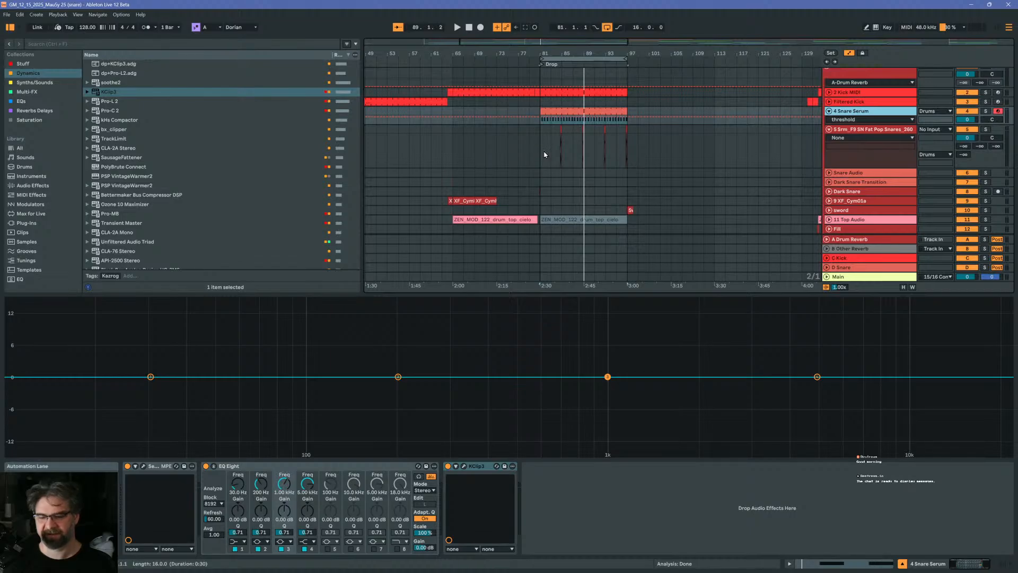
Locate the Arp Serum track in the Harmonics group, select its Drop clip, play the section, and solo the track
scroll(547, 152, "down", 10)
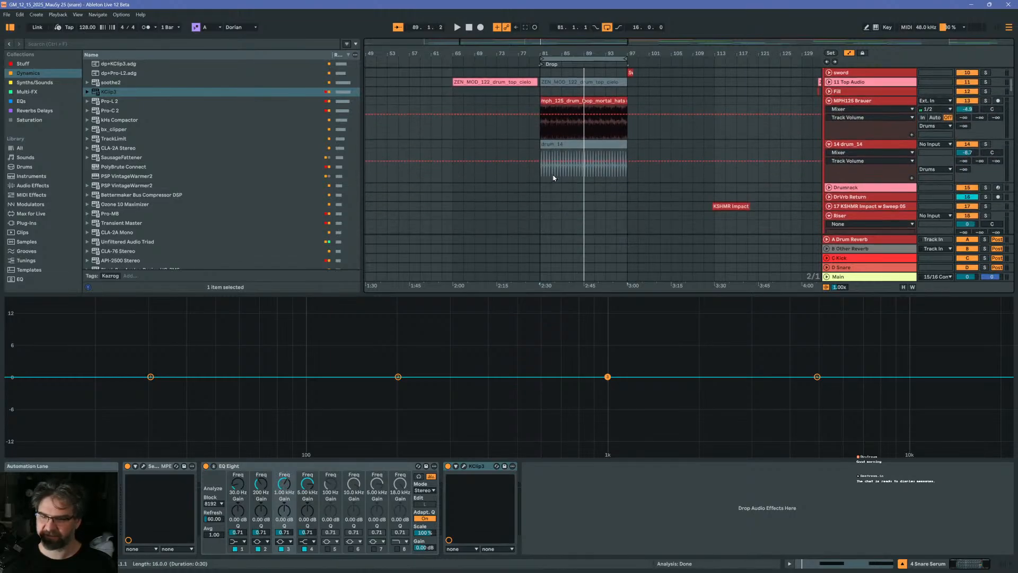
scroll(560, 186, "down", 10)
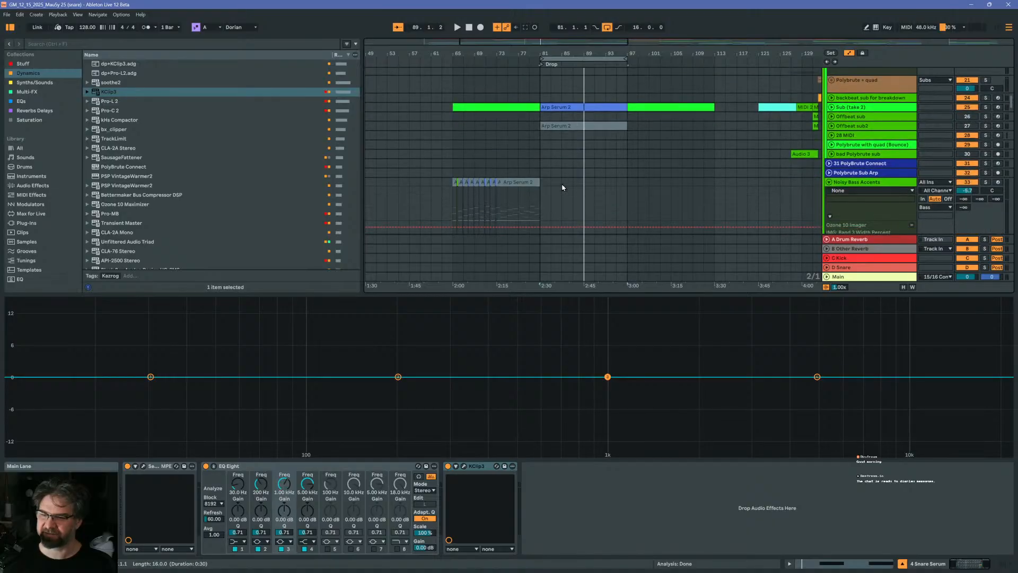
scroll(562, 183, "up", 3)
scroll(624, 159, "down", 5)
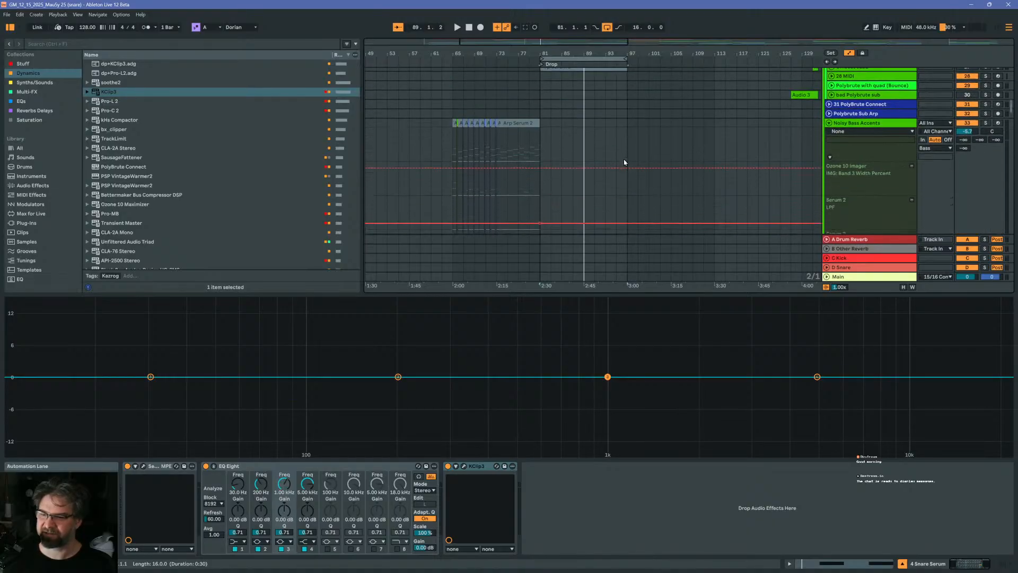
scroll(580, 175, "down", 5)
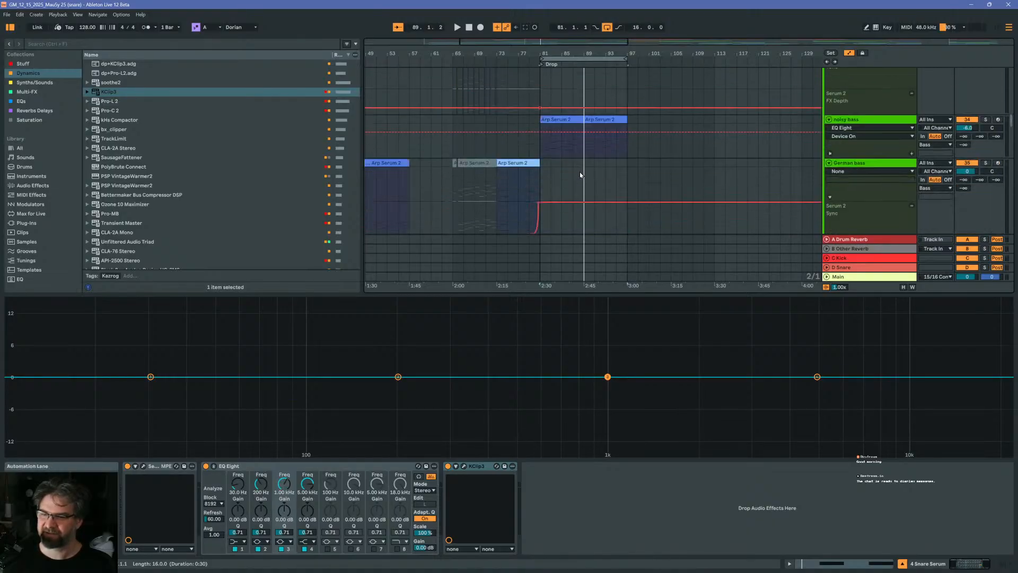
scroll(596, 158, "up", 3)
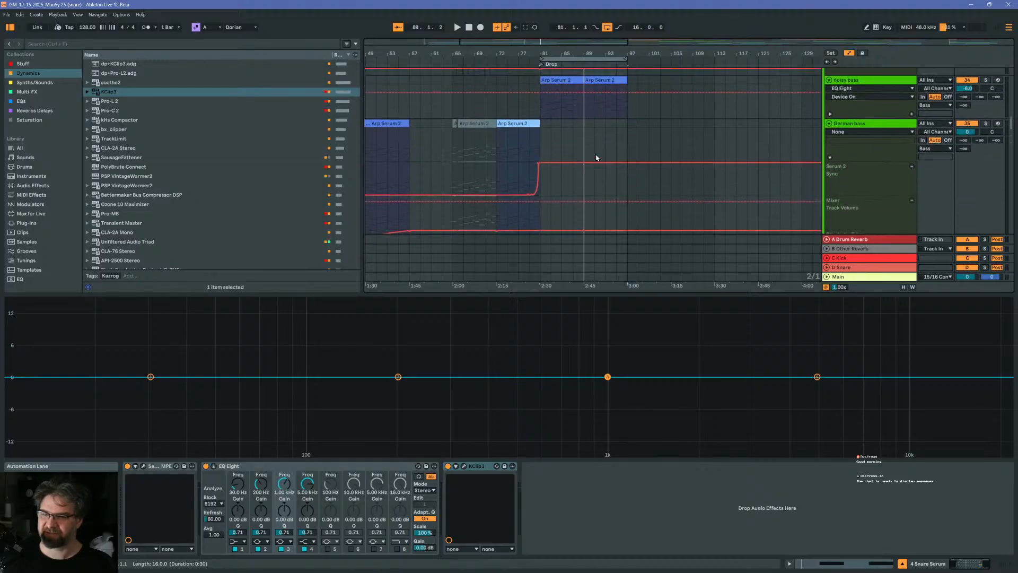
scroll(541, 171, "down", 10)
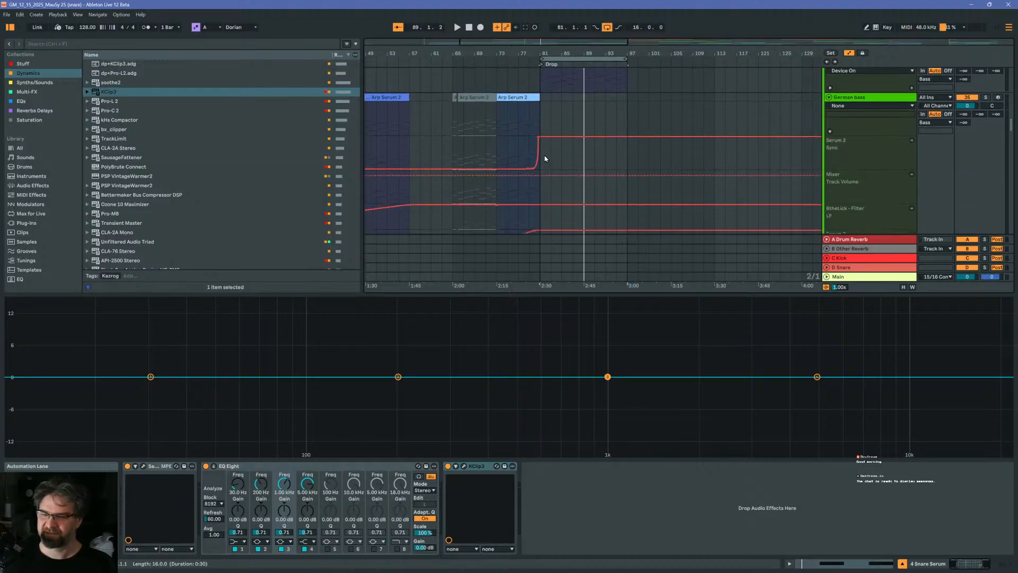
scroll(545, 158, "down", 10)
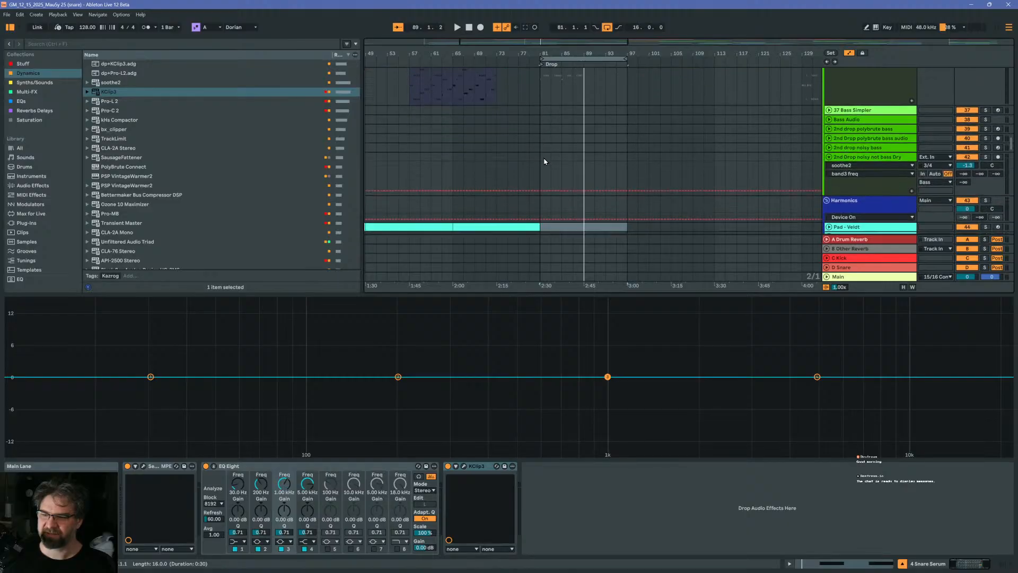
left_click(545, 148)
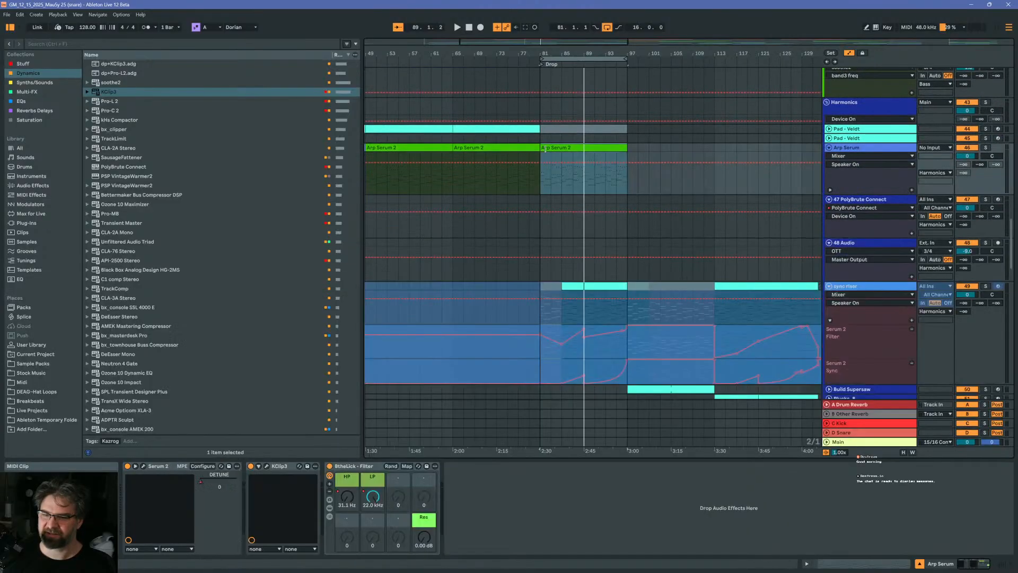
key("space")
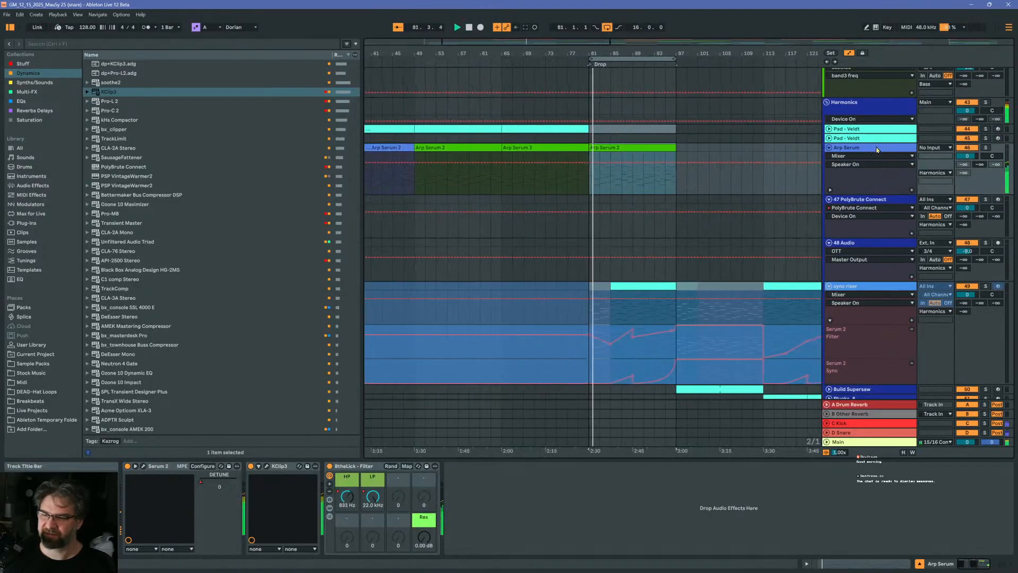
left_click(986, 148)
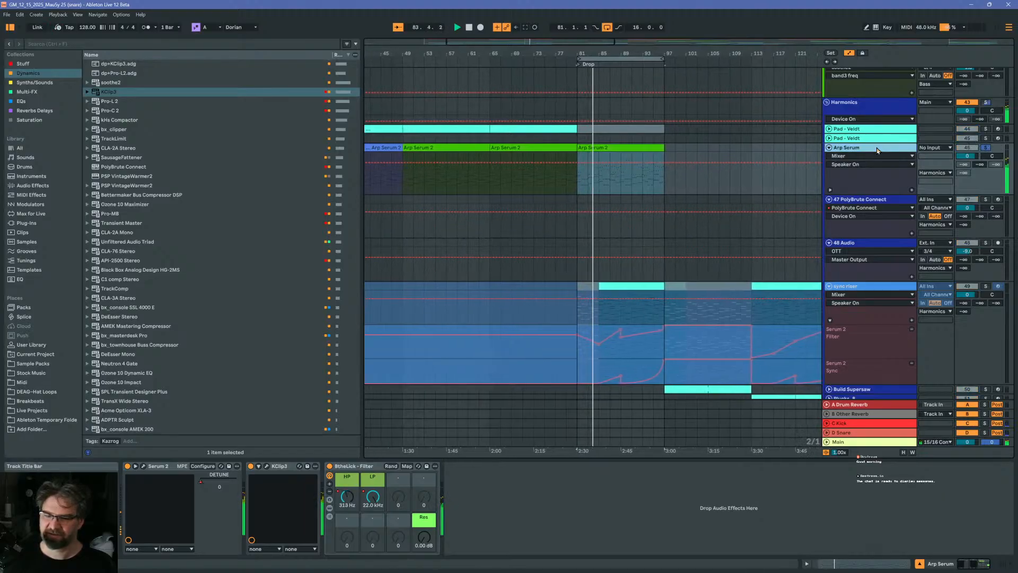
Show a lane for each automated envelope on Arp Serum, and ramp Serum 2's DETUNE up to 100 by the Drop's end
right_click(855, 186)
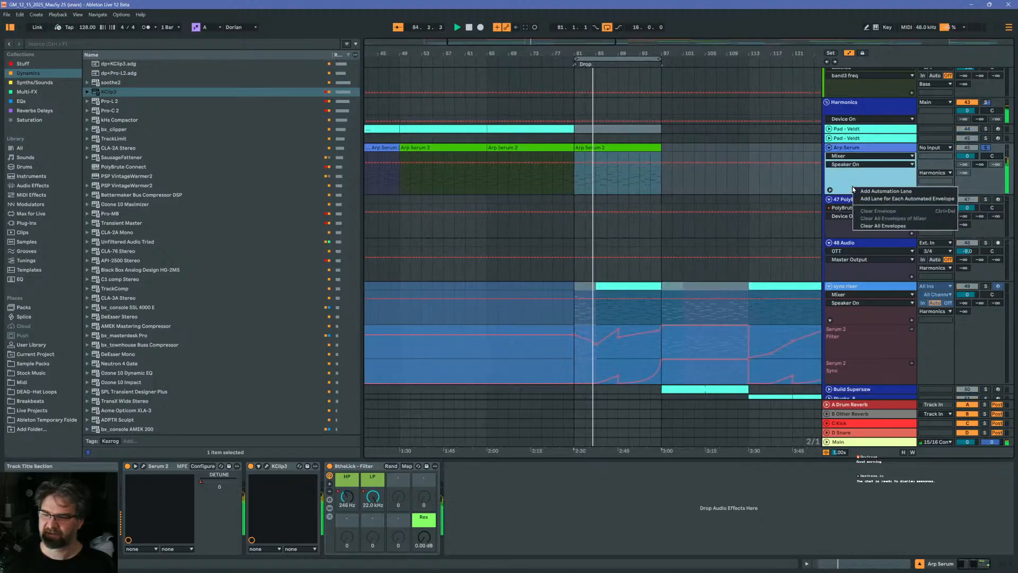
left_click(891, 199)
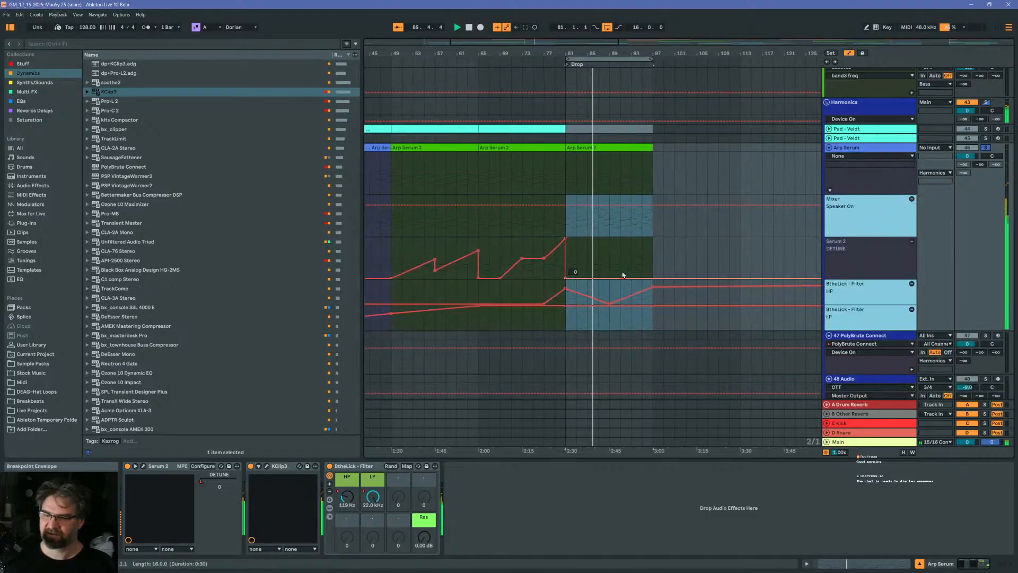
left_click(605, 259)
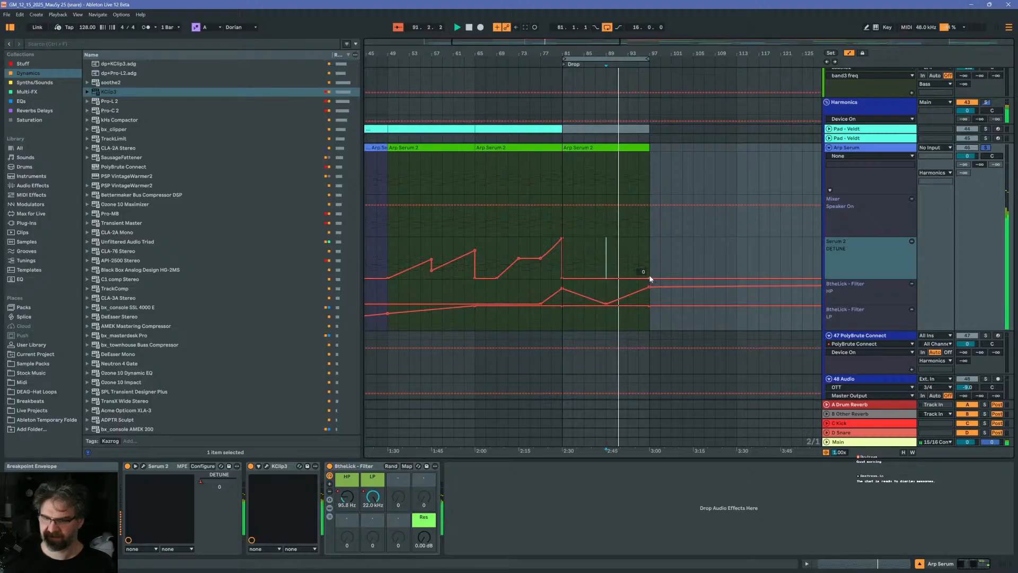
left_click_drag(650, 278, 649, 238)
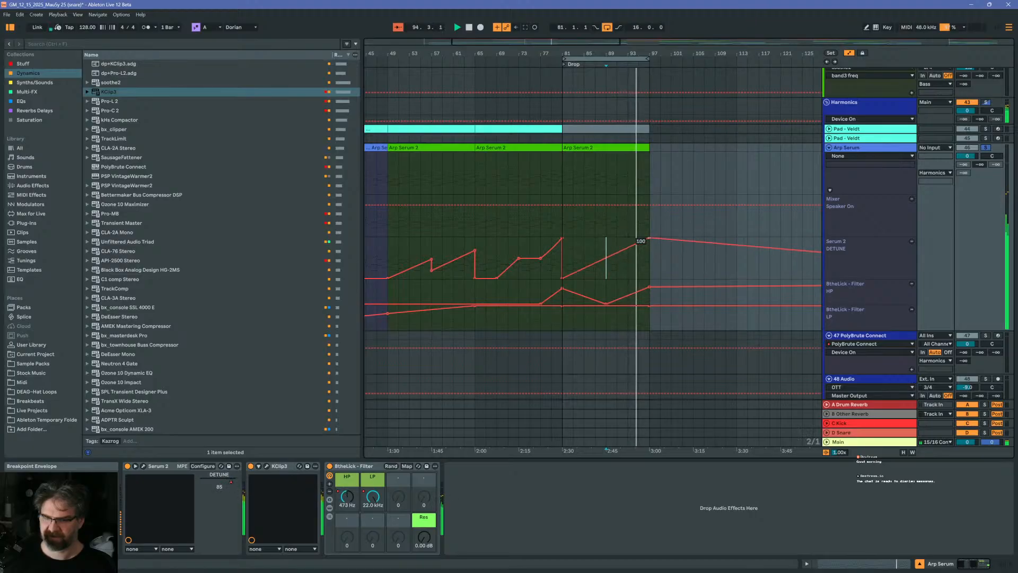
Bend Arp Serum's Drop automation so DETUNE stays lower until bar 95 and the HP filter rises more gently through a breakpoint at bar 93
left_click_drag(639, 238, 649, 238)
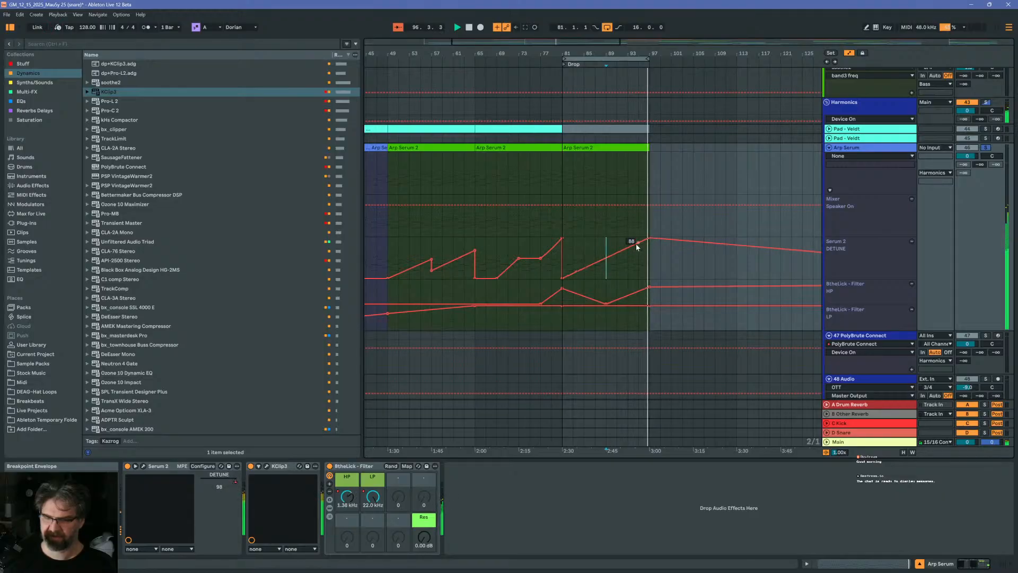
left_click_drag(636, 244, 636, 262)
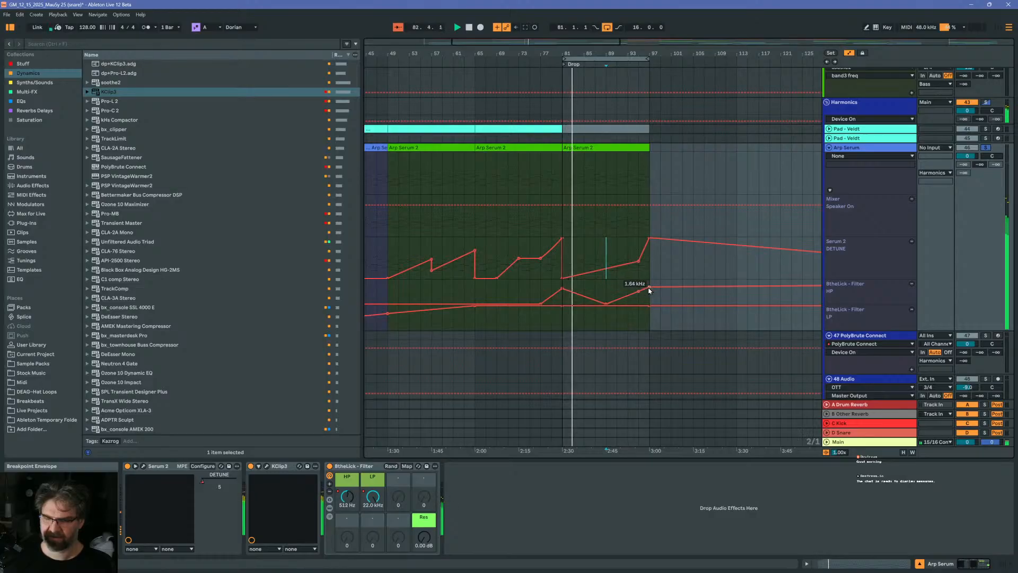
left_click_drag(638, 291, 639, 301)
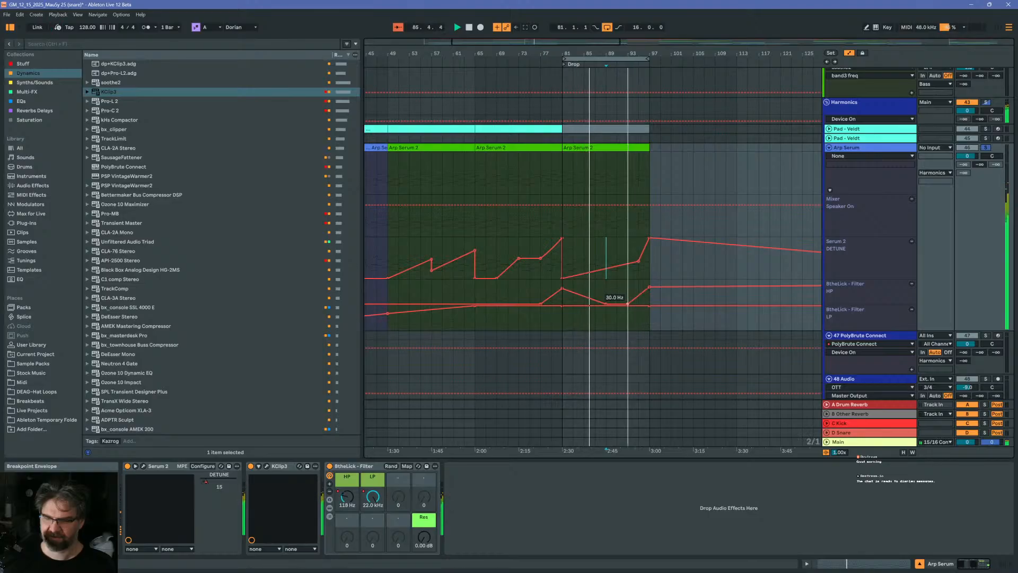
left_click_drag(638, 304, 628, 301)
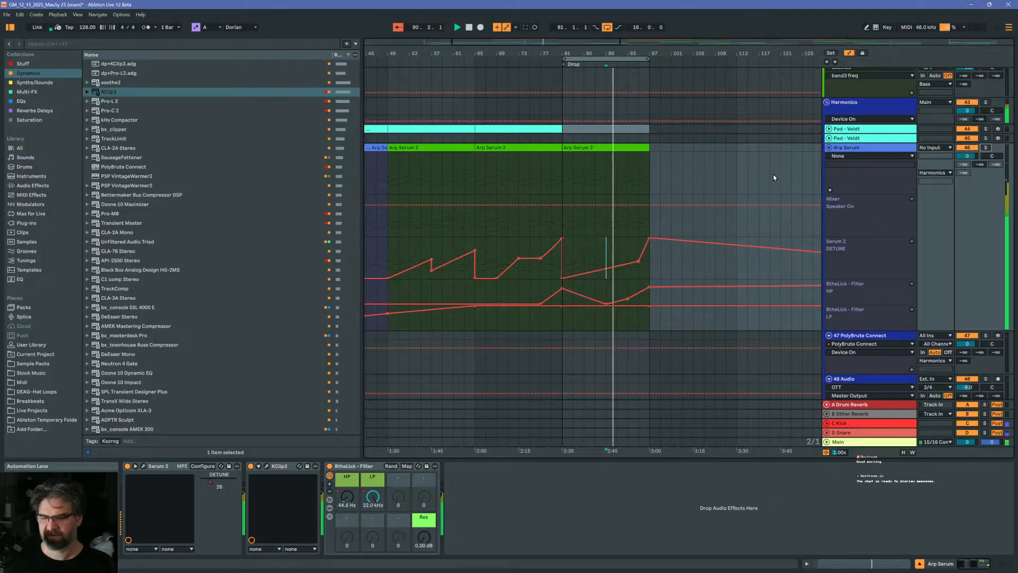
Move KClip3 after BtheLick - Filter, and add a Distortion ahead of Delay in Serum 2's effects chain
left_click_drag(282, 467, 511, 482)
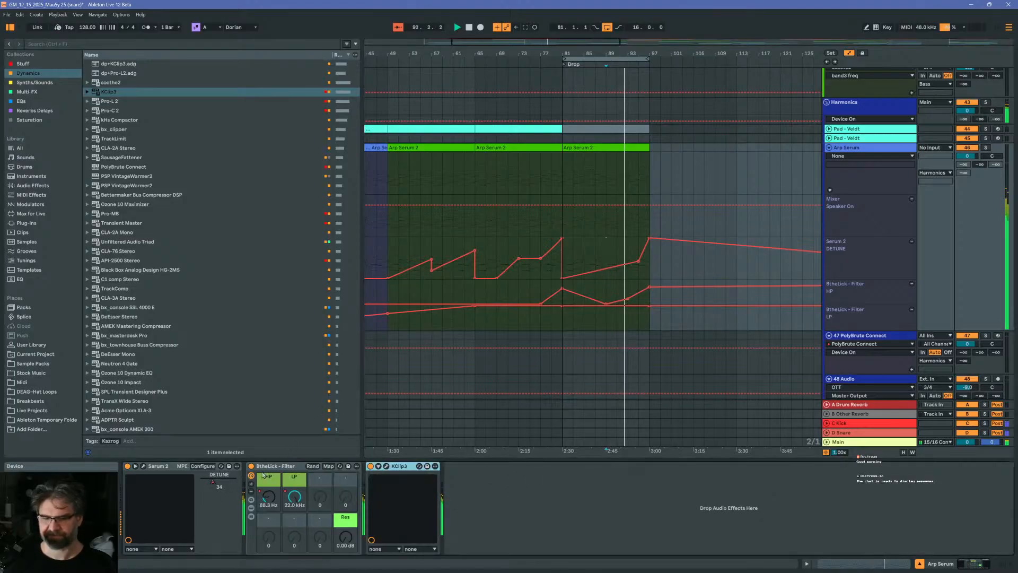
left_click(143, 466)
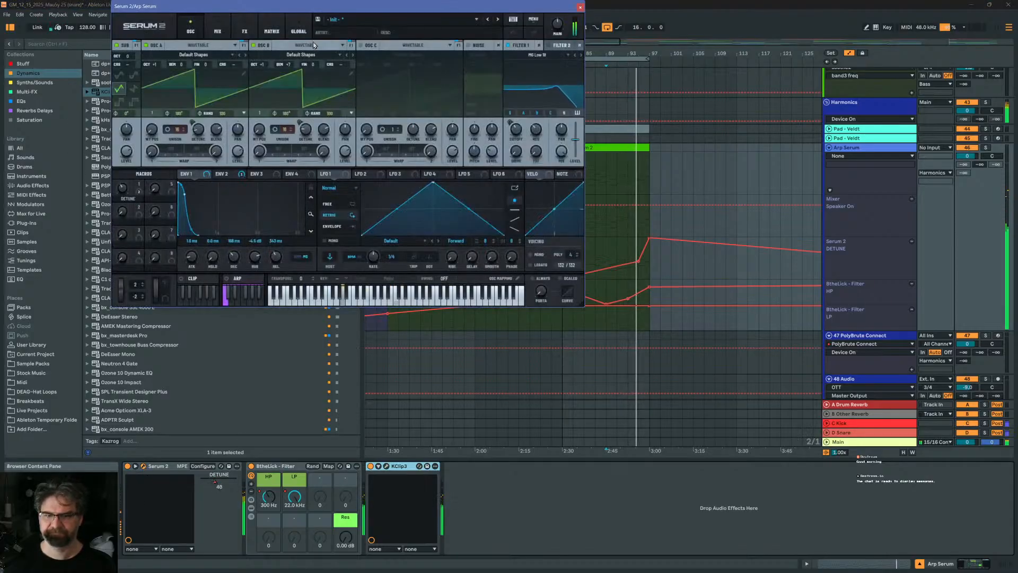
left_click(217, 29)
left_click(244, 29)
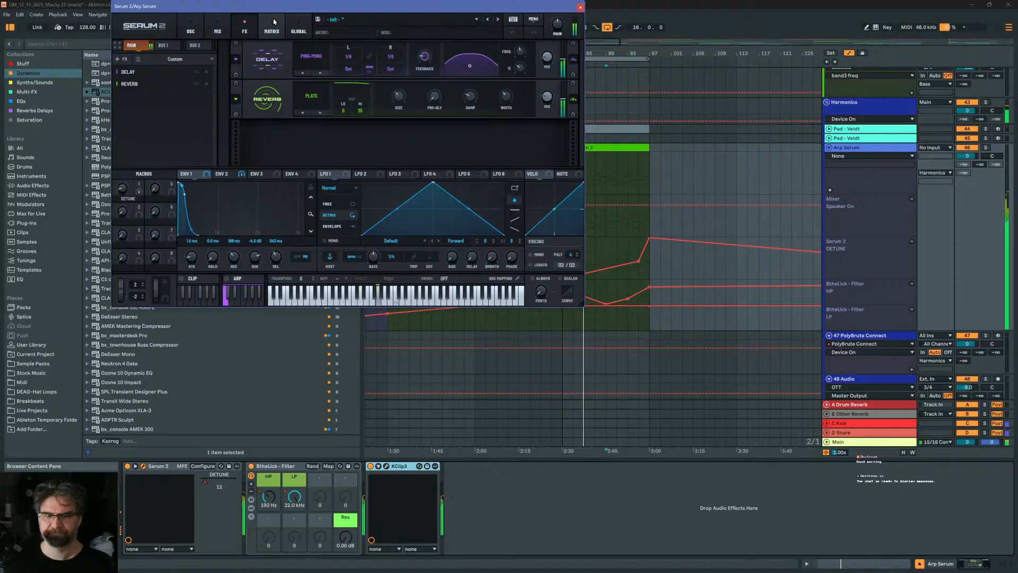
left_click(121, 59)
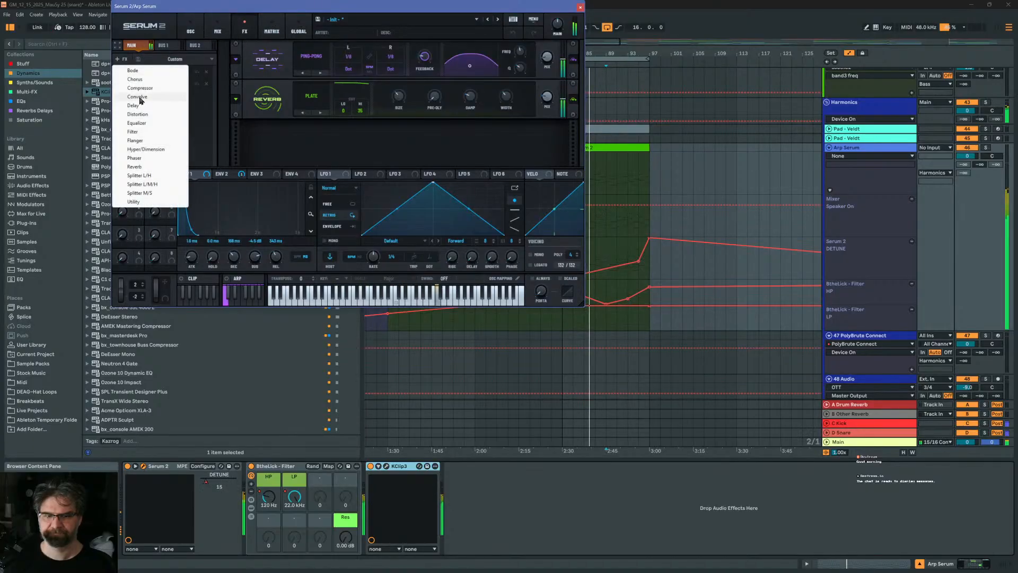
left_click(137, 114)
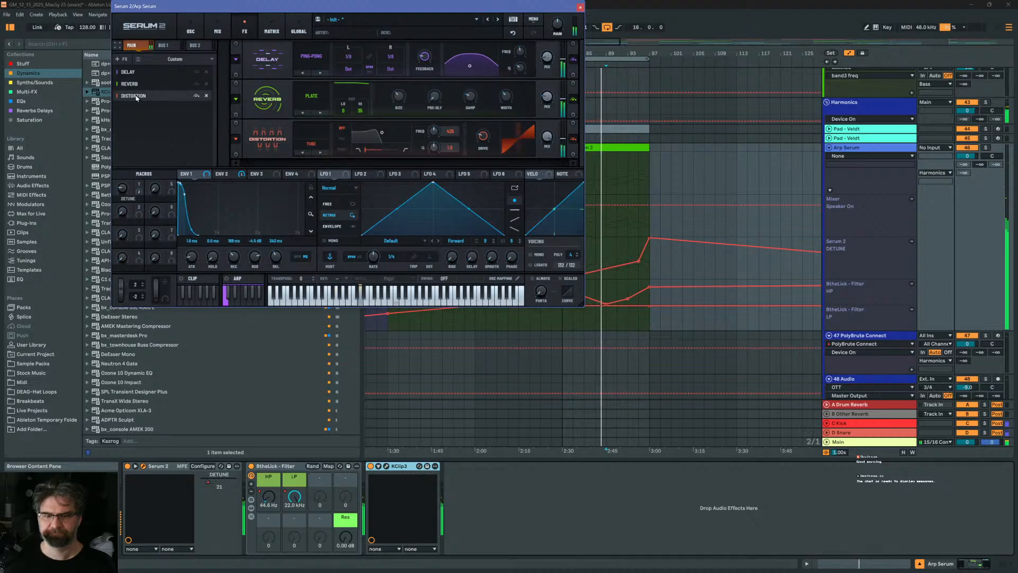
left_click_drag(137, 96, 151, 71)
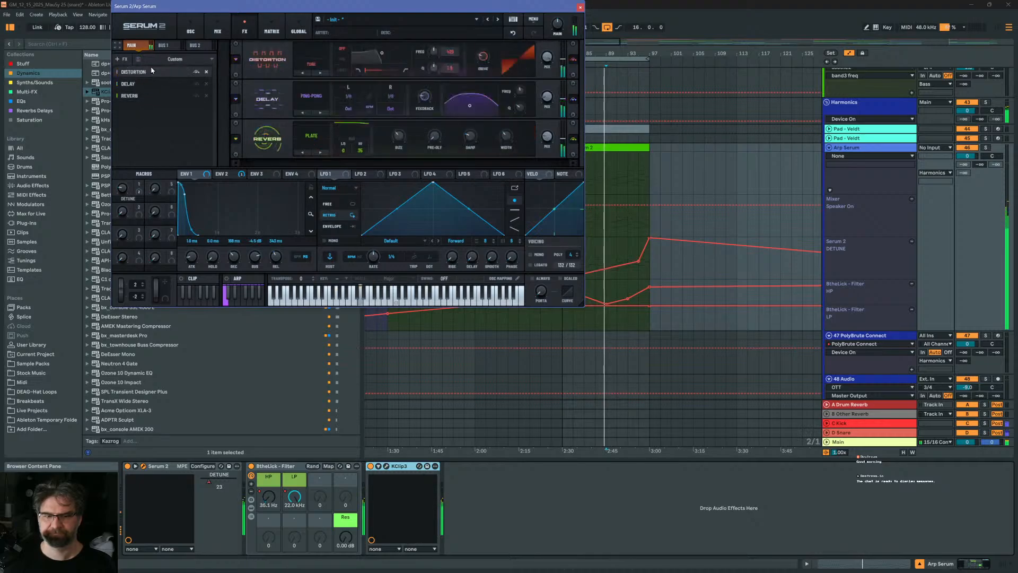
Switch Serum 2's Distortion to Overdrive and audition different drive amounts during playback
left_click(303, 73)
left_click(303, 73)
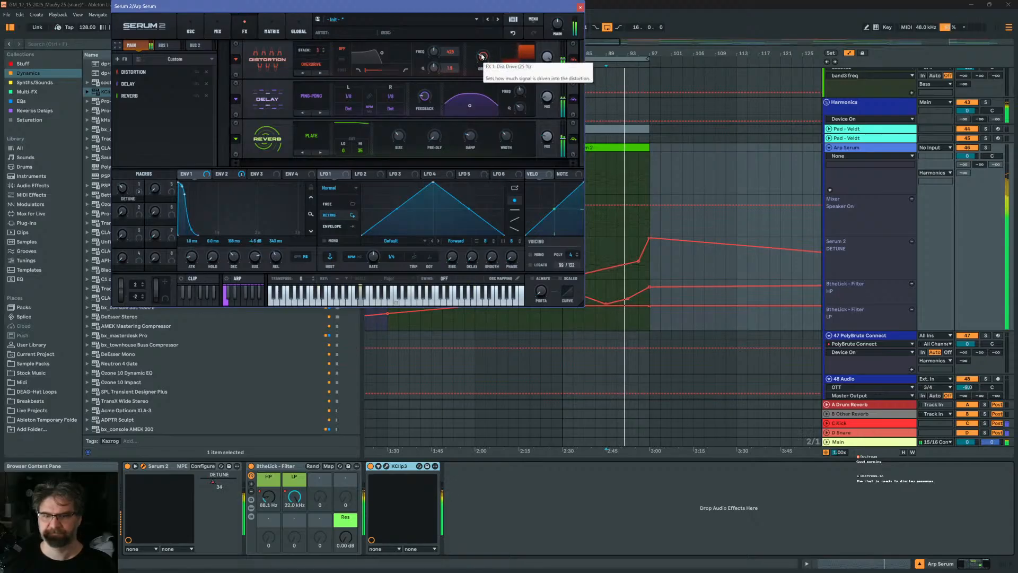
mouse_move(484, 45)
left_mouse_down()
mouse_move(488, 20)
mouse_move(478, 35)
left_mouse_up()
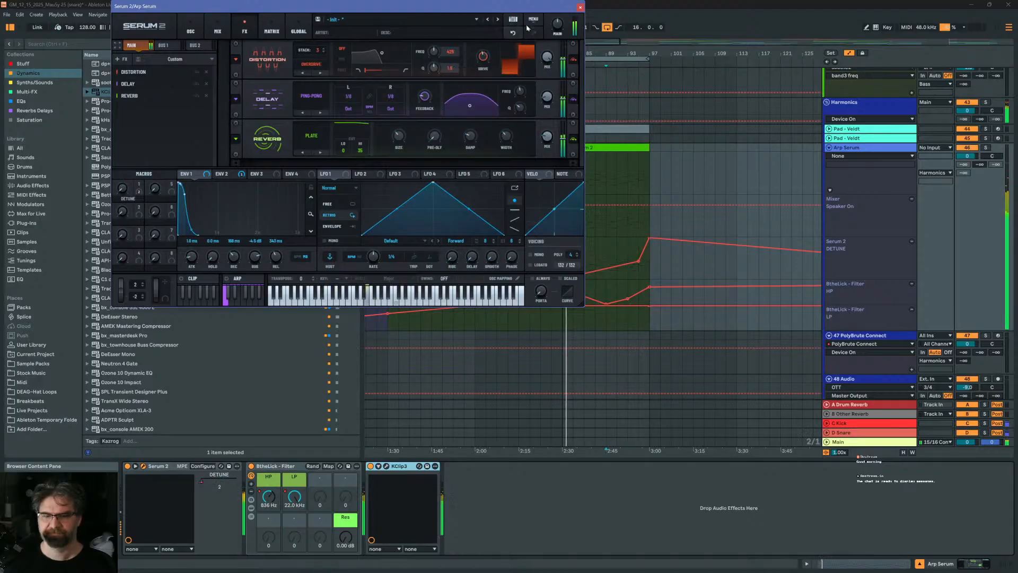
Assign Macro 2 to the Distortion's Drive and name the macro "Dist Drive"
left_click_drag(546, 9, 540, 53)
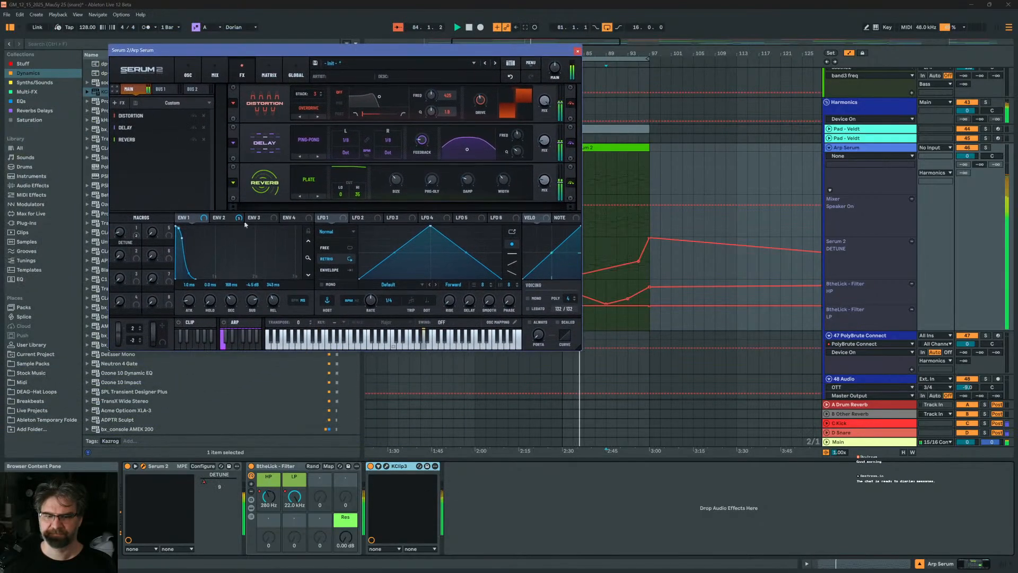
left_click(481, 100)
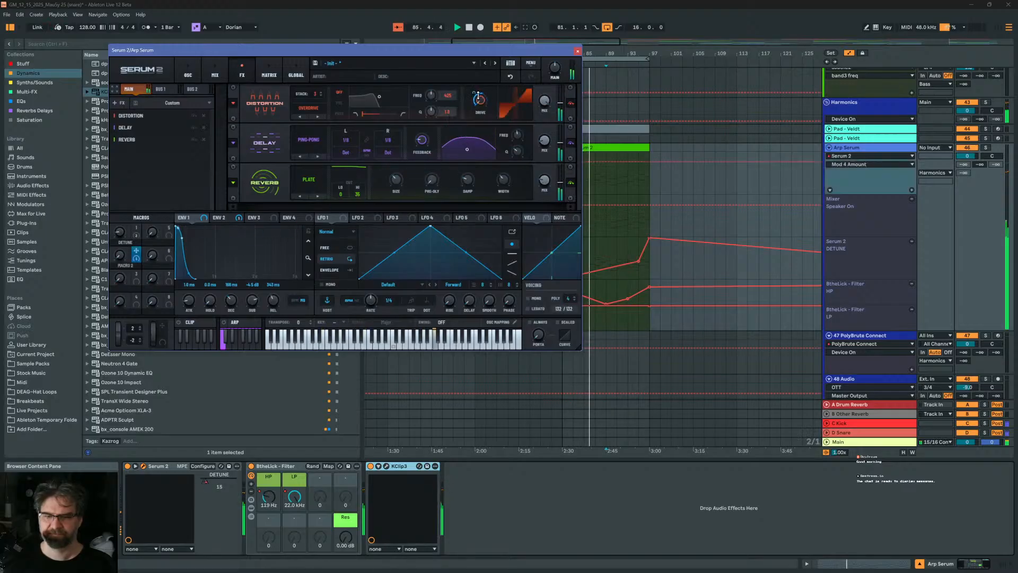
double_click(125, 265)
type("Det")
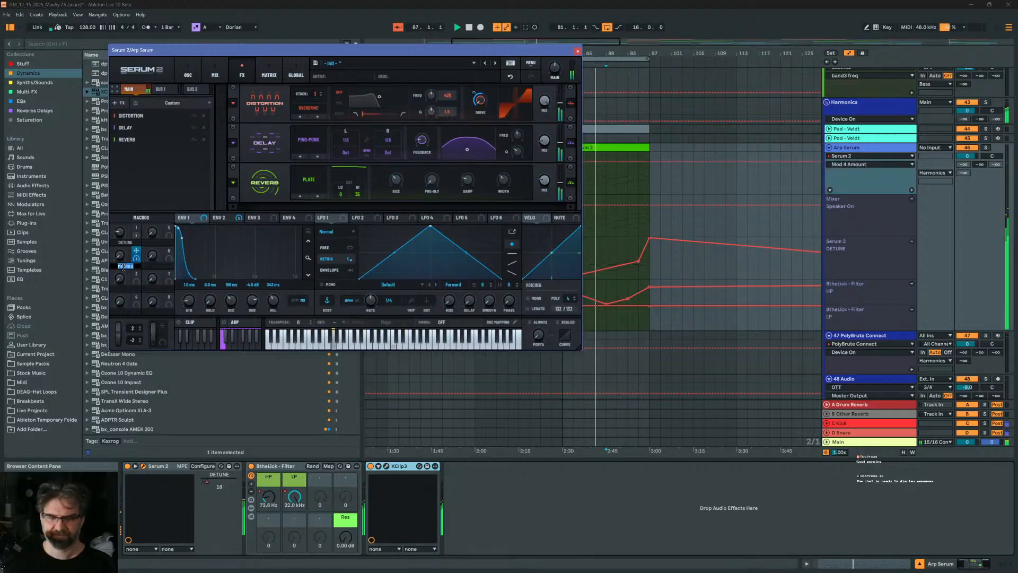
type(" Drive")
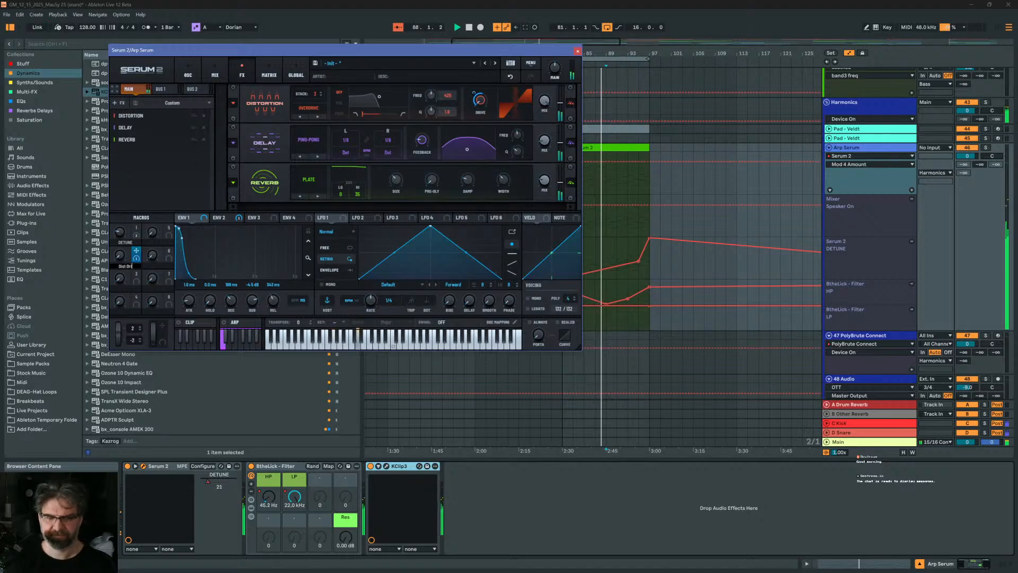
key("Return")
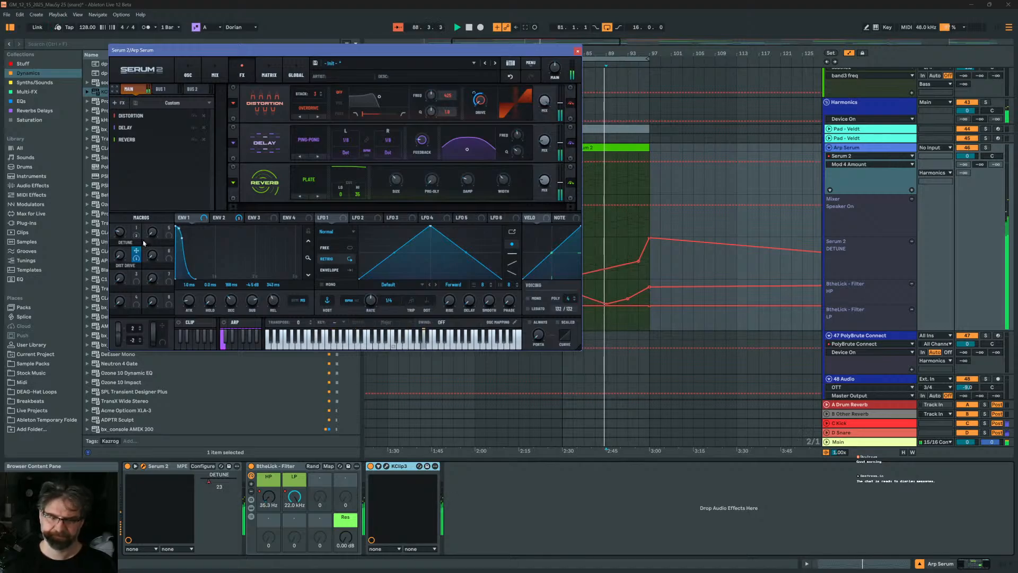
Stop playback, show the DIST DRIVE macro's automation on Arp Serum, and position Serum 2 clear of the arrangement
left_click(577, 51)
key("space")
left_click(573, 249)
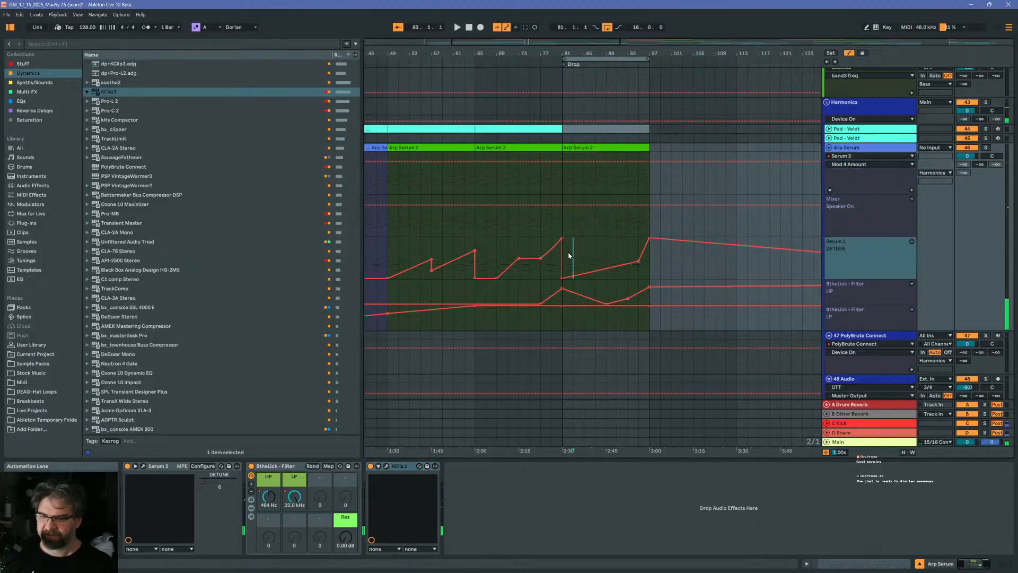
left_click(144, 466)
left_click(121, 256)
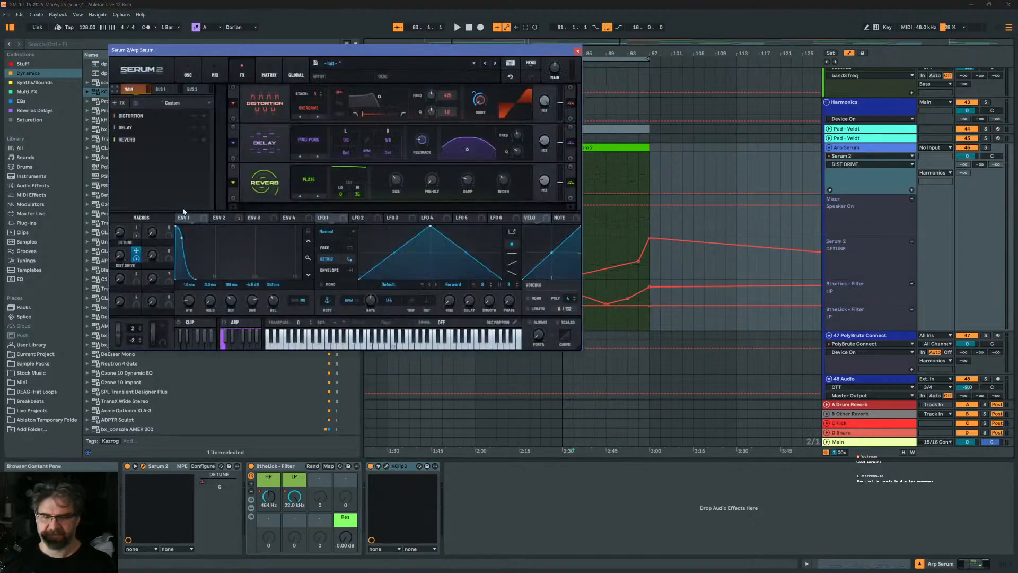
left_click_drag(379, 49, 205, 56)
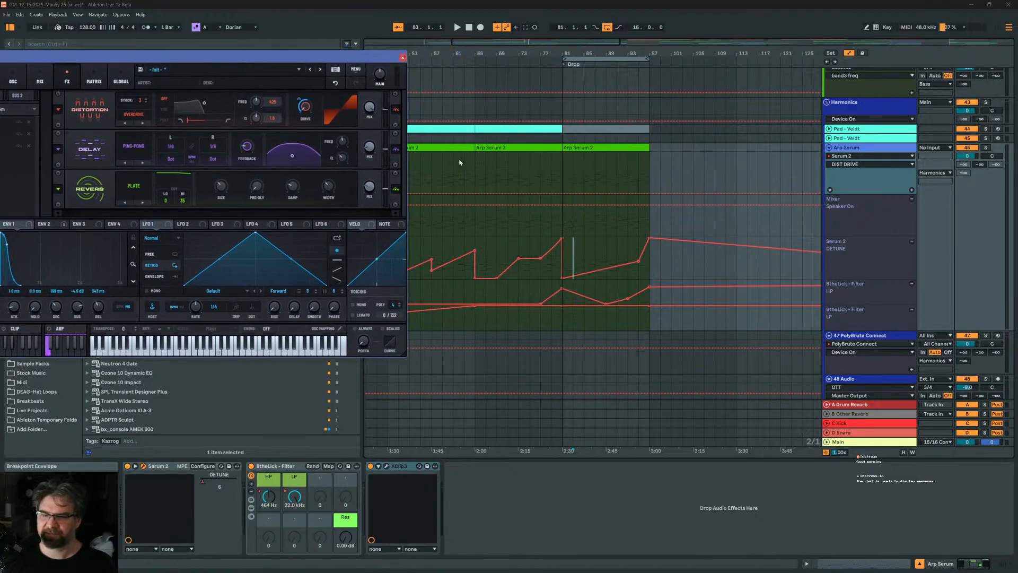
left_click_drag(372, 58, 294, 59)
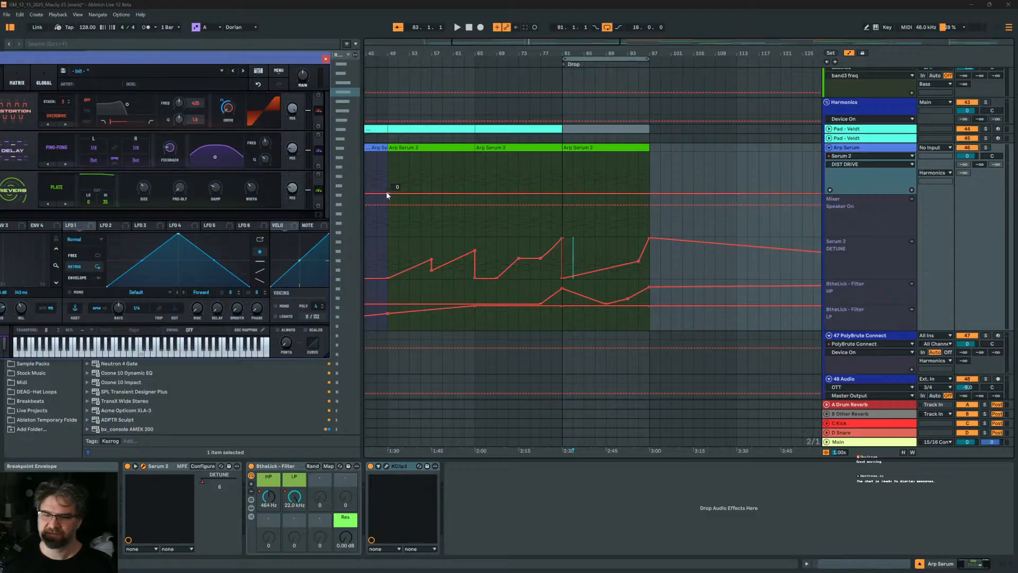
Automate DIST DRIVE from 0 at bar 49 to 100 at bar 65, back to 0 at bar 81, and from 100 to about 56 across the Drop
mouse_move(474, 193)
left_mouse_down()
mouse_move(474, 155)
mouse_move(551, 193)
left_mouse_up()
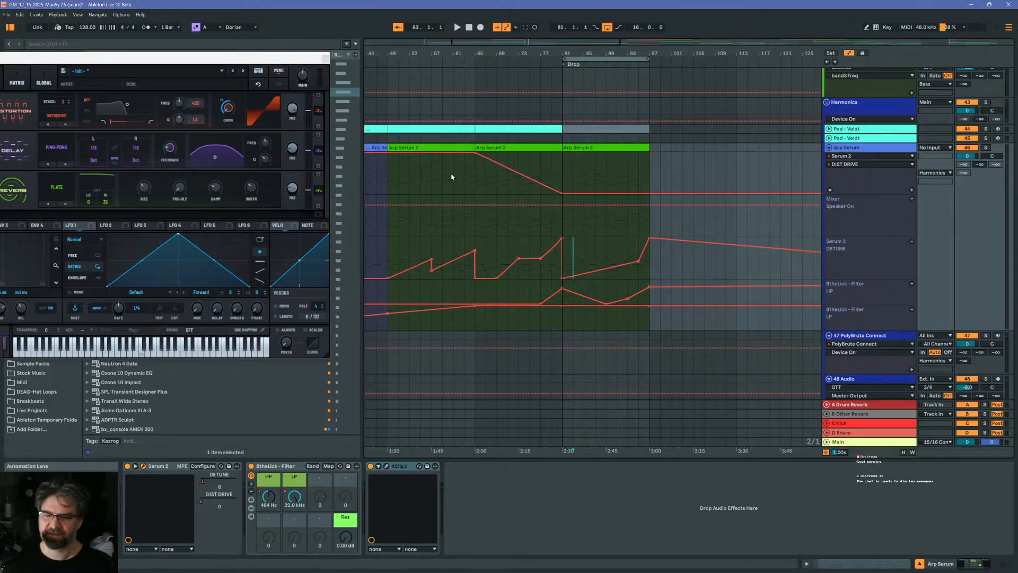
scroll(452, 177, "left", 5)
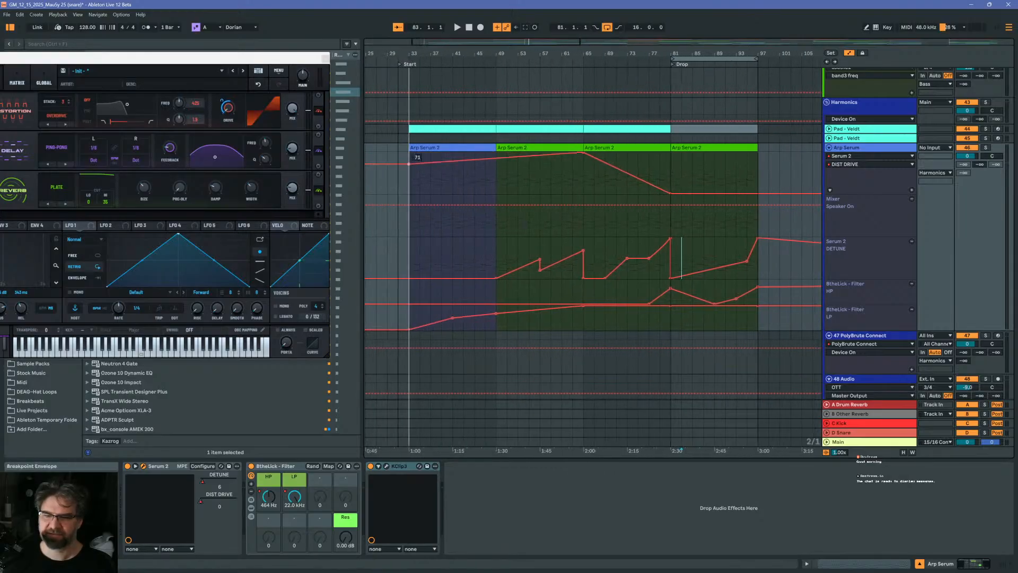
left_click_drag(406, 154, 408, 193)
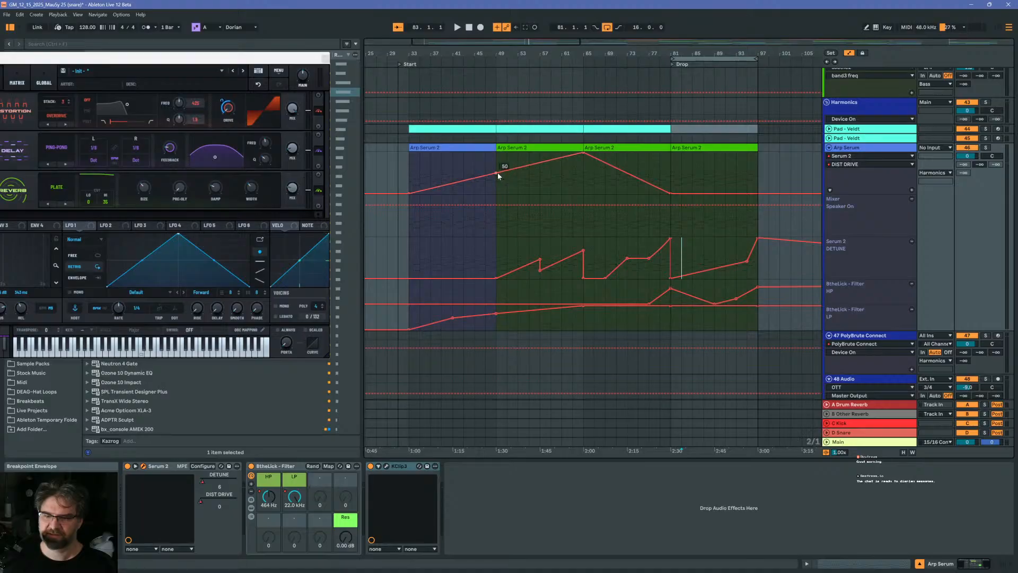
left_click_drag(497, 173, 495, 193)
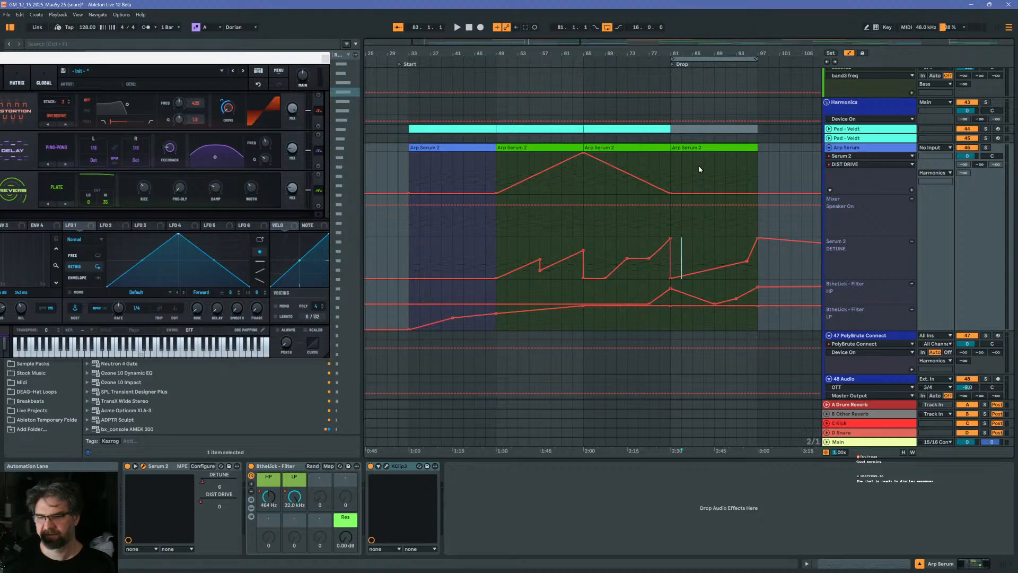
left_click_drag(681, 194, 681, 153)
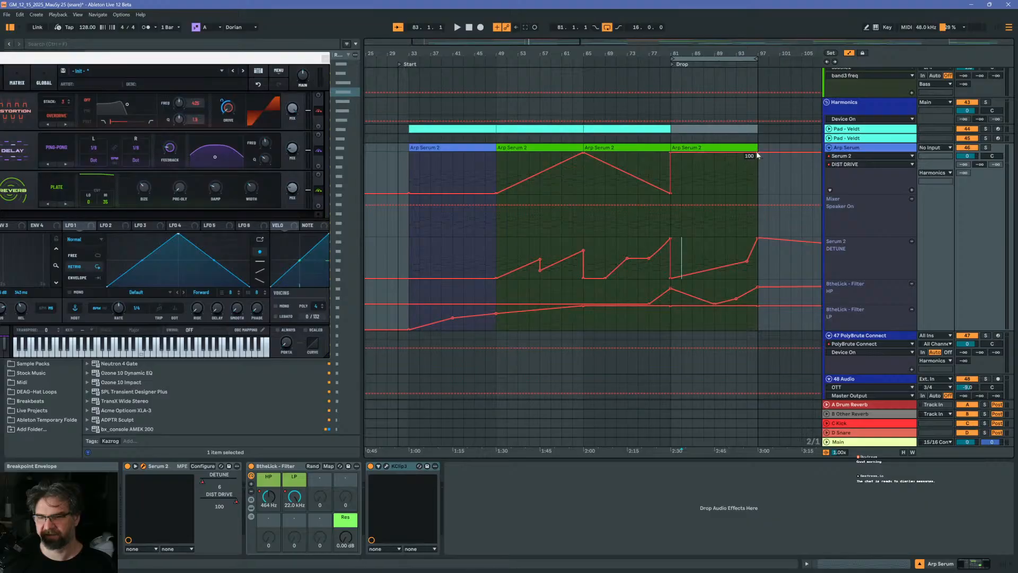
left_click_drag(757, 155, 757, 169)
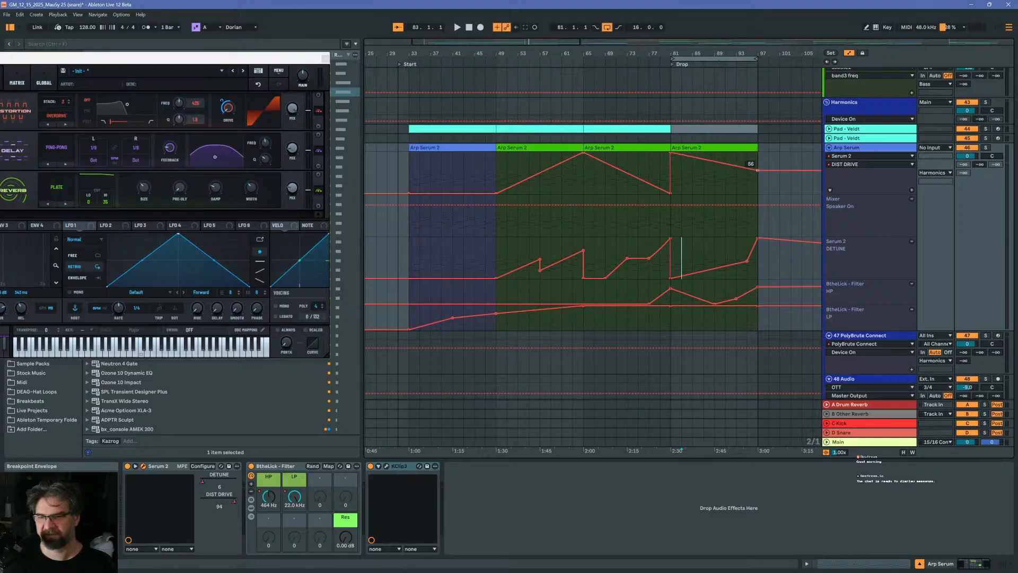
Play the arrangement from bar 33, and again from bar 49, to hear the distortion drive build up
left_click(437, 145)
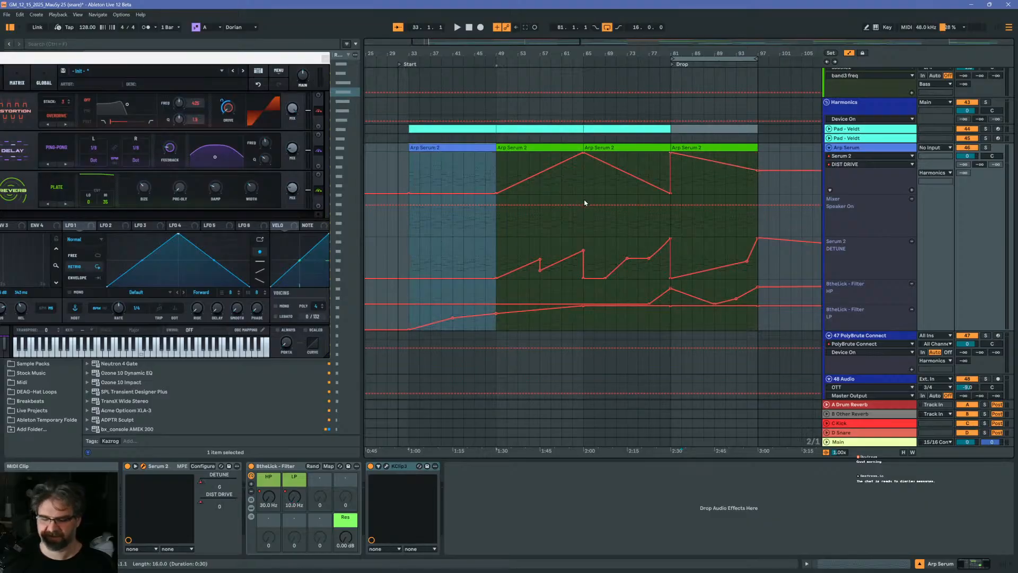
key("space")
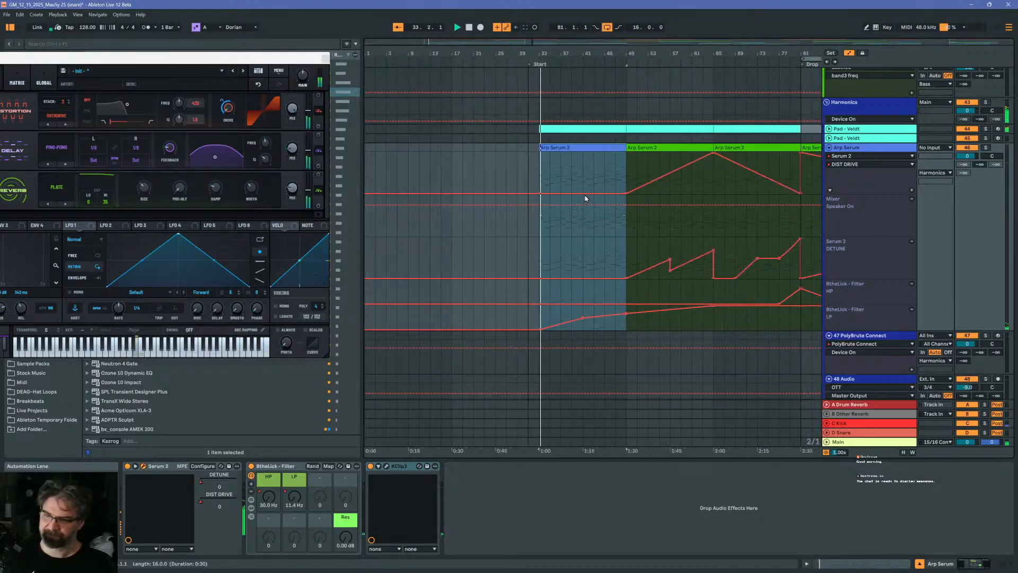
left_click(617, 171)
left_click(613, 171)
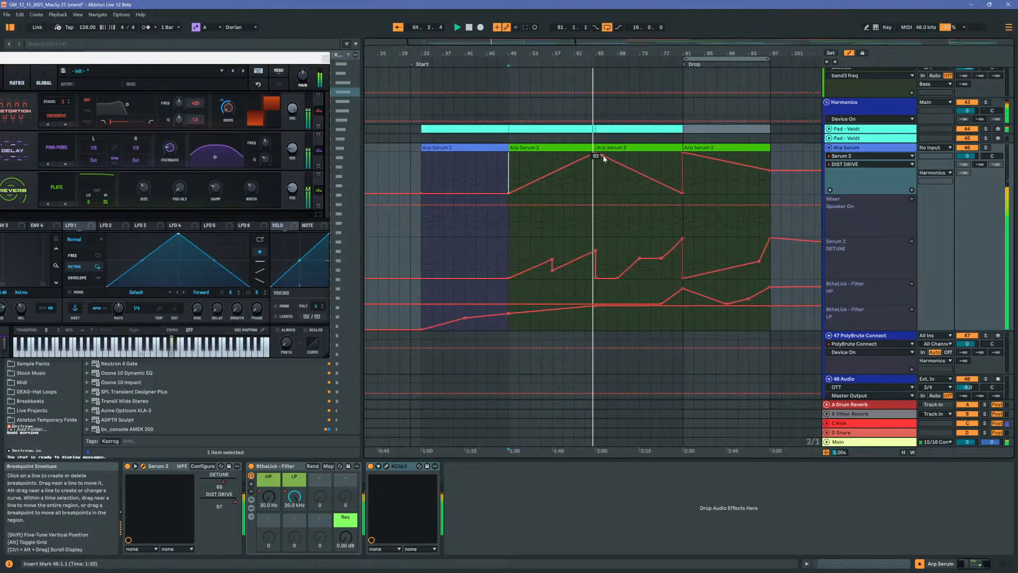
Reshape DIST DRIVE before the Drop by adding a breakpoint at bar 73, removing the zero point at bar 81, and rising to 63 there
mouse_move(598, 162)
left_mouse_down()
mouse_move(597, 192)
mouse_move(597, 158)
left_mouse_up()
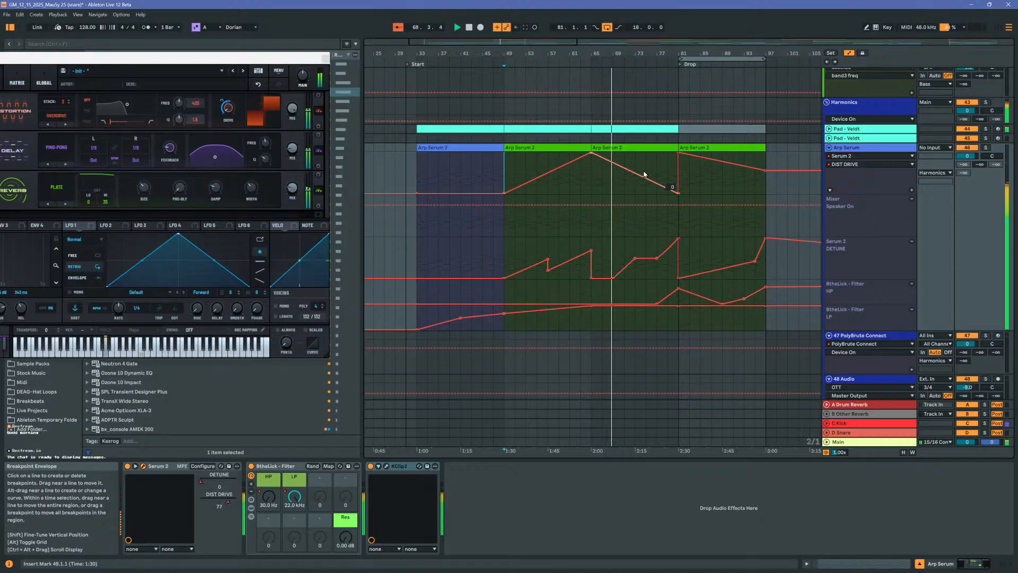
left_click(634, 176)
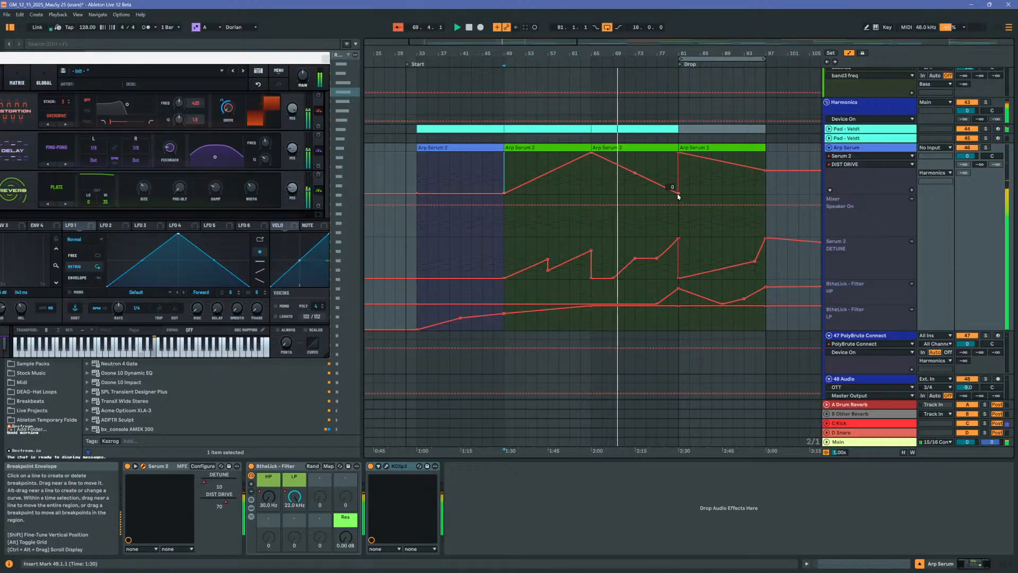
left_click(678, 193)
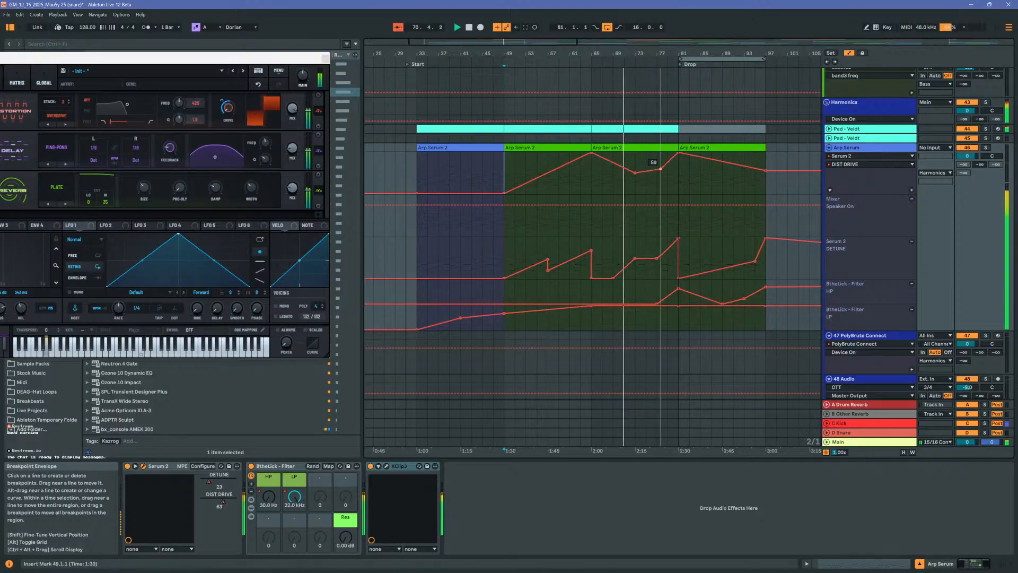
mouse_move(660, 161)
left_mouse_down()
mouse_move(661, 171)
mouse_move(678, 167)
left_mouse_up()
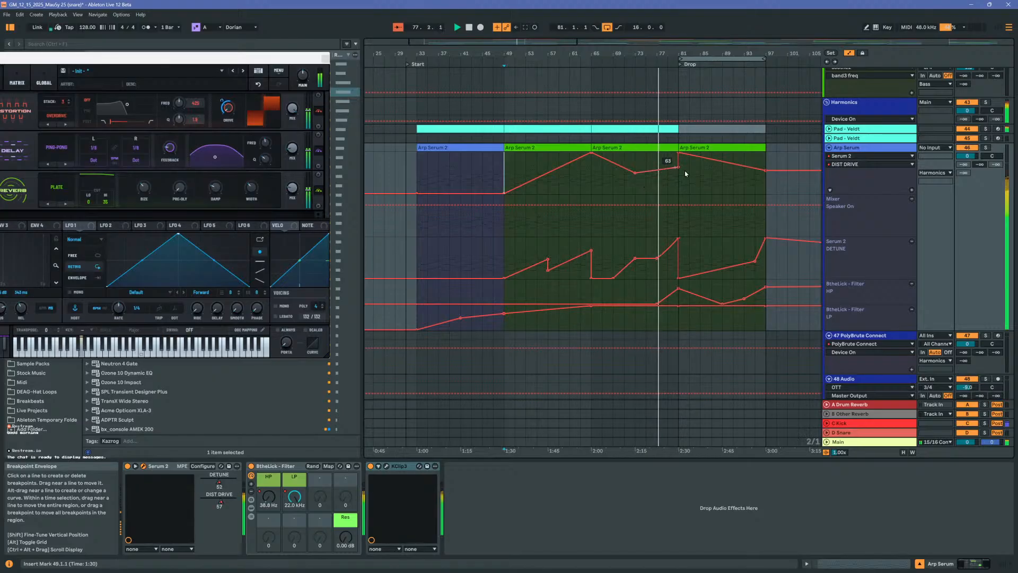
left_click_drag(679, 54, 648, 98)
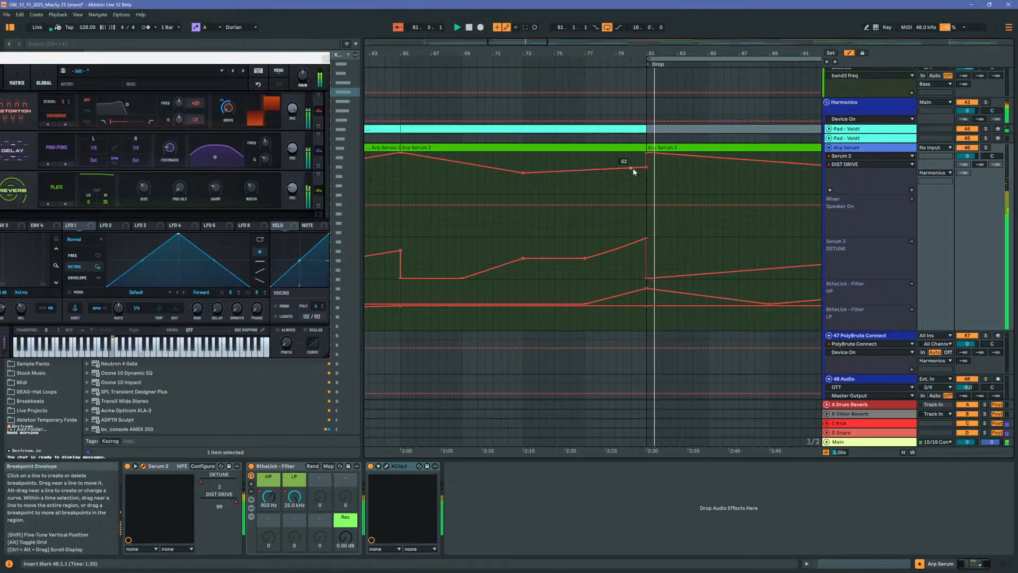
Close the Serum 2 window, review Arp Serum's automation around the Drop during playback, and place the insert marker at bar 81
left_click_drag(761, 52, 675, 52)
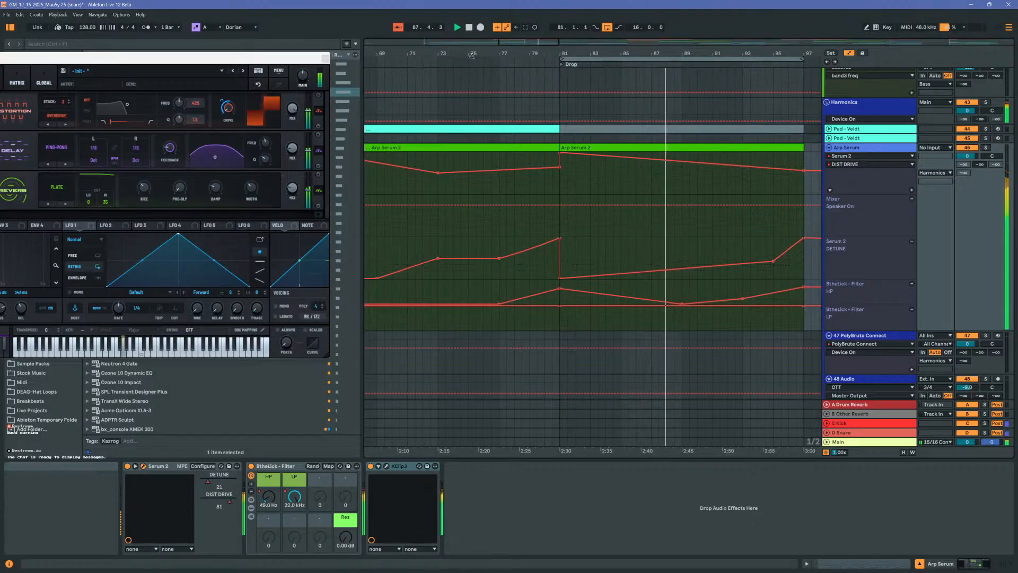
left_click(324, 57)
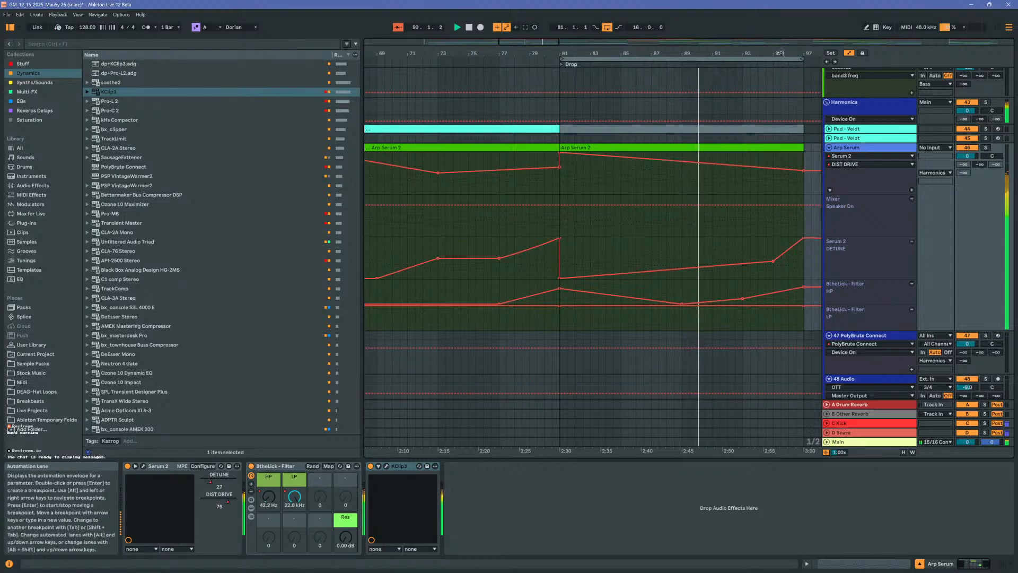
left_click_drag(780, 54, 504, 4)
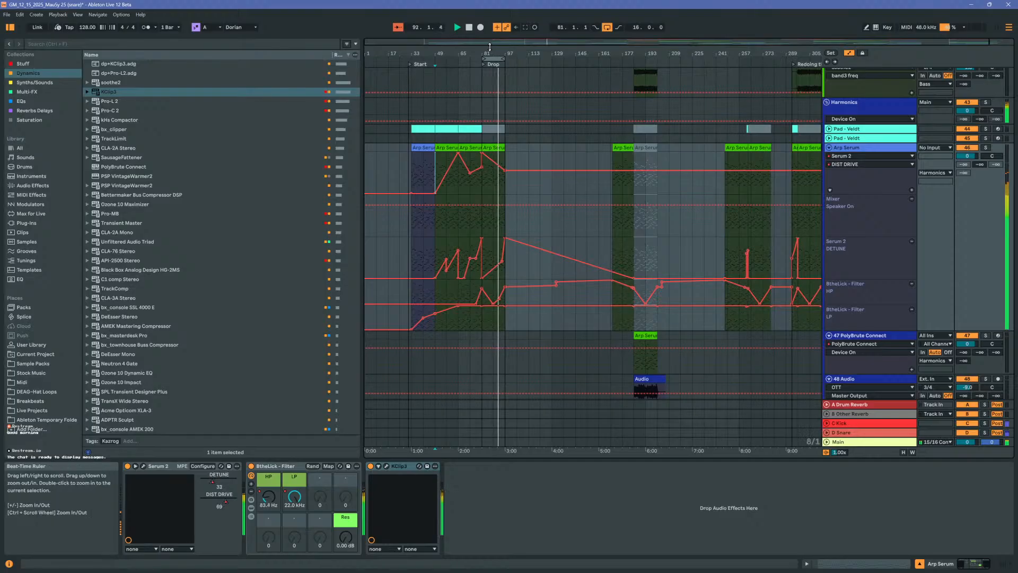
left_click_drag(492, 54, 491, 80)
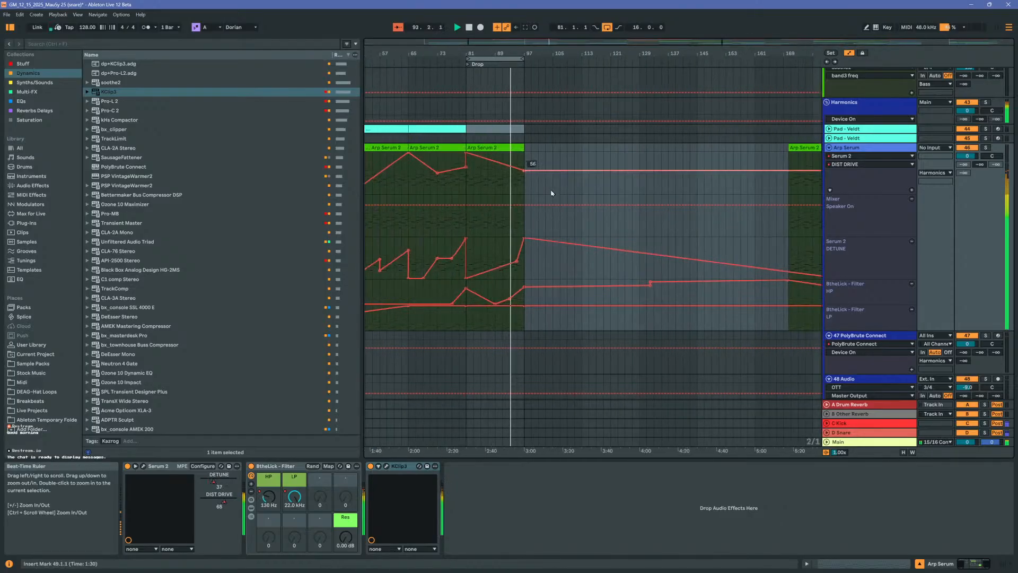
scroll(505, 231, "up", 3)
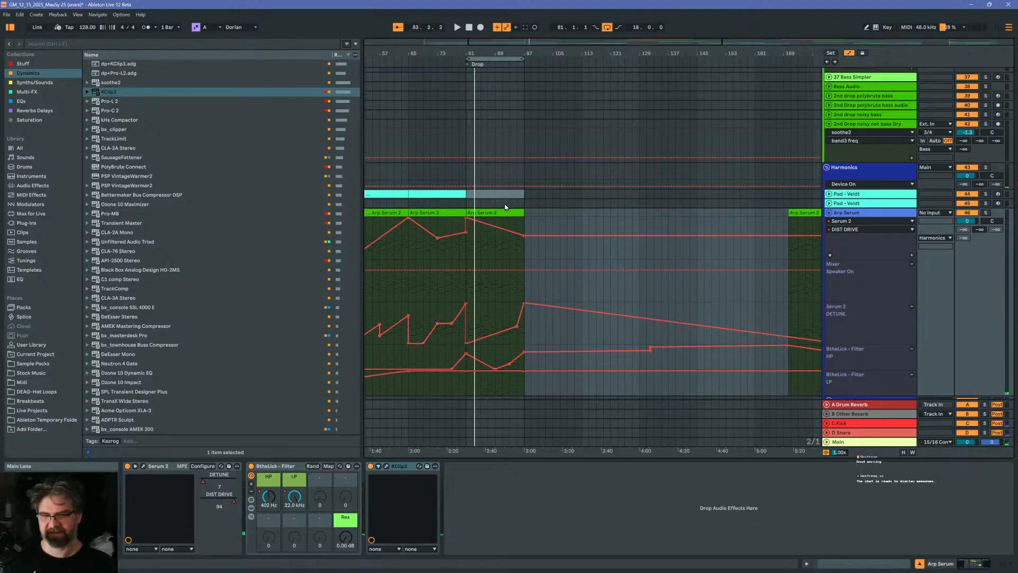
left_click(467, 256)
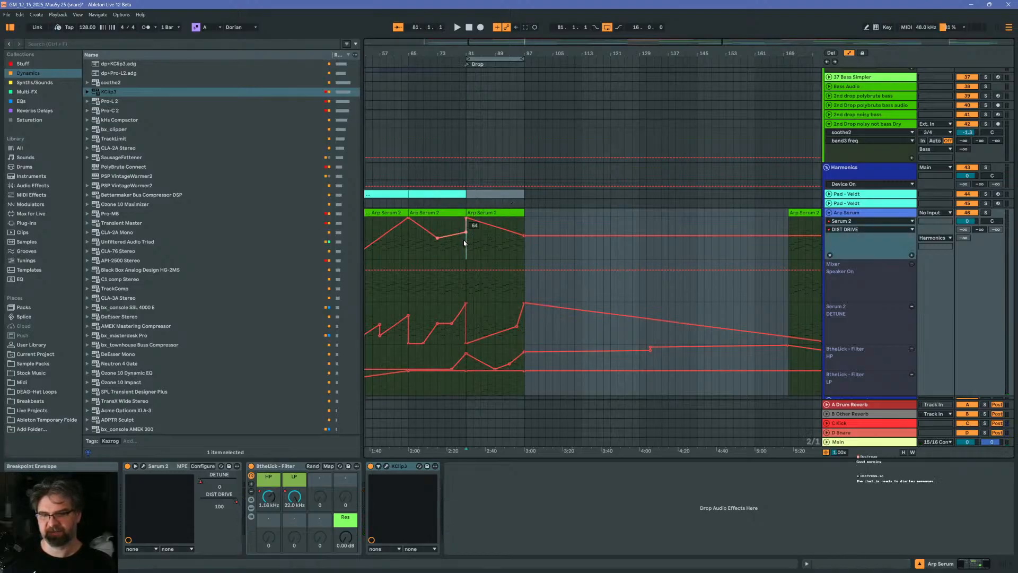
Search the plug-ins for "imager" and insert Ozone 10 Imager on Arp Serum between Serum 2 and the BtheLick filter
left_click(876, 214)
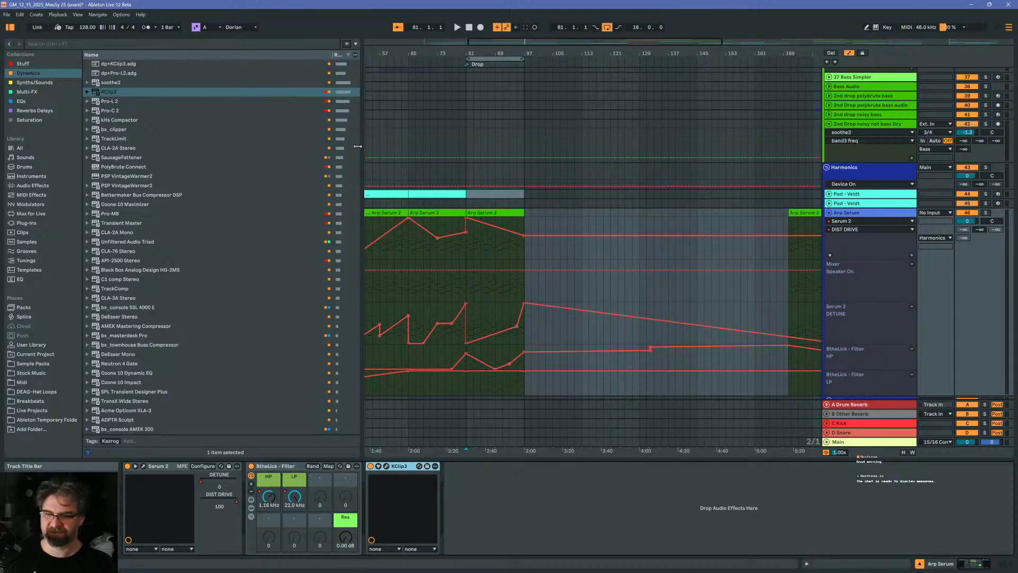
key("ctrl+f")
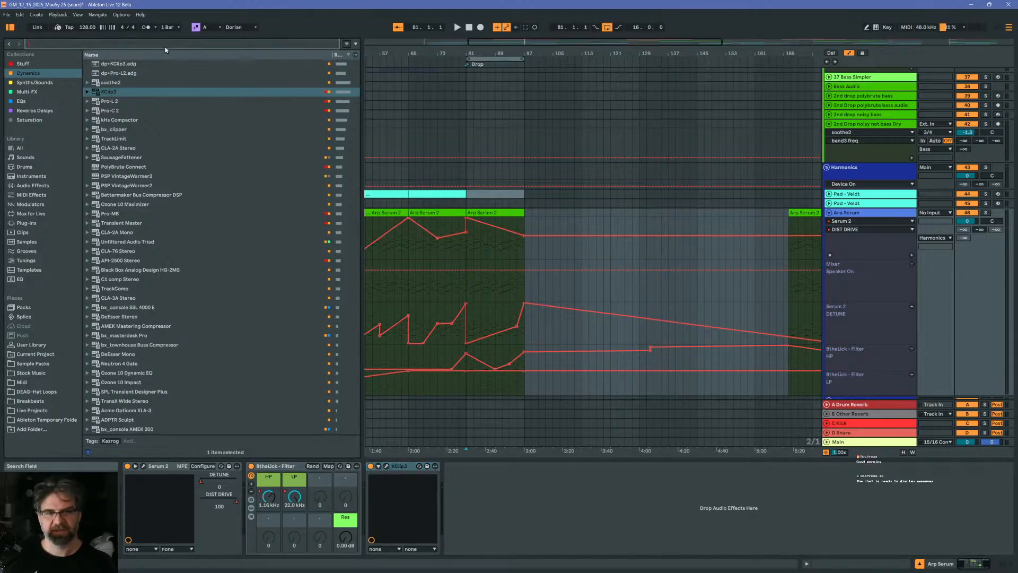
type("imager")
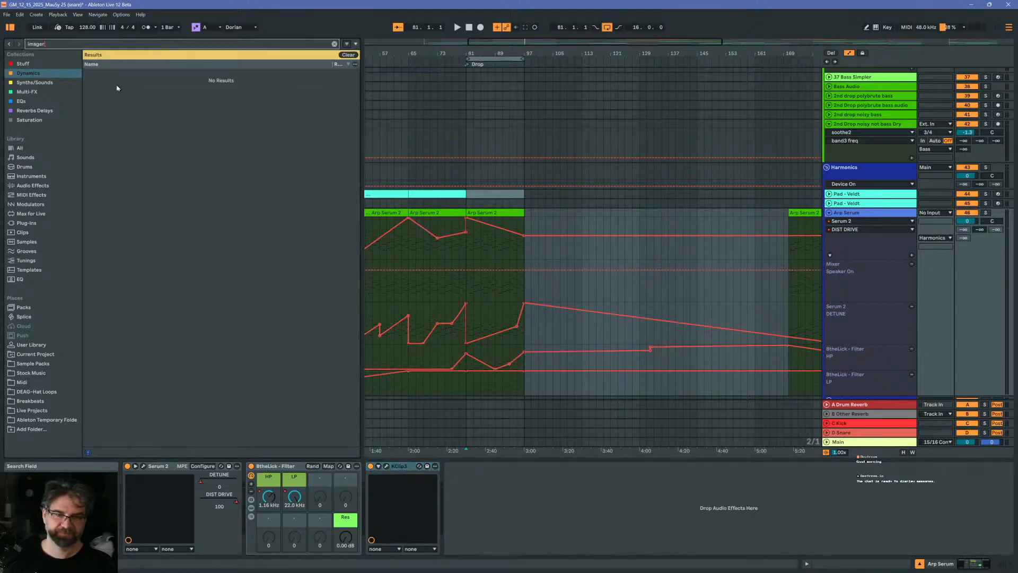
left_click(38, 225)
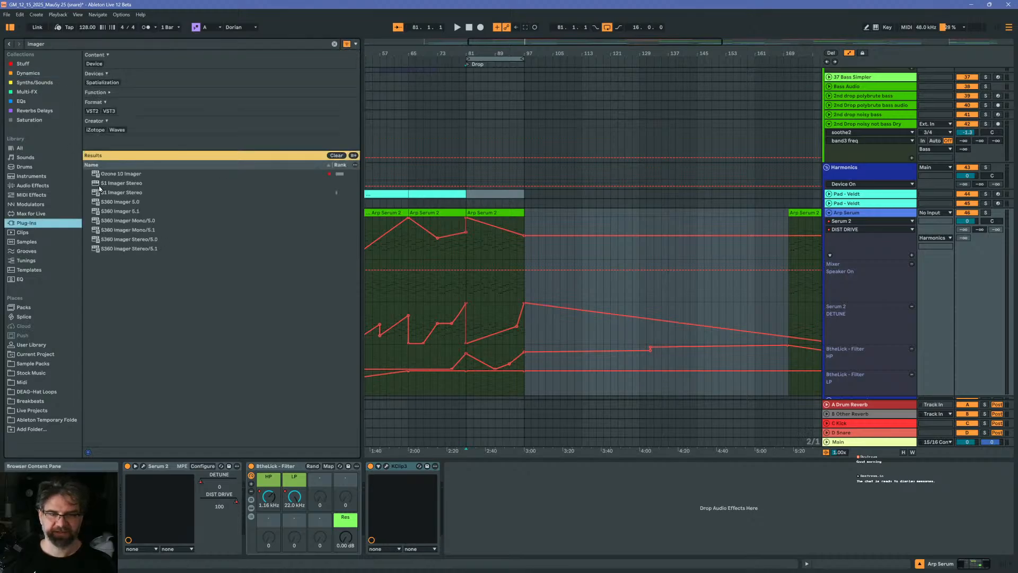
left_click(95, 175)
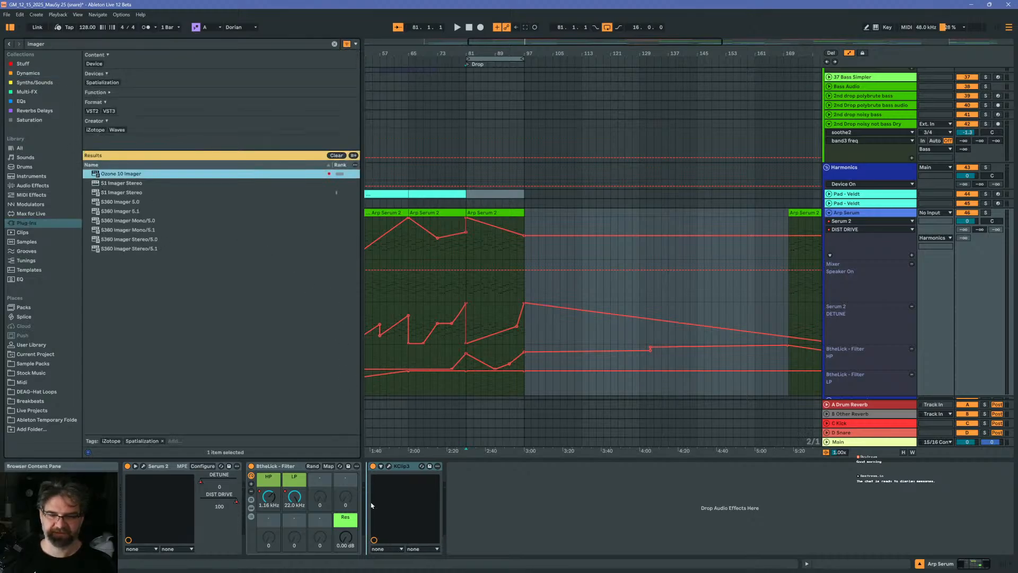
mouse_move(347, 508)
left_mouse_down()
mouse_move(259, 509)
mouse_move(259, 492)
left_mouse_up()
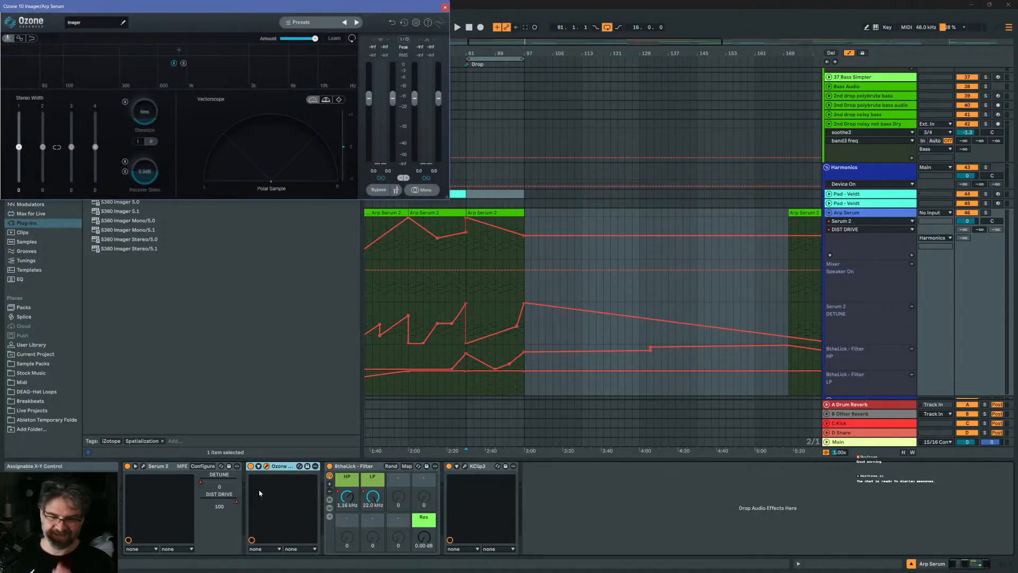
Split Arp Serum's Imager into two bands with widths -100 and 50, and enable Stereoize at 6 ms while the Drop plays
left_click(149, 50)
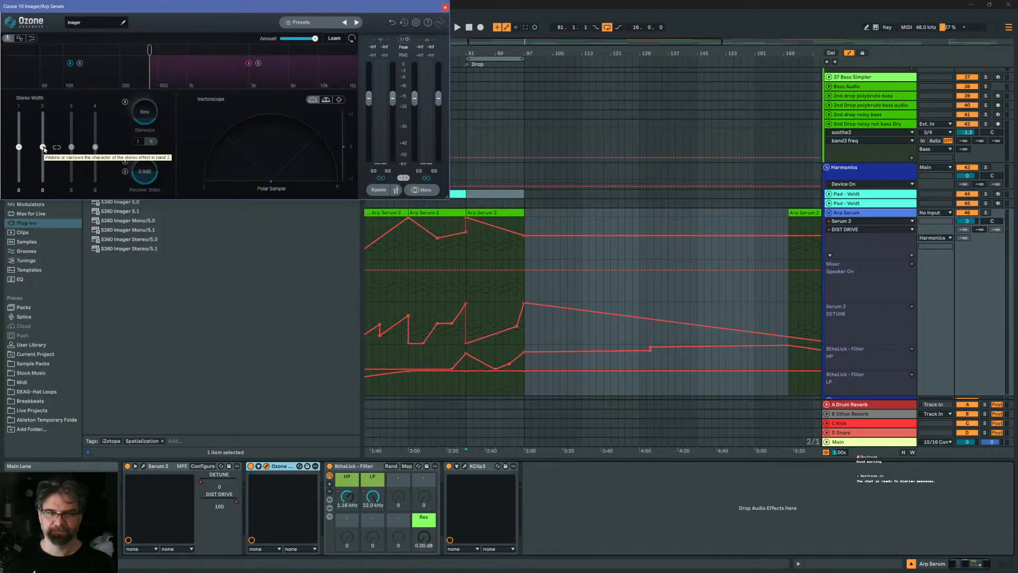
left_click_drag(43, 147, 42, 113)
key("space")
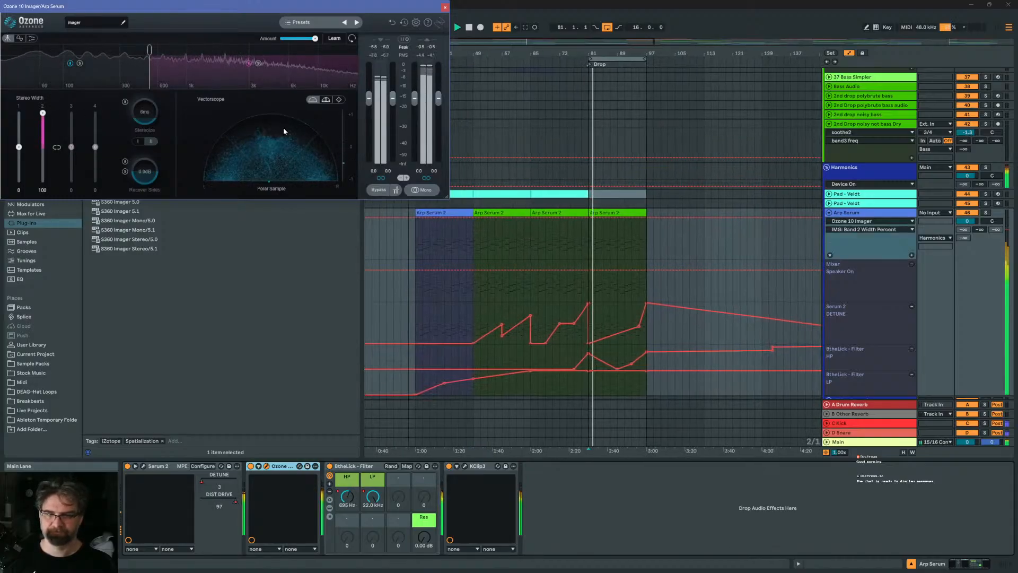
left_click_drag(43, 113, 43, 130)
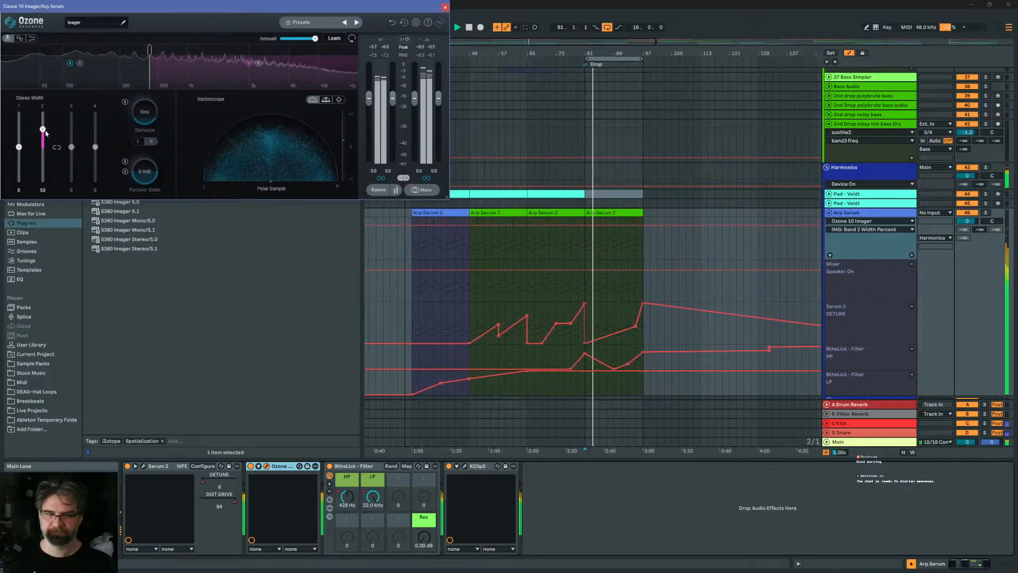
left_click(145, 109)
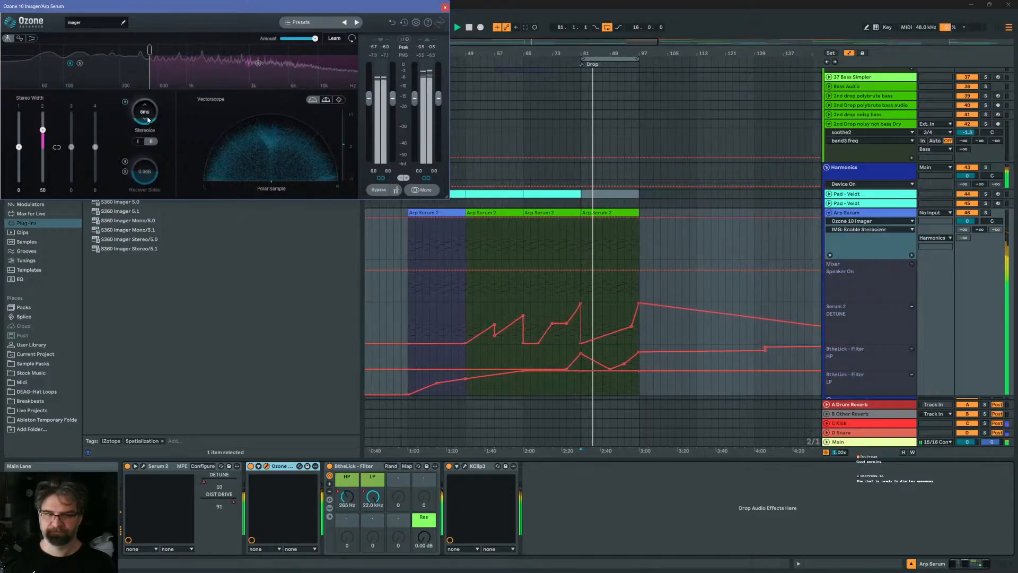
left_click_drag(148, 109, 148, 86)
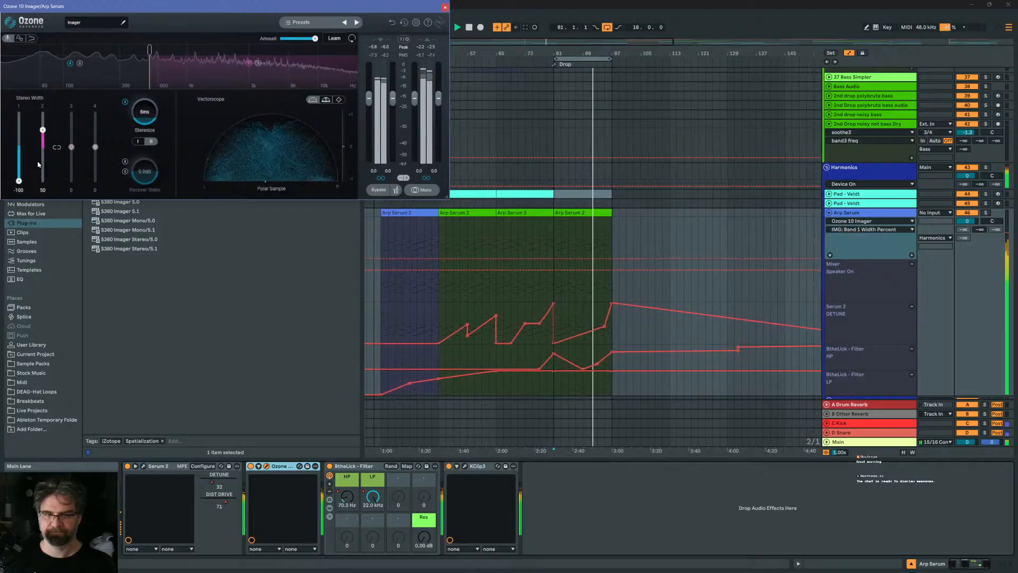
Play from bar 77 and compare Arp Serum with the Ozone Imager switched off and on again
left_click(539, 228)
key("space")
key("space")
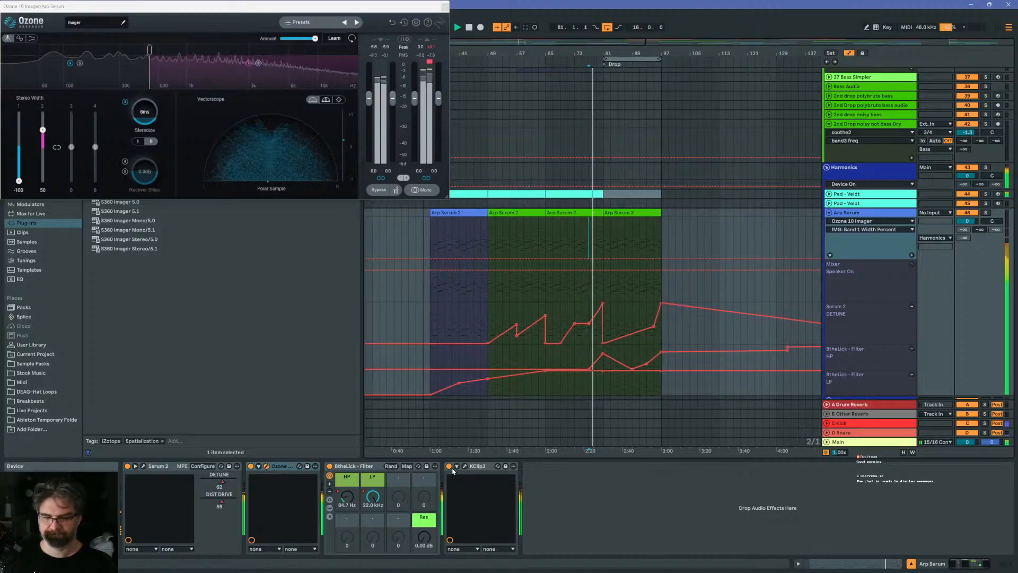
left_click(251, 467)
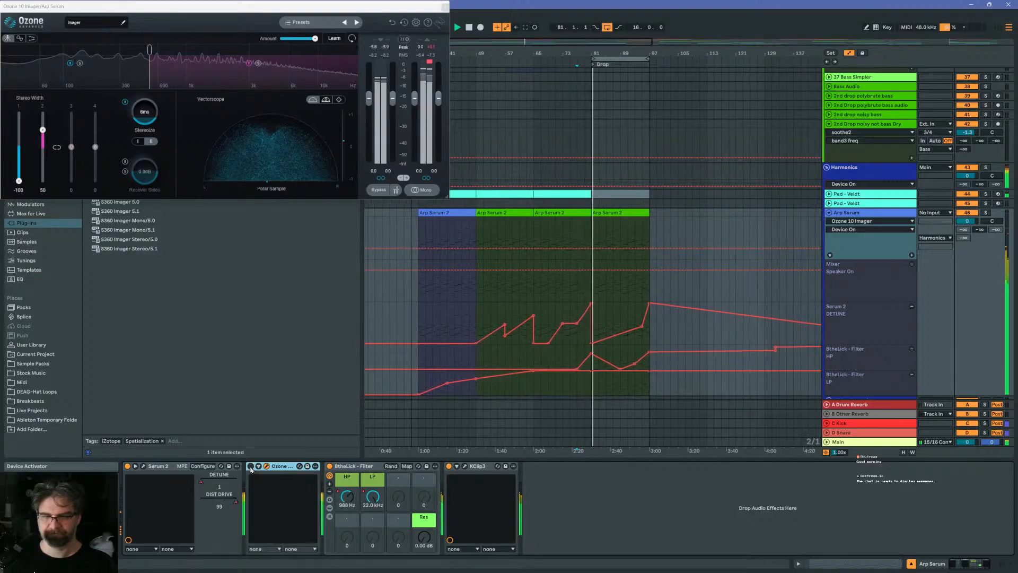
left_click(250, 466)
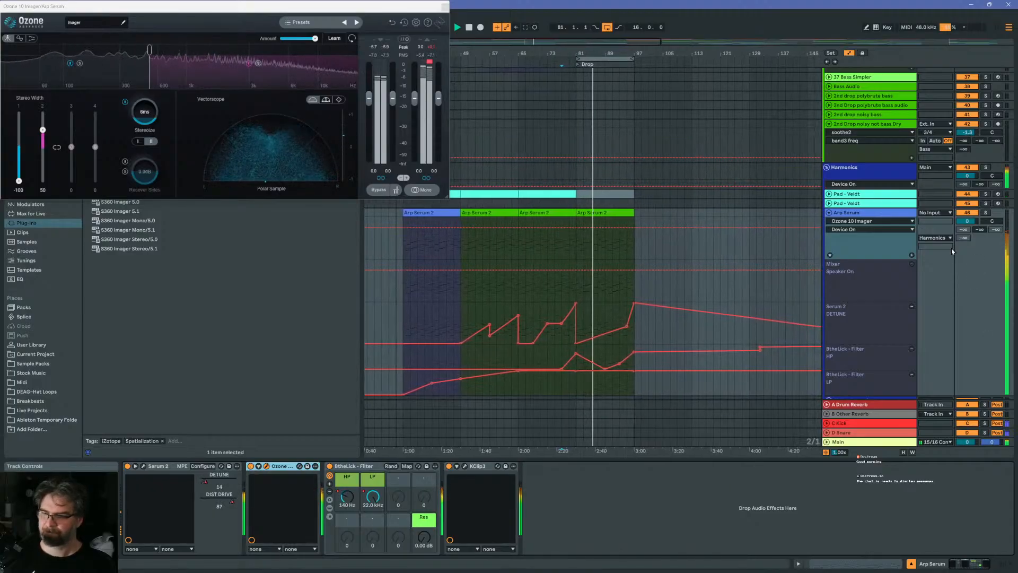
Solo the Arp Serum track and the noisy bass track while the Drop plays
left_click(985, 213)
scroll(911, 154, "up", 5)
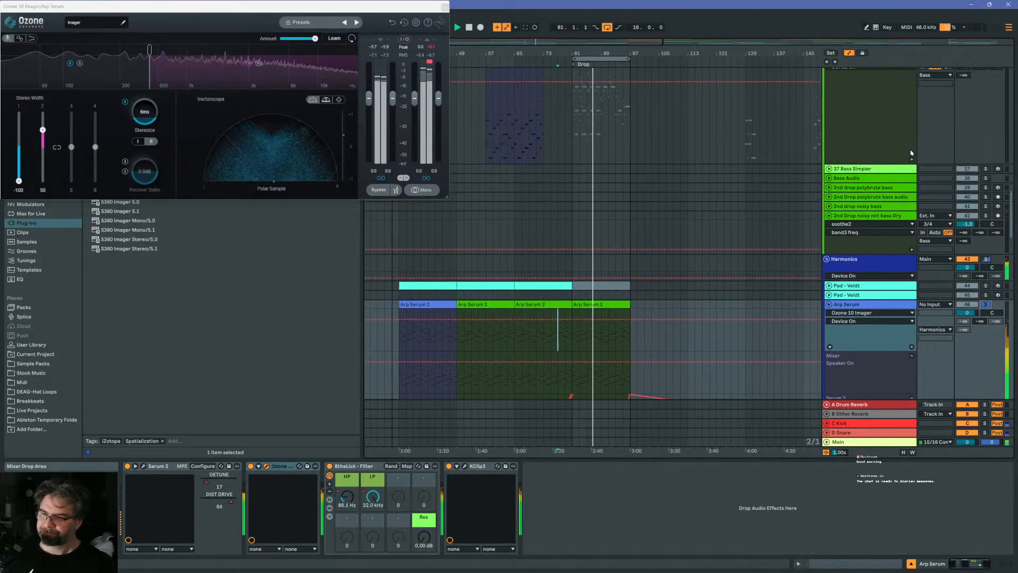
scroll(911, 152, "up", 6)
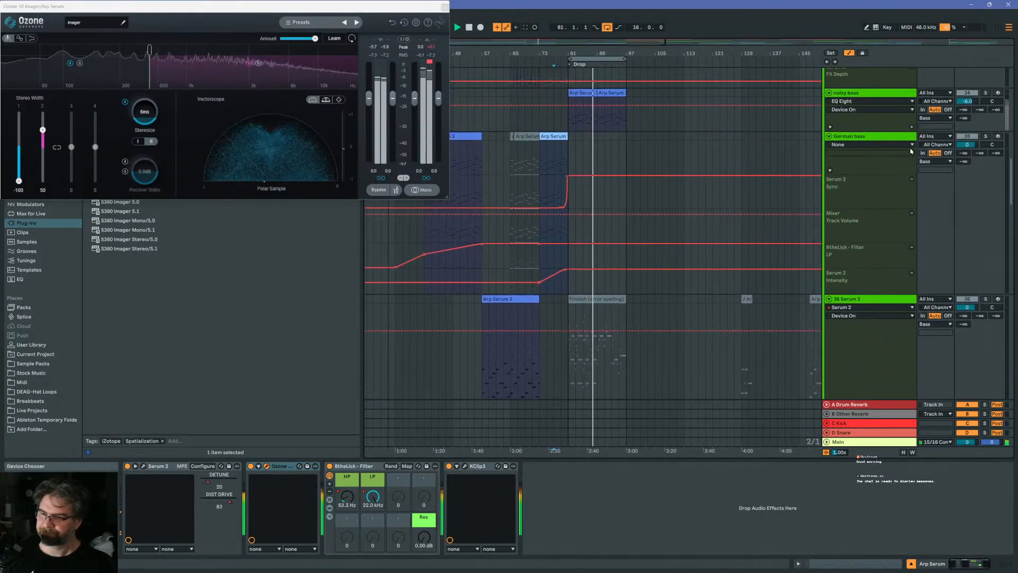
left_click(985, 177)
left_click(796, 196)
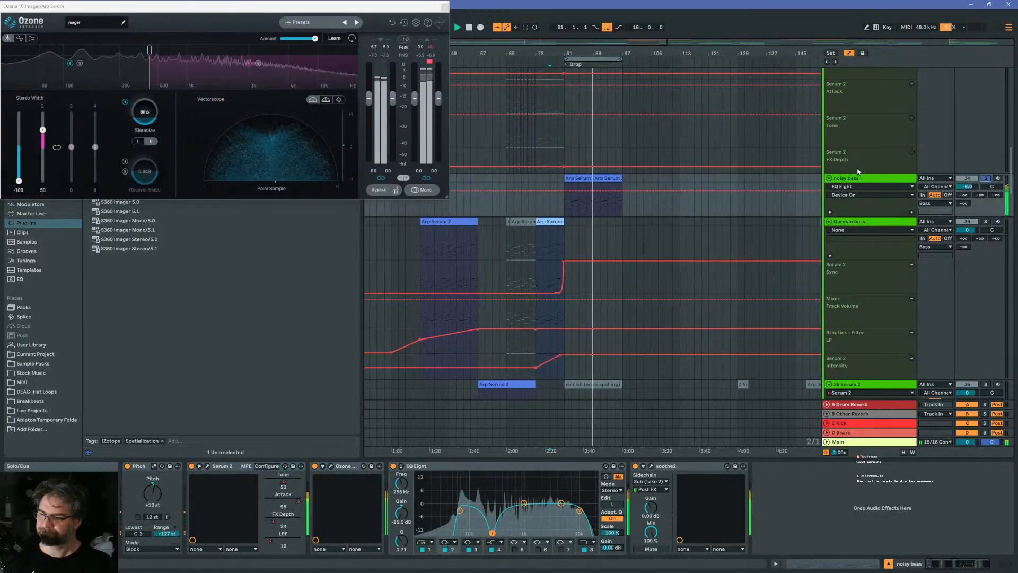
Open the noisy bass track's Ozone Imager and set its band 2 width to -67 and band 3 width to 58
scroll(795, 170, "down", 2)
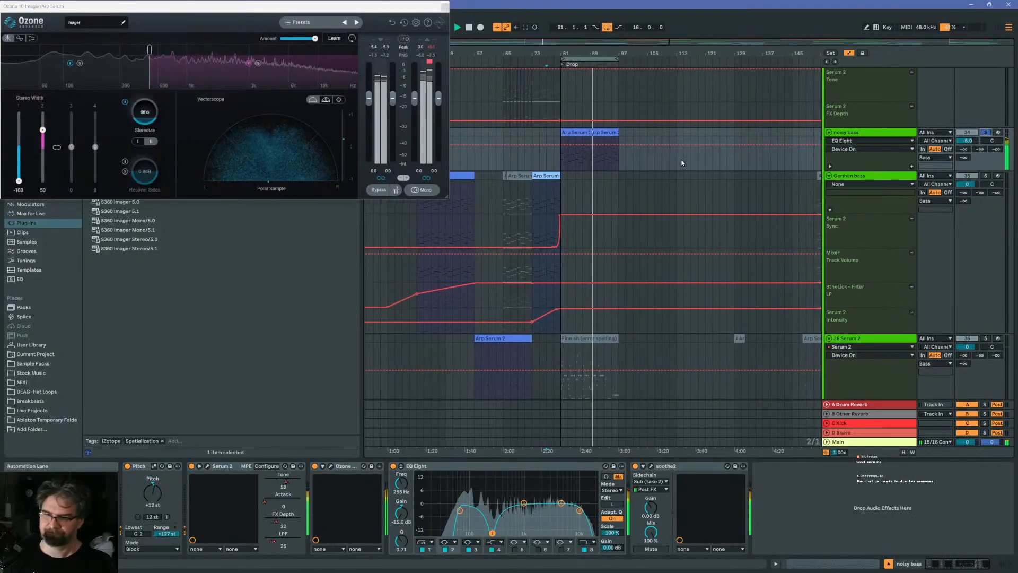
left_click(861, 133)
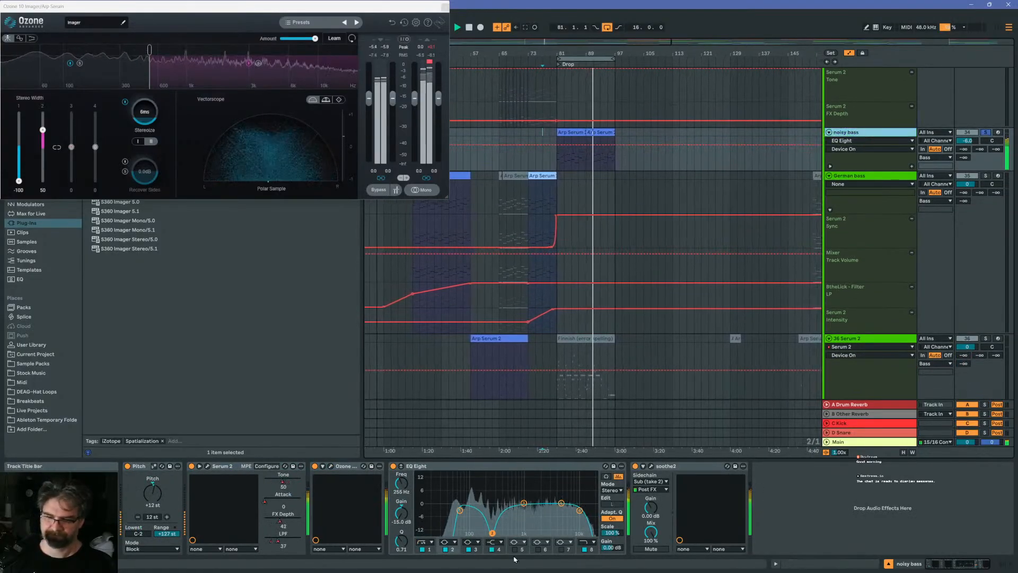
left_click(332, 467)
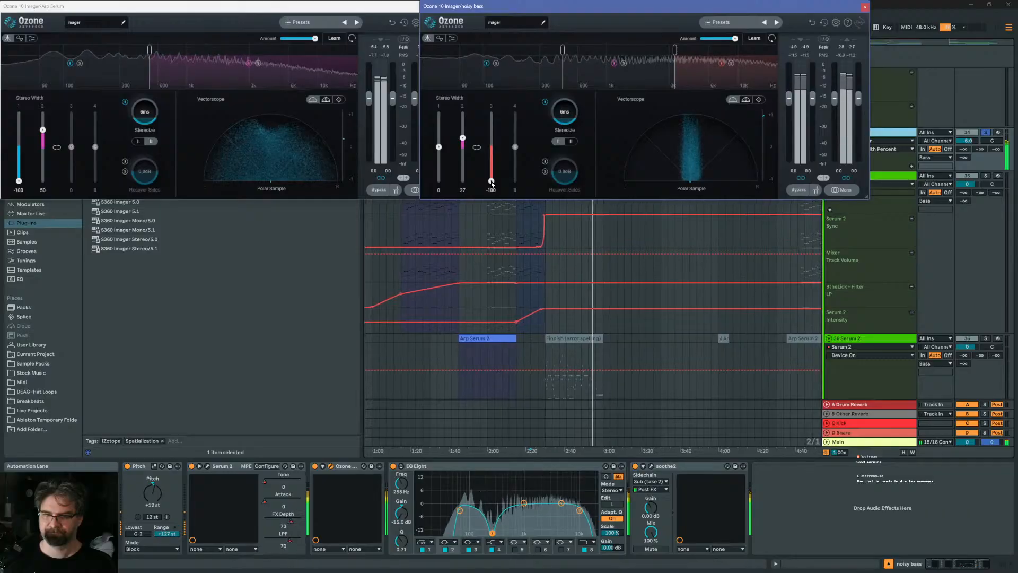
left_click_drag(492, 183, 492, 175)
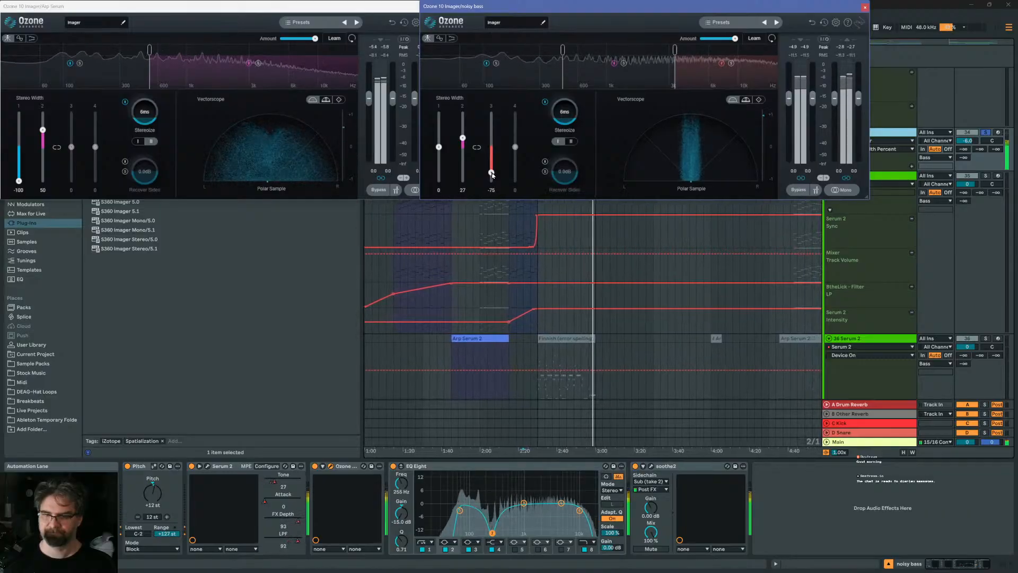
left_click_drag(493, 183, 469, 173)
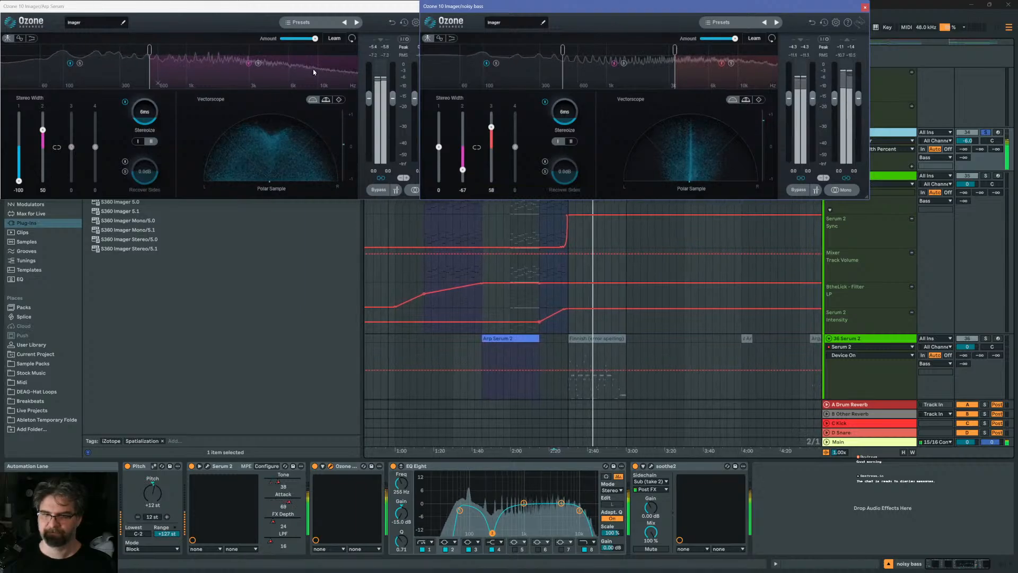
Add a third band to Arp Serum's Imager at about 3 kHz and set its width to -100
left_click(258, 58)
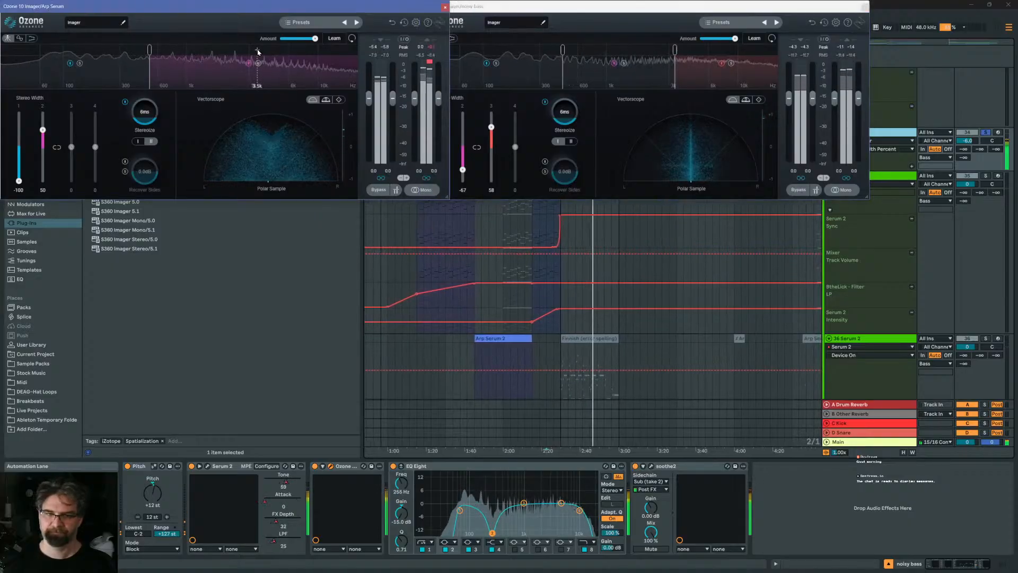
left_click(257, 51)
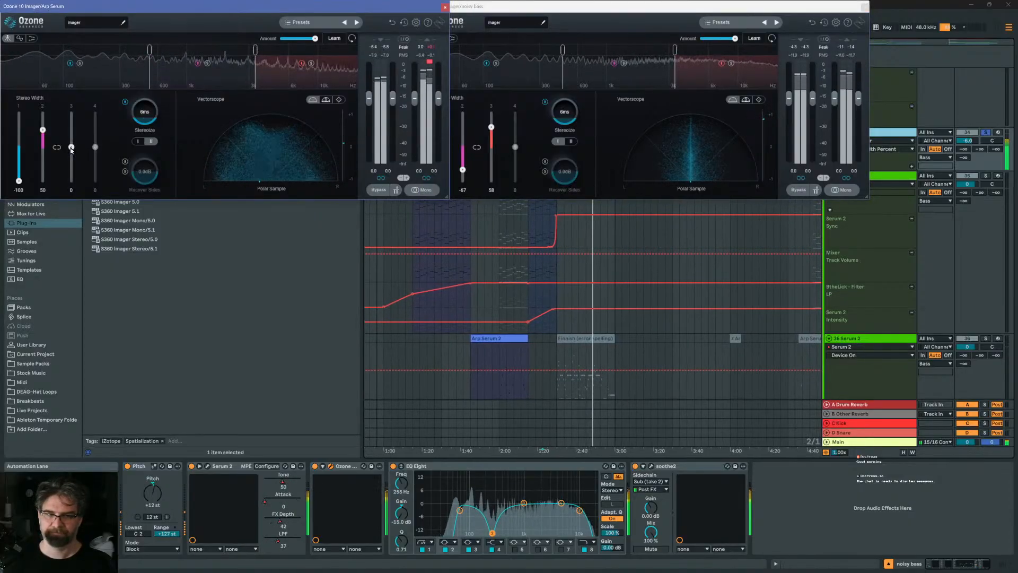
left_click_drag(72, 148, 71, 180)
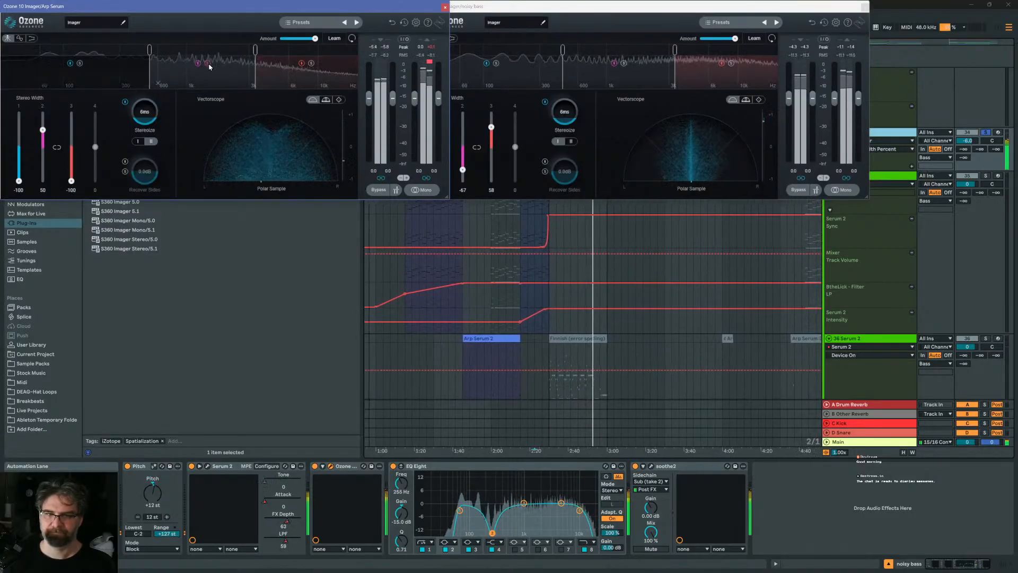
Widen band 2 in the noisy bass Imager to 55
left_click(627, 65)
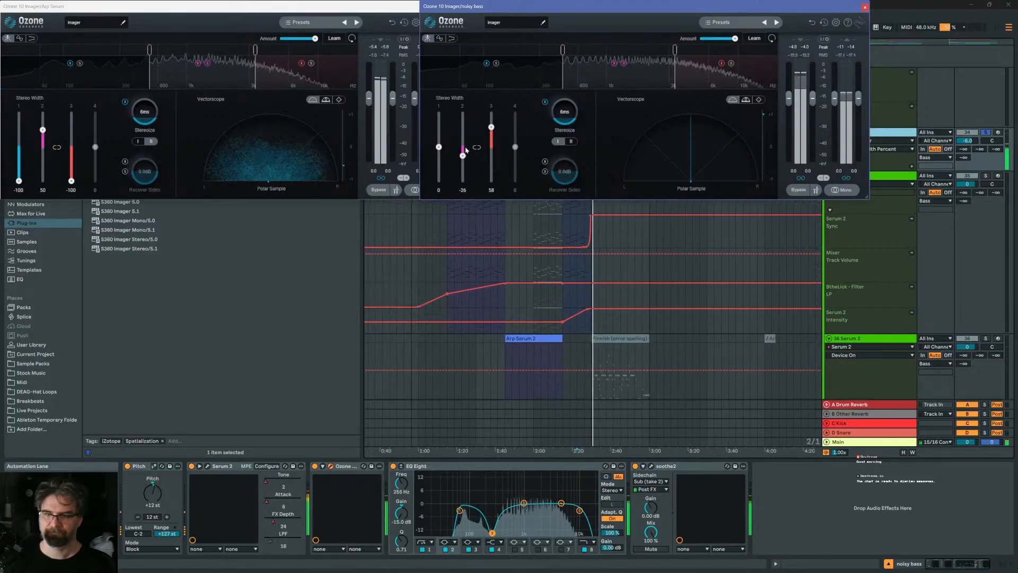
left_click_drag(462, 170, 465, 128)
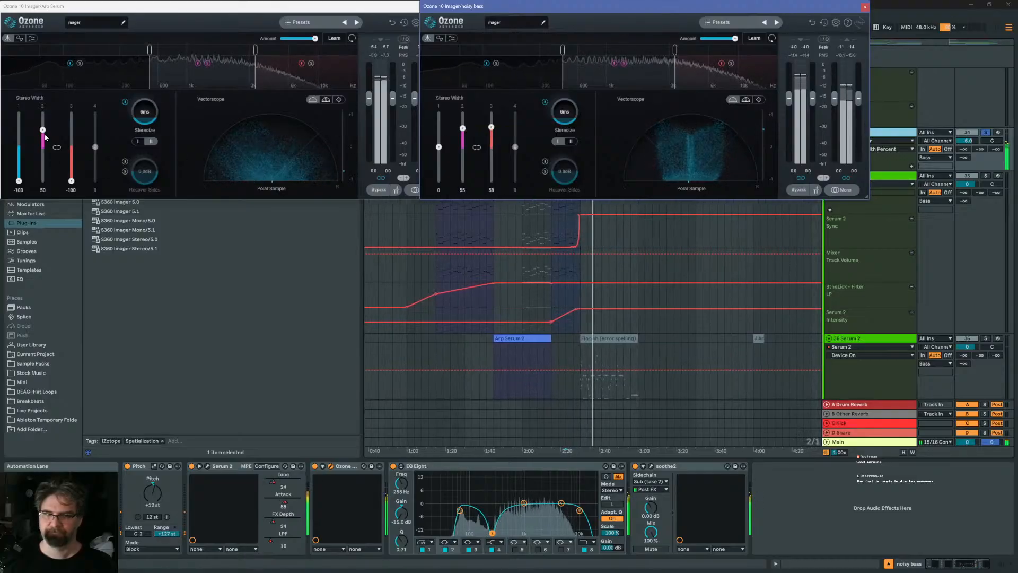
Set Arp Serum's Imager to -76 width on band 2 and 100 on band 3, and turn Stereoize off
left_click_drag(43, 131, 70, 126)
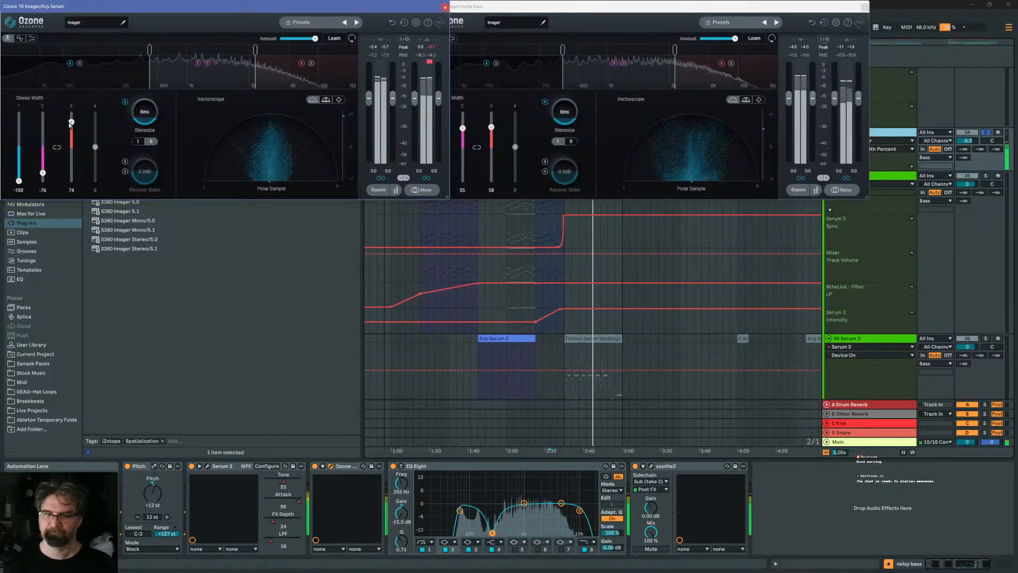
left_click(125, 102)
left_click_drag(69, 124, 71, 113)
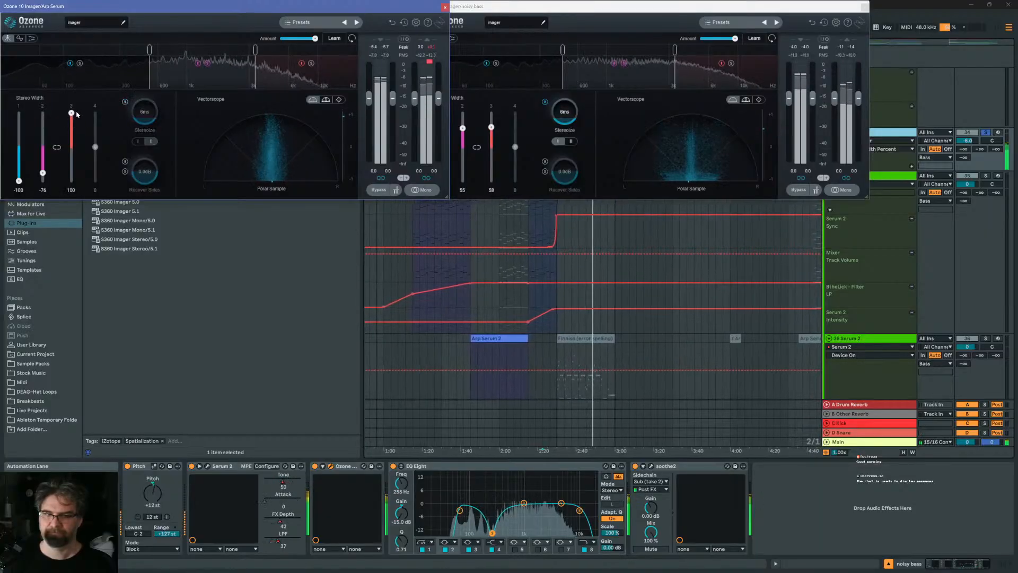
Balance the soloed upper bands of both Ozone Imagers, setting band 3 width to 43 on Arp Serum and -84 on noisy bass
left_click(124, 102)
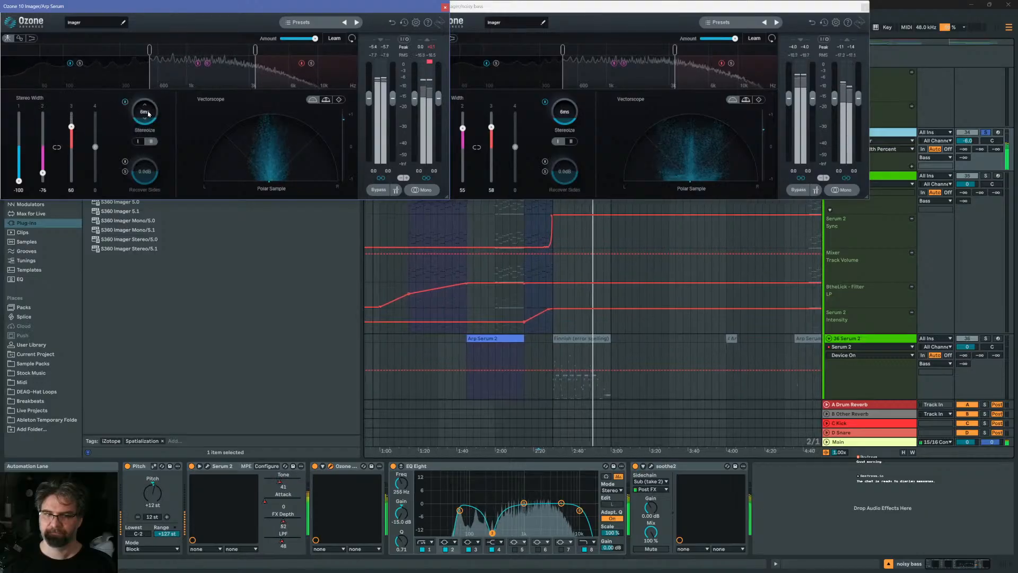
mouse_move(146, 113)
left_mouse_down()
mouse_move(149, 129)
mouse_move(156, 99)
mouse_move(156, 112)
left_mouse_up()
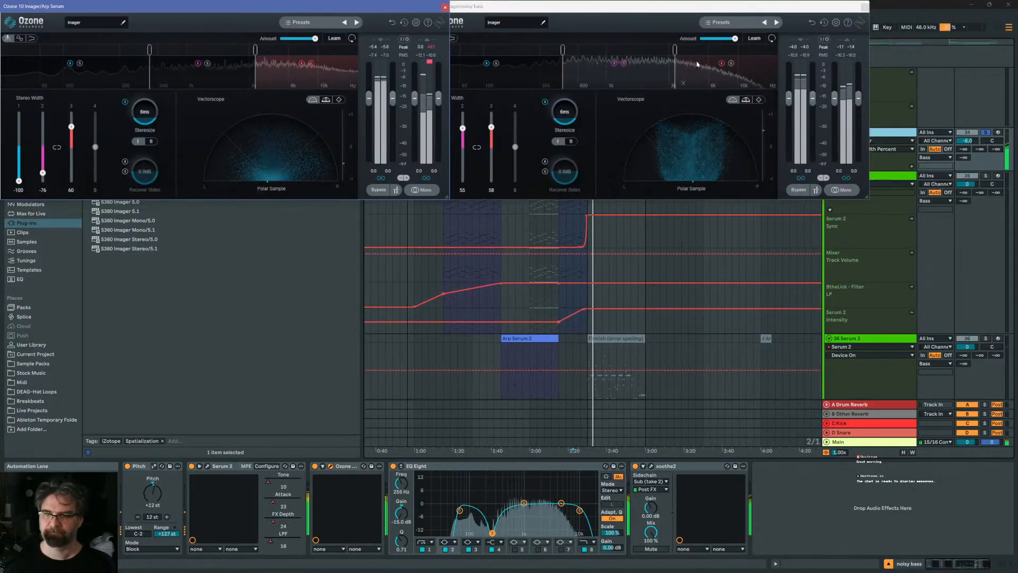
left_click(631, 65)
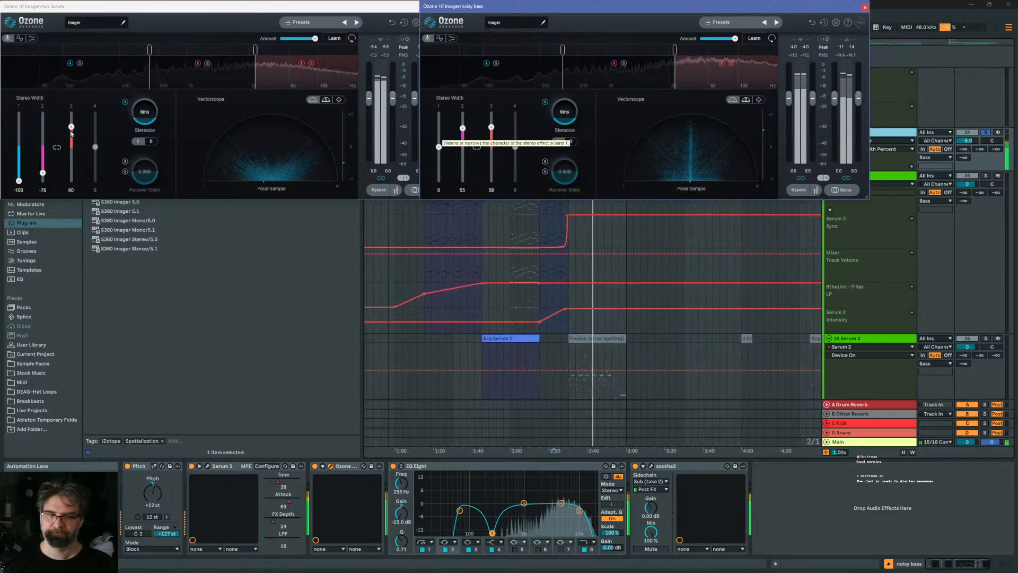
mouse_move(71, 128)
left_mouse_down()
mouse_move(75, 187)
mouse_move(74, 125)
left_mouse_up()
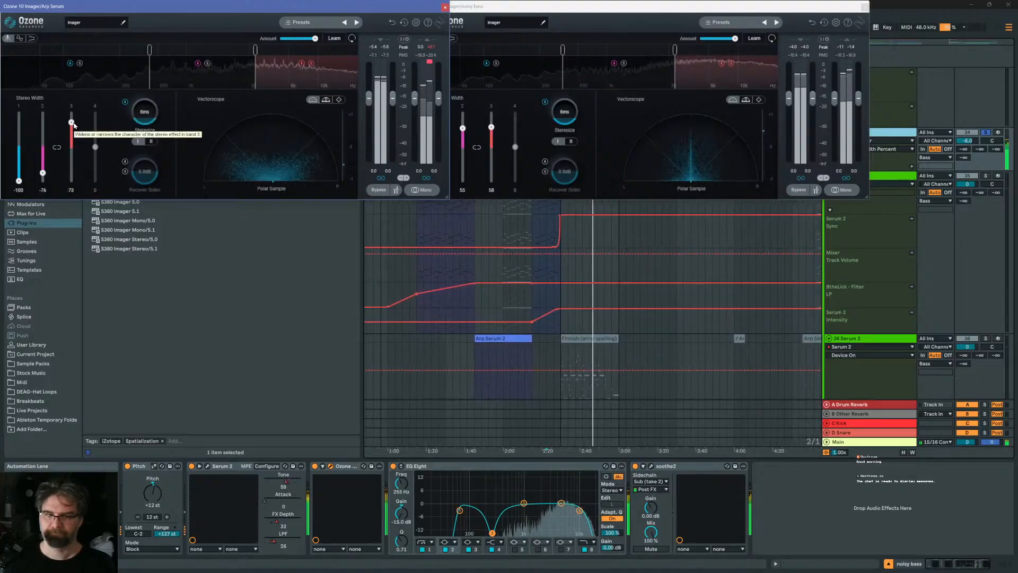
left_click_drag(488, 129, 492, 176)
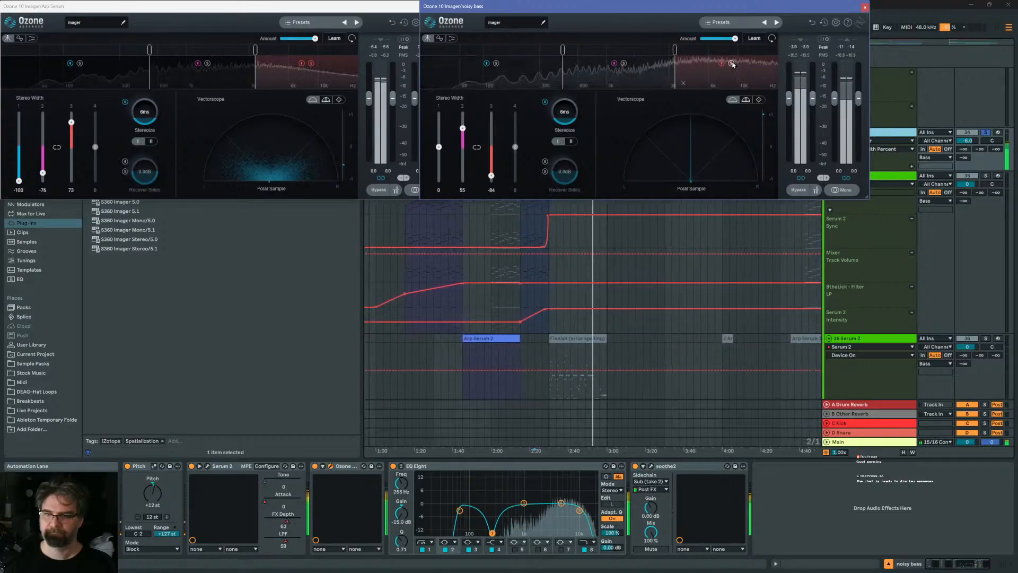
left_click(312, 65)
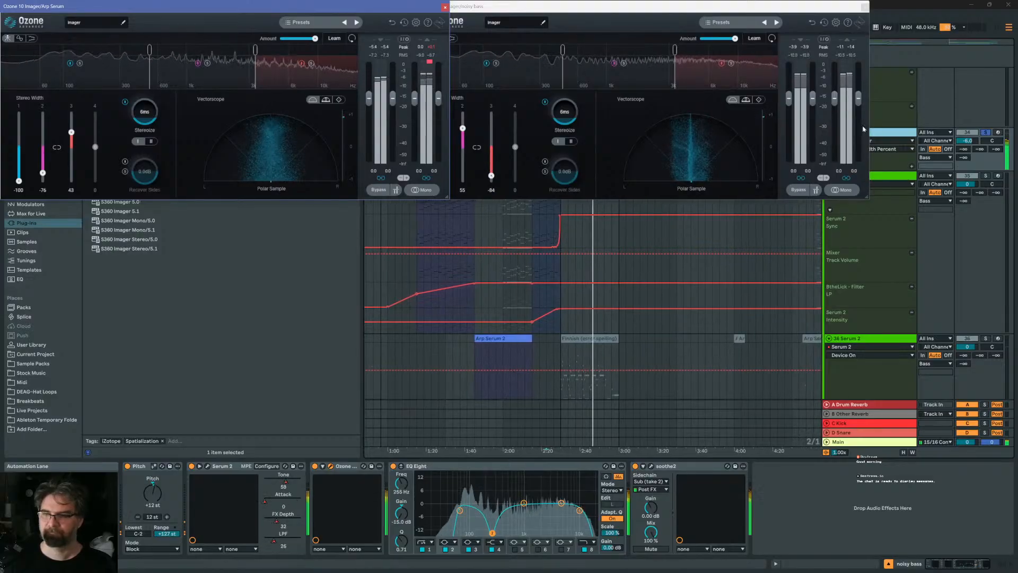
Unsolo the noisy bass track and close both Imager windows after comparing its sound with the Imager bypassed and enabled
left_click(985, 132)
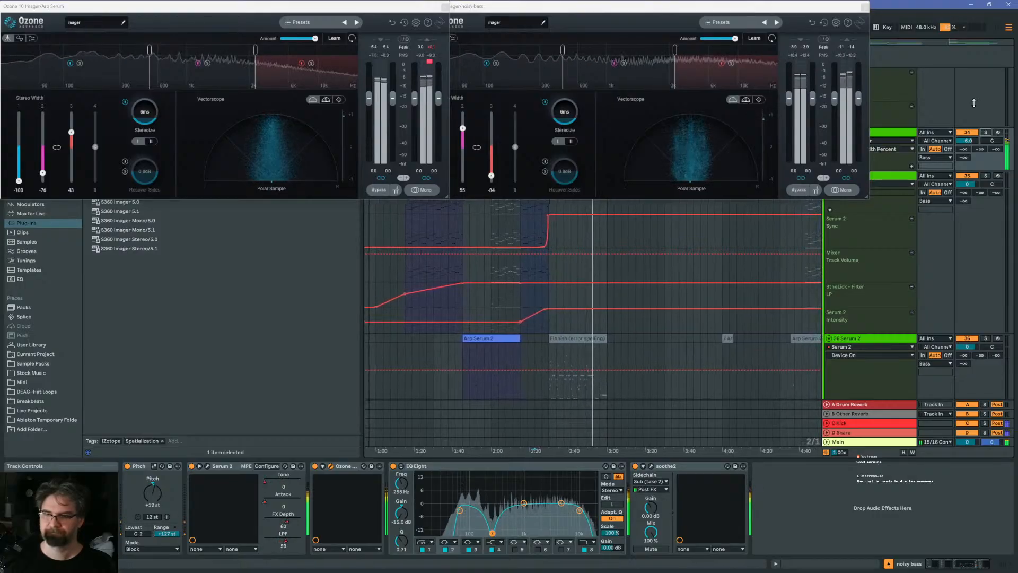
left_click(314, 466)
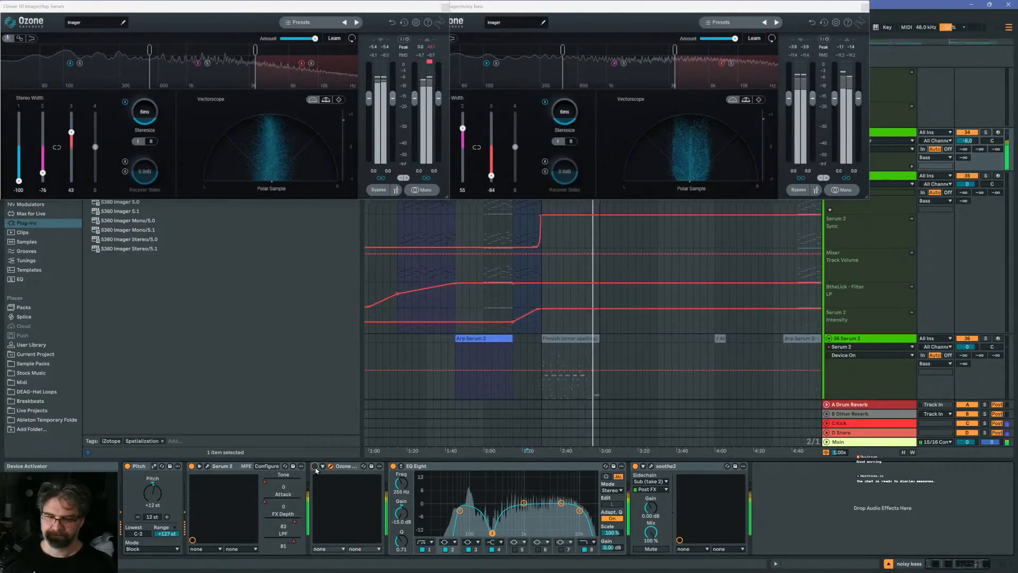
left_click(445, 6)
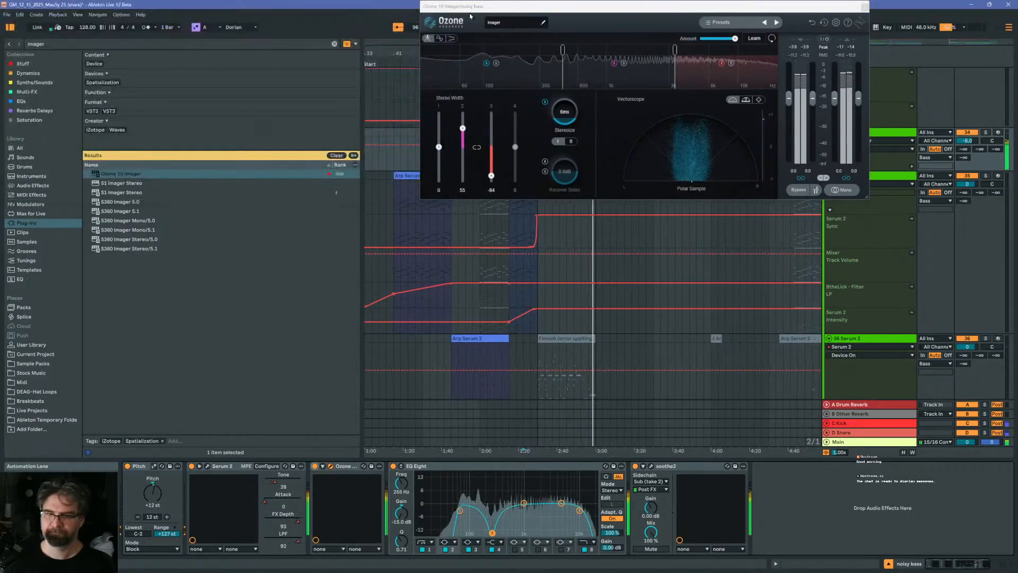
left_click(864, 7)
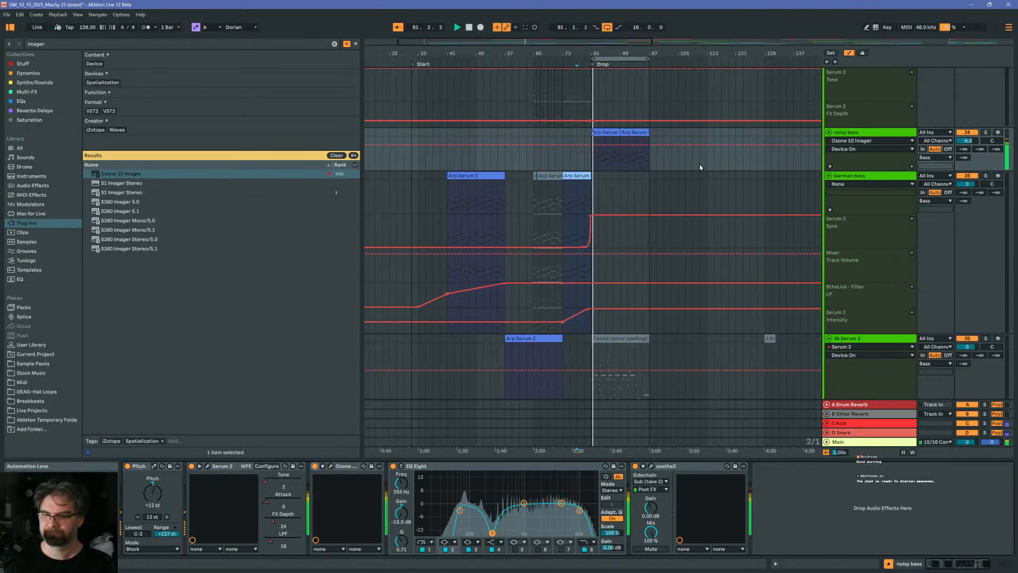
Fold the German bass and 36 Serum 2 tracks and select the Arp Serum clip at the drop
scroll(634, 314, "down", 3)
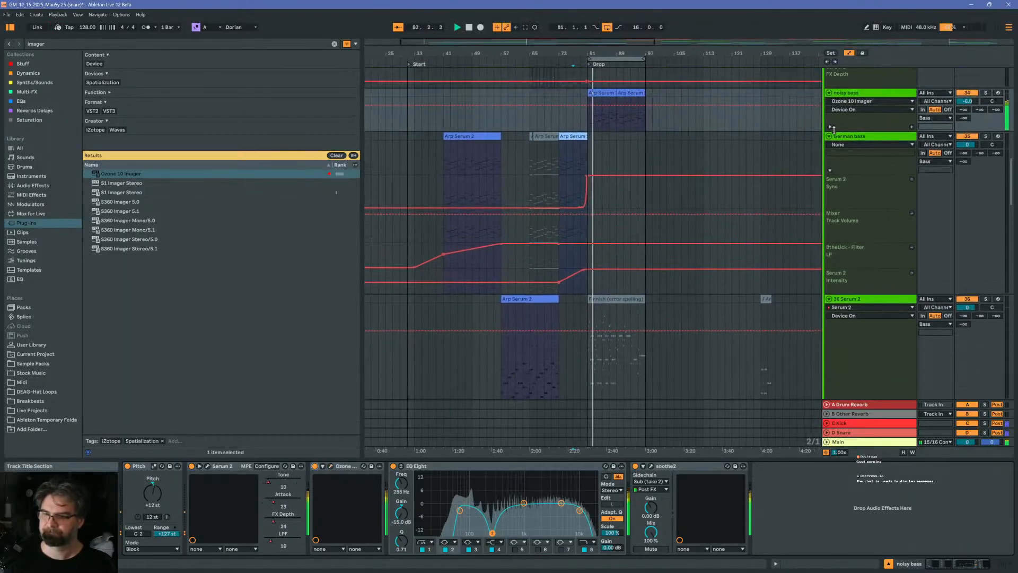
left_click(830, 137)
left_click(828, 145)
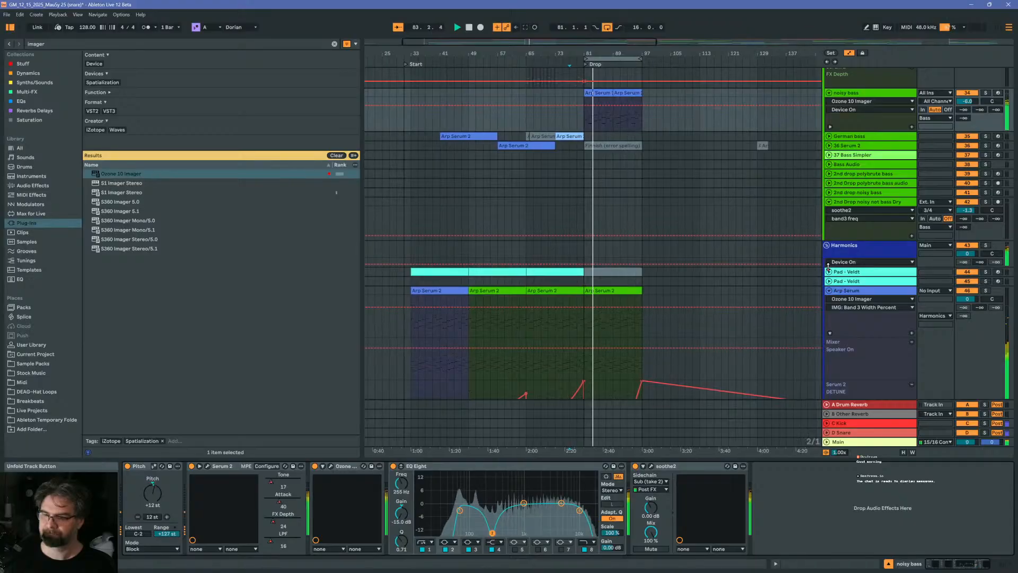
left_click(738, 297)
left_click(626, 291)
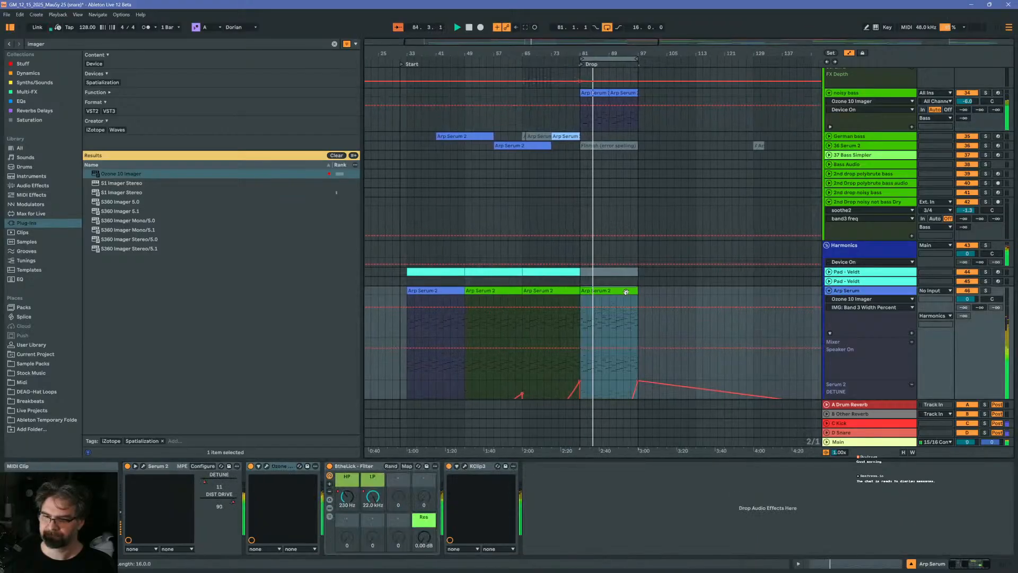
Compare the Arp Serum sound with its Ozone 10 Imager bypassed and enabled while its vectorscope is open
scroll(627, 291, "down", 3)
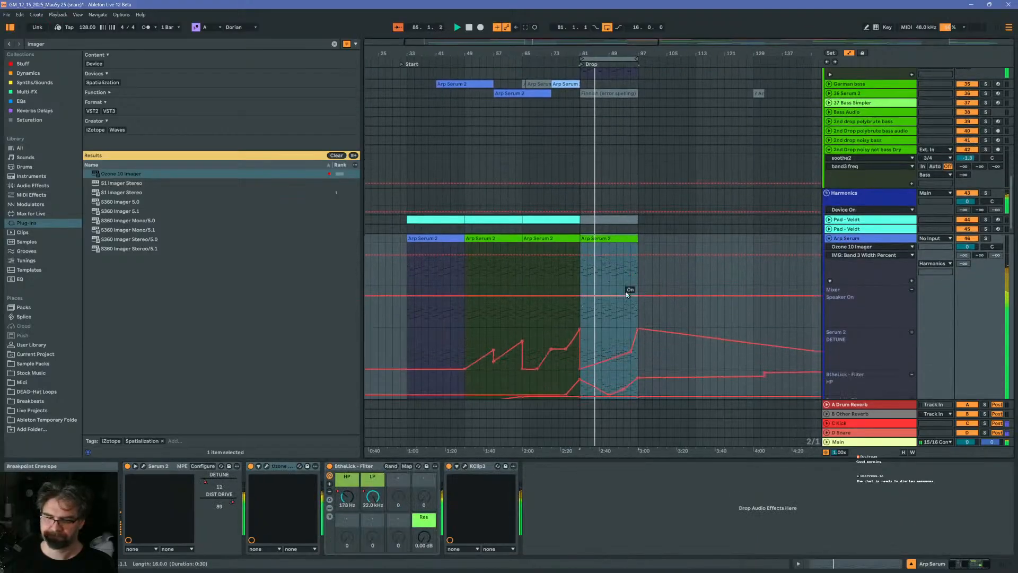
left_click(250, 467)
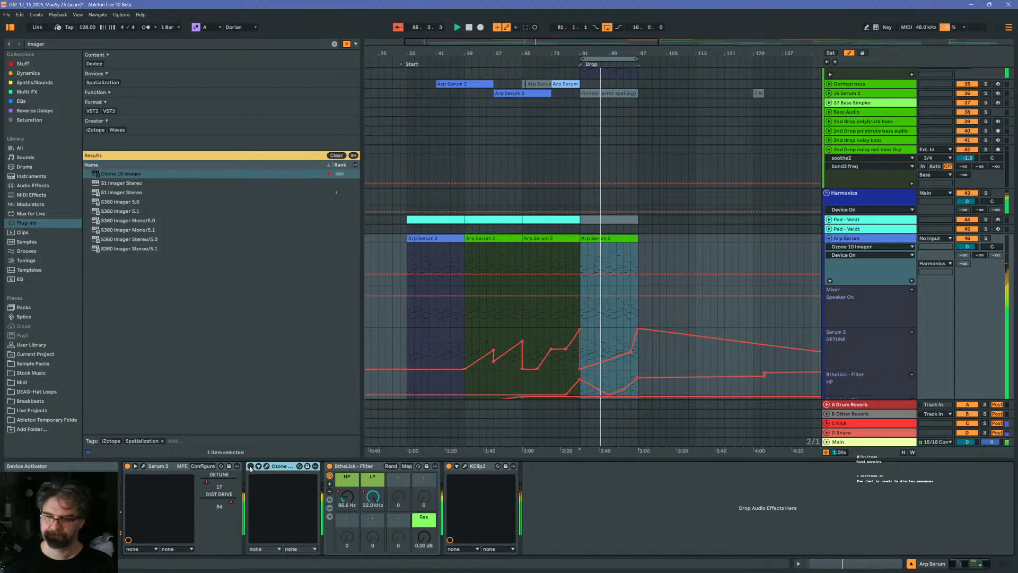
left_click(250, 466)
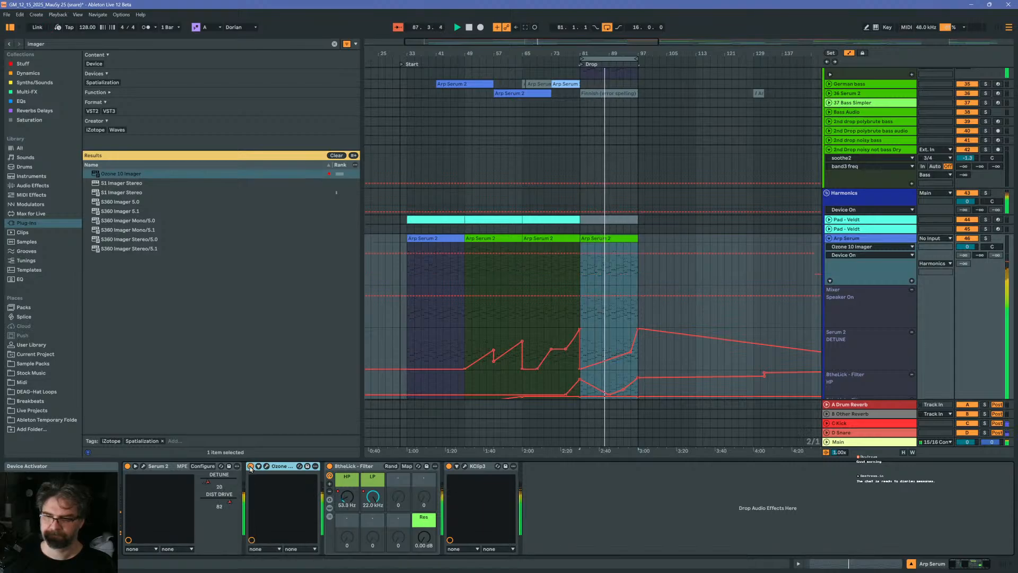
left_click(267, 466)
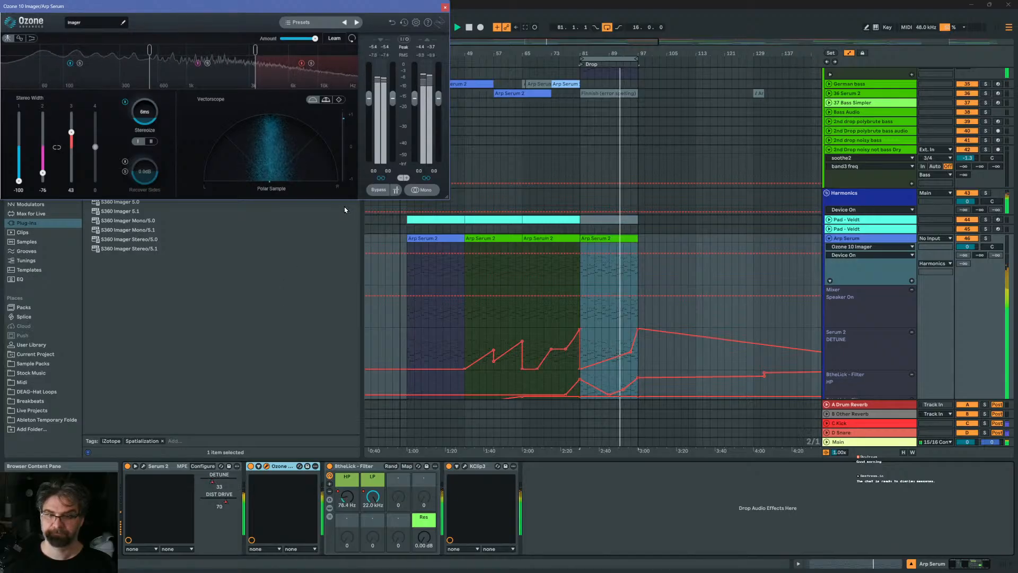
left_click(250, 465)
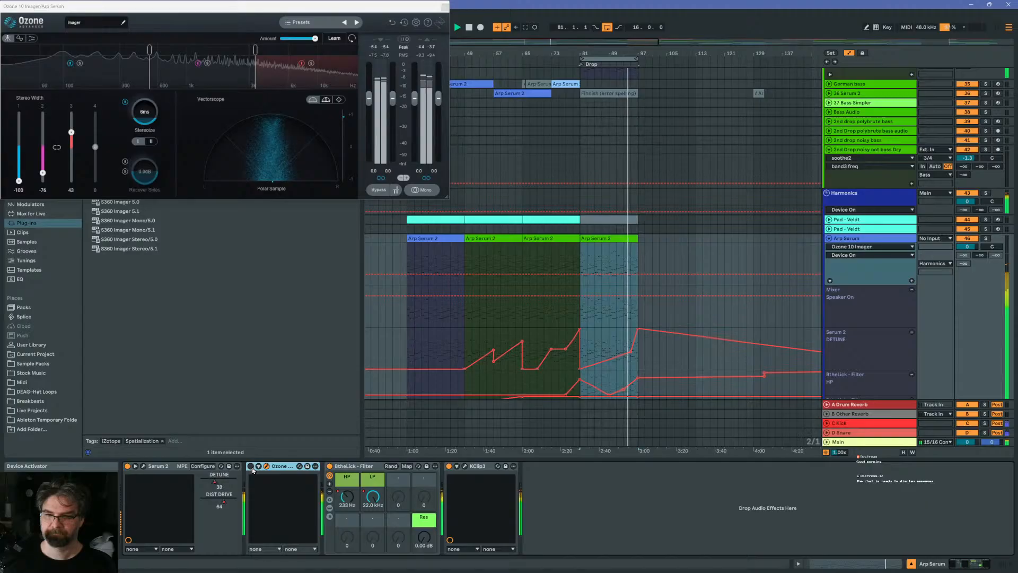
left_click(251, 467)
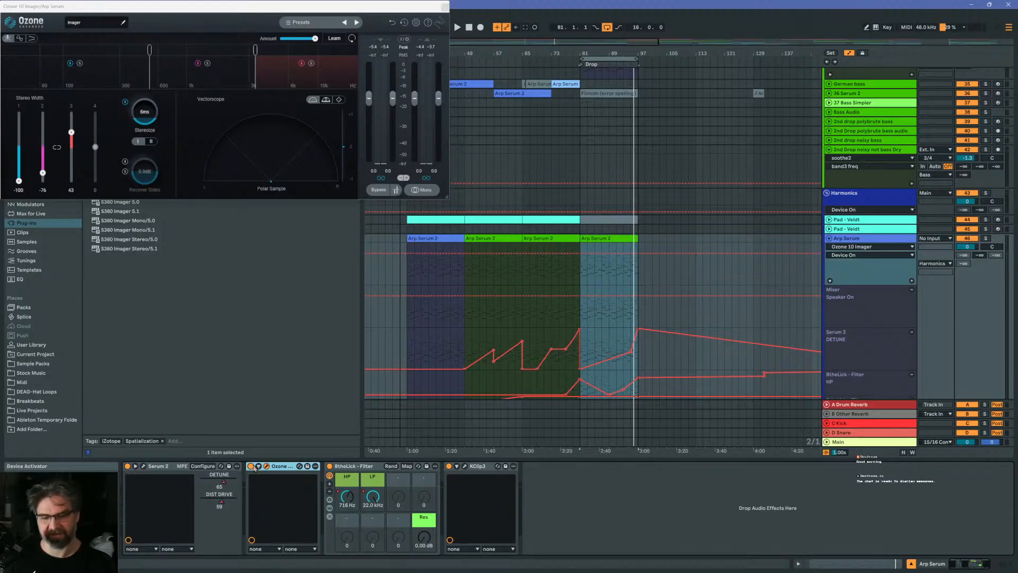
Set the Arp Serum Imager's band 2 width to -15, check it against bypass during playback, and close the Imager
key("space")
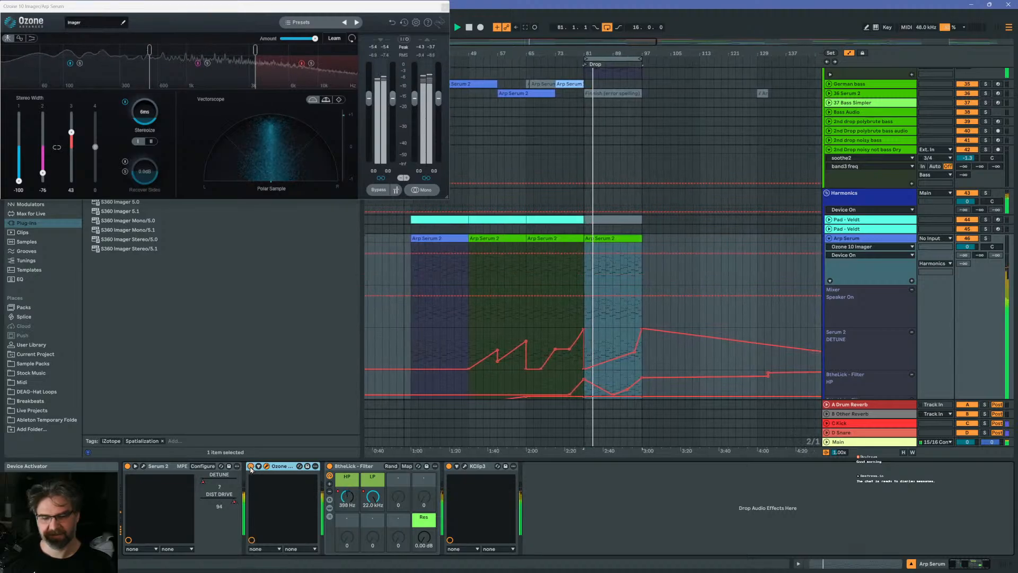
left_click_drag(42, 173, 43, 153)
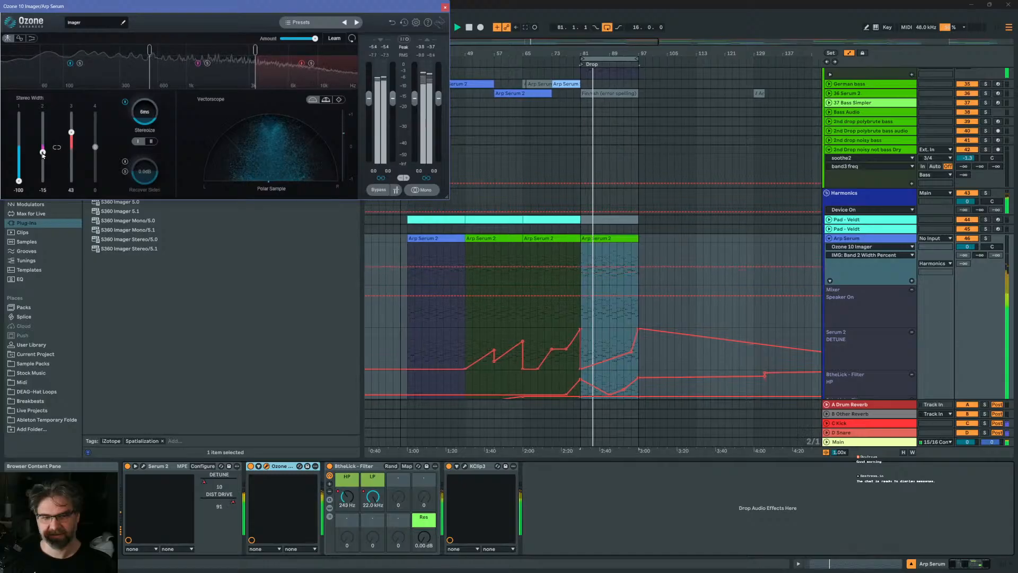
left_click(252, 467)
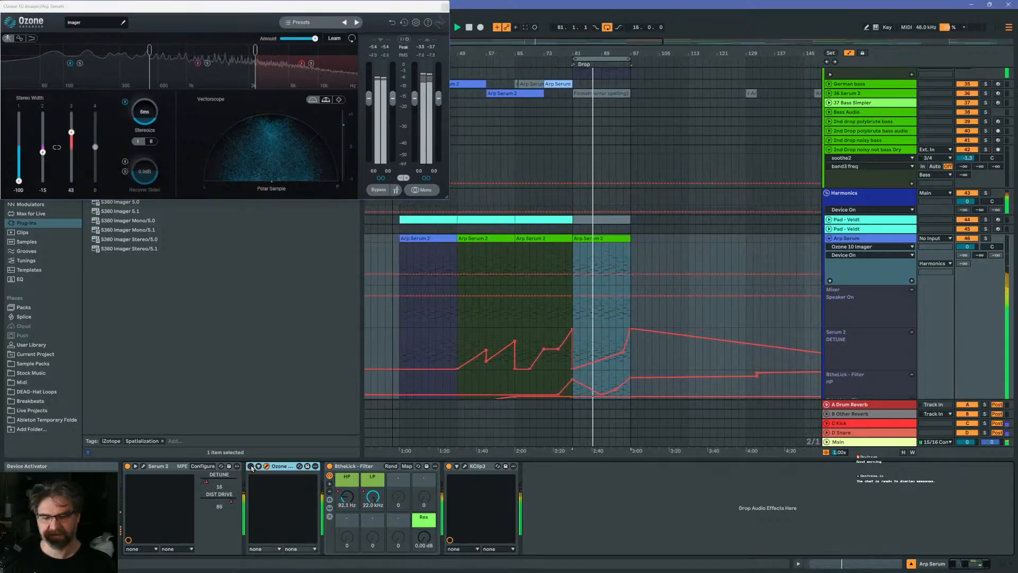
left_click(252, 466)
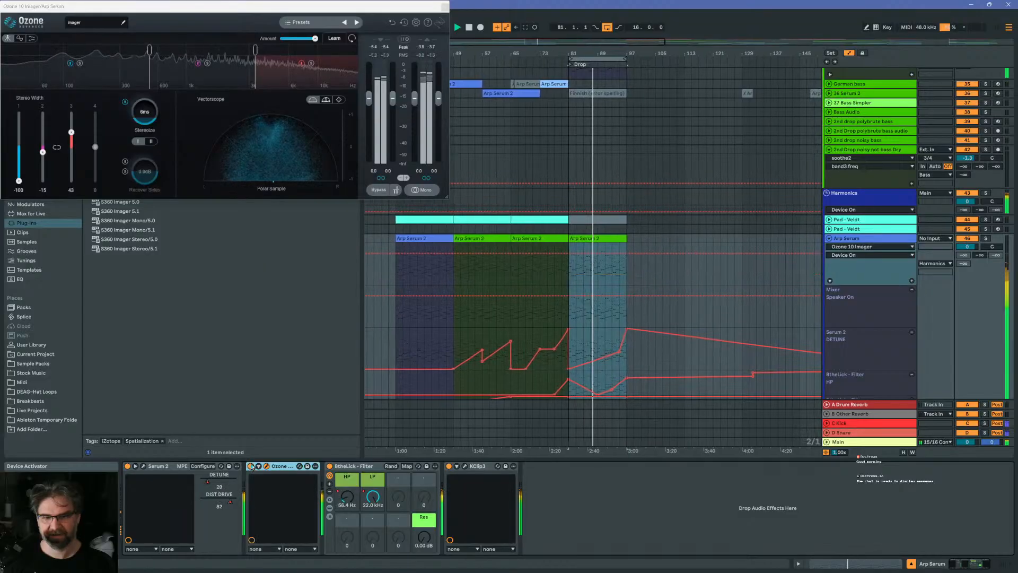
key("space")
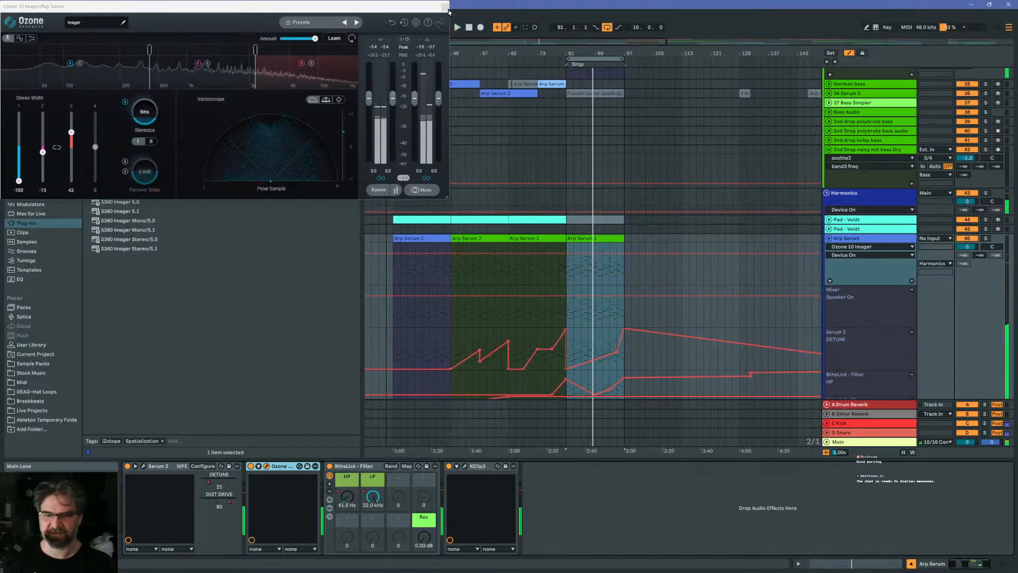
left_click(445, 6)
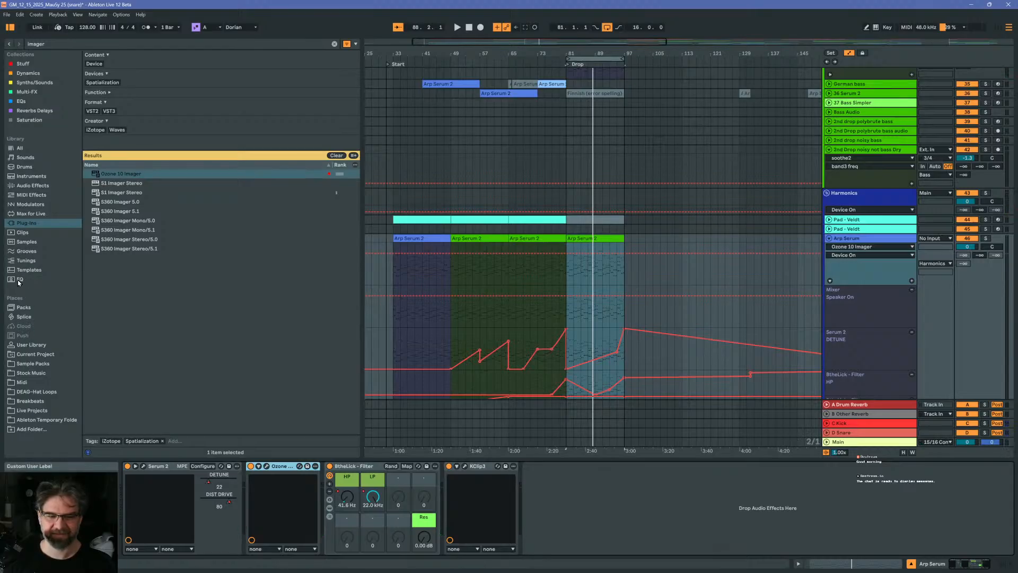
Insert an EQ Eight on the Arp Serum track between the BtheLick filter rack and KClip3
key("space")
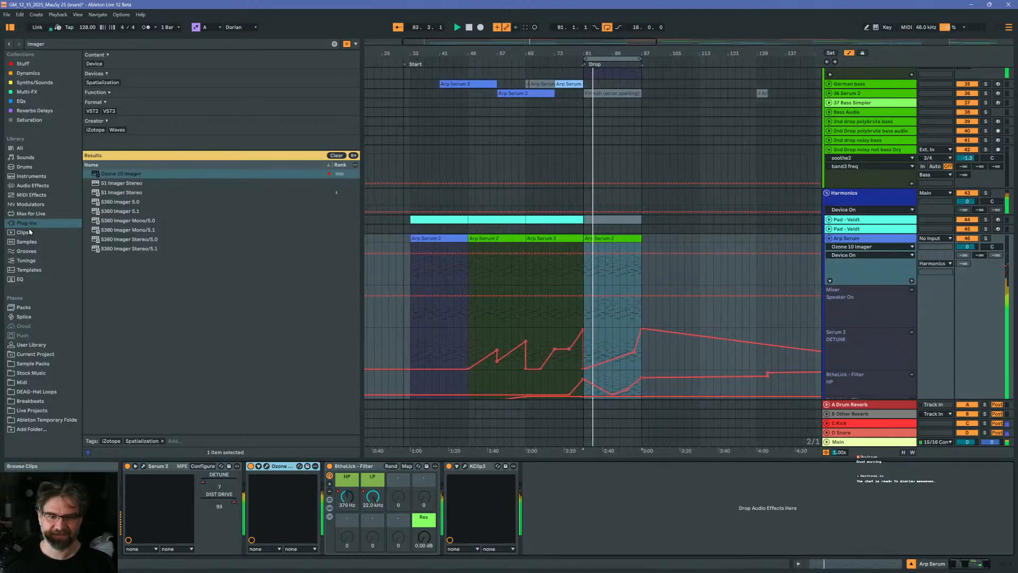
left_click(27, 185)
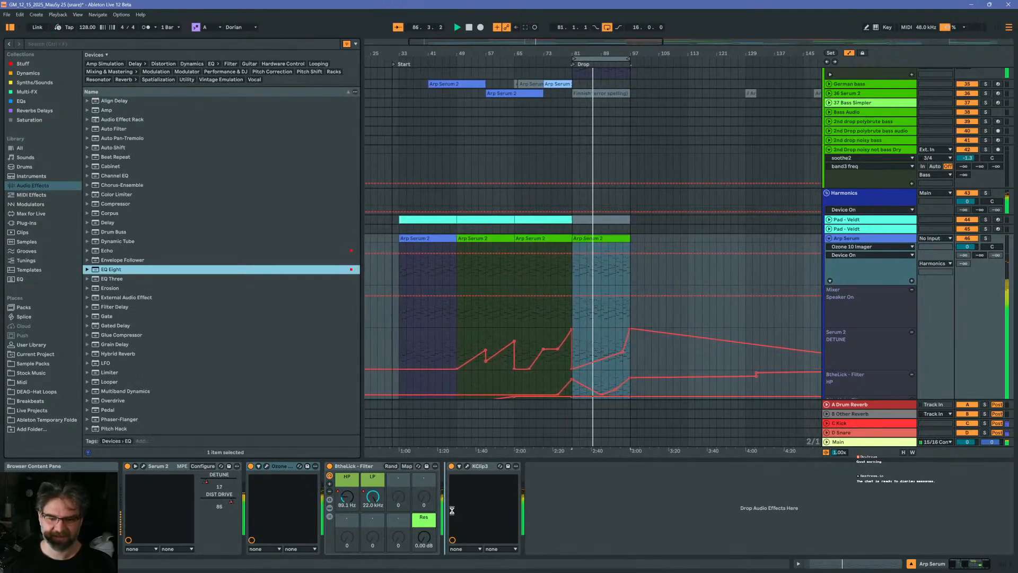
left_click_drag(451, 509, 451, 509)
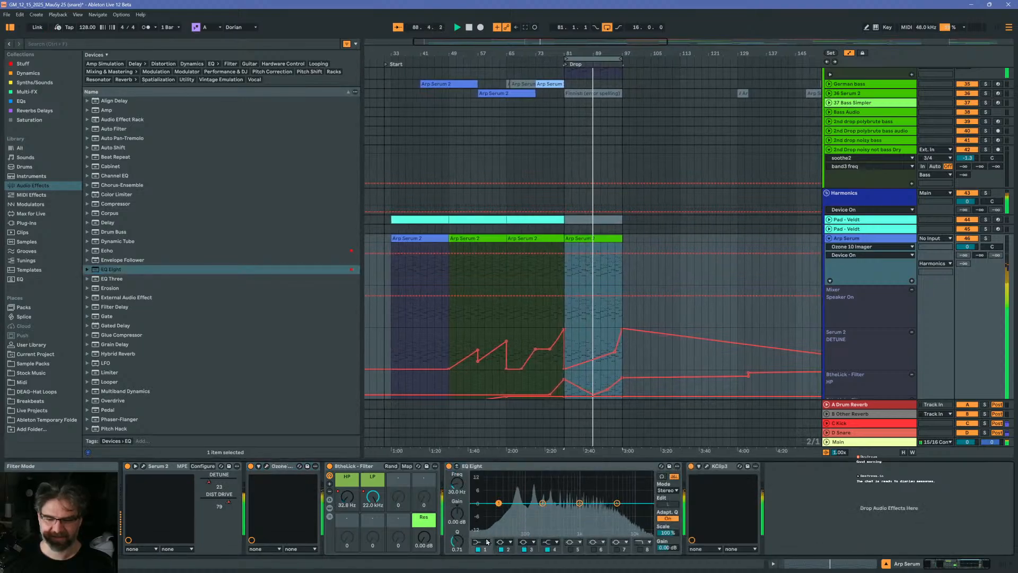
Turn EQ Eight's band 1 into a low cut at 188 Hz and audition it in playback
left_click(481, 542)
left_click(482, 486)
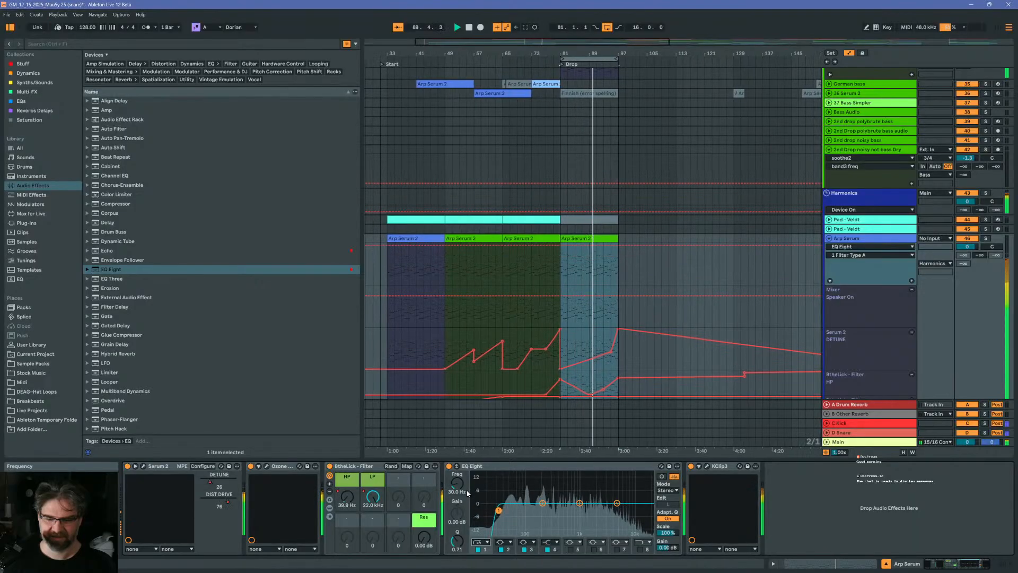
left_click_drag(456, 483, 457, 463)
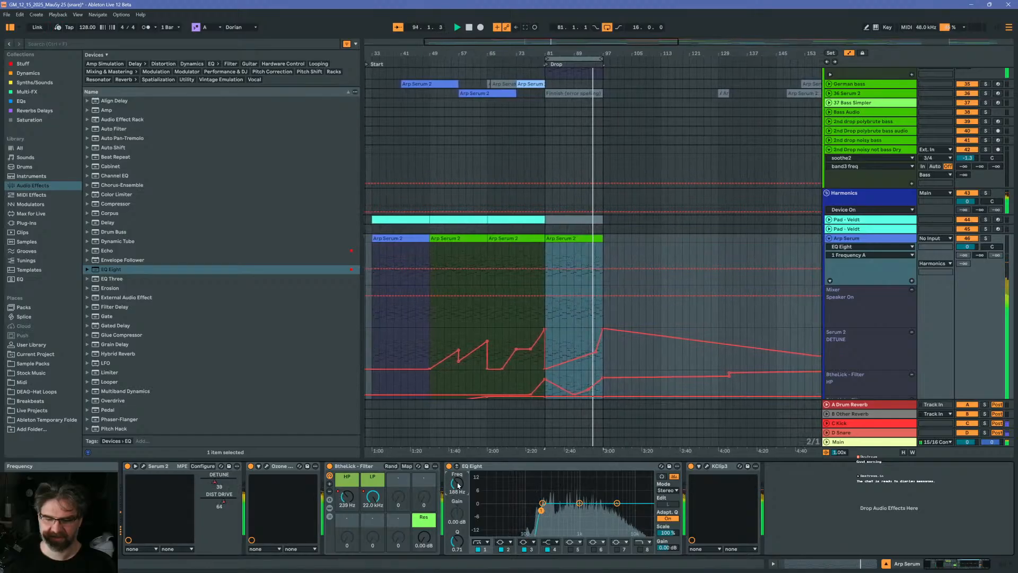
key("space")
key("space")
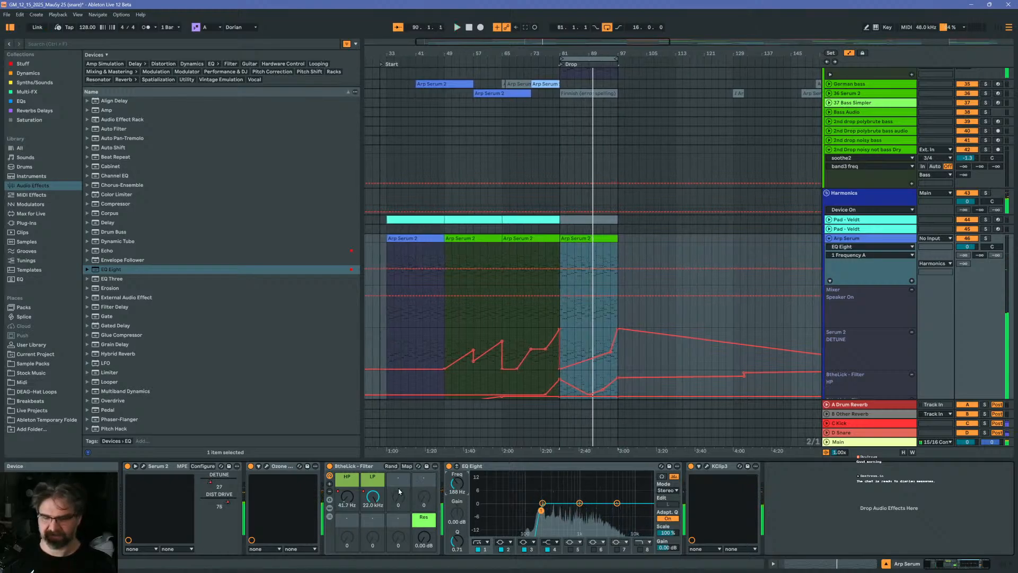
Raise the mid-drop breakpoint of the BtheLick filter's HP automation at bar 89 to 208 Hz
left_click(350, 501)
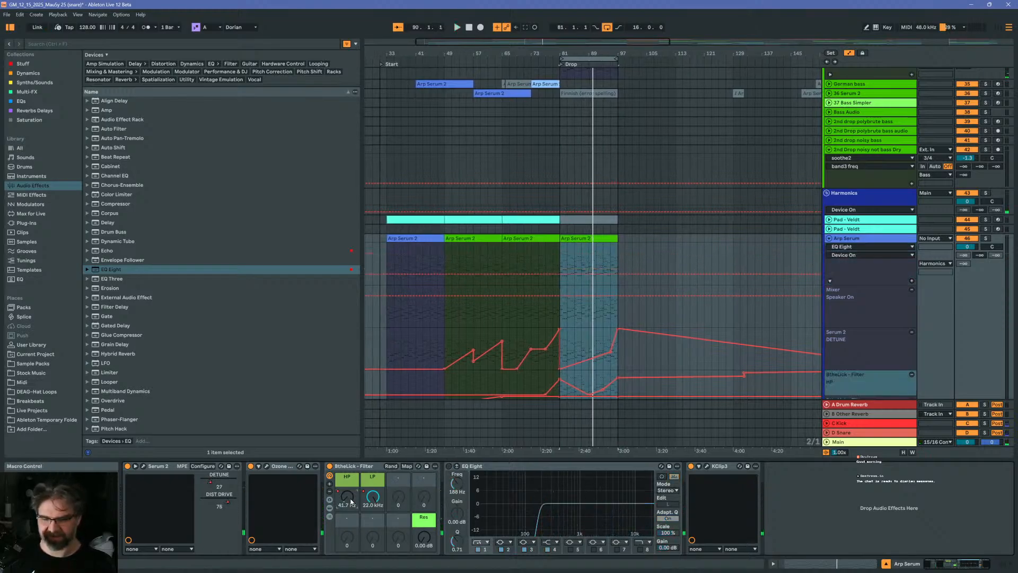
scroll(539, 294, "down", 4)
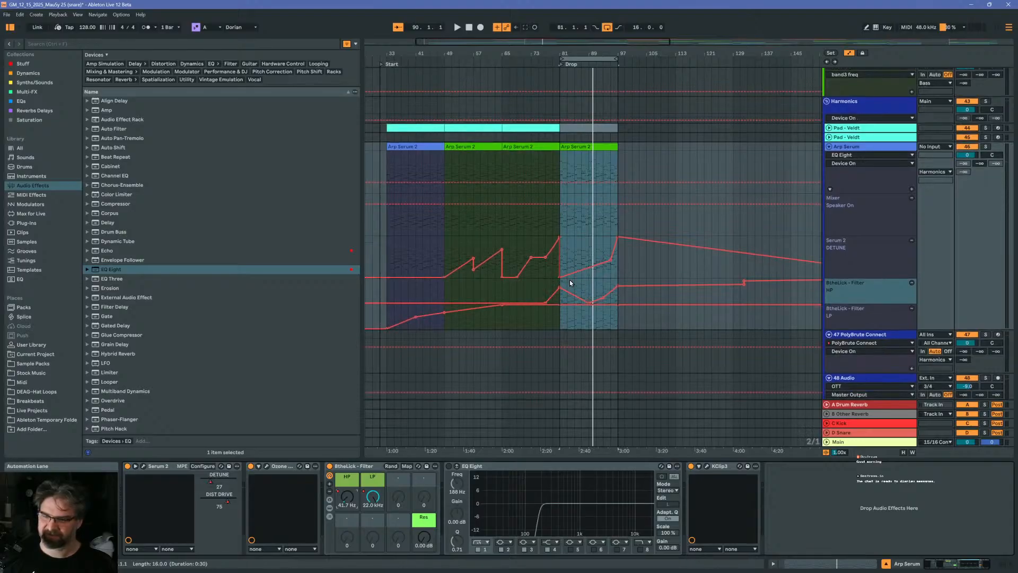
scroll(574, 275, "down", 2)
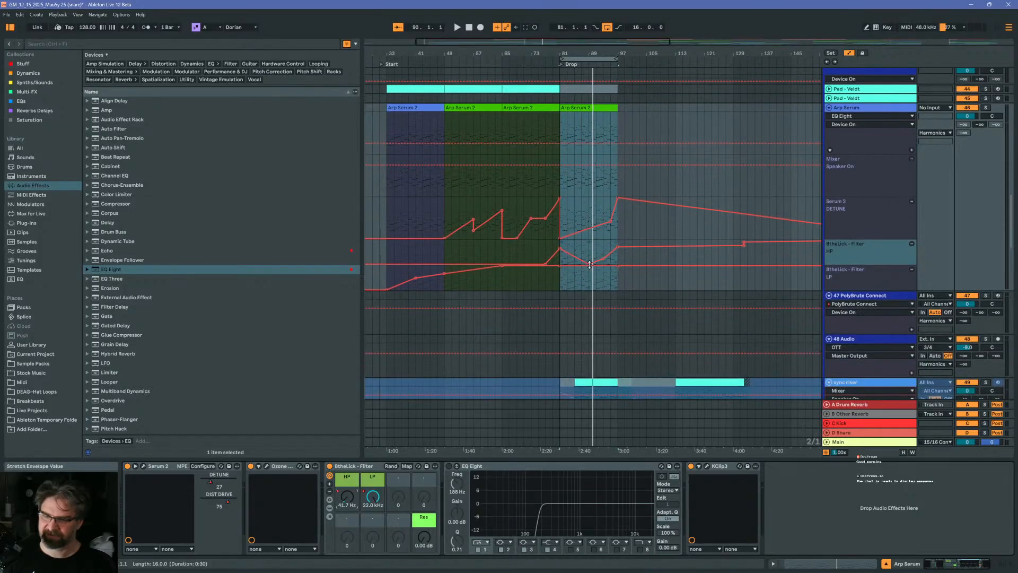
left_click(588, 254)
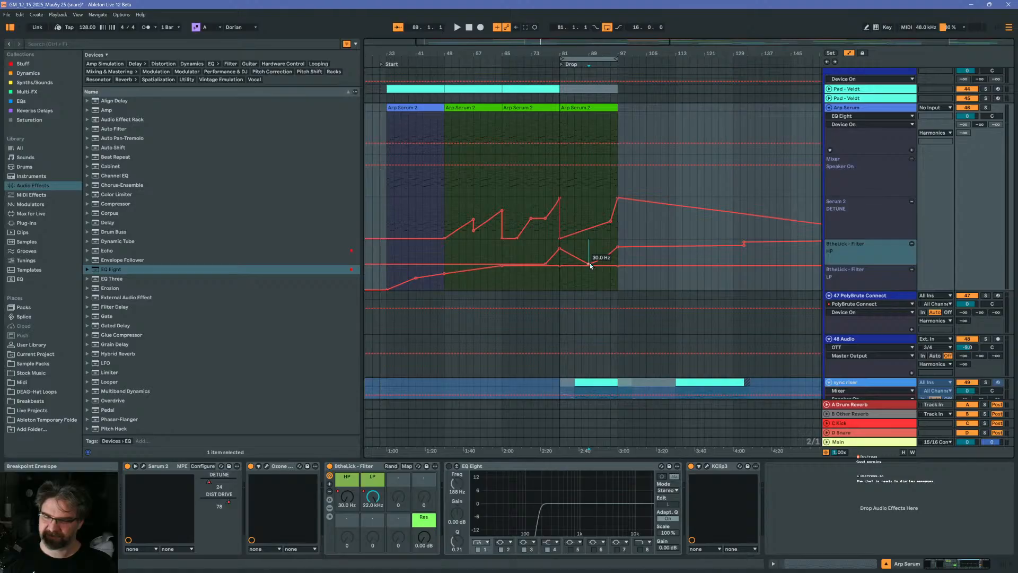
left_click(589, 263)
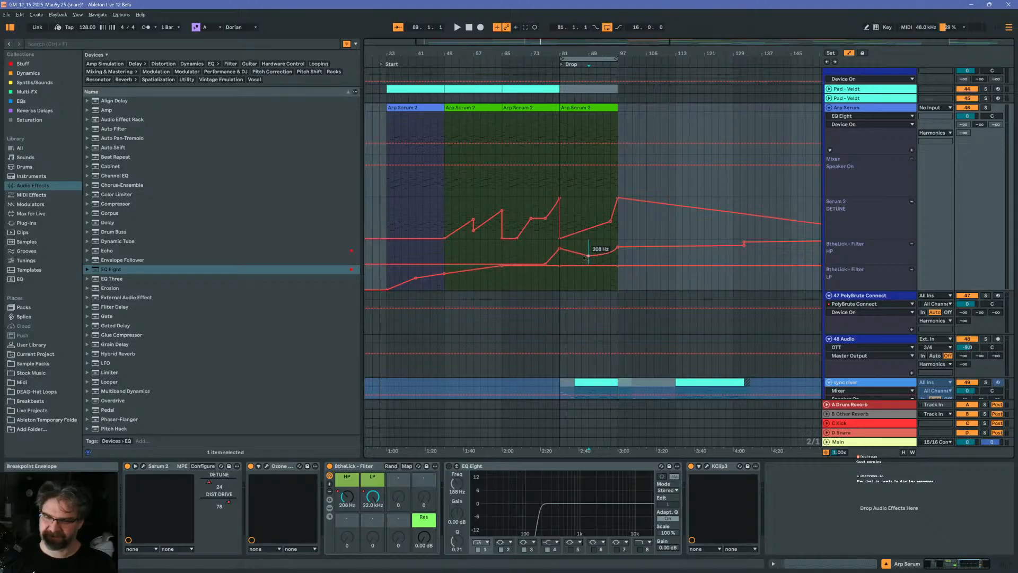
Play from the start of the drop and compare the Arp Serum sound with the BtheLick filter rack bypassed and enabled
left_click(559, 265)
key("space")
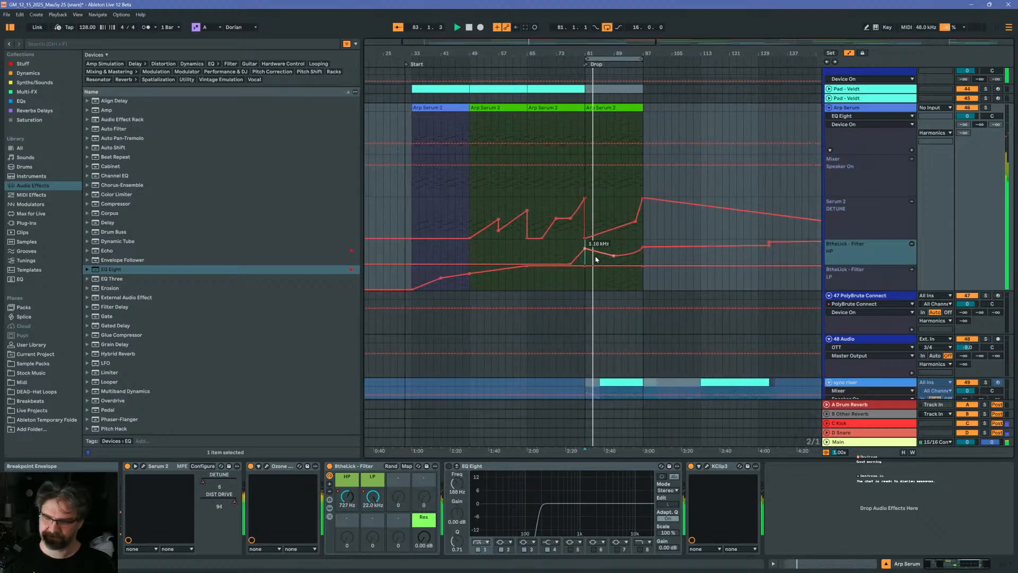
left_click(330, 467)
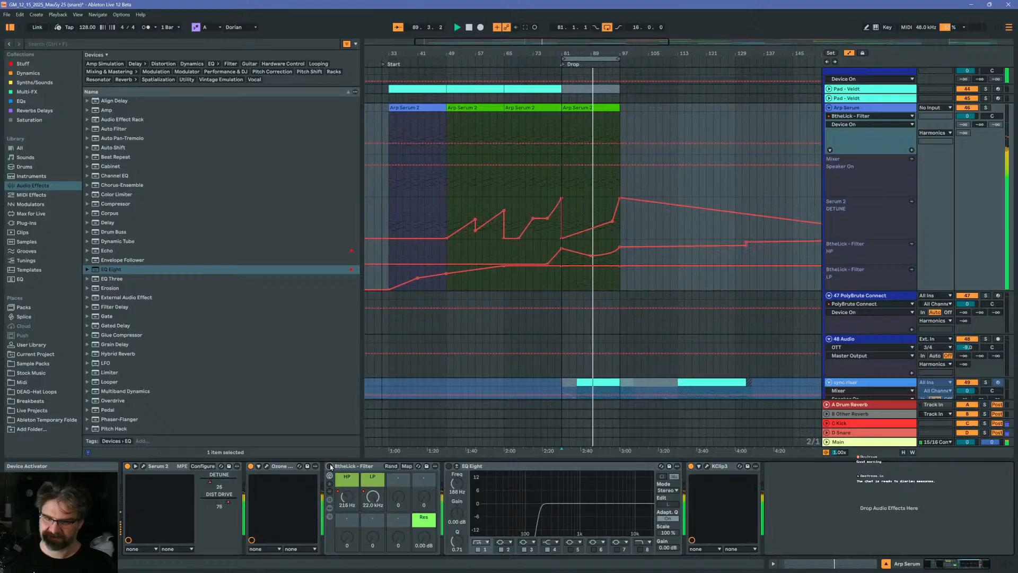
left_click(329, 466)
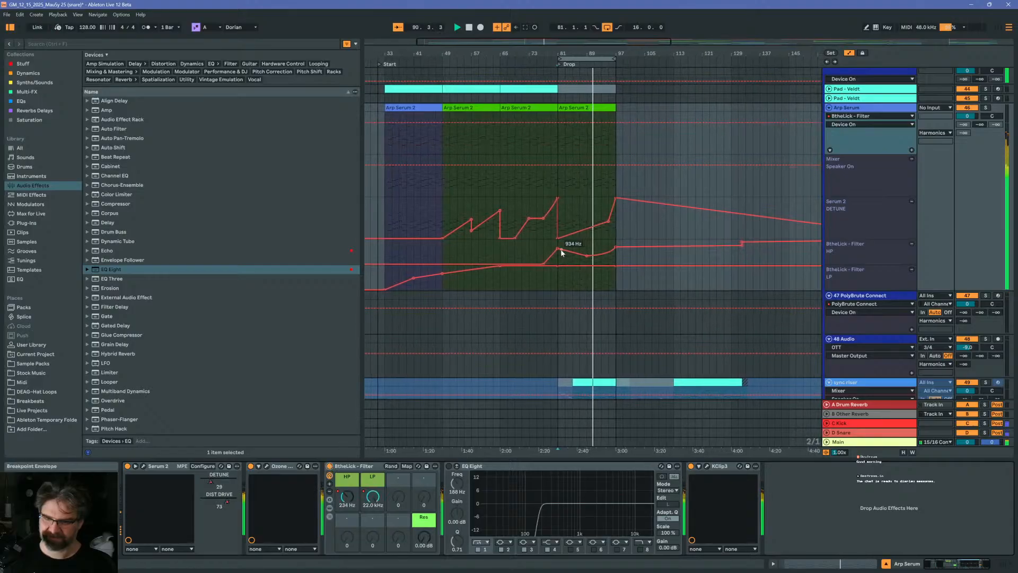
Flatten the filter's HP automation to 30 Hz across the drop and audition HP macro cutoffs in playback, settling at about 90 Hz
left_click_drag(565, 250, 607, 263)
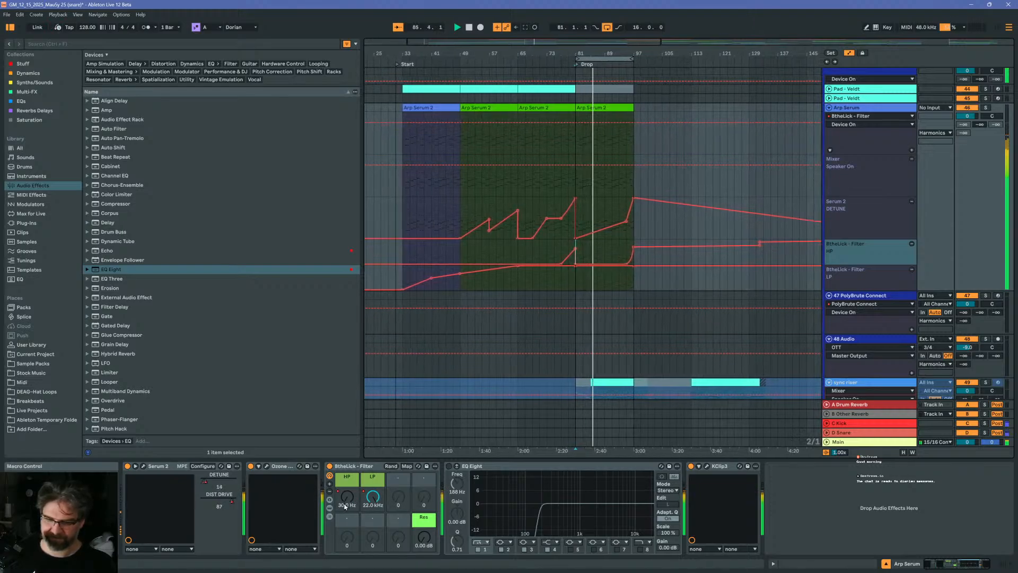
left_click_drag(346, 497, 346, 465)
key("space")
key("space")
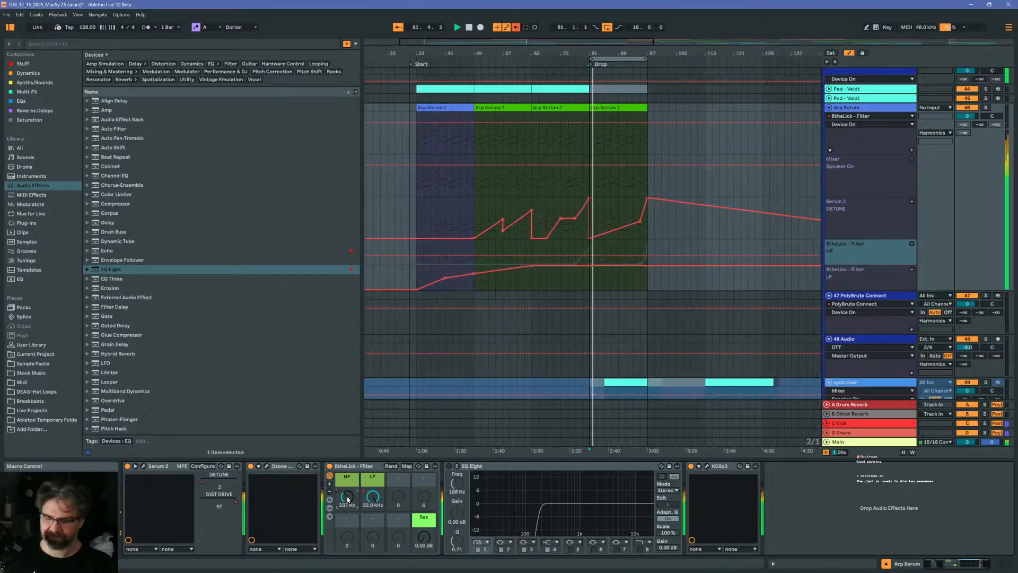
left_click_drag(348, 499, 348, 506)
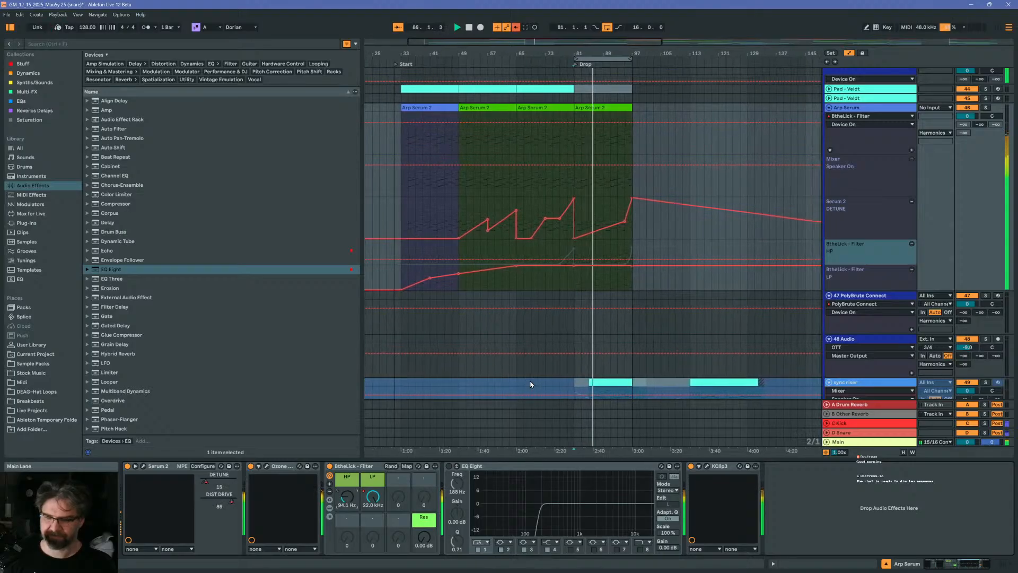
left_click_drag(348, 506, 348, 509)
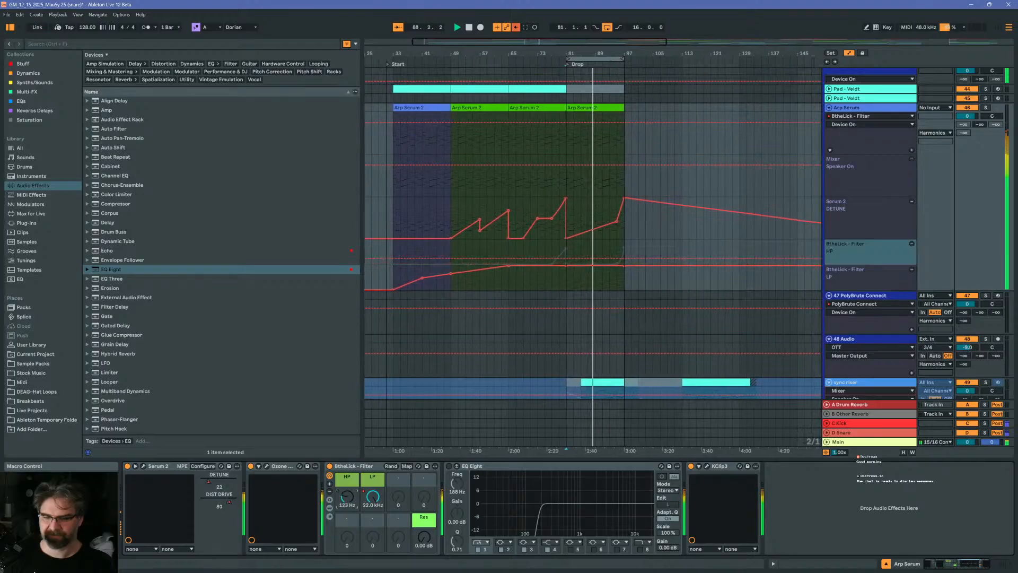
left_click_drag(347, 499, 345, 499)
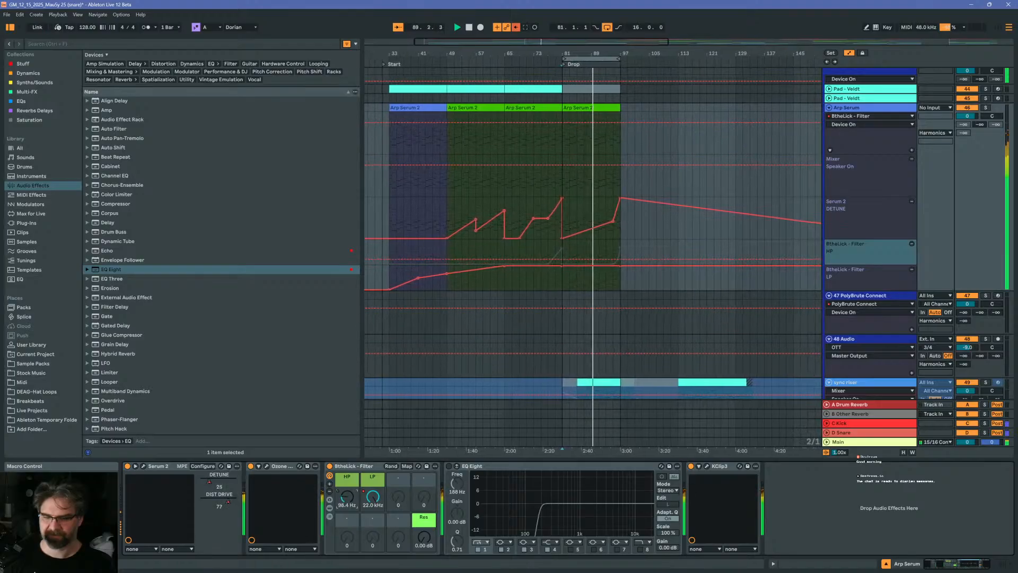
Set the HP automation breakpoints at the drop's start and at bar 95 to 90 Hz
right_click(558, 264)
left_click(564, 268)
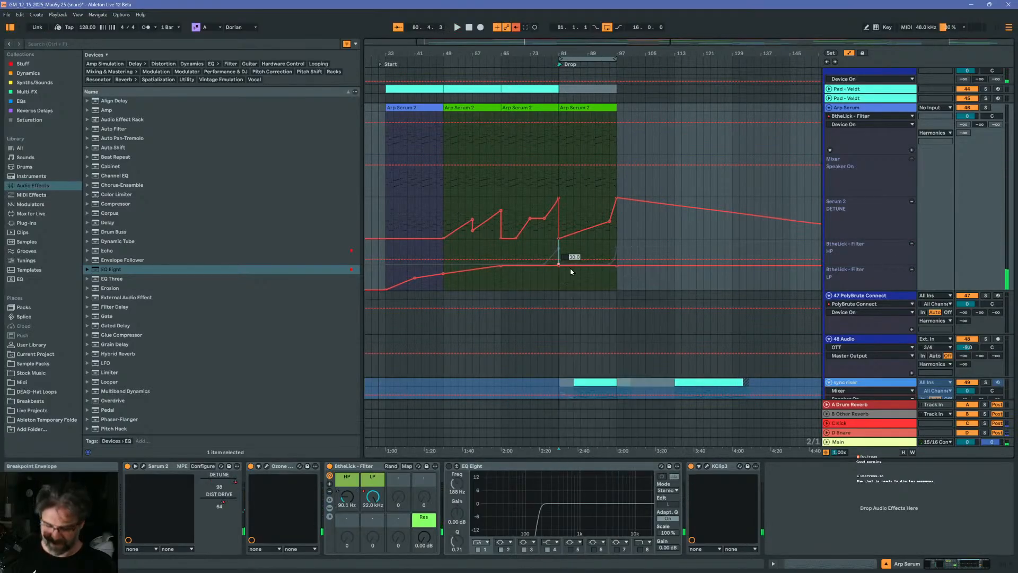
type("9")
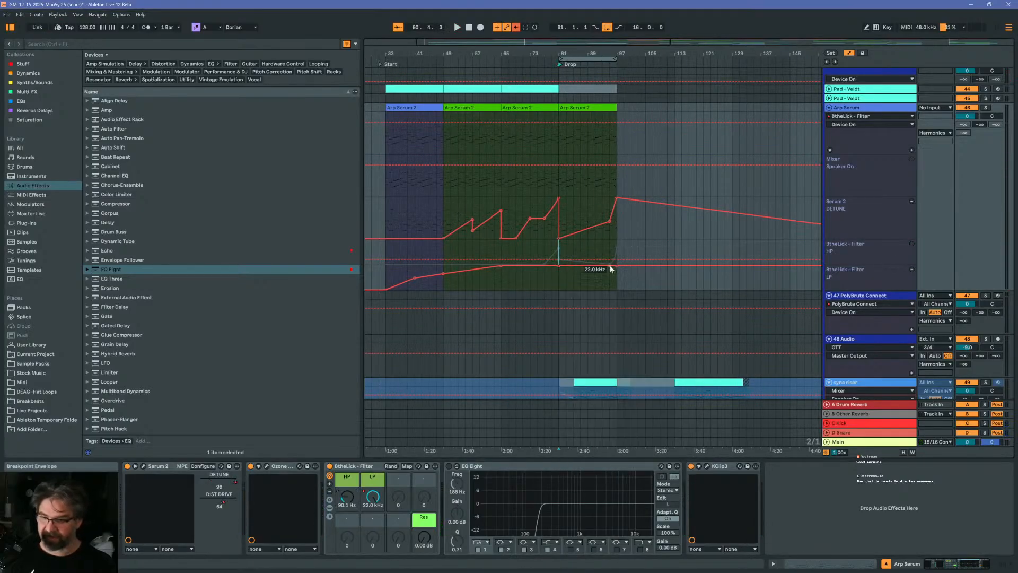
right_click(609, 263)
left_click(625, 269)
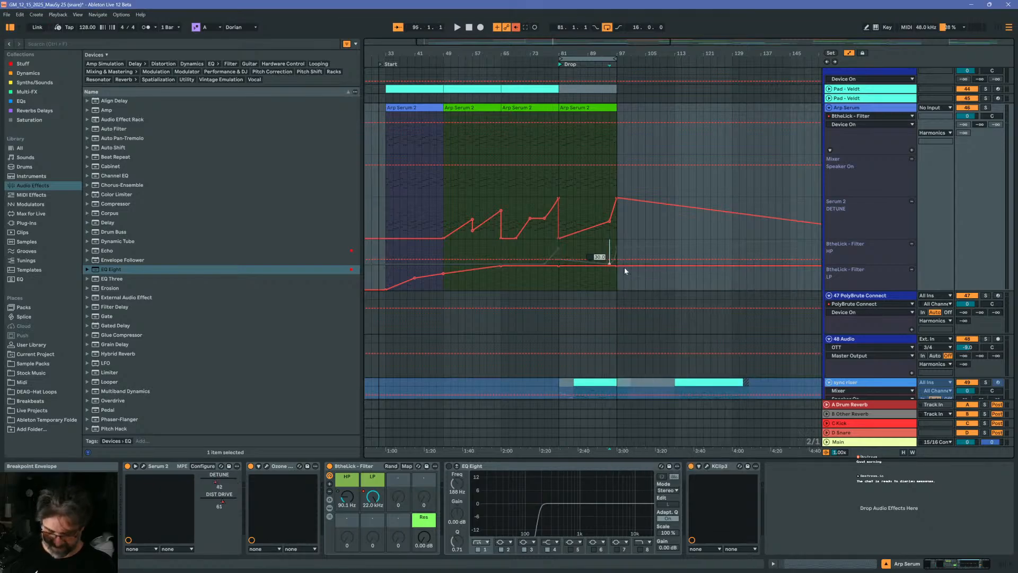
type("90")
key("Return")
Re-enable the overridden automation so the HP macro follows its envelope again
left_click(589, 247)
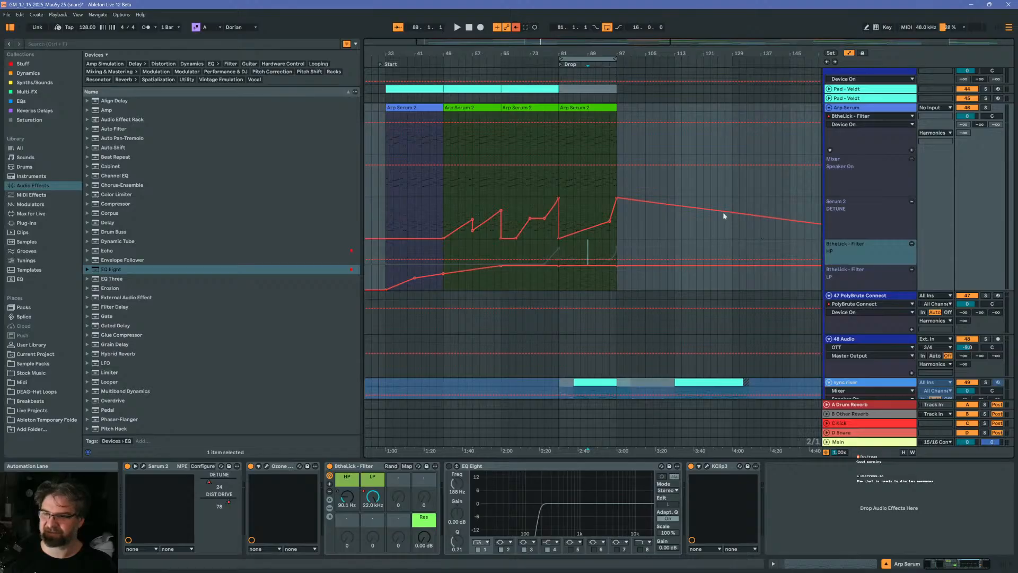
scroll(890, 191, "up", 2)
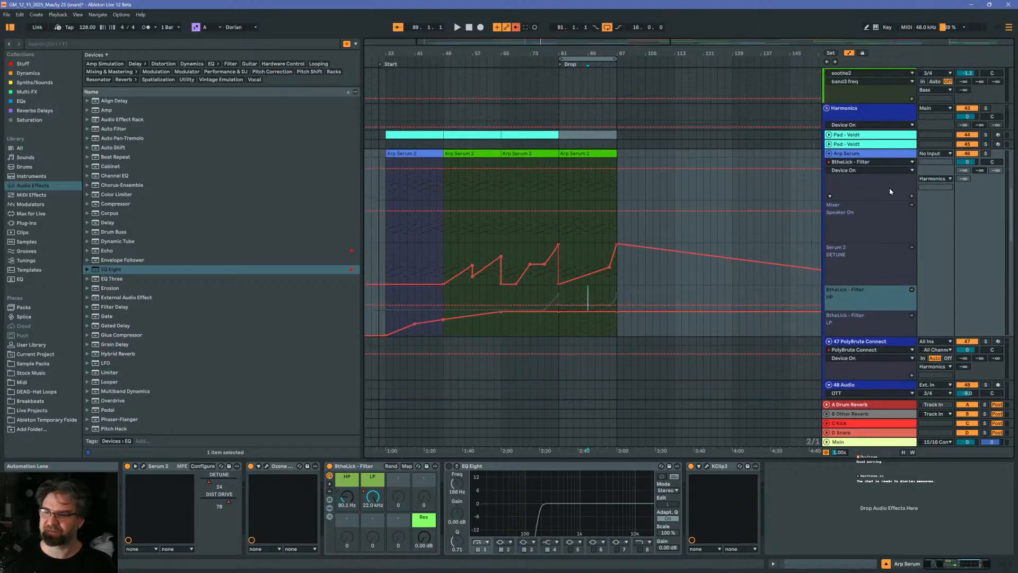
scroll(583, 140, "up", 2)
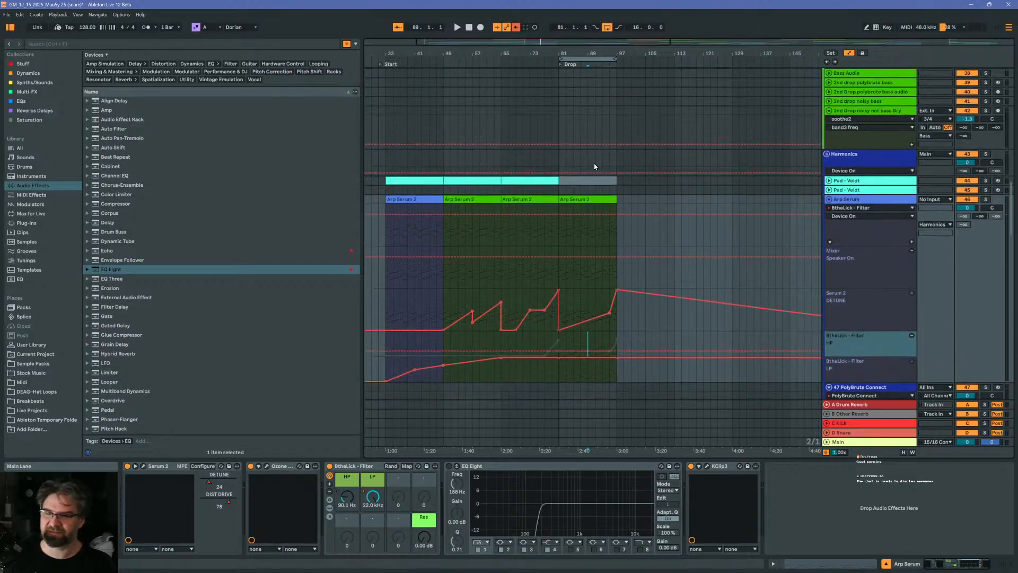
scroll(594, 166, "up", 7)
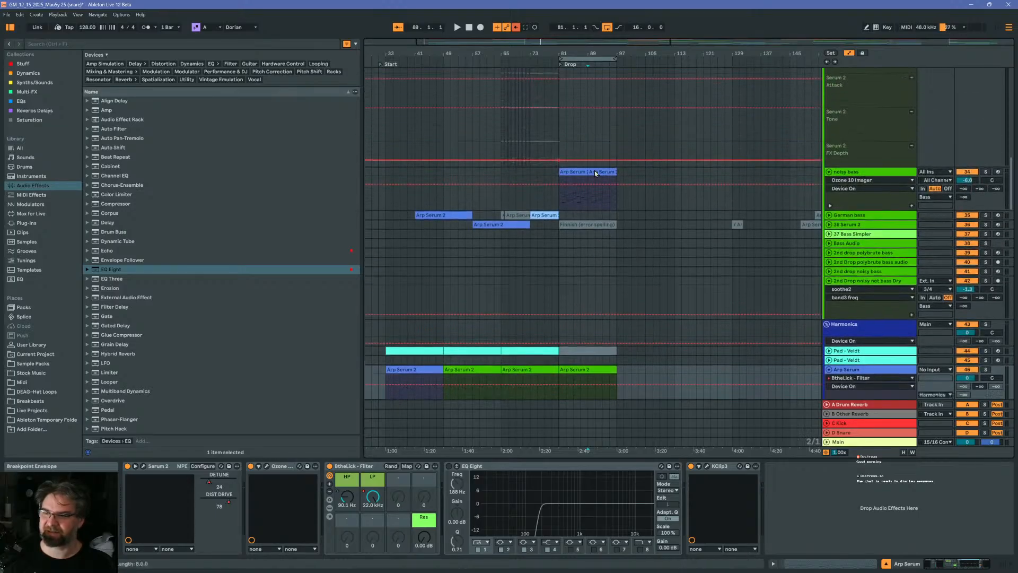
scroll(594, 170, "down", 10)
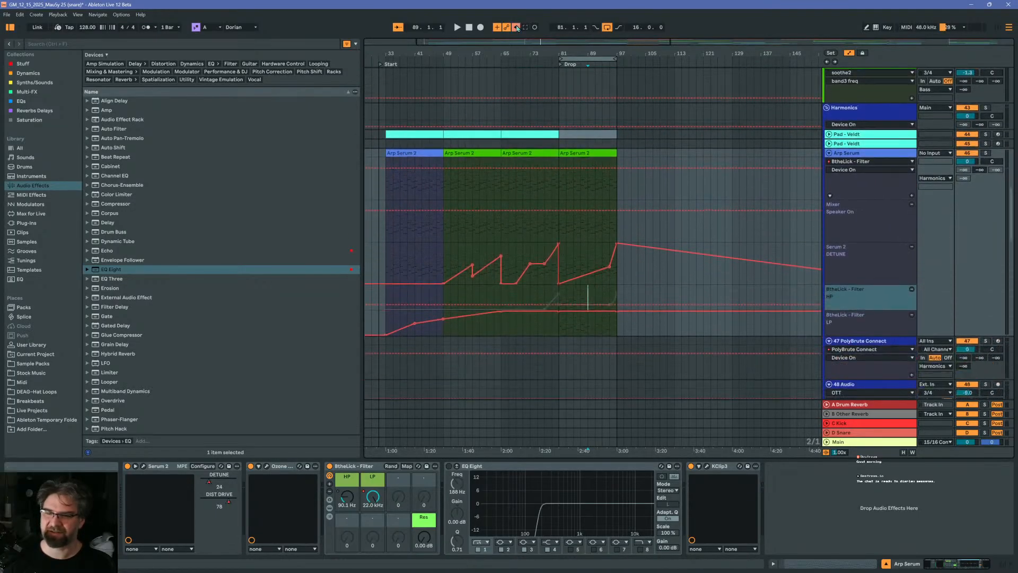
left_click(516, 27)
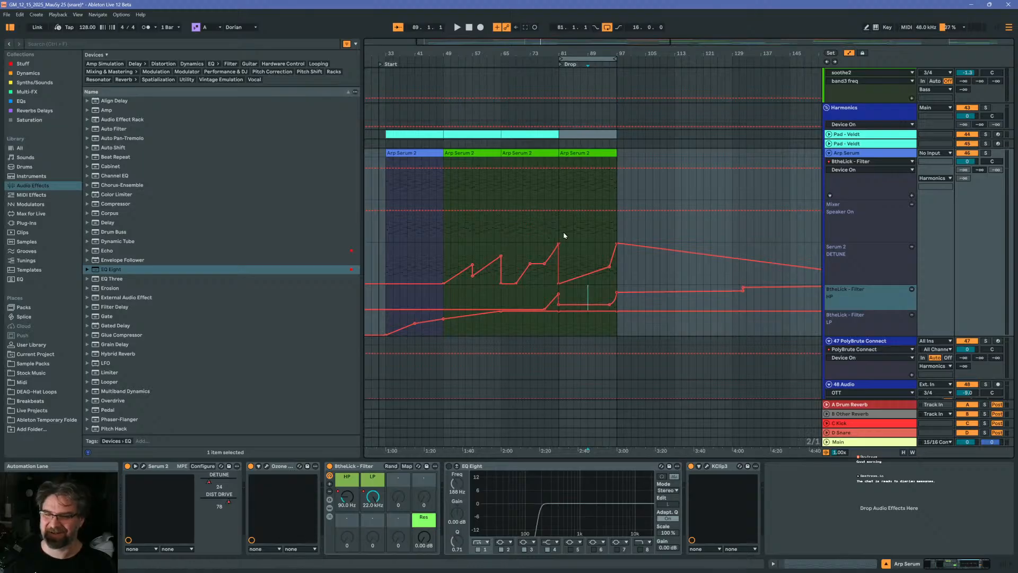
Audition the edited Arp Serum filter automation from the drop's start and again from about bar 75
left_click(865, 155)
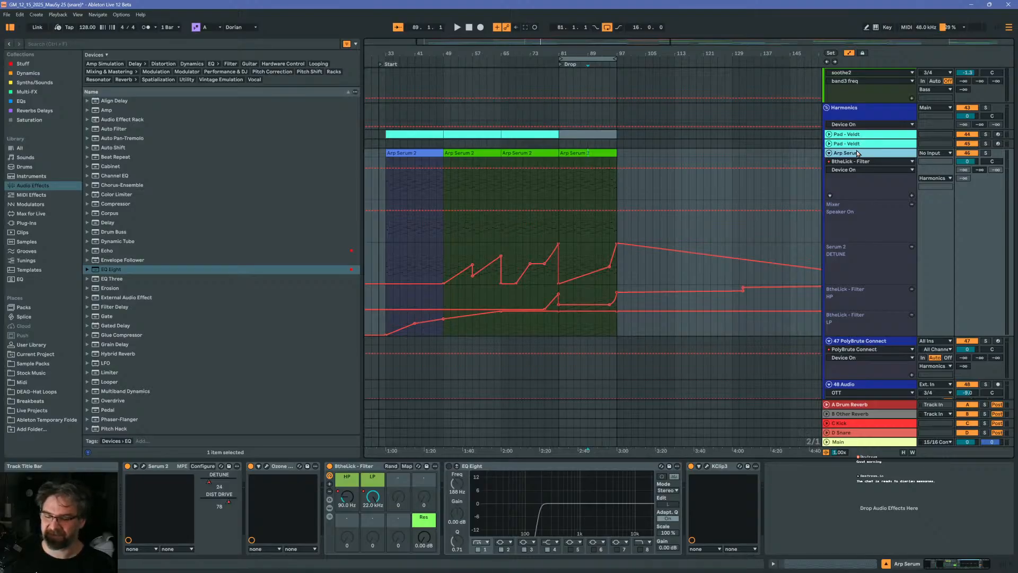
left_click(557, 237)
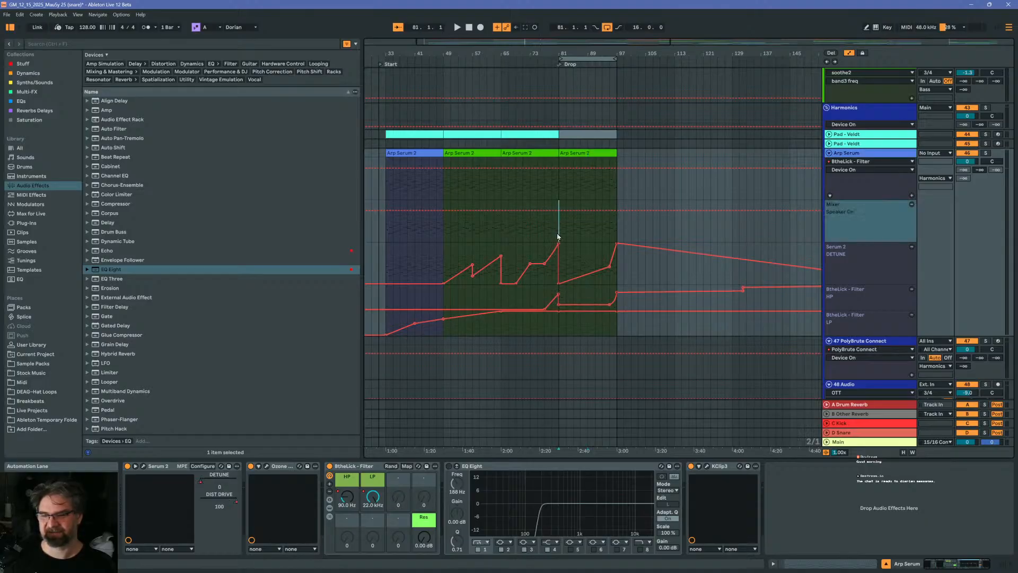
key("space")
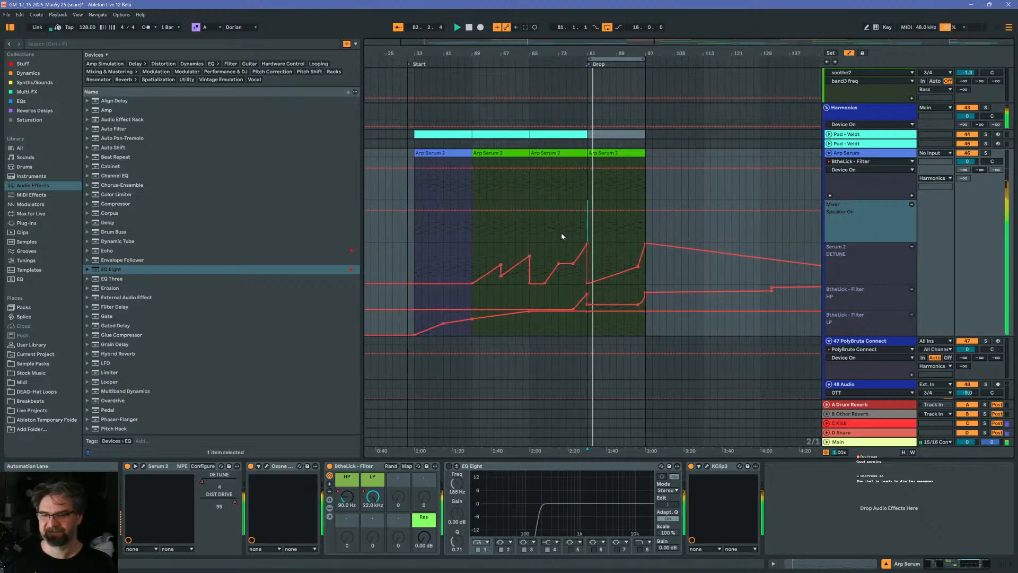
left_click(562, 235)
key("space")
key("space")
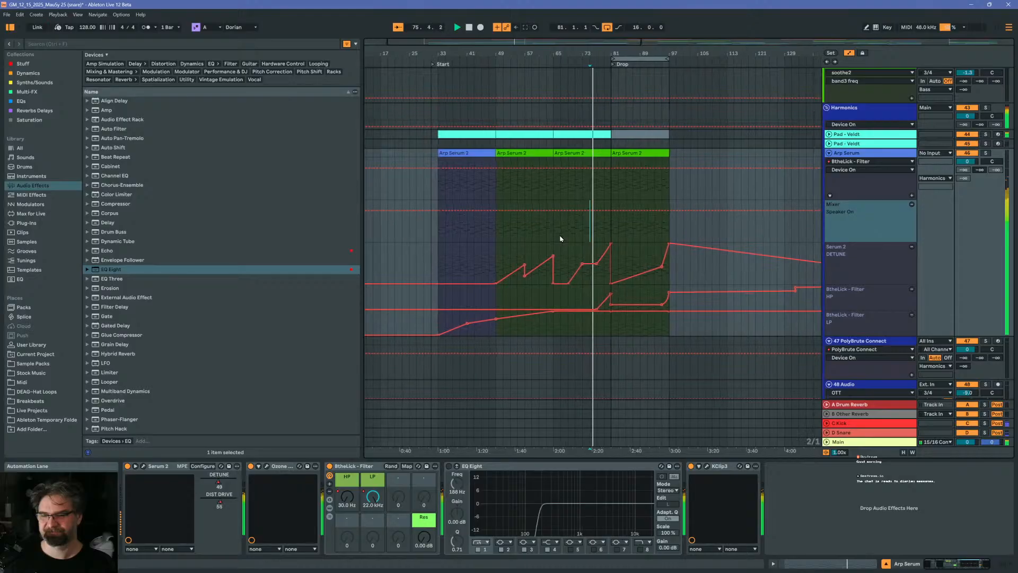
Compare the drop with the Arp Serum track muted and unmuted during playback
left_click_drag(644, 54, 645, 117)
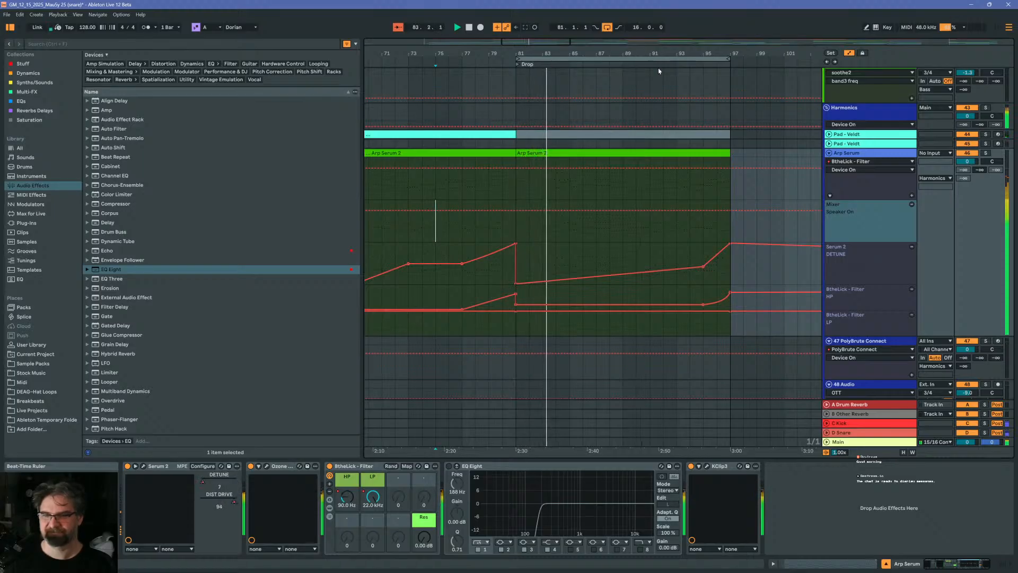
left_click(966, 152)
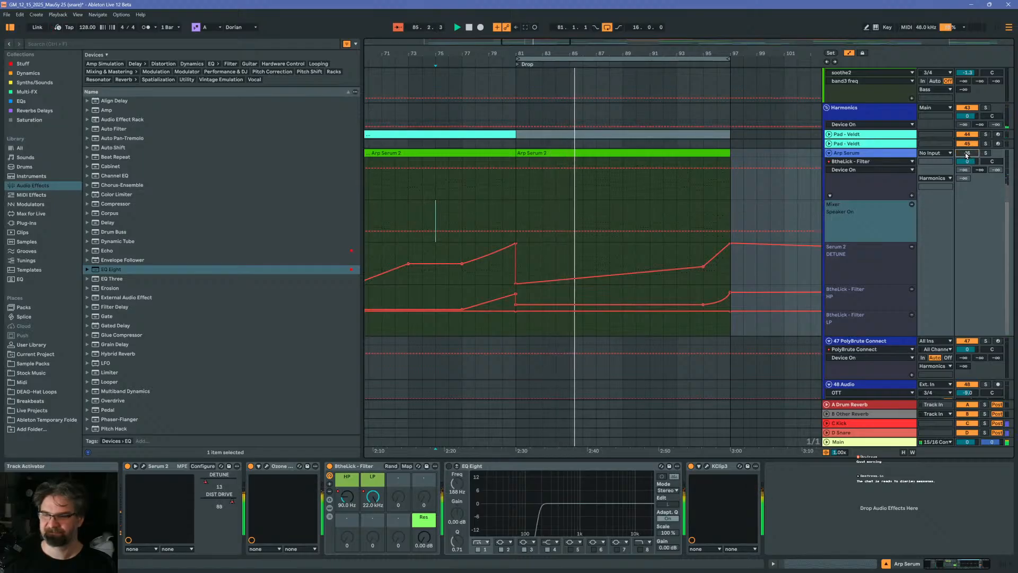
left_click(965, 152)
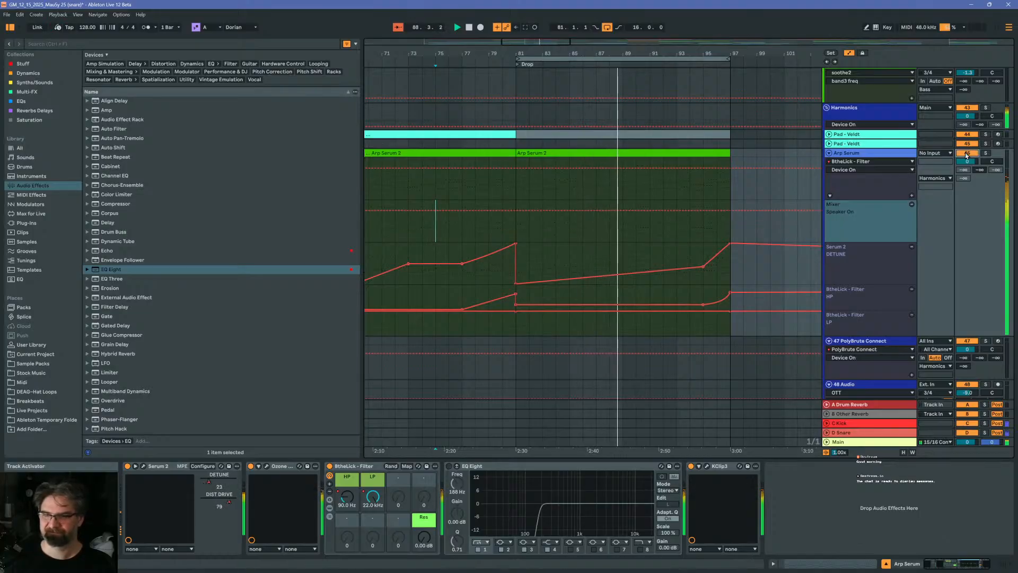
Open the Arp Serum track's Ozone 10 Imager and compare the build-up and drop with it bypassed and enabled
left_click(851, 154)
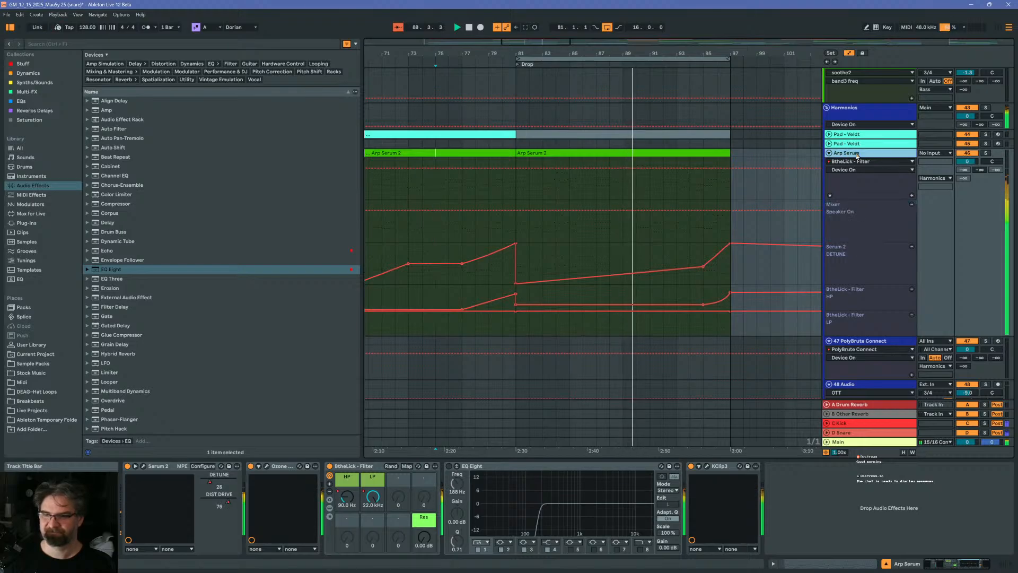
left_click(251, 466)
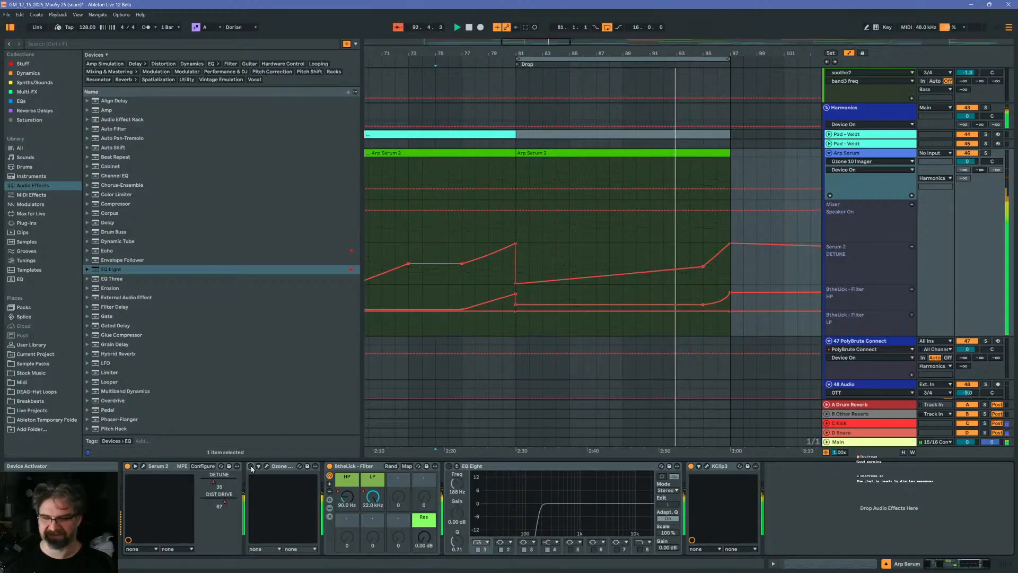
left_click(267, 466)
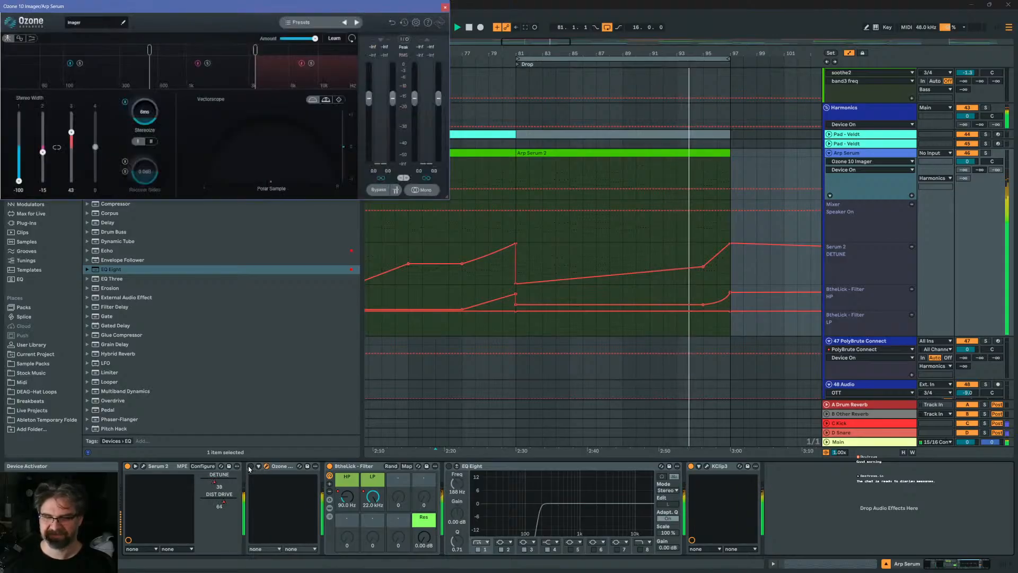
key("space")
key("space")
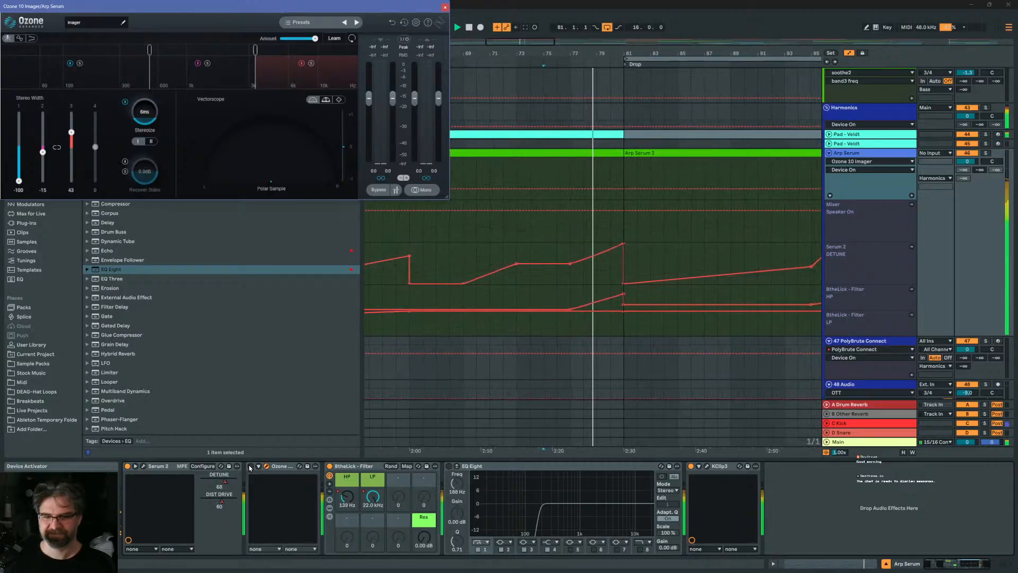
left_click(250, 466)
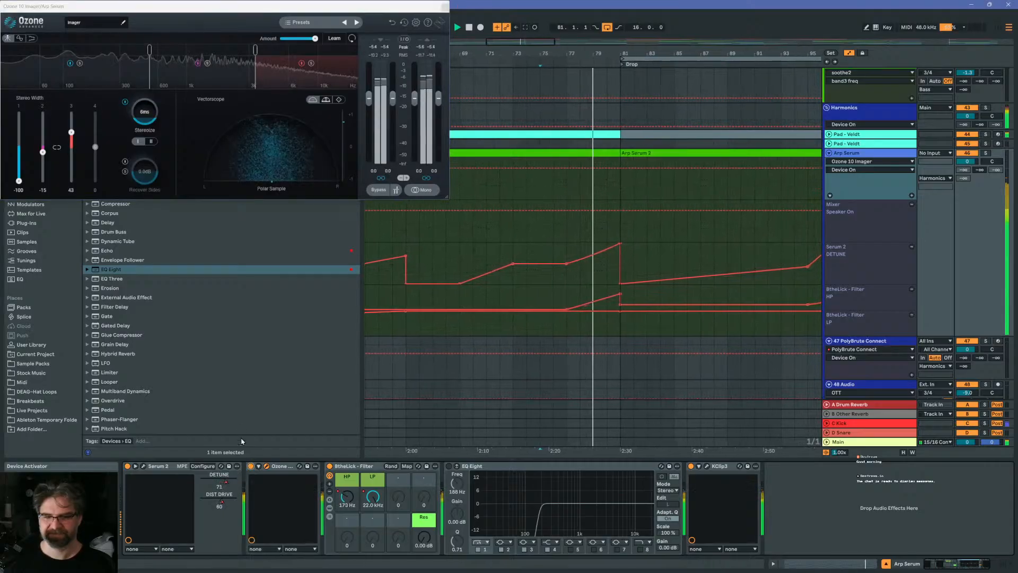
Reset the Imager's band 1 width to 0 and set its band 2 width to -100
left_click(20, 181)
left_click_drag(20, 181, 49, 197)
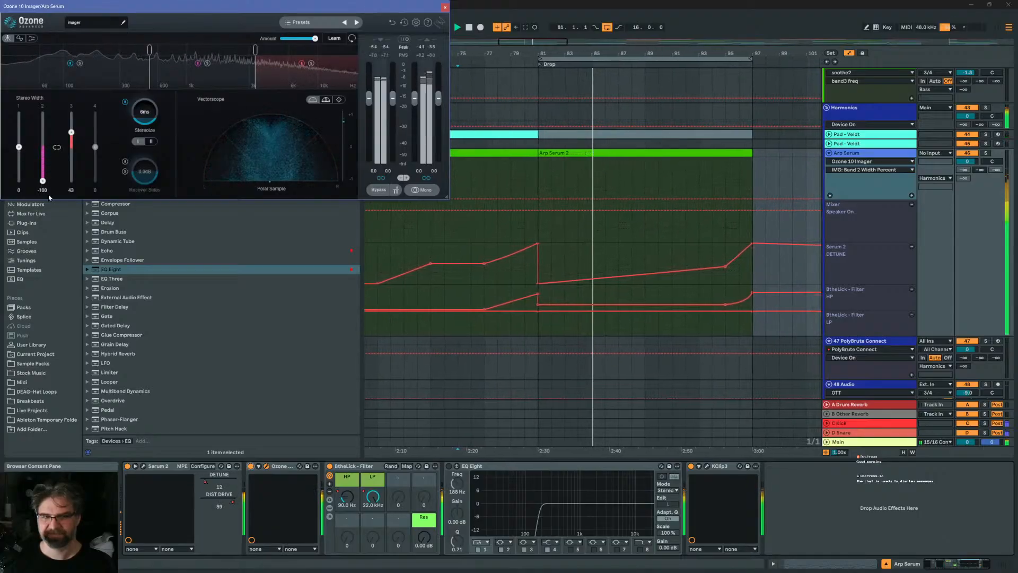
Raise the Imager's band 2 width to -63 and compare the drop with the device off and on
left_click_drag(49, 185, 47, 171)
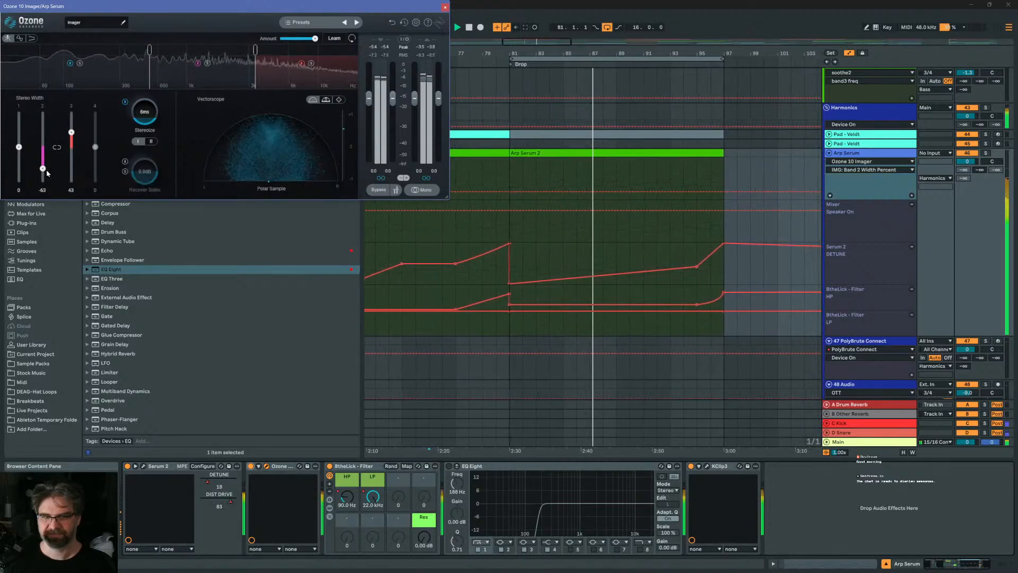
left_click(252, 467)
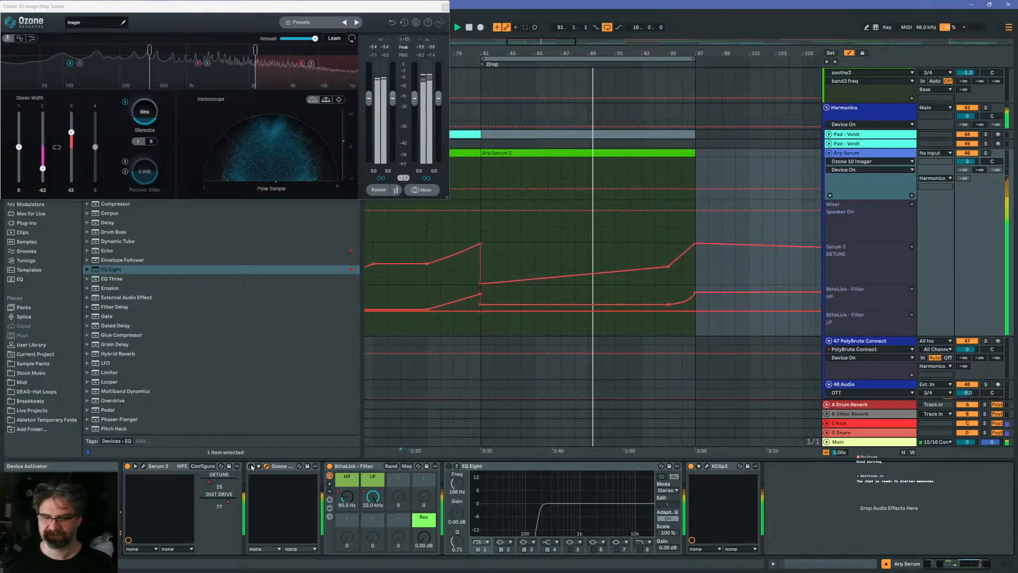
left_click(251, 466)
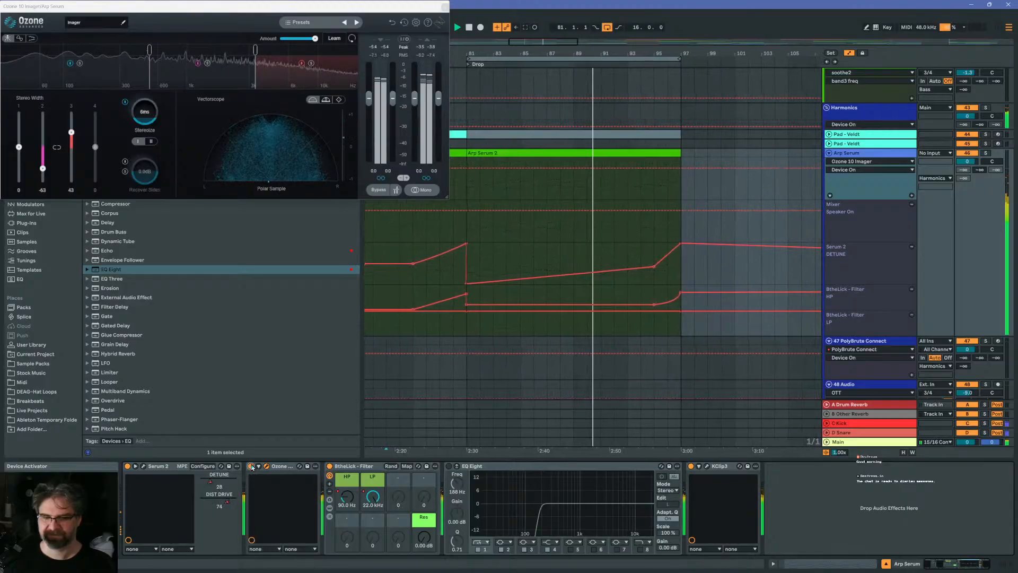
left_click(252, 467)
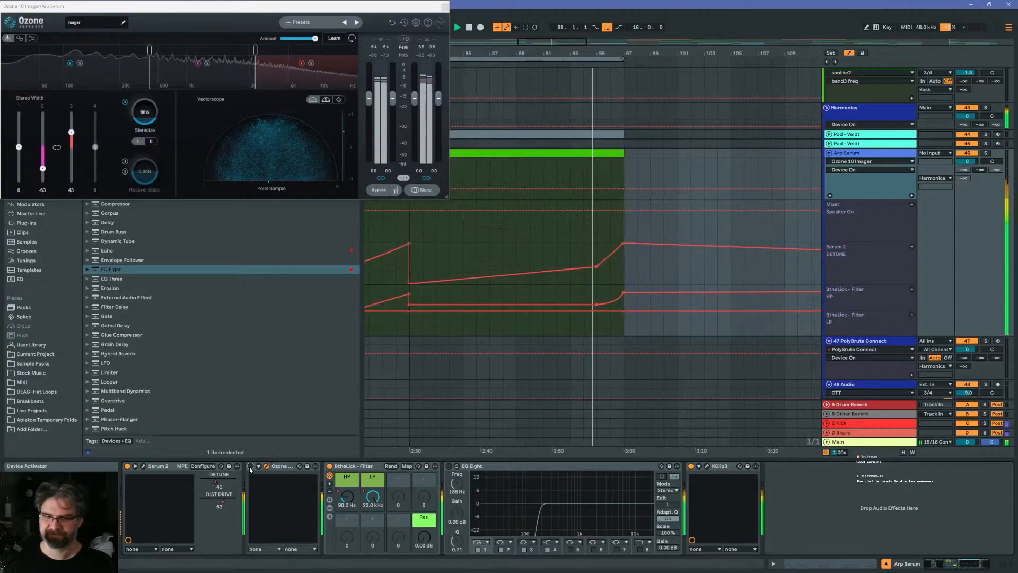
left_click(250, 466)
Set the Imager's band 2 width to -37, disable Stereoize and audition the passage with the device switched off
left_click(43, 169)
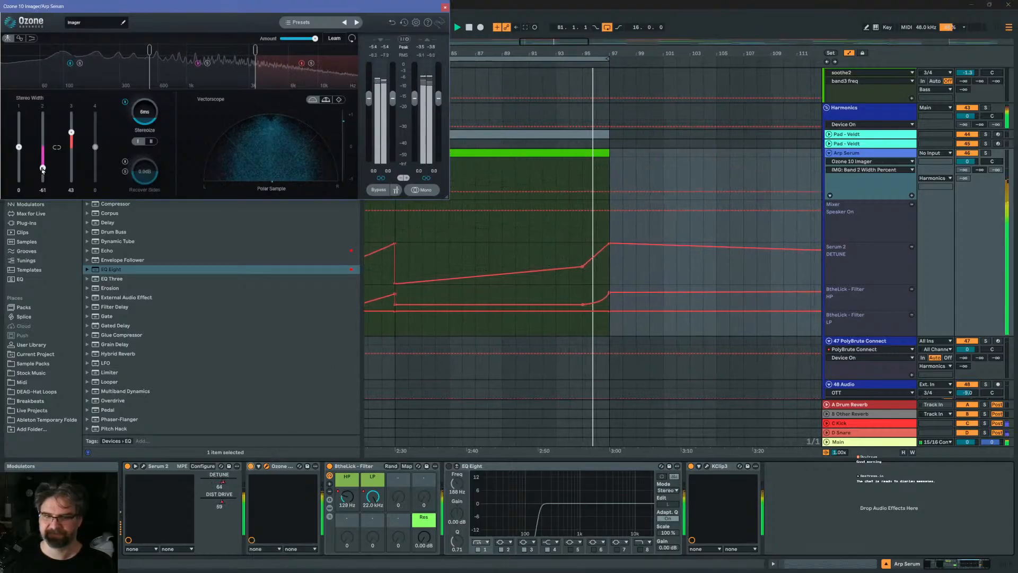
left_click_drag(42, 169, 43, 159)
left_click(126, 102)
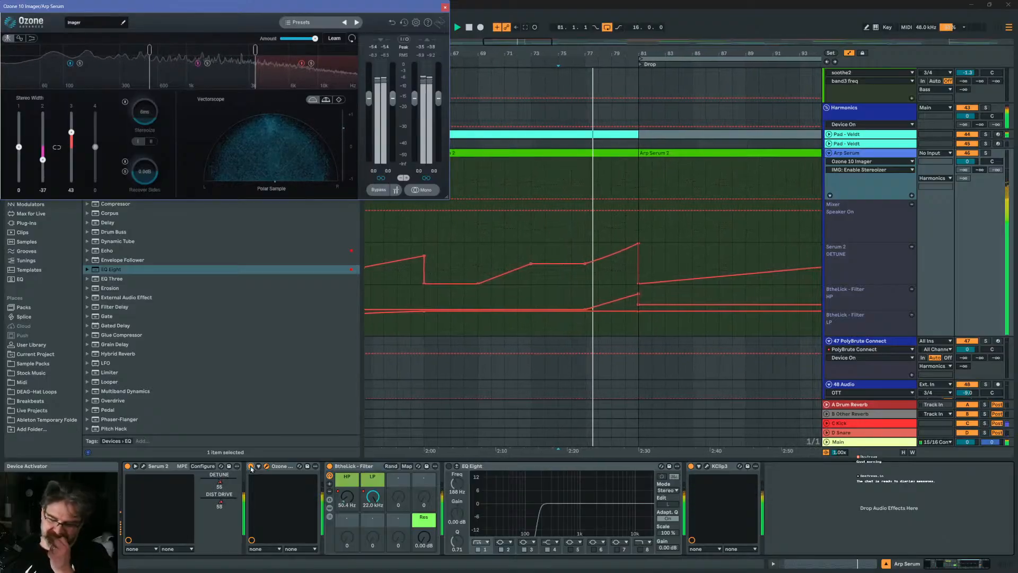
left_click(251, 466)
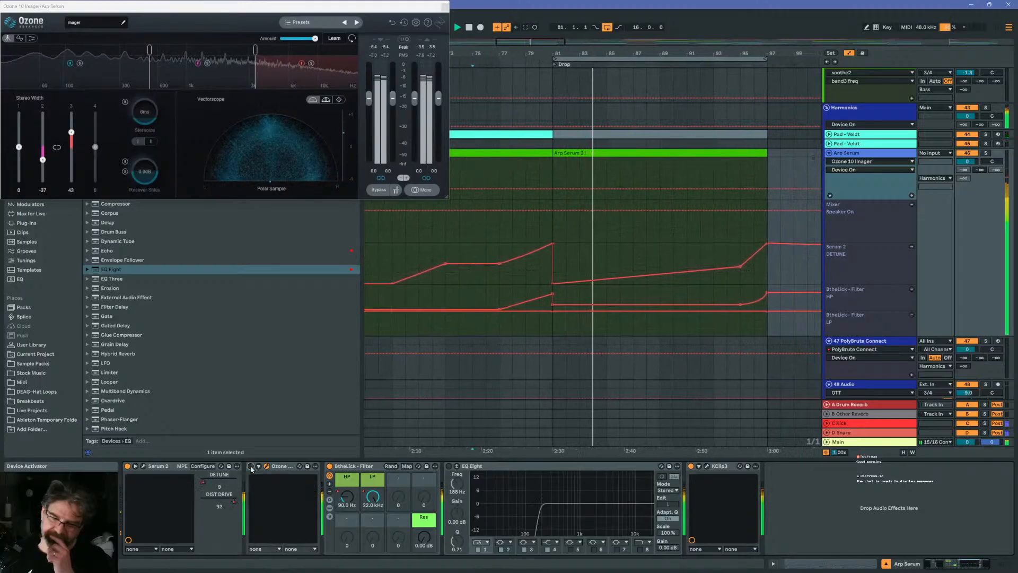
Delete the Ozone 10 Imager from the Arp Serum track
left_click(284, 466)
key("Delete")
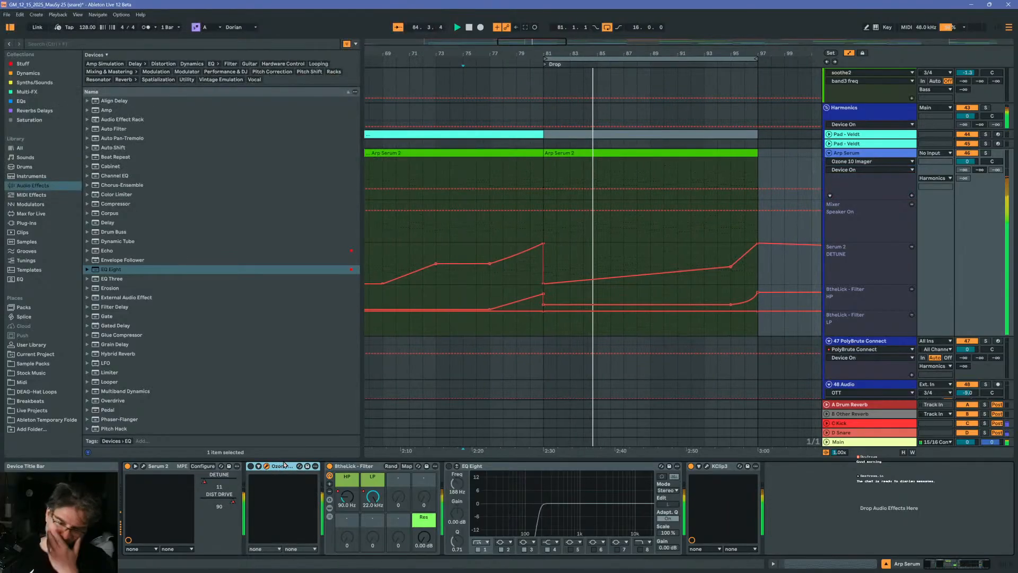
key("Delete")
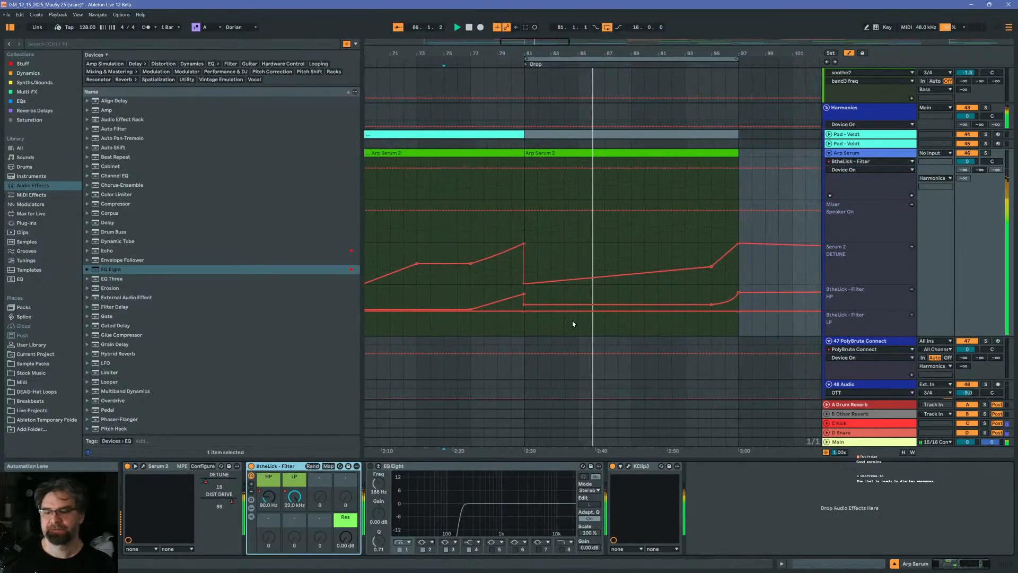
Try the Arp Serum track's volume at -3.2 dB and return it to 0 dB
scroll(487, 319, "up", 5)
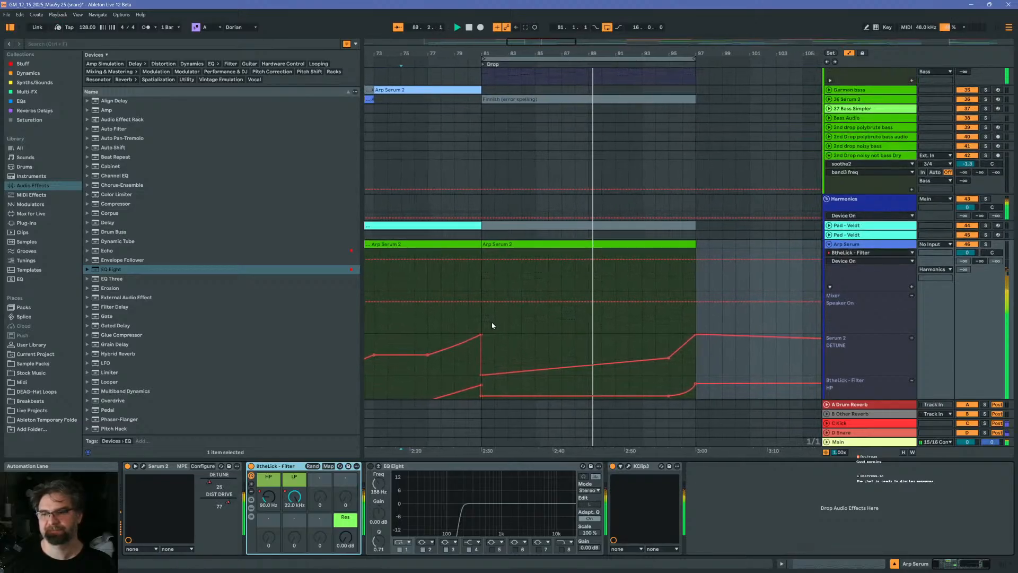
left_click(967, 253)
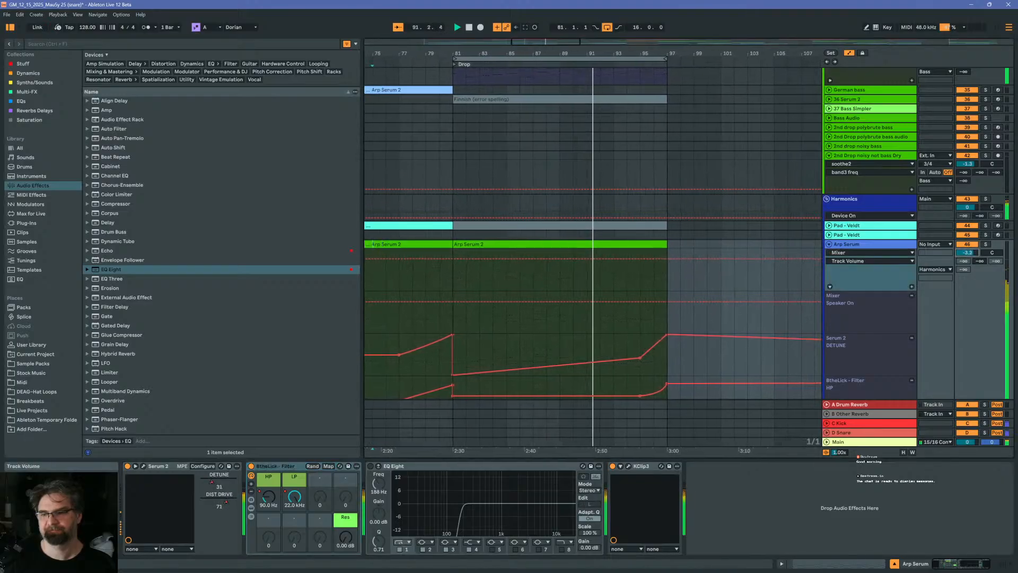
left_click_drag(967, 253, 967, 244)
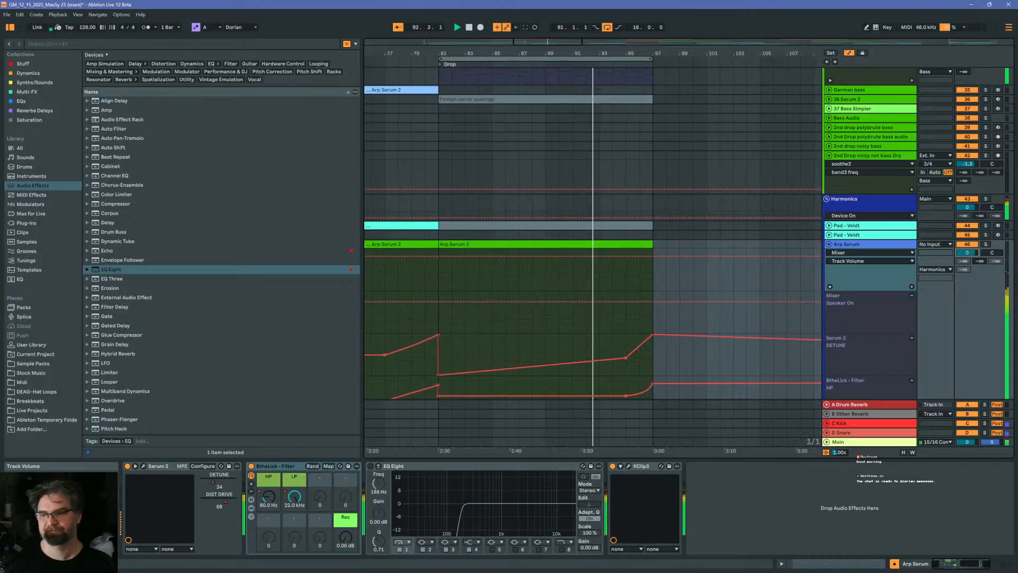
Open KClip3 on the Arp Serum track, solo the track and set the clipper's threshold to -4.0 dB while monitoring delta
left_click(629, 465)
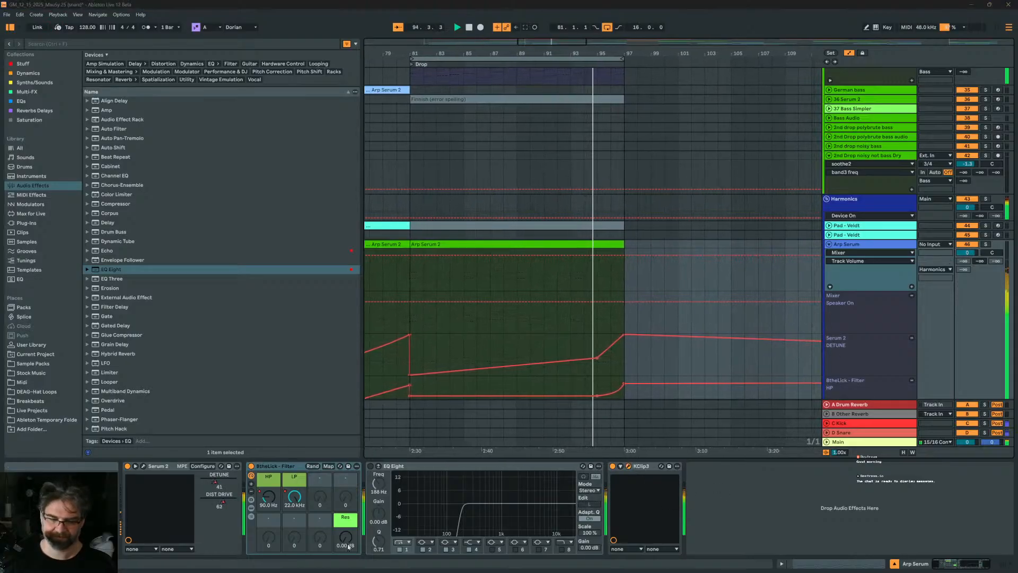
left_click_drag(352, 148, 266, 113)
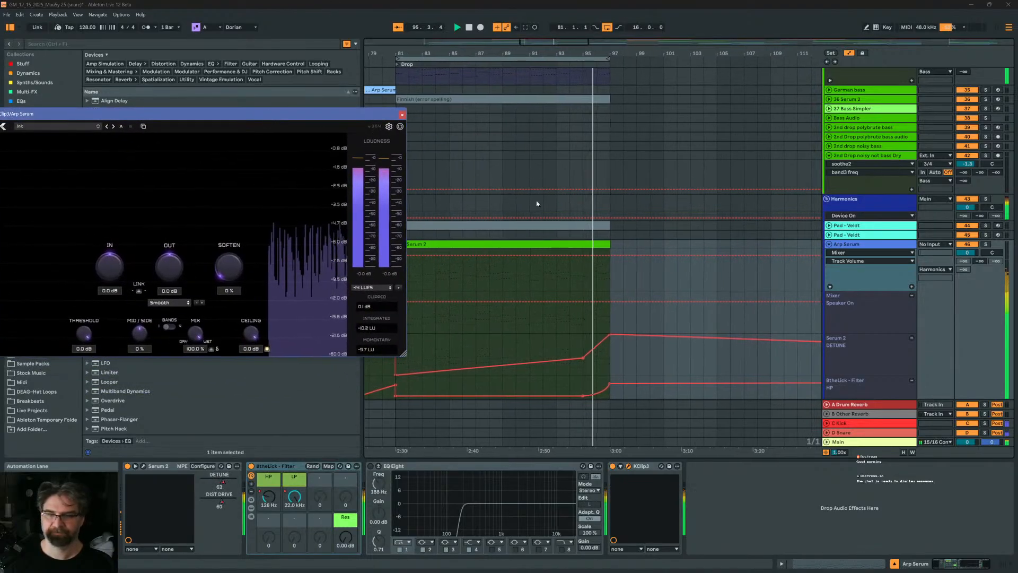
left_click(985, 244)
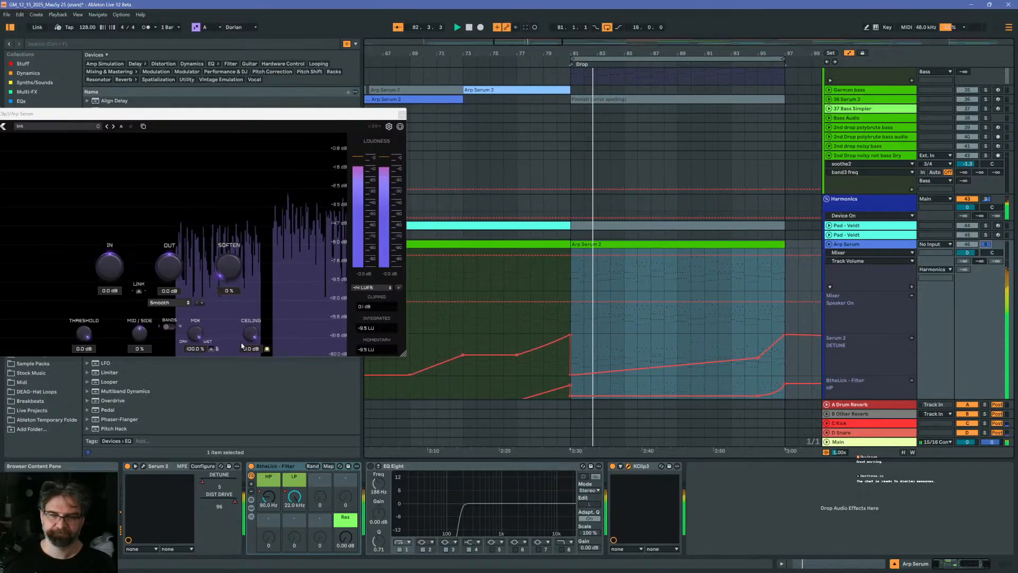
left_click(197, 348)
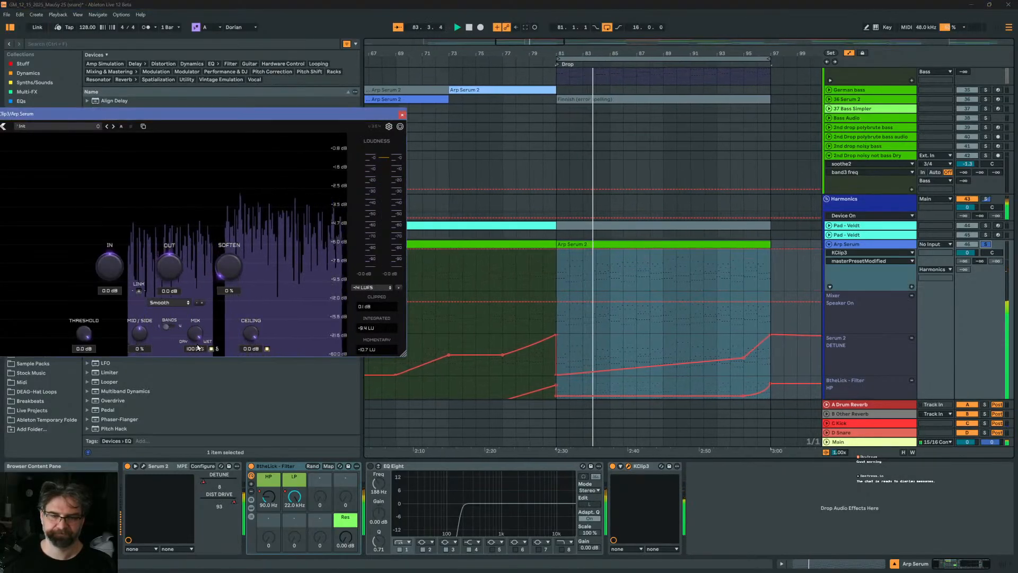
left_click_drag(84, 333, 80, 350)
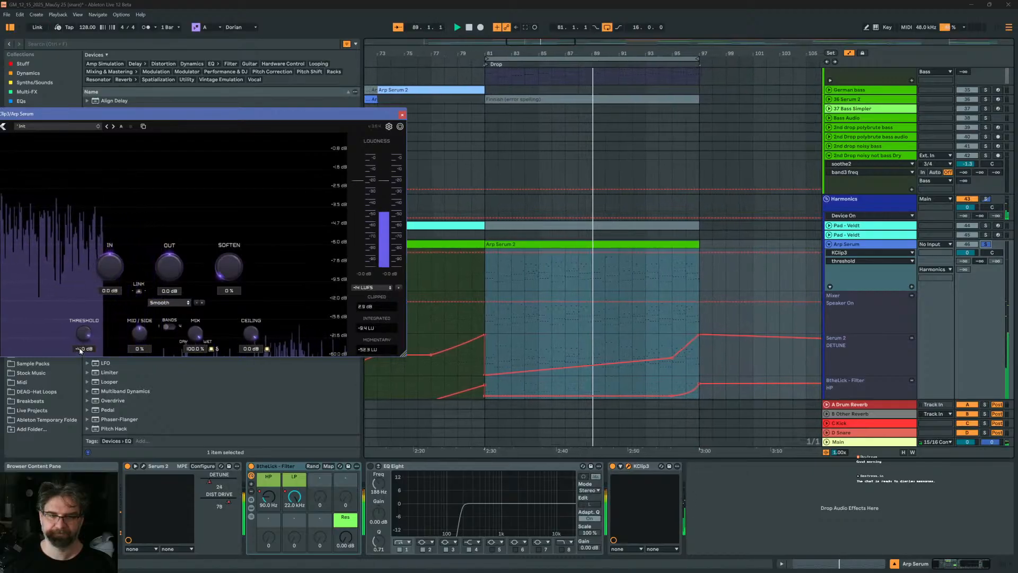
Turn off KClip3's delta monitoring, unsolo the Arp Serum track and close the plugin window
left_click(213, 350)
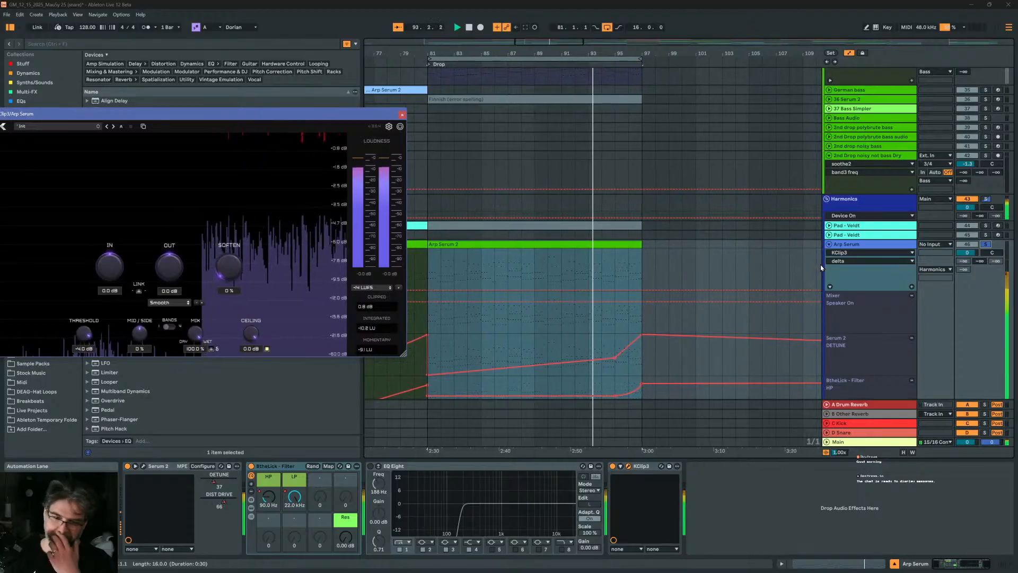
left_click(984, 244)
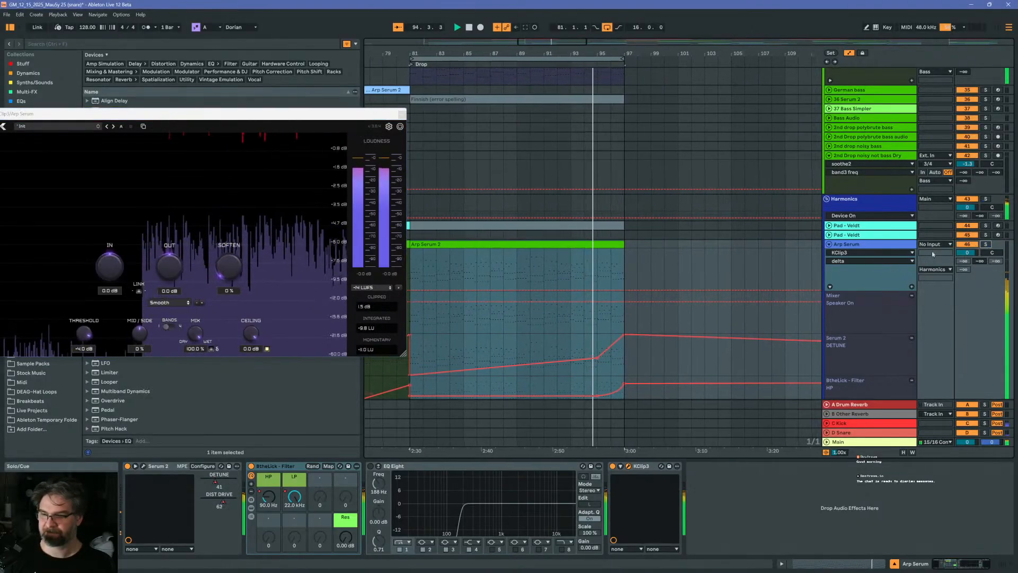
left_click(391, 127)
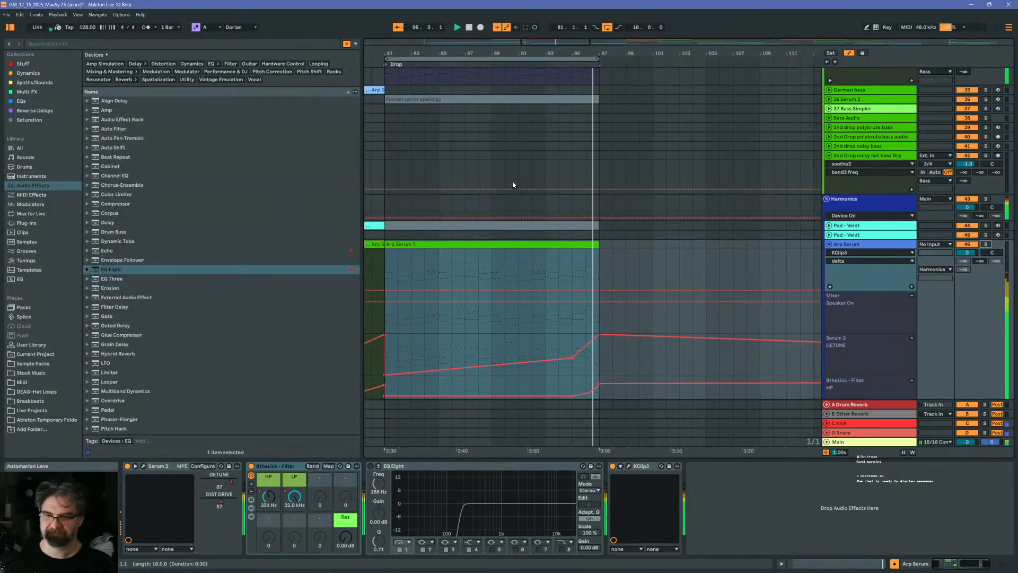
Check the to-do notes in Notepad and survey the whole arrangement across the bass and harmonics tracks
left_click_drag(578, 54, 499, 26)
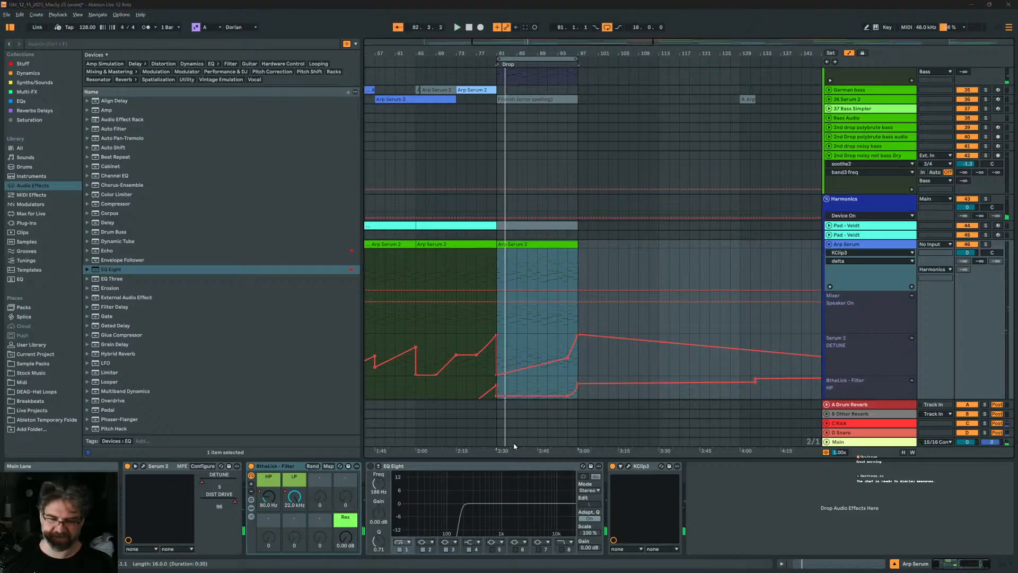
key("alt+Tab")
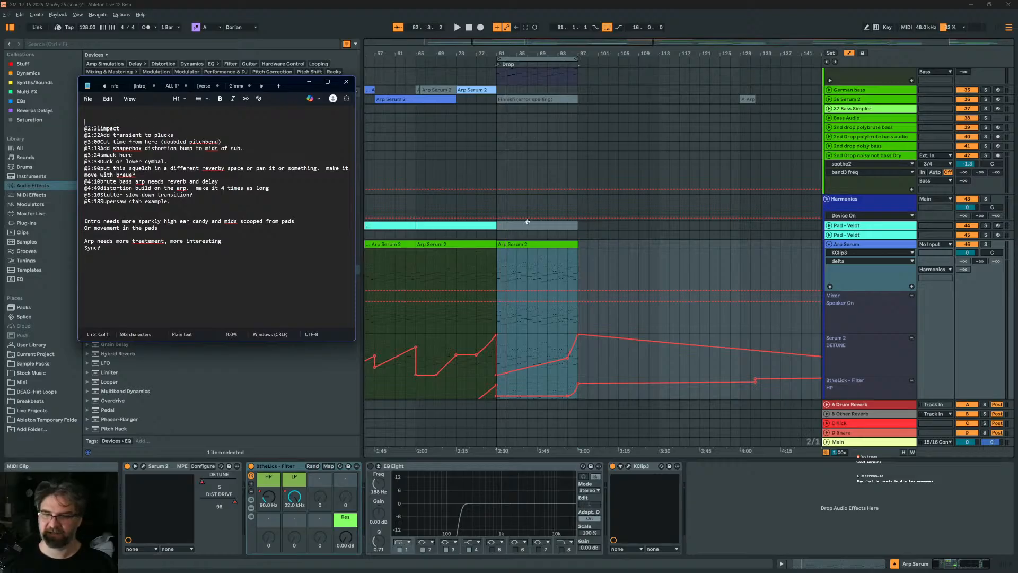
scroll(544, 176, "up", 7)
left_click(555, 54)
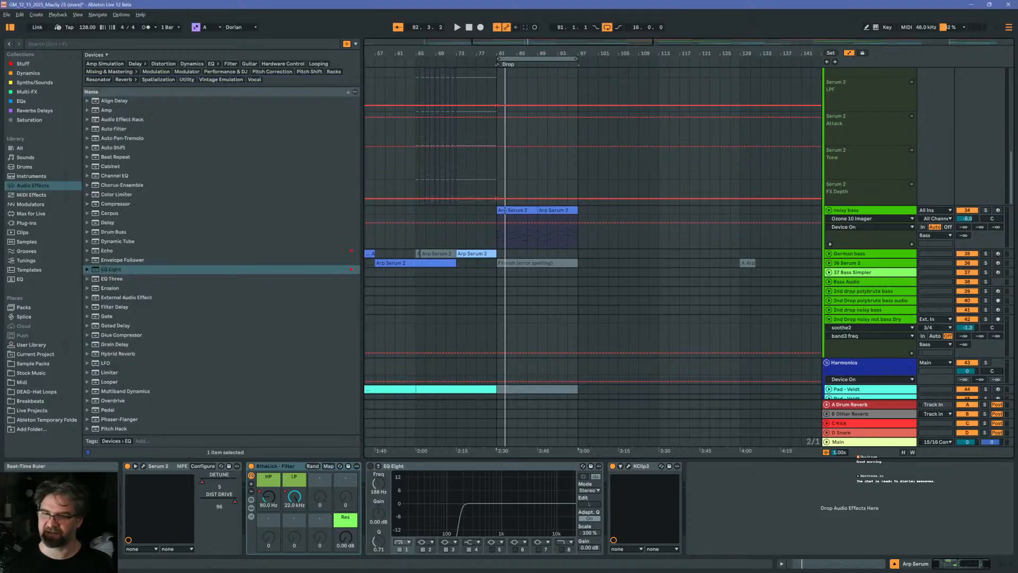
left_click_drag(555, 54, 555, 27)
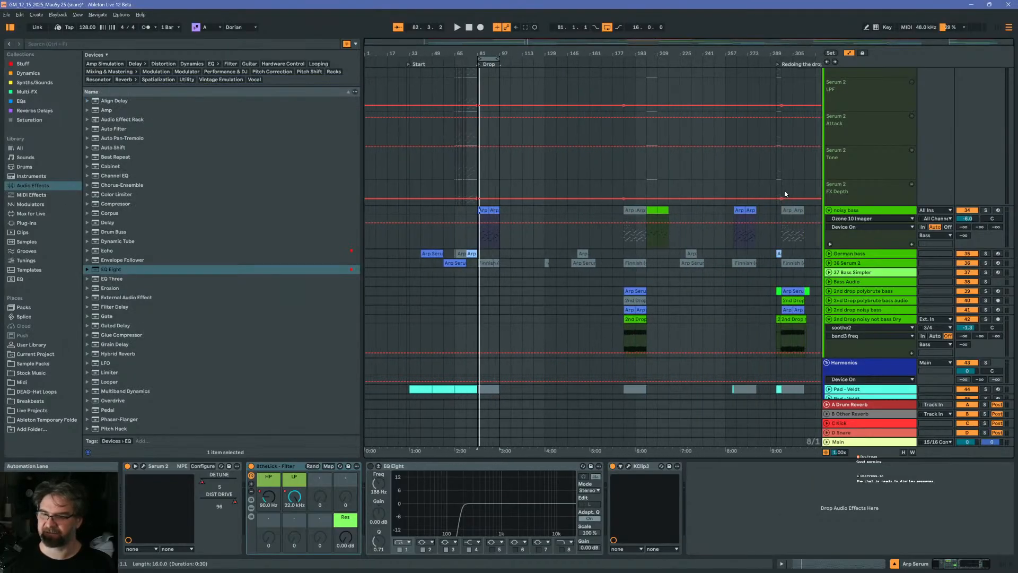
scroll(774, 192, "down", 10)
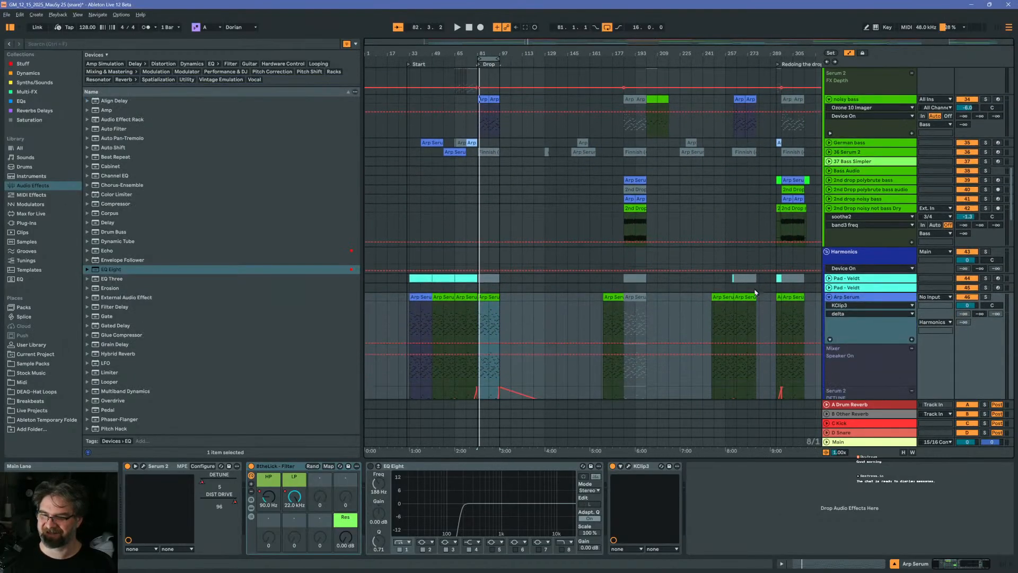
scroll(691, 359, "down", 5)
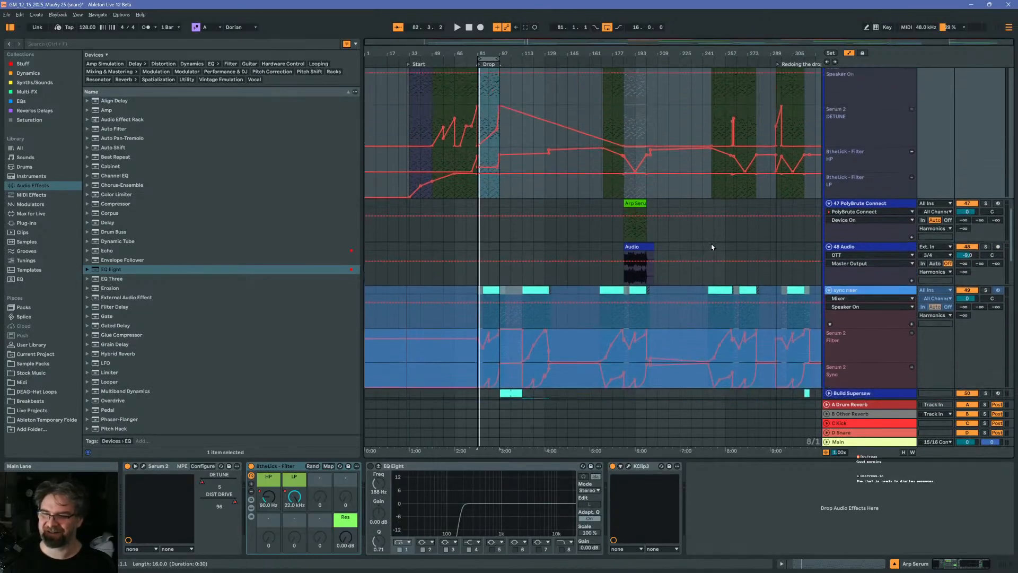
Audition the arrangement from about bar 250 and from the start of the second drop
left_click(711, 241)
key("space")
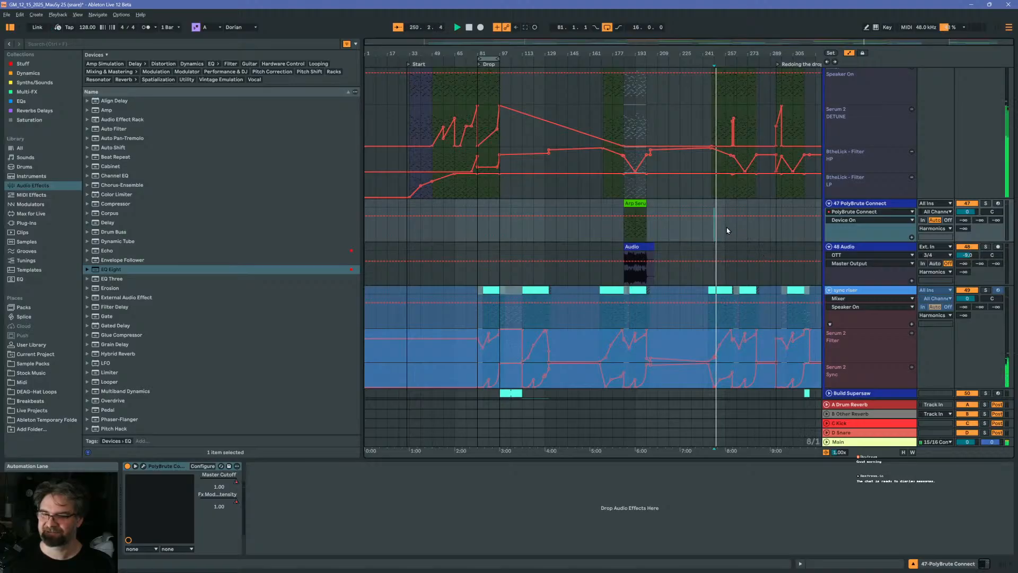
left_click(623, 225)
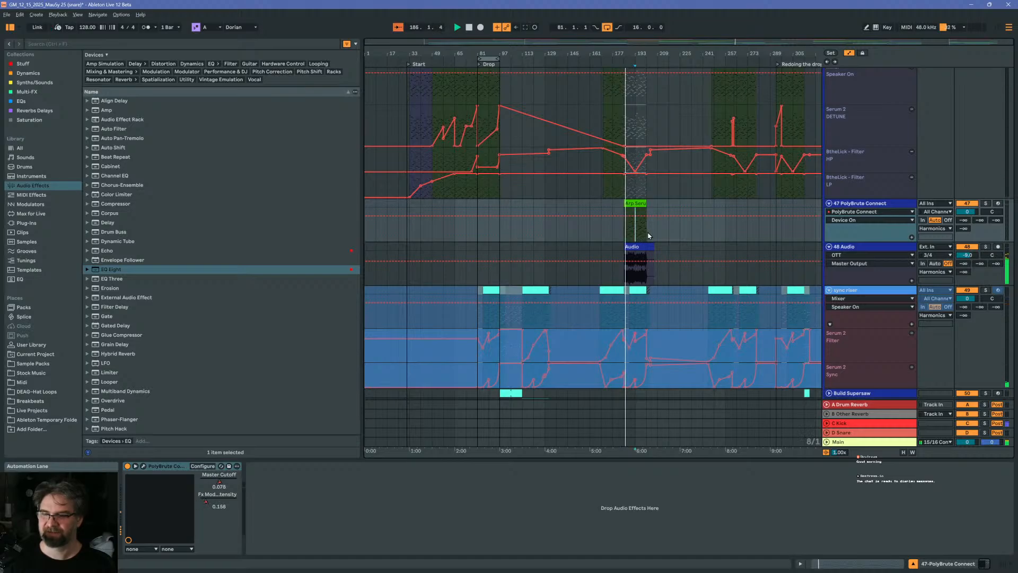
Copy the 4 Snare Serum clip from the first drop to the start of the second drop
scroll(626, 236, "up", 10)
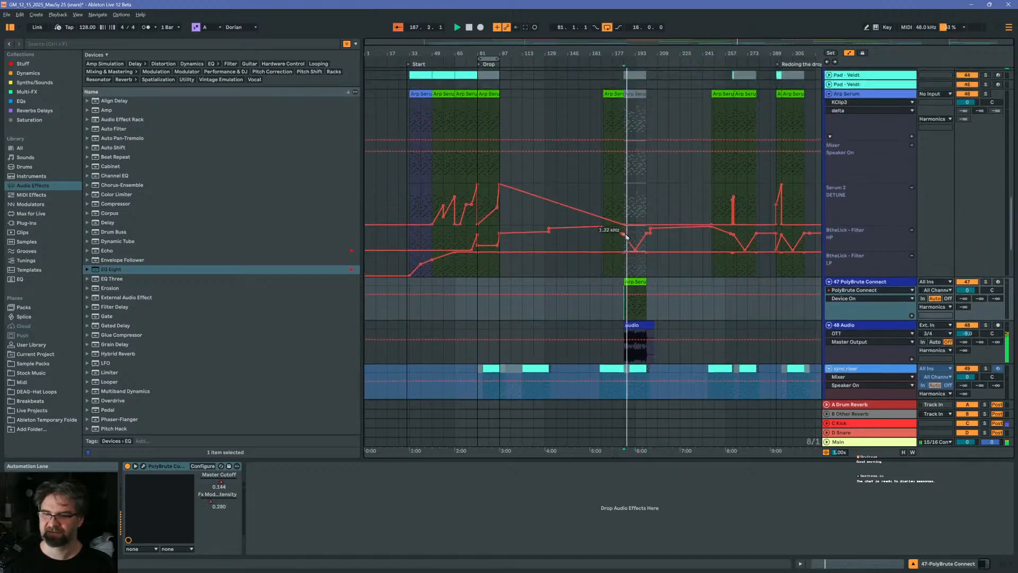
scroll(626, 237, "up", 15)
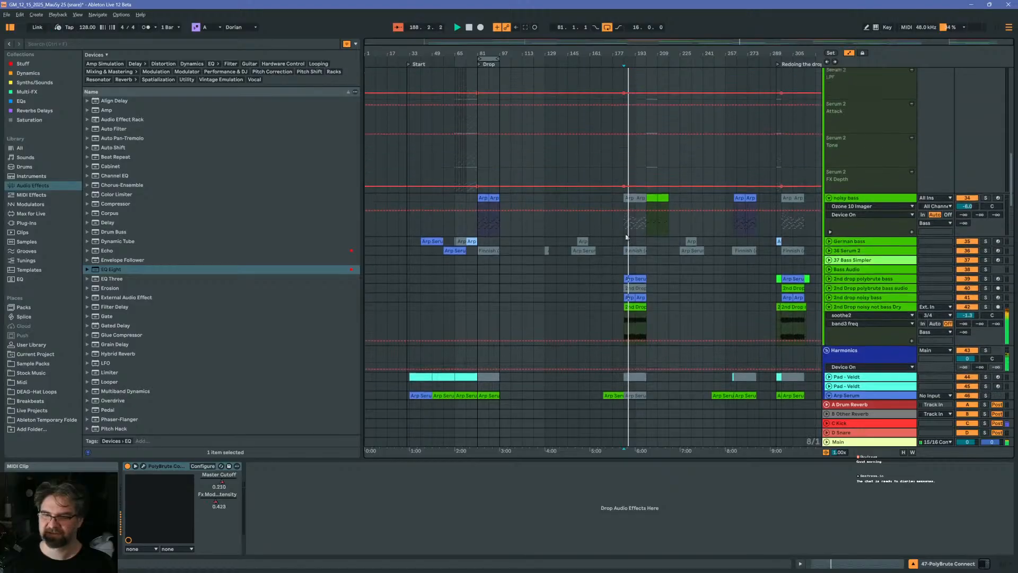
scroll(626, 236, "up", 15)
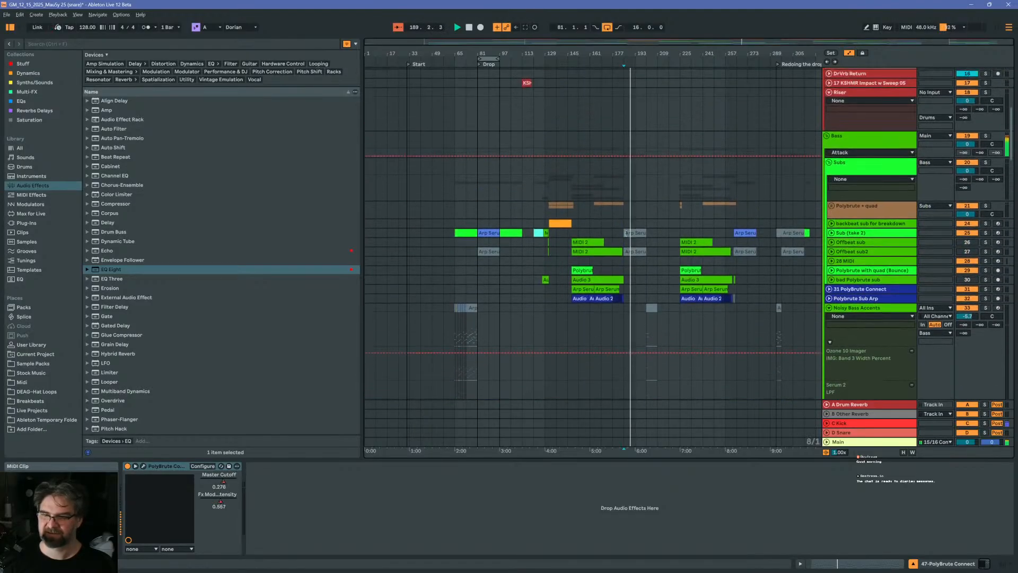
scroll(626, 237, "up", 5)
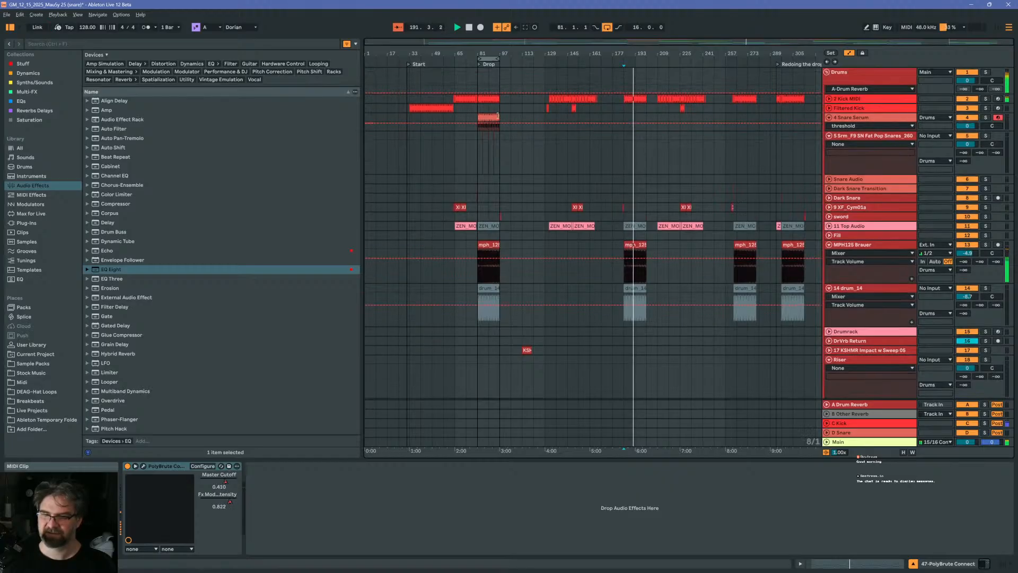
left_click(487, 116)
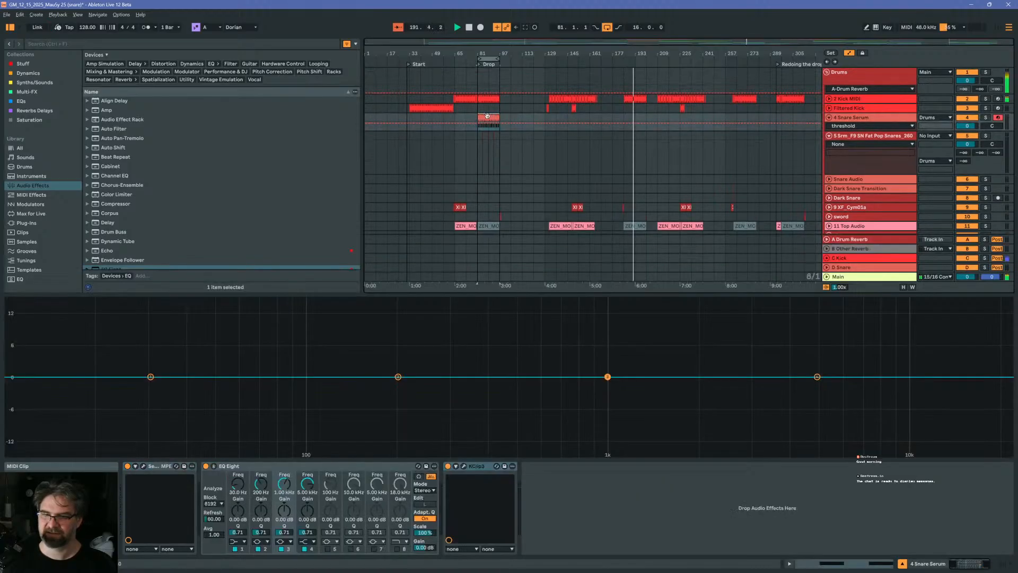
left_click(625, 117)
key("ctrl+v")
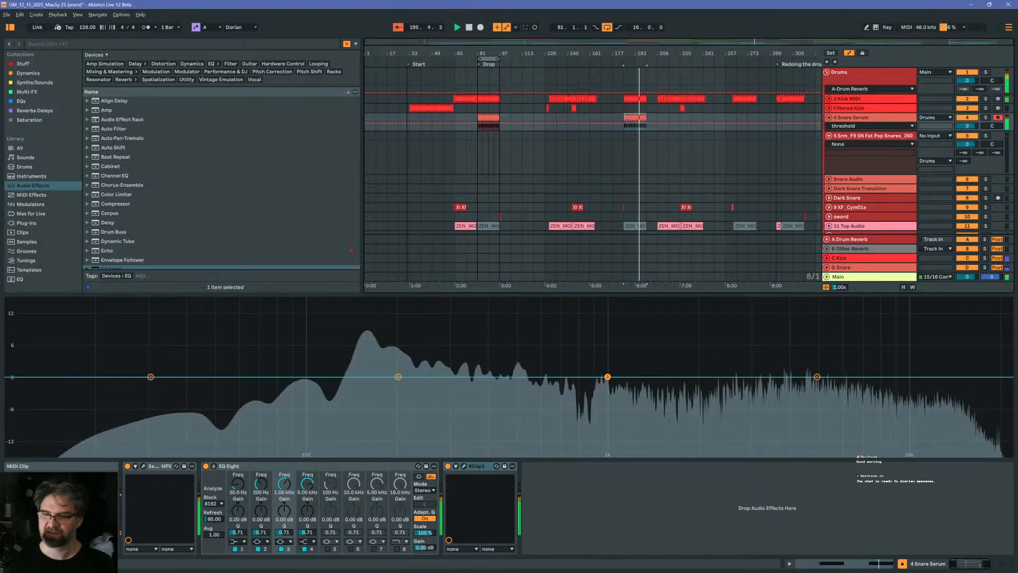
Copy the first drop's Fat Pop Snares clips to the start of the second drop and save the set
left_click_drag(500, 139, 481, 138)
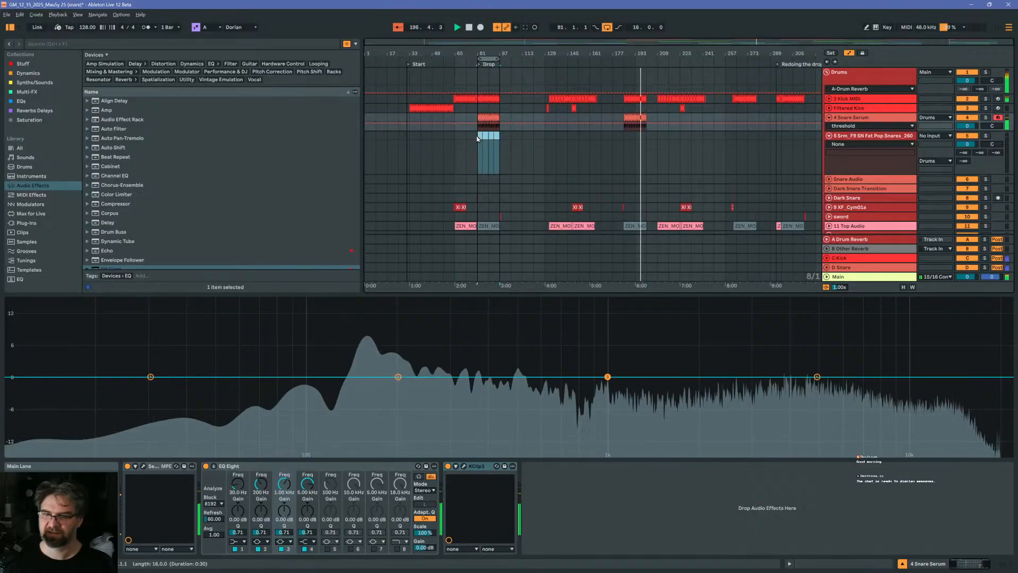
key("ctrl+c")
left_click(625, 133)
key("ctrl+v")
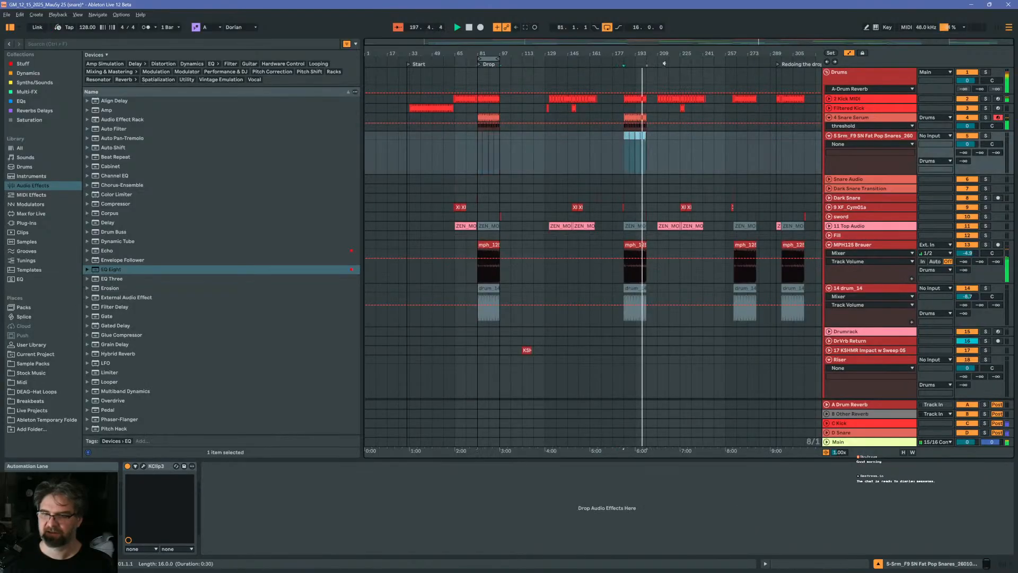
left_click_drag(639, 53, 638, 101)
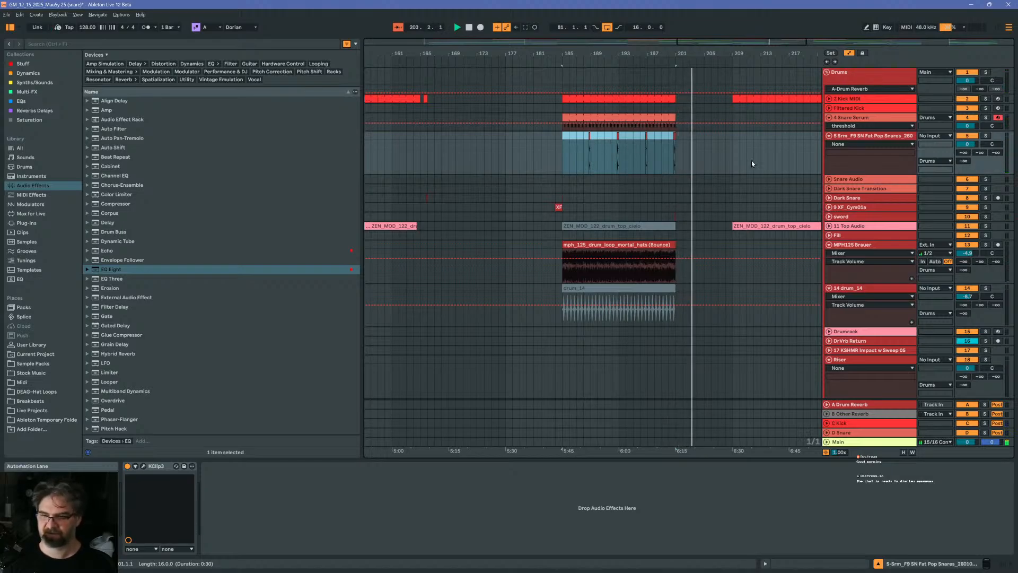
key("ctrl+s")
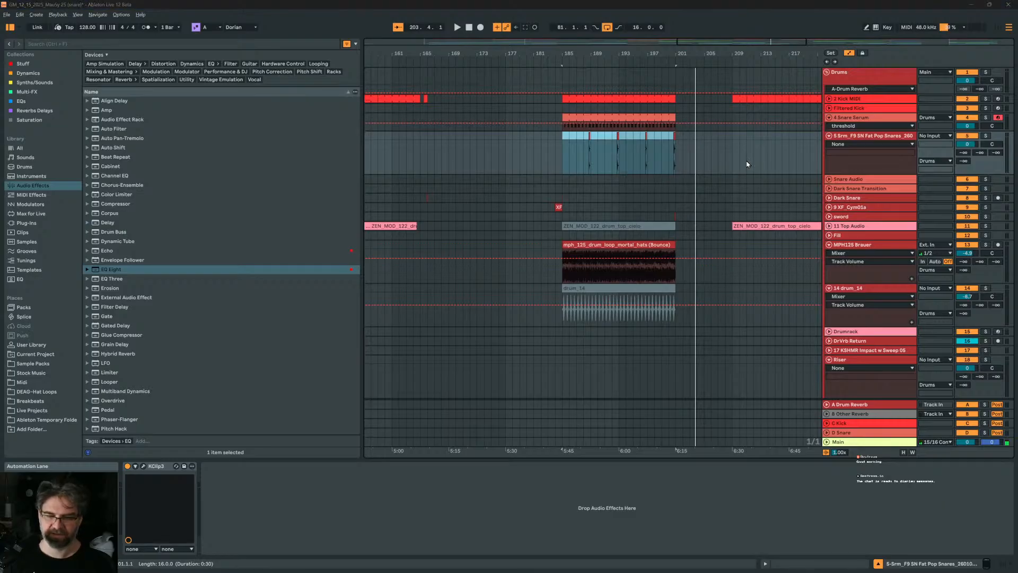
Find the noisy bass track, solo it and audition its green clip from bar 201
left_click(699, 158)
scroll(700, 158, "down", 4)
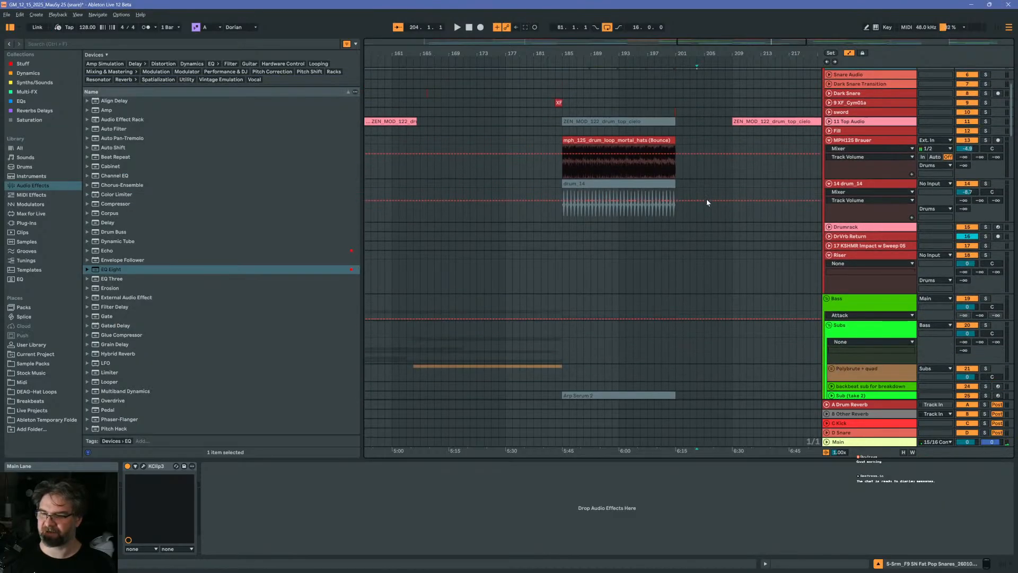
scroll(706, 202, "down", 10)
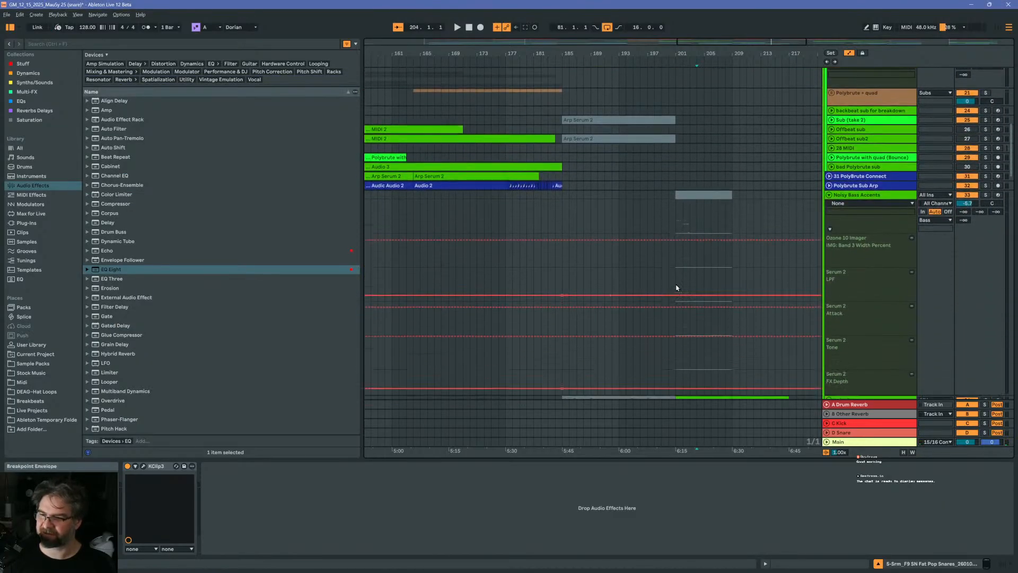
scroll(676, 288, "down", 10)
left_click(712, 249)
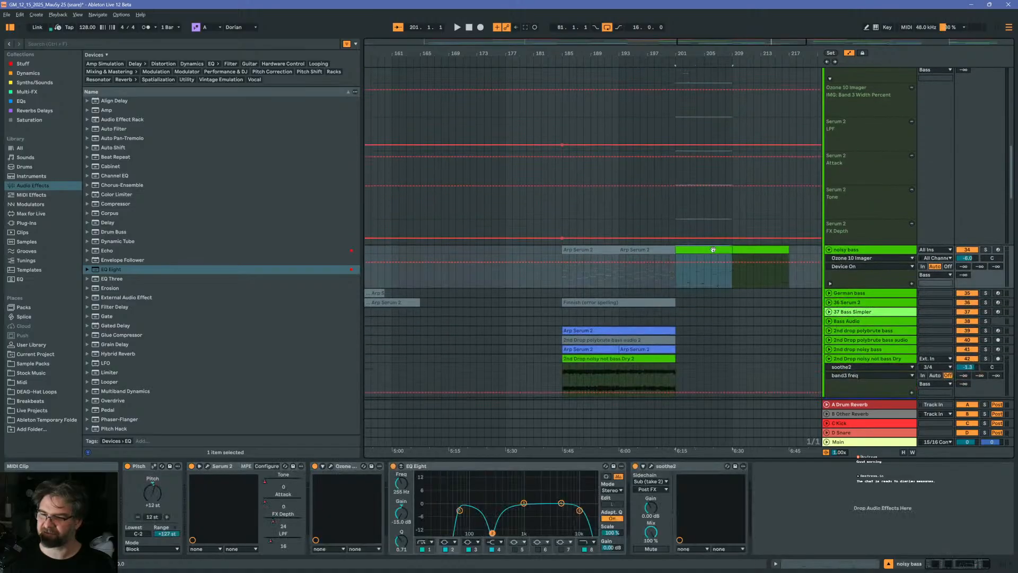
left_click(985, 249)
key("space")
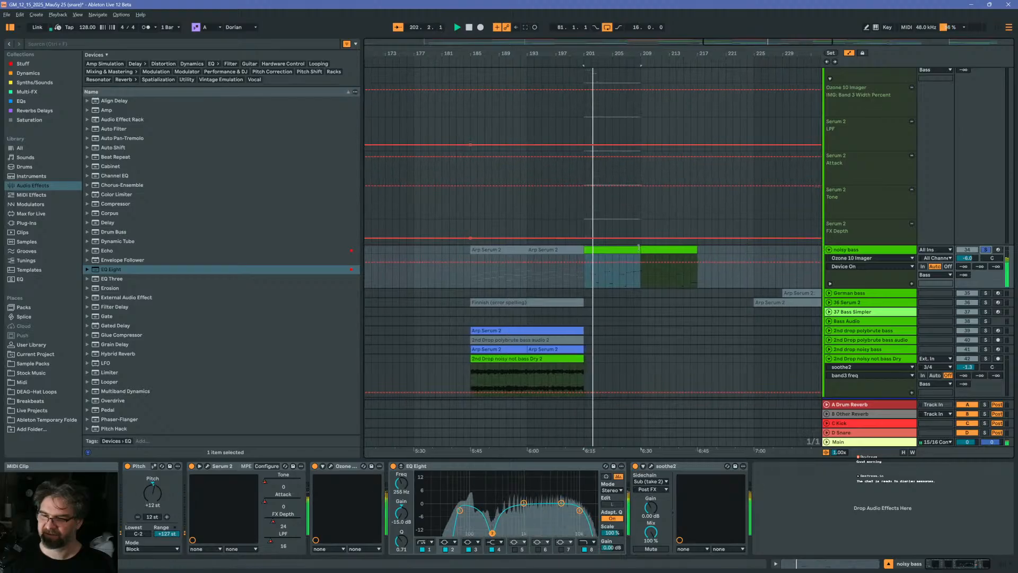
scroll(640, 251, "down", 1)
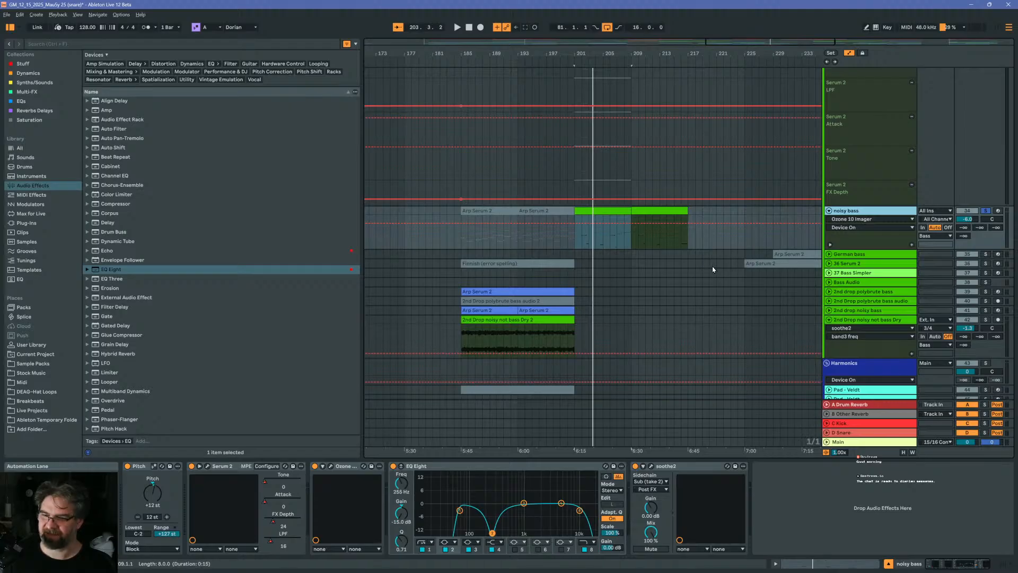
Duplicate the noisy bass track and remove the two green clips starting at bar 201 from the original
key("ctrl+d")
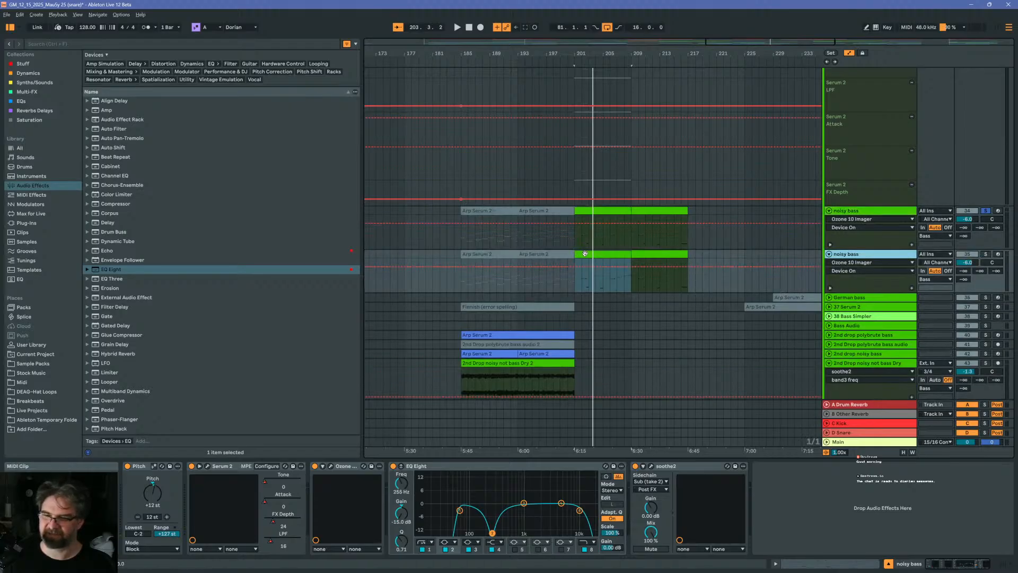
left_click_drag(593, 52, 506, 202)
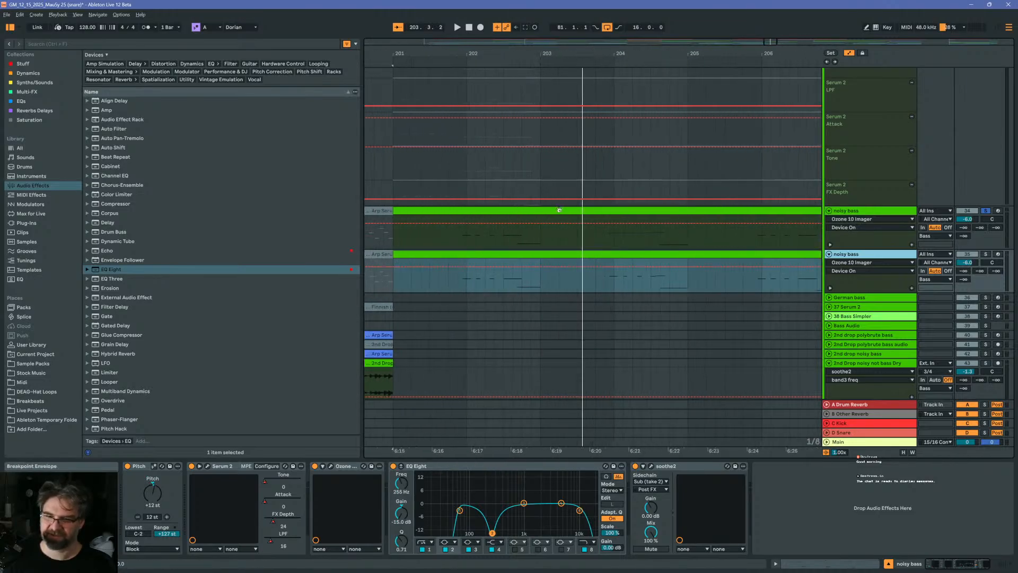
left_click(666, 211)
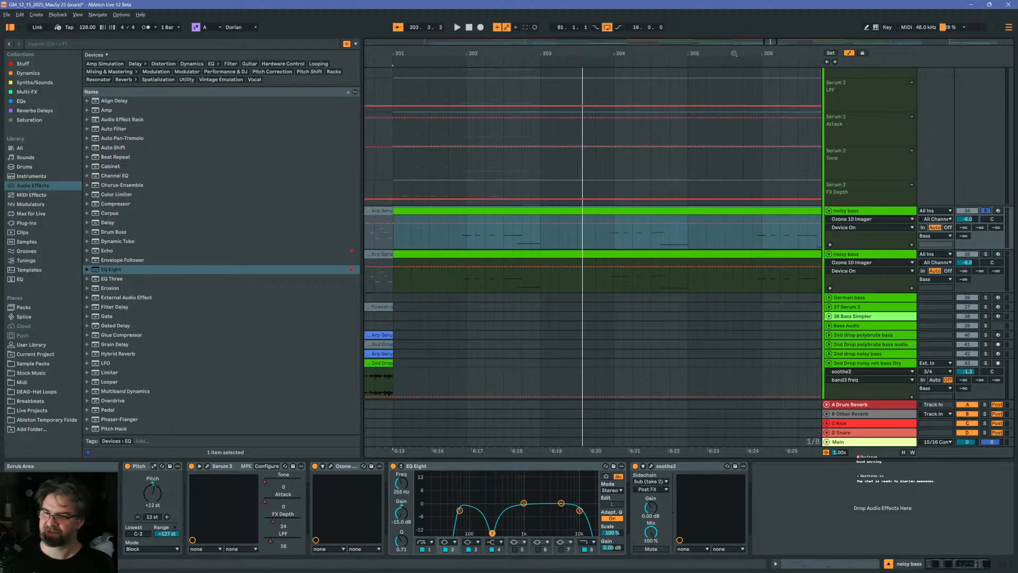
left_click_drag(734, 53, 587, 3)
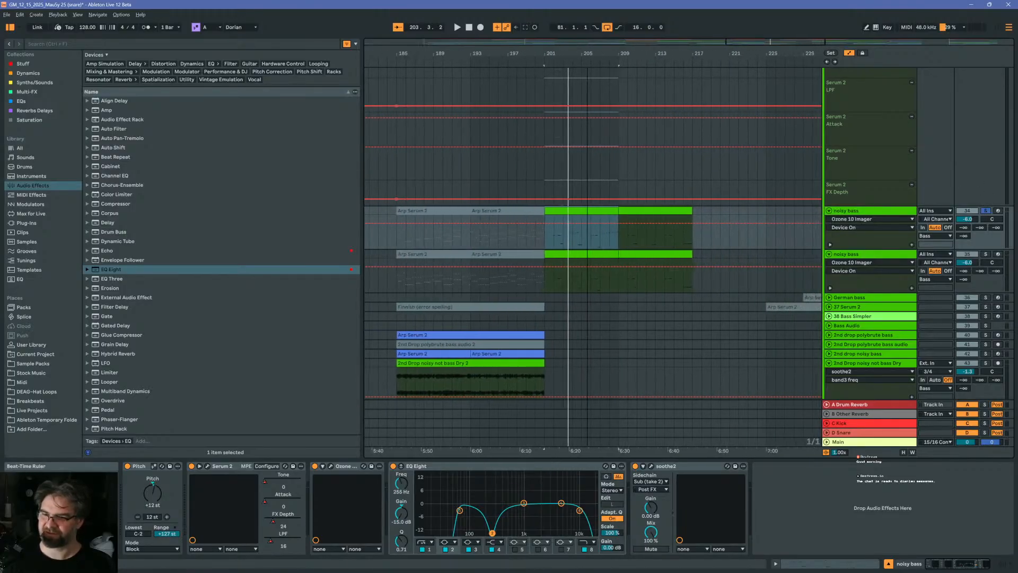
left_click(642, 213, "shift")
left_click(593, 212)
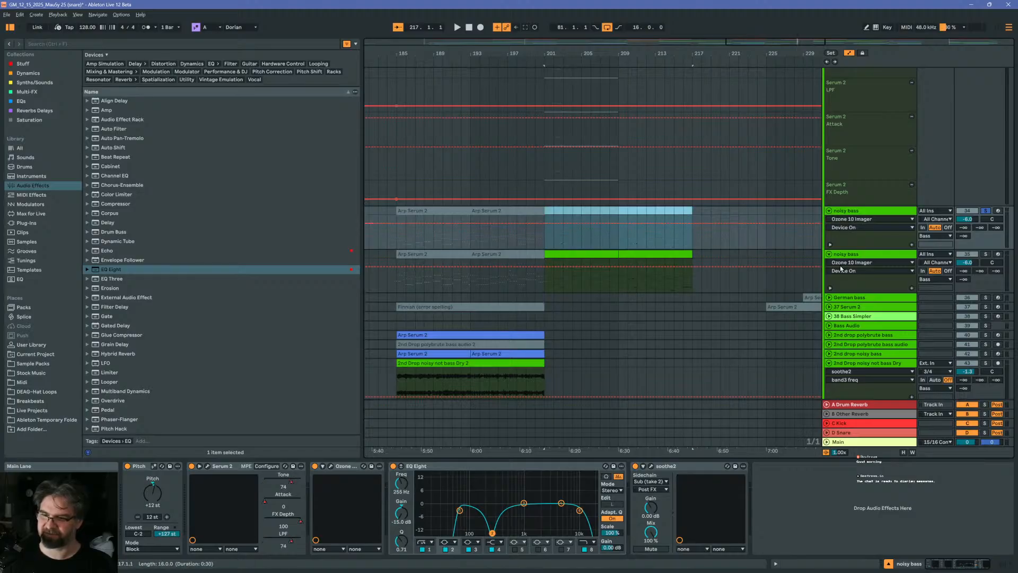
Rename the duplicate track "noisy bass with lows" and lower its EQ Eight low-cut frequency to under 30 Hz
left_click(877, 257)
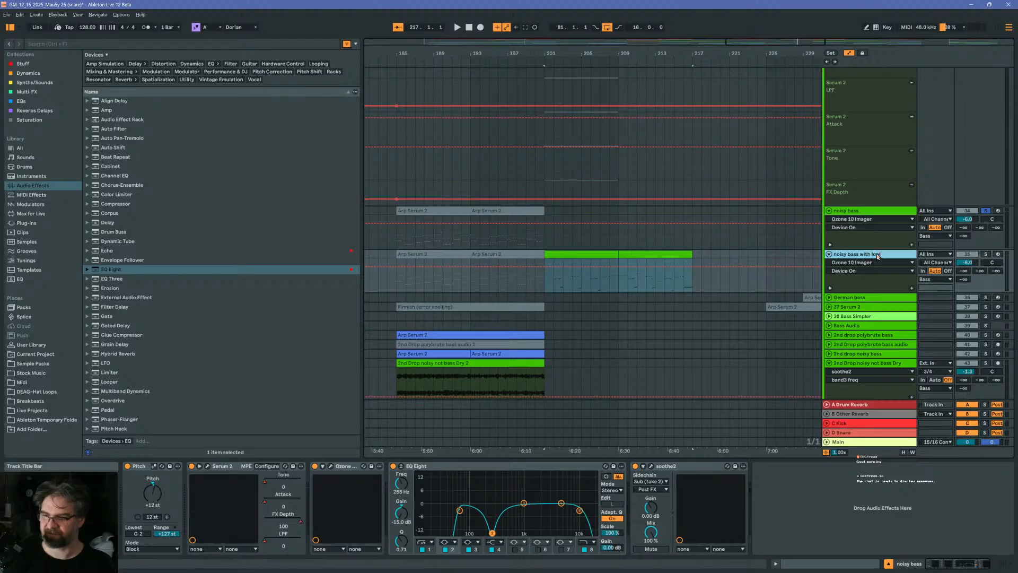
left_click(392, 466)
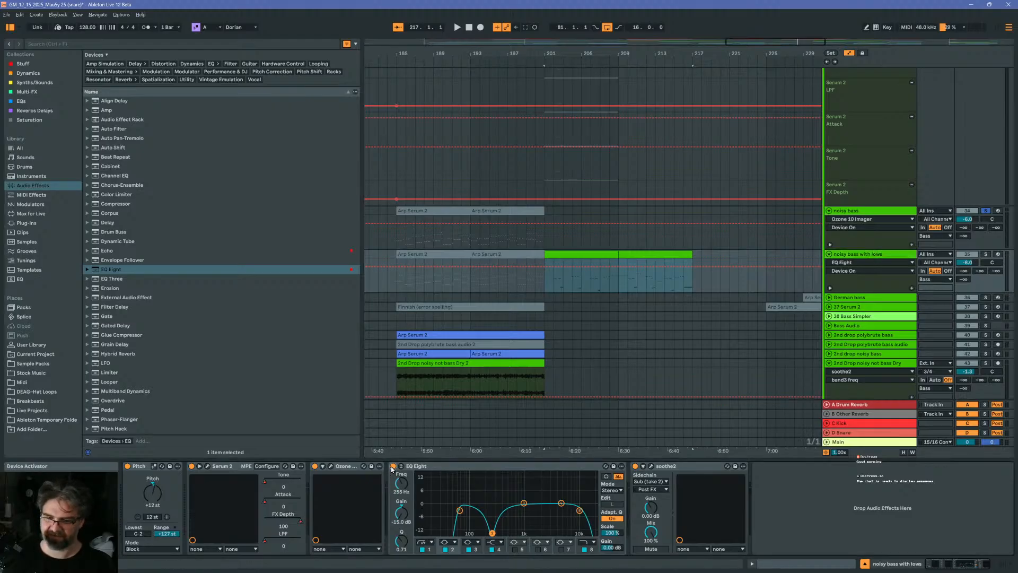
left_click(392, 465)
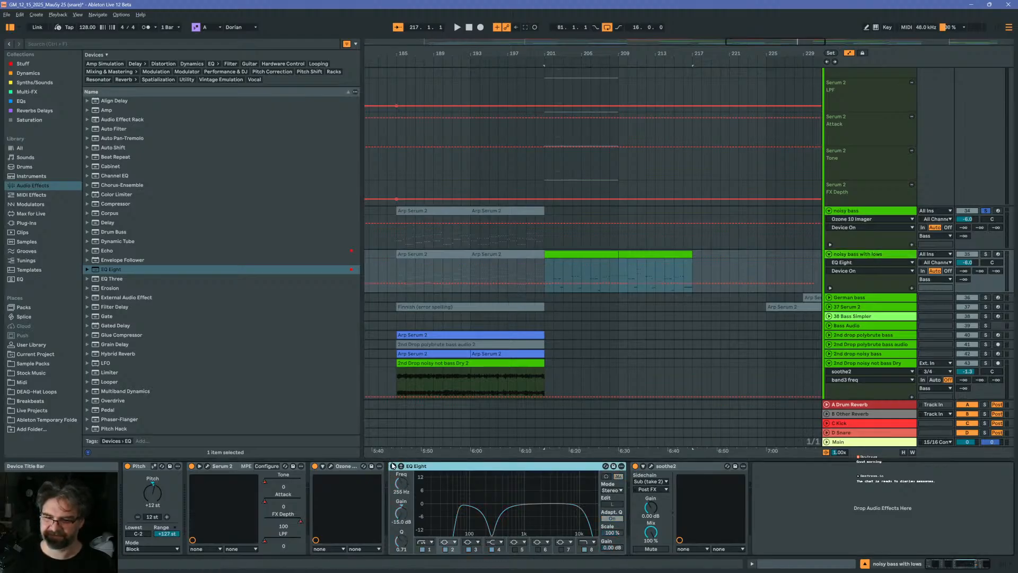
left_click(393, 466)
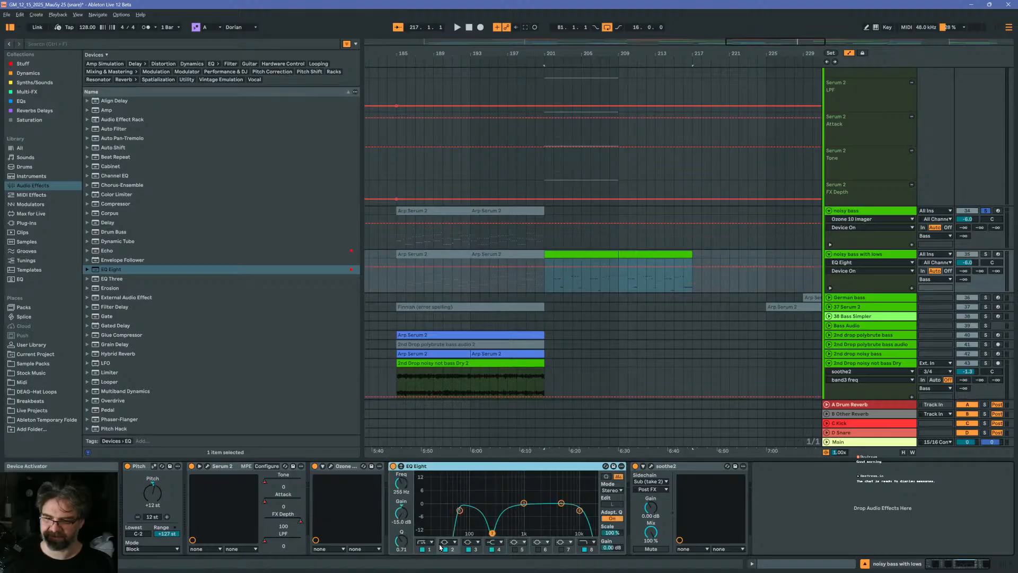
left_click(459, 511)
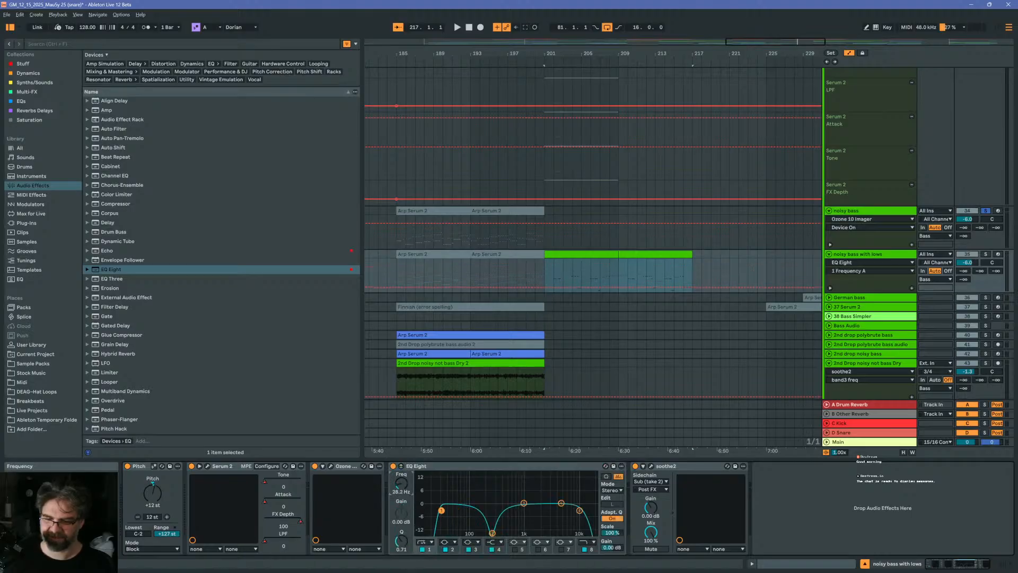
Solo noisy bass with lows, enlarge its track and audition the clip from bar 201
left_click(557, 257)
key("space")
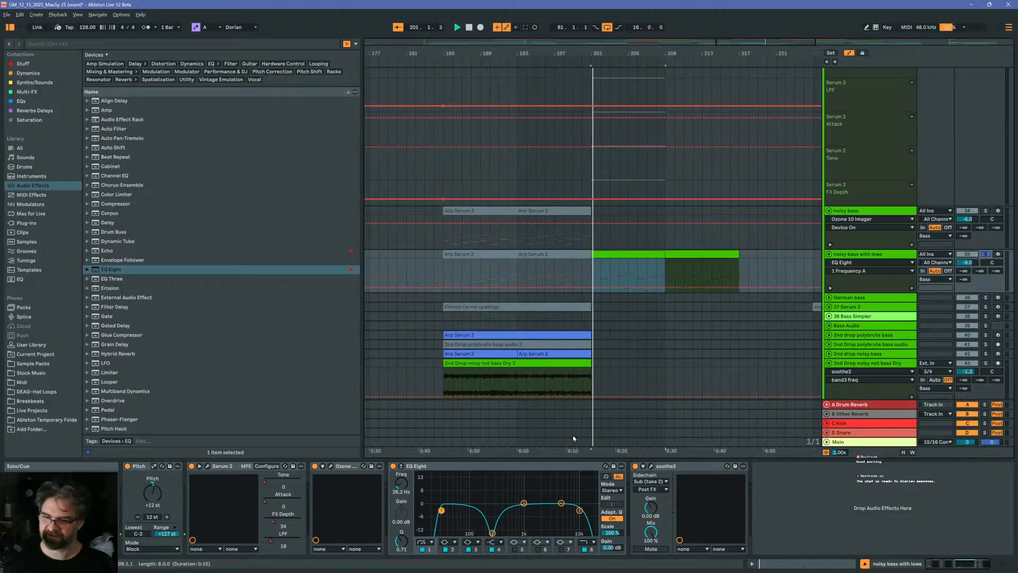
left_click_drag(850, 292, 839, 401)
left_click_drag(593, 54, 587, 143)
key("space")
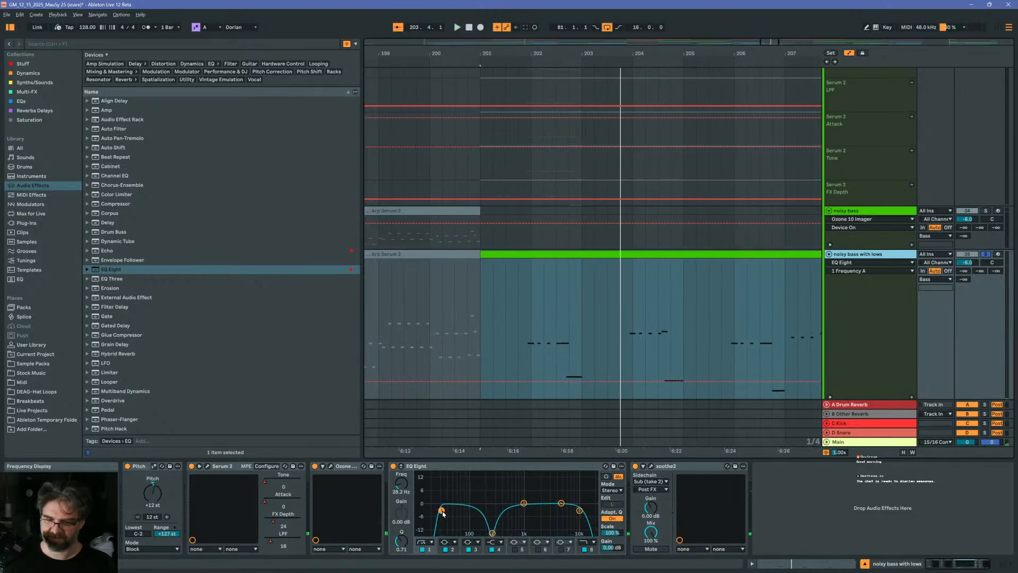
Turn off the Ozone Imager and remove soothe2 from noisy bass with lows while auditioning the clip
left_click(314, 466)
key("space")
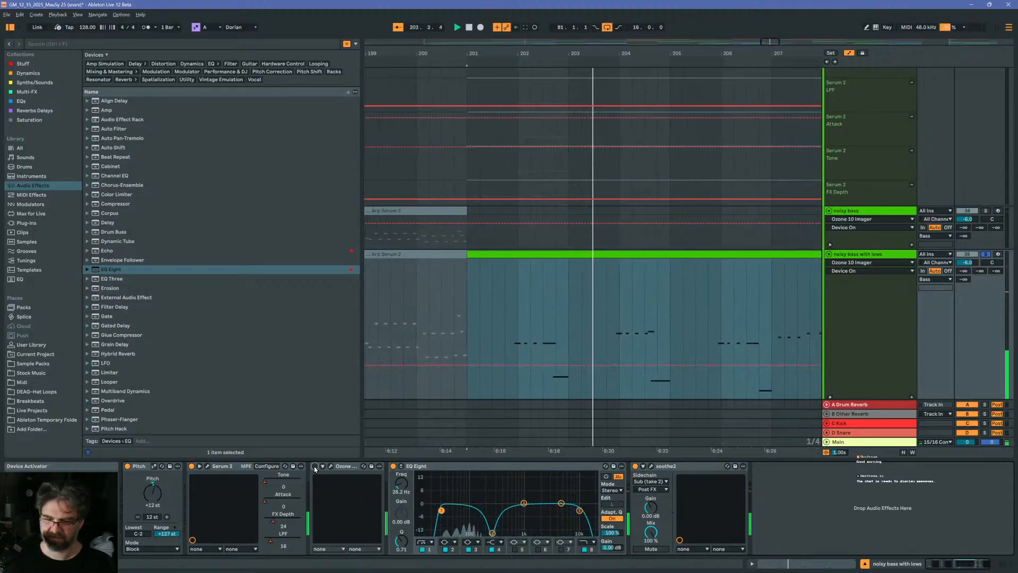
left_click(635, 466)
key("space")
key("space")
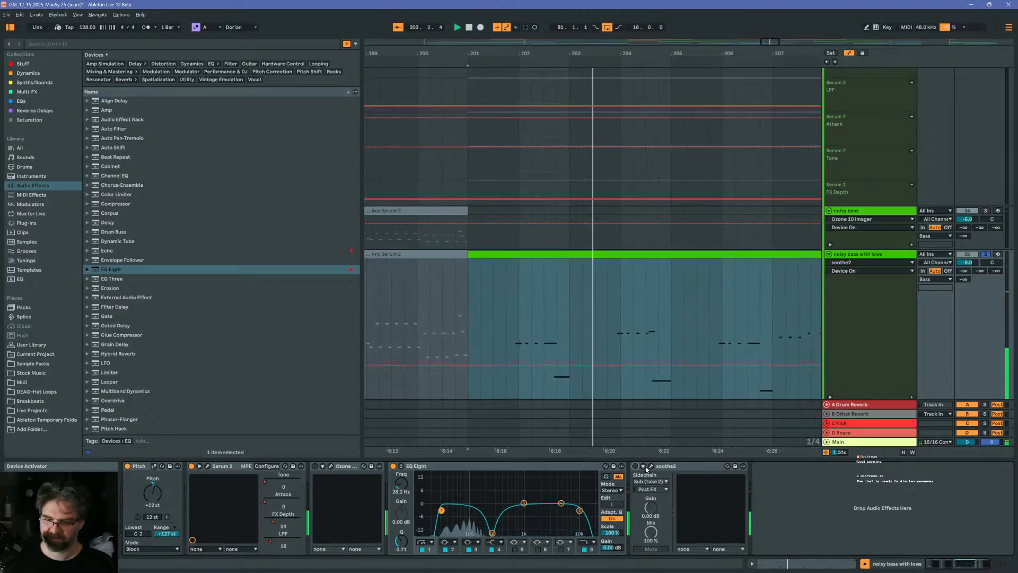
left_click(678, 467)
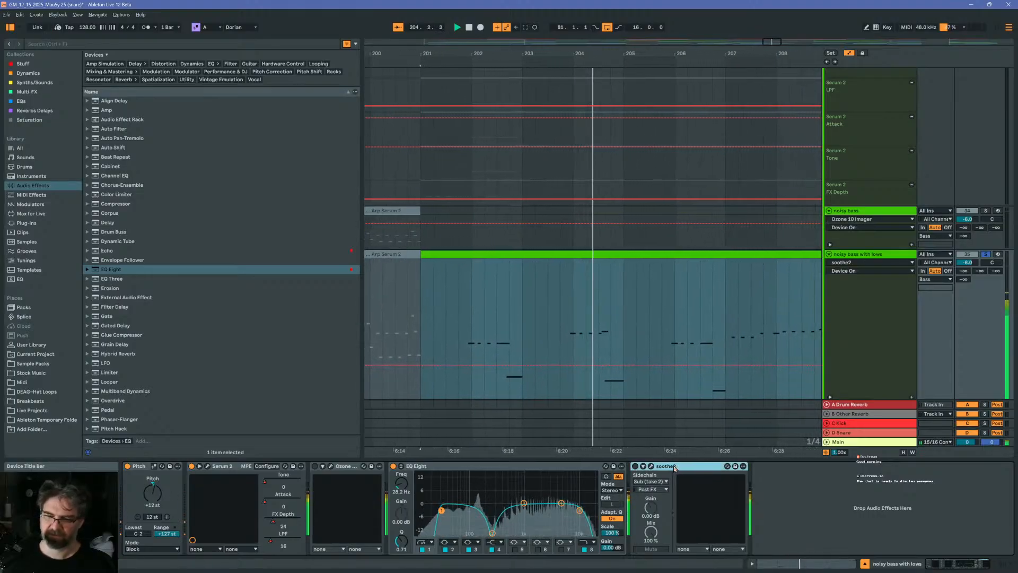
key("Delete")
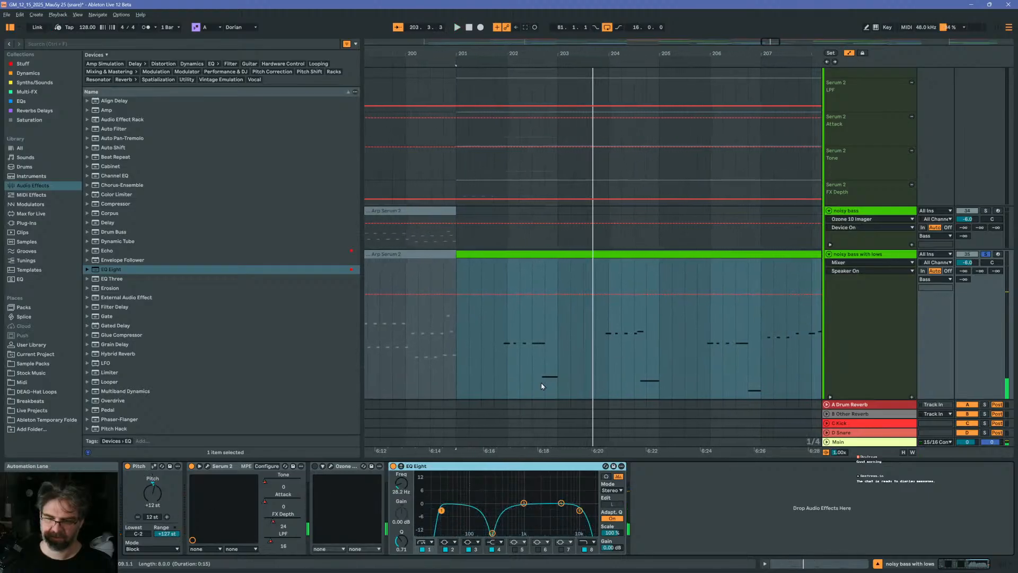
Open Serum 2 on noisy bass with lows, sort its modulation matrix by source and examine LFO 2 during playback
left_click(208, 466)
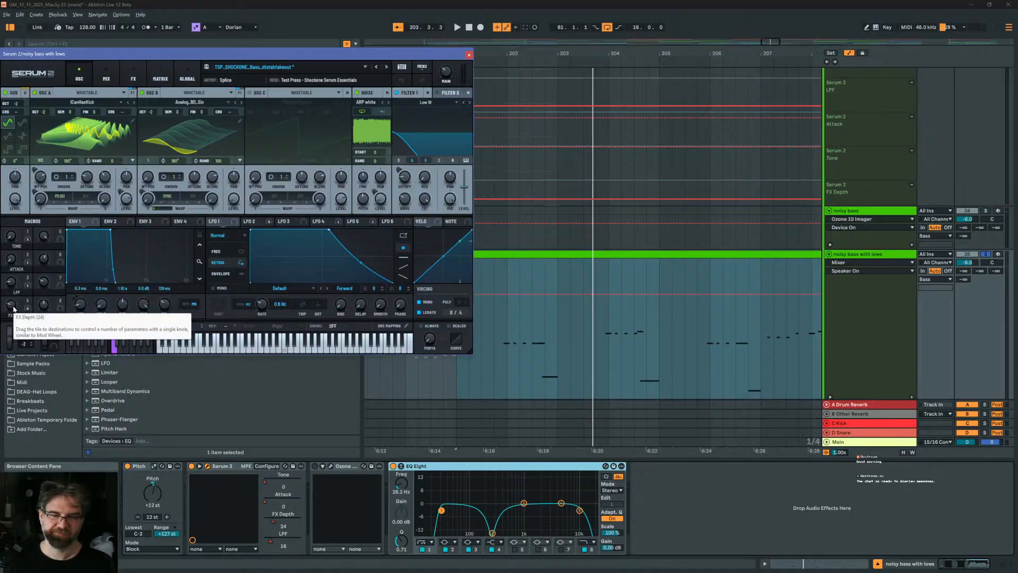
left_click(161, 75)
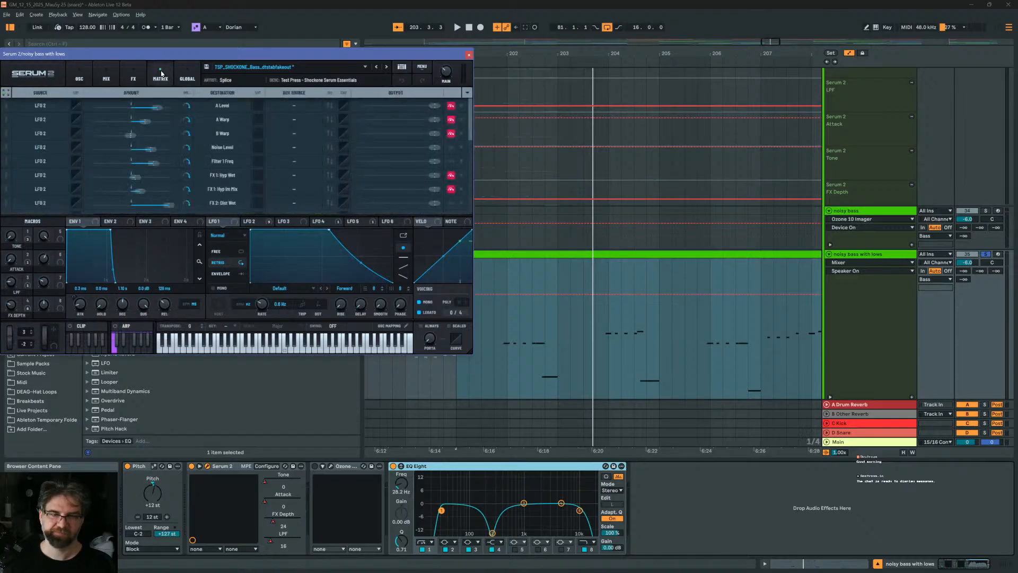
left_click(465, 94)
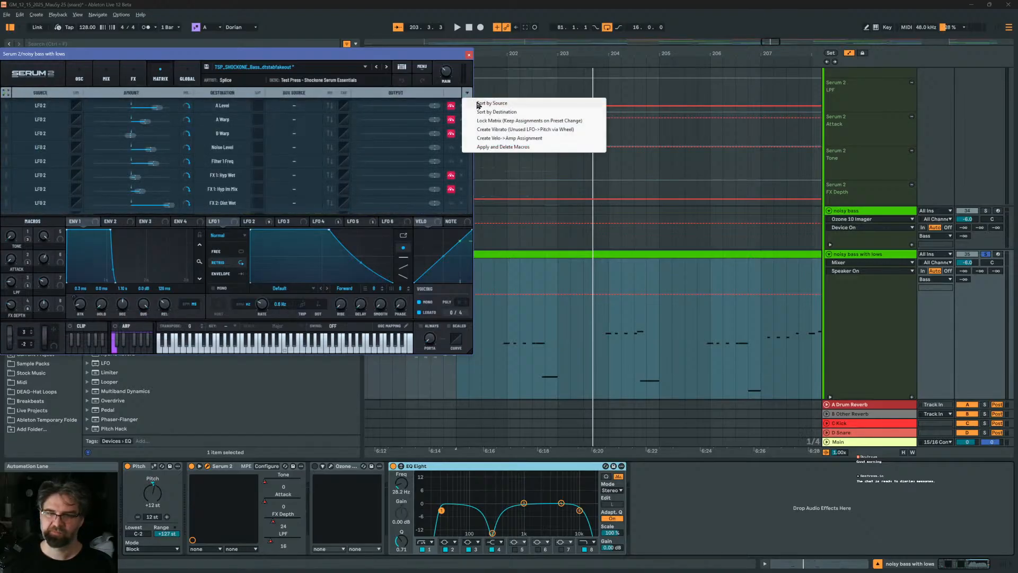
left_click(483, 103)
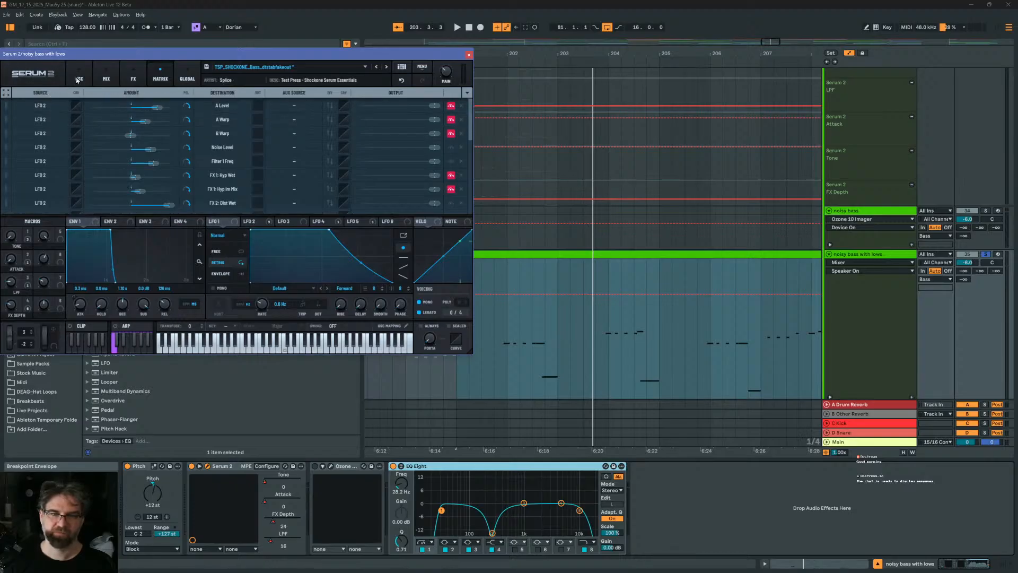
key("space")
left_click(254, 223)
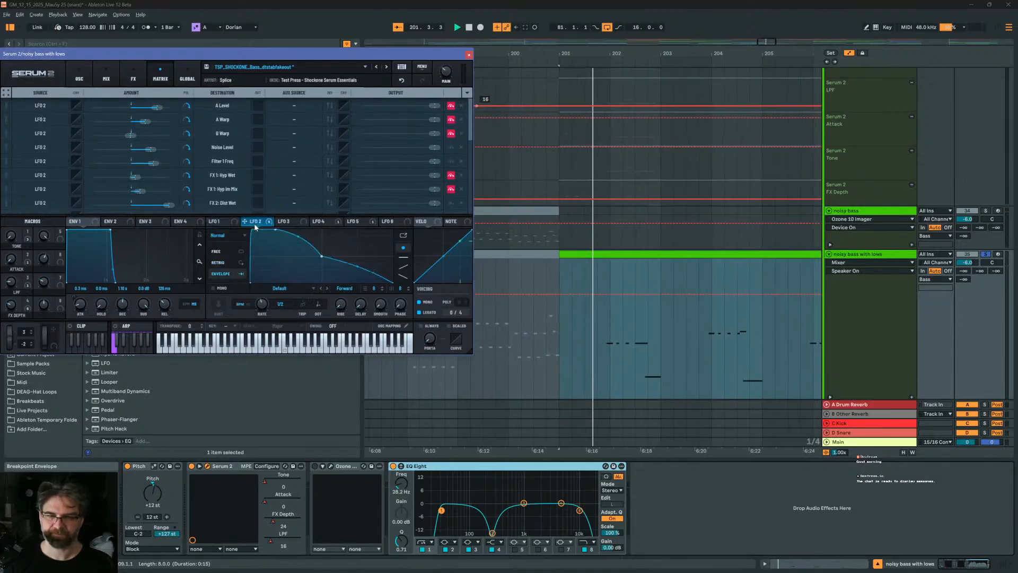
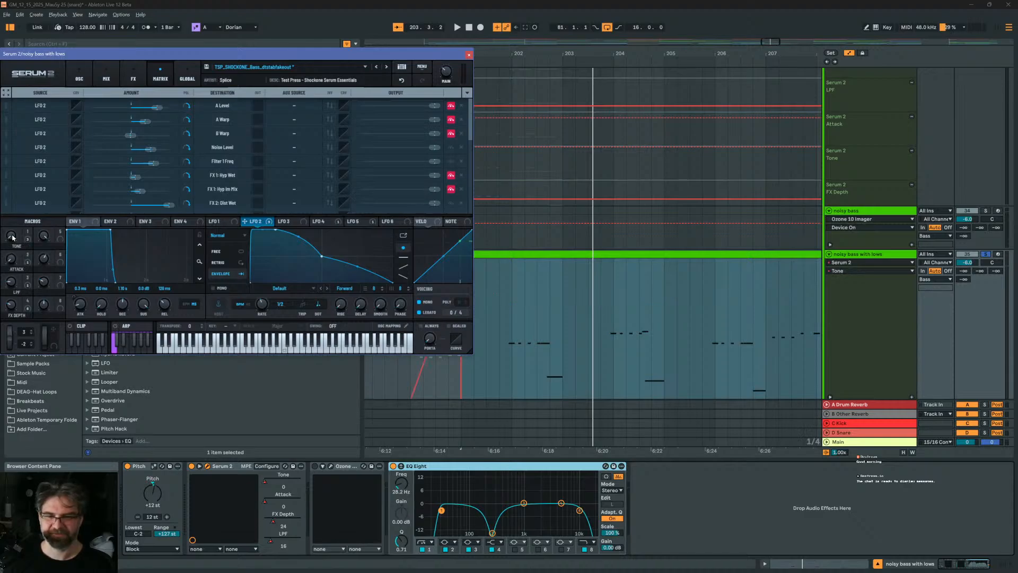
Unfold the automation lanes of noisy bass with lows and remove its extra Serum 2 Device On lanes
scroll(560, 297, "down", 3)
right_click(888, 273)
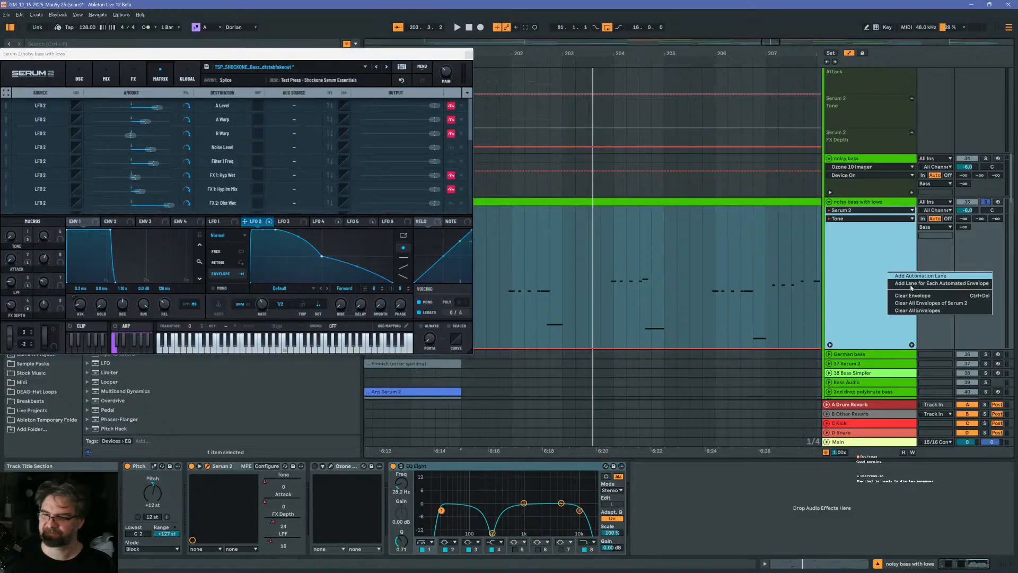
left_click(830, 346)
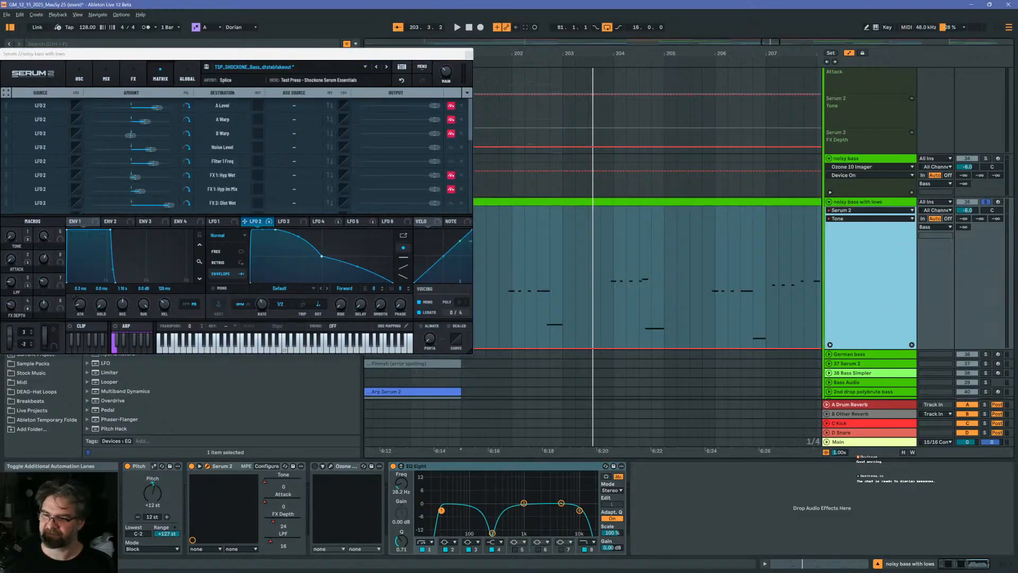
left_click(830, 346)
scroll(722, 345, "down", 5)
scroll(706, 336, "down", 1)
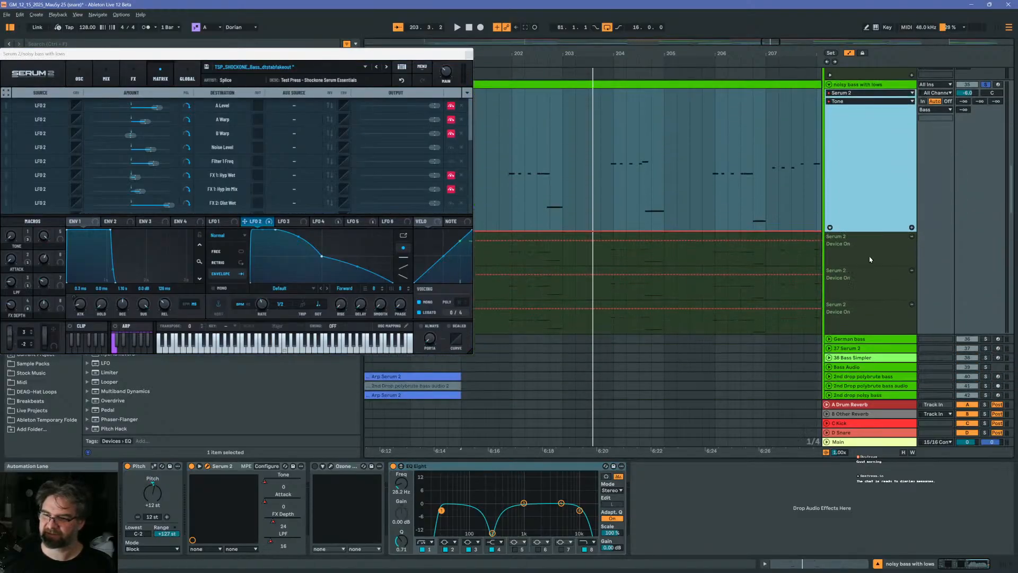
left_click(911, 237)
left_click(911, 237)
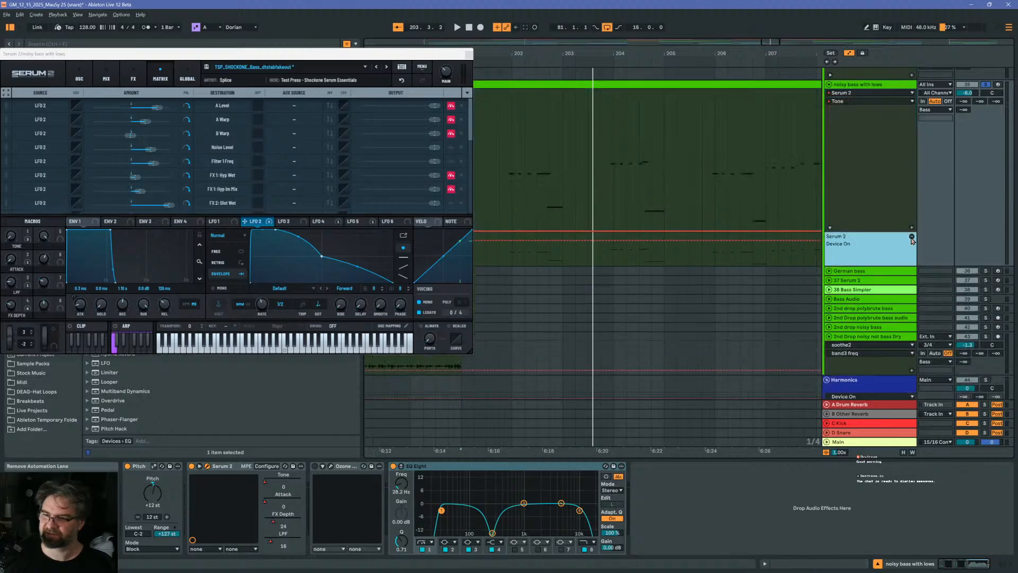
left_click(911, 237)
Shape the Serum 2 Tone automation on noisy bass with lows to ramp down from bar 201 to 0 just before bar 203, auditioning it
left_click(784, 181)
mouse_move(690, 50)
left_mouse_down()
mouse_move(673, 7)
mouse_move(689, 53)
left_mouse_up()
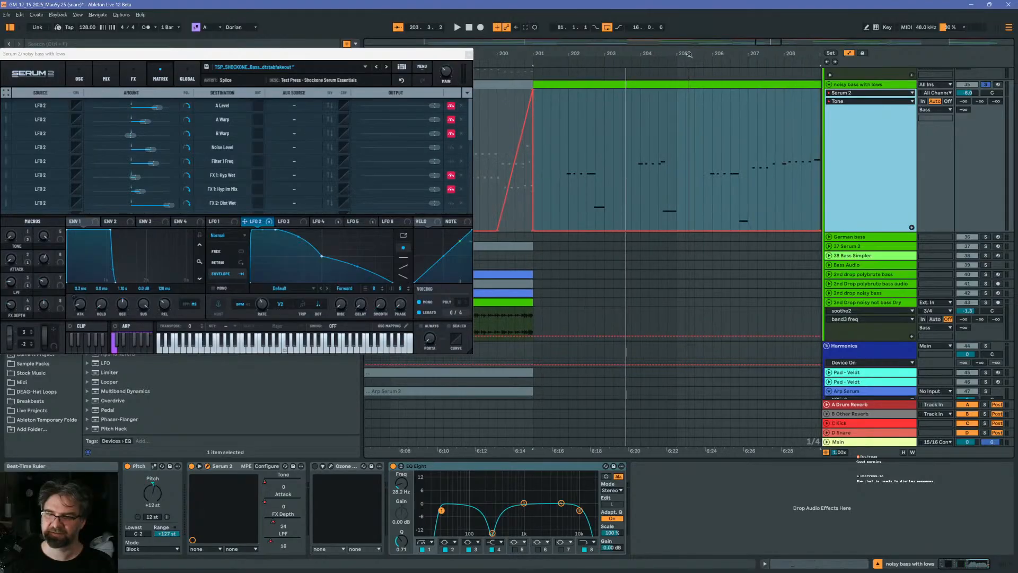
left_click(595, 230)
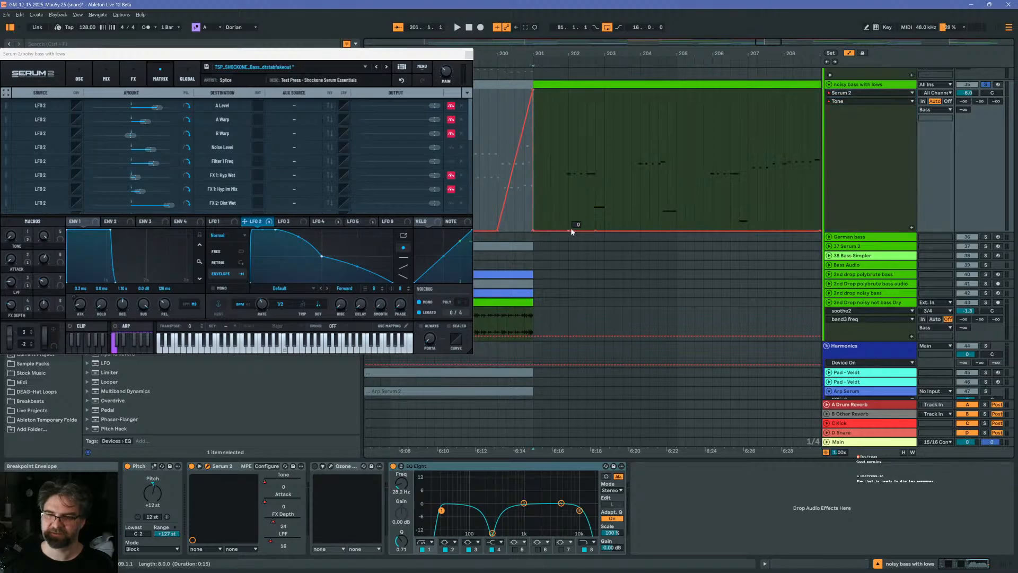
mouse_move(543, 231)
left_mouse_down()
mouse_move(536, 92)
mouse_move(595, 91)
left_mouse_up()
key("space")
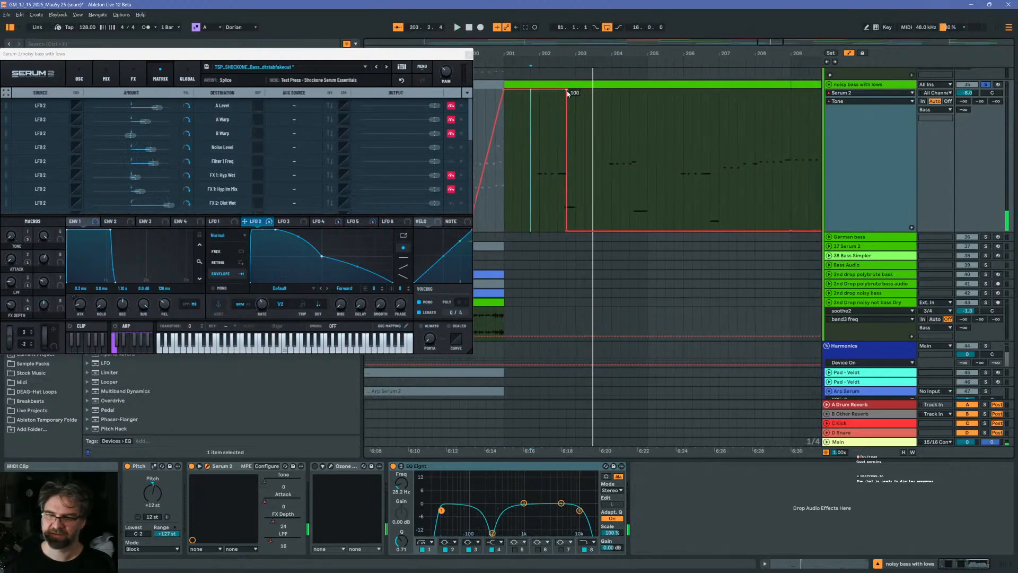
left_click_drag(567, 93, 504, 169)
key("space")
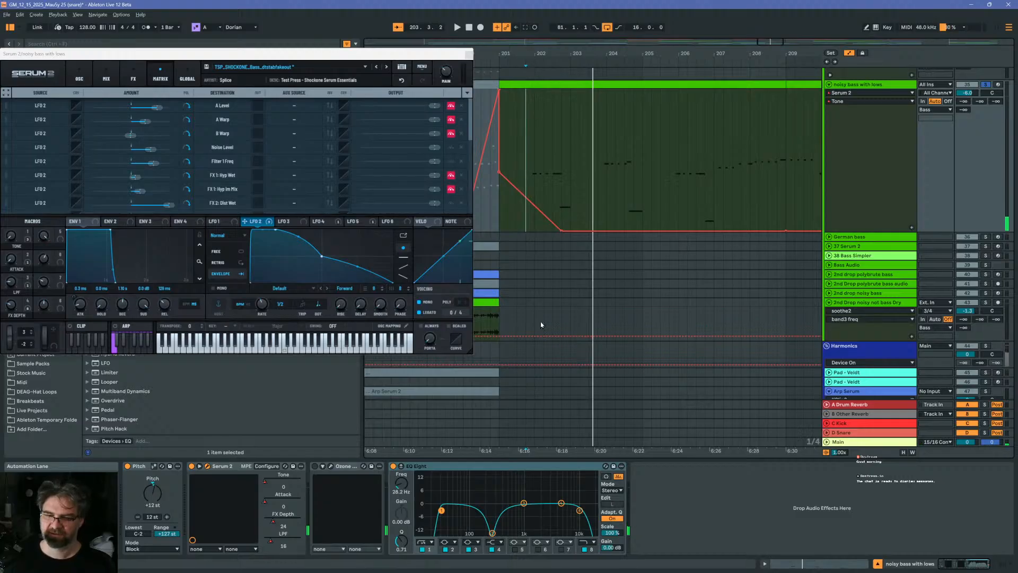
Nudge the EQ Eight notch slightly upward in frequency and turn off low-cut band 1 during playback
mouse_move(492, 532)
left_mouse_down()
mouse_move(493, 504)
mouse_move(494, 532)
left_mouse_up()
key("space")
left_click(424, 550)
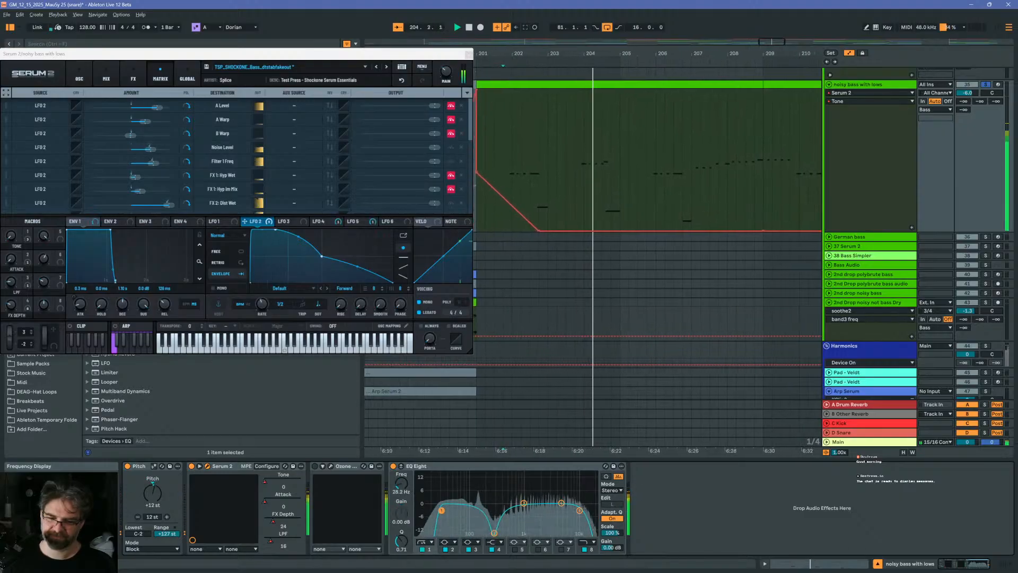
left_click(424, 550)
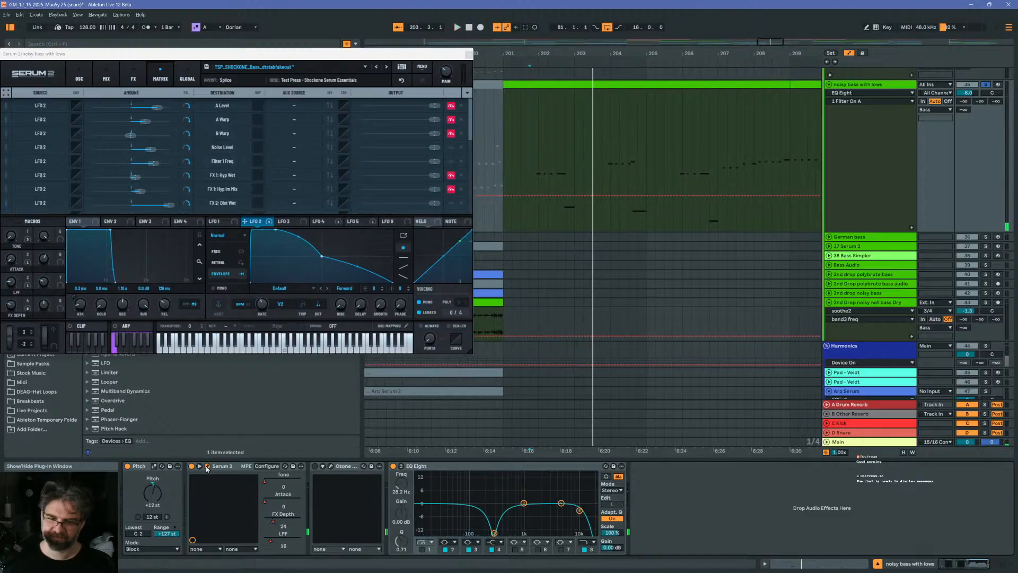
Examine which source modulates Serum 2's distortion mix and review the LFO 2 routings while auditioning
left_click(133, 74)
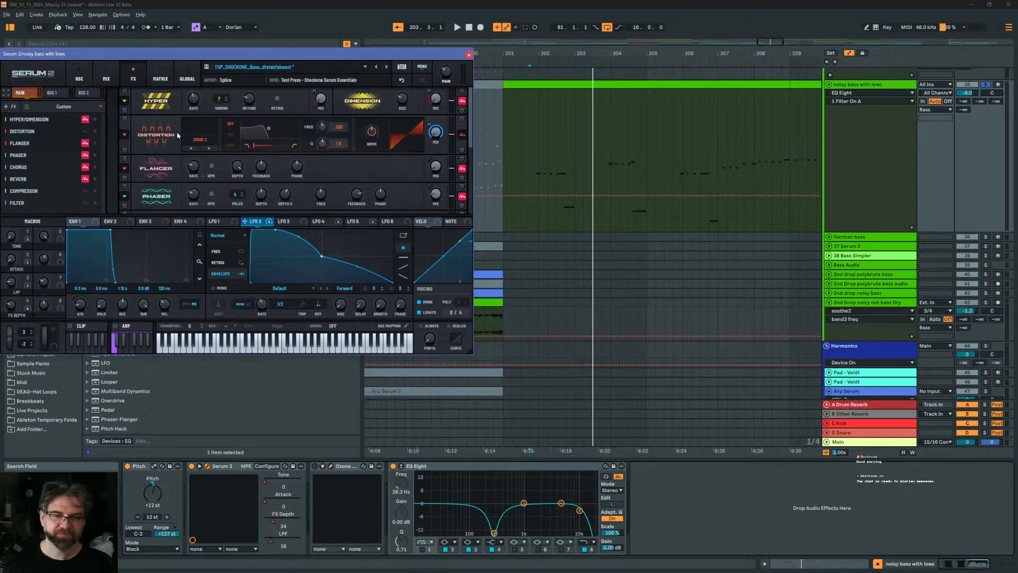
mouse_move(433, 135)
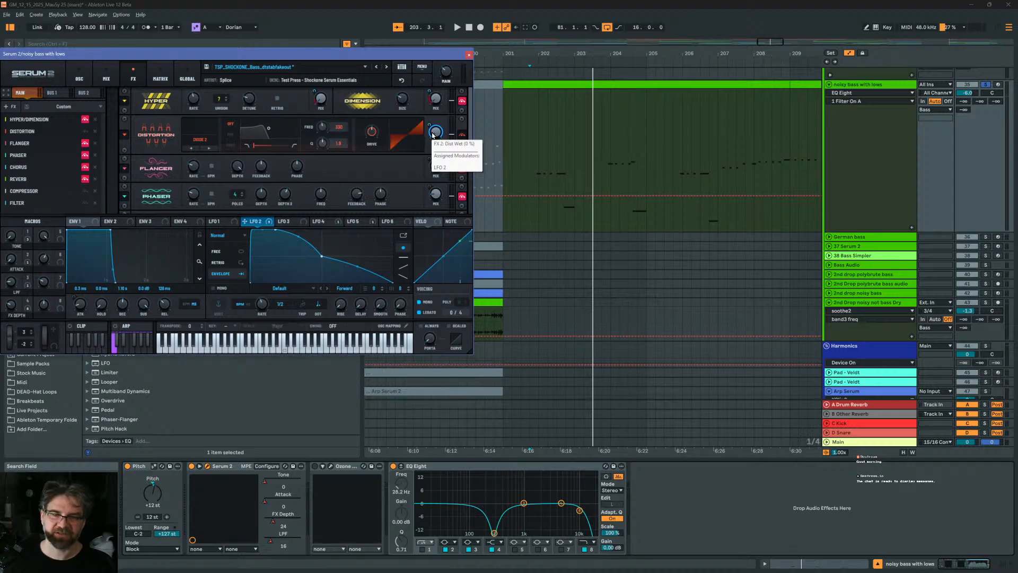
left_click(160, 75)
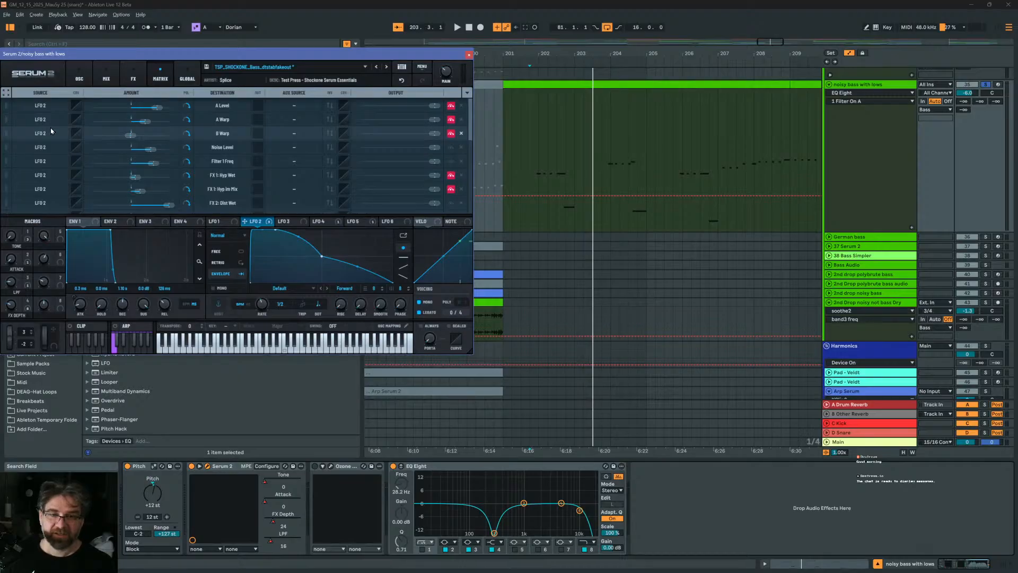
scroll(51, 131, "down", 2)
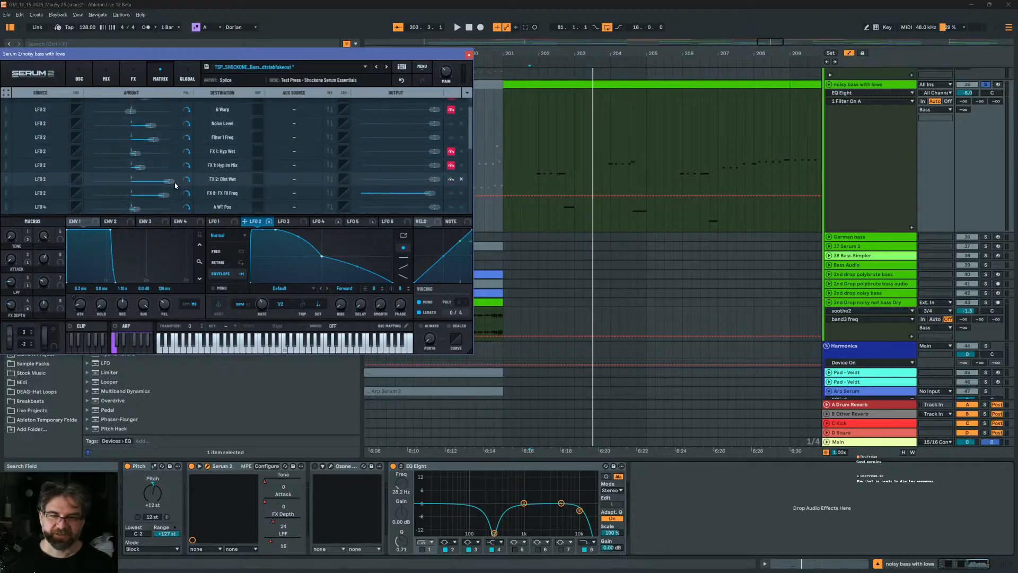
key("space")
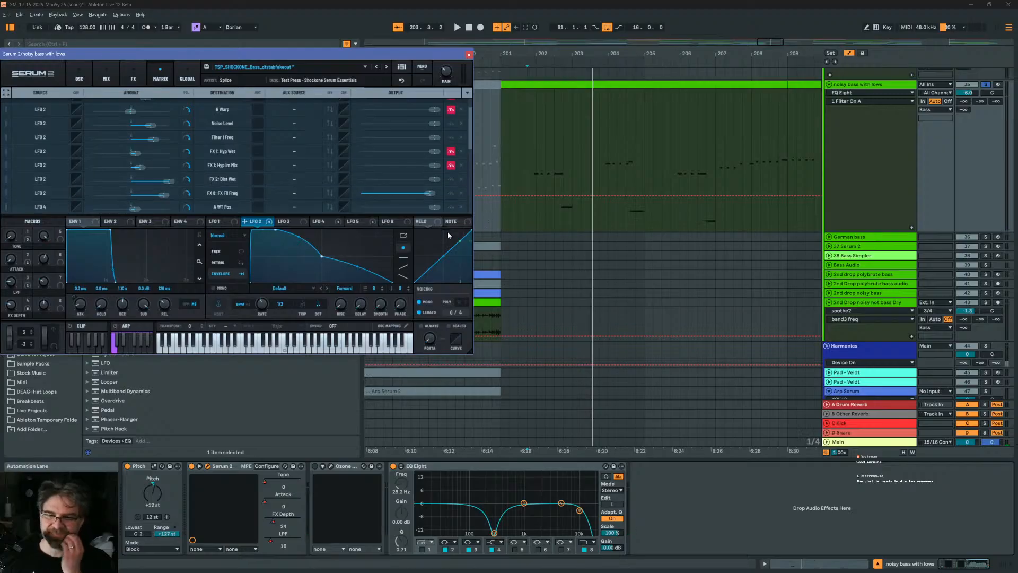
Take Serum 2's Hyper/Dimension, Flanger, Phaser, Chorus and Reverb effects out of bypass while auditioning the bass
left_click(133, 76)
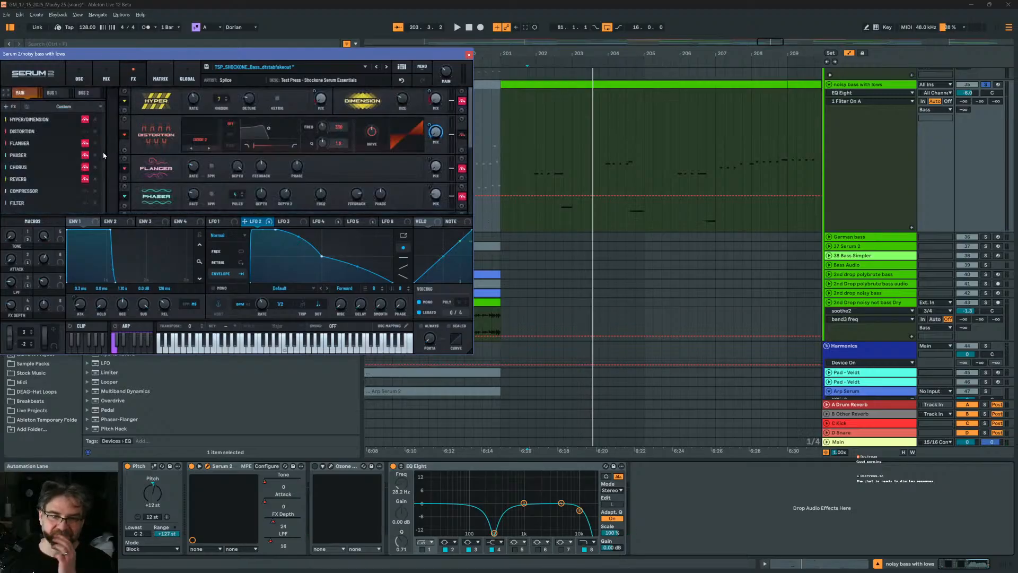
left_click(462, 100)
key("space")
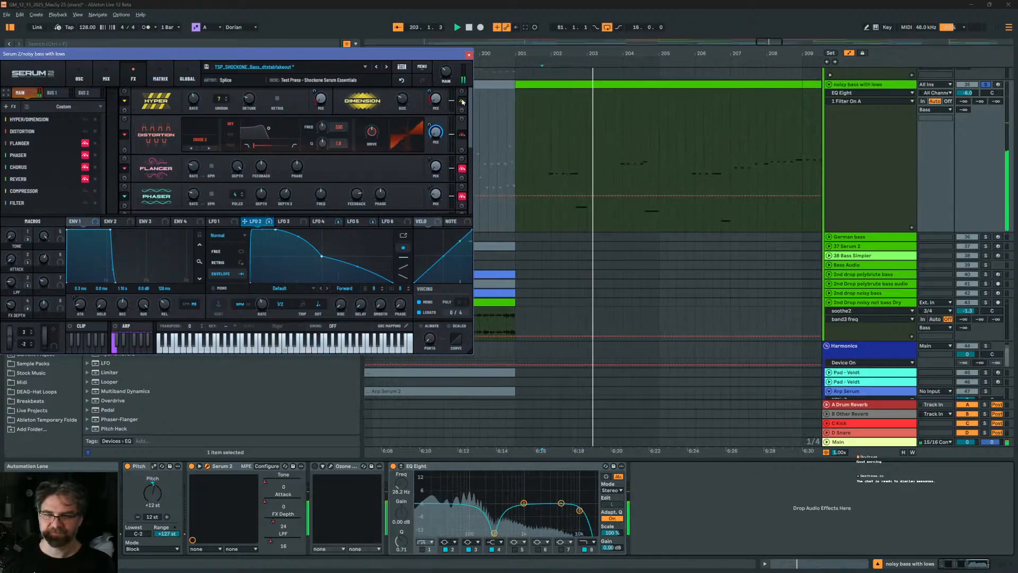
left_click(462, 168)
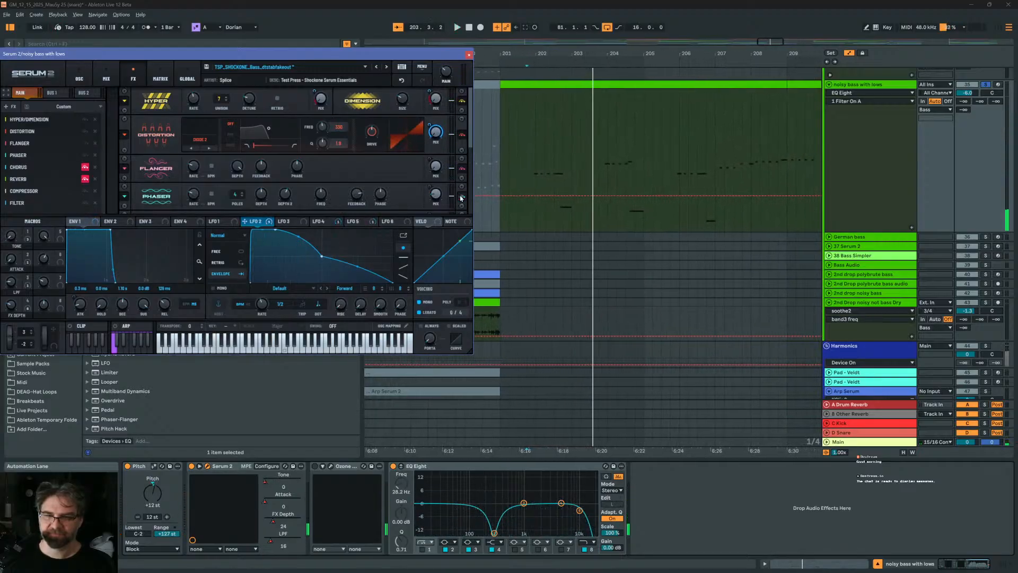
scroll(460, 197, "down", 3)
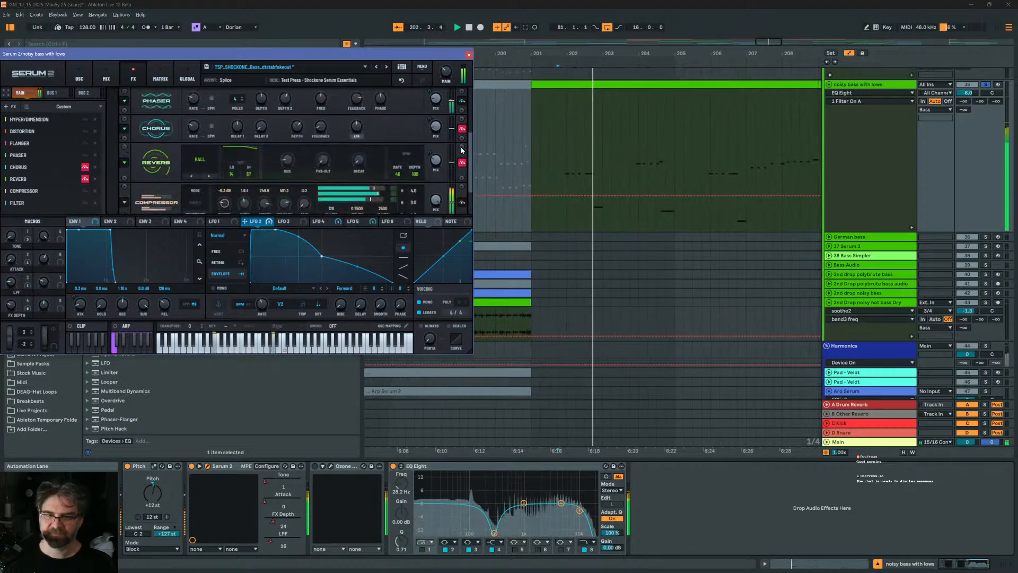
left_click(462, 162)
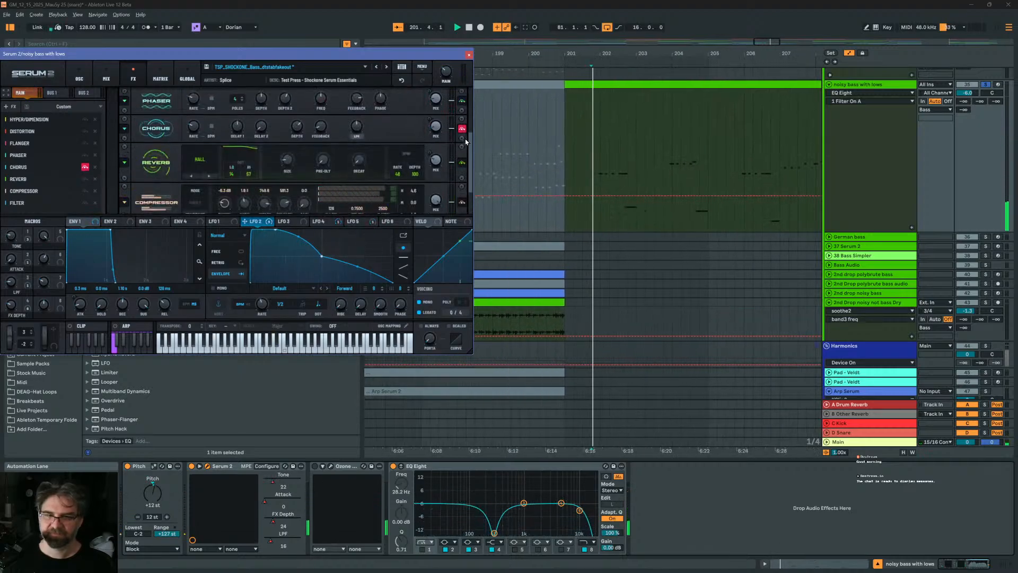
left_click(461, 164)
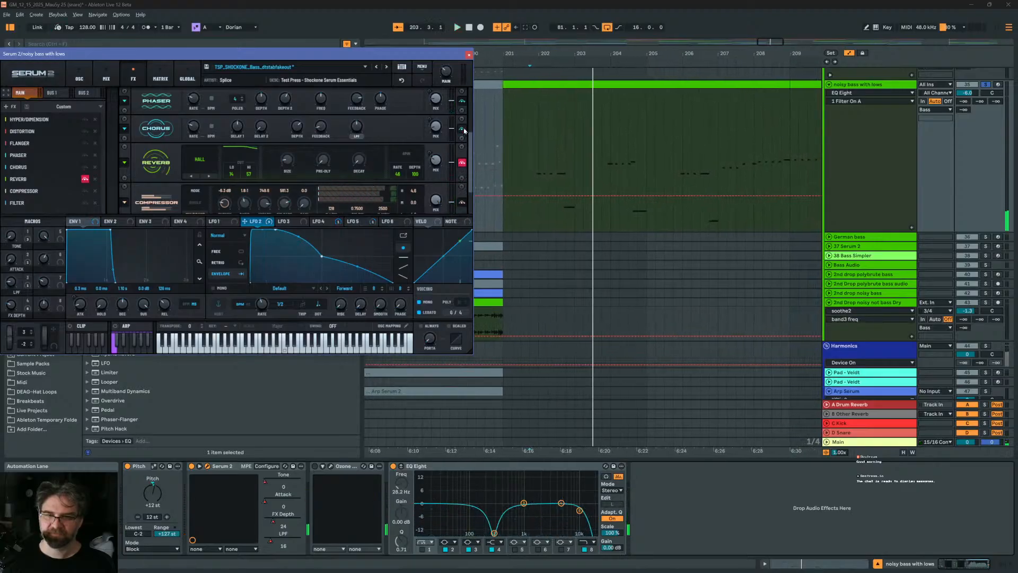
Unsolo noisy bass with lows, bypass the Serum 2 Chorus and audition the bass in the full mix
left_click(985, 84)
key("space")
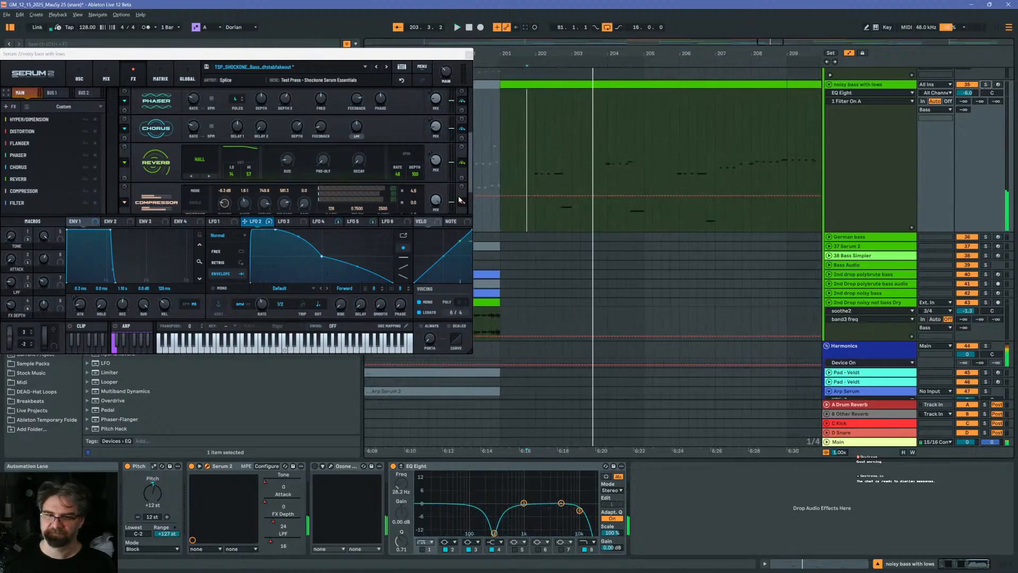
left_click(462, 129)
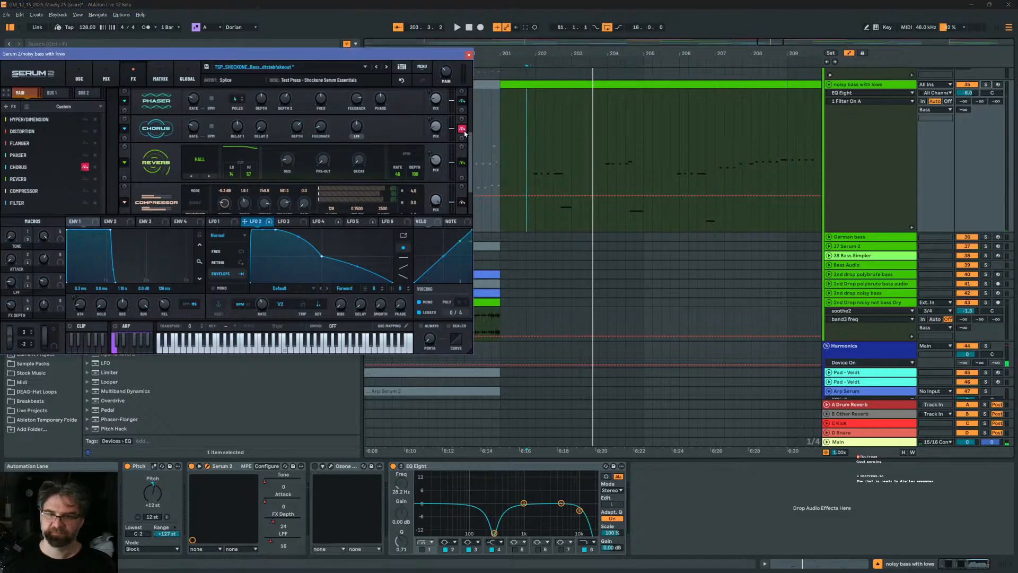
key("space")
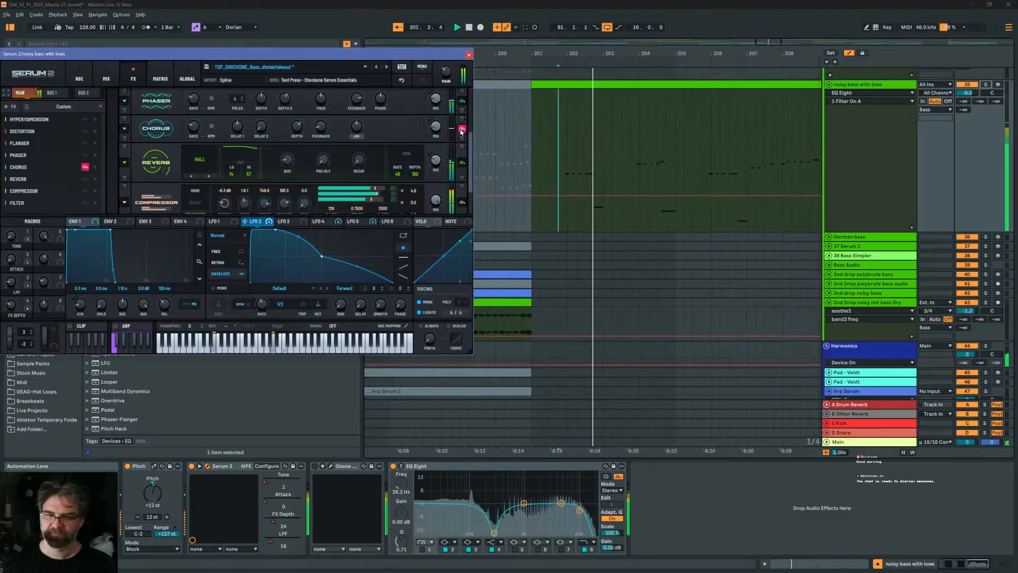
Try bypassing the Filter effect in Serum 2's effects chain and compare the sound during playback
scroll(461, 154, "down", 2)
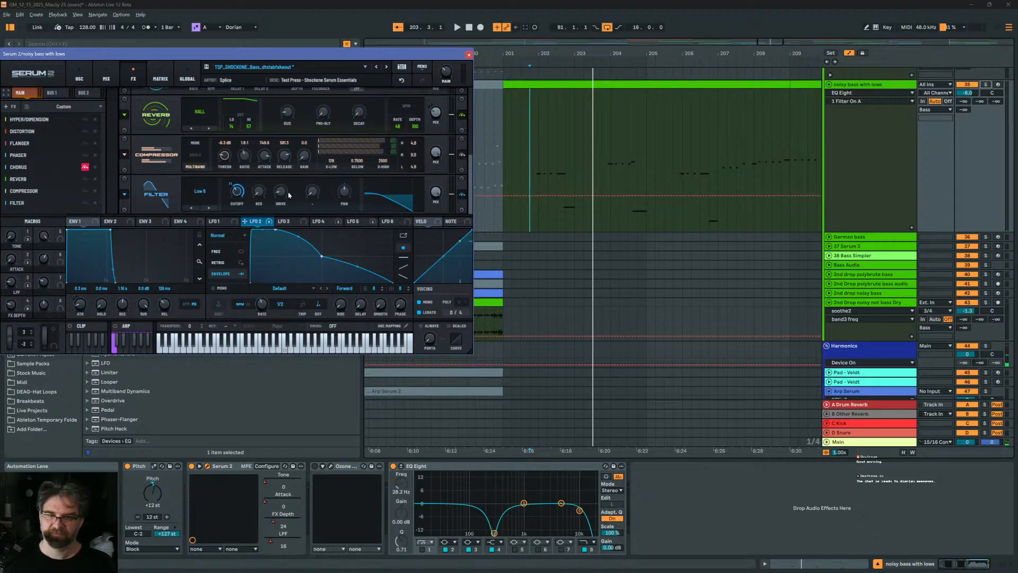
left_click(461, 194)
key("space")
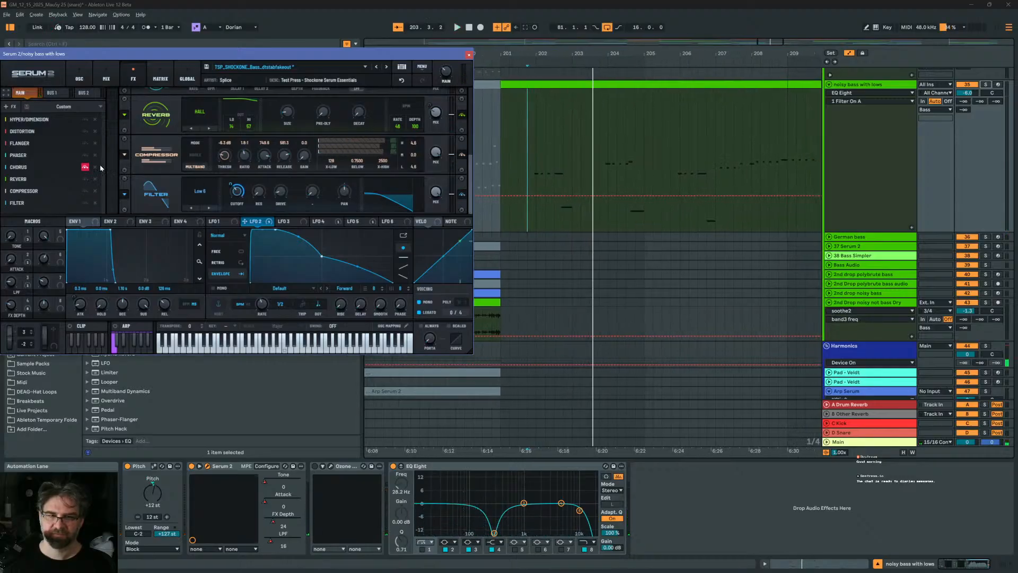
scroll(144, 163, "up", 5)
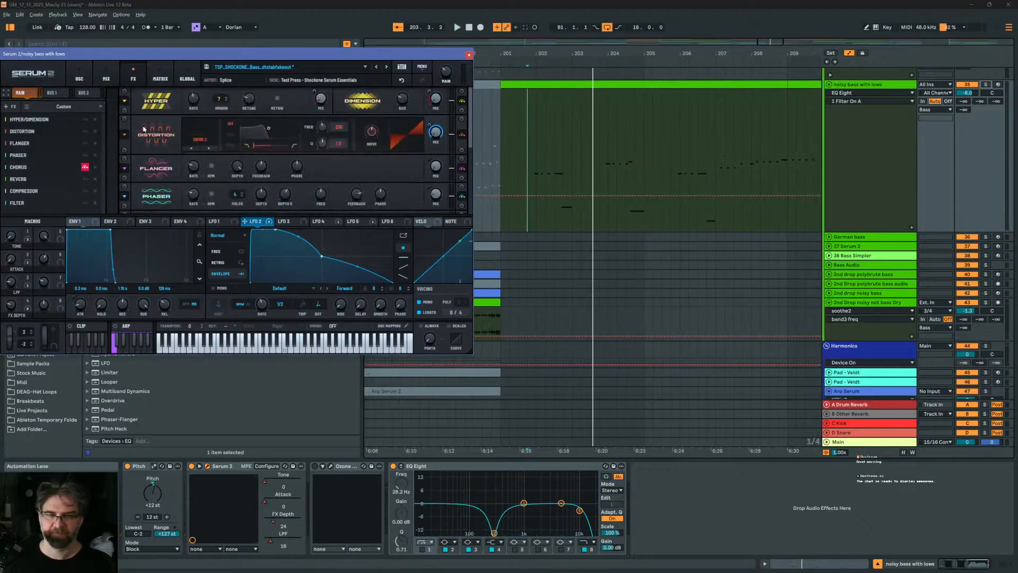
Check what modulates oscillator A's warp and try moving the Tone macro during playback
left_click(78, 75)
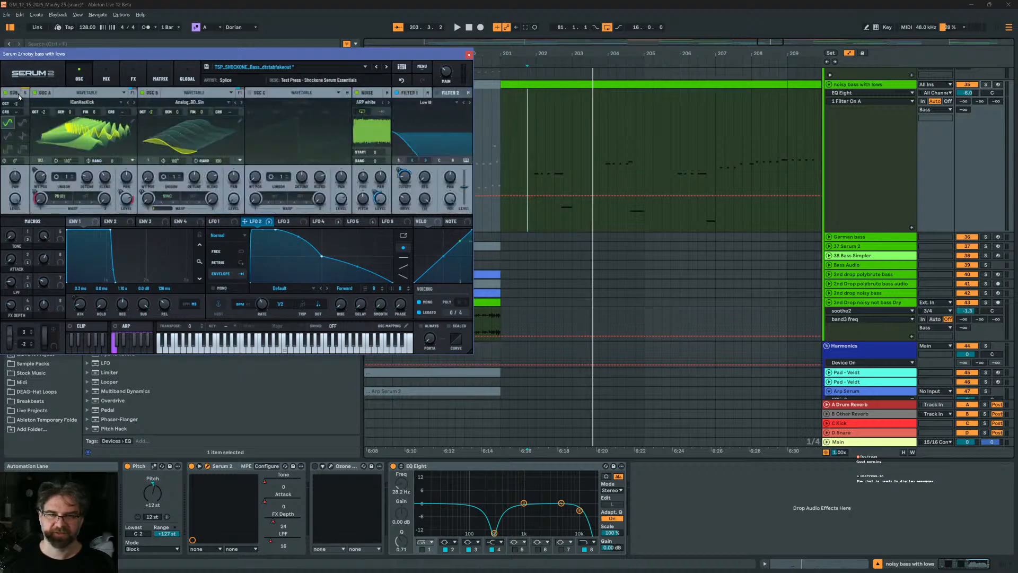
key("space")
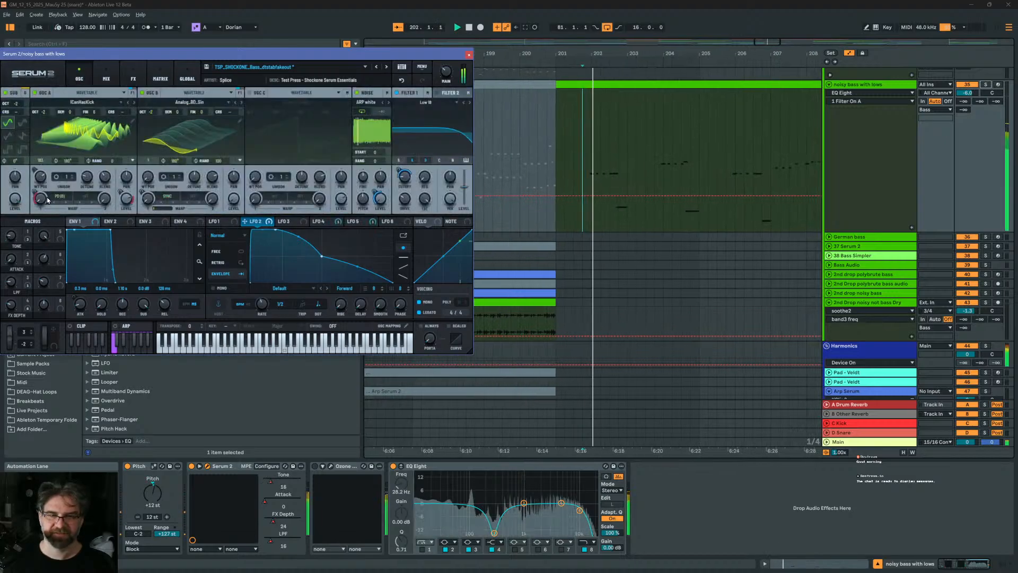
mouse_move(41, 200)
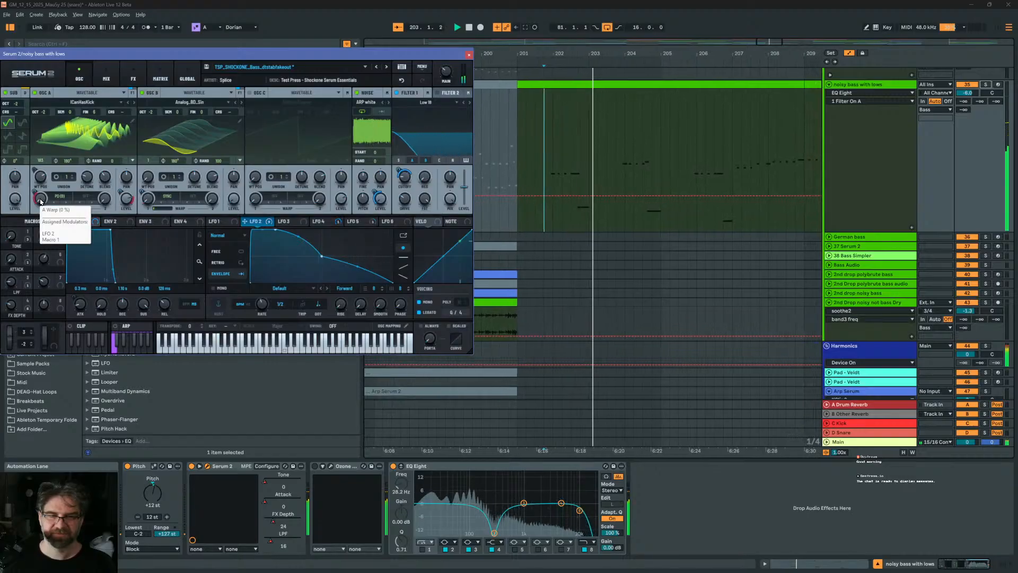
key("space")
left_click_drag(12, 235, 19, 185)
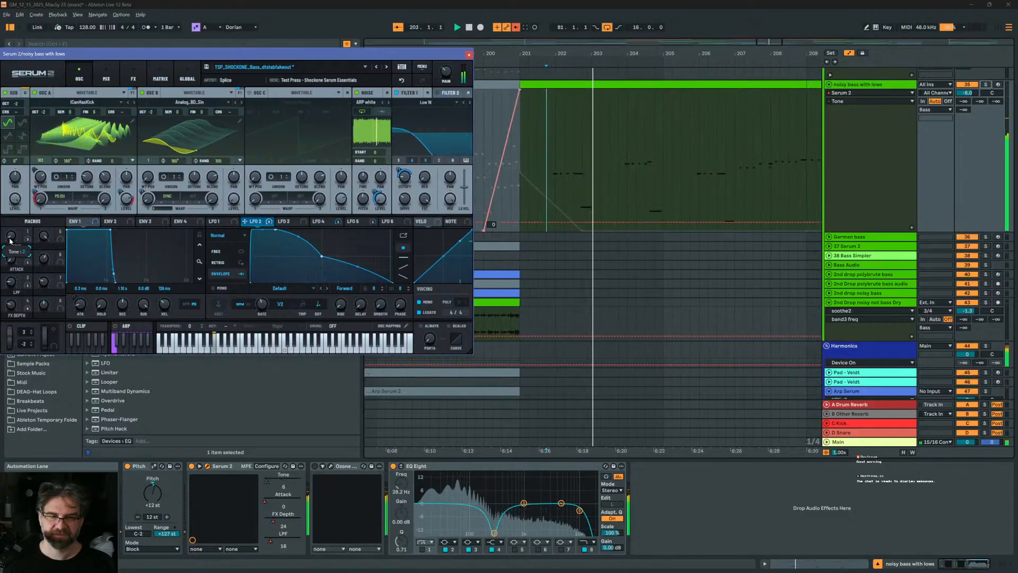
mouse_move(40, 200)
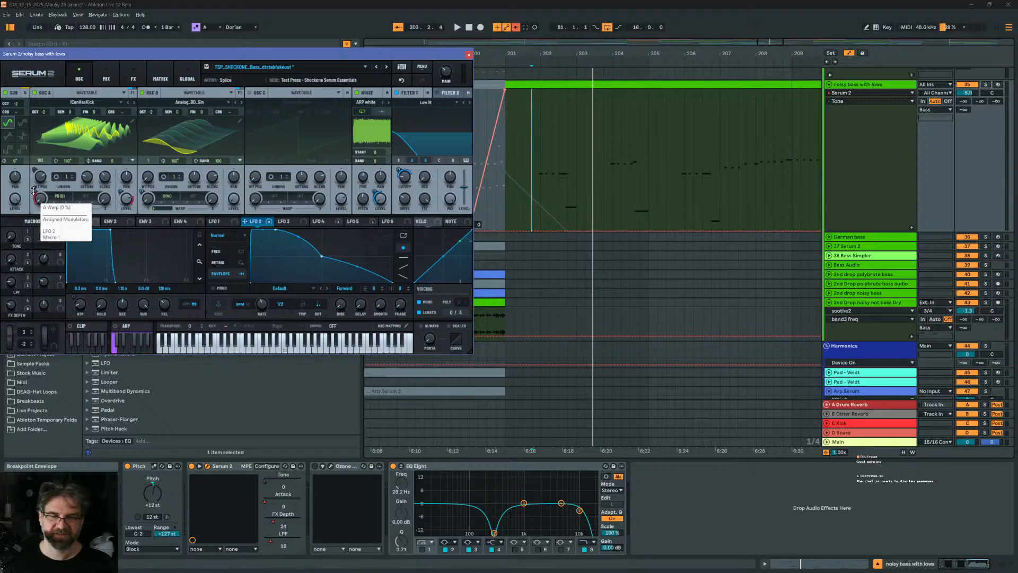
Compare the bass with the LFO 2 to A Level modulation active and bypassed
left_click(161, 79)
scroll(223, 150, "up", 2)
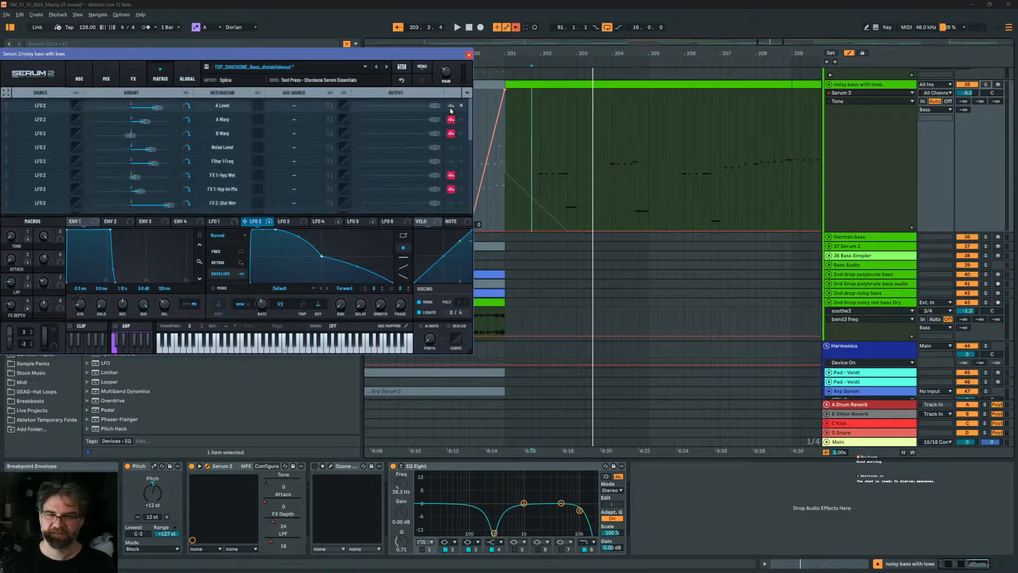
key("space")
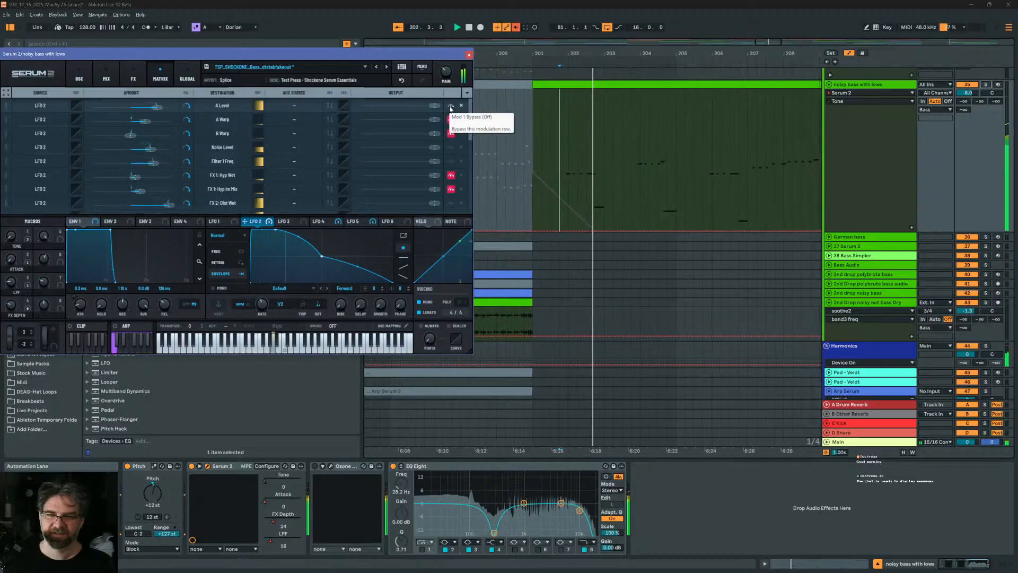
left_click(450, 106)
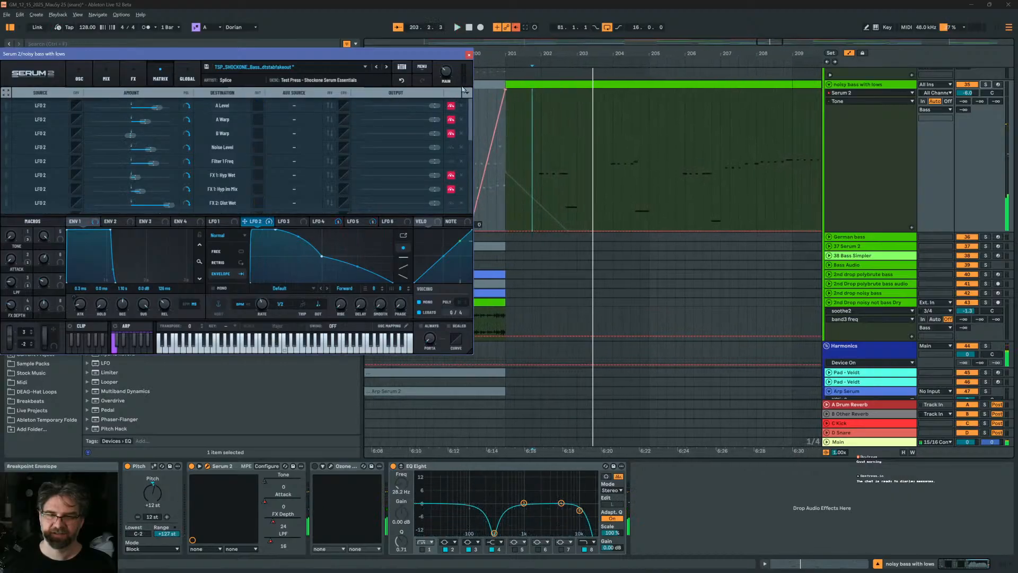
Re-enable the overridden automation and compare the bass with the LFO 2 to A Level modulation active and bypassed
left_click(514, 29)
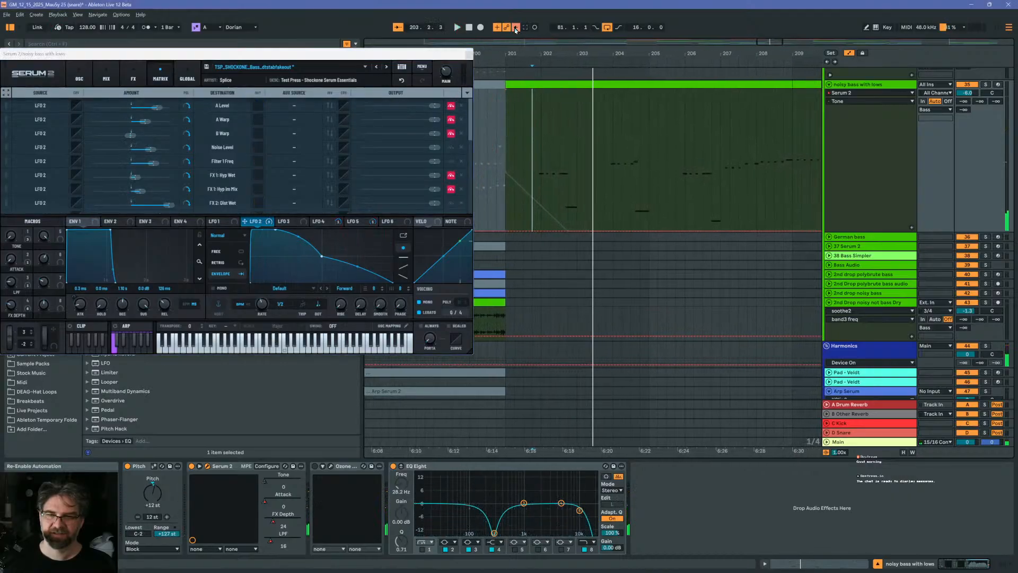
left_click(450, 107)
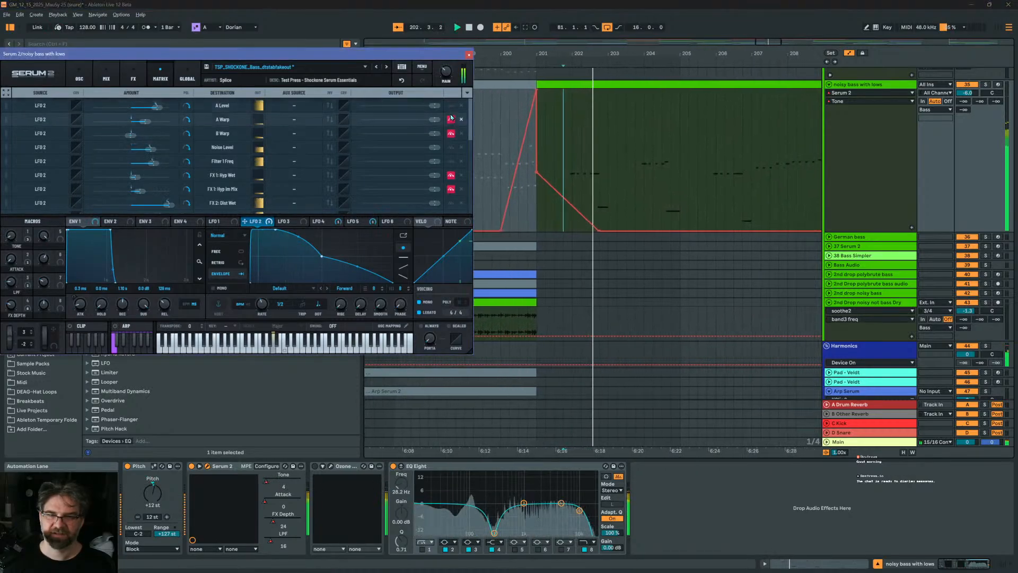
key("space")
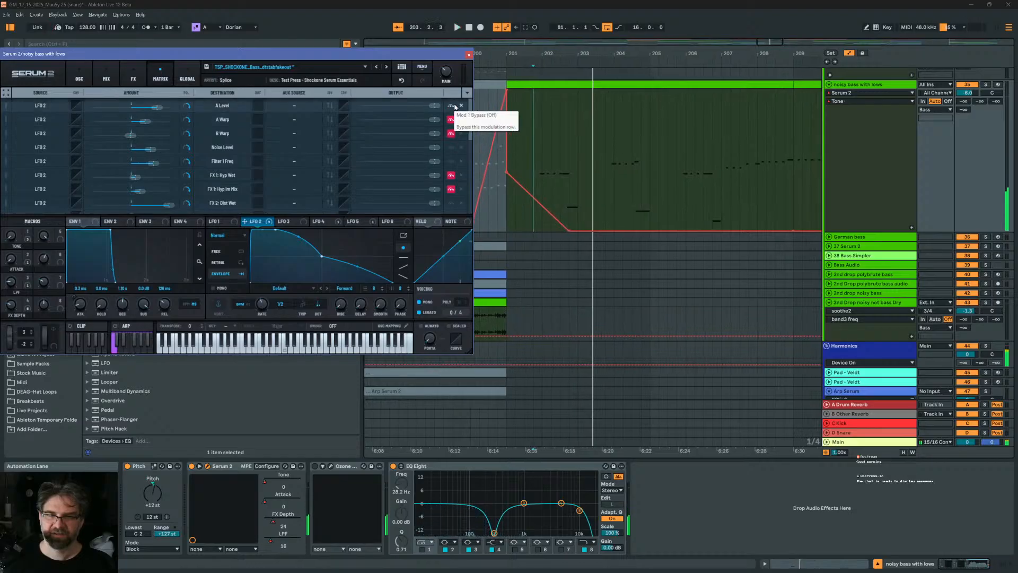
left_click(451, 107)
Try activating the LFO 2 to A Warp modulation and audition the bass with it
left_click(452, 121)
key("space")
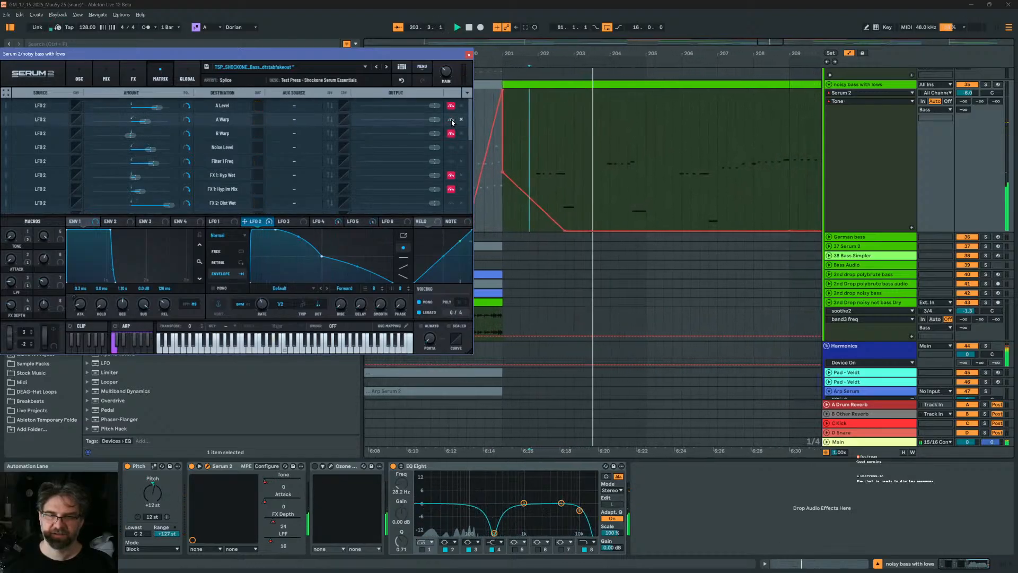
key("space")
key("space")
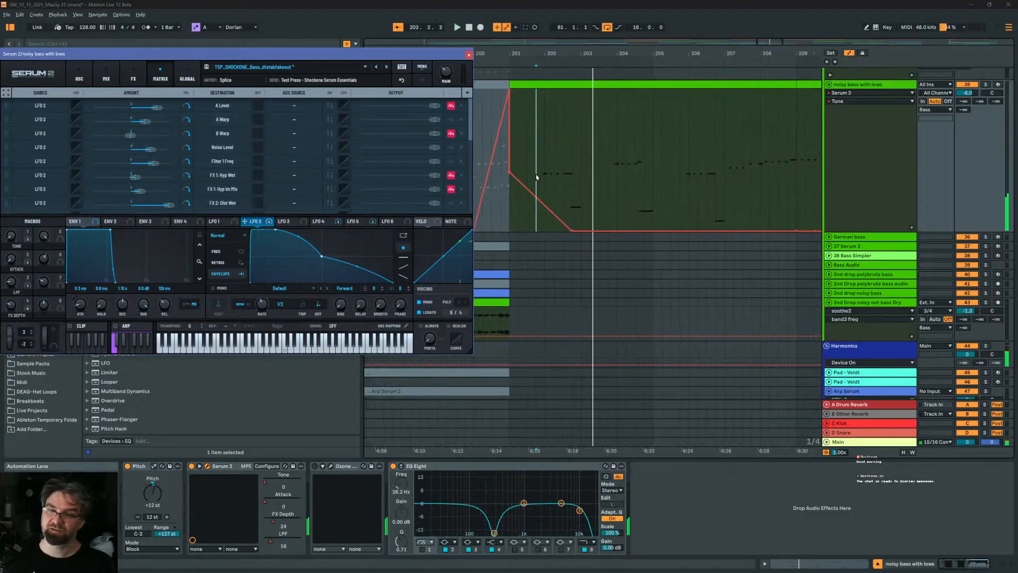
Set the noisy bass with lows track volume to 0 dB and play the section
left_click(971, 95)
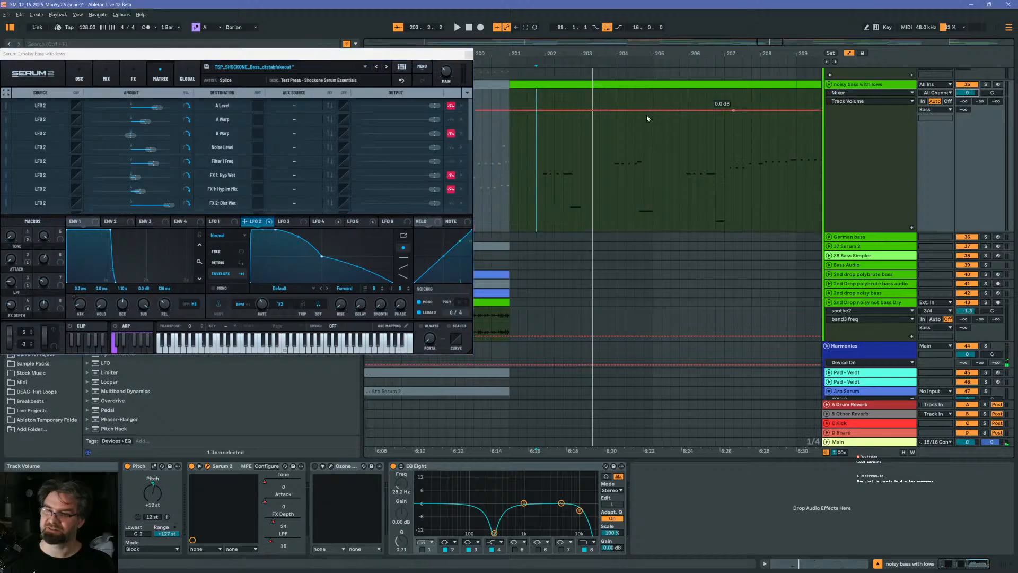
key("space")
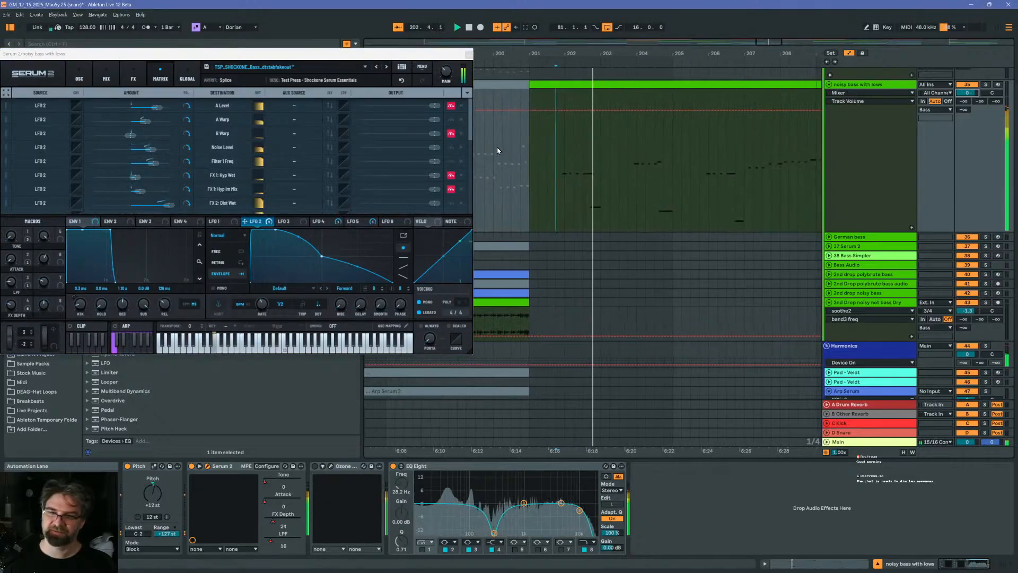
Compare the bass with LFO 2's A Warp, B Warp, Noise Level and FX 1 Hyper modulations switched on and off
left_click(451, 120)
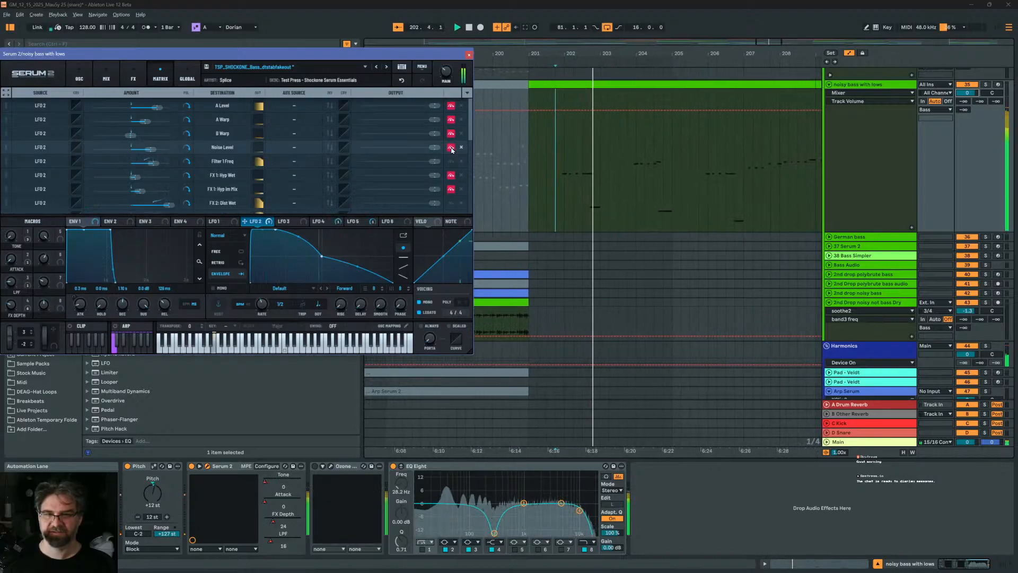
left_click(451, 147)
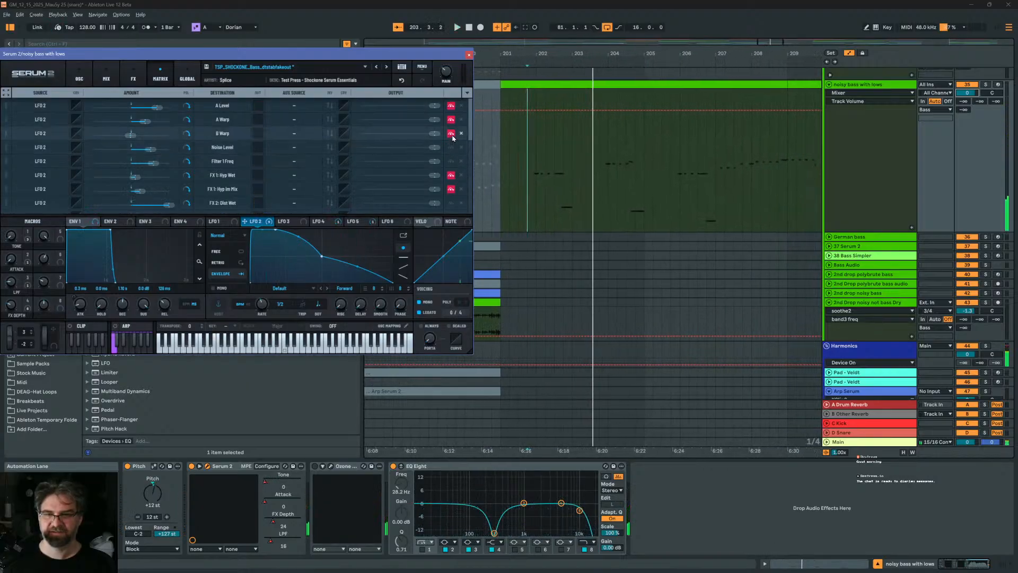
left_click(452, 133)
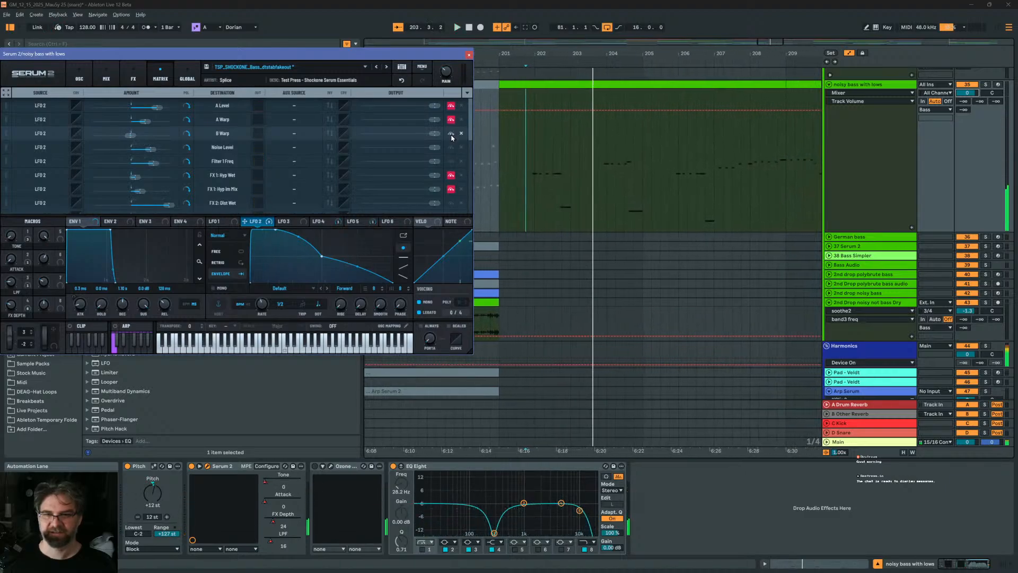
left_click(451, 134)
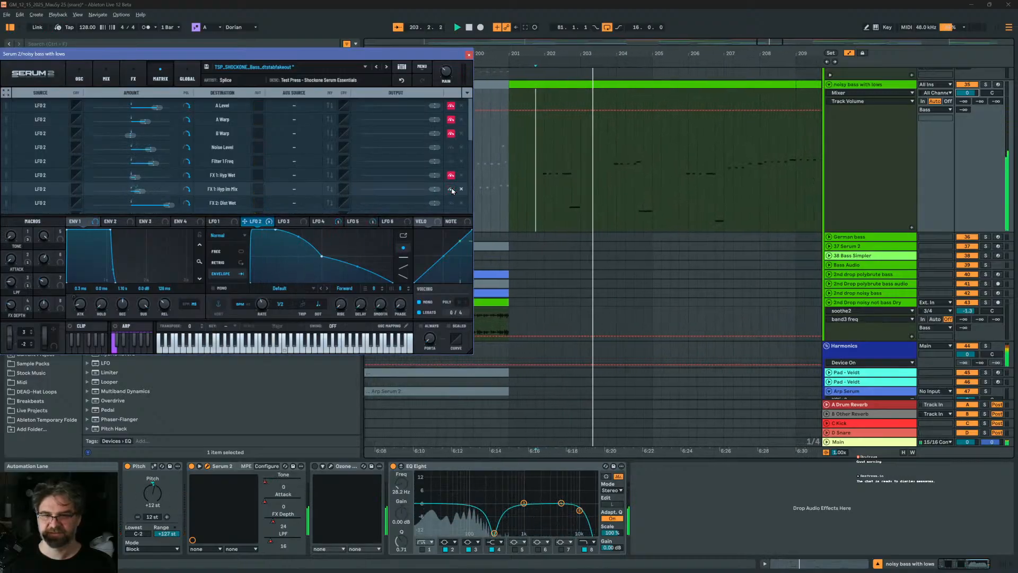
left_click(451, 175)
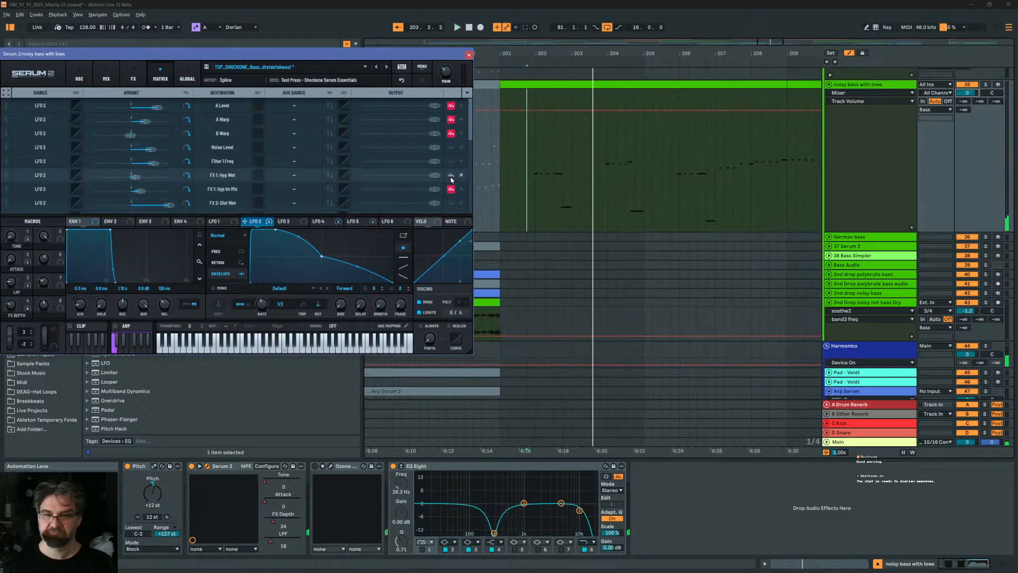
scroll(450, 174, "down", 5)
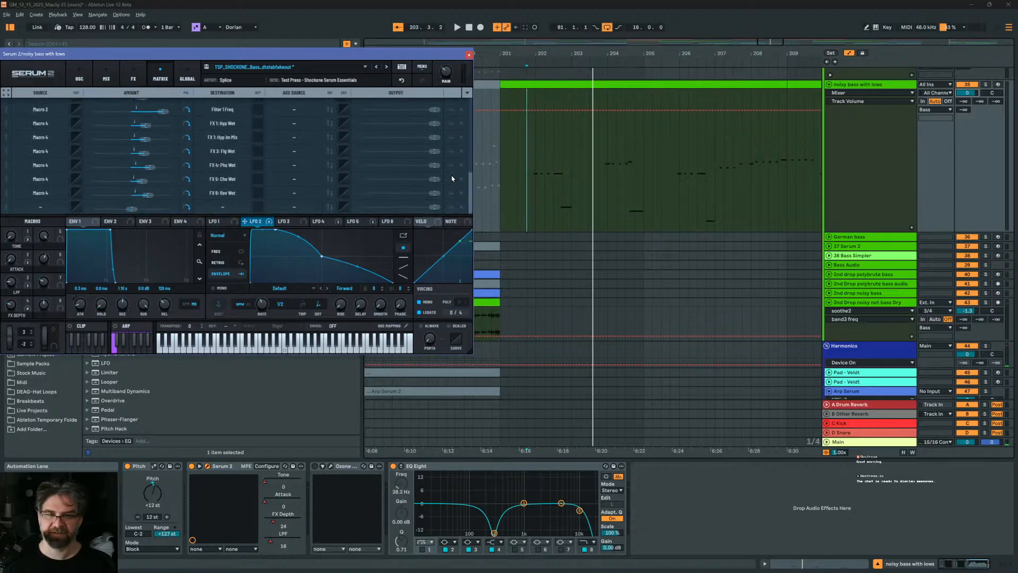
scroll(452, 179, "up", 5)
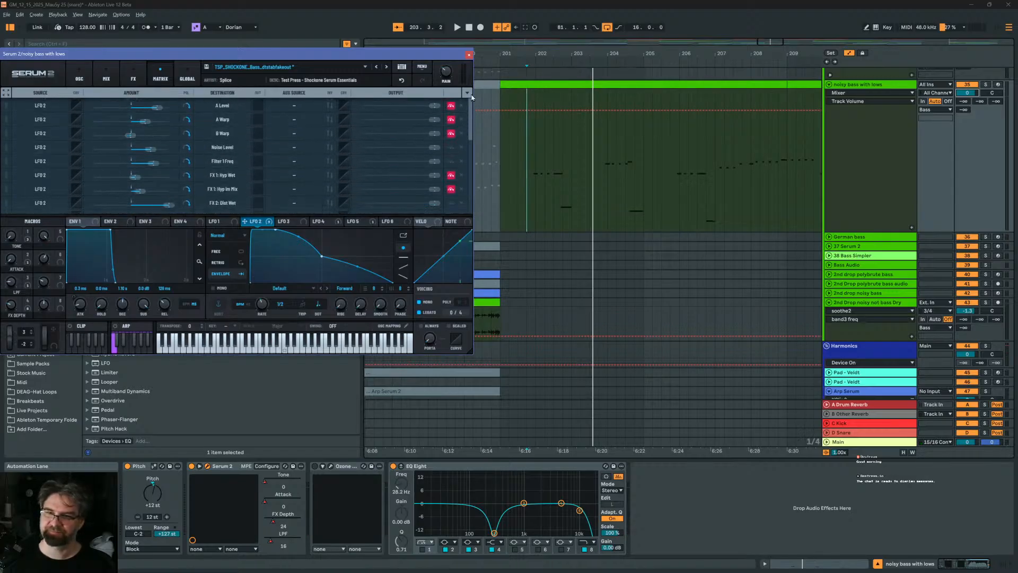
Close the Serum 2 window and audition the arrangement from just before bar 201
left_click(469, 55)
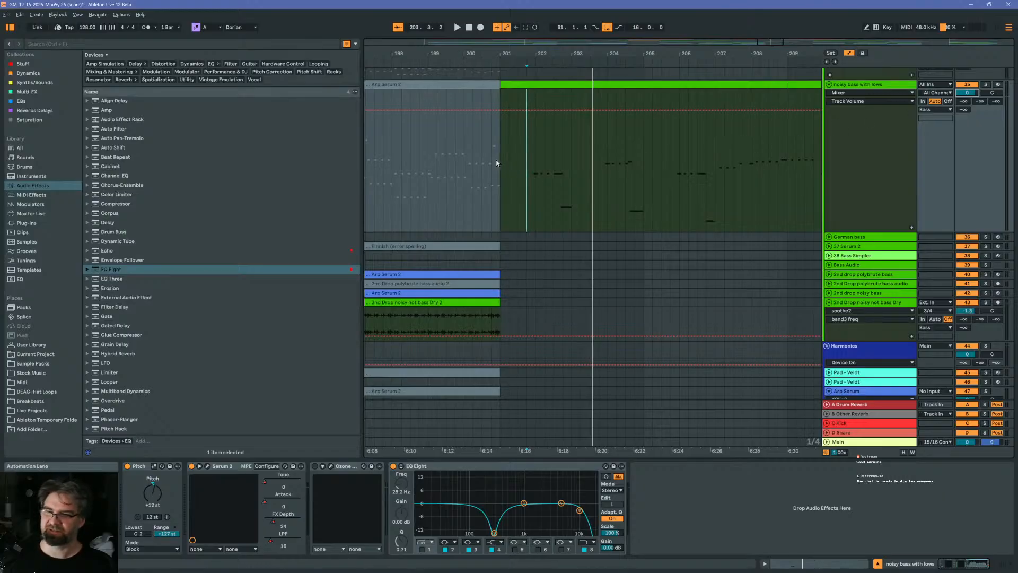
left_click(460, 154)
key("space")
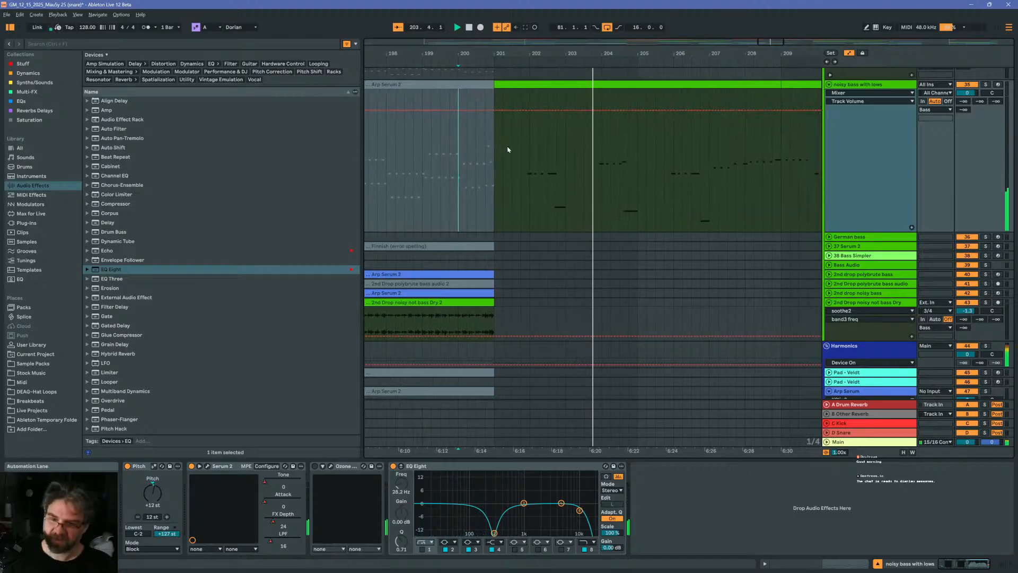
Open the noisy bass with lows clip at bar 201 and lengthen its first low E0 note slightly past the start of clip bar 3
double_click(558, 88)
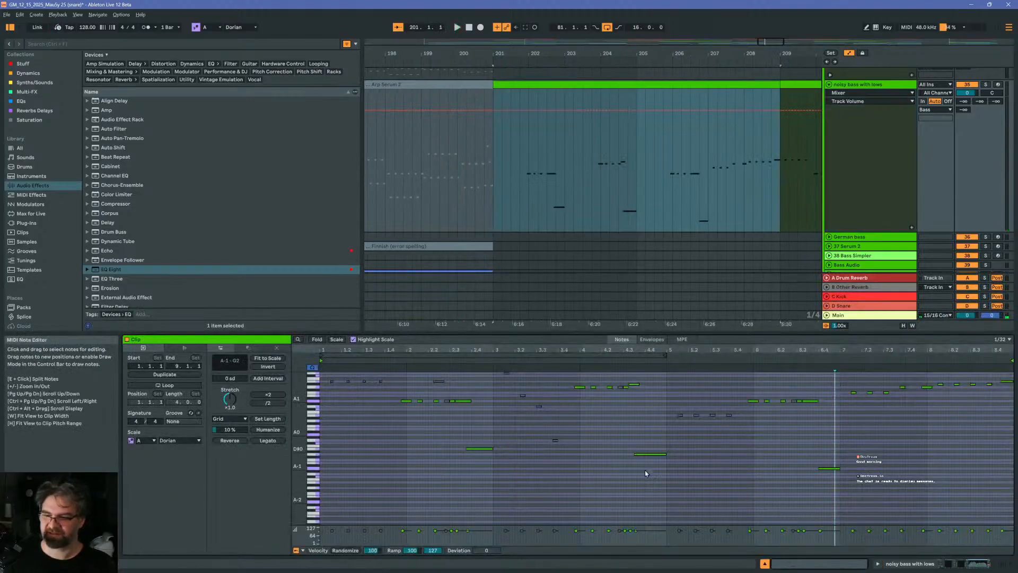
key("space")
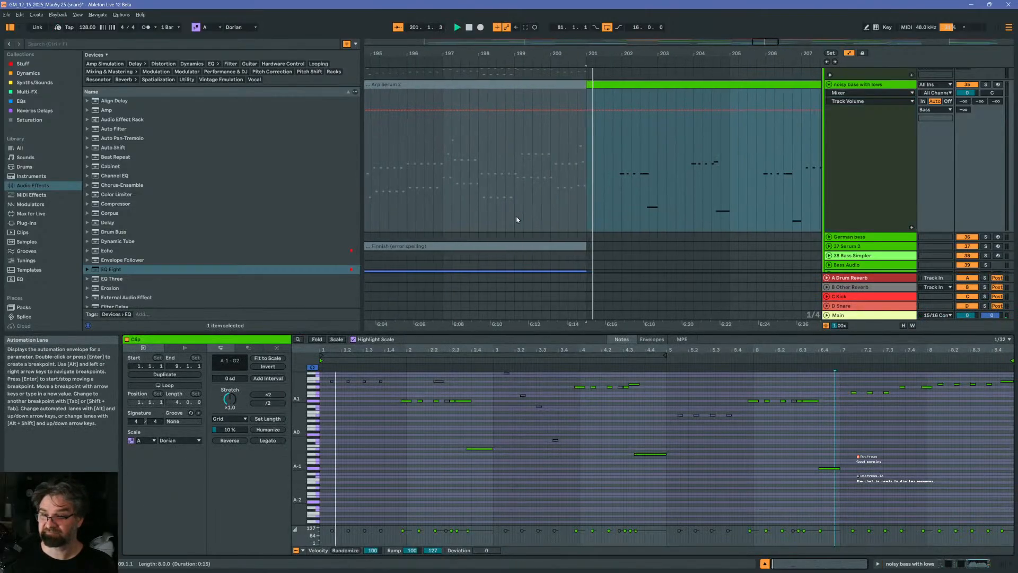
scroll(476, 433, "up", 2)
scroll(477, 433, "up", 1)
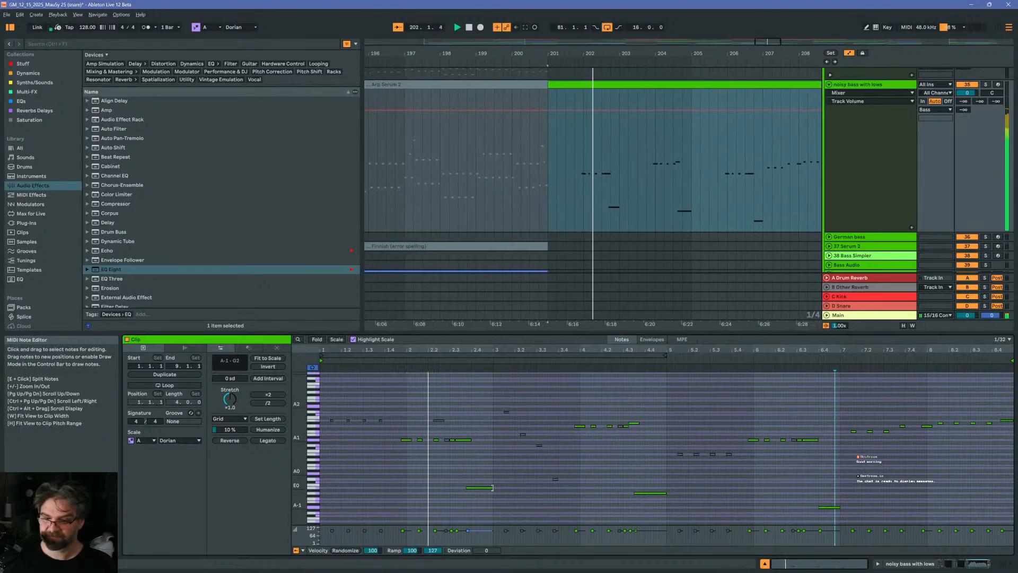
left_click_drag(492, 487, 559, 488)
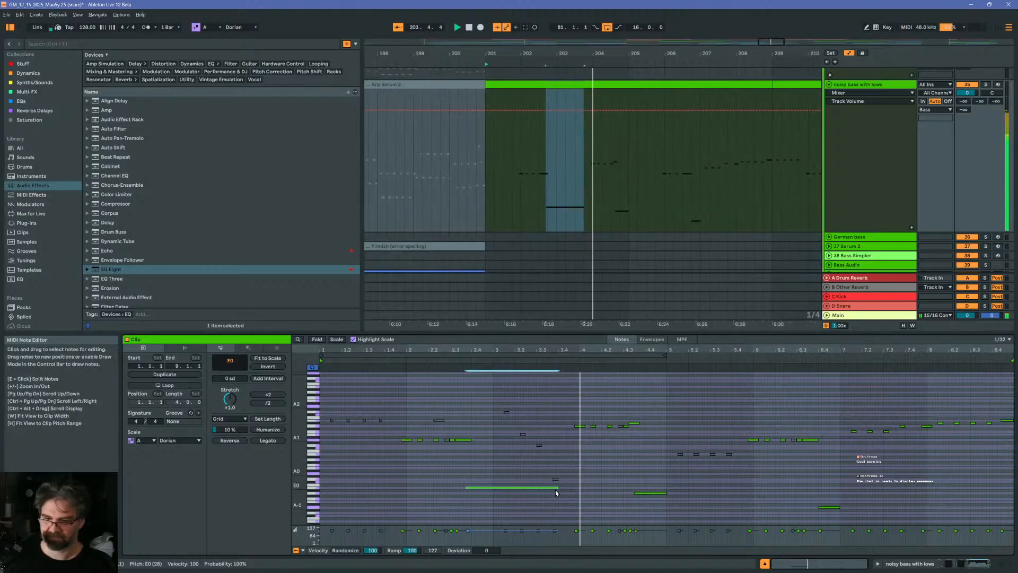
left_click_drag(557, 487, 547, 487)
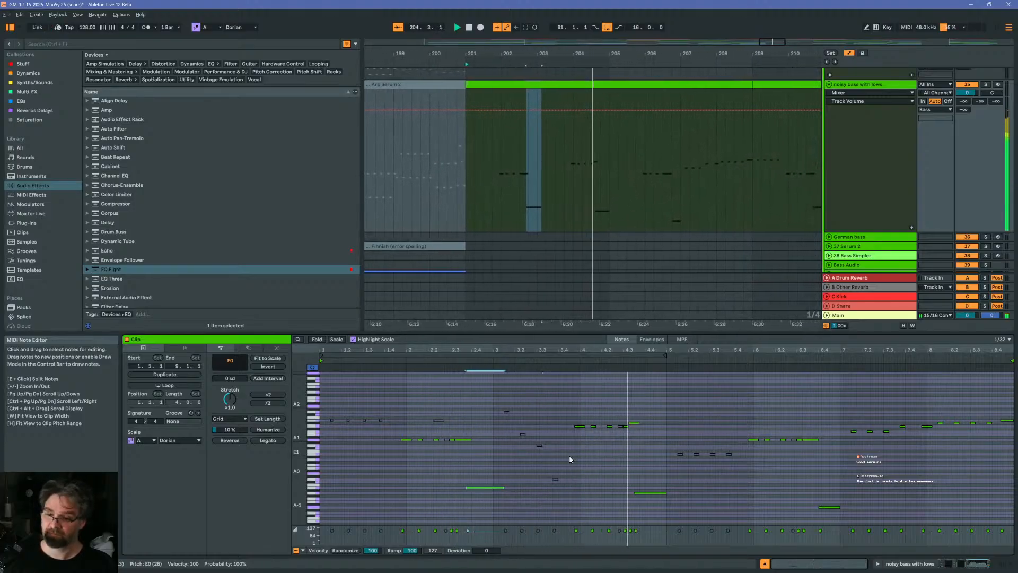
Delete all noisy bass with lows clips from the drop at bar 81 up to bar 201
left_click_drag(565, 54, 565, 6)
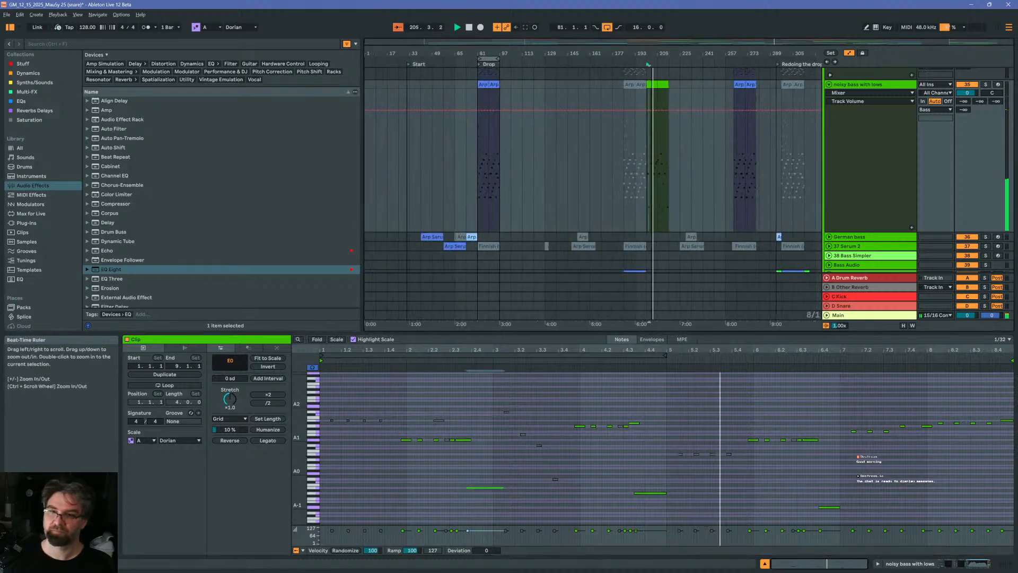
scroll(670, 144, "up", 3)
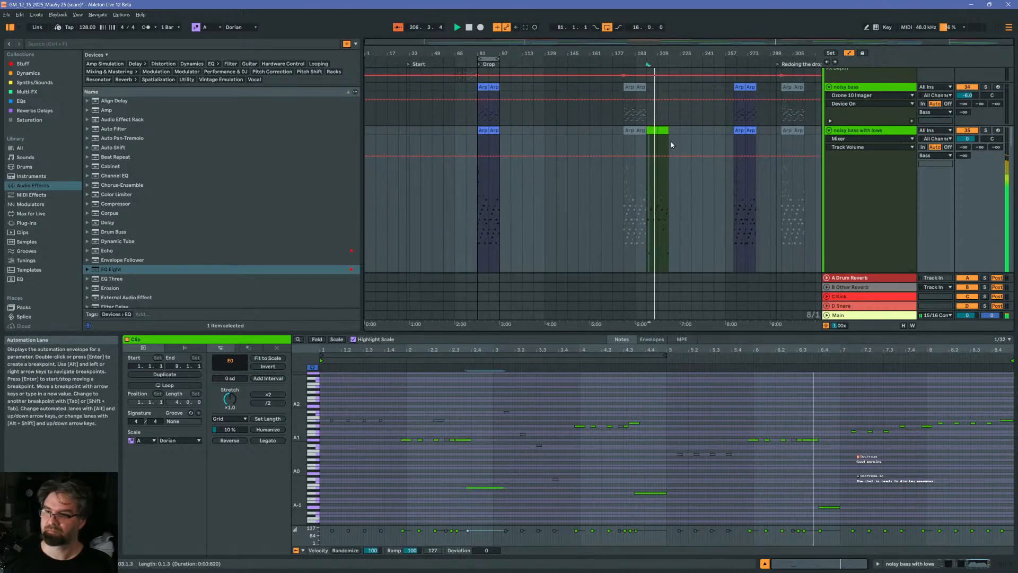
left_click(632, 150)
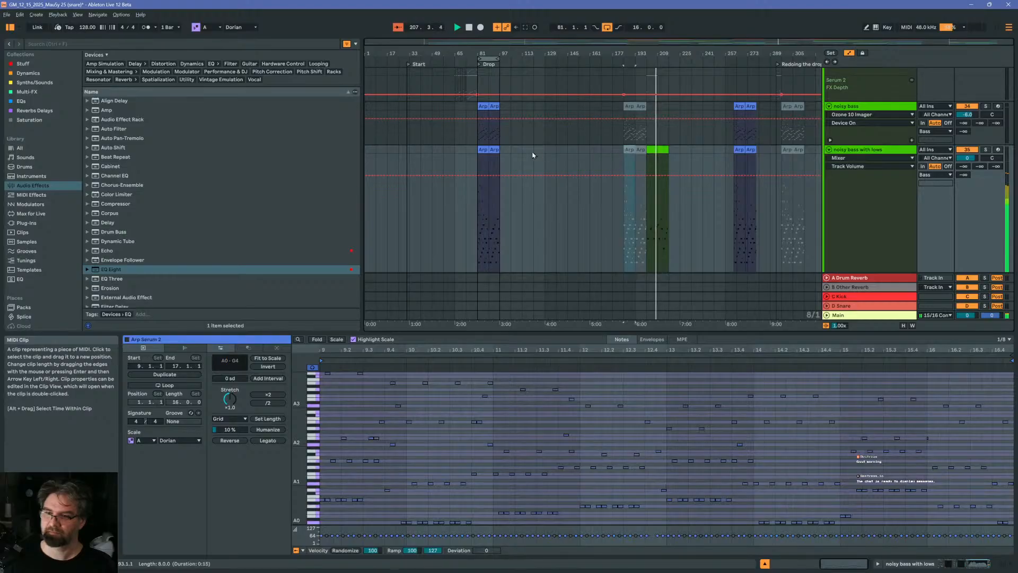
left_click(475, 148, "shift")
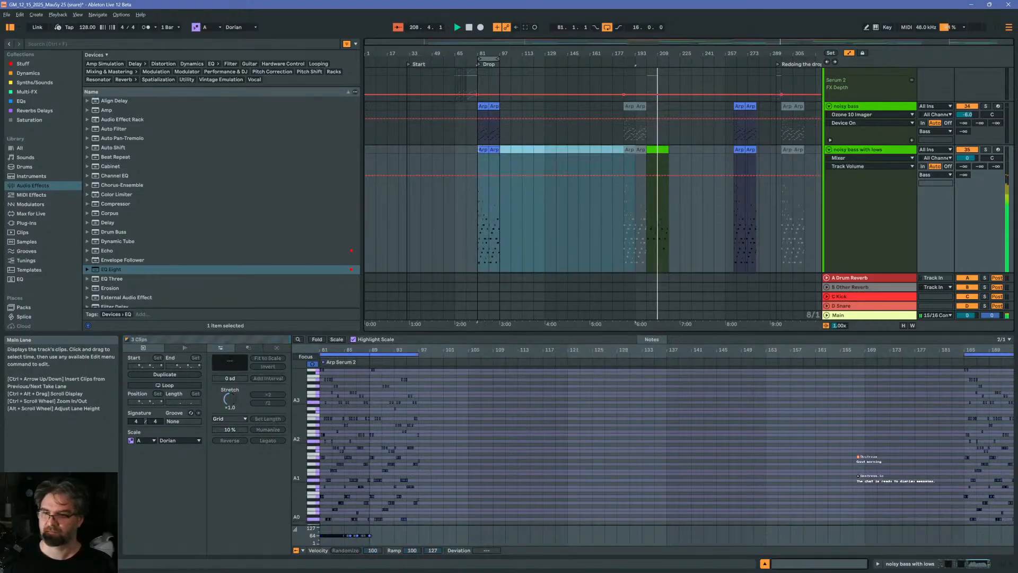
key("Delete")
left_click(650, 152)
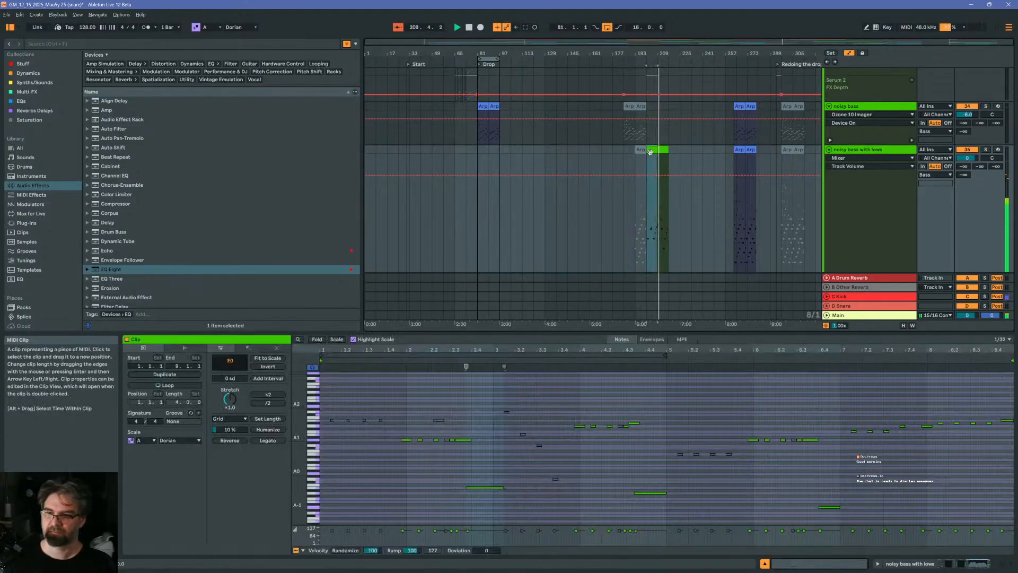
left_click(641, 150)
key("Delete")
left_click(651, 151)
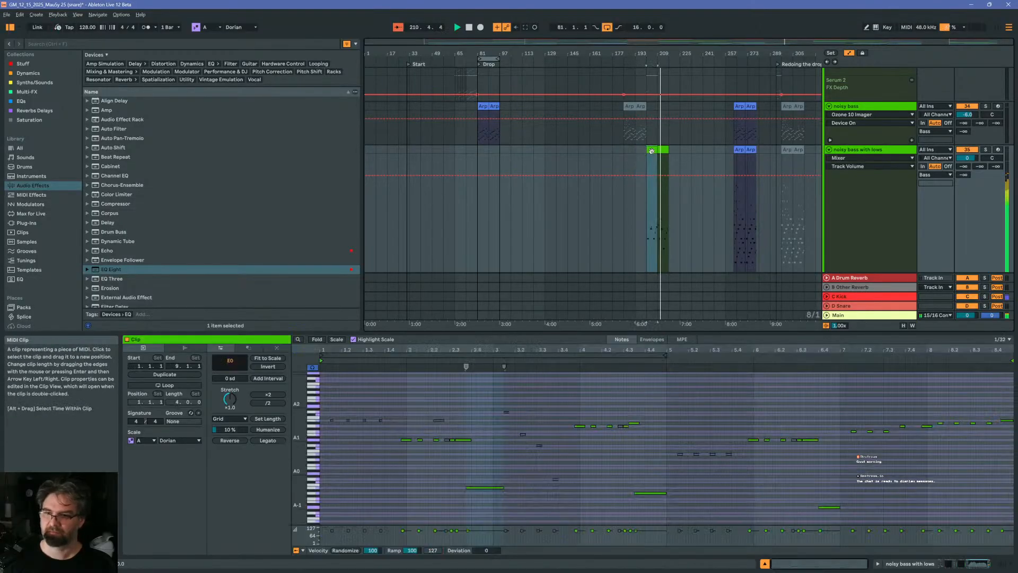
Enlarge the note editor and extend the low E0 note so it ends at 3.2 in the clip
scroll(682, 187, "down", 3)
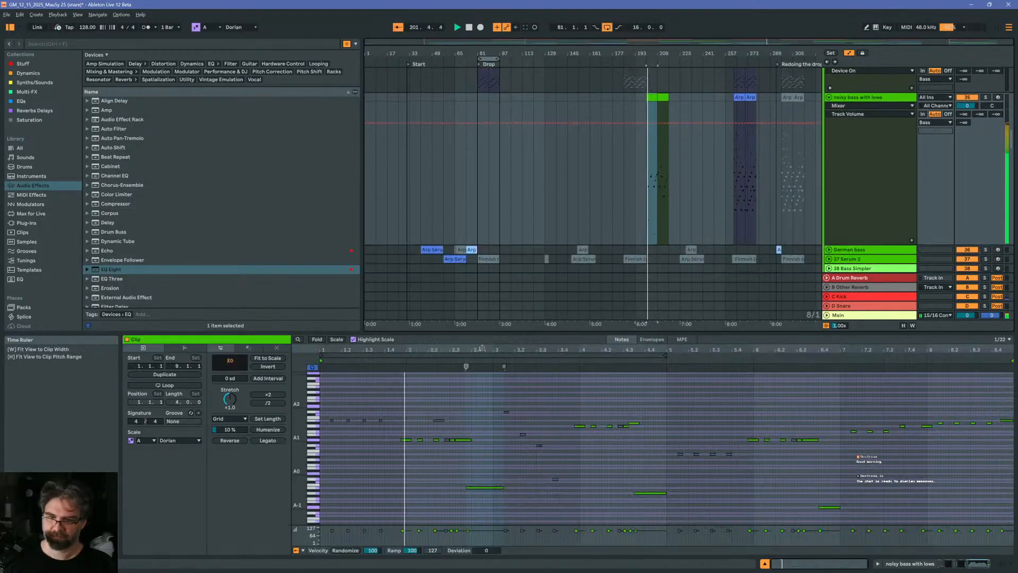
left_click_drag(481, 331, 482, 228)
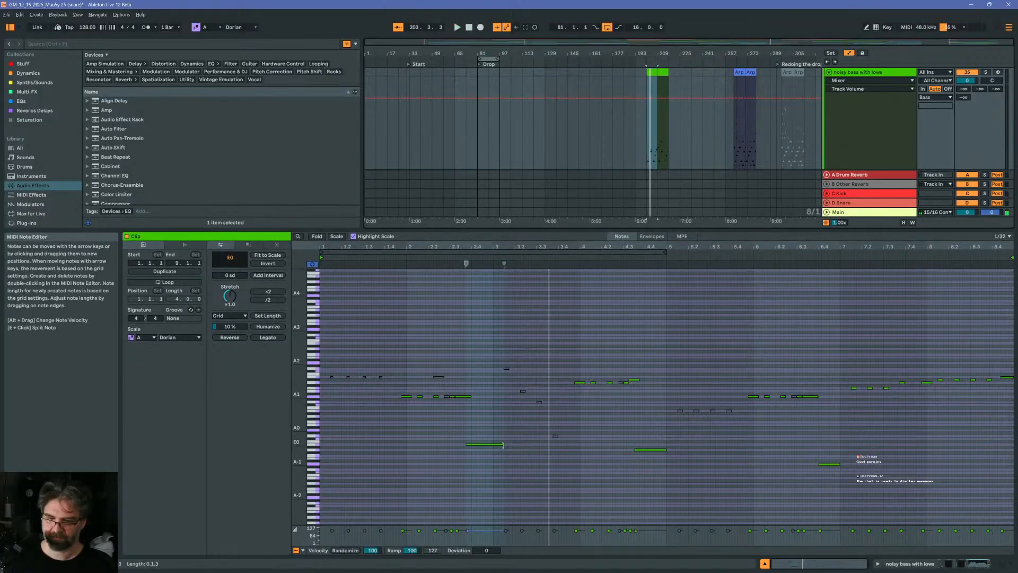
left_click_drag(502, 444, 515, 444)
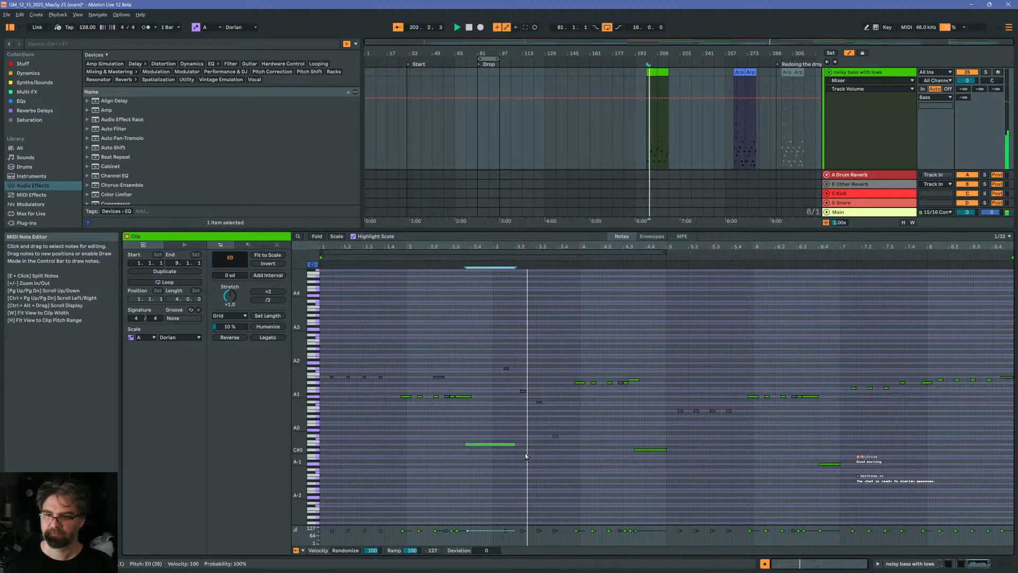
Show Serum 2's LPF automation on the noisy bass with lows track around bar 201
left_click(859, 81)
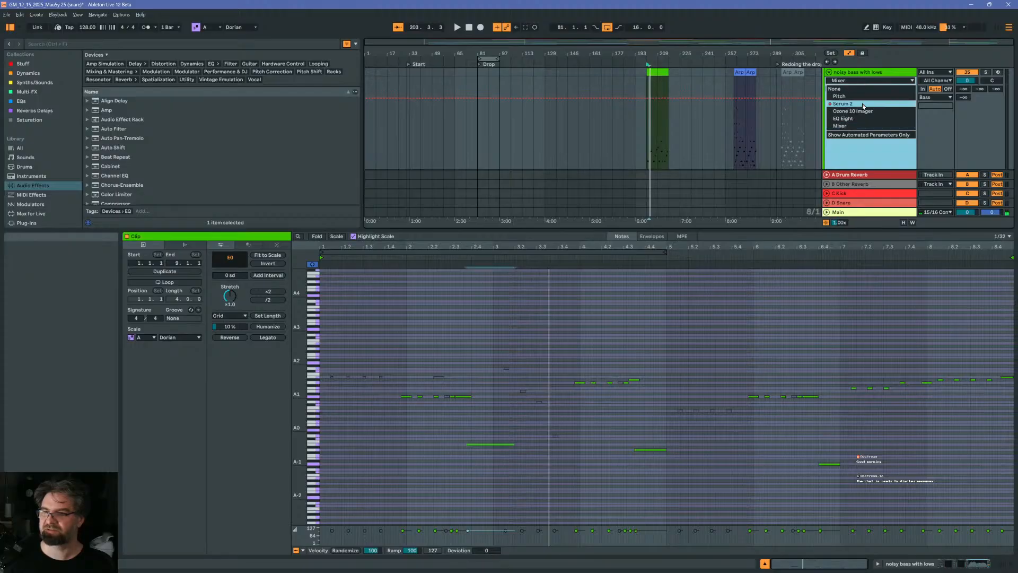
left_click(863, 104)
left_click(861, 89)
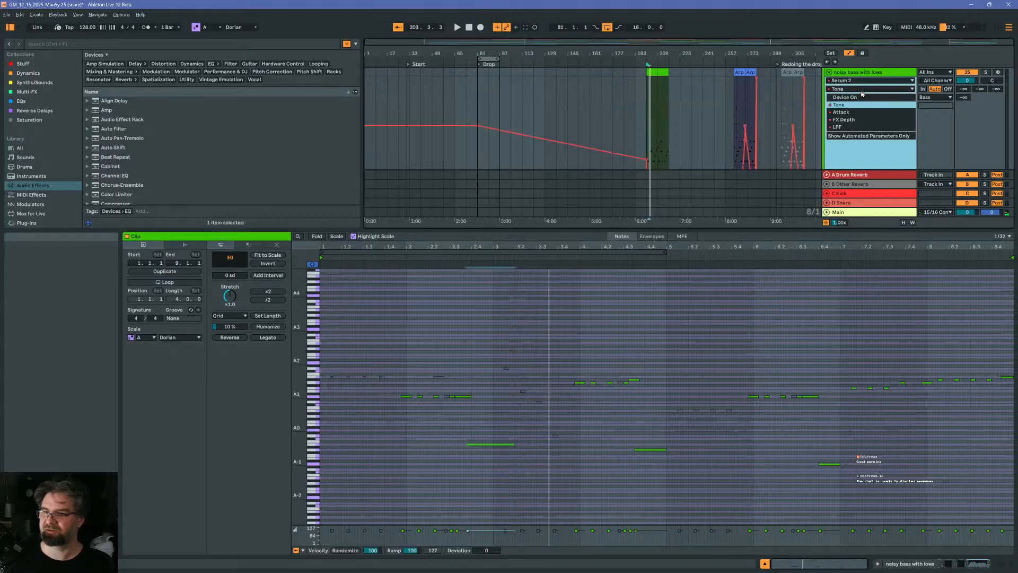
left_click(859, 128)
scroll(693, 153, "down", 5)
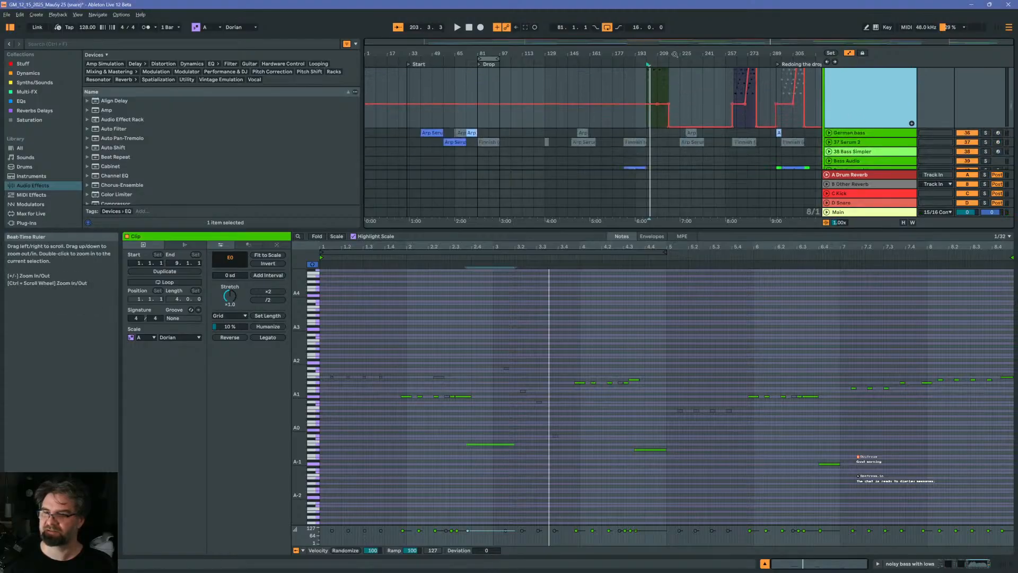
left_click_drag(655, 54, 615, 132)
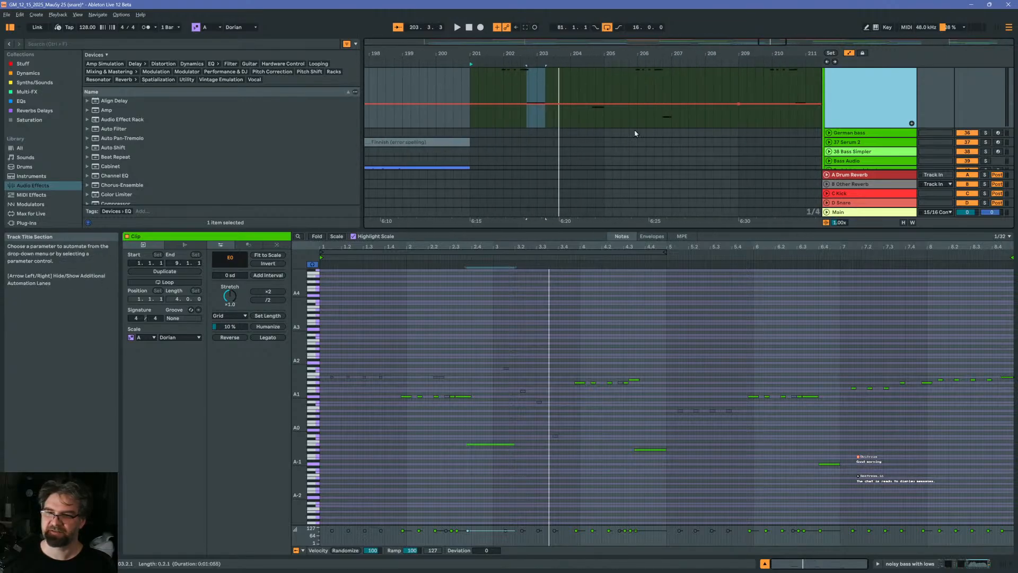
scroll(517, 108, "up", 5)
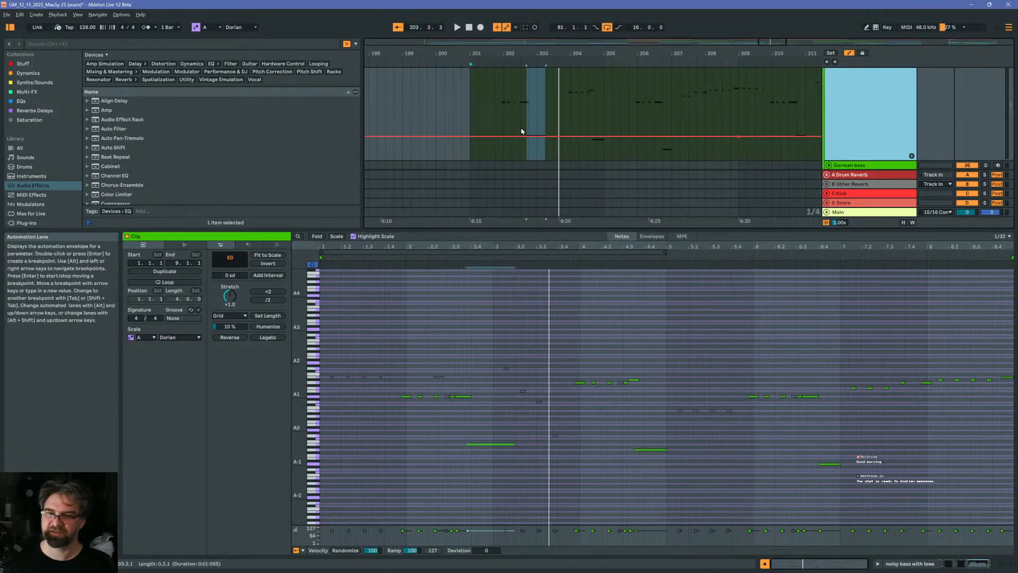
Make the LPF automation fall from 52 at bar 201 to about 16 at 202.3 and audition the ramp
left_click(526, 144)
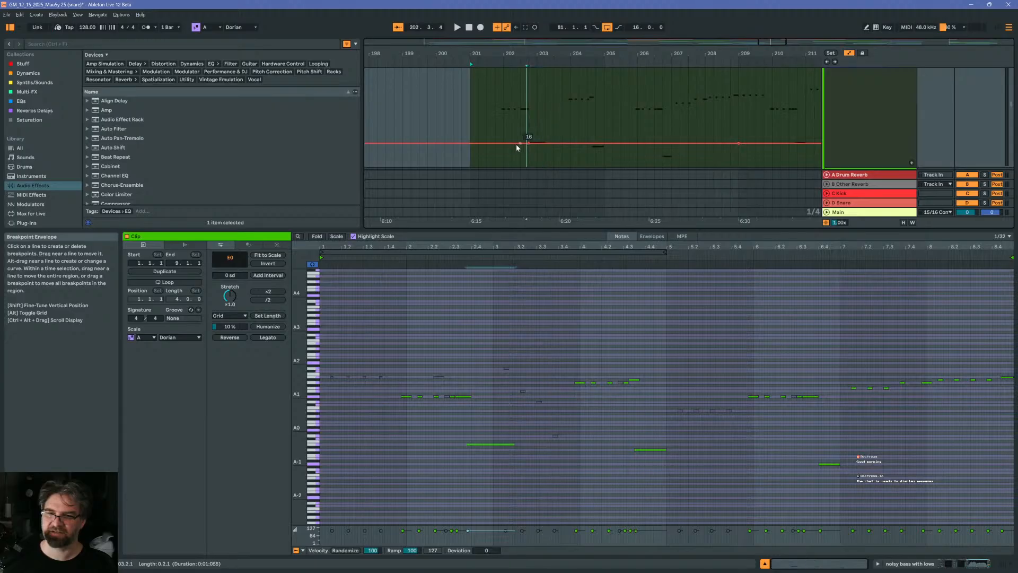
left_click_drag(468, 143, 470, 98)
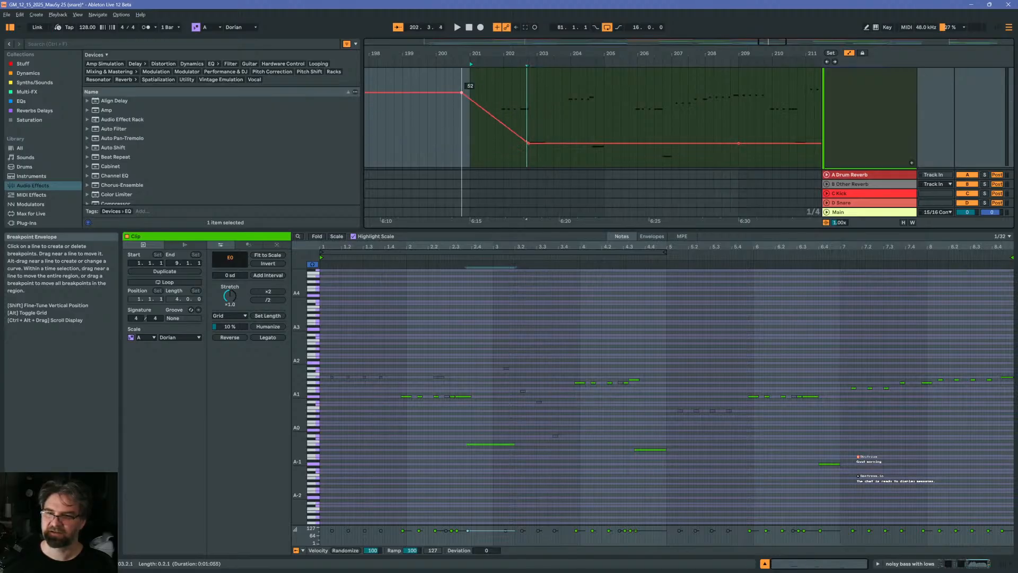
scroll(657, 84, "up", 5)
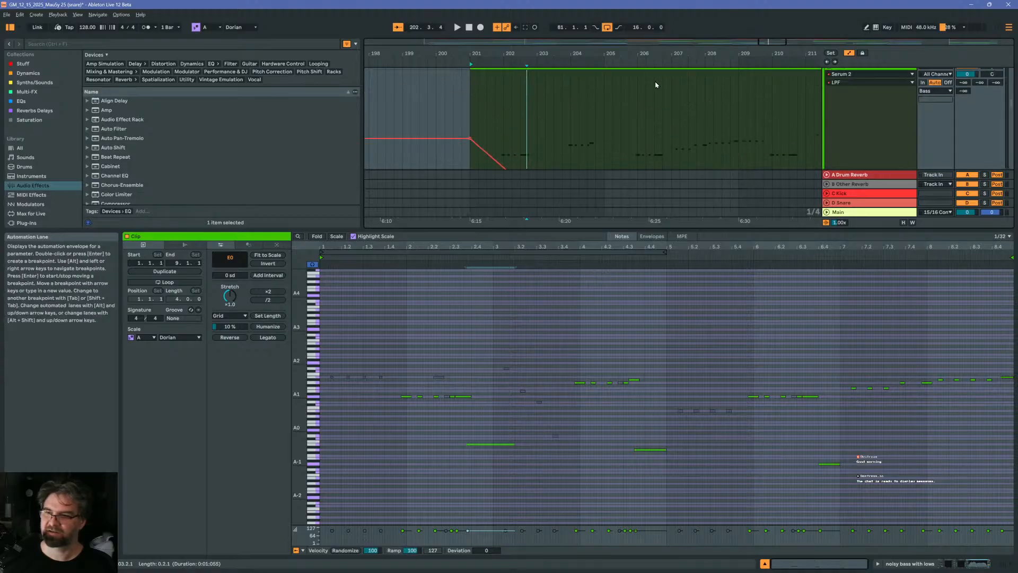
scroll(647, 89, "down", 4)
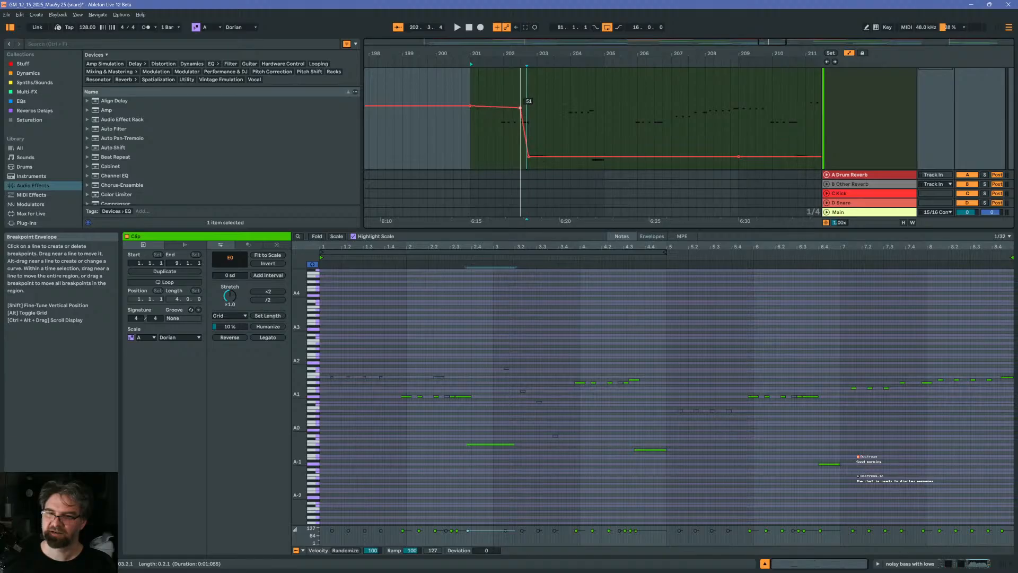
left_click_drag(520, 109, 519, 152)
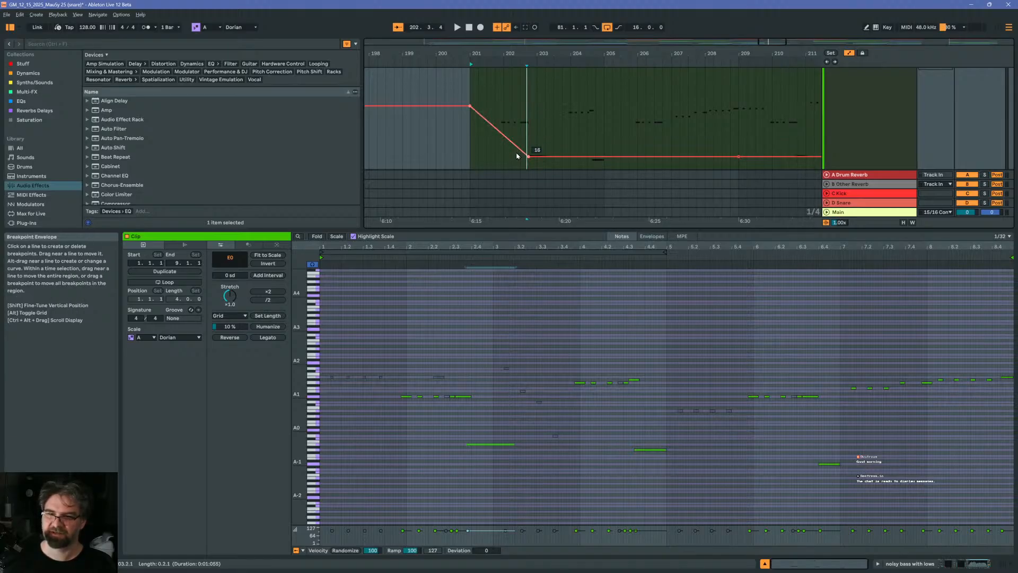
left_click_drag(518, 155, 520, 158)
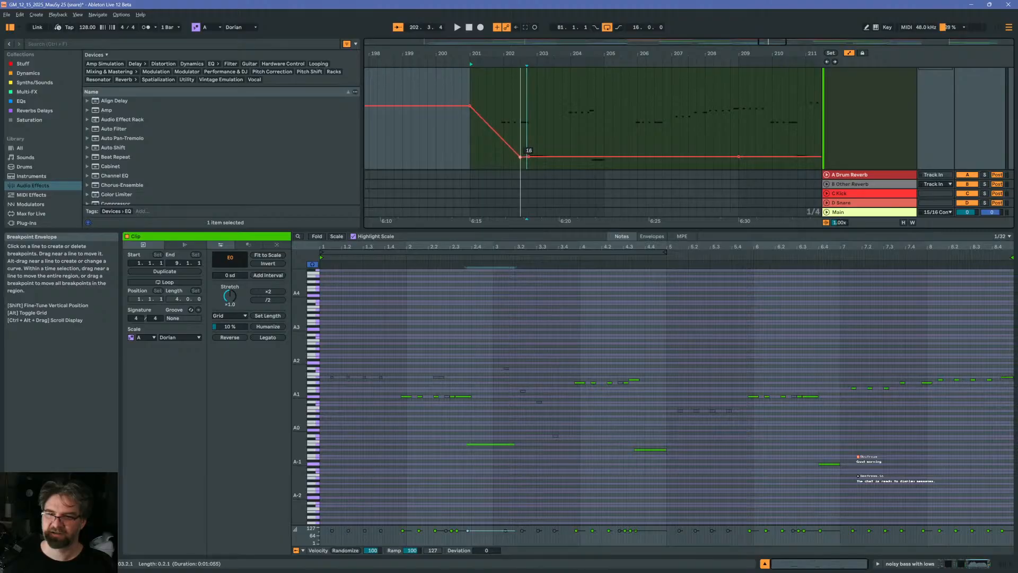
key("space")
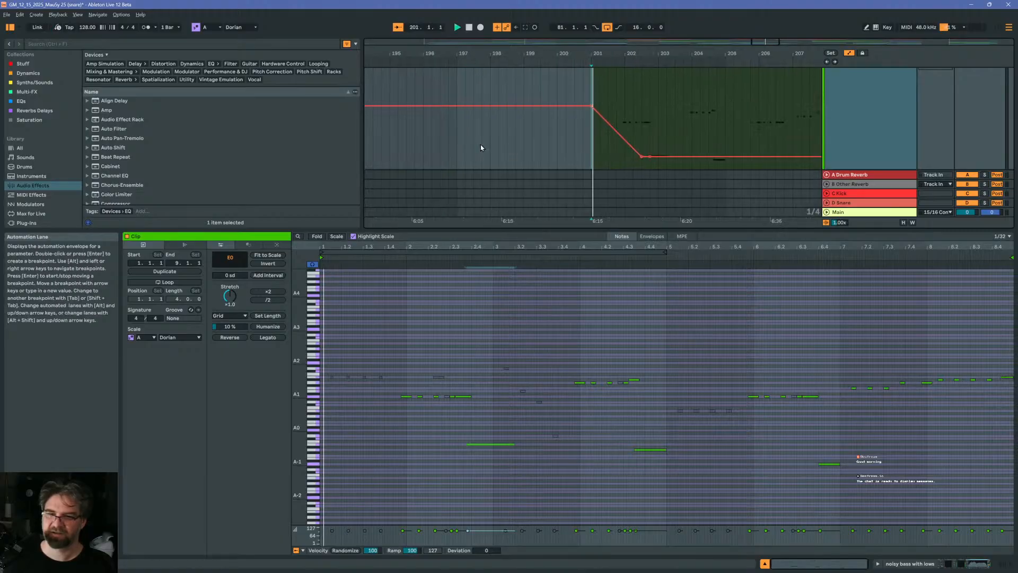
scroll(640, 91, "down", 2)
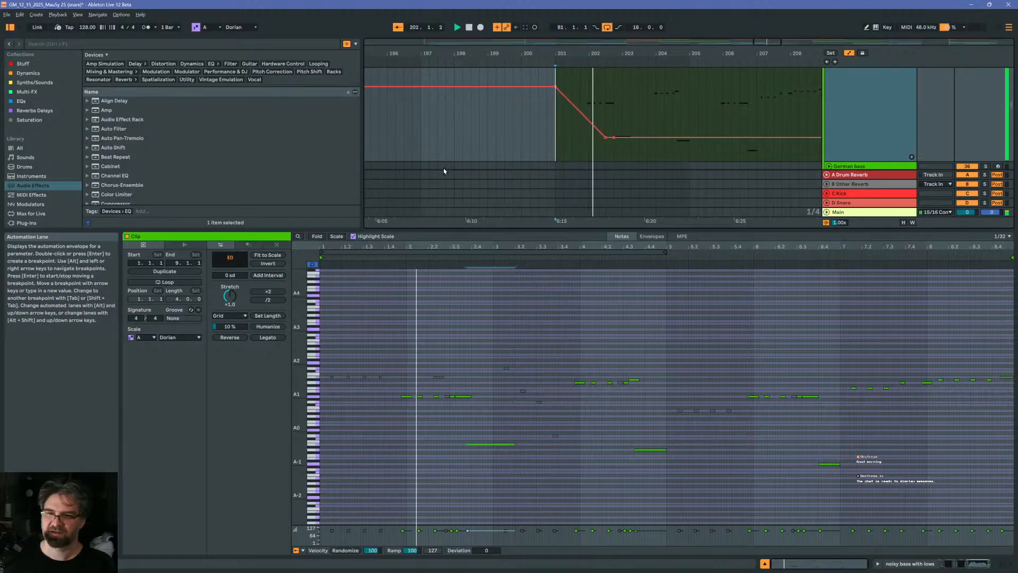
Enlarge the arrangement and curve the LPF ramp after bar 201 so it stays high before falling steeply, then audition it
left_click_drag(589, 229, 589, 383)
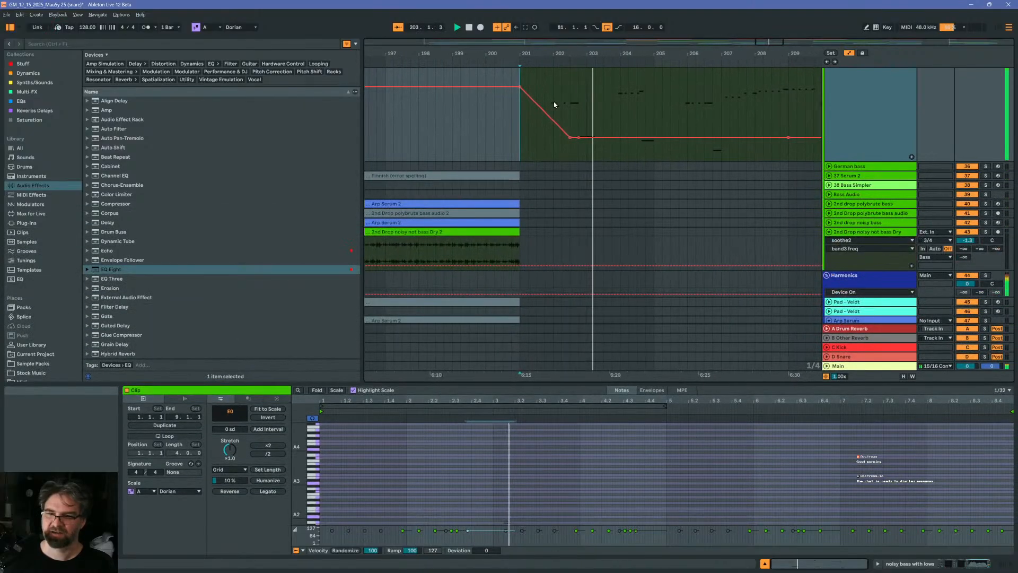
scroll(553, 100, "up", 3)
key("alt")
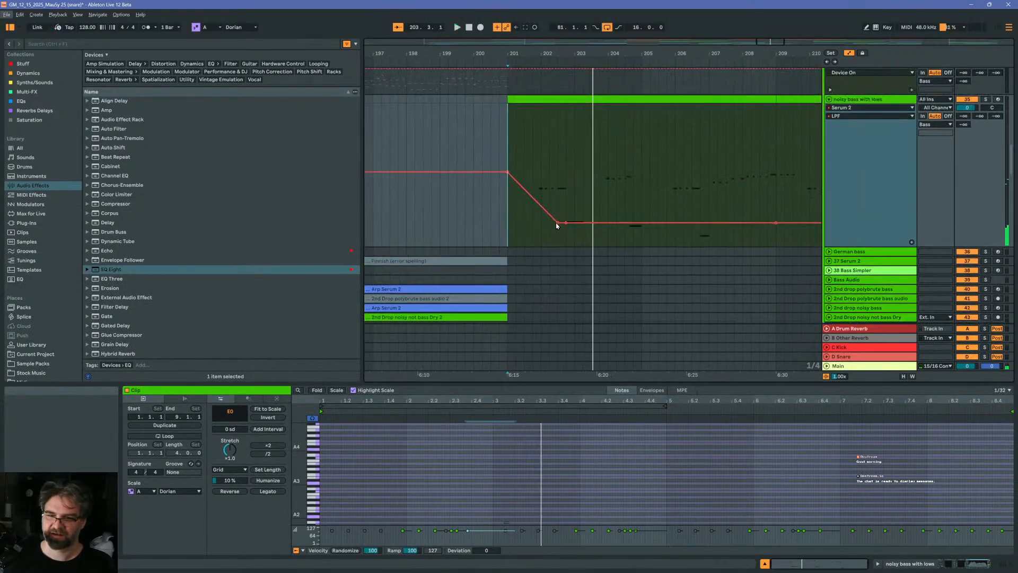
left_click_drag(551, 217, 562, 204)
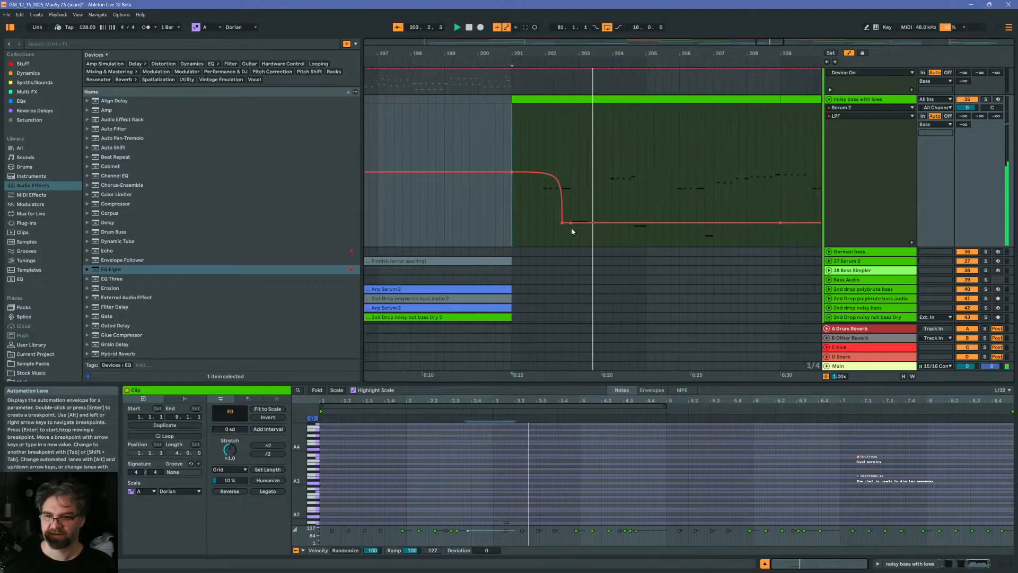
key("space")
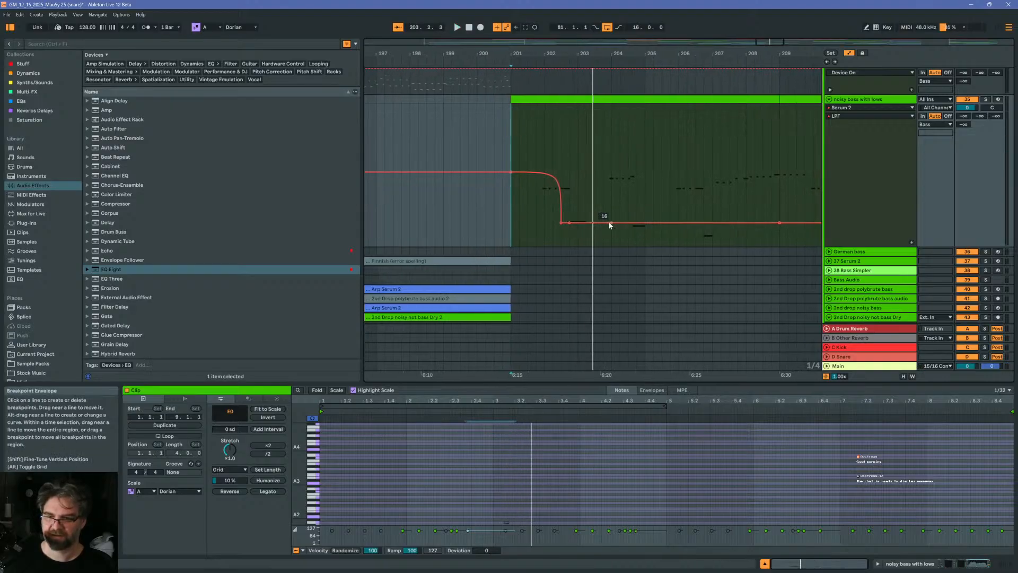
Drop the LPF automation to 0 at 203.4, duplicate the envelope from bar 201 to there directly after itself, and audition it
left_click_drag(603, 222, 602, 245)
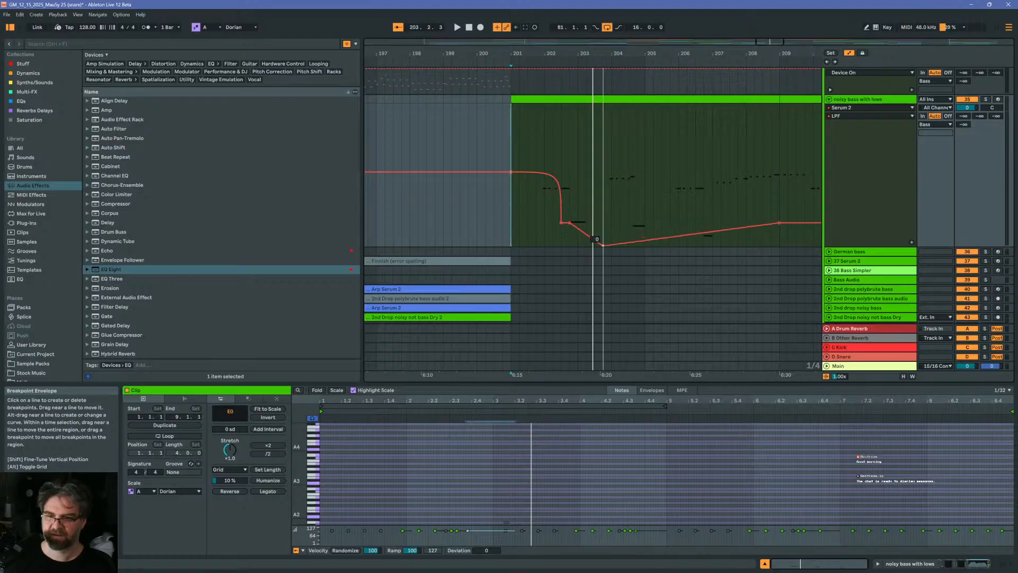
left_click_drag(603, 179, 511, 167)
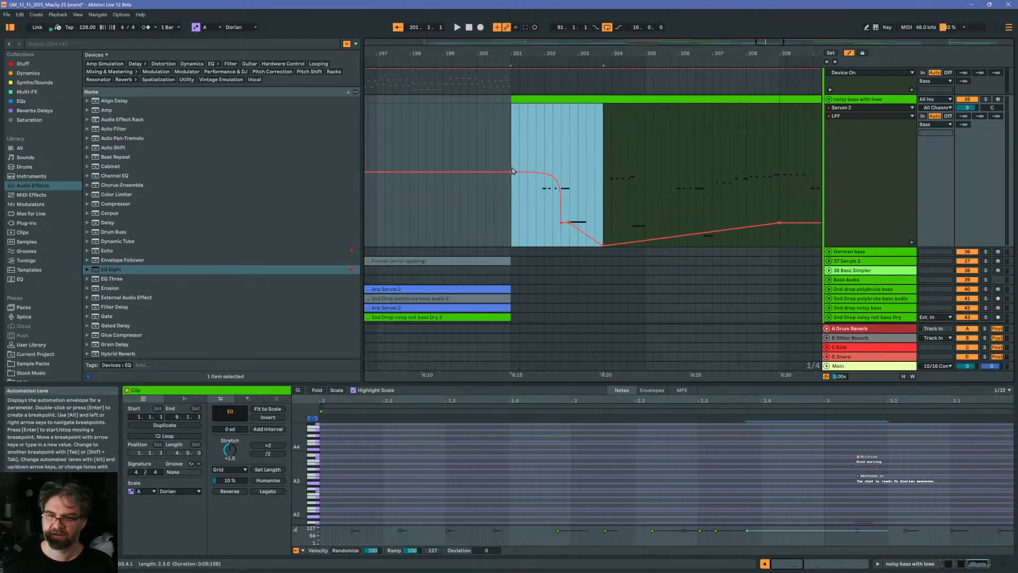
key("ctrl+d")
left_click(512, 171)
key("space")
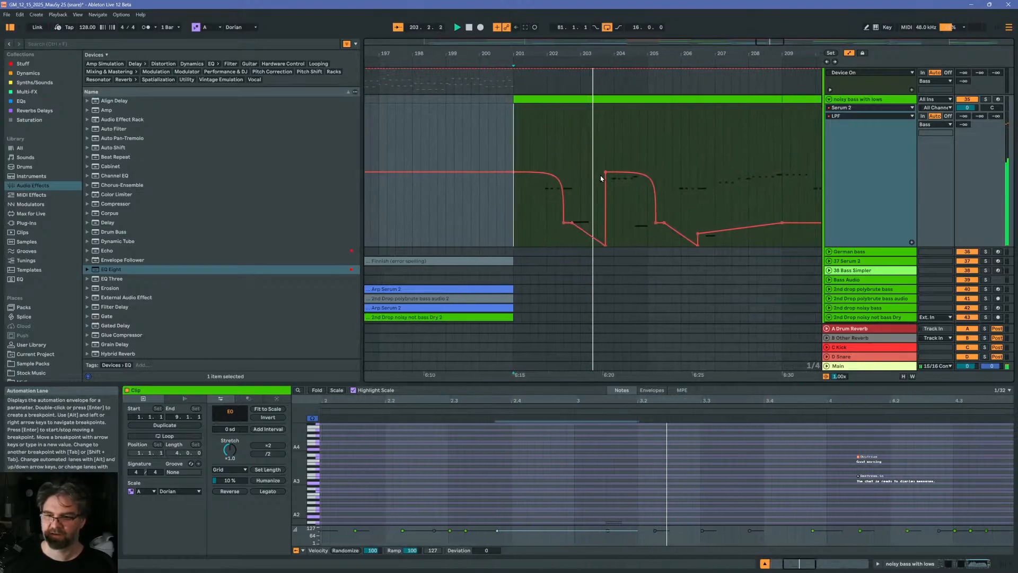
Extend the low E0 note to end just before clip bar 4 and audition it against the LPF automation
left_click(577, 99)
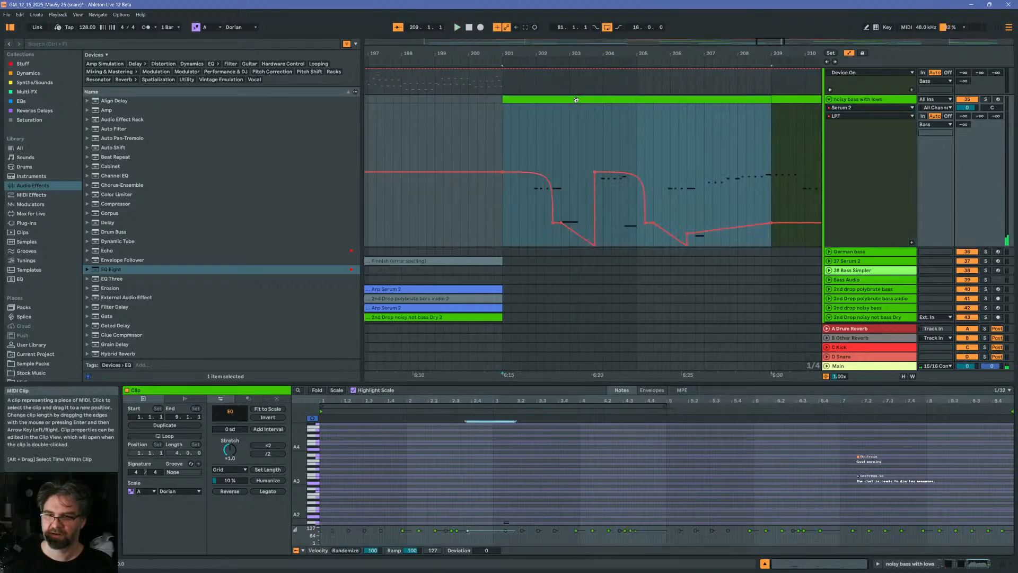
left_click_drag(532, 385, 557, 176)
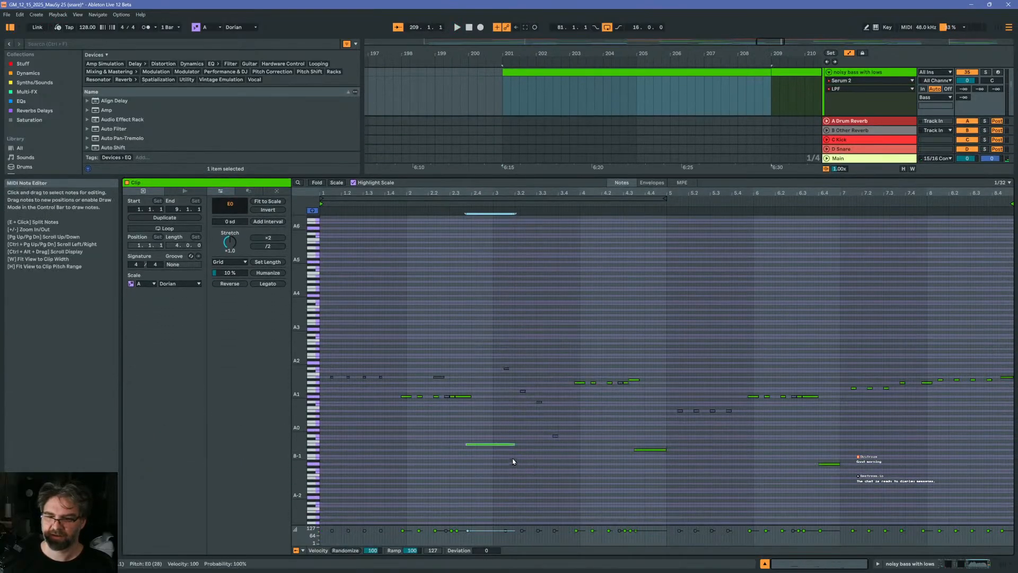
left_click_drag(514, 444, 545, 444)
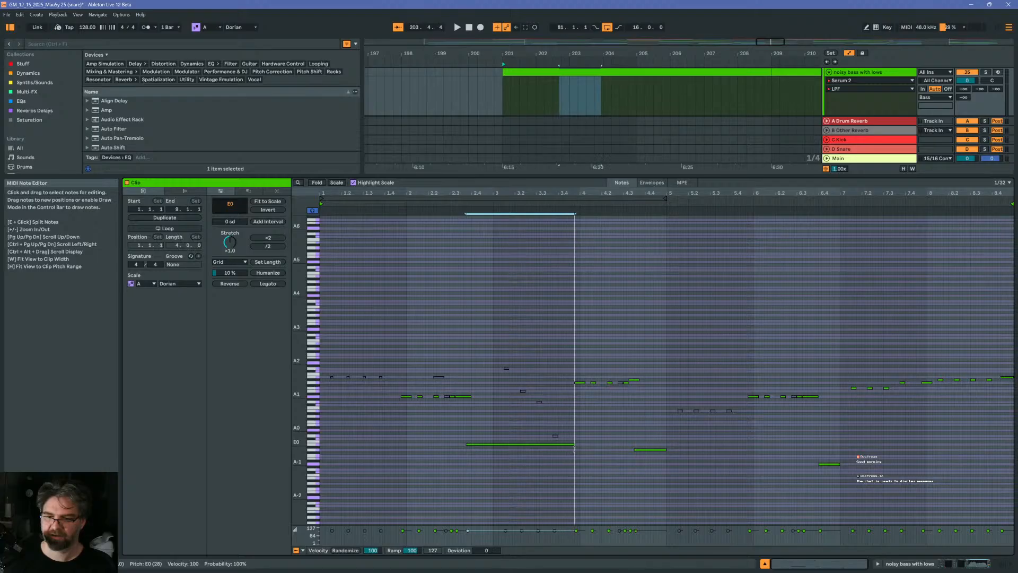
left_click_drag(610, 176, 602, 413)
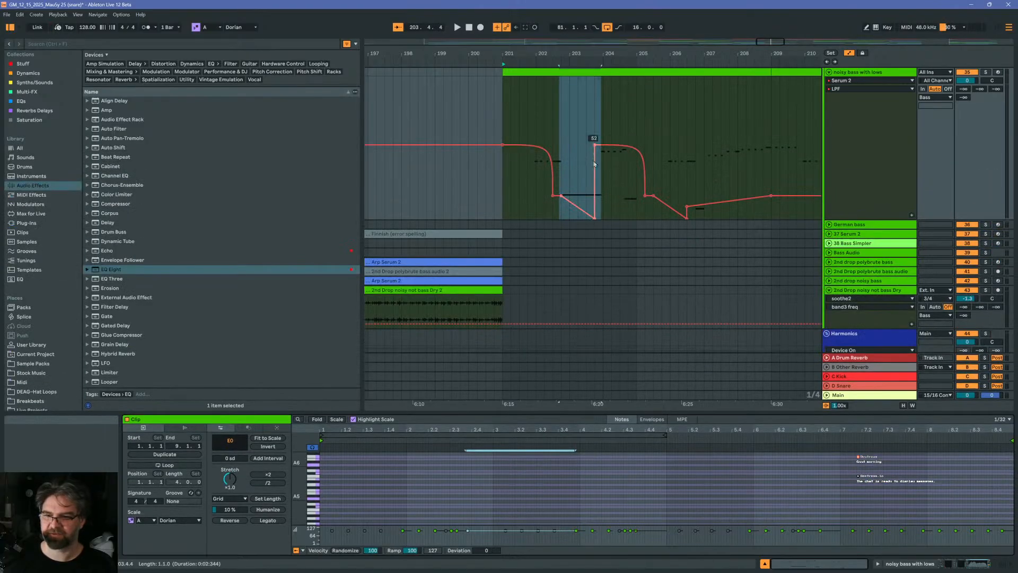
left_click(502, 113)
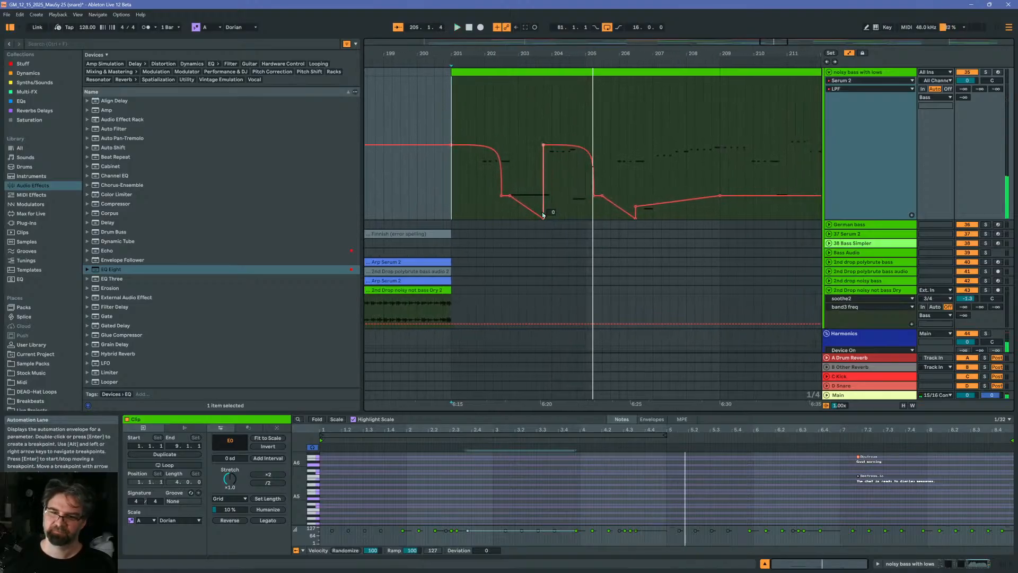
Reopen the clip in an enlarged note editor, set the low E0 note to end at 3.4, and audition it
left_click(535, 74)
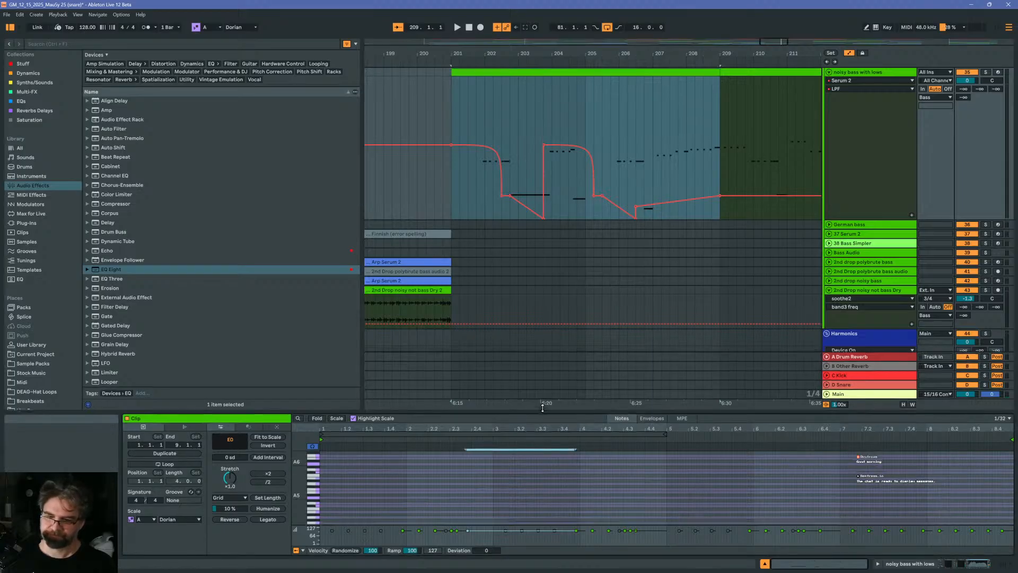
left_click_drag(543, 422, 546, 182)
left_click(582, 435)
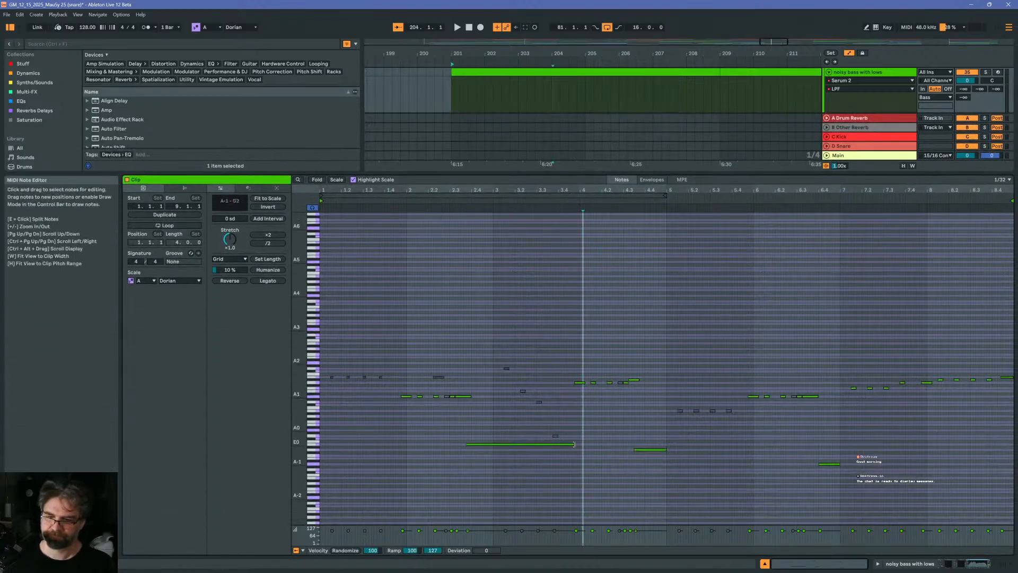
left_click_drag(574, 444, 554, 444)
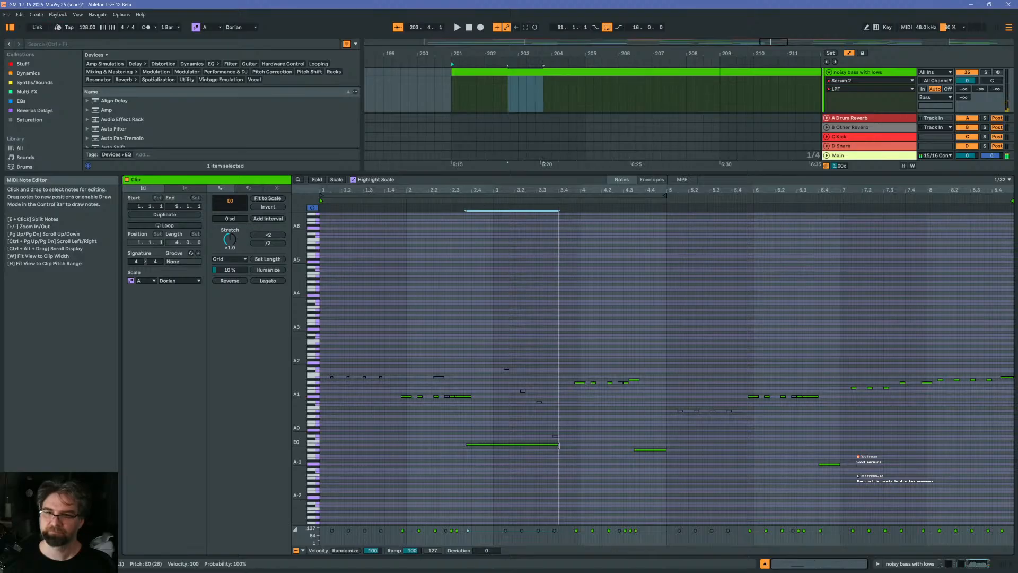
key("space")
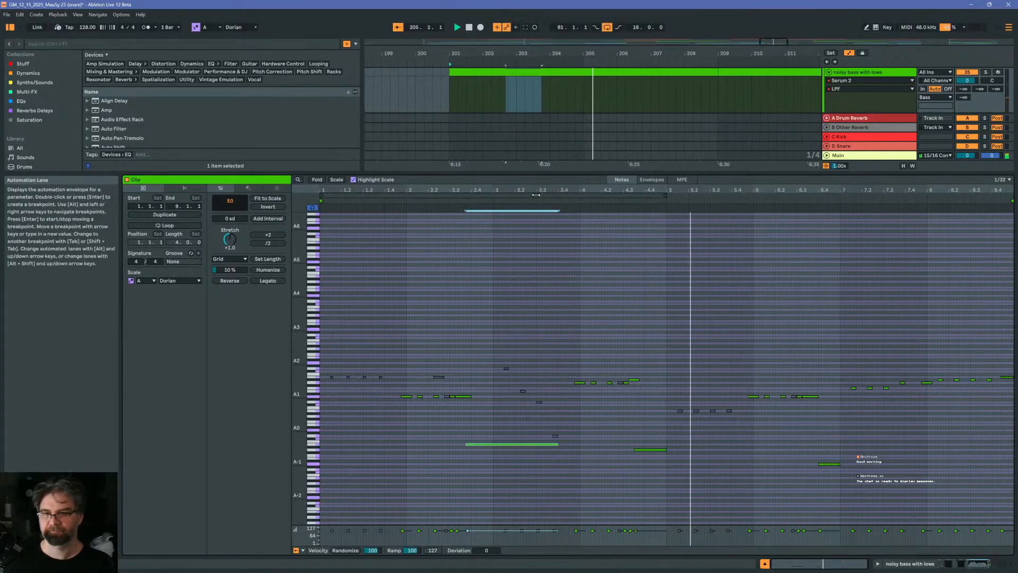
Enlarge the arrangement again and audition the noisy bass with lows clip with its LPF automation from bar 201
left_click_drag(533, 174, 535, 366)
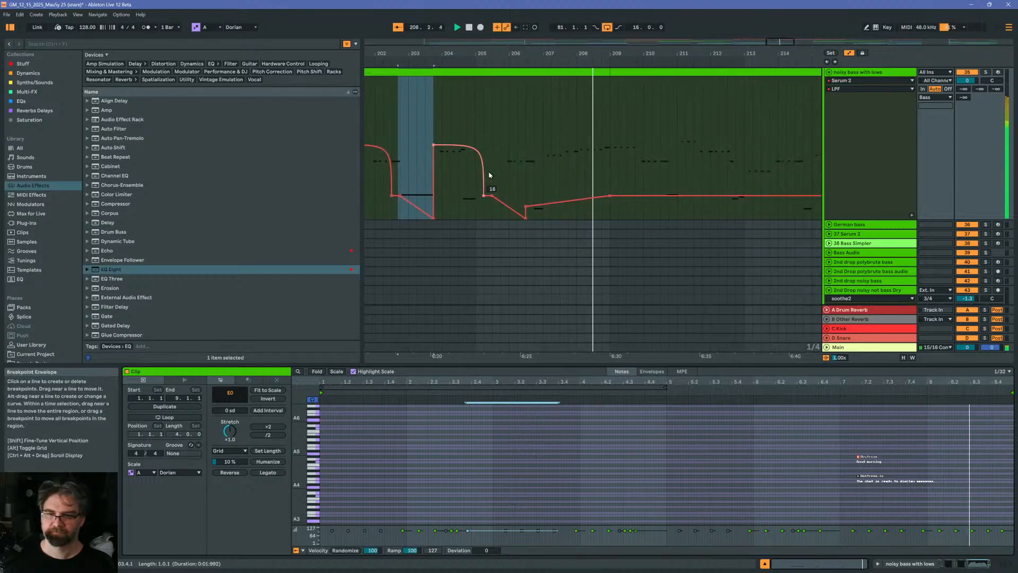
left_click_drag(520, 57, 607, 52)
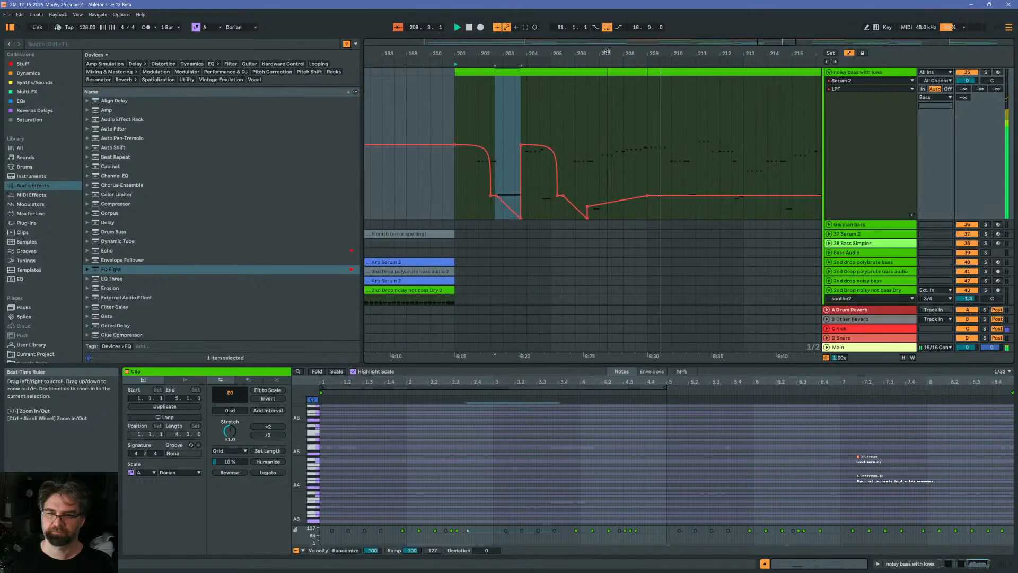
left_click(601, 128)
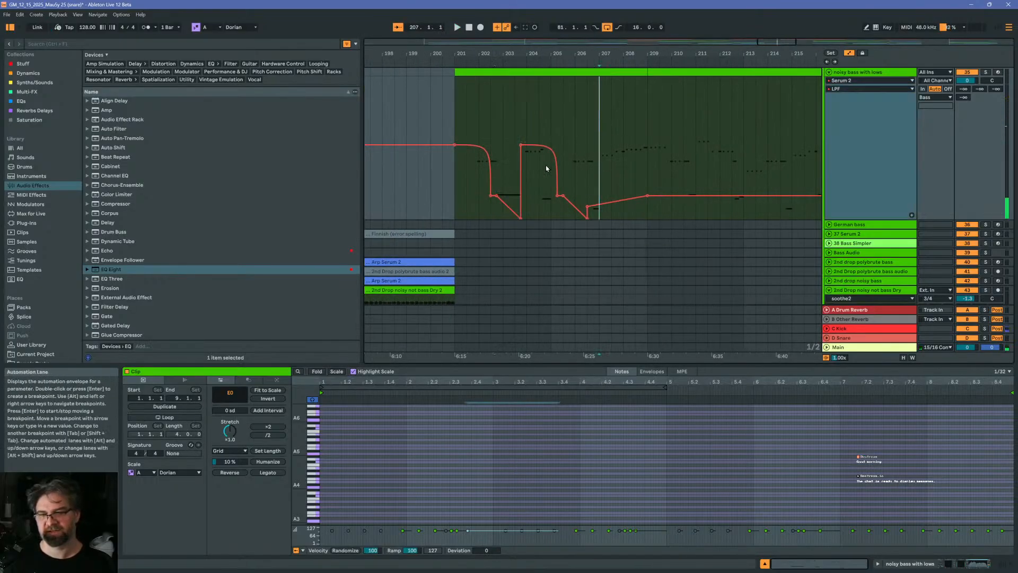
left_click_drag(586, 184, 580, 184)
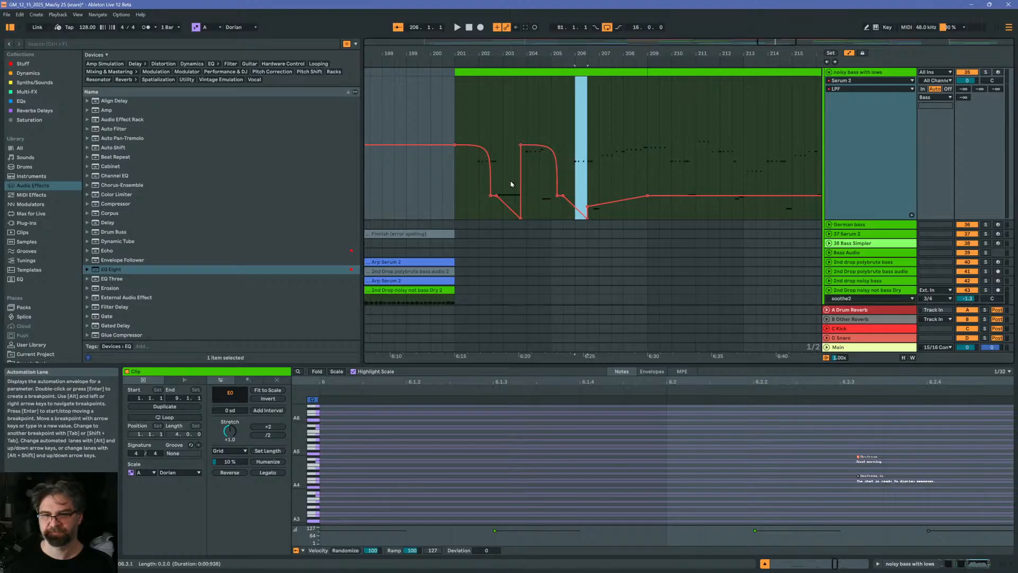
left_click(461, 172)
key("space")
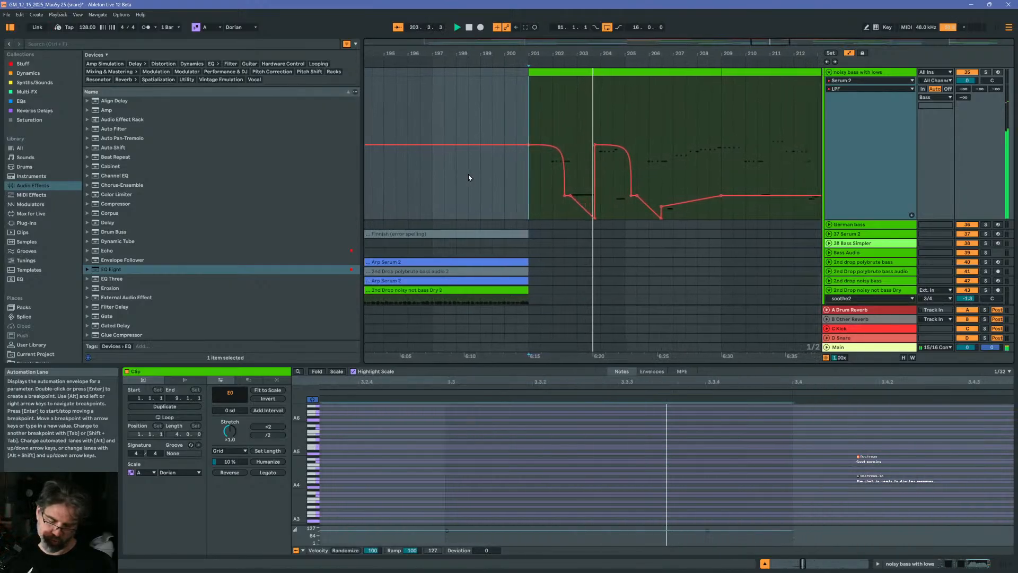
scroll(584, 139, "up", 1)
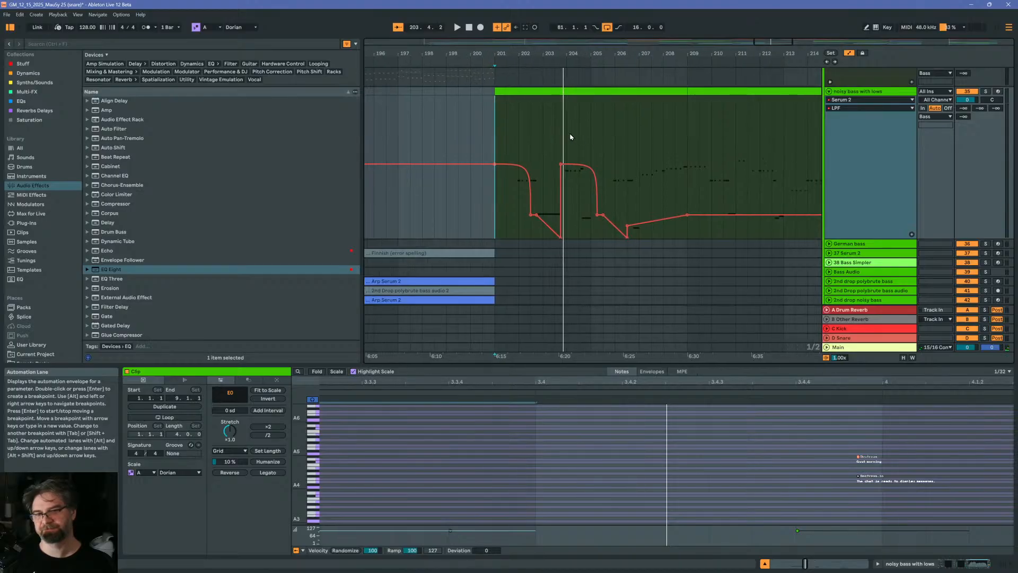
Audition the noisy bass with lows part from bar 201 once more, then select the clip that starts there
key("space")
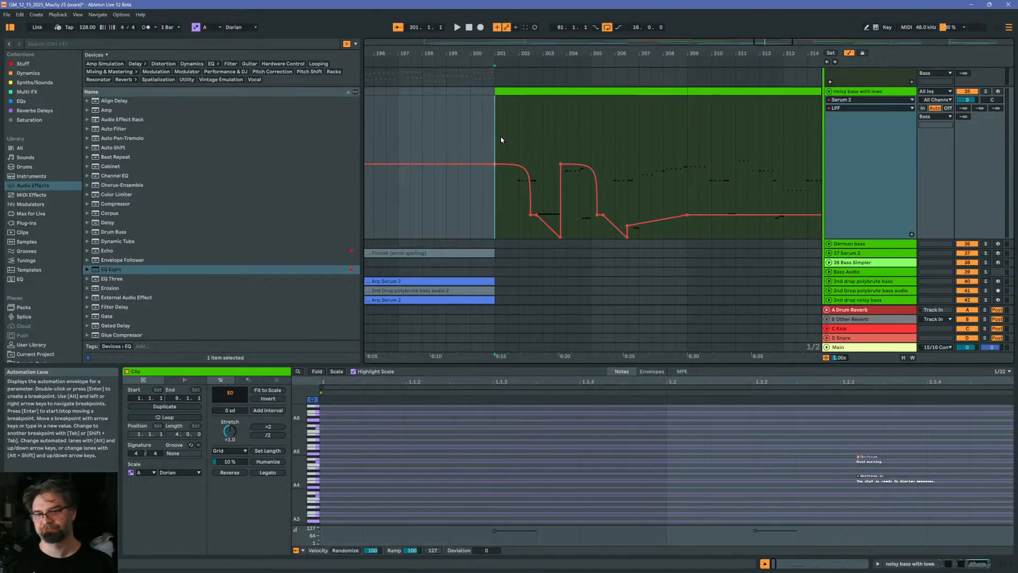
key("space")
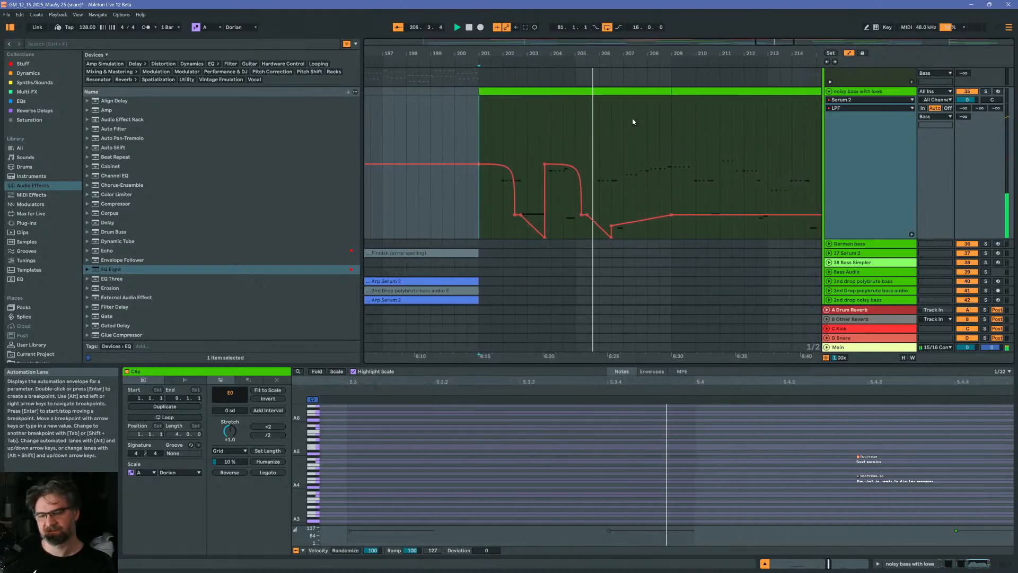
left_click(582, 90)
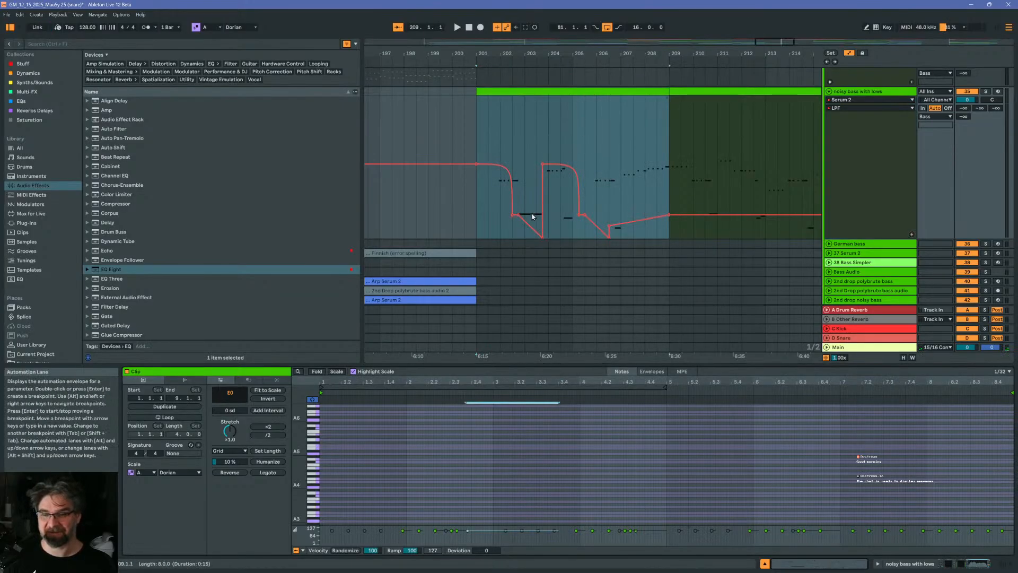
Search the plug-ins for "tape" and add kHs Tape Stop after EQ Eight on the noisy bass with lows track
left_click(868, 93)
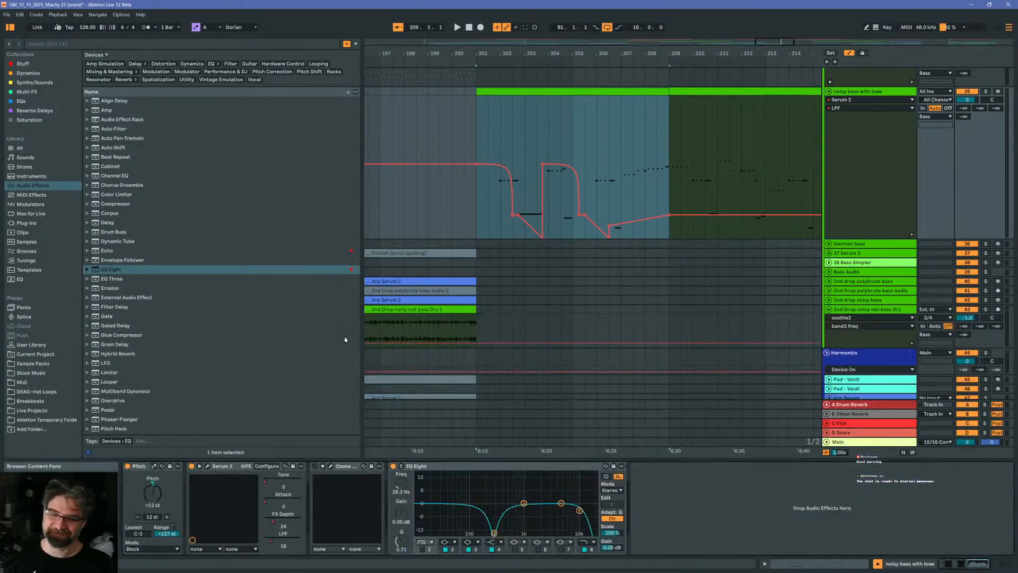
left_click(63, 44)
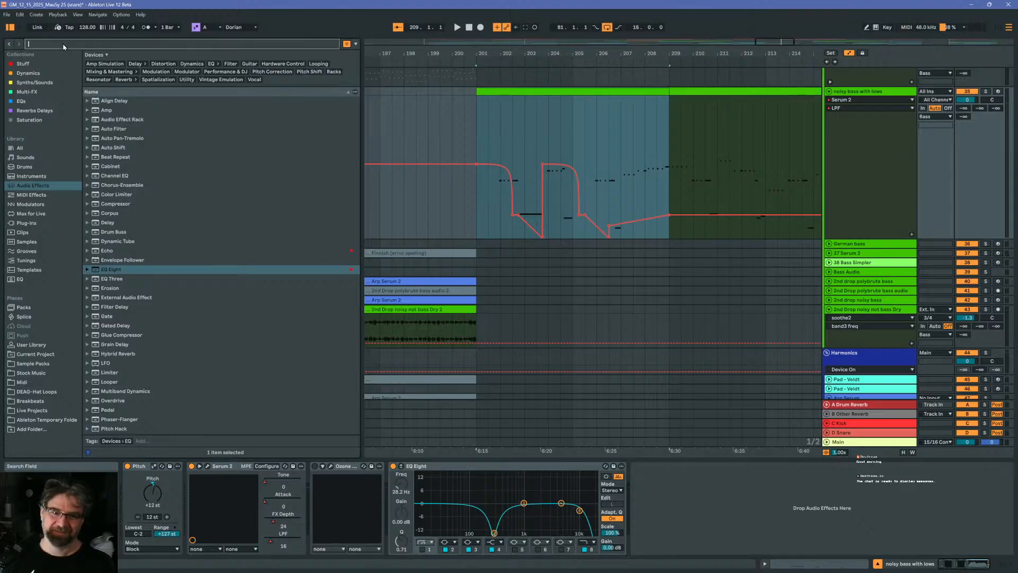
left_click(19, 223)
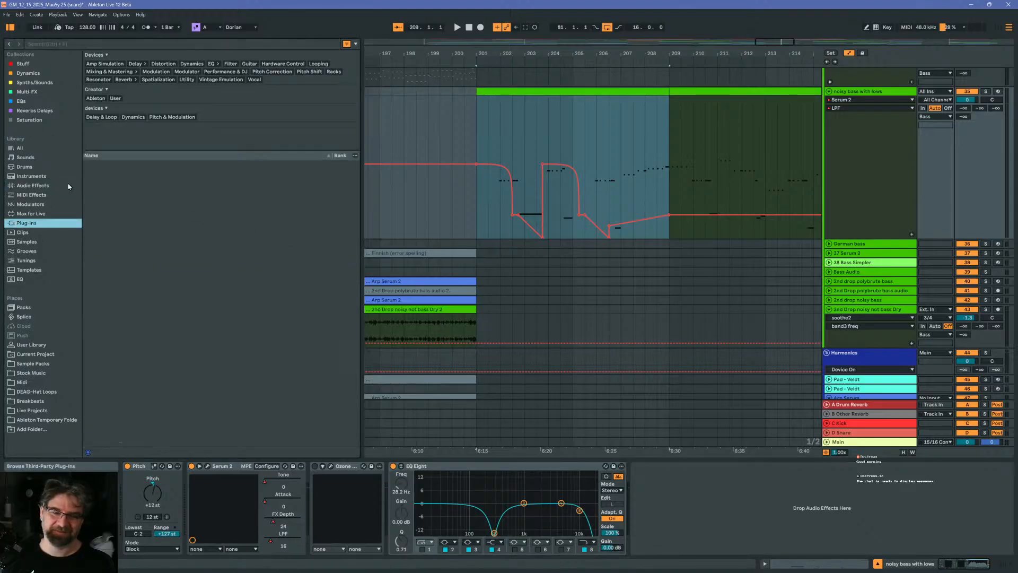
type("tape")
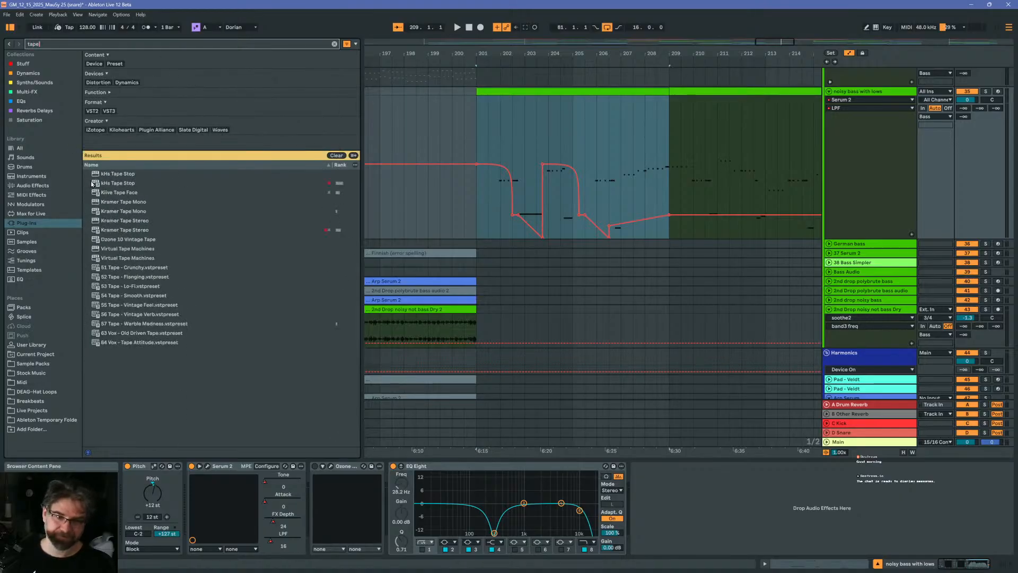
left_click_drag(93, 184, 677, 492)
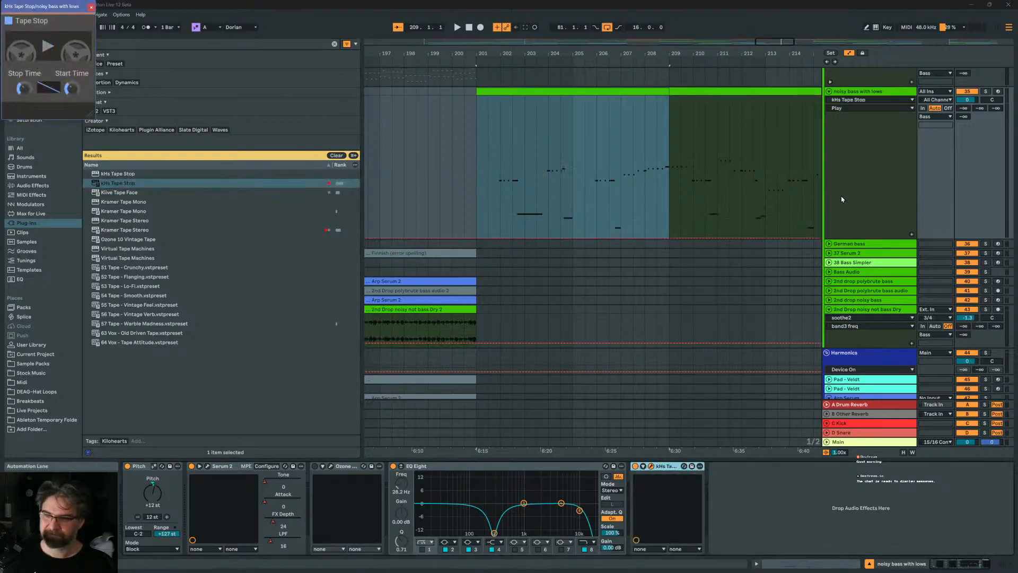
Give Tape Stop's Play parameter its own automation lane, turn Play on, draw it off from bar 203 to 204, and audition from bar 201
left_click(912, 234)
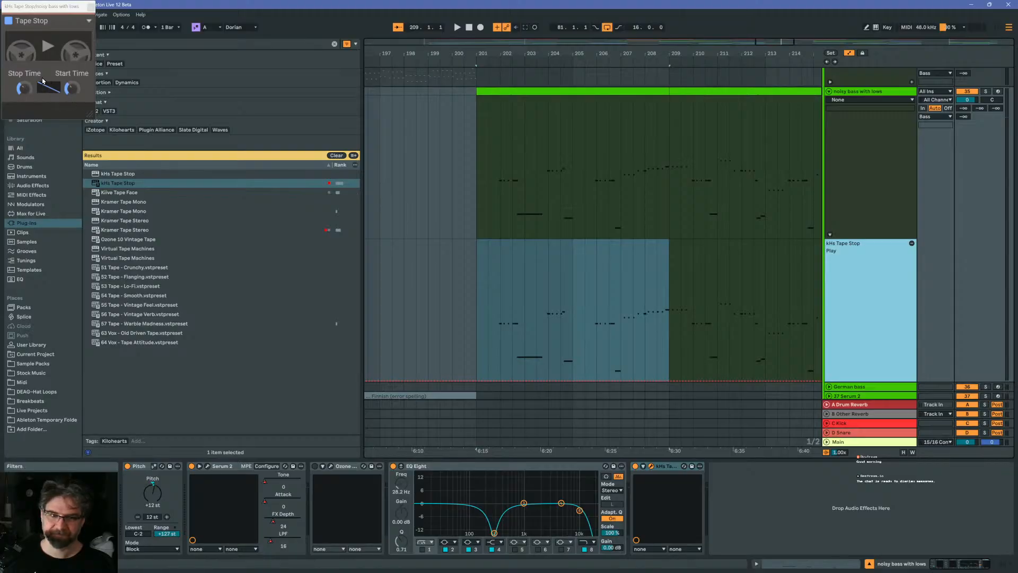
left_click(46, 48)
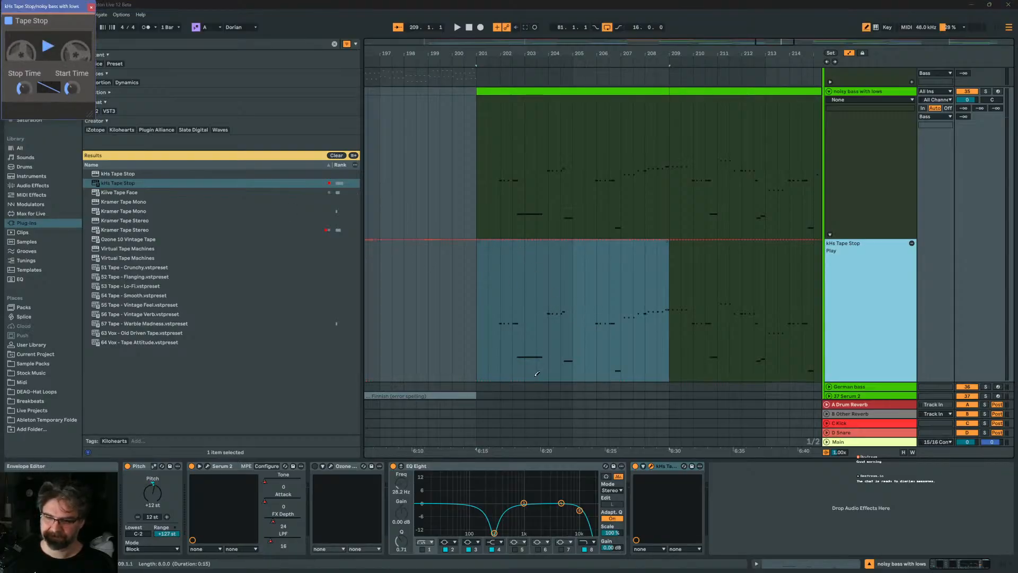
left_click_drag(537, 373, 543, 382)
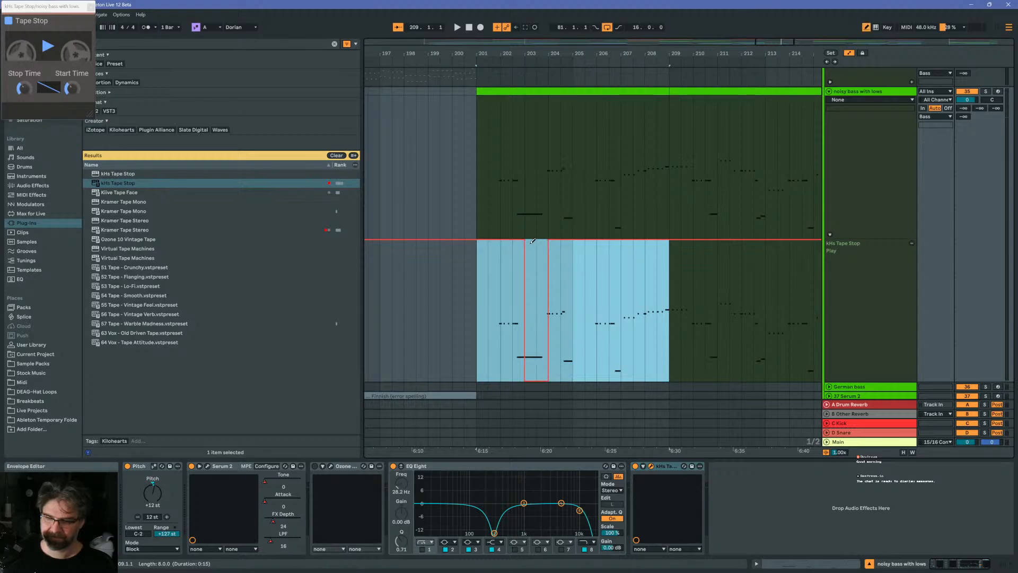
key("b")
left_click(478, 261)
key("space")
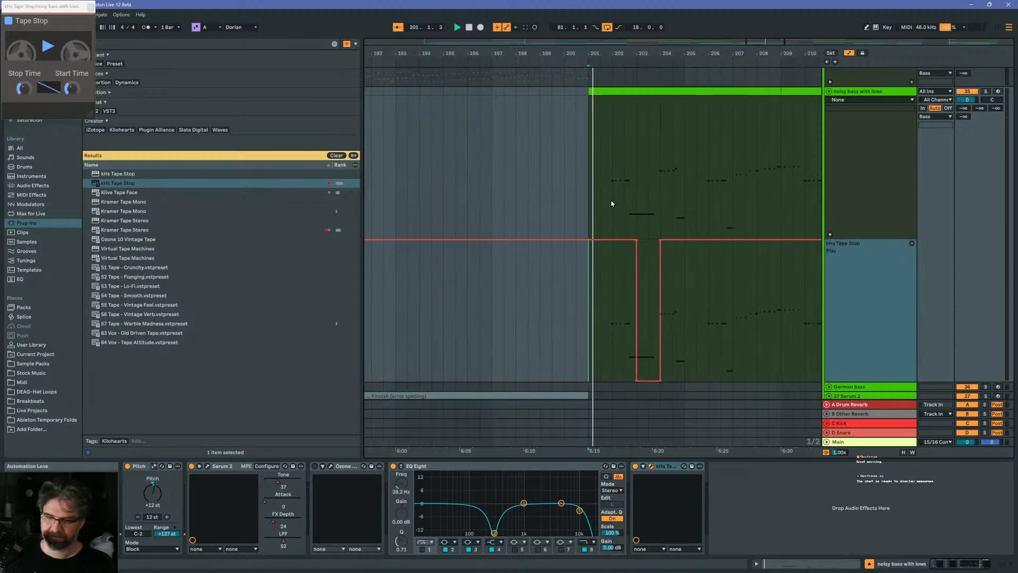
Shorten the Play-off section so it ends half a beat before bar 204, and audition the tape stop
left_click_drag(646, 55, 643, 101)
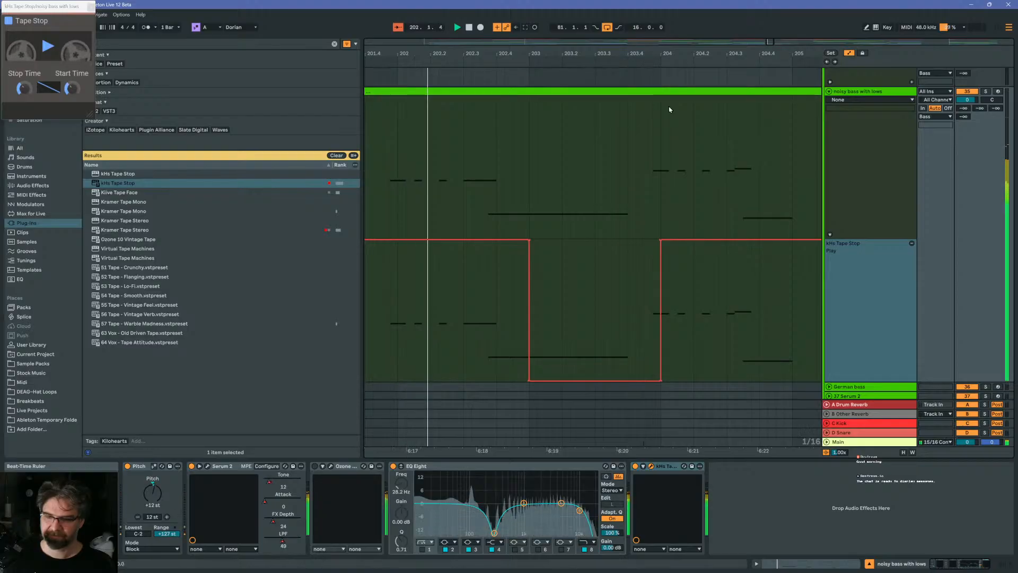
key("b")
mouse_move(658, 243)
left_mouse_down()
mouse_move(645, 227)
mouse_move(647, 236)
left_mouse_up()
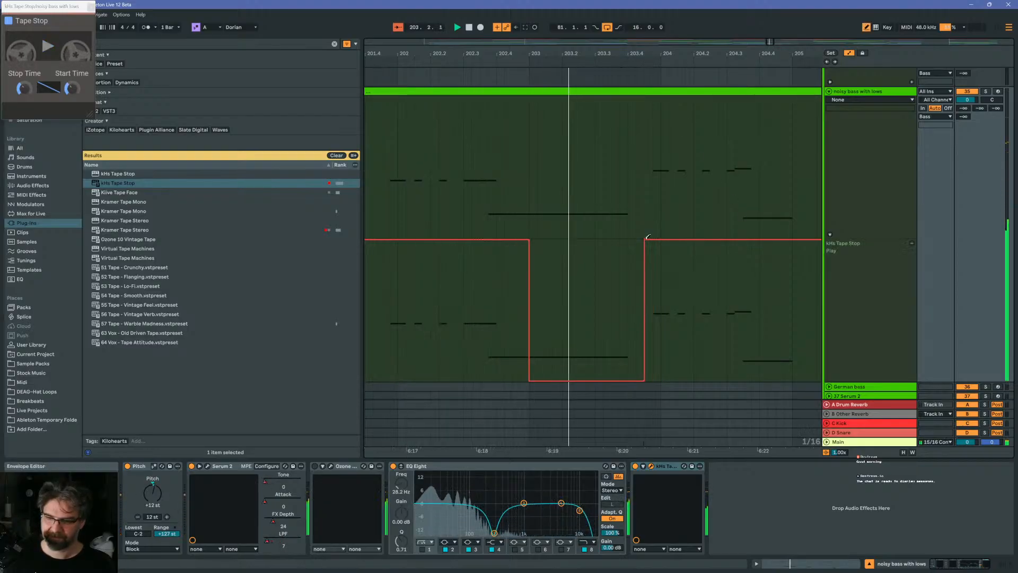
key("b")
key("space")
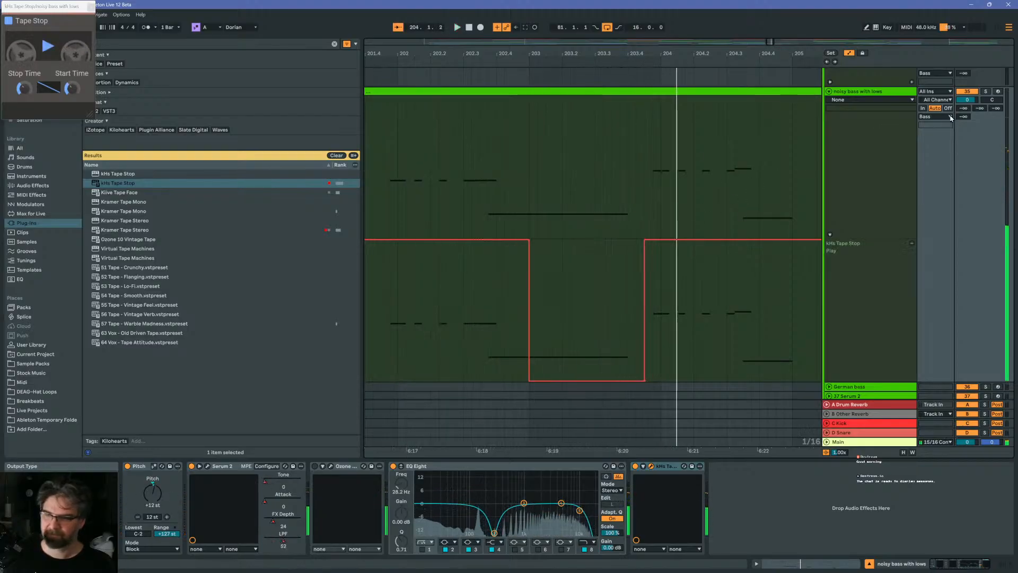
Solo the noisy bass with lows track, lengthen Tape Stop's Stop Time while auditioning, and start the Play-off section at bar 203
left_click(986, 92)
key("space")
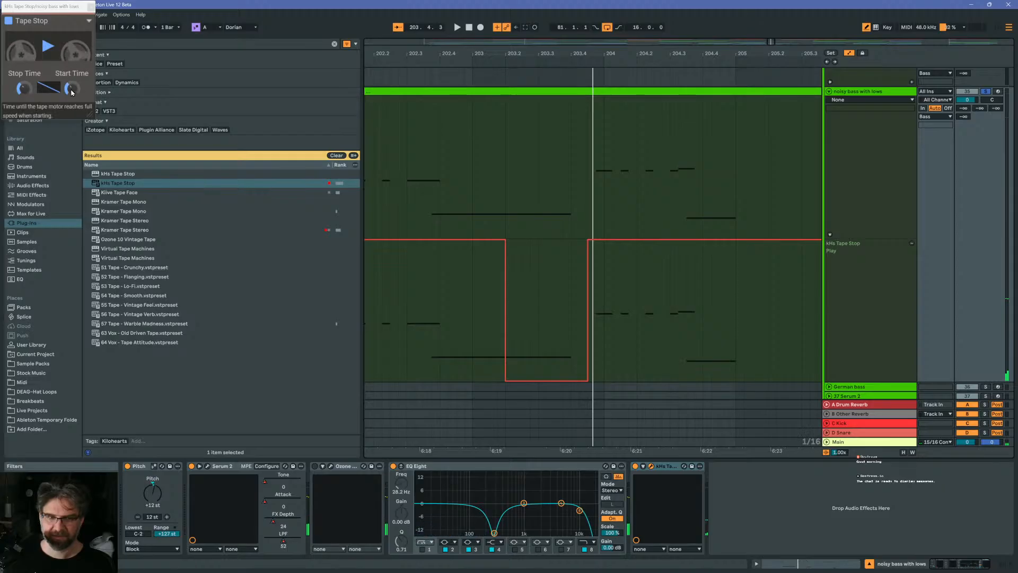
left_click(24, 90)
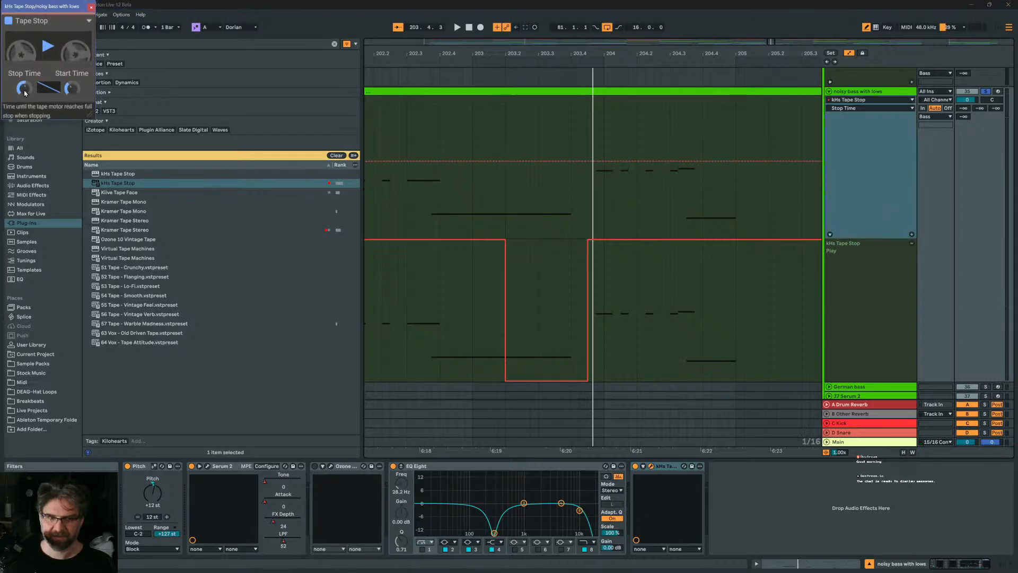
key("space")
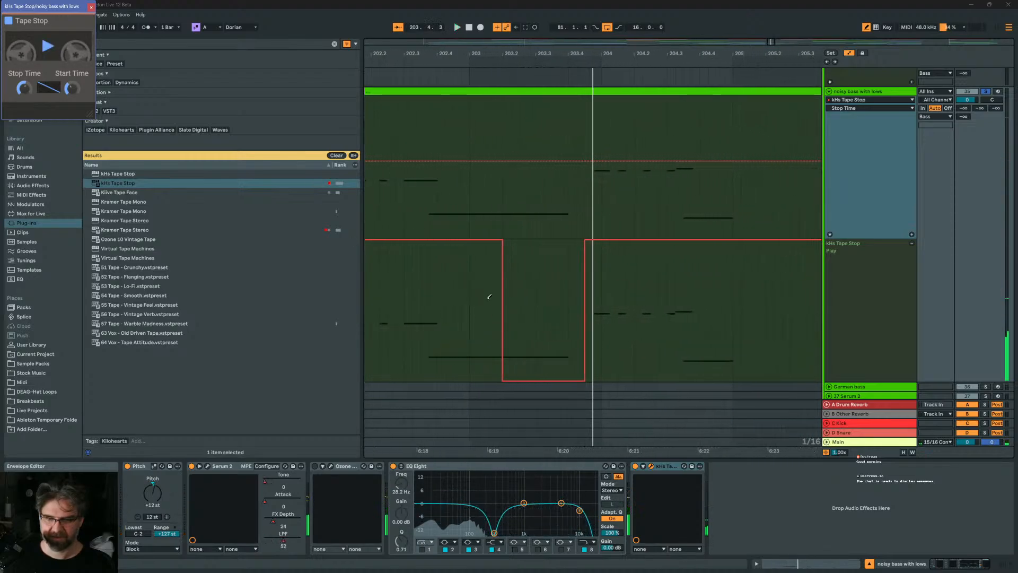
left_click_drag(500, 379, 484, 389)
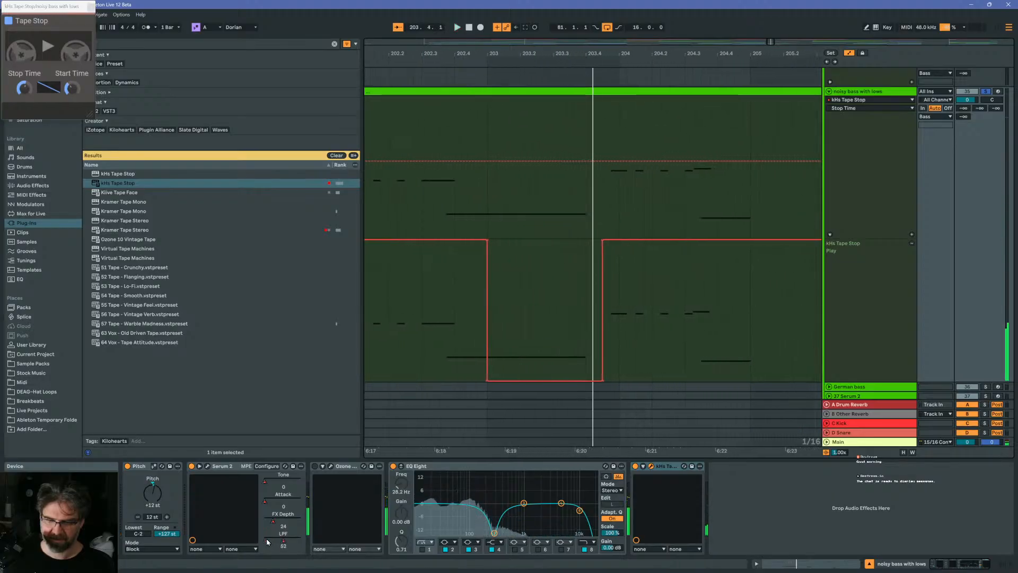
Raise the Serum 2 LPF automation to 100 from bar 203 to 203.4 and audition it with the tape stop
left_click(283, 542)
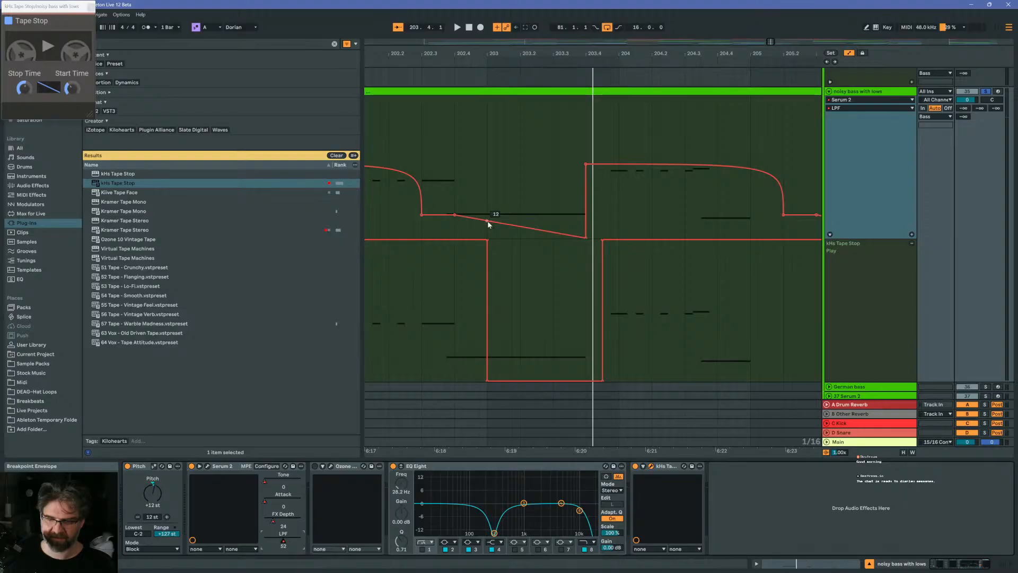
left_click_drag(488, 221, 488, 100)
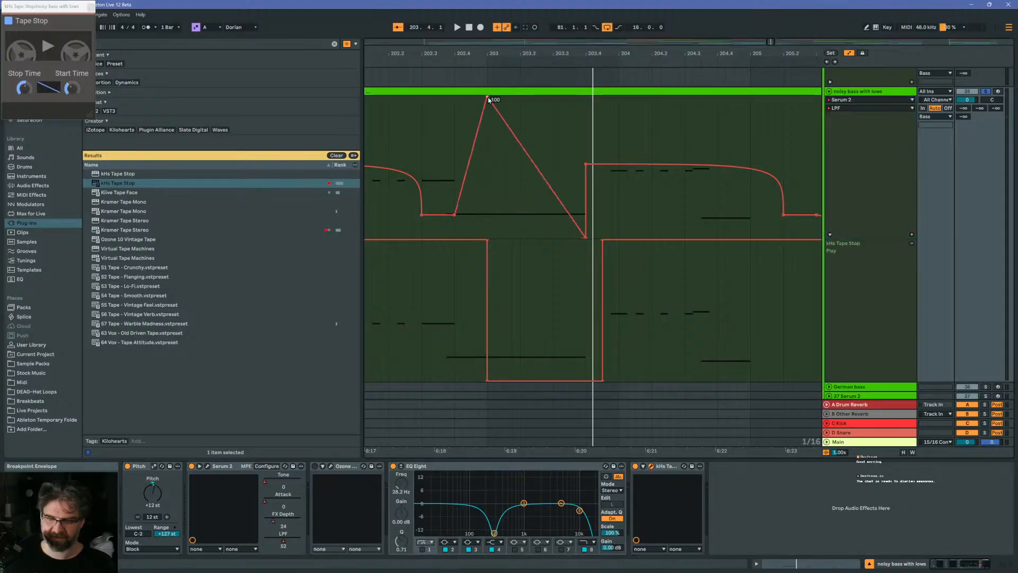
key("space")
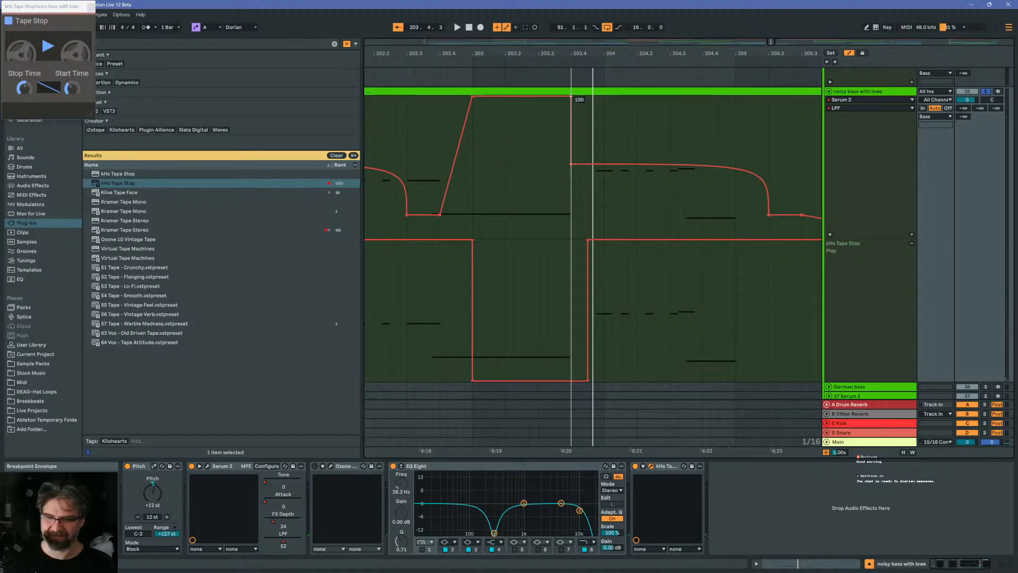
Unsolo the track, redraw Tape Stop's Play automation as off from 203.2 to 203.4, and audition it
left_click(987, 95)
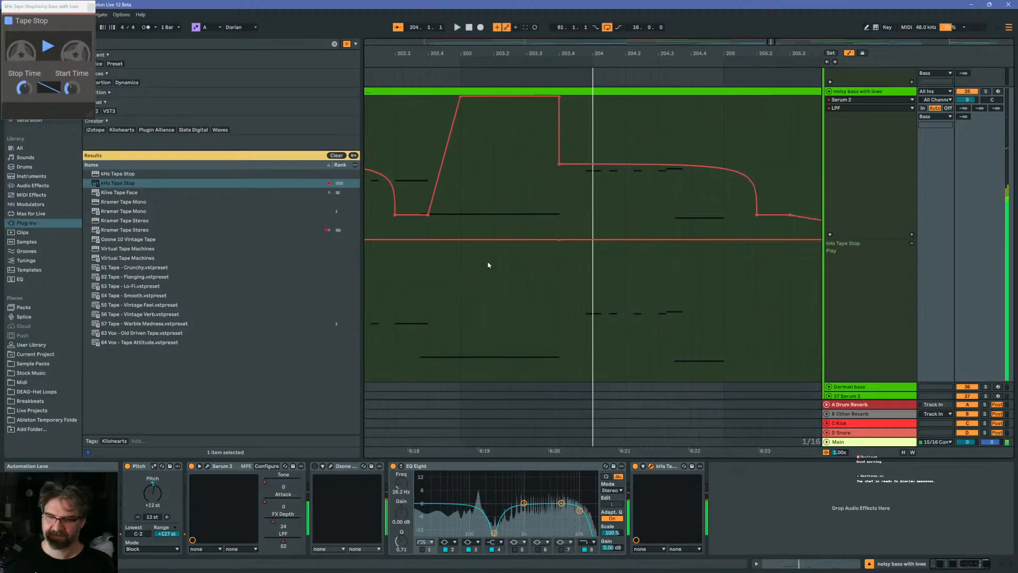
key("b")
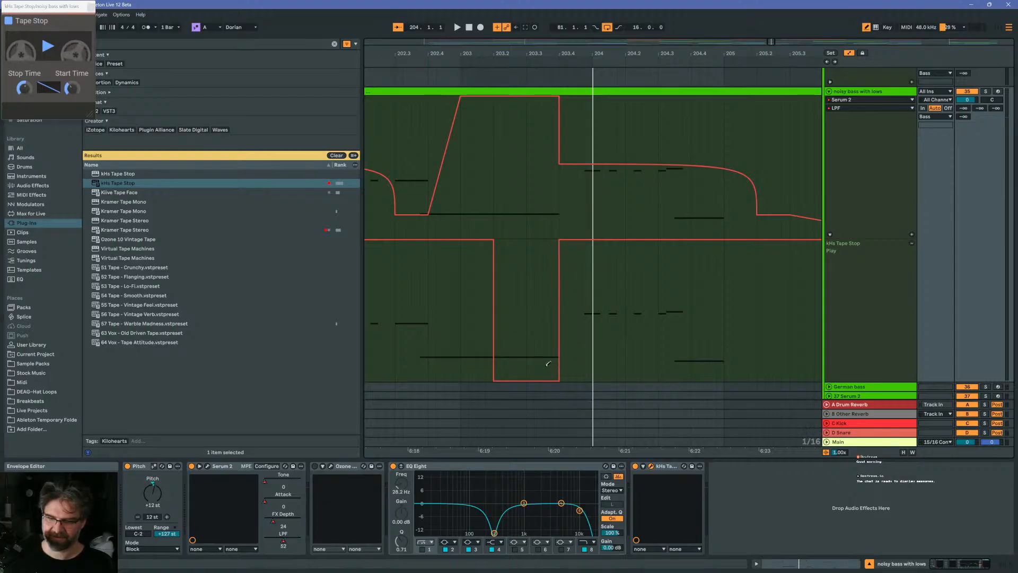
key("b")
key("space")
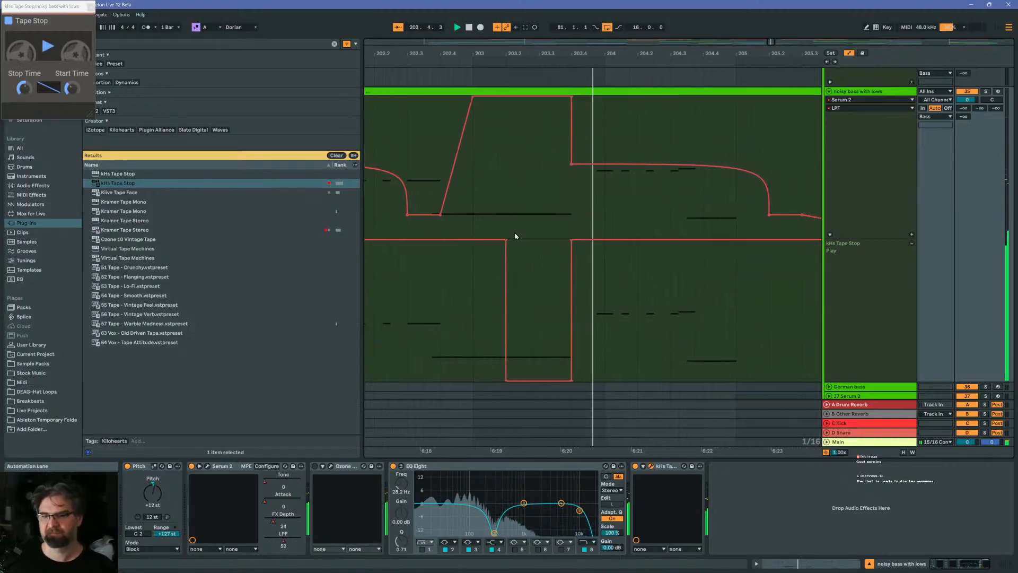
Open the clip in an enlarged note editor, shorten the low E0 note to end at 3.3, and audition it
double_click(529, 91)
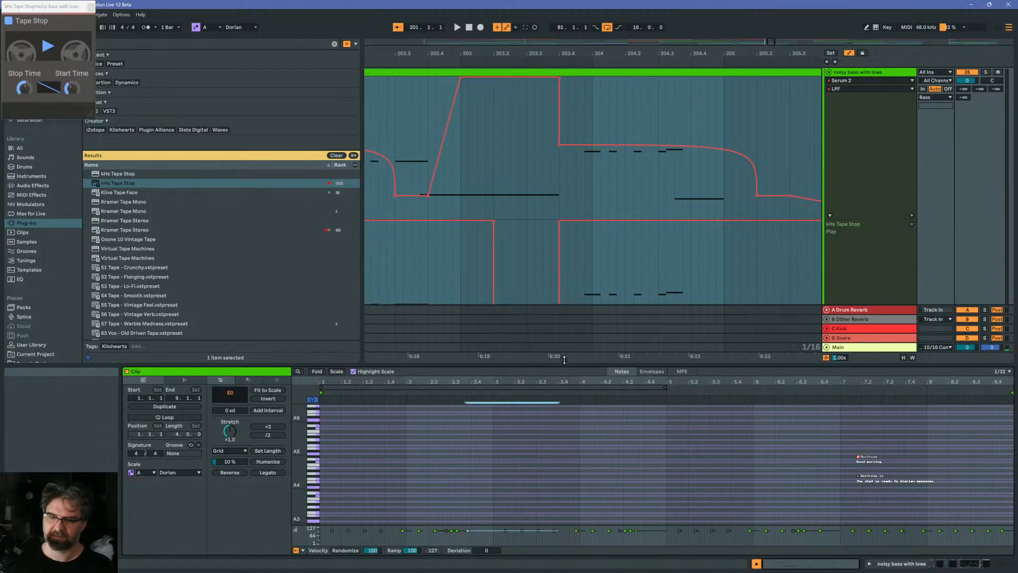
left_click_drag(564, 360, 564, 142)
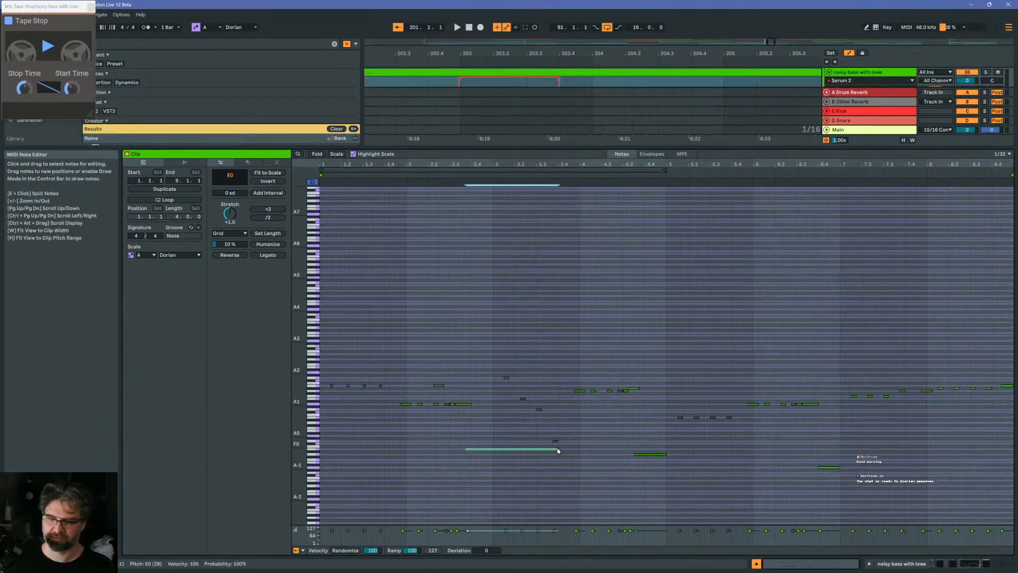
left_click_drag(558, 451, 540, 449)
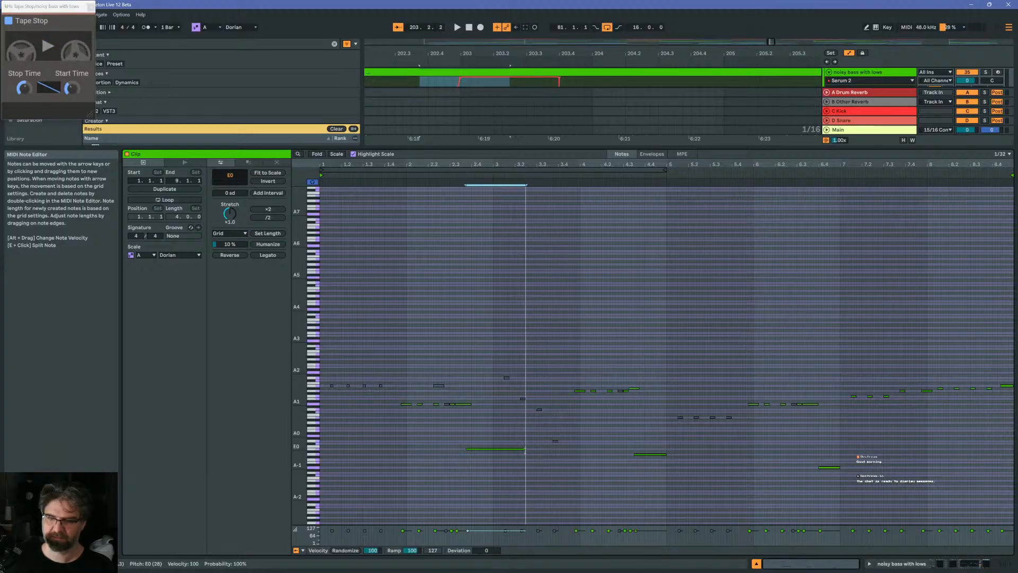
key("space")
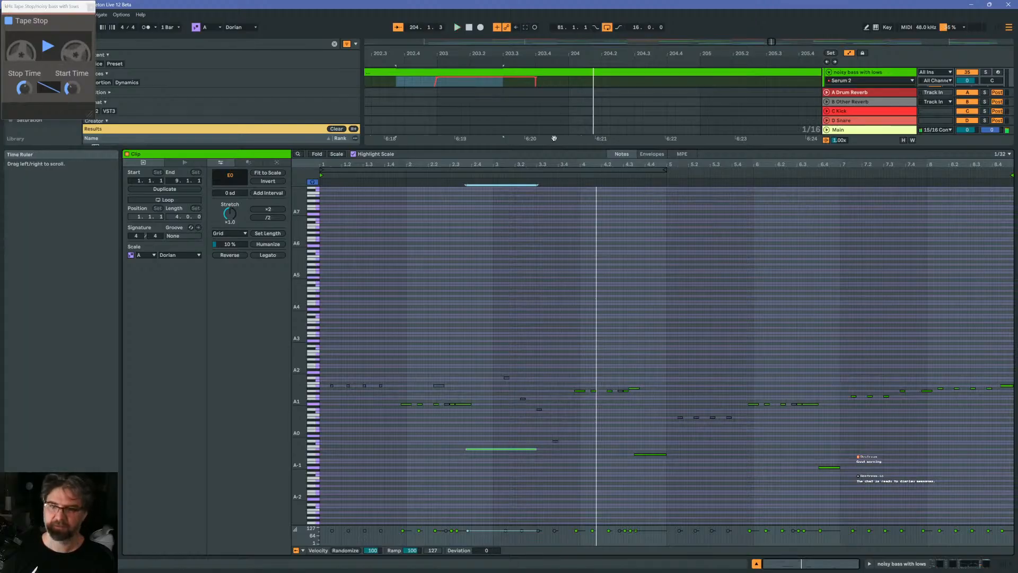
Enlarge the arrangement again, extend the low D0 note to end at 5.3, and audition it against the LPF automation
left_click_drag(562, 147, 551, 358)
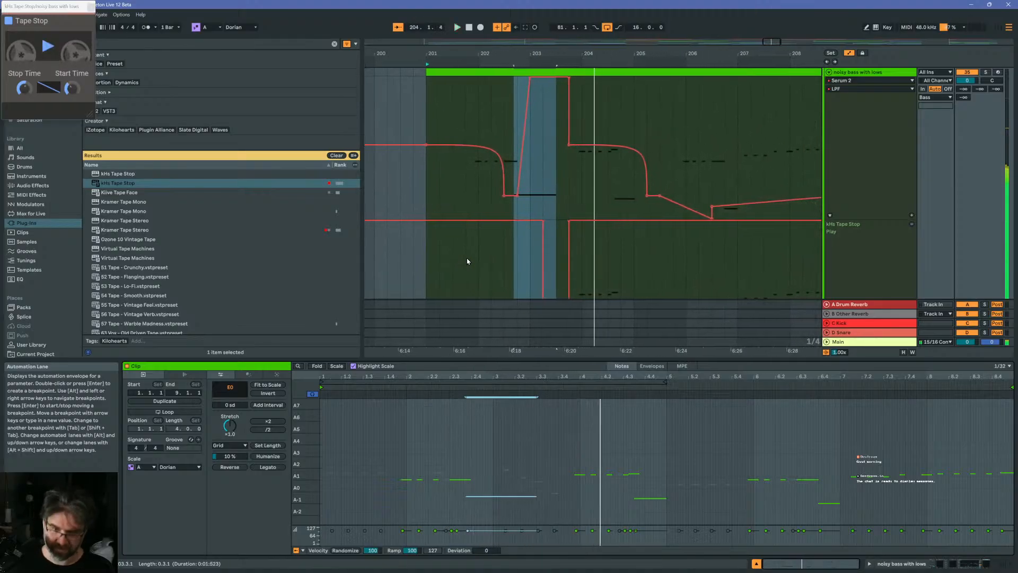
scroll(584, 250, "down", 4)
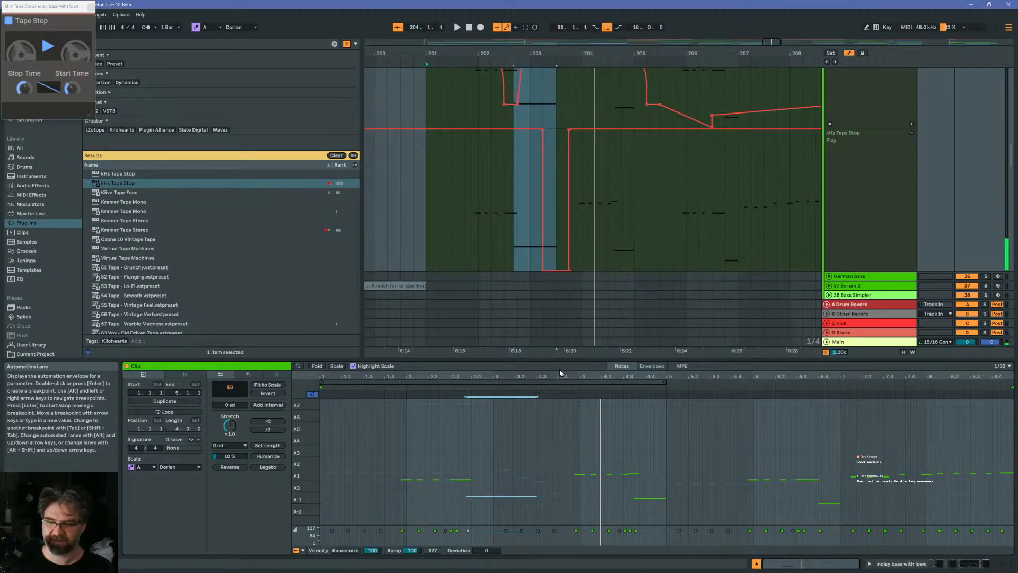
left_click(540, 499)
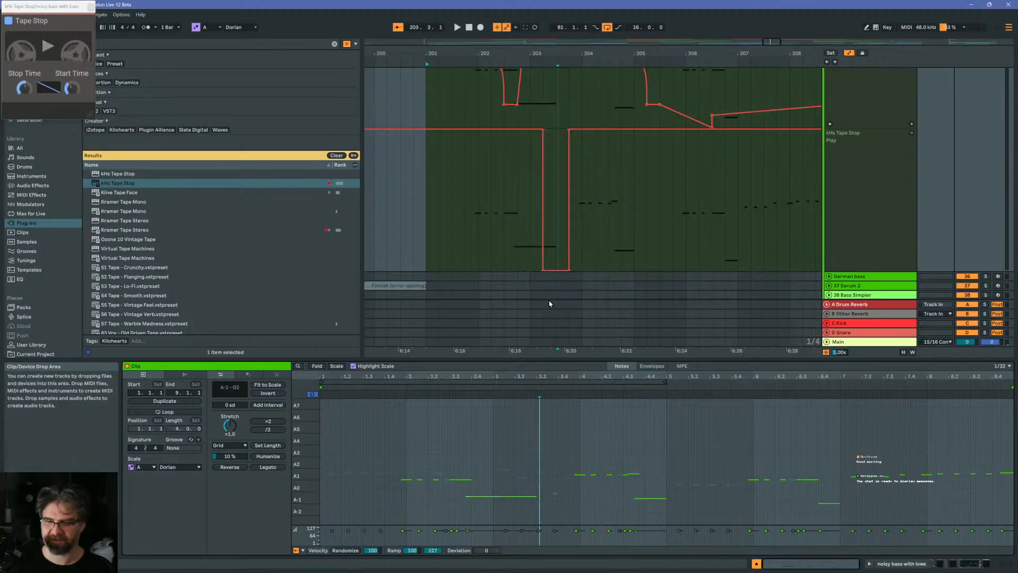
left_click(664, 498)
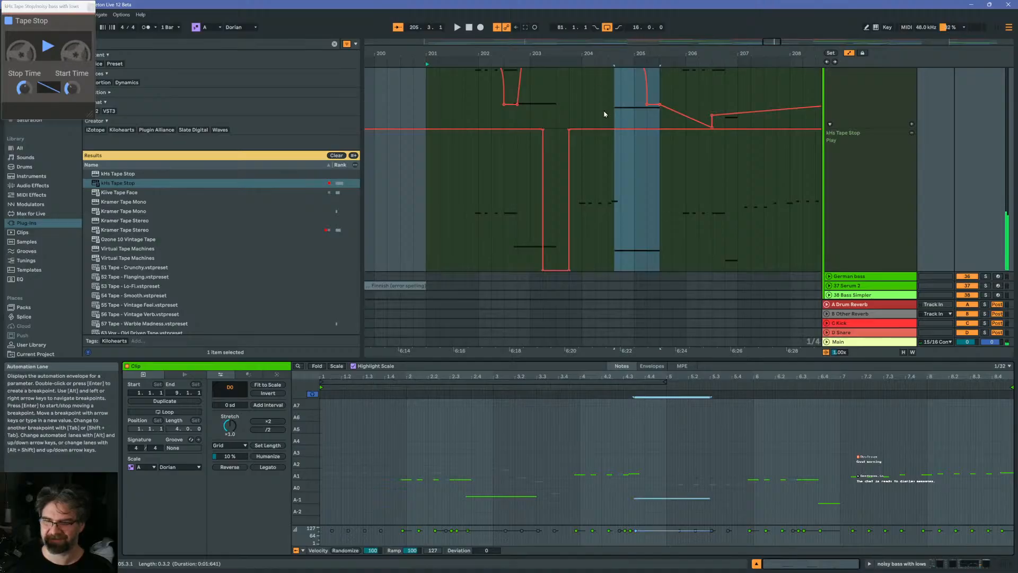
scroll(597, 182, "up", 3)
scroll(616, 185, "up", 1)
key("space")
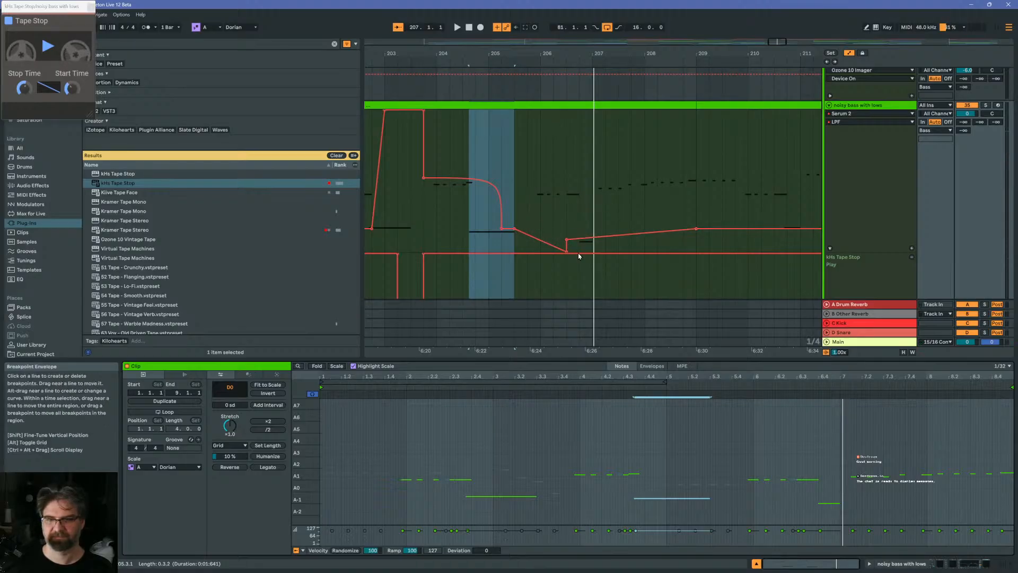
left_click_drag(507, 61, 536, 56)
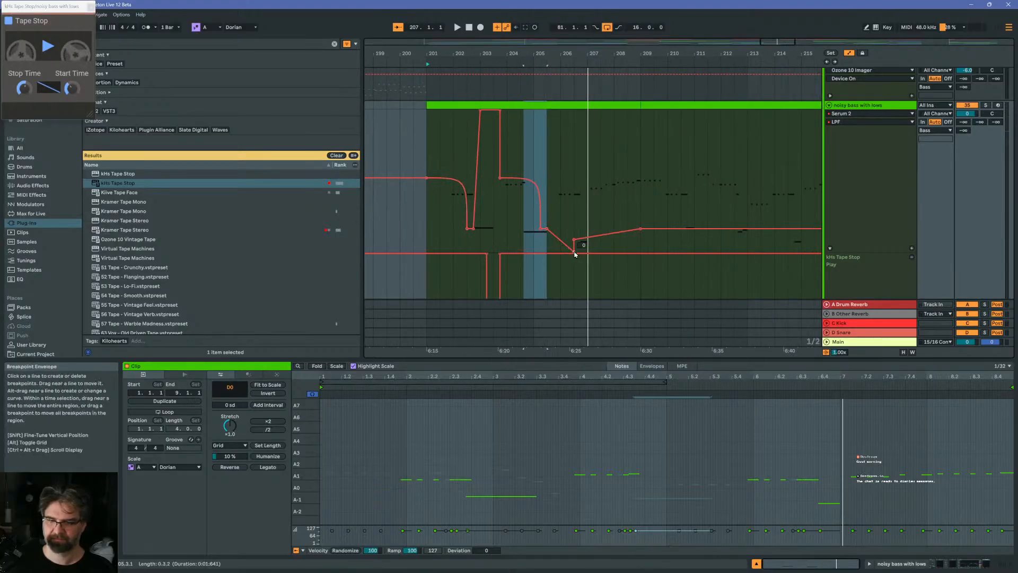
Duplicate the Serum 2 LPF automation of bars 201 to 204 onto bars 204 to 207 and audition it
key("space")
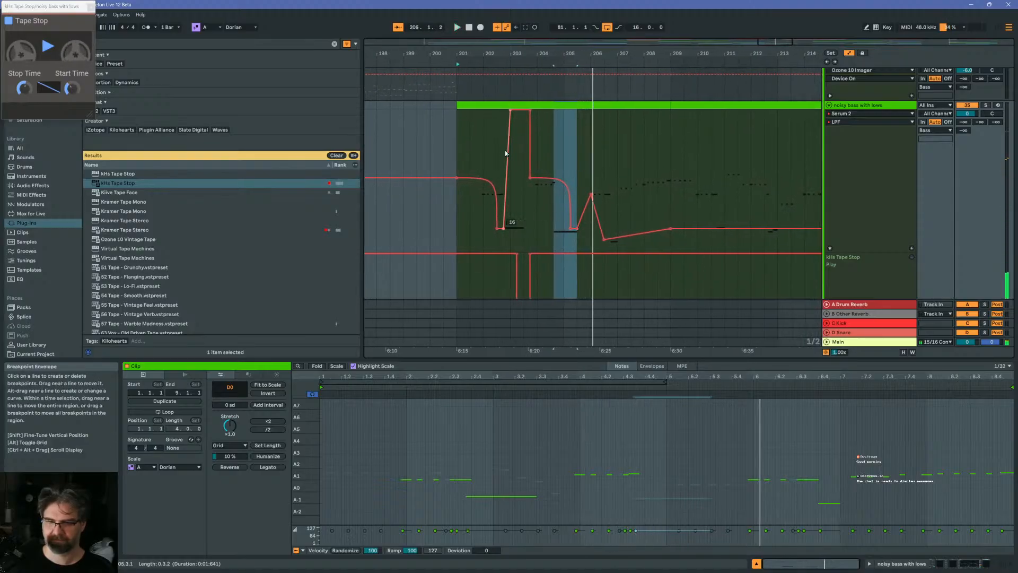
left_click_drag(457, 146, 536, 151)
key("ctrl+d")
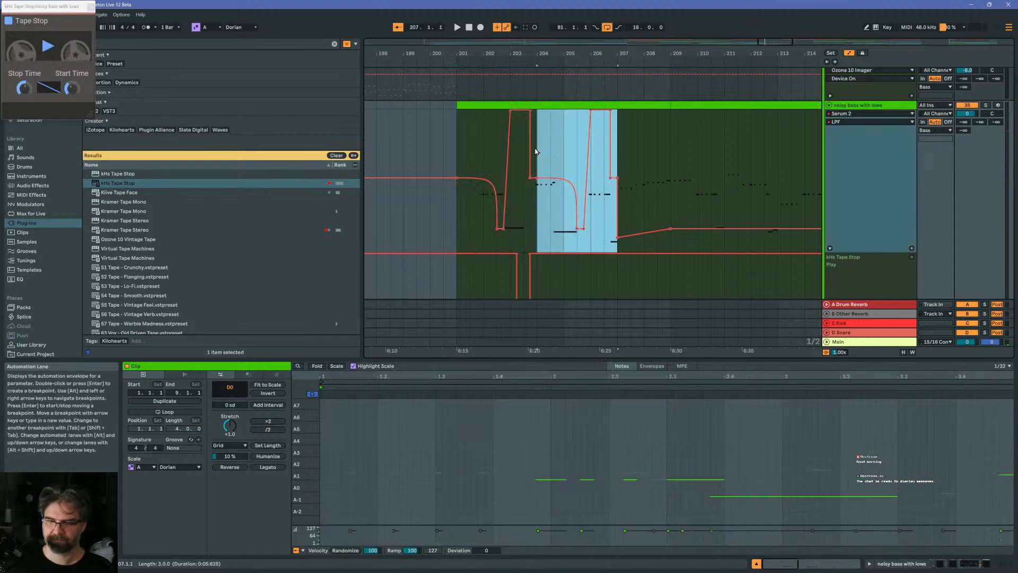
key("space")
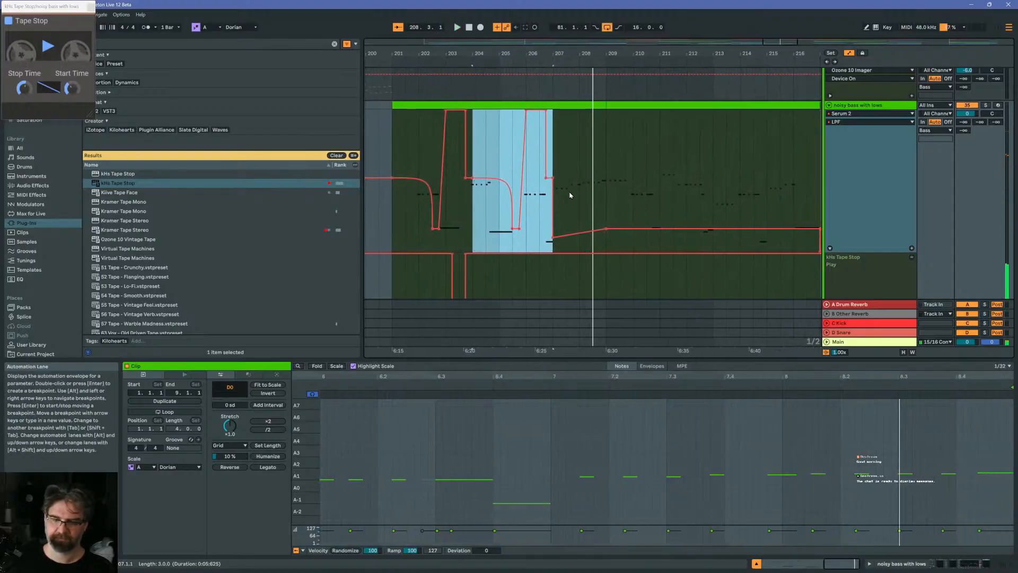
Extend the low A-1 note before bar 7 of the clip to end at about 7.3 and audition it
left_click(558, 152)
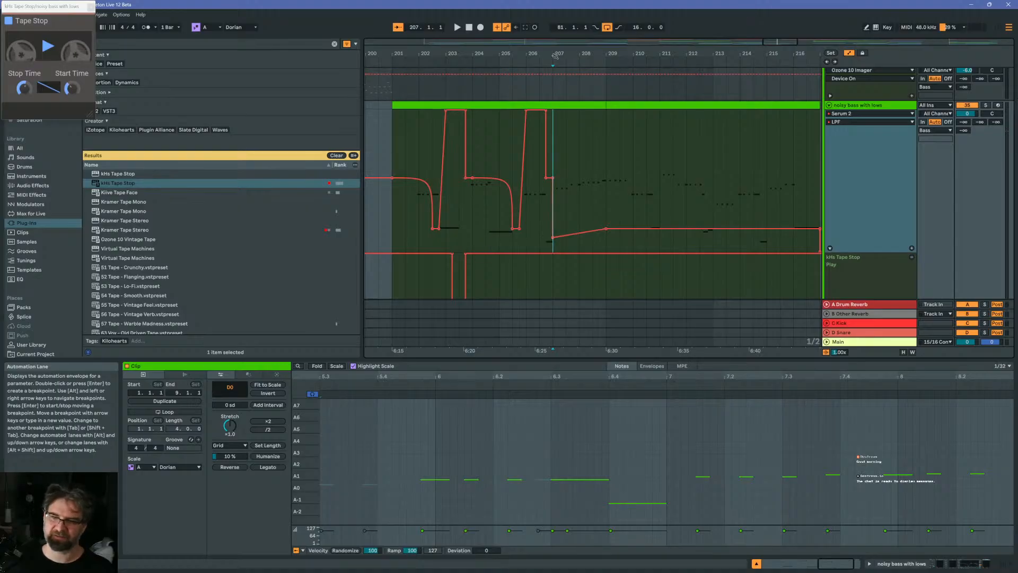
left_click_drag(553, 55, 562, 53)
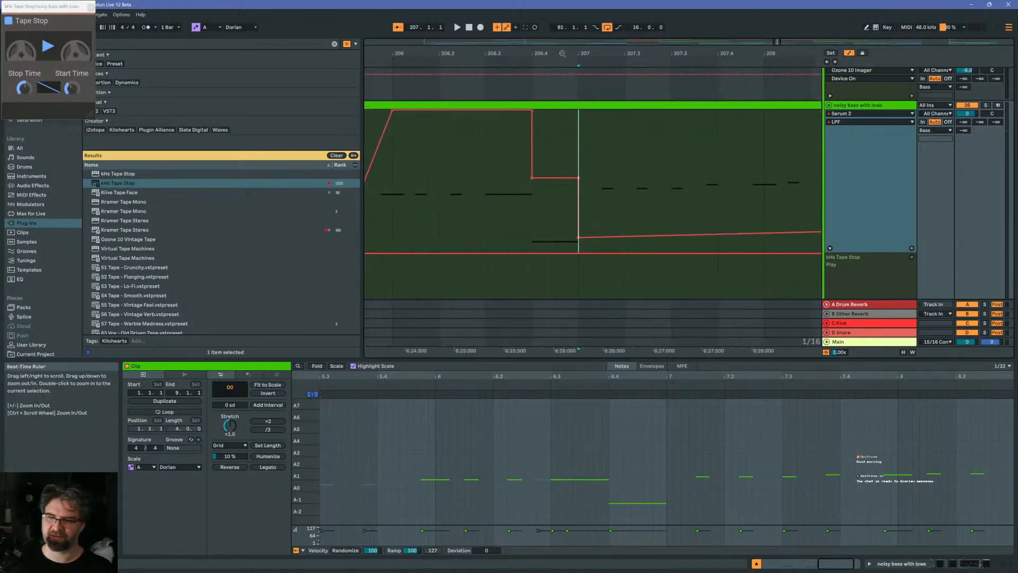
left_click(563, 125)
scroll(557, 106, "down", 1)
left_click(657, 496)
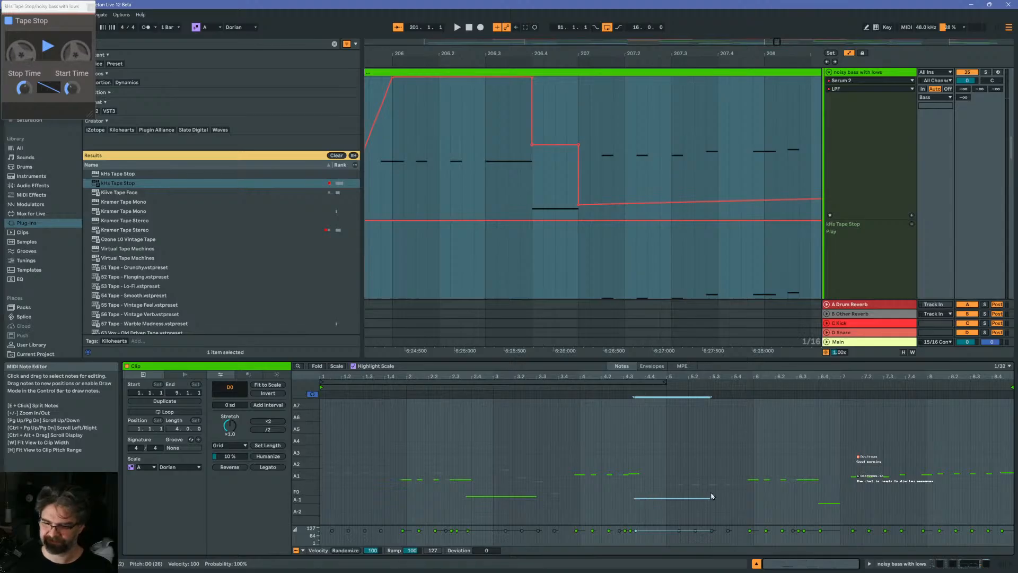
left_click(828, 502)
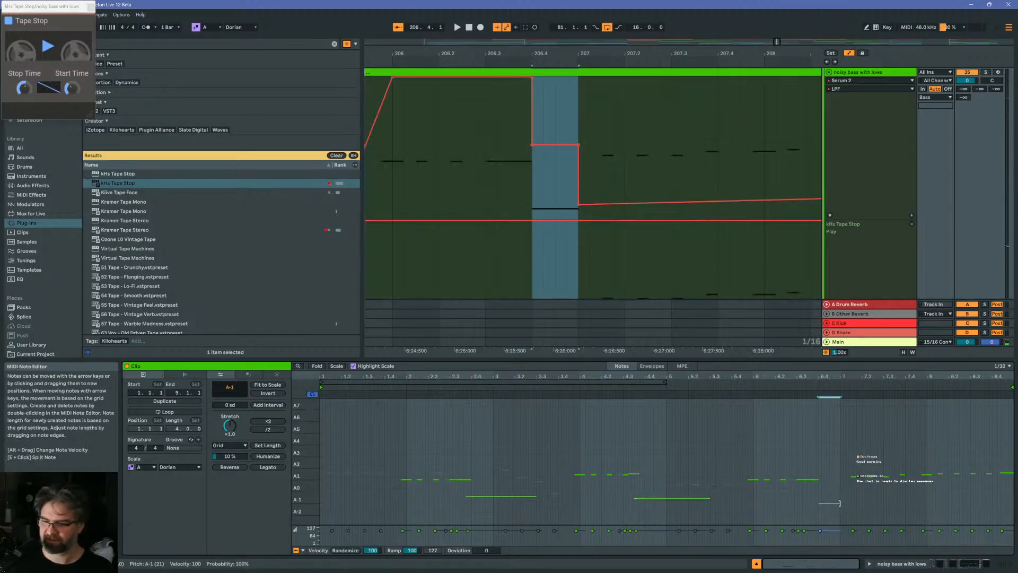
left_click_drag(840, 503, 885, 500)
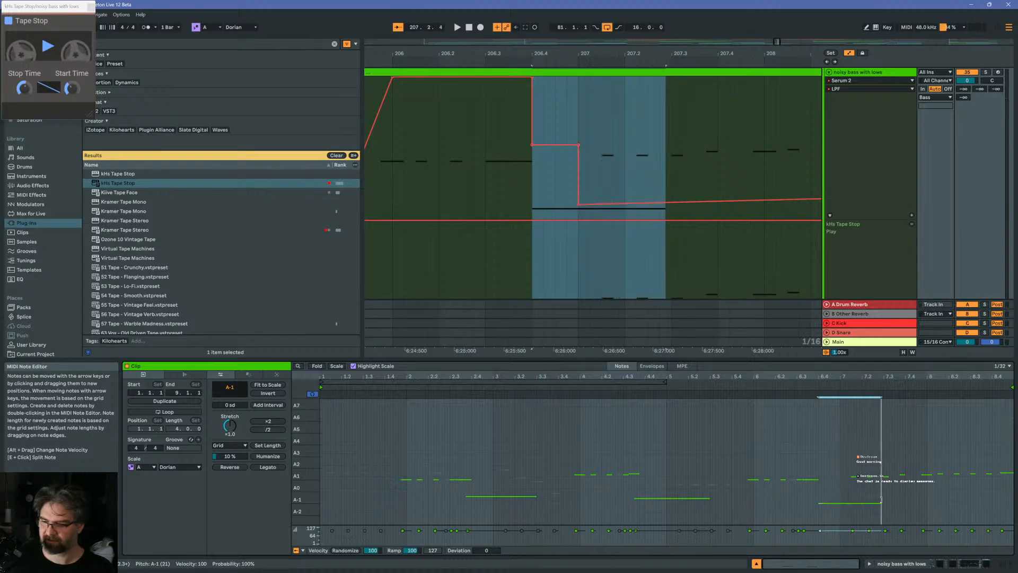
left_click_drag(676, 49, 627, 11)
key("space")
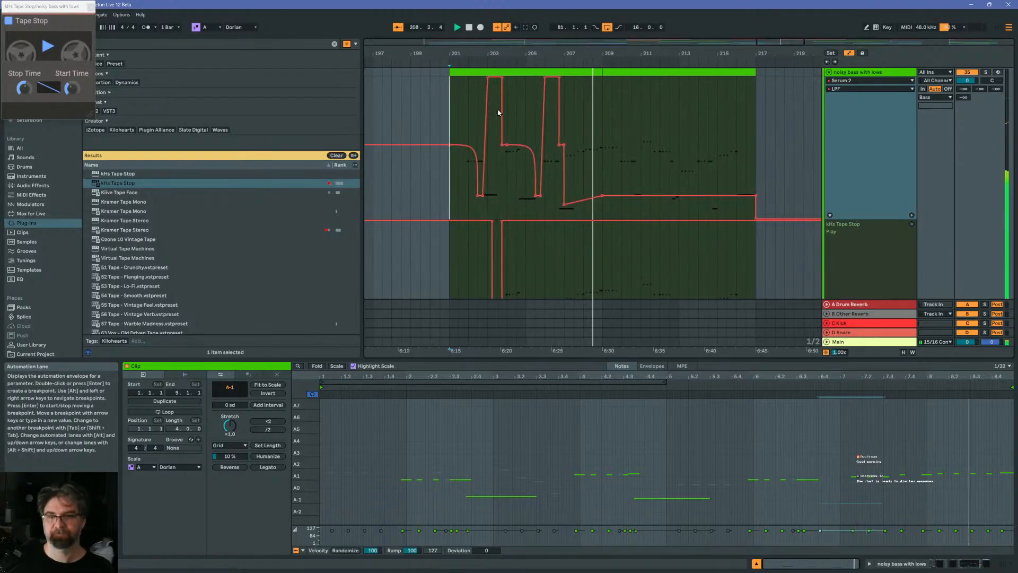
Deactivate the C2 notes that overlap the end of the low A-1 note just after bar 7
left_click(571, 72)
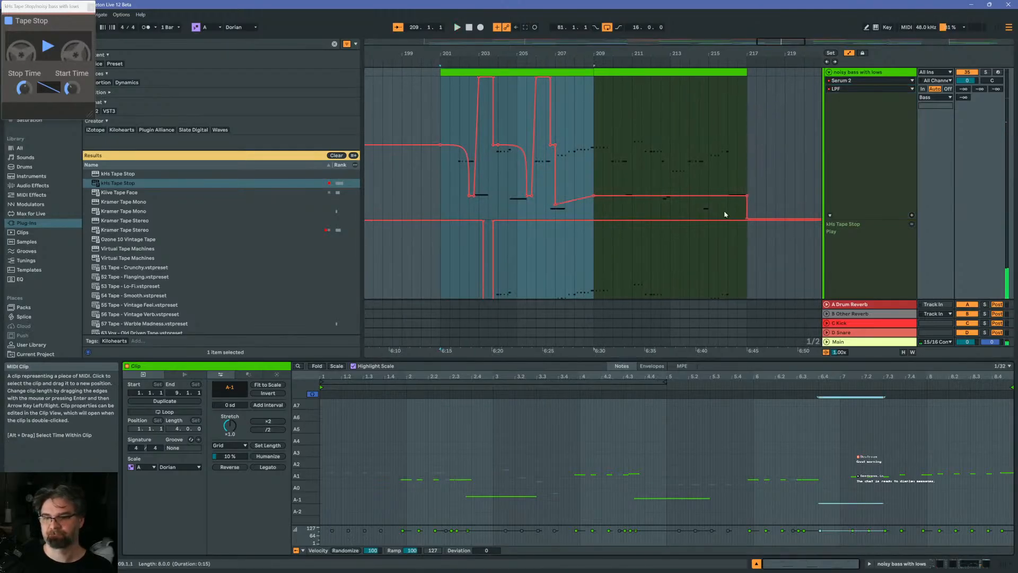
left_click(857, 457)
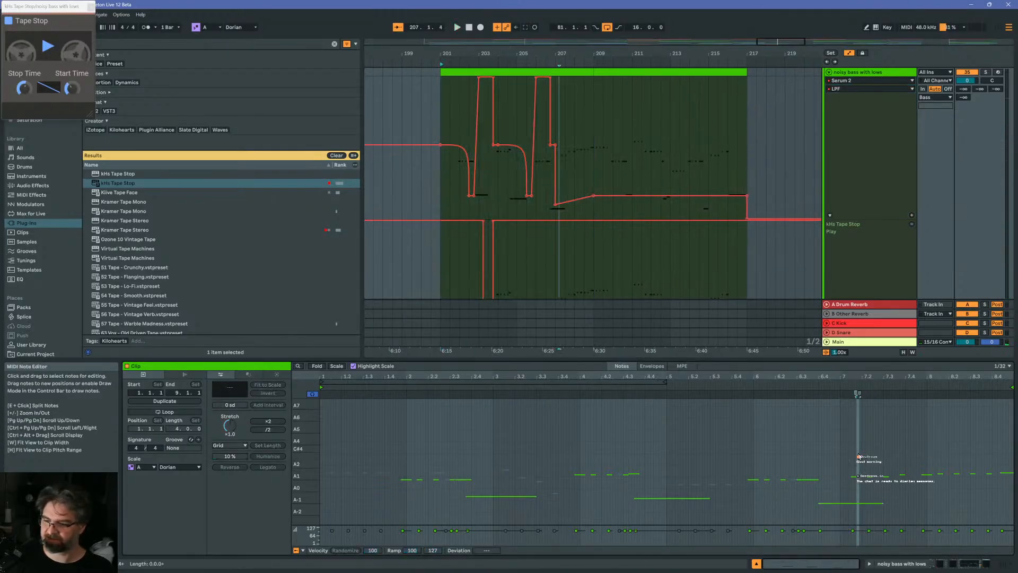
left_click_drag(859, 456, 882, 485)
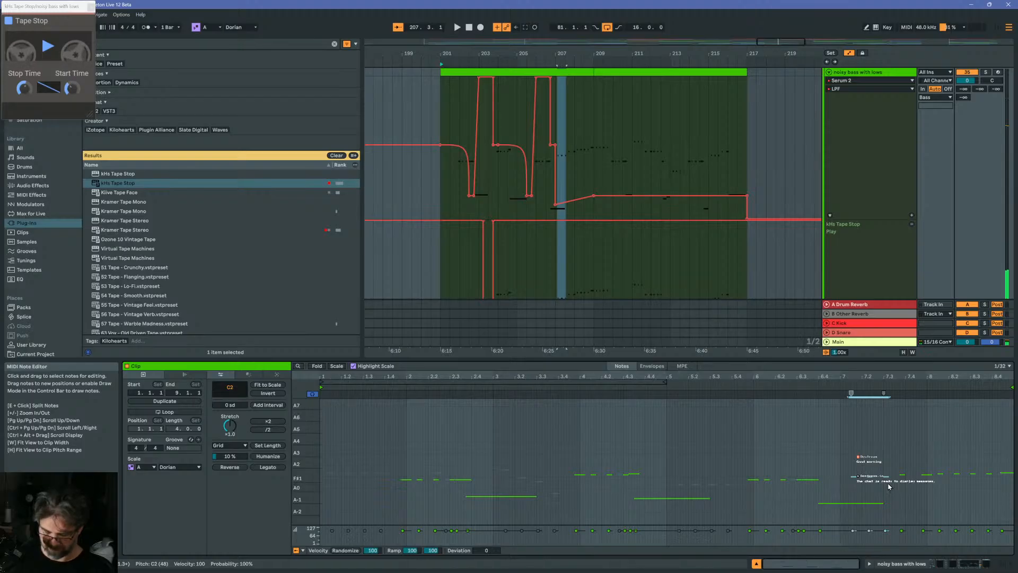
left_click_drag(880, 472, 852, 481)
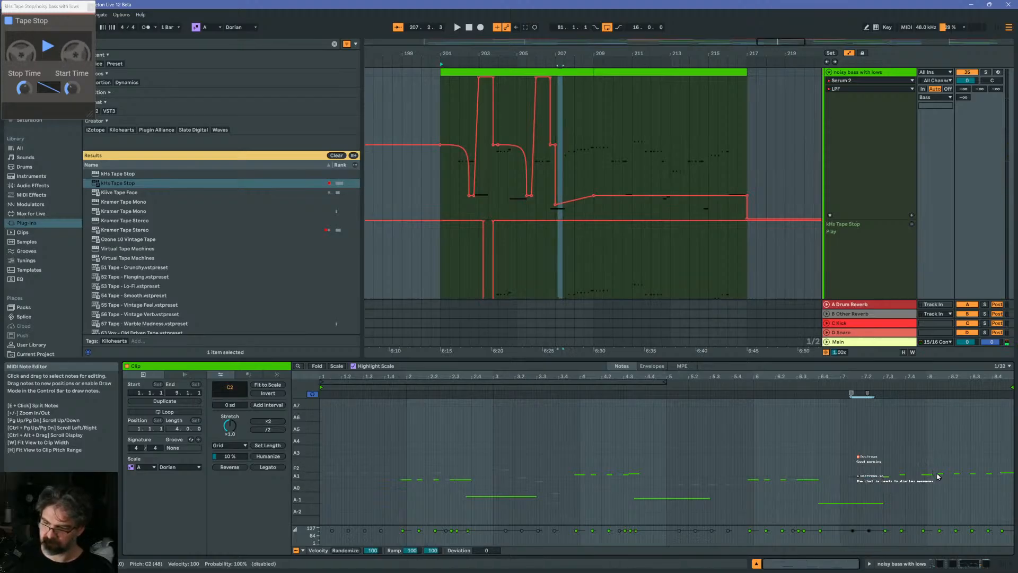
left_click(873, 500)
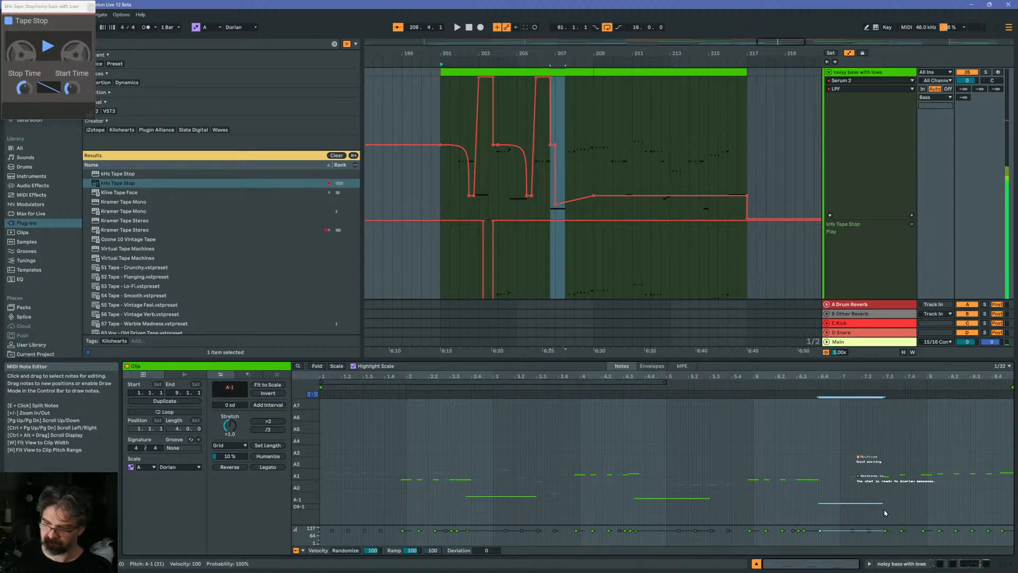
Add a low D#0 note at 8.1.3 and lengthen it to the clip's 9.1 position
left_click(928, 474)
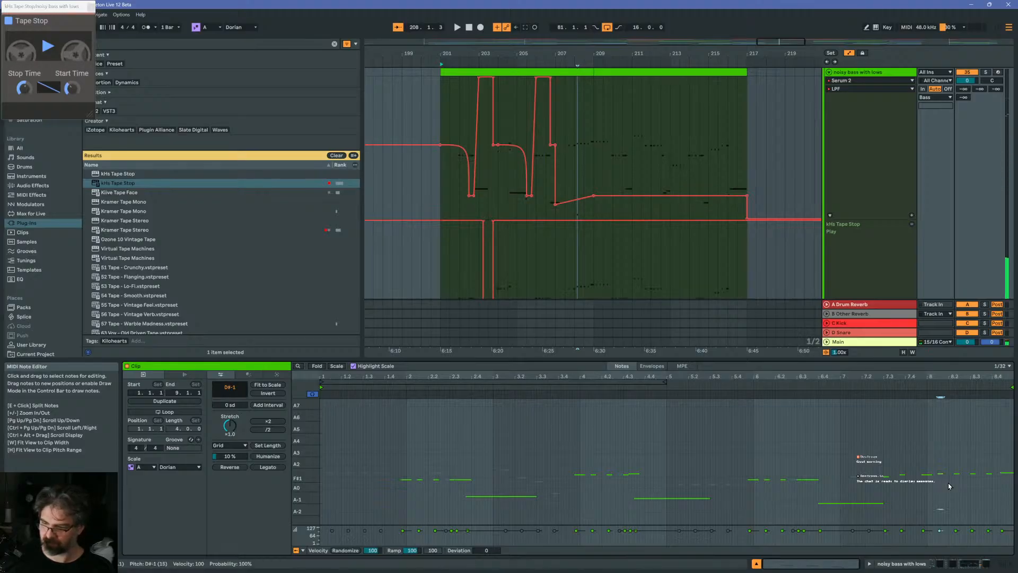
key("shift+Right")
key("shift+Right")
key("shift+Right")
key("shift+Right")
key("shift+Right")
key("shift+Right")
key("shift+Right")
key("shift+Right")
key("shift+Right")
key("shift+Right")
key("shift+Right")
key("shift+Right")
key("shift+Right")
key("shift+Right")
key("shift+Right")
key("shift+Right")
key("shift+Right")
key("shift+Right")
key("shift+Right")
key("shift+Right")
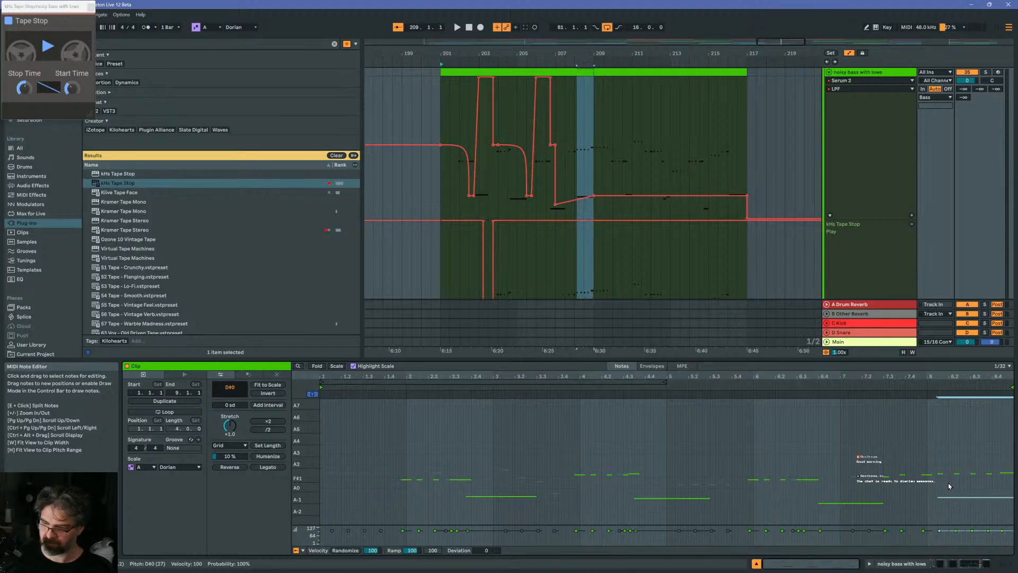
Deactivate the D#2 to E2 notes above the long low D#0 note and audition the phrase
left_click_drag(948, 484, 1016, 457)
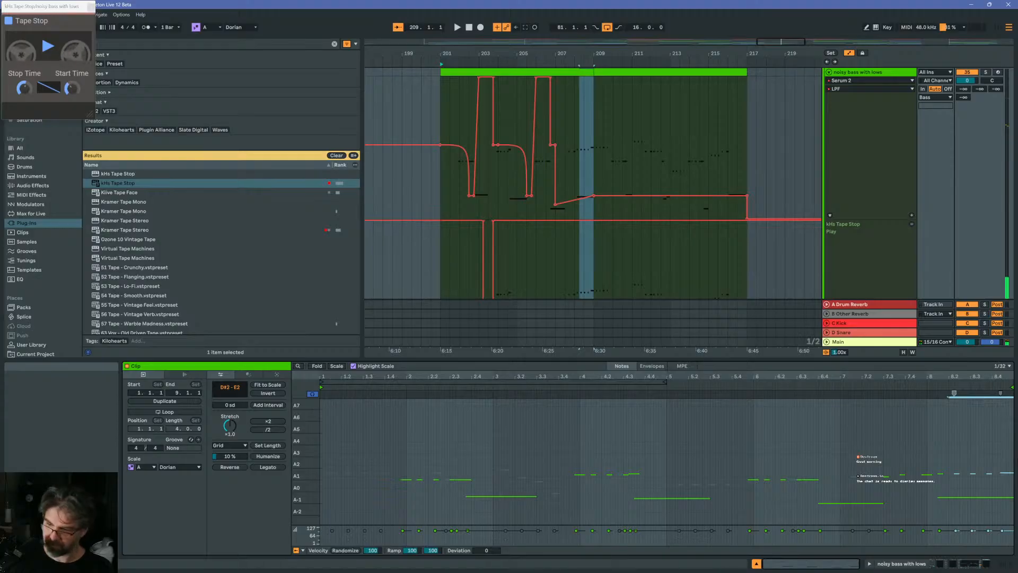
left_click(1008, 472)
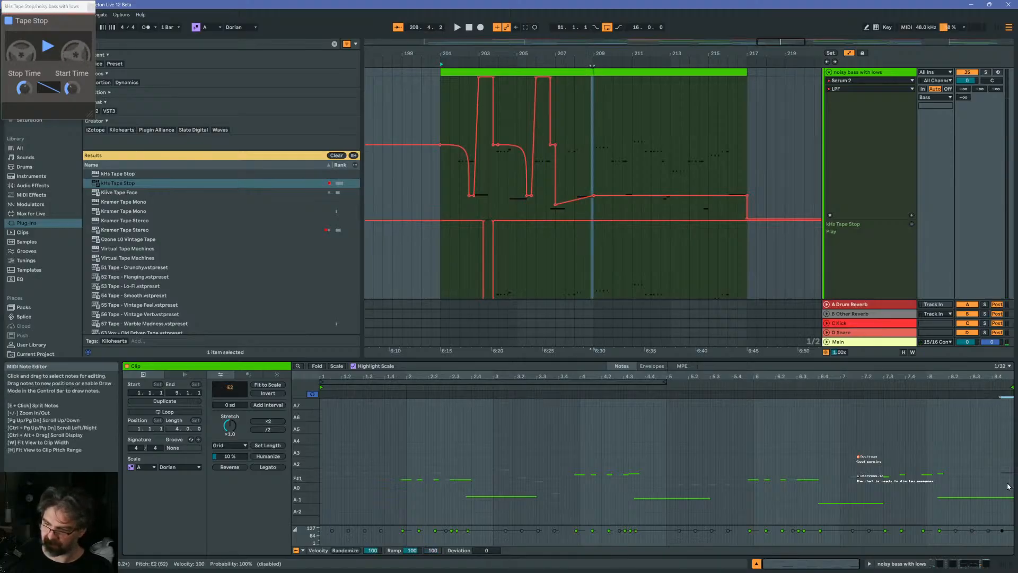
key("space")
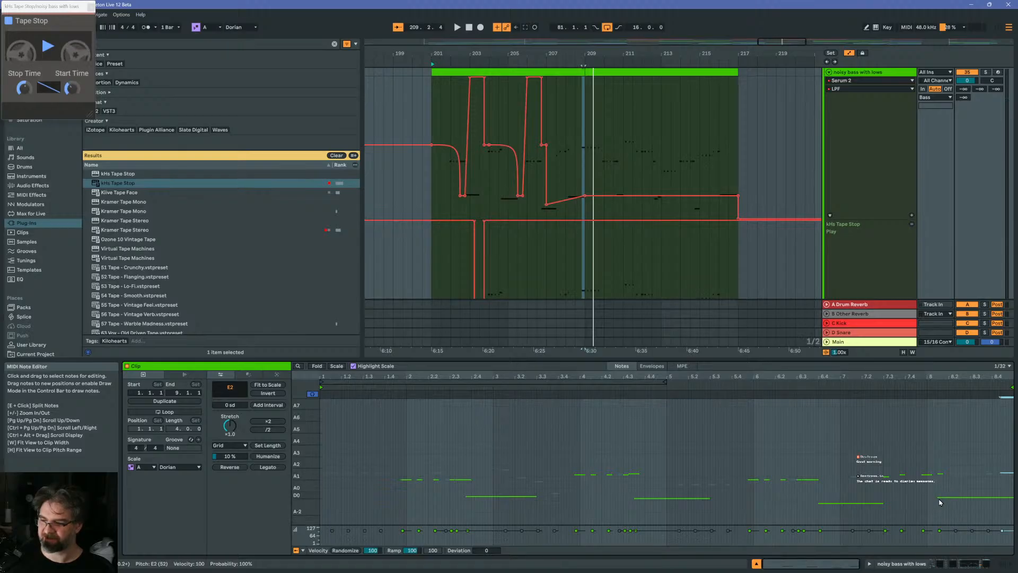
Move the start of the low D#0 note to about 8.4.1, reactivate the notes before it, and audition the clip
left_click(963, 498)
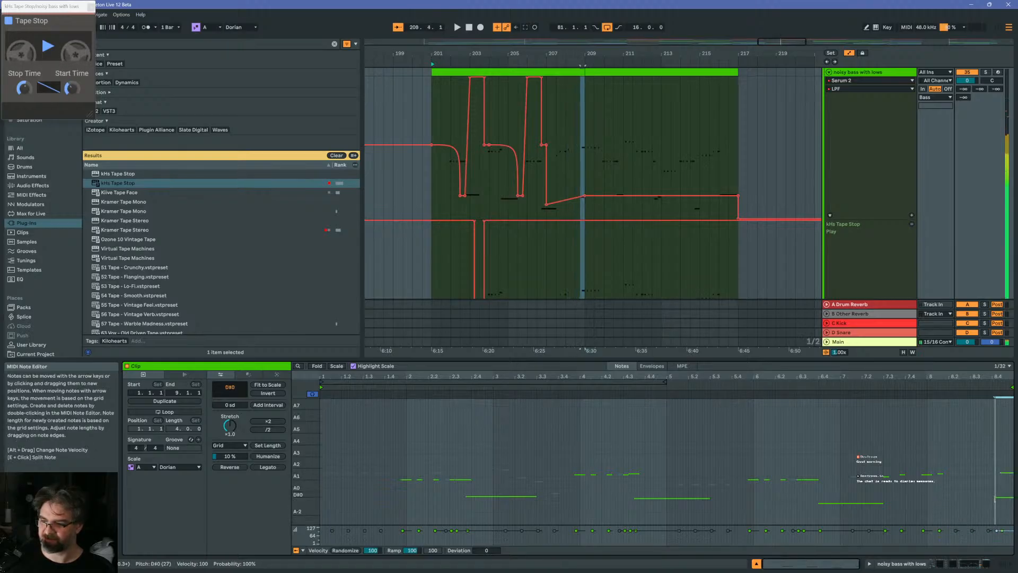
left_click_drag(989, 483, 922, 469)
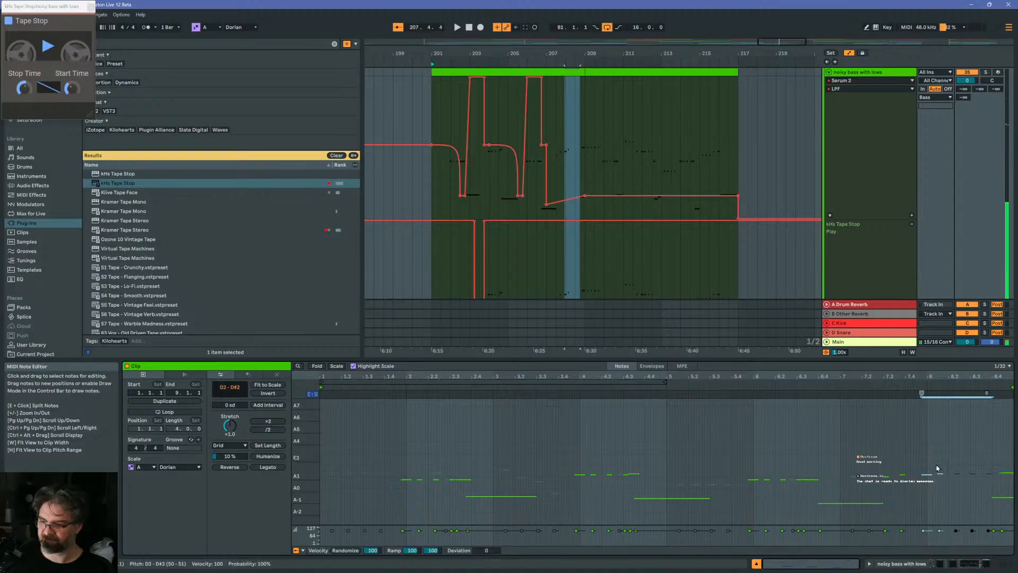
left_click(928, 513)
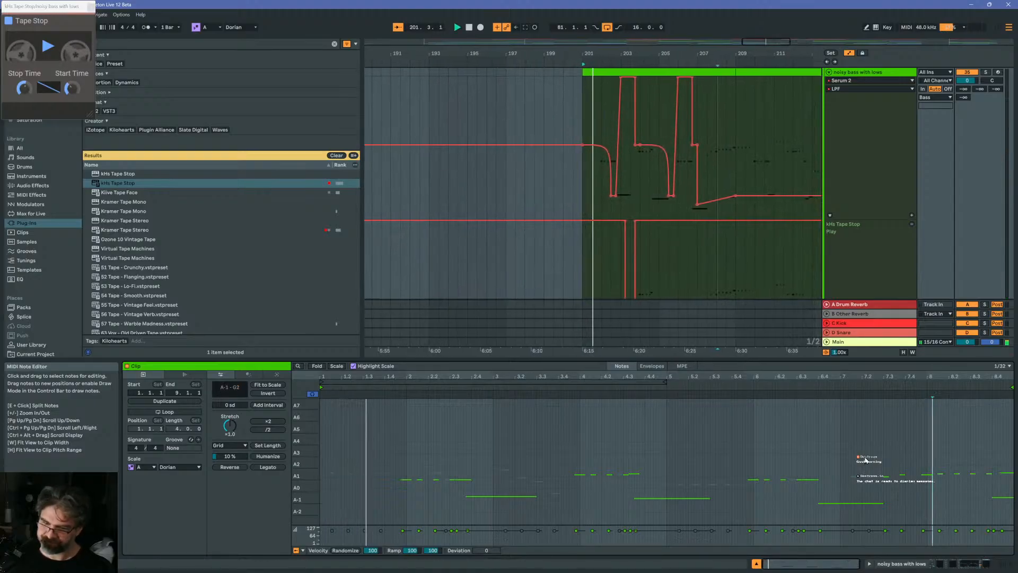
Shorten the low D0 note to end at about 5.2.2, reactivate the E1 notes after it, and audition it
left_click(883, 503)
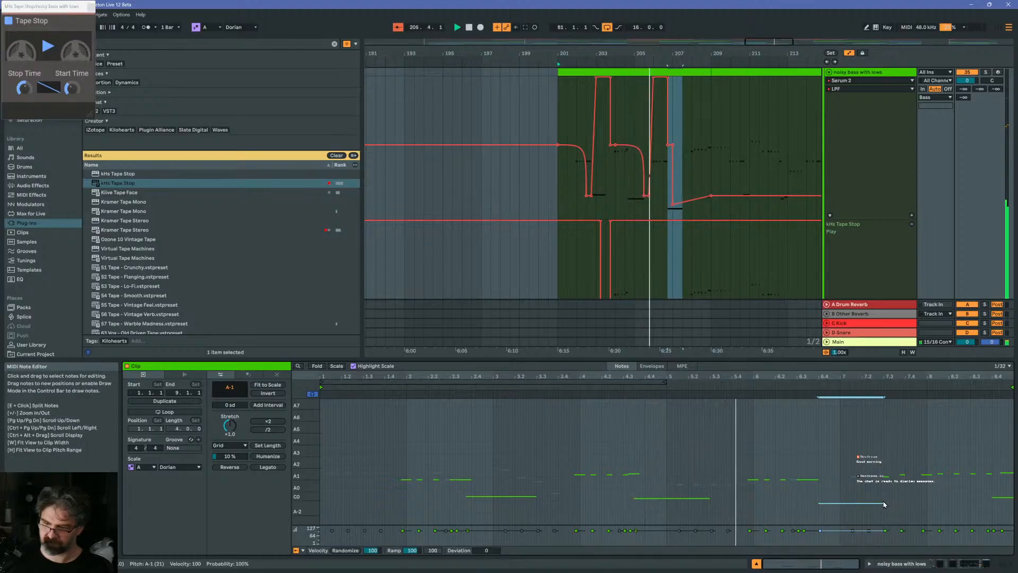
left_click(709, 497)
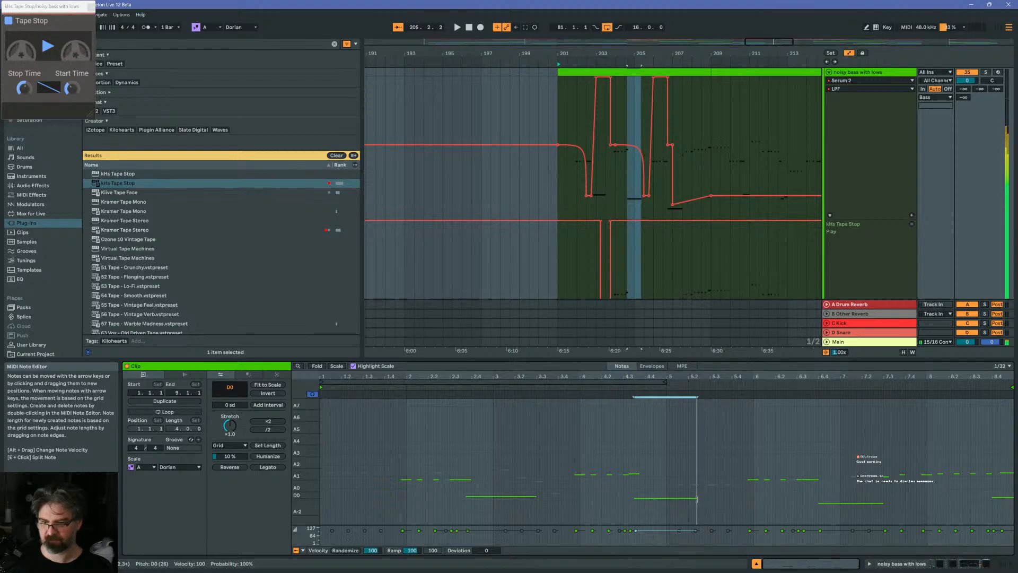
left_click(712, 499)
key("space")
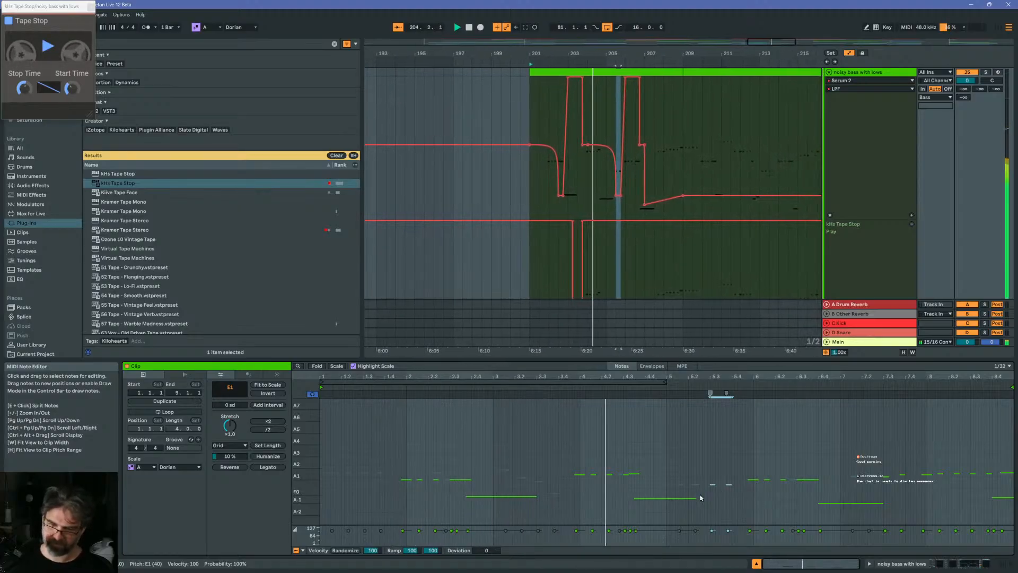
Shorten the low E0 note to end at about 3.2.4 and audition it with the tape stop
key("space")
left_click_drag(537, 496, 531, 496)
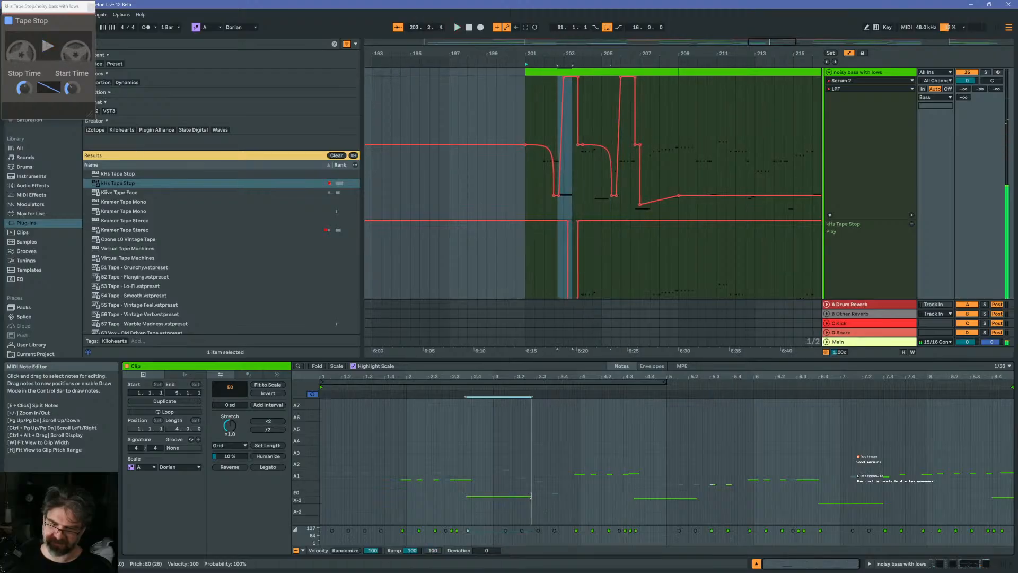
key("space")
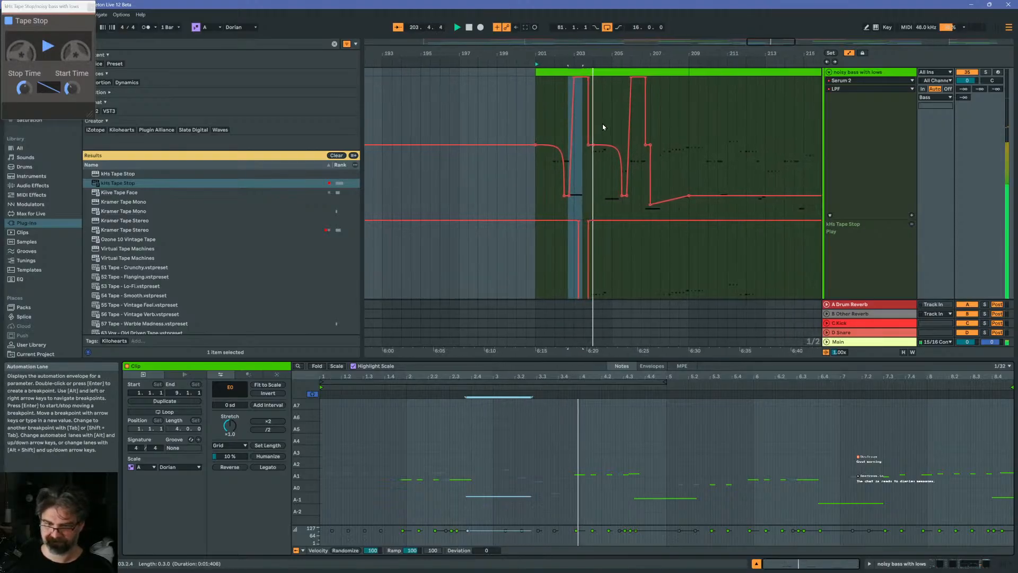
Draw Tape Stop's Play automation off one 1/32 step earlier, just before 203.2, and audition it
key("space")
left_click_drag(590, 54, 590, 143)
scroll(559, 246, "down", 1)
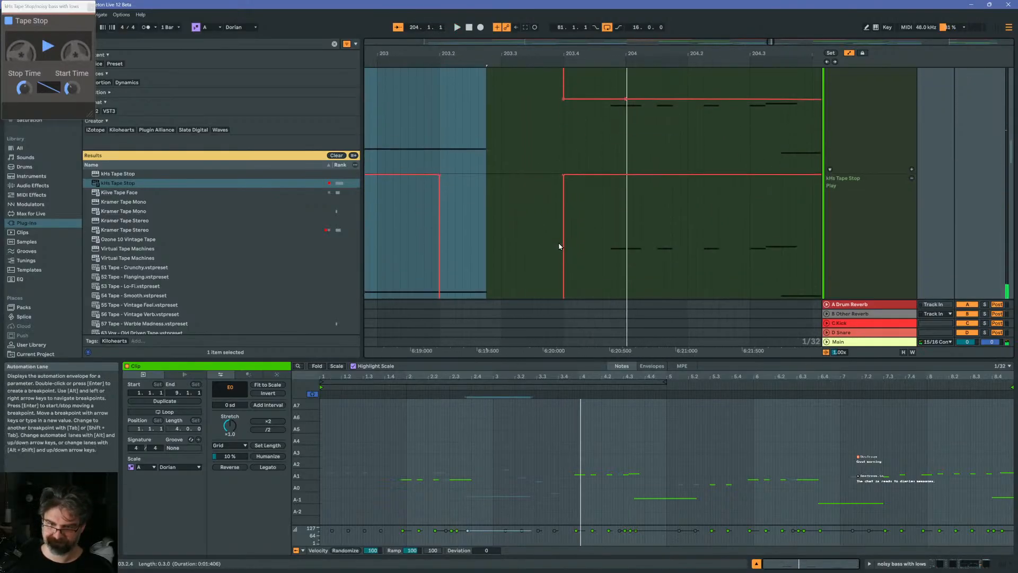
scroll(559, 245, "down", 2)
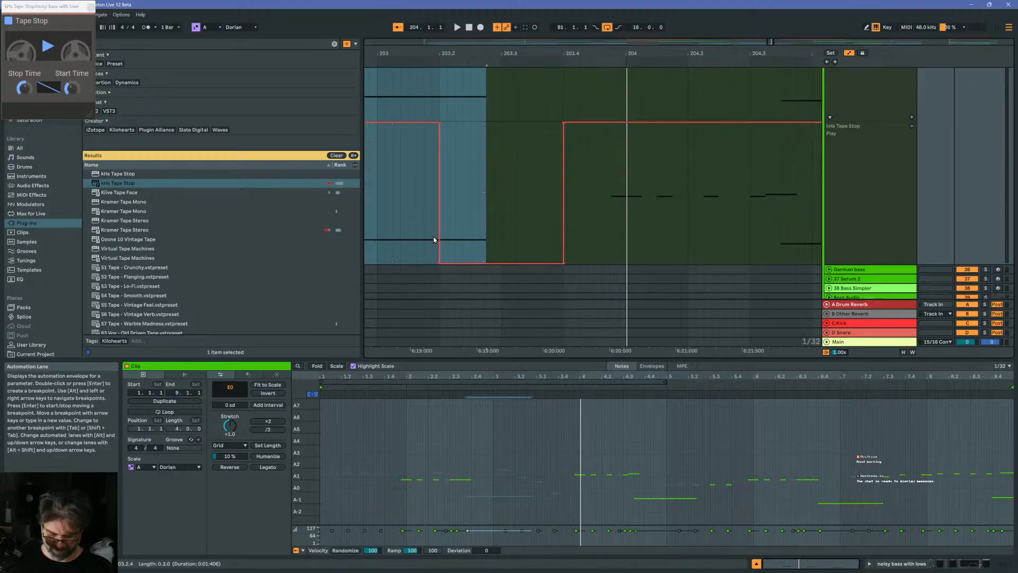
key("b")
left_click(436, 259)
key("b")
key("space")
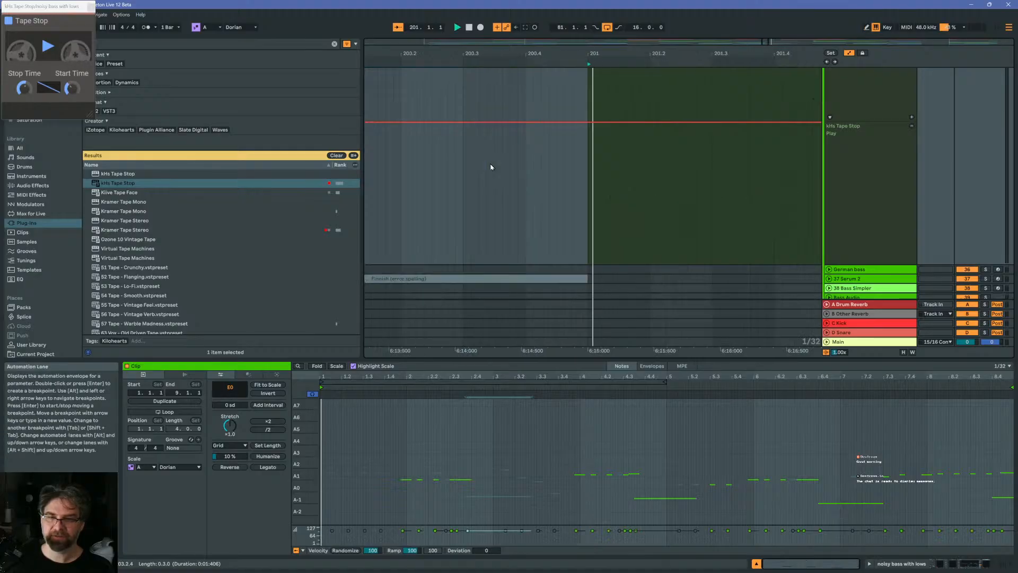
mouse_move(683, 51)
left_mouse_down()
mouse_move(653, 21)
mouse_move(517, 4)
left_mouse_up()
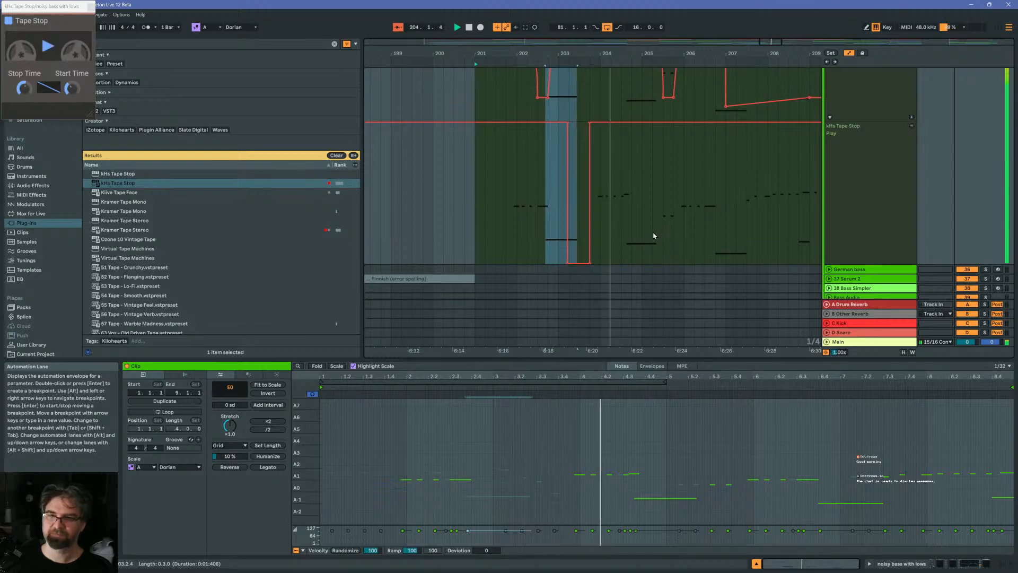
scroll(654, 234, "up", 2)
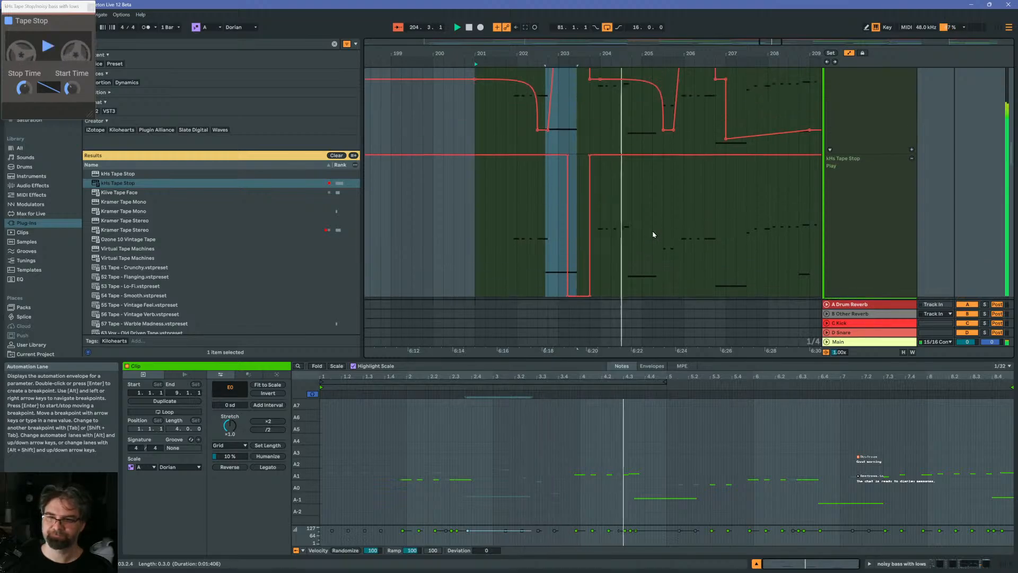
Duplicate Tape Stop's Play automation from bars 202–204 onto 204–206 and audition the repeat
left_click(600, 196)
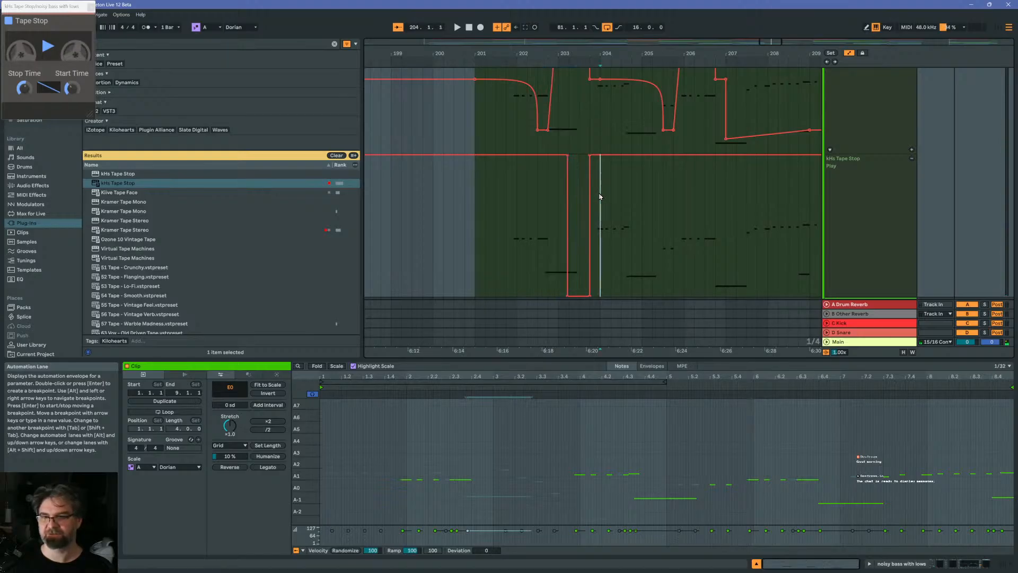
left_click_drag(599, 197, 518, 189)
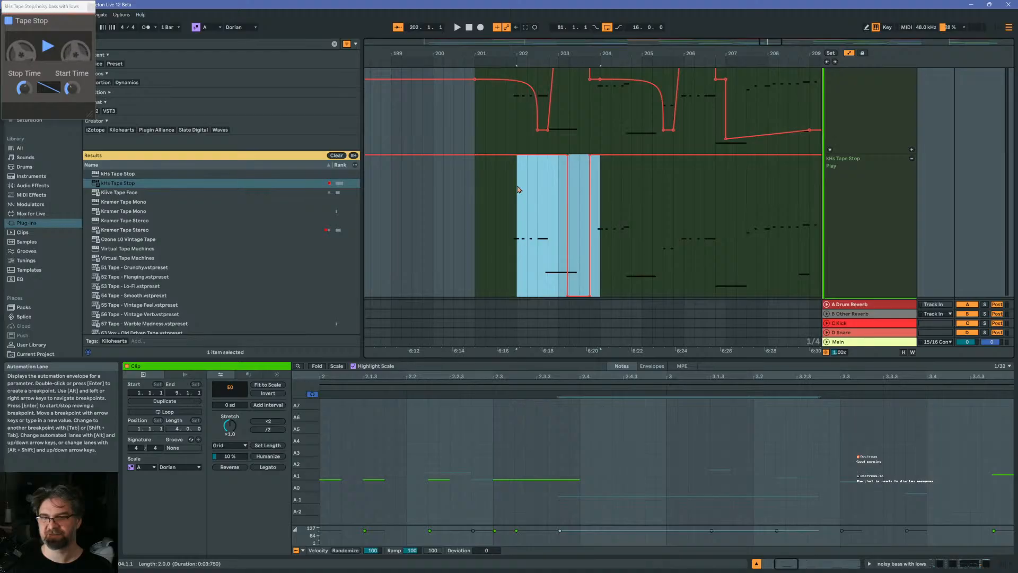
left_click_drag(518, 190, 589, 184)
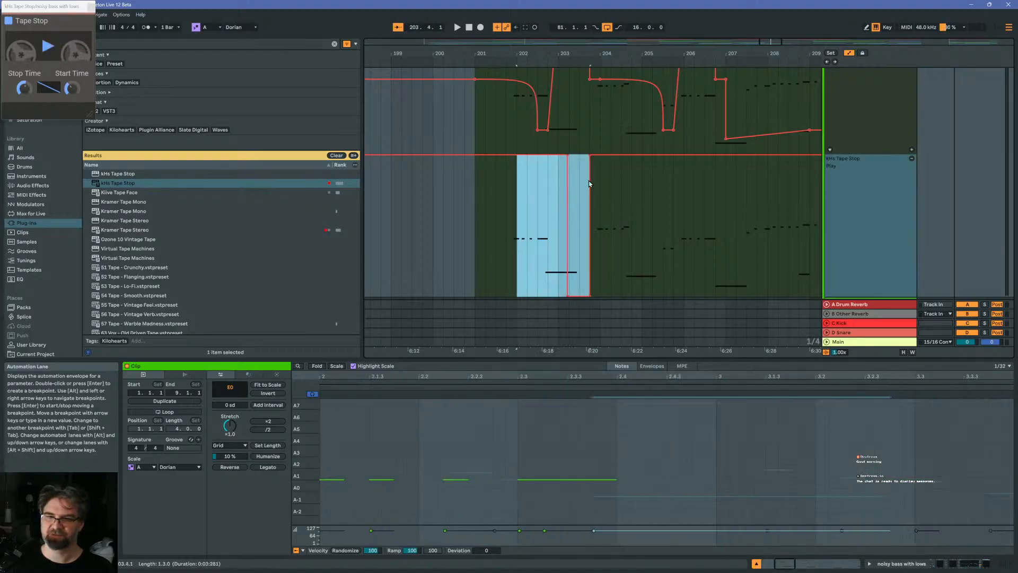
key("ctrl+d")
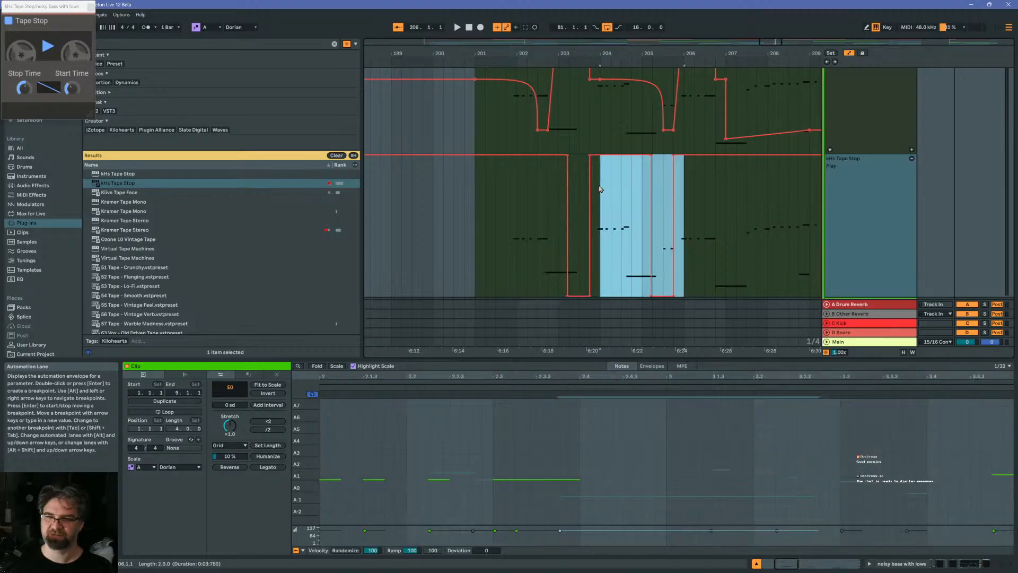
left_click(599, 189)
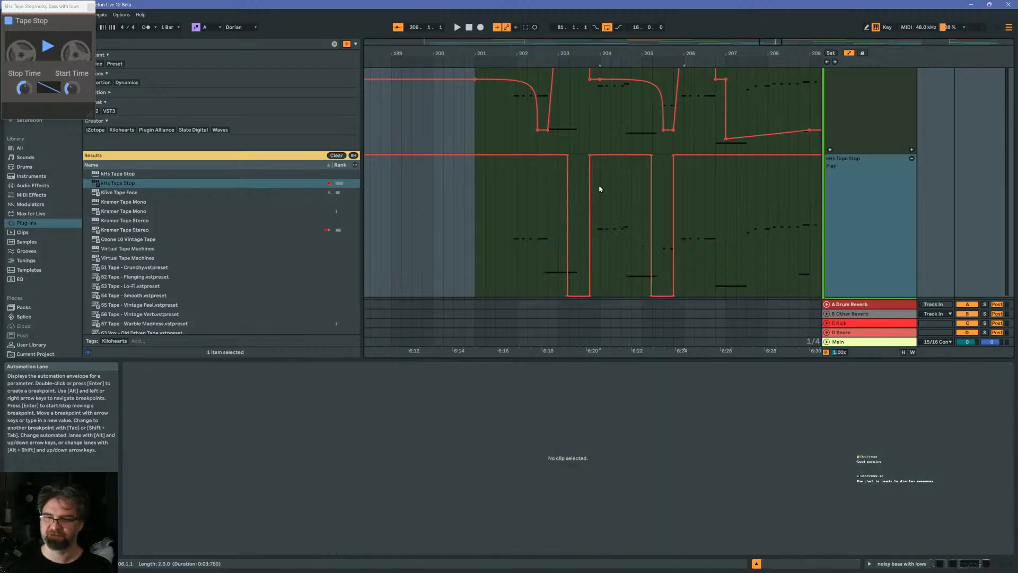
key("space")
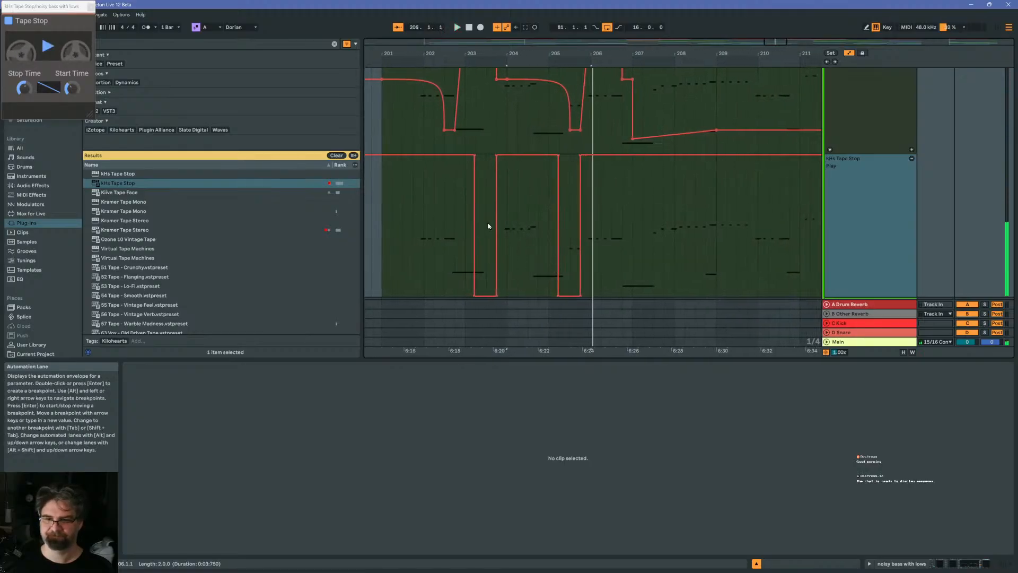
Extend the first Tape Stop pause in the Play automation so it lasts until 204
left_click(483, 176)
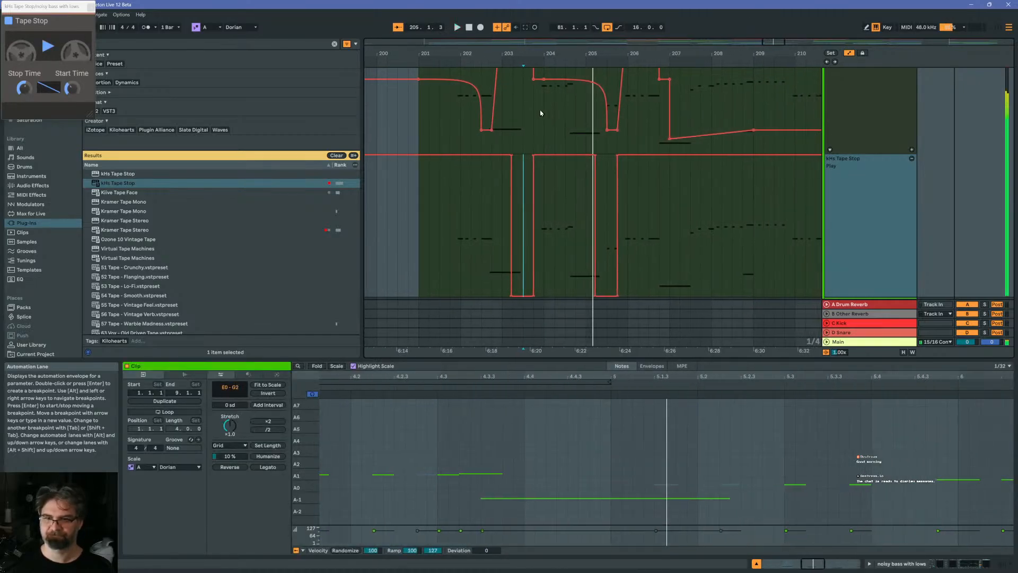
key("b")
left_click(538, 291)
key("b")
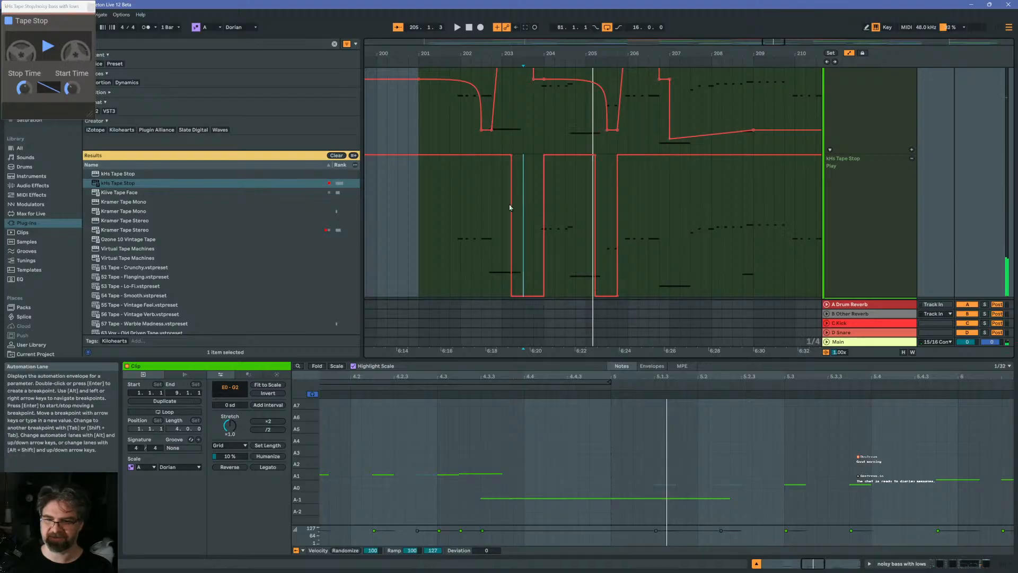
Draw Tape Stop's Play automation to Pause across bar 201, up to 202, and audition it
key("b")
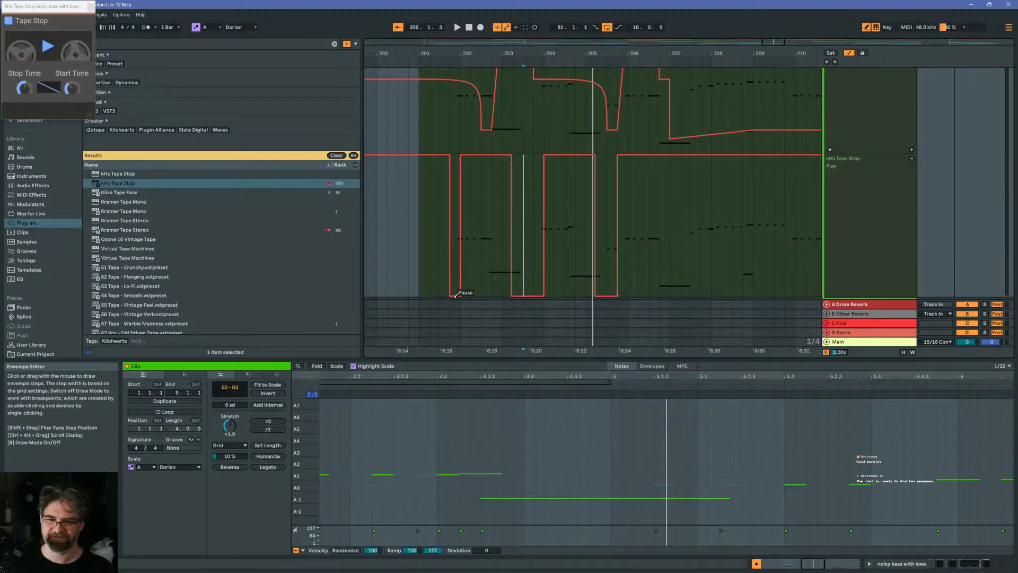
key("b")
left_click_drag(418, 137, 414, 137)
left_click(422, 140)
key("space")
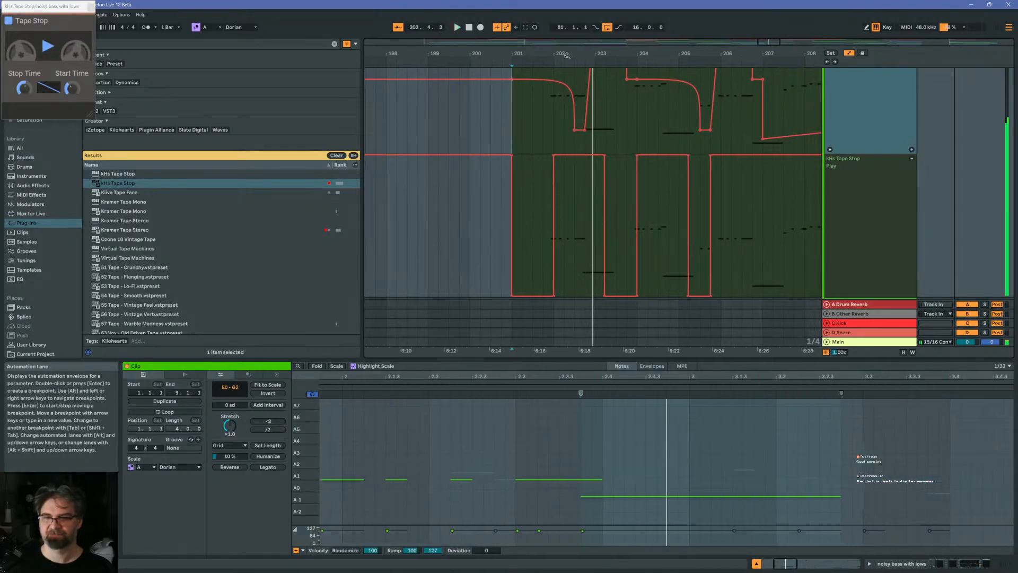
key("space")
Draw Play back on from the first note's start, 1/16 before 202, and audition the entry
left_click_drag(550, 52, 550, 106)
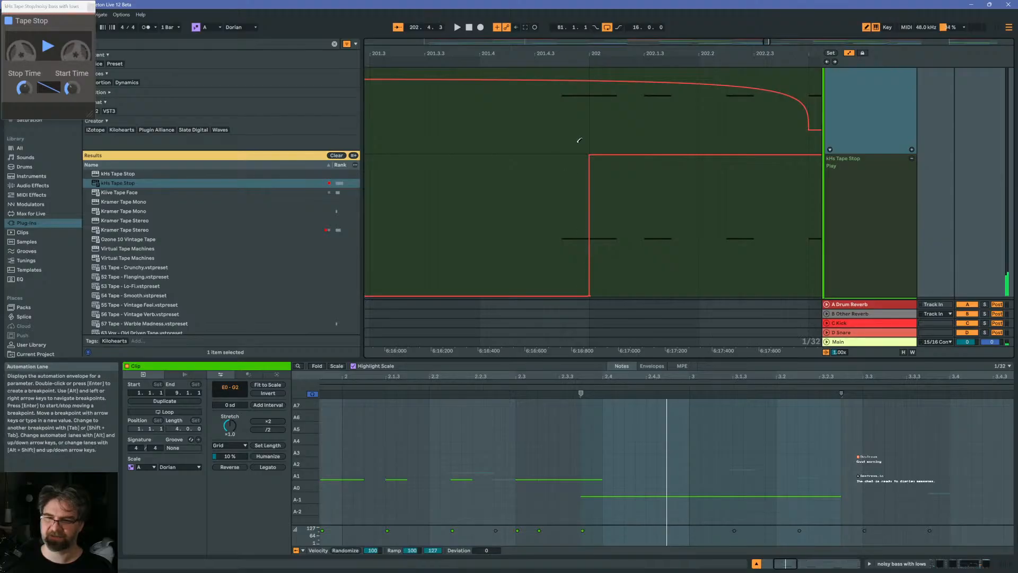
key("b")
left_click(585, 153)
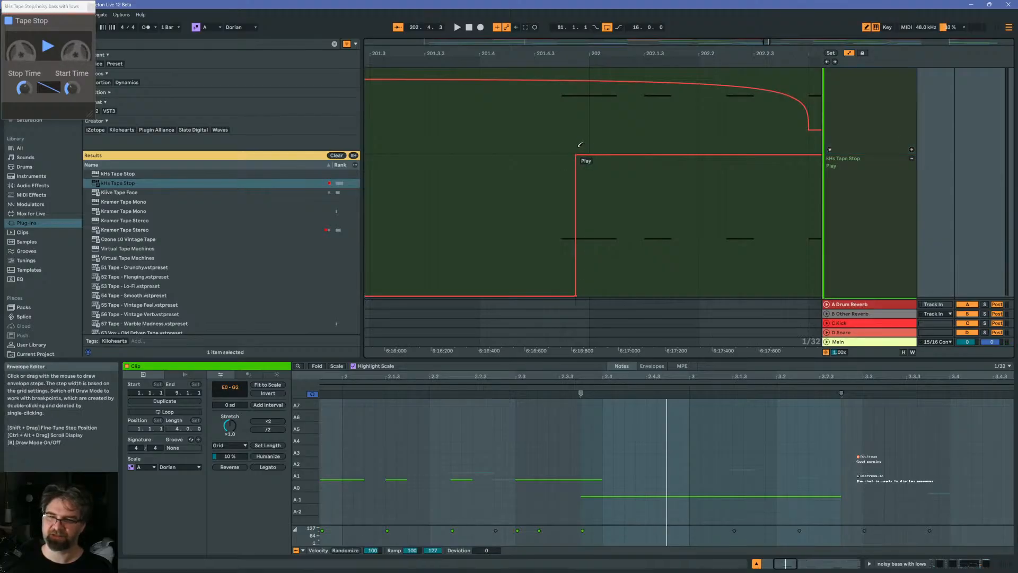
key("b")
left_click(442, 188)
key("space")
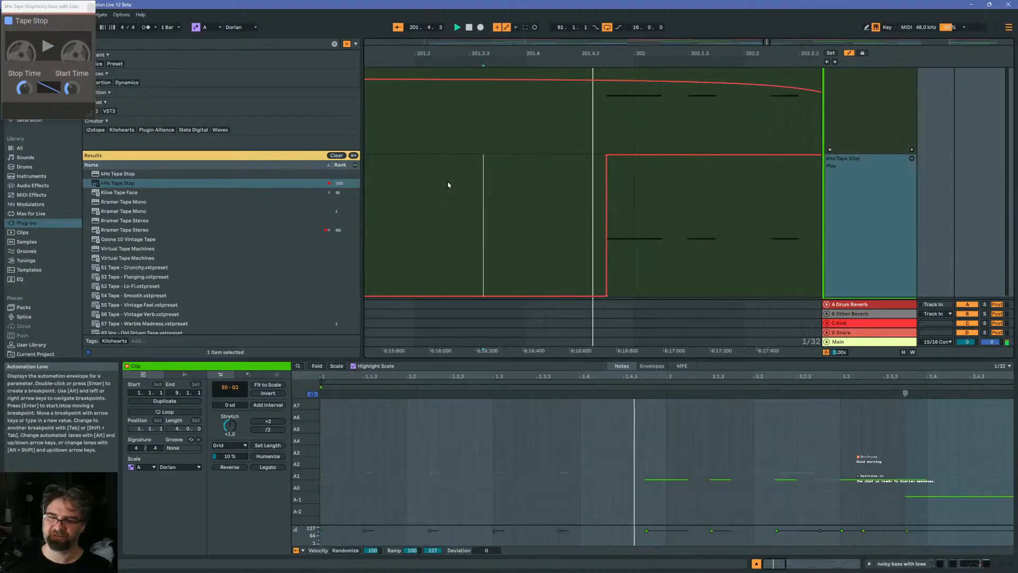
Draw Play back on from the start of the notes 1/16 before 204, using the 1/64 grid
left_click_drag(531, 53, 532, 13)
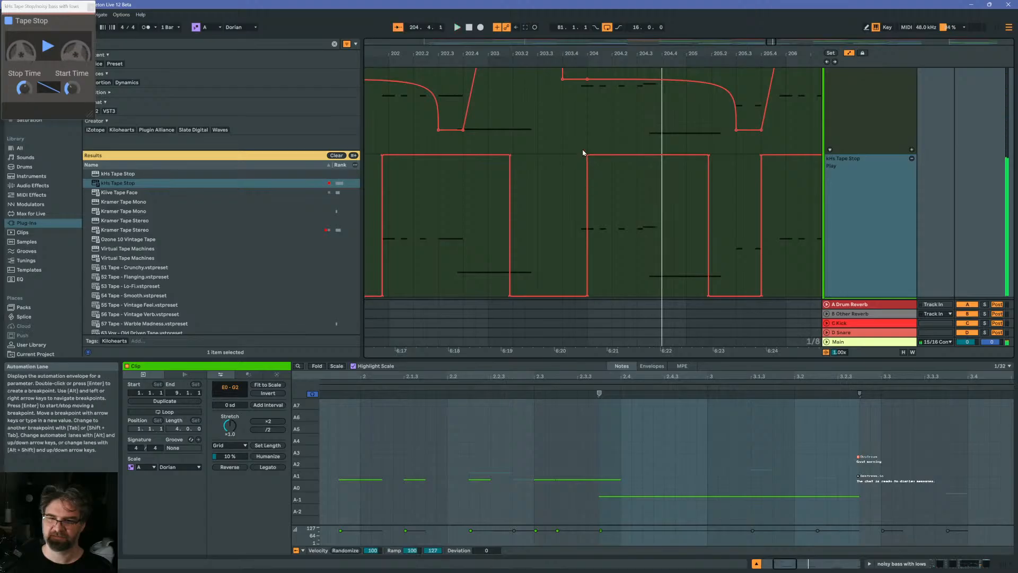
left_click_drag(591, 53, 591, 110)
key("b")
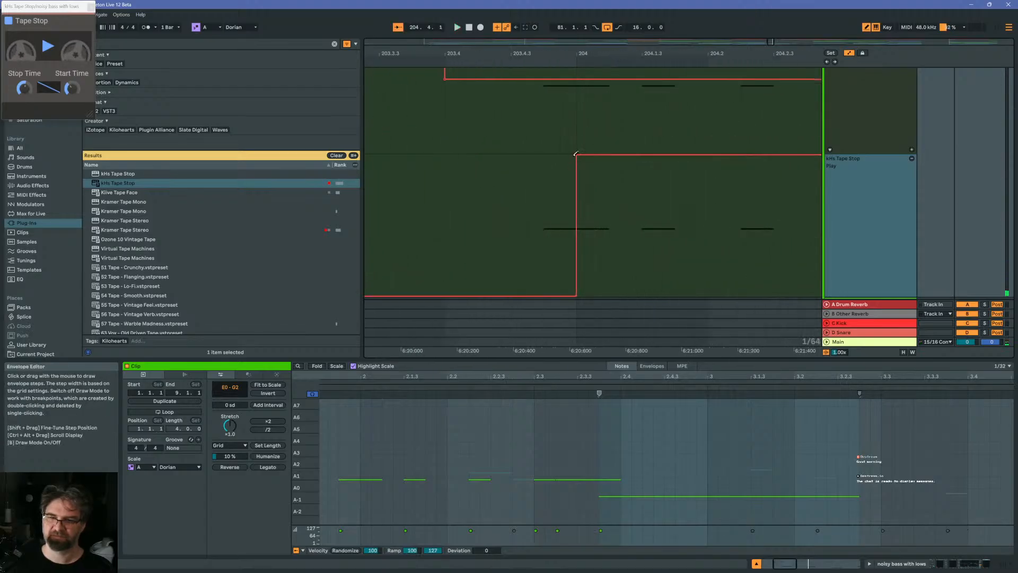
left_click_drag(573, 150, 557, 138)
key("b")
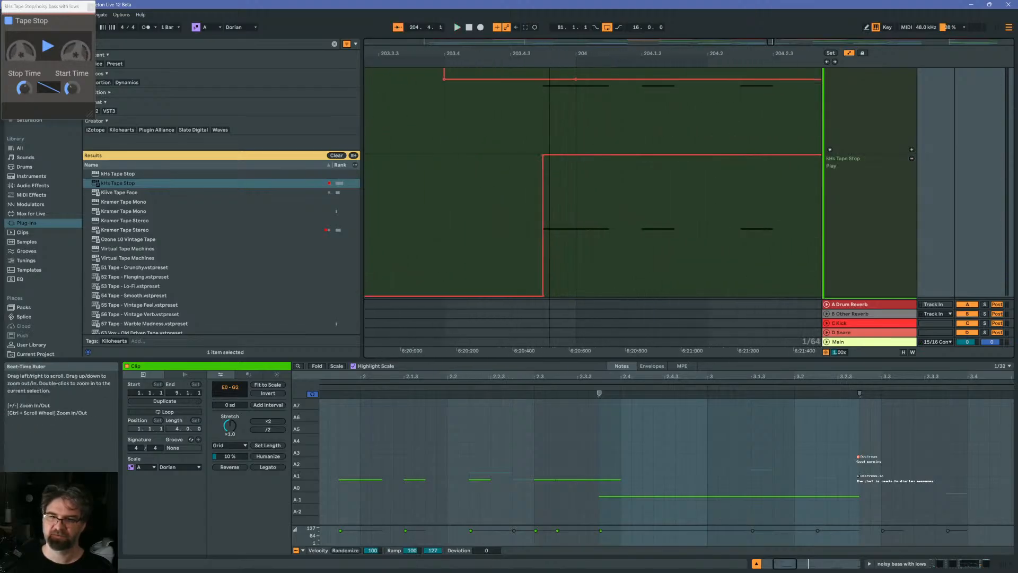
mouse_move(550, 54)
left_mouse_down()
mouse_move(535, 16)
mouse_move(556, 6)
left_mouse_up()
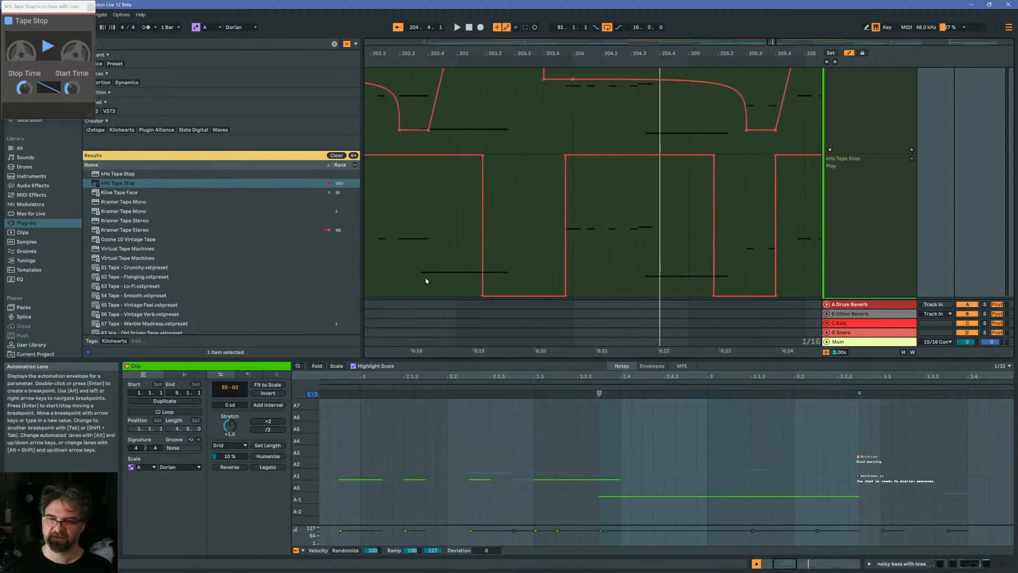
Redraw the bar 205 Tape Stop pause to run from 205.1.3 to 205.3, and audition it
left_click_drag(421, 278, 482, 284)
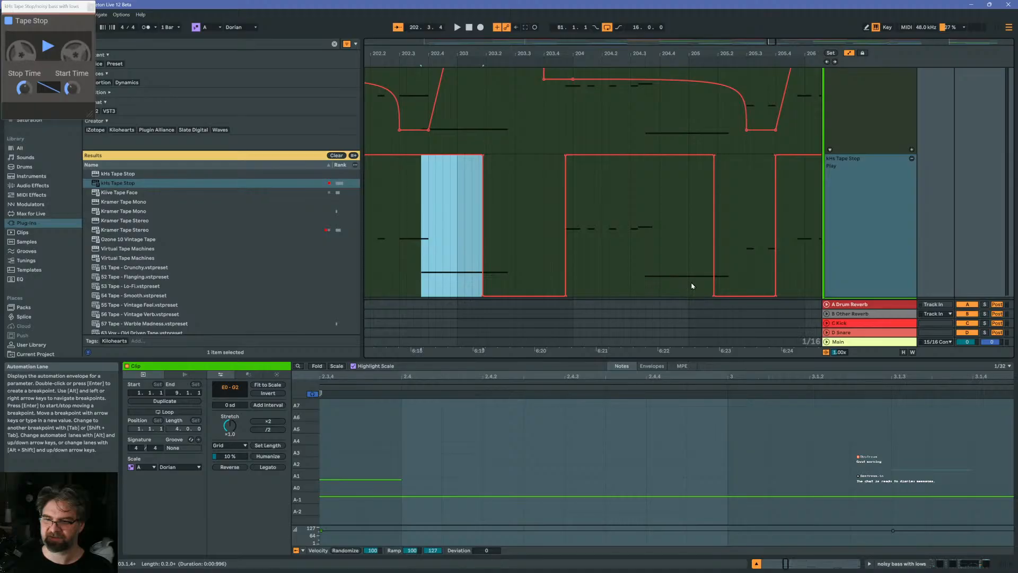
key("b")
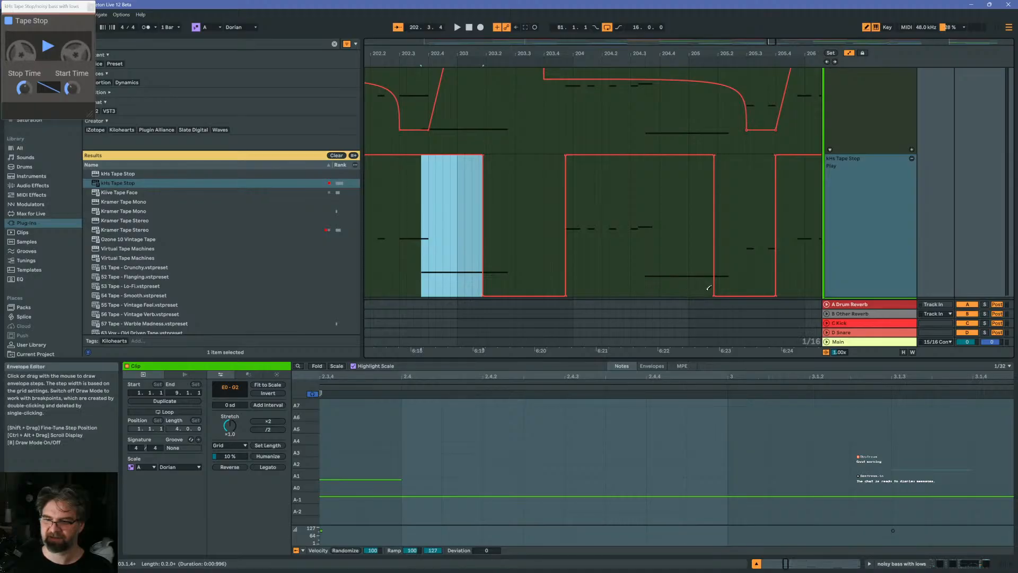
left_click(708, 295)
key("b")
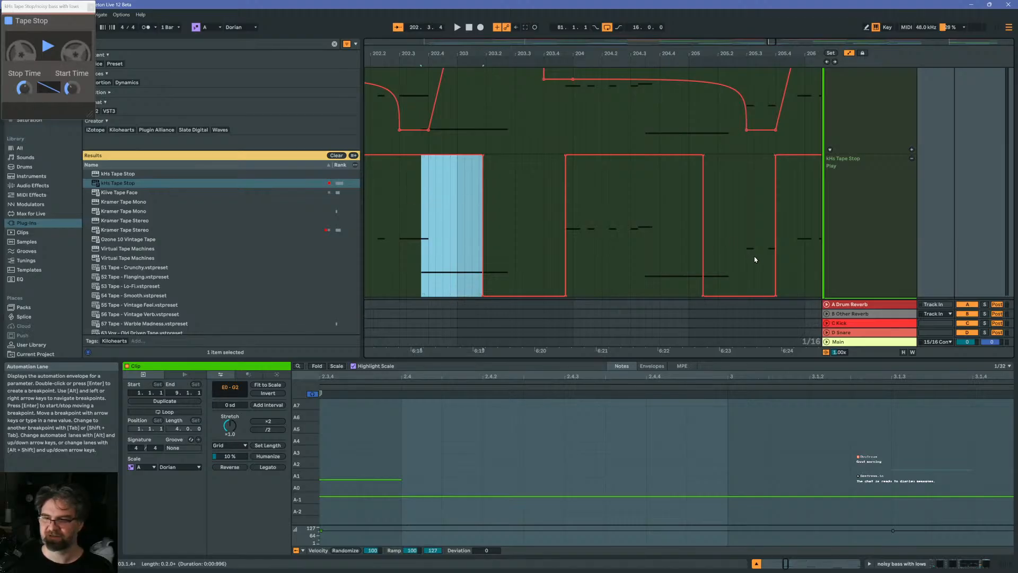
key("b")
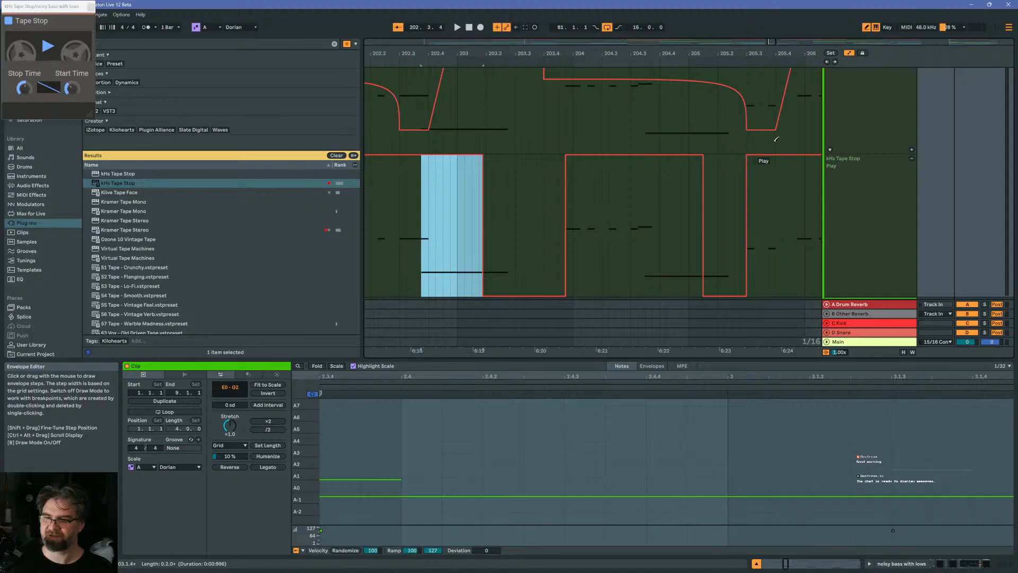
key("b")
left_click(378, 193)
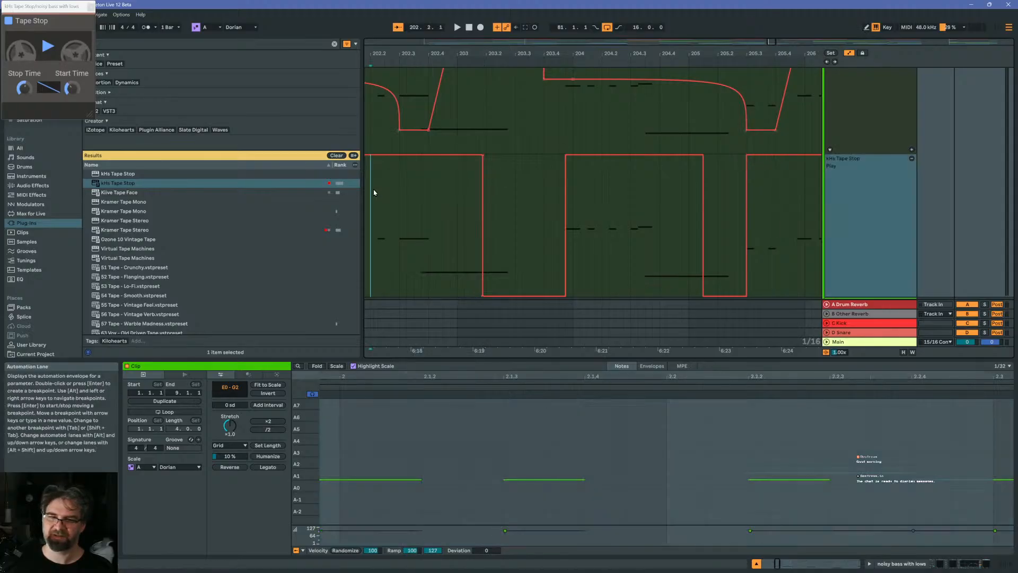
key("space")
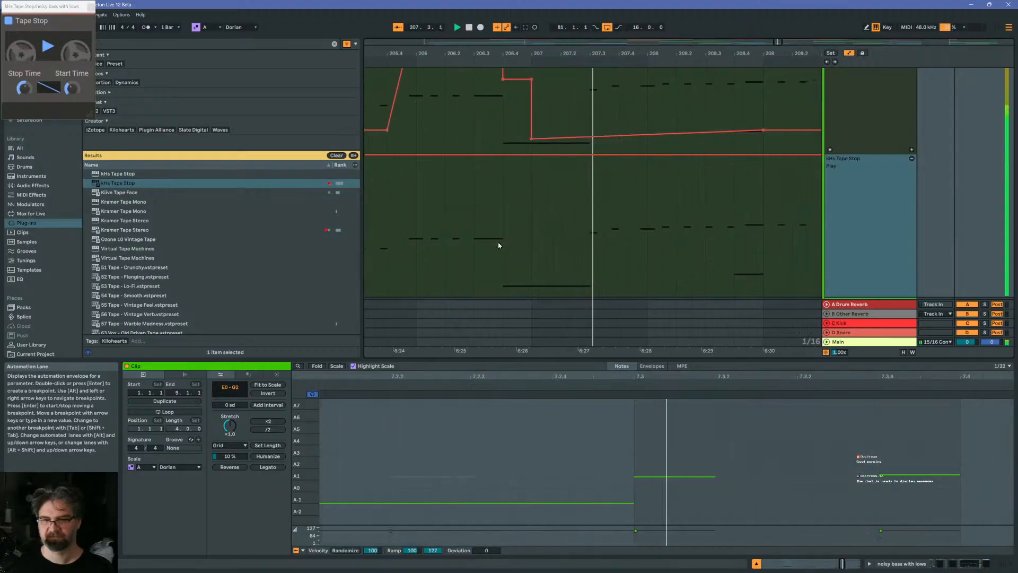
Draw a one-beat Tape Stop pause from 207.2 to 207.3 under the long low note and audition it
left_click(505, 279)
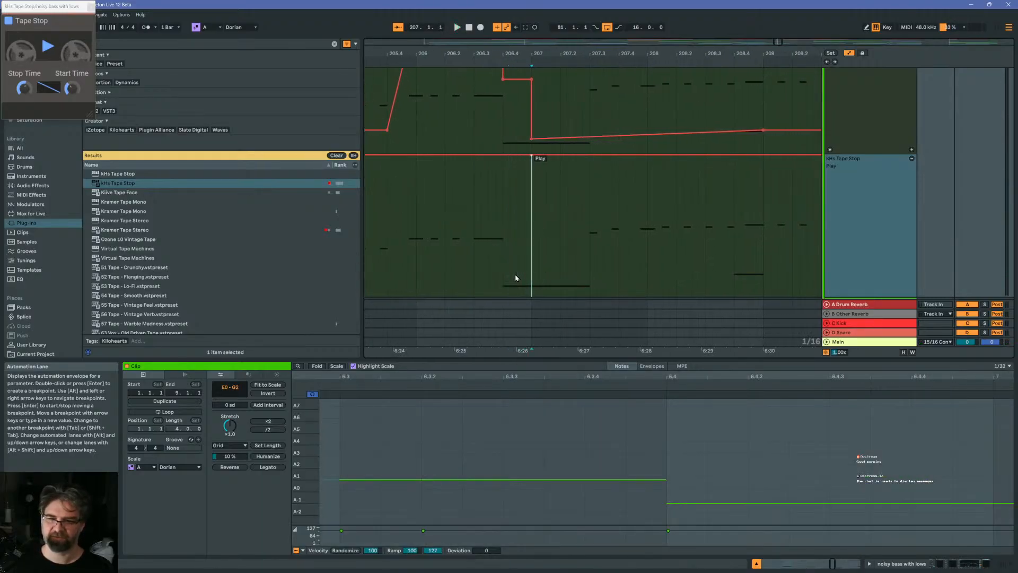
key("b")
left_click(563, 295)
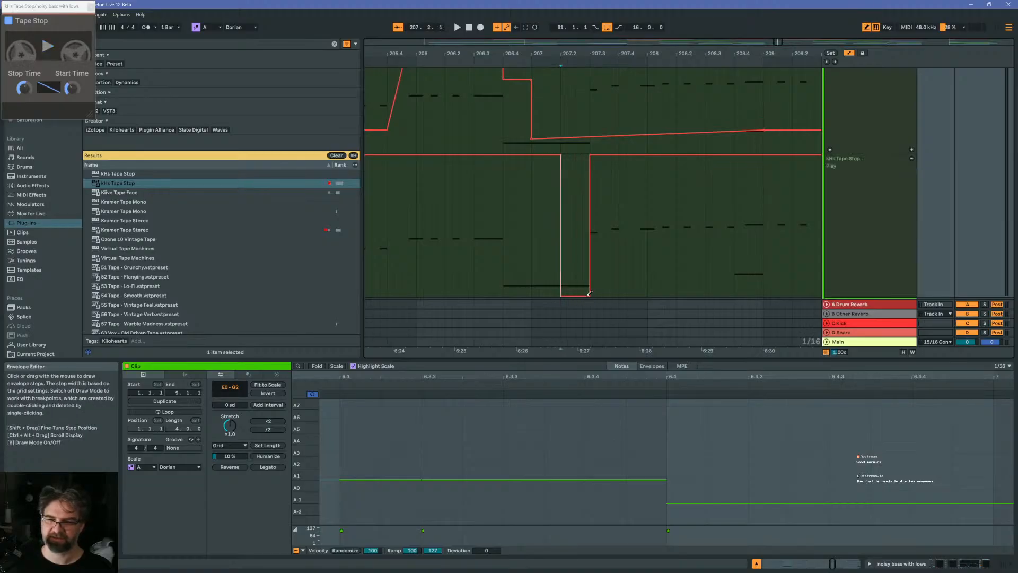
key("b")
left_click(466, 223)
key("space")
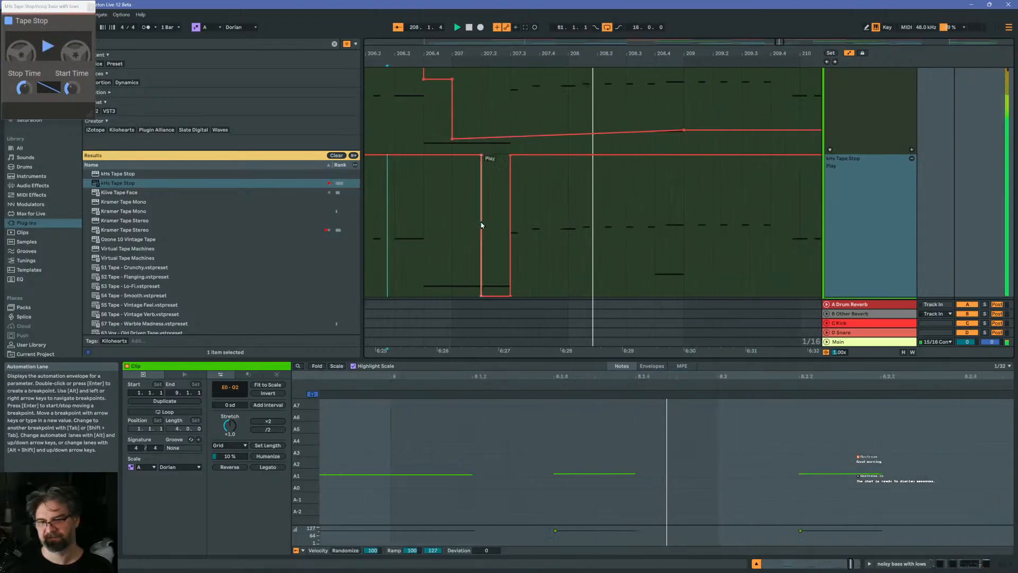
Try ending the 207.2 Tape Stop pause two 1/16 steps earlier, auditioning each change
key("b")
left_click(480, 153)
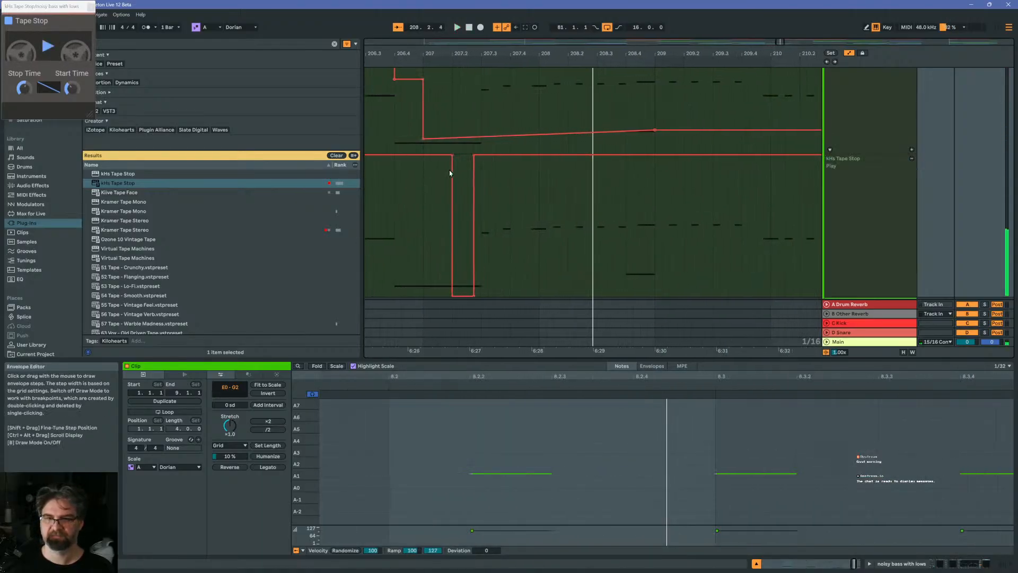
key("b")
left_click(387, 198)
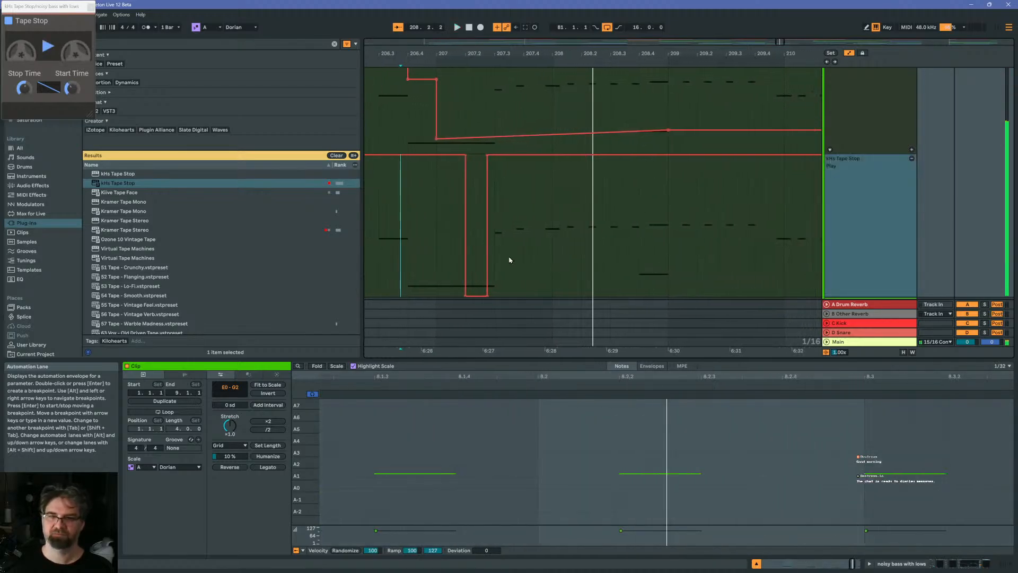
key("b")
left_click(487, 154)
key("b")
left_click(386, 201)
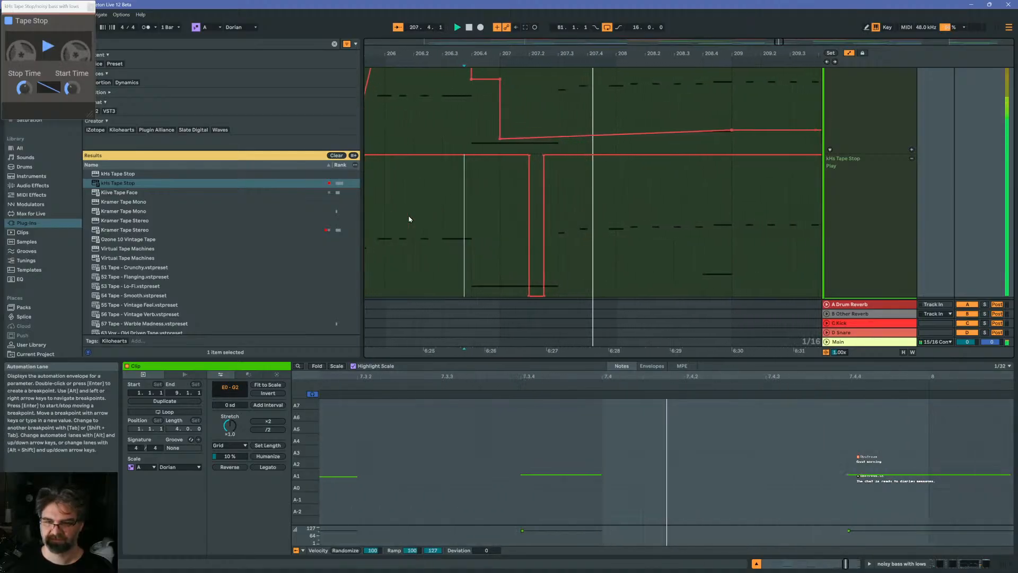
Extend the 207.2 Tape Stop pause back to 207.3, at the end of the low note
key("b")
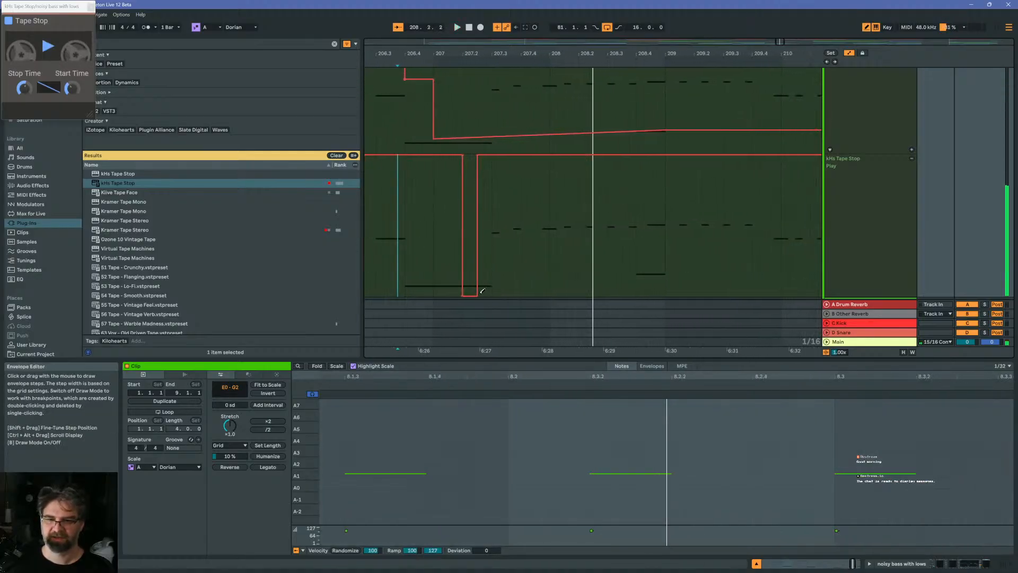
left_click(490, 295)
left_click_drag(496, 53, 562, 5)
key("b")
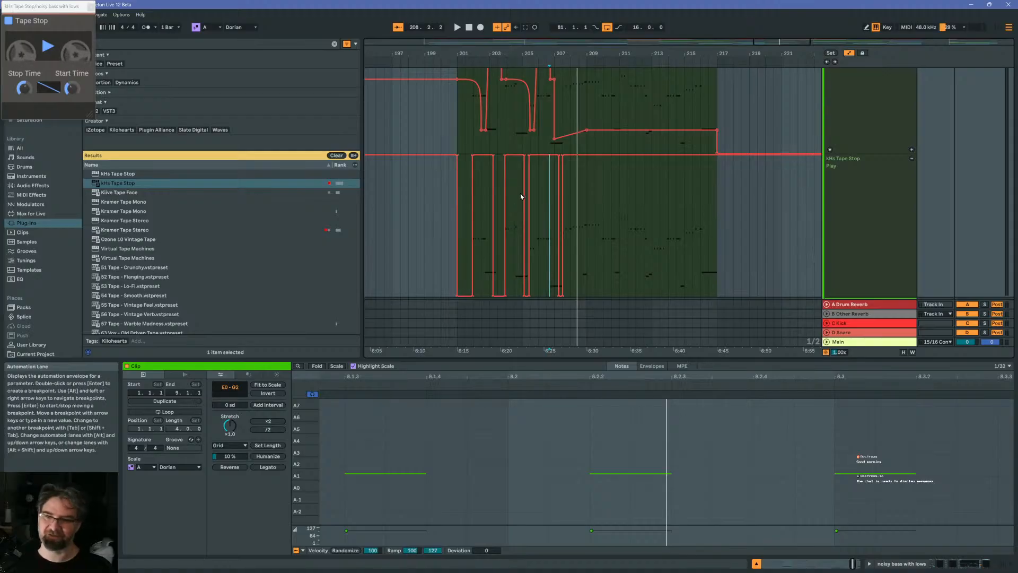
left_click_drag(564, 54, 506, 54)
scroll(580, 101, "up", 2)
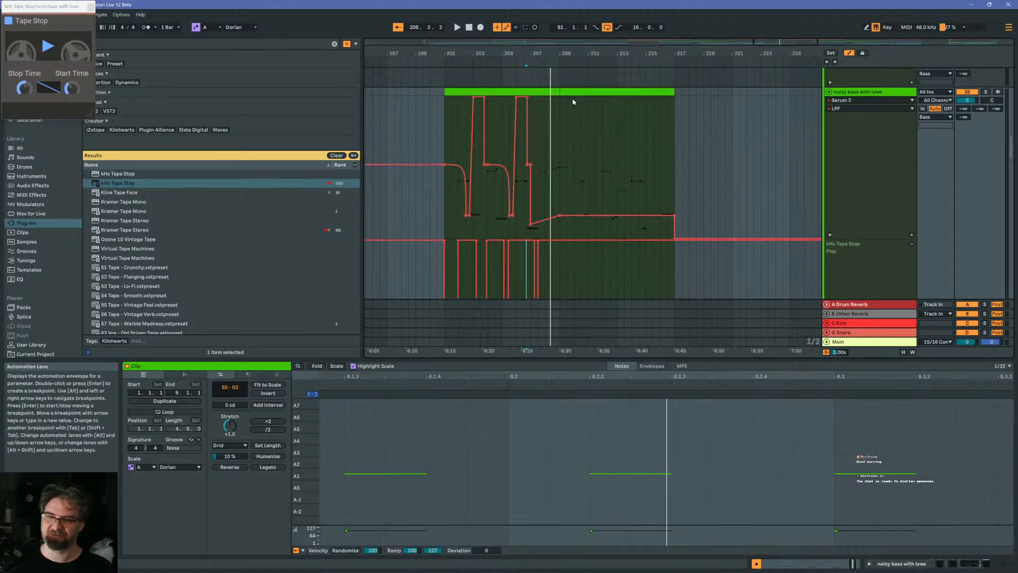
Delete the deactivated notes before the first long low note in the first noisy bass with lows clip
left_click(540, 94)
scroll(539, 94, "down", 2)
scroll(557, 93, "up", 2)
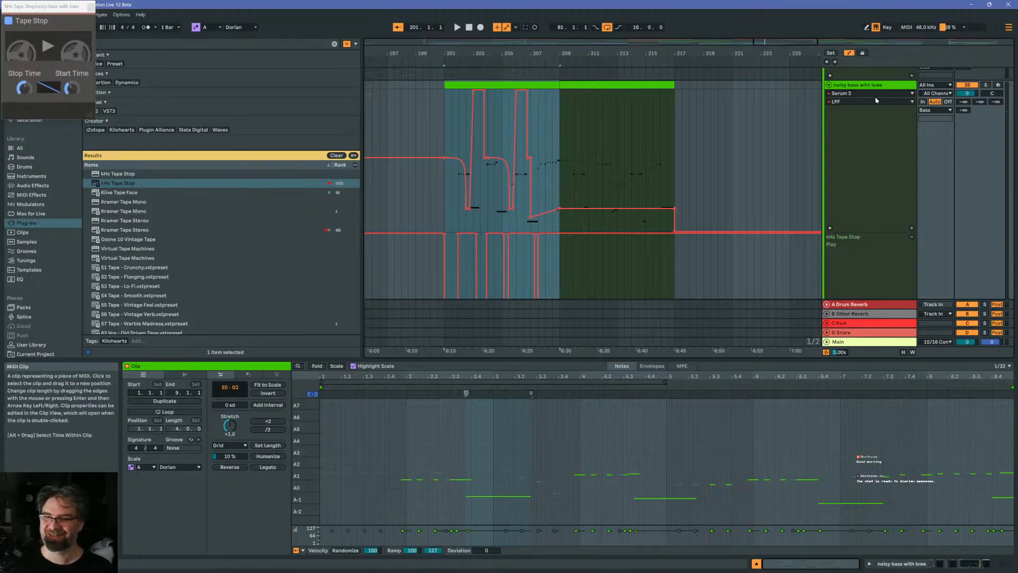
scroll(524, 87, "down", 1)
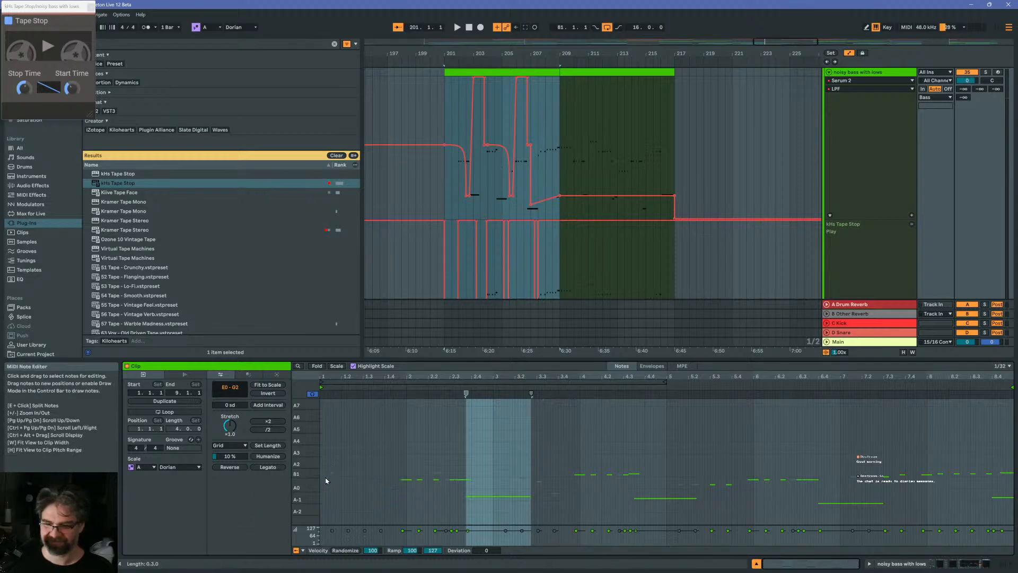
left_click_drag(323, 477, 464, 455)
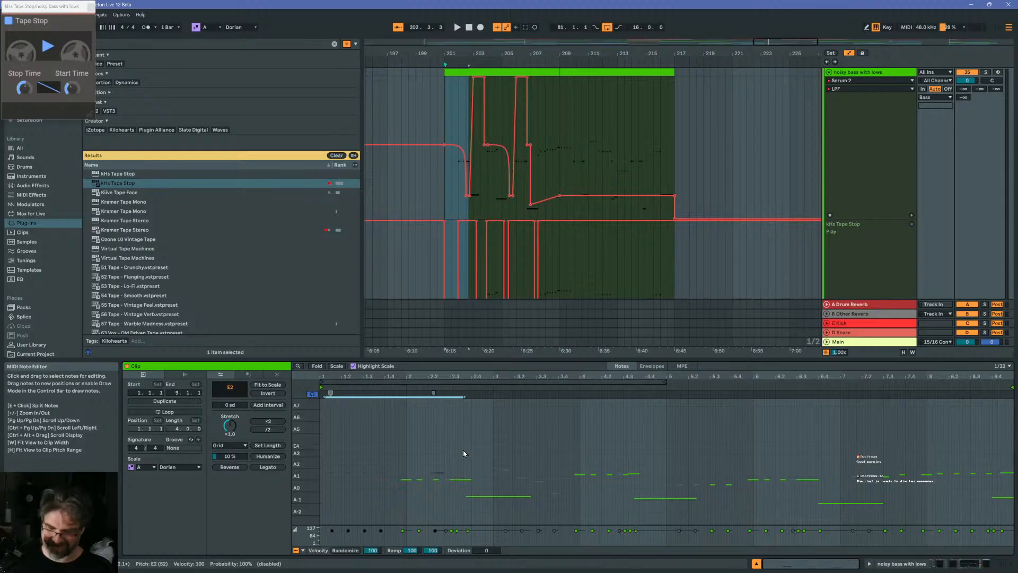
key("Delete")
left_click(443, 485)
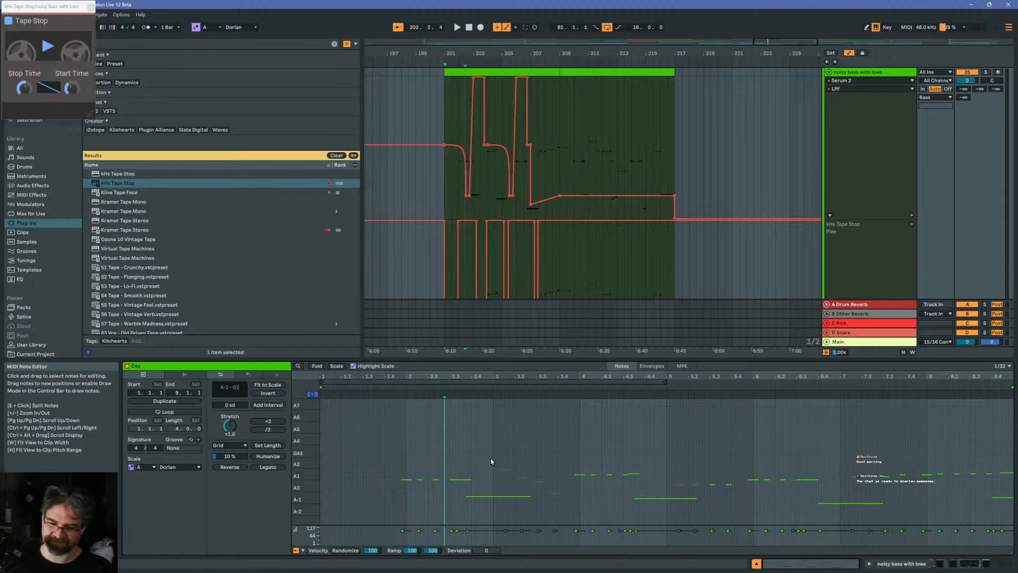
Duplicate the noisy bass with lows track, name the copy "noisy bass lows Only" and unfold it
left_click(829, 73)
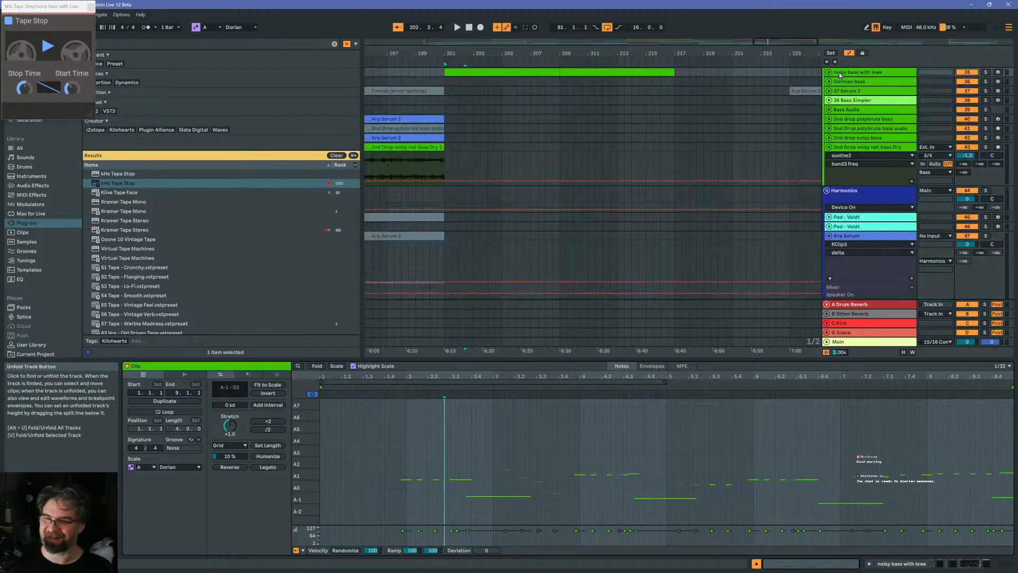
scroll(891, 158, "up", 4)
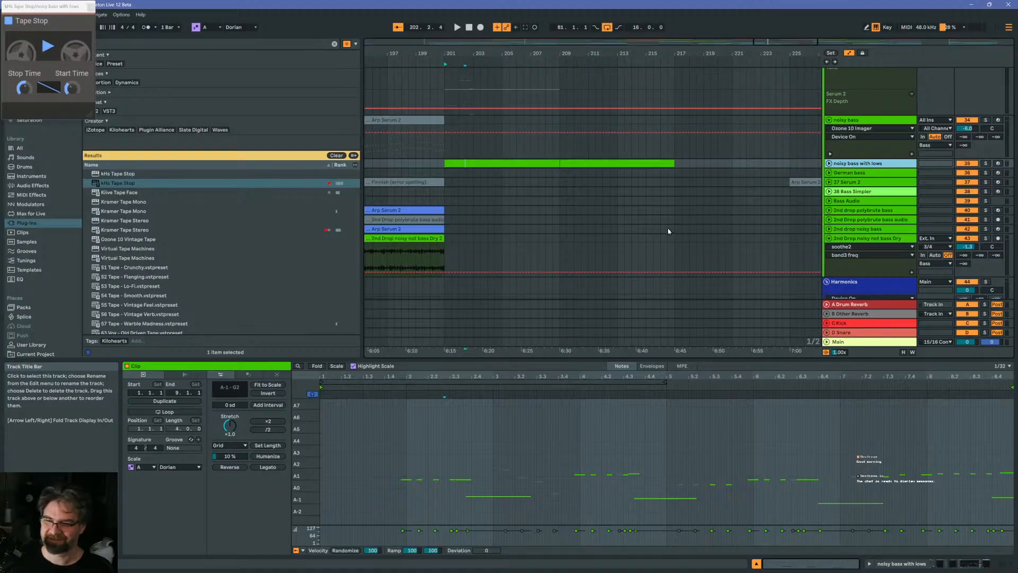
key("ctrl+d")
left_click(855, 174)
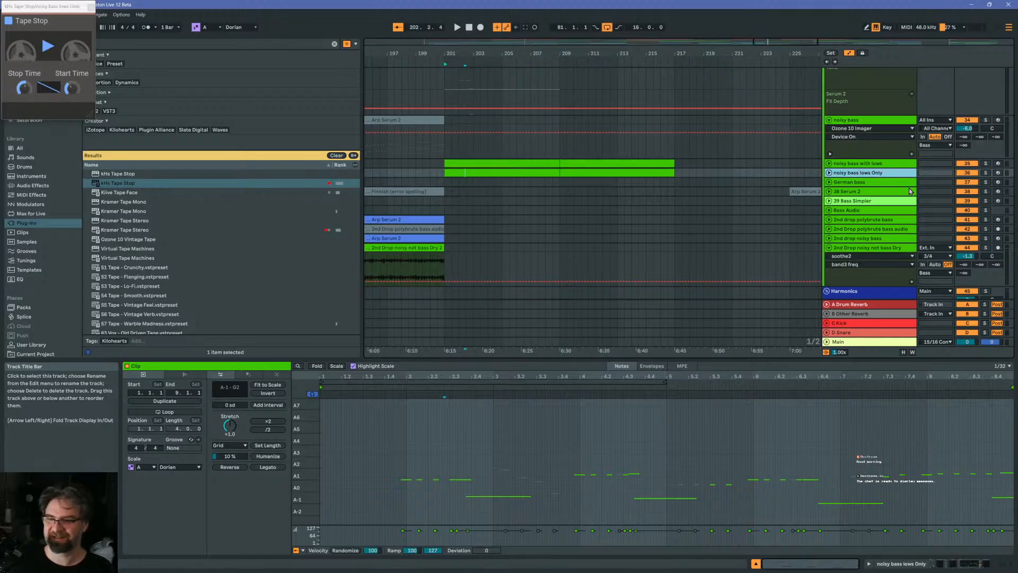
left_click(828, 173)
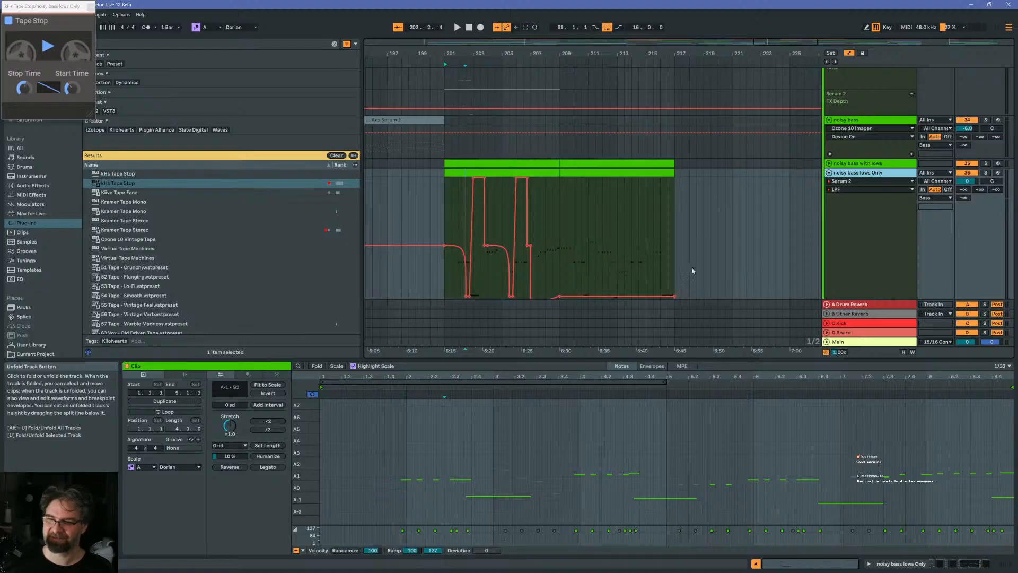
Delete the short notes around the long low notes in the first noisy bass lows Only clip, keeping the lows
left_click(511, 160)
scroll(511, 186, "down", 3)
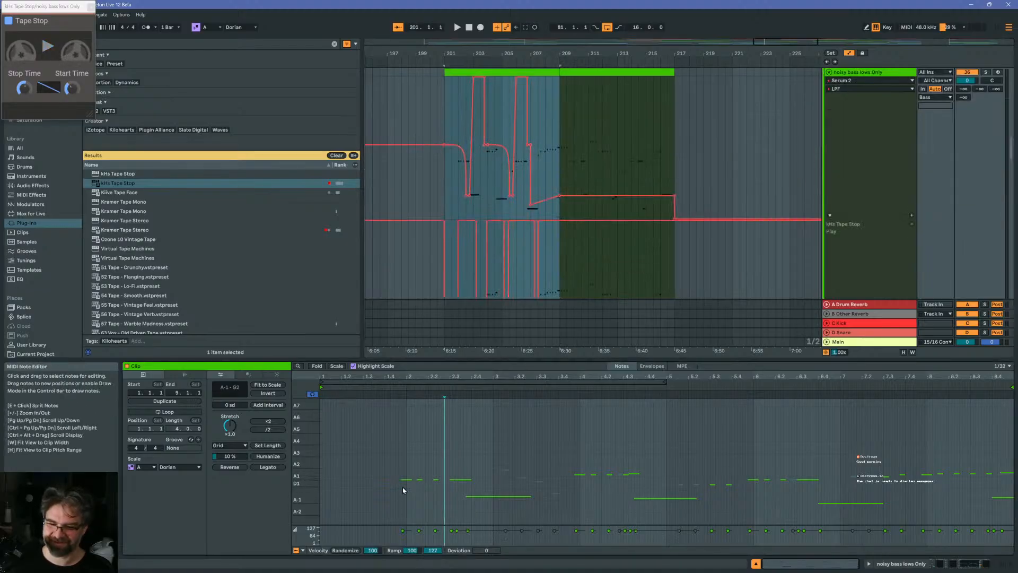
left_click_drag(398, 482, 508, 451)
left_click_drag(534, 440, 535, 441)
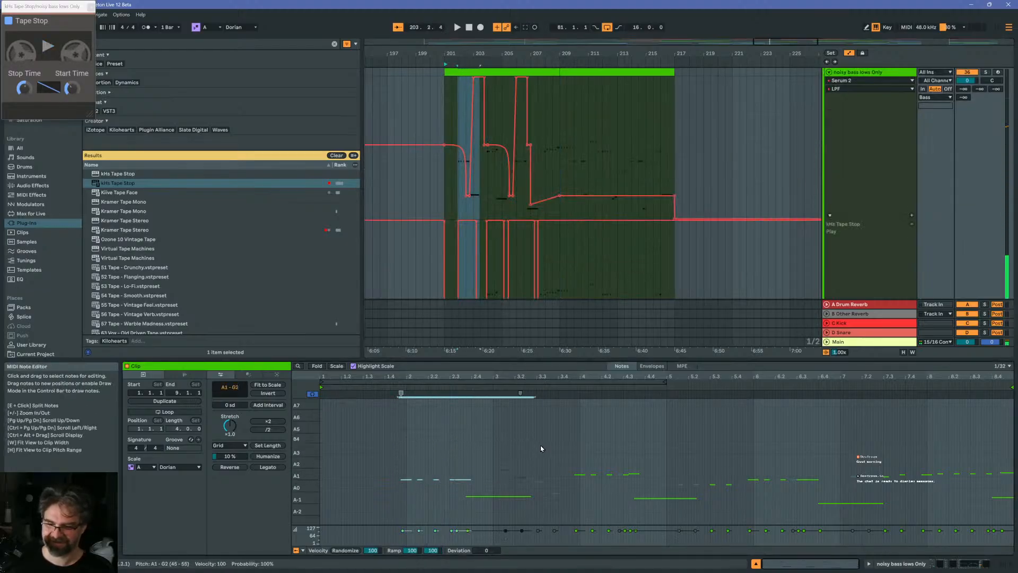
key("Delete")
left_click_drag(567, 481, 666, 453)
key("Delete")
left_click_drag(663, 492, 853, 445)
key("Delete")
left_click_drag(916, 472, 1013, 447)
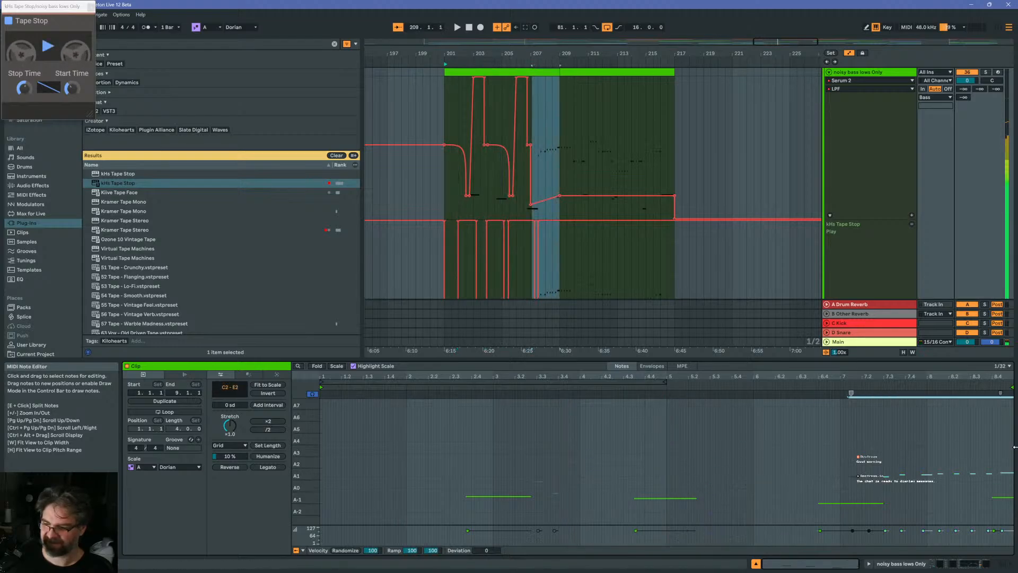
key("Delete")
Bounce both noisy bass lows Only clips, bars 201 to 217, to a new audio track
scroll(512, 254, "down", 4)
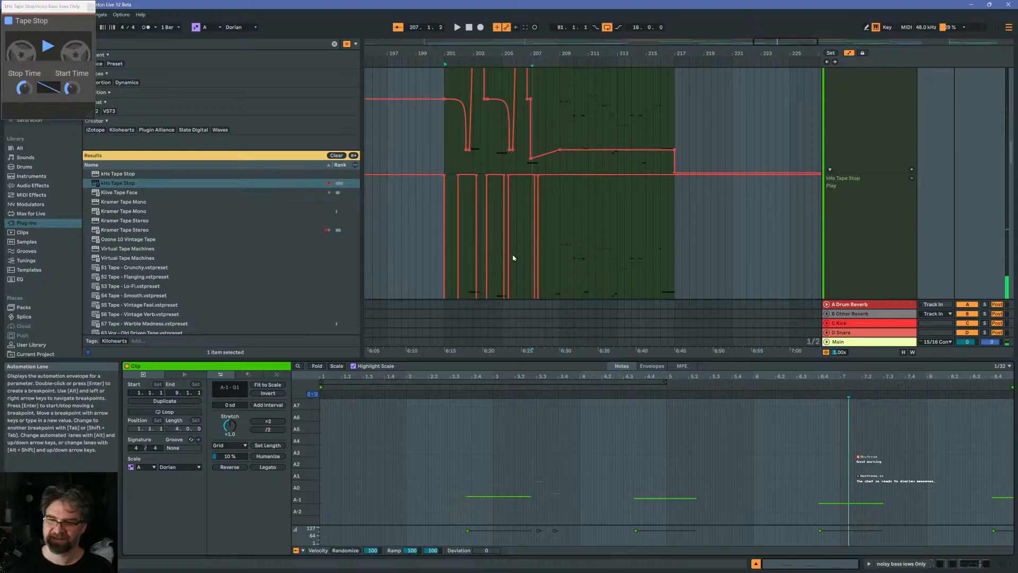
scroll(447, 254, "up", 1)
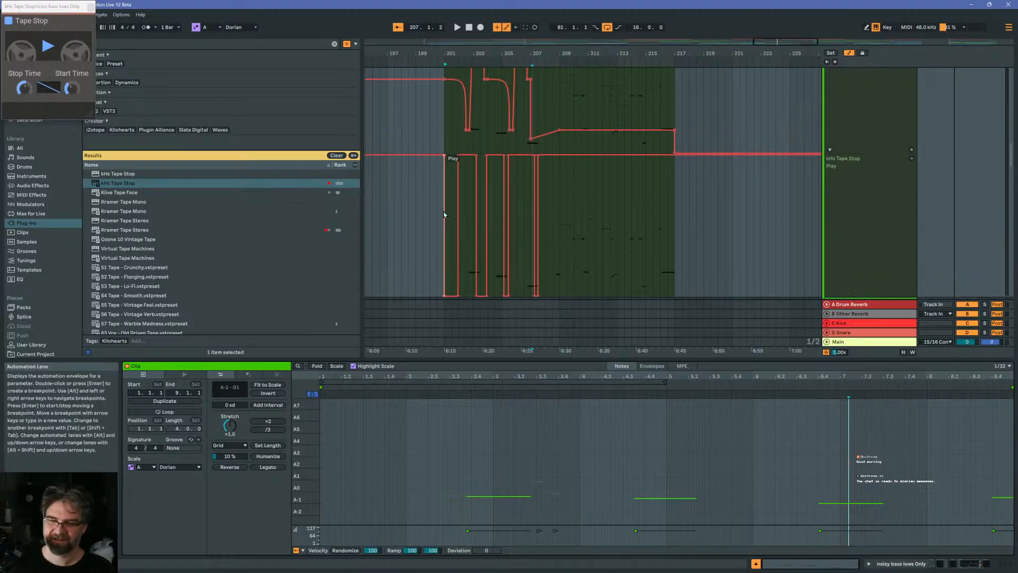
scroll(792, 184, "up", 4)
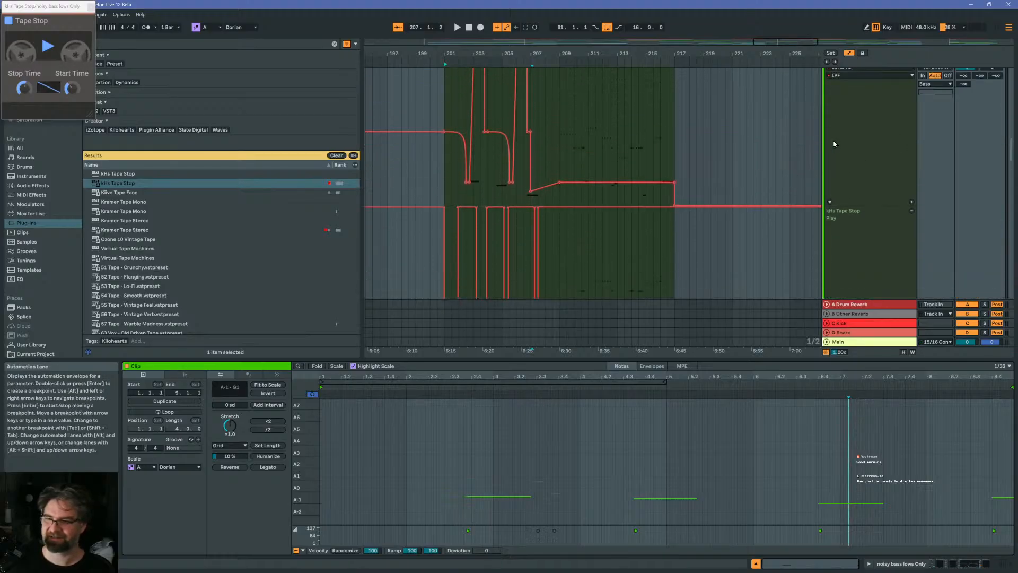
right_click(846, 98)
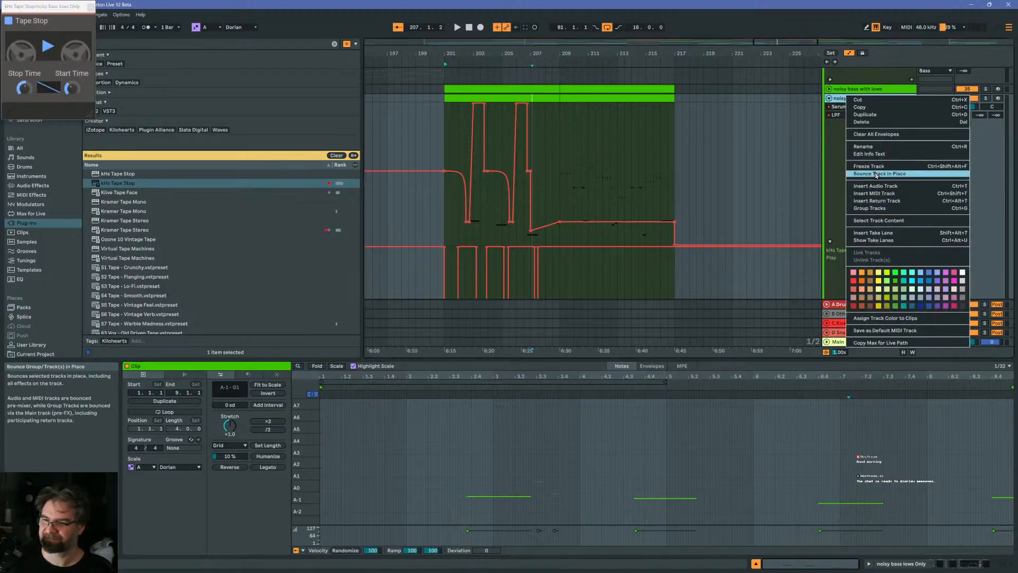
left_click(631, 99)
left_click(573, 98)
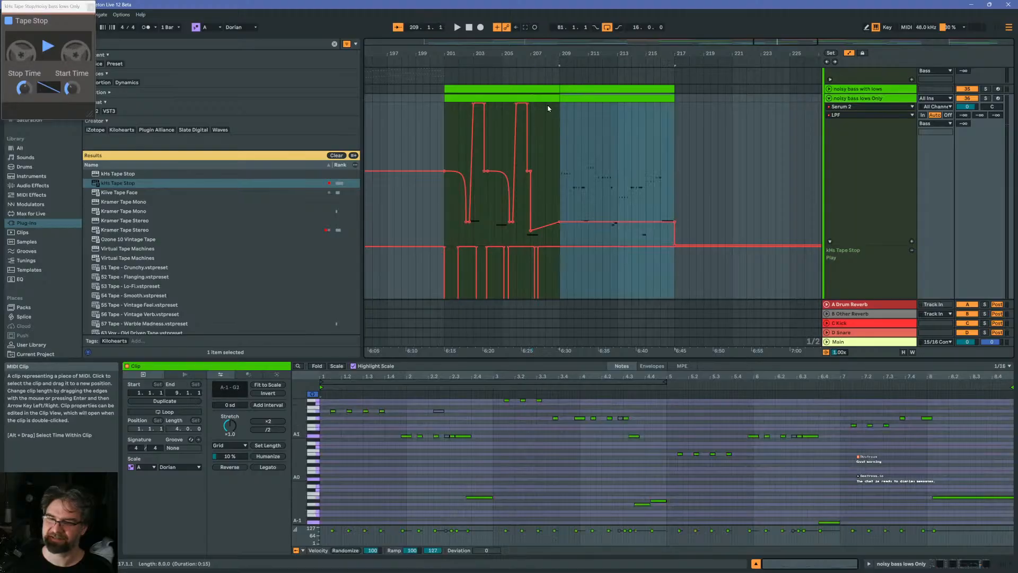
left_click(532, 98, "shift")
right_click(532, 98)
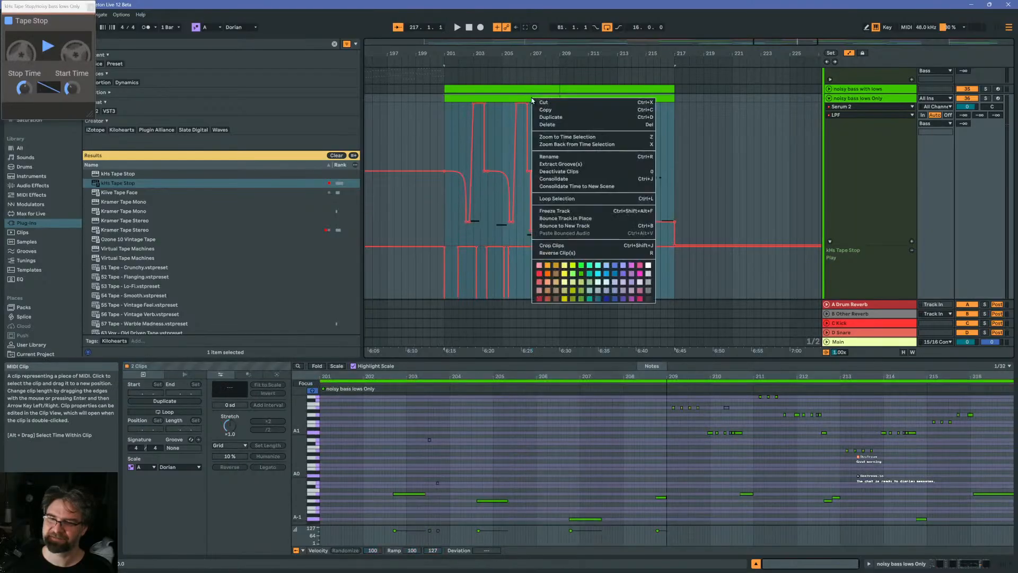
left_click(568, 225)
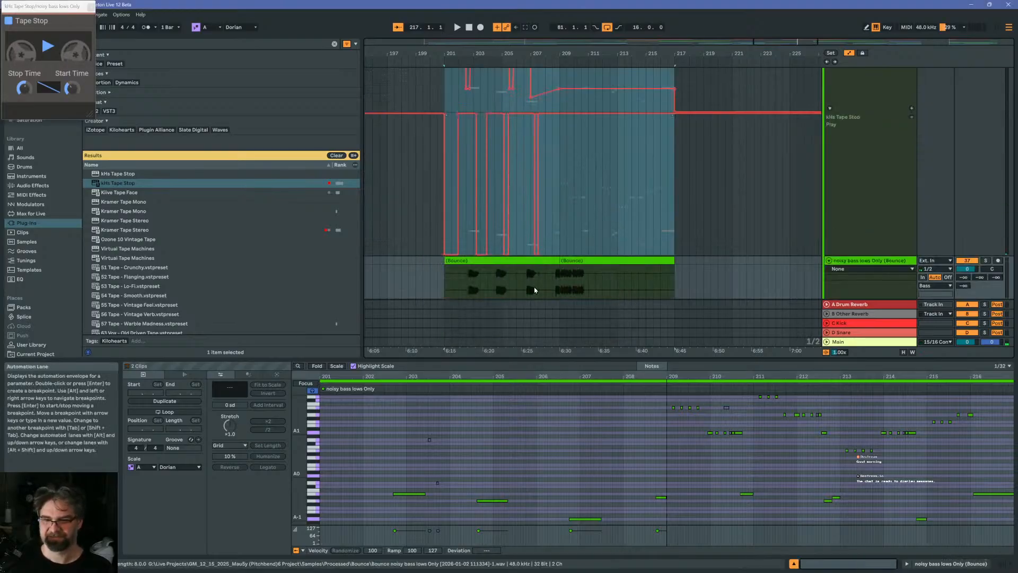
Delete the bounced audio after bar 209, keeping only the clip from bars 201 to 209
scroll(521, 273, "down", 1)
left_click(563, 247)
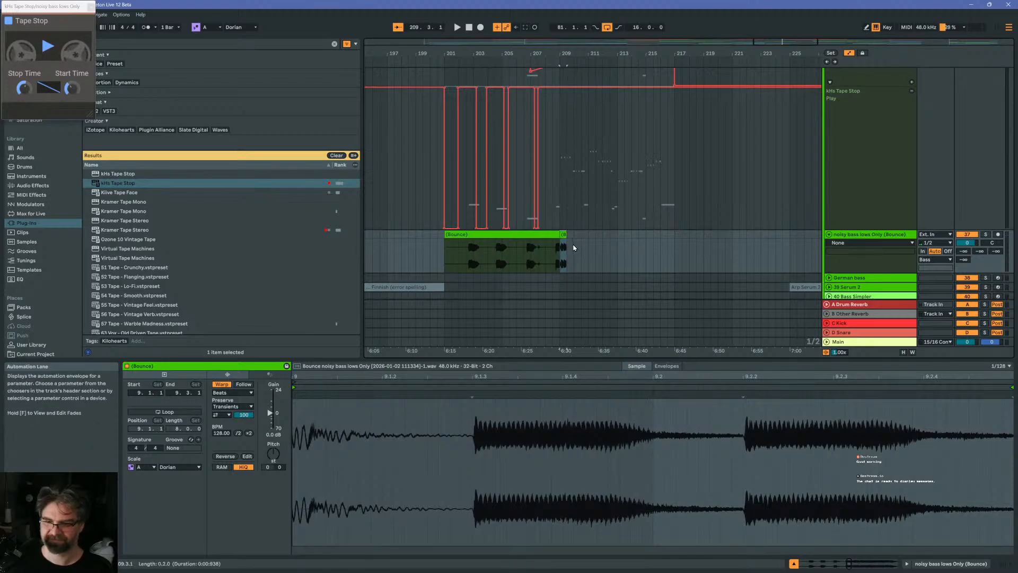
key("Delete")
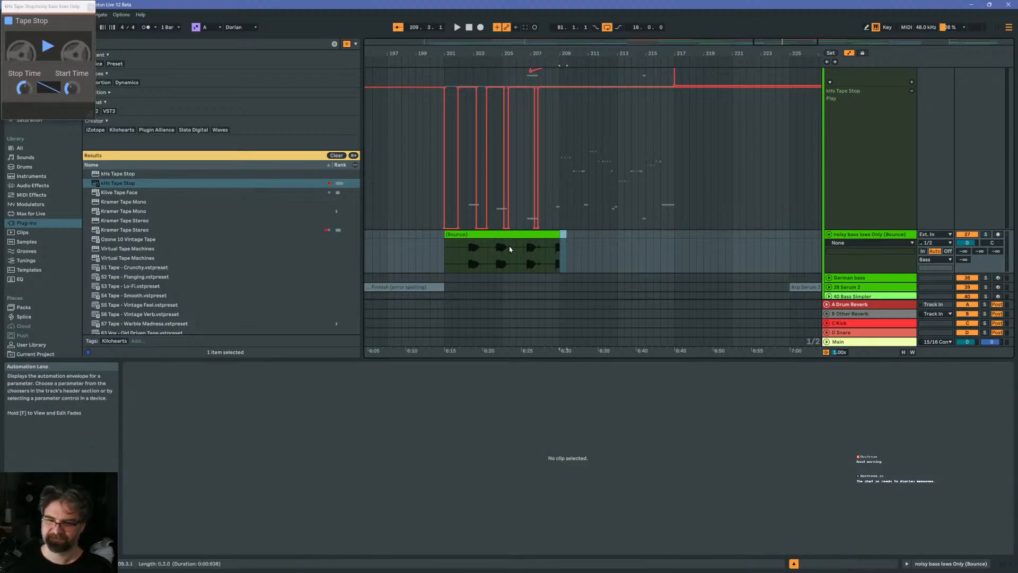
left_click(444, 256)
Fold the noisy bass lows Only MIDI track and color it red
scroll(857, 112, "up", 5)
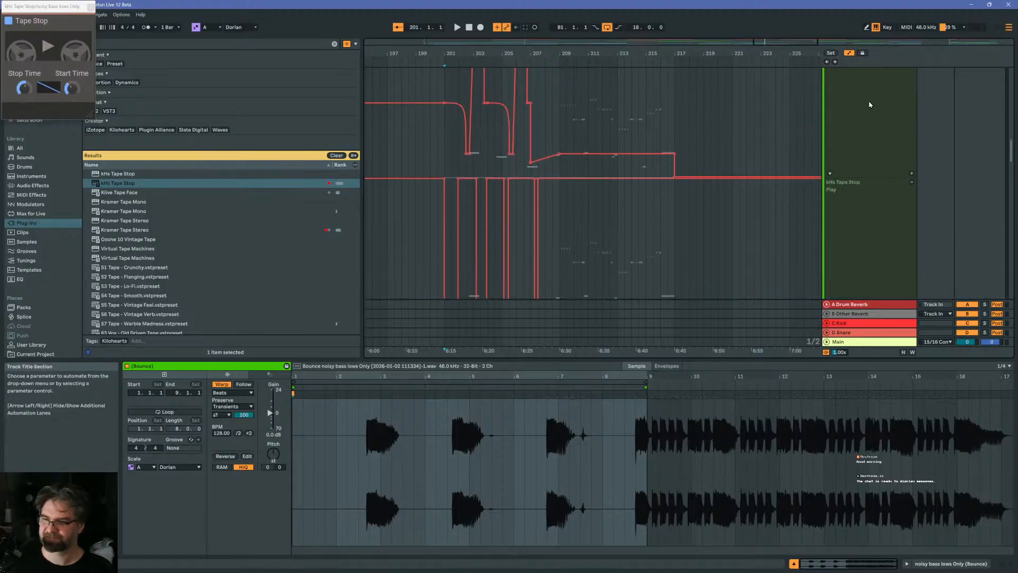
left_click(829, 78)
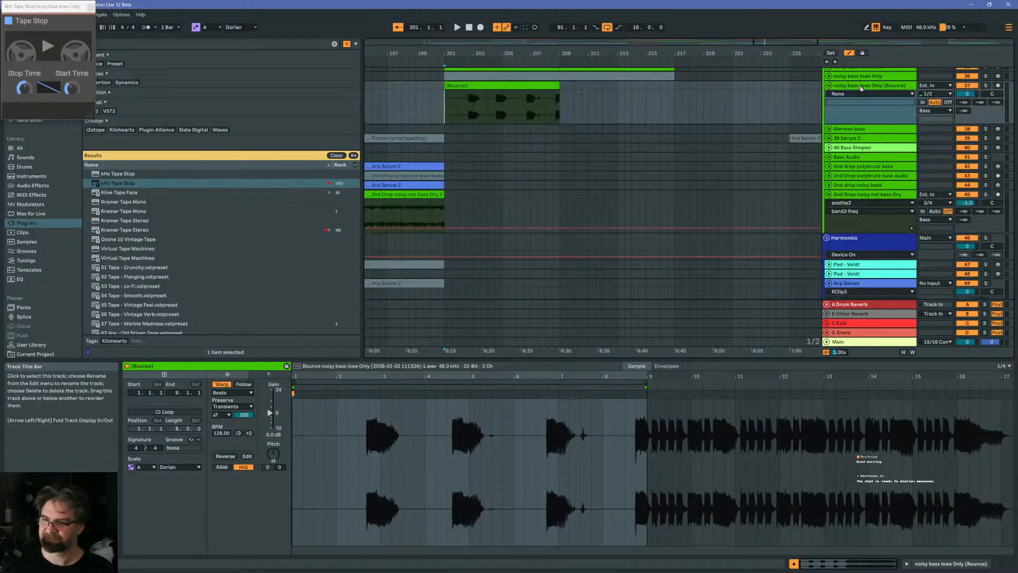
scroll(864, 95, "up", 2)
right_click(860, 116)
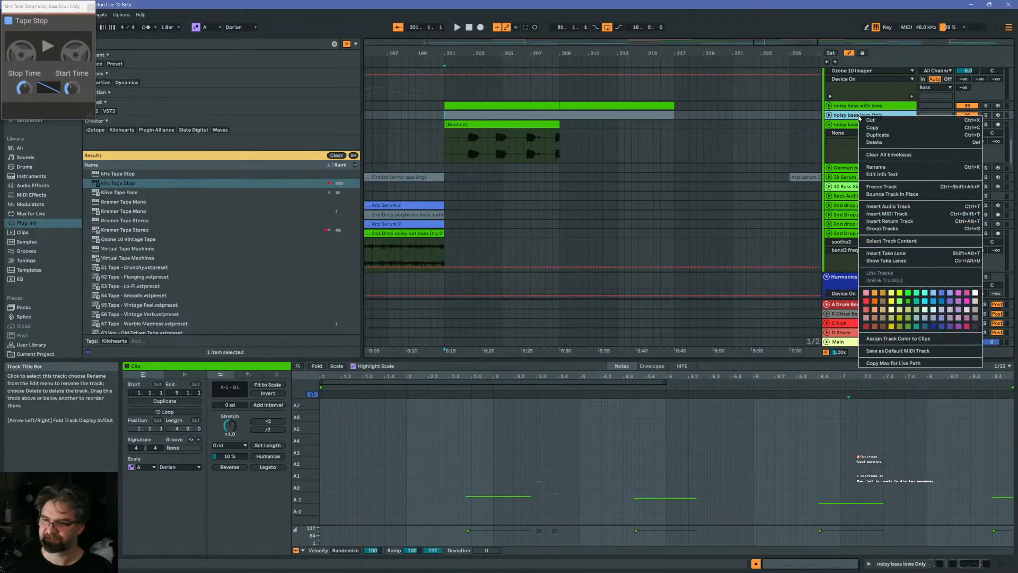
left_click(882, 301)
Audition the bounced lows from bar 201
left_click(453, 140)
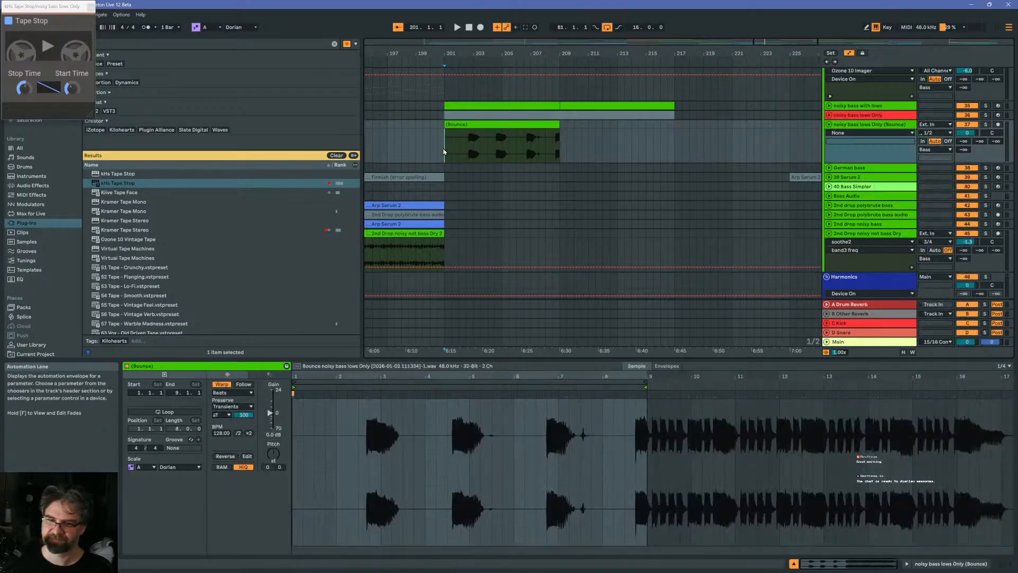
key("space")
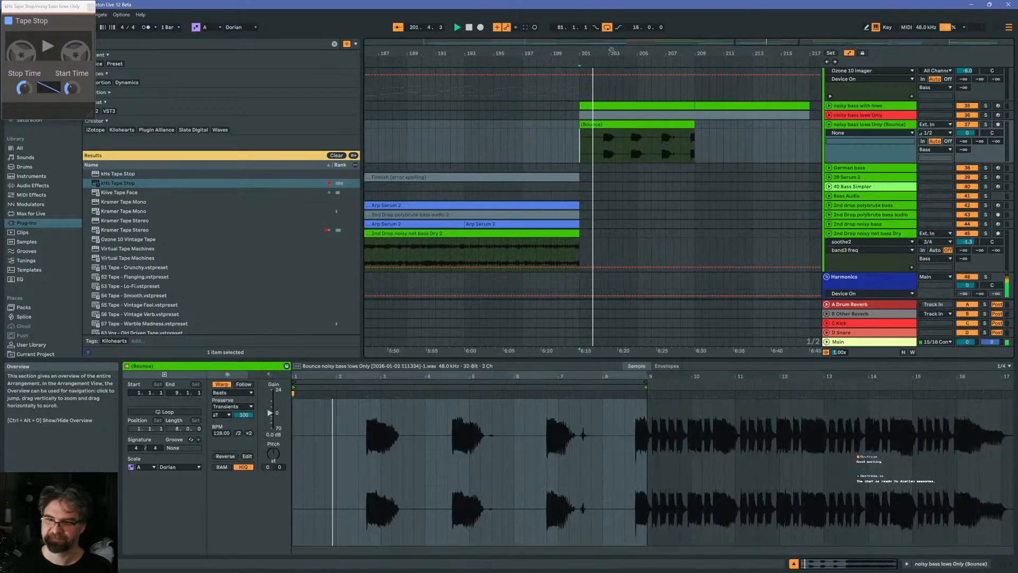
left_click_drag(610, 54, 599, 79)
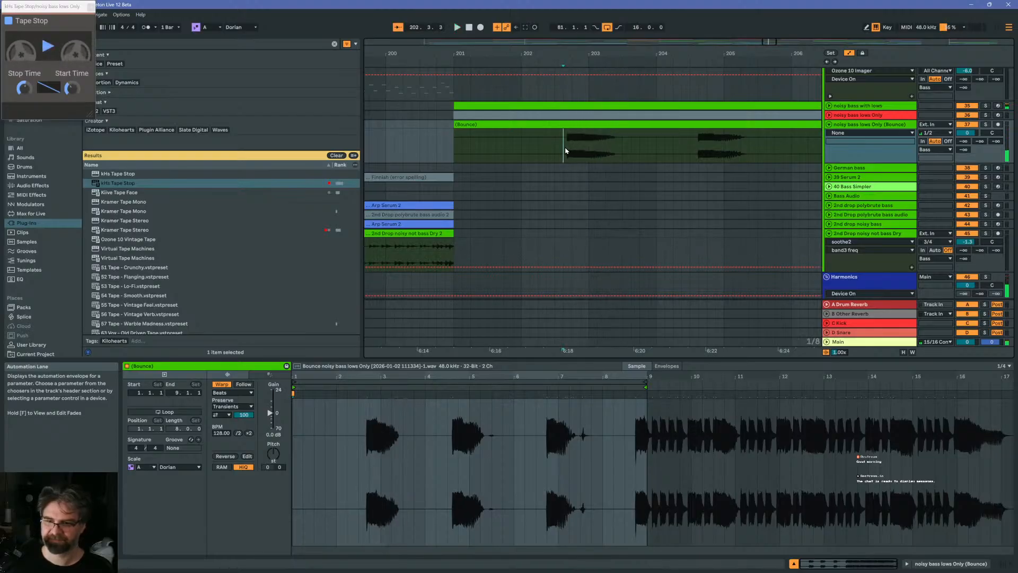
Unfold the noisy bass with lows track and duplicate the first bounced low note, 202.3.3 to 203.3.1, directly after itself
left_click_drag(565, 151, 621, 146)
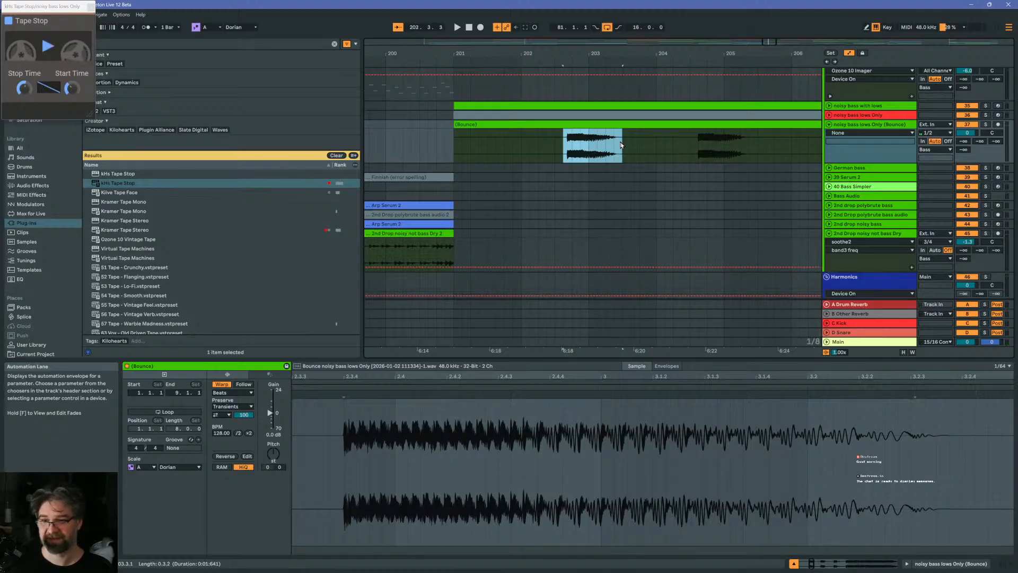
left_click(828, 105)
scroll(672, 128, "down", 4)
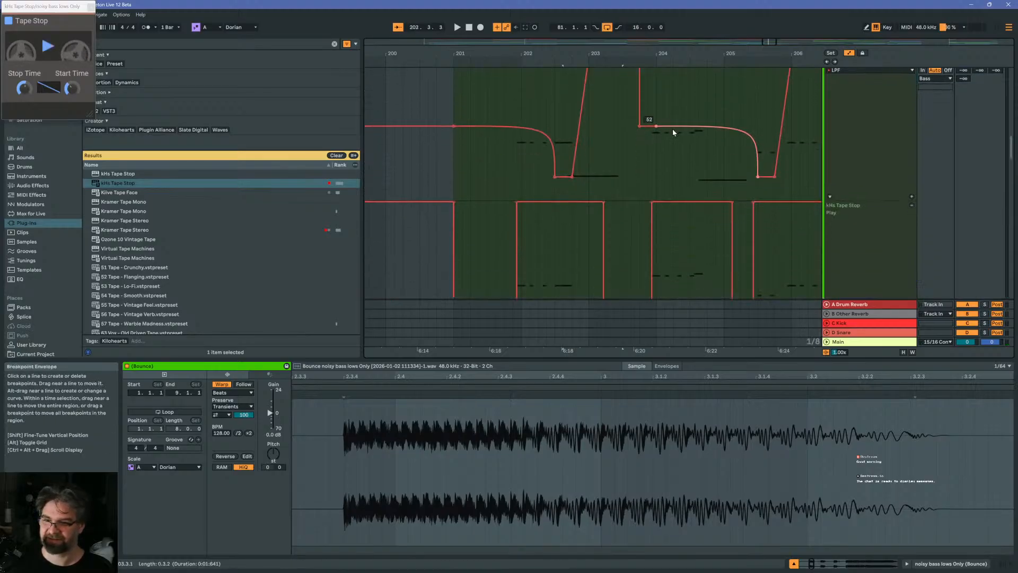
scroll(647, 131, "down", 2)
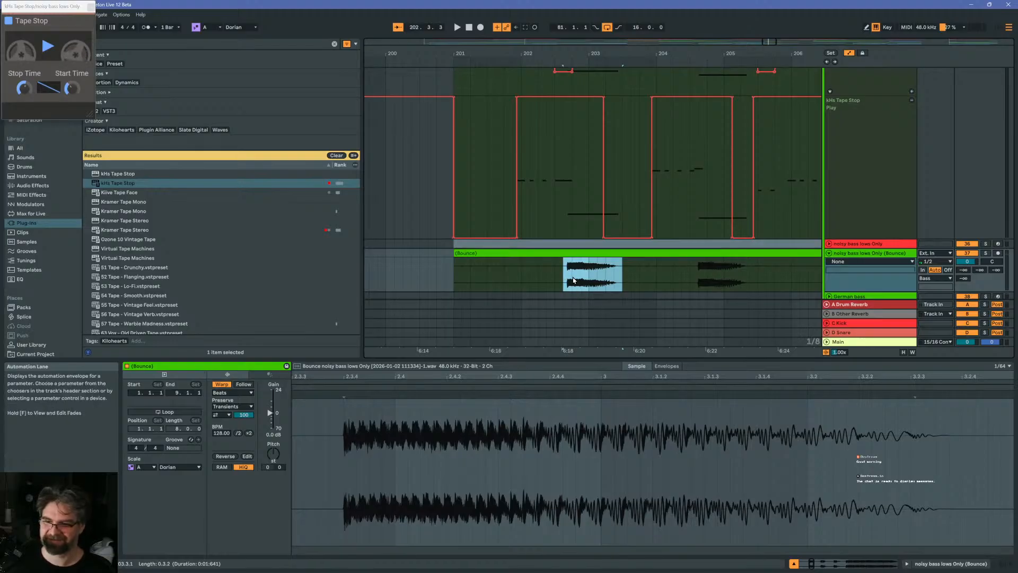
left_click_drag(622, 255, 562, 254)
key("ctrl+d")
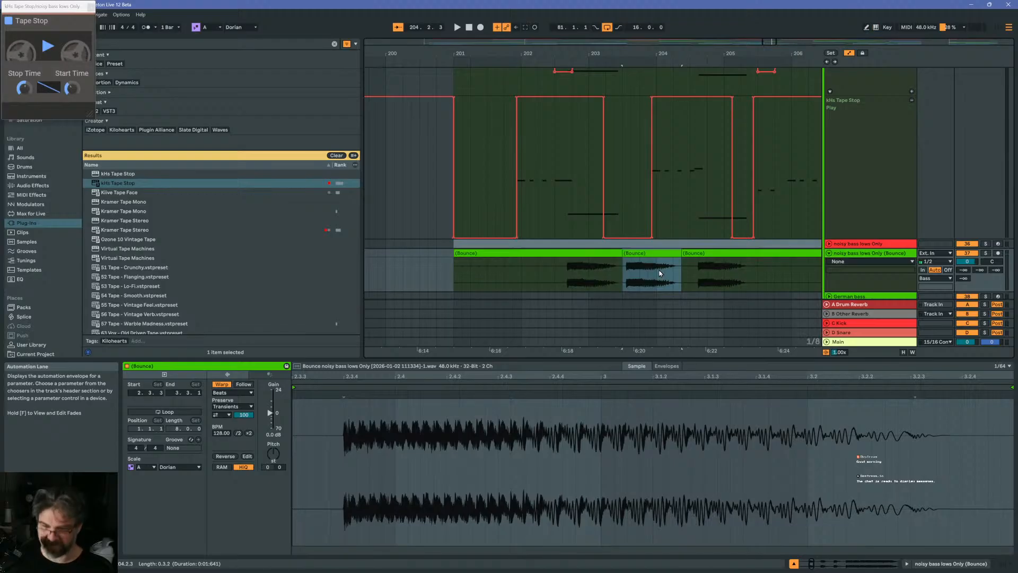
Reverse the copied low note and move it to start at 203.2
key("r")
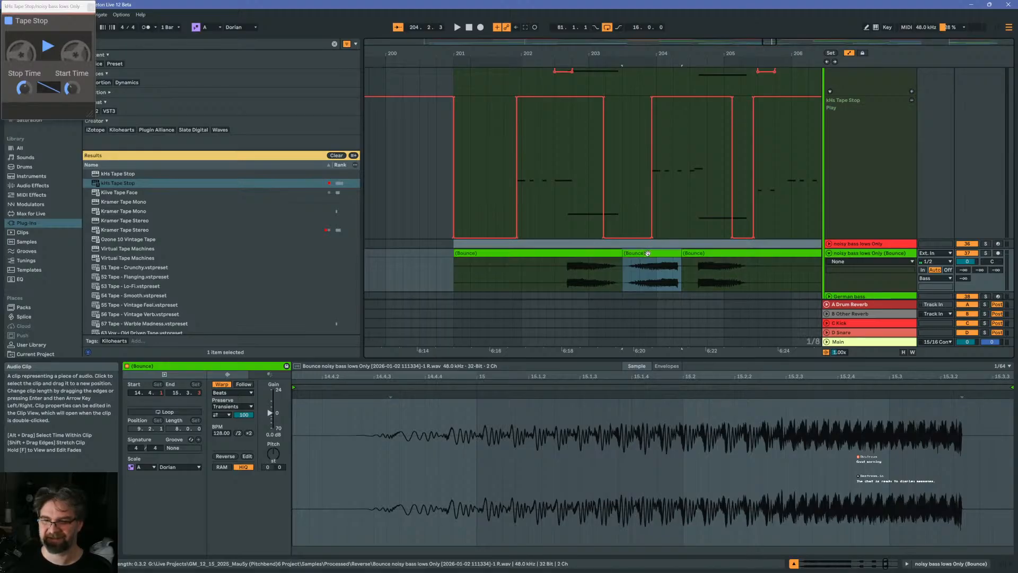
left_click_drag(648, 253, 633, 257)
Deactivate the bounced clip before the reversed note and audition the result from bar 201
left_click(596, 254)
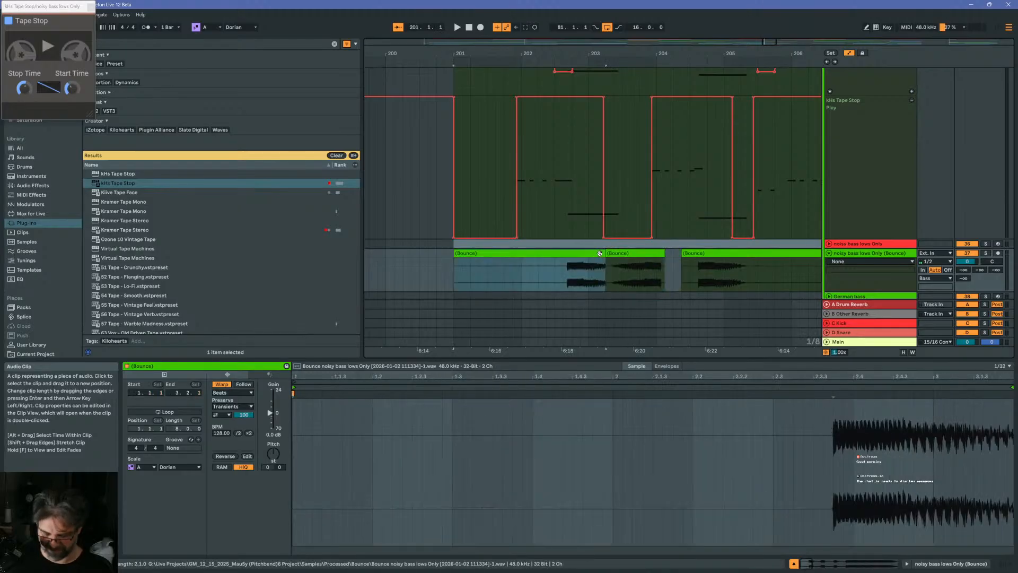
key("0")
left_click(455, 262)
key("space")
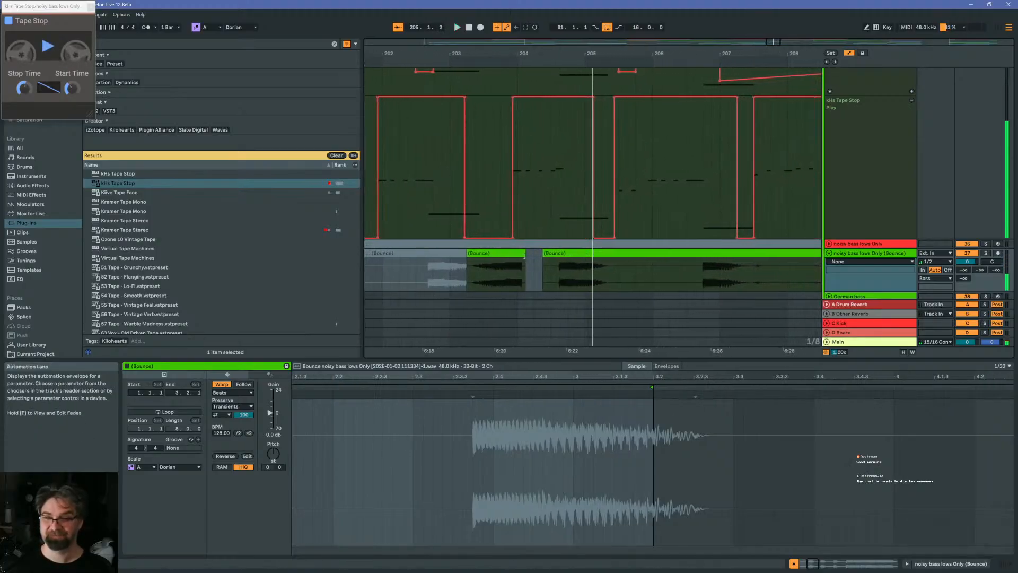
Shift the first reversed clip so it ends at bar 204 and trim its start to 203.1.4
left_click(557, 275)
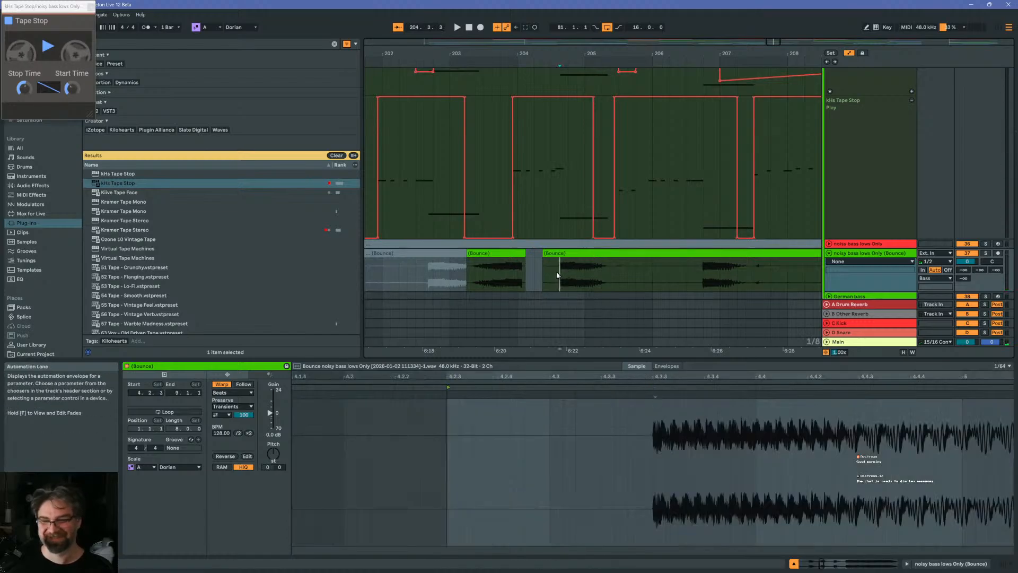
left_click_drag(556, 275, 609, 267)
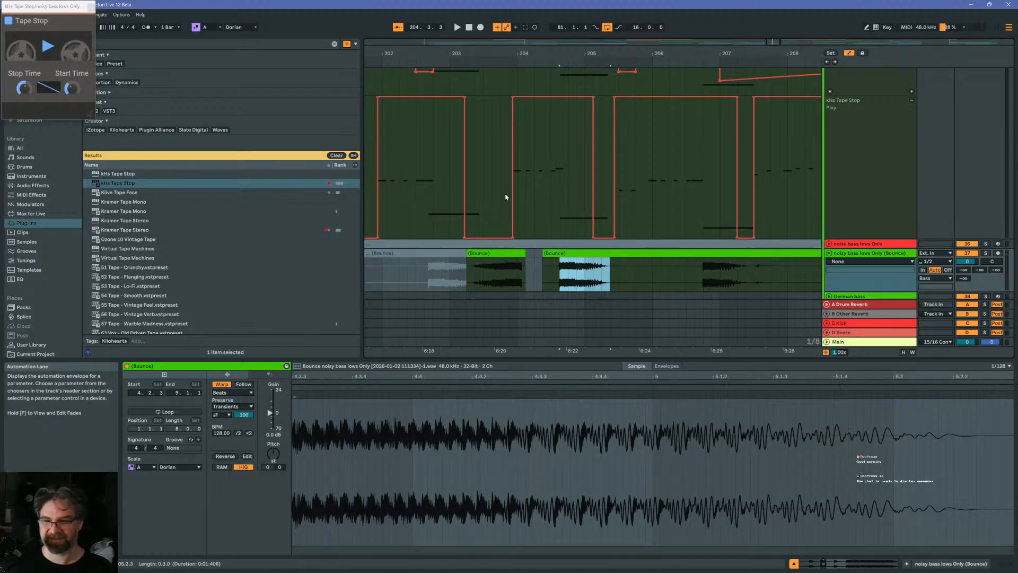
left_click_drag(508, 52, 575, 70)
left_click_drag(607, 253, 582, 253)
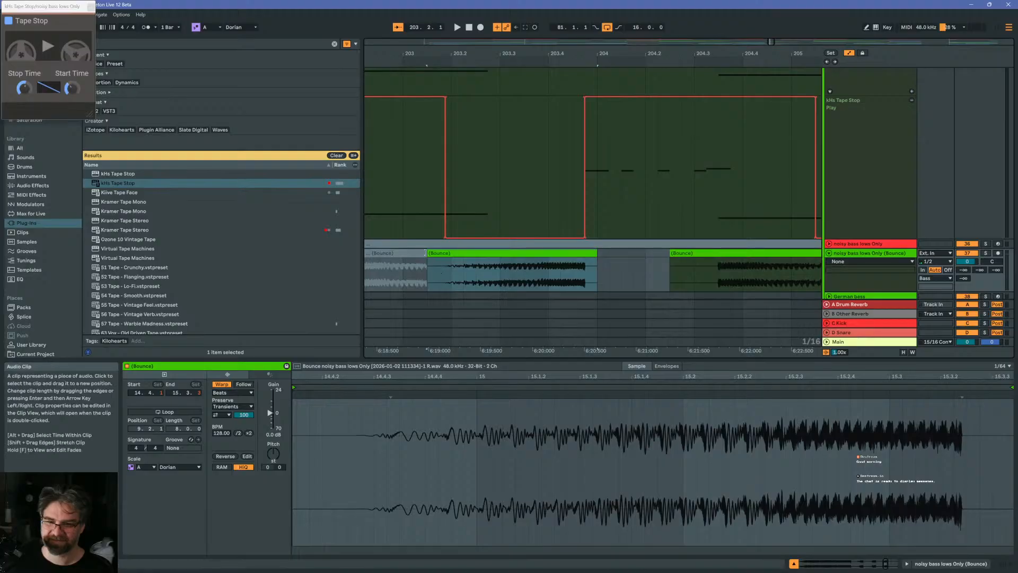
left_click_drag(426, 253, 439, 253)
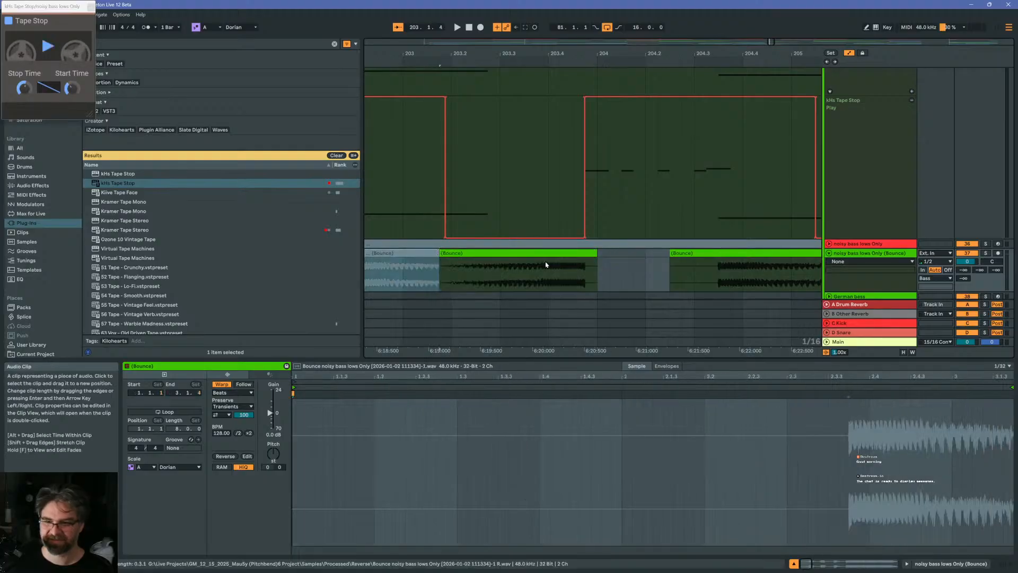
Duplicate the second bounced low note, 204.3.3 to 205.3.1, directly after itself
scroll(685, 263, "right", 5)
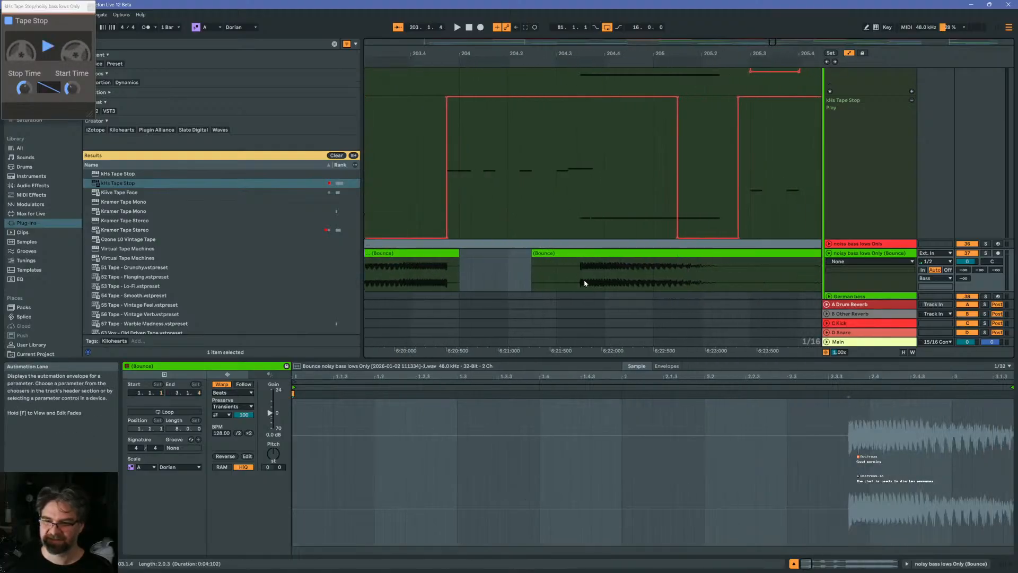
left_click_drag(580, 281, 713, 250)
left_click_drag(578, 267, 752, 254)
key("ctrl+d")
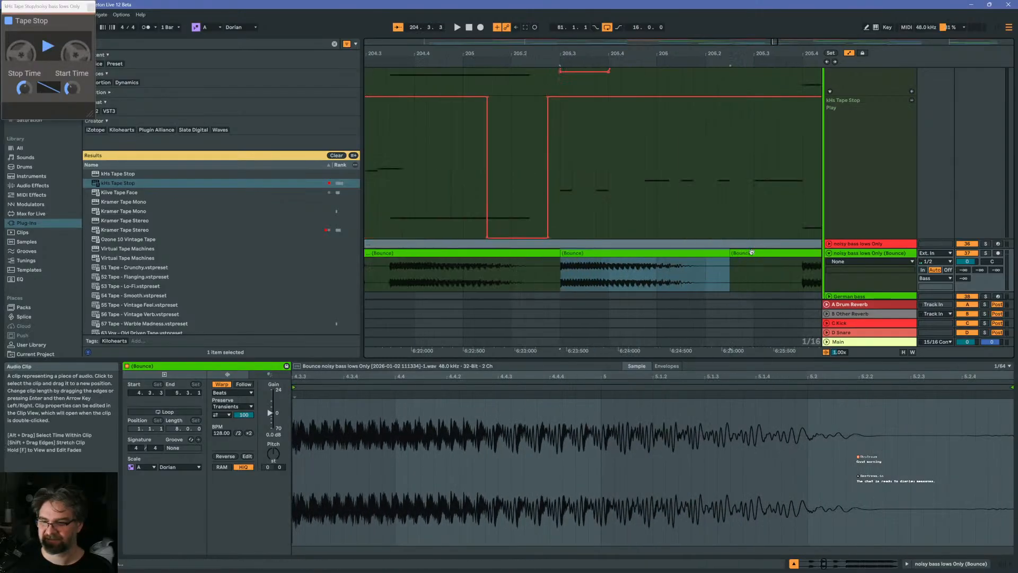
Replace the original second low note with its reversed copy, placed to start at 204.3.3
left_click(514, 253)
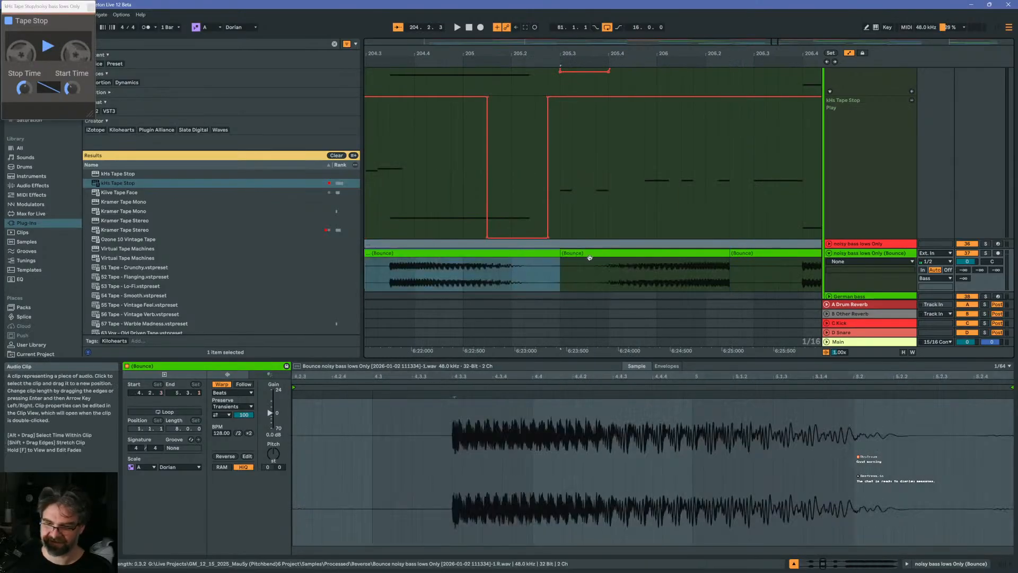
key("Delete")
left_click_drag(674, 255, 505, 257)
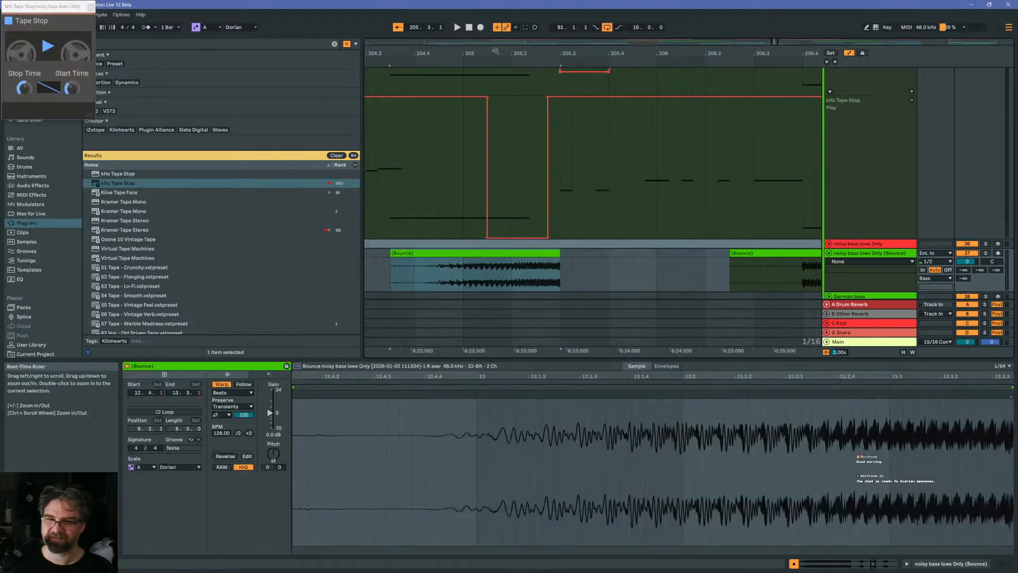
Copy the first reversed clip into the opening pause in bar 201, aligned to end at bar 202
left_click_drag(496, 51, 775, 15)
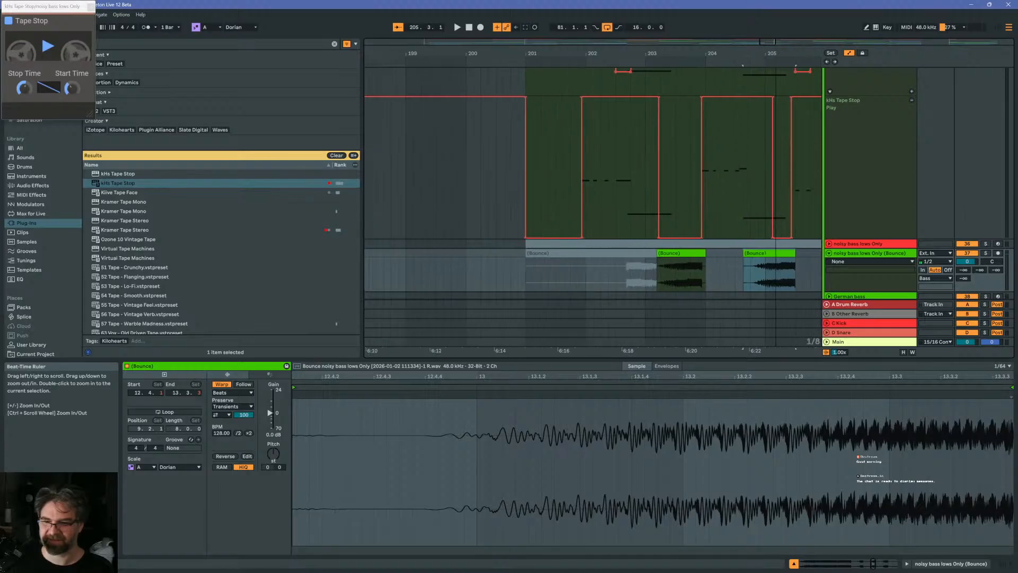
left_click(681, 253)
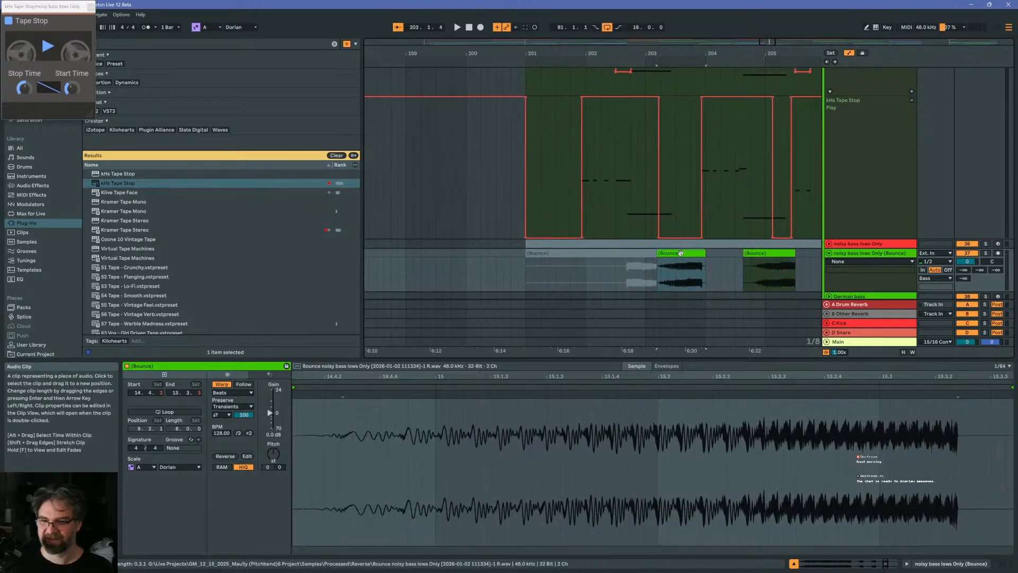
left_click_drag(676, 255, 524, 267)
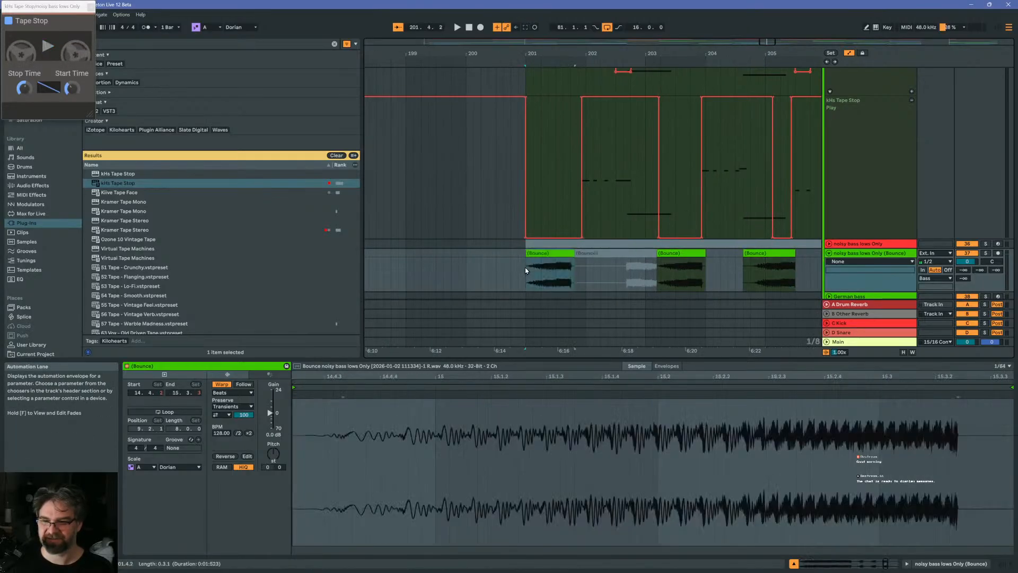
left_click_drag(594, 43, 663, 253)
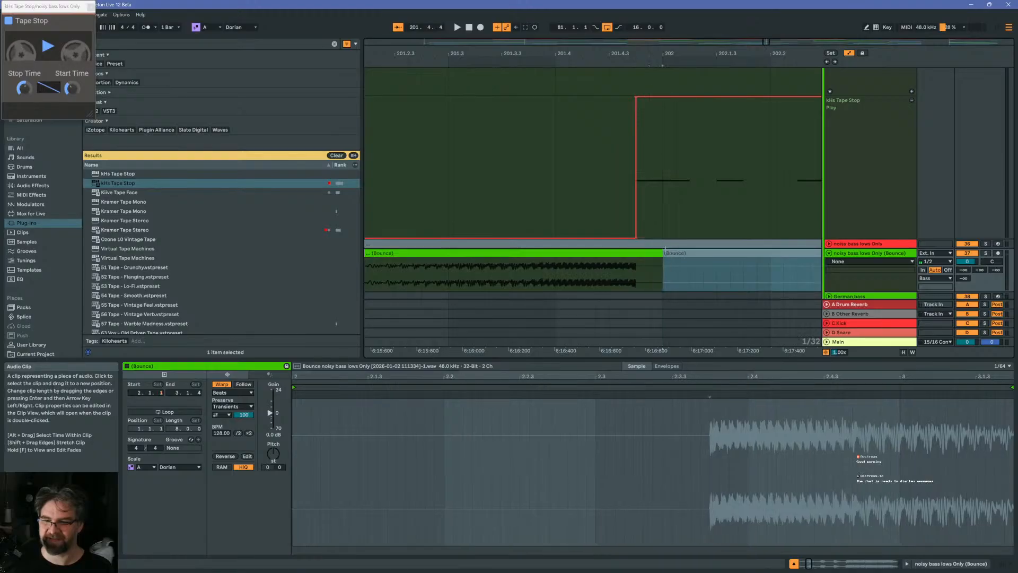
Audition the bass with its reversed fills from bar 200, then replay it from bar 201
left_click_drag(566, 53, 575, 21)
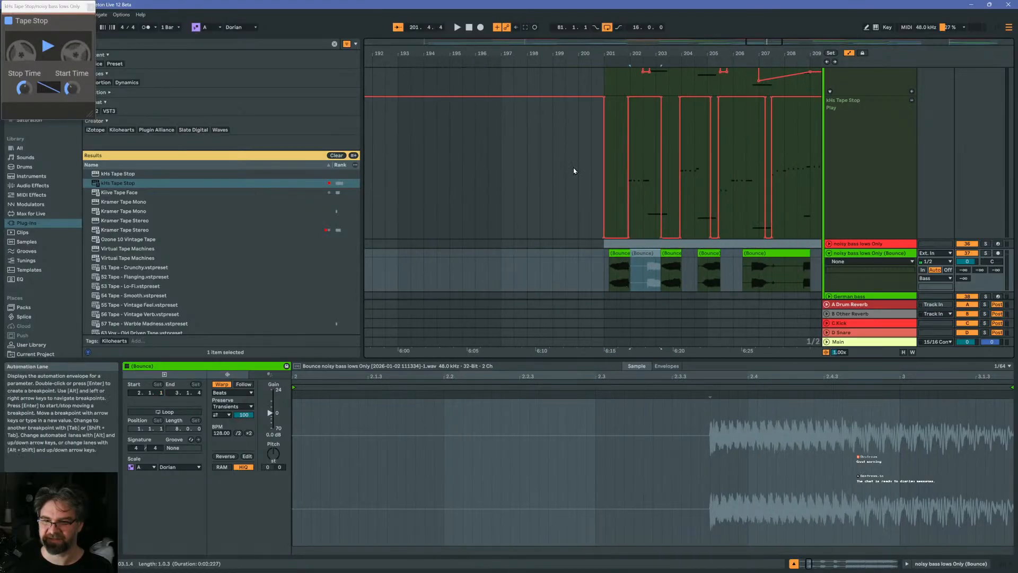
left_click(570, 185)
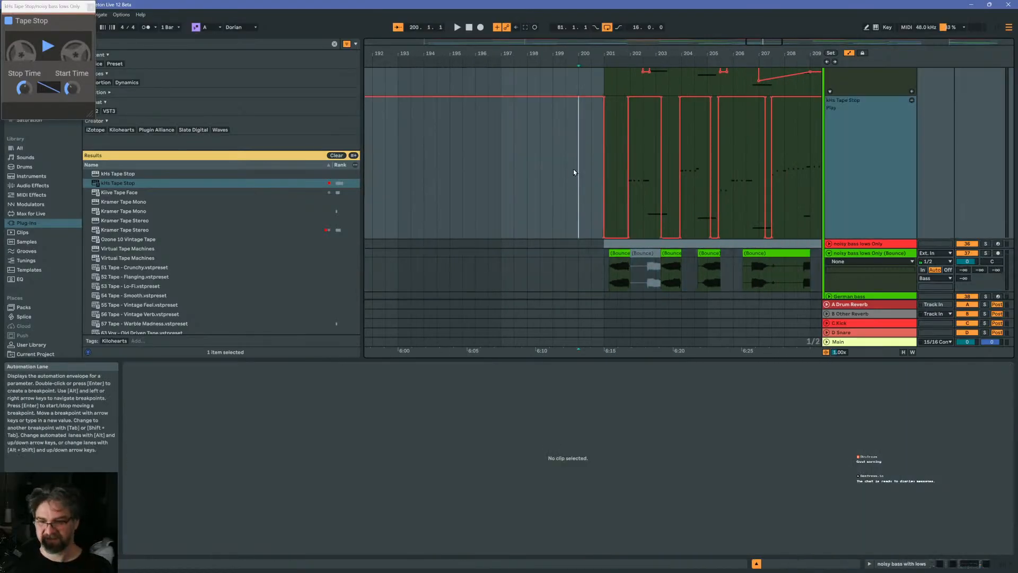
key("space")
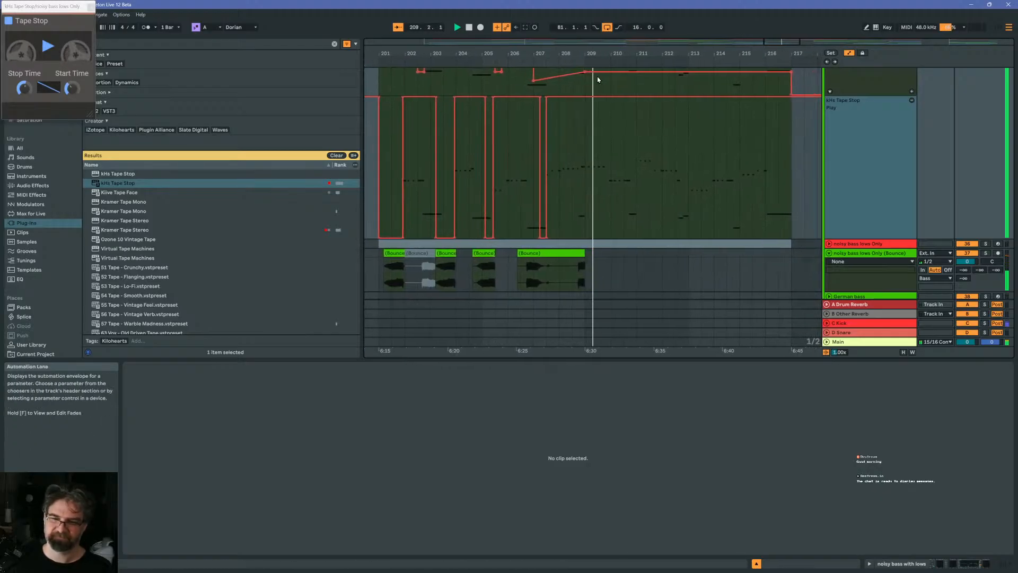
left_click_drag(549, 54, 691, 47)
key("space")
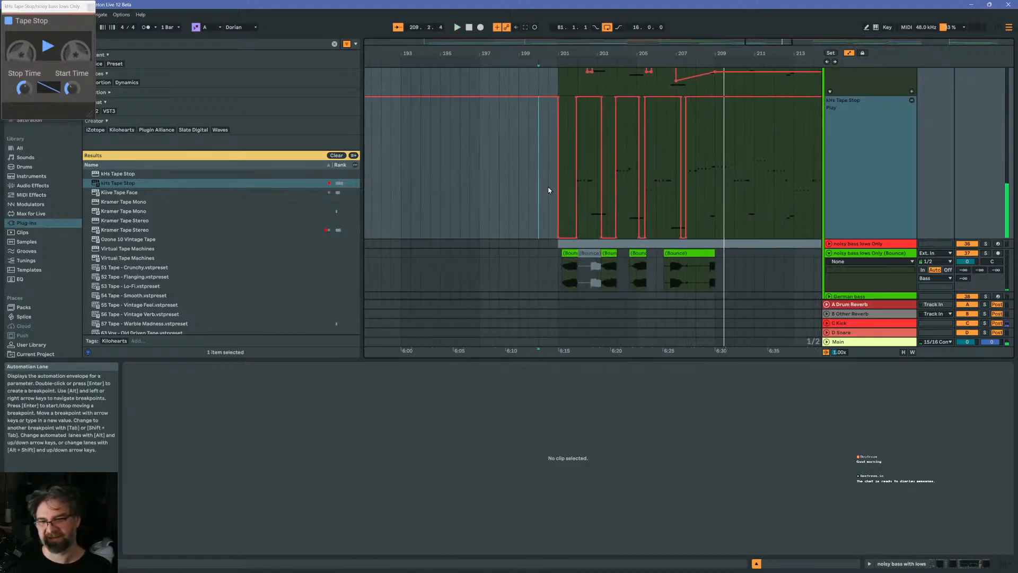
left_click(561, 79)
key("space")
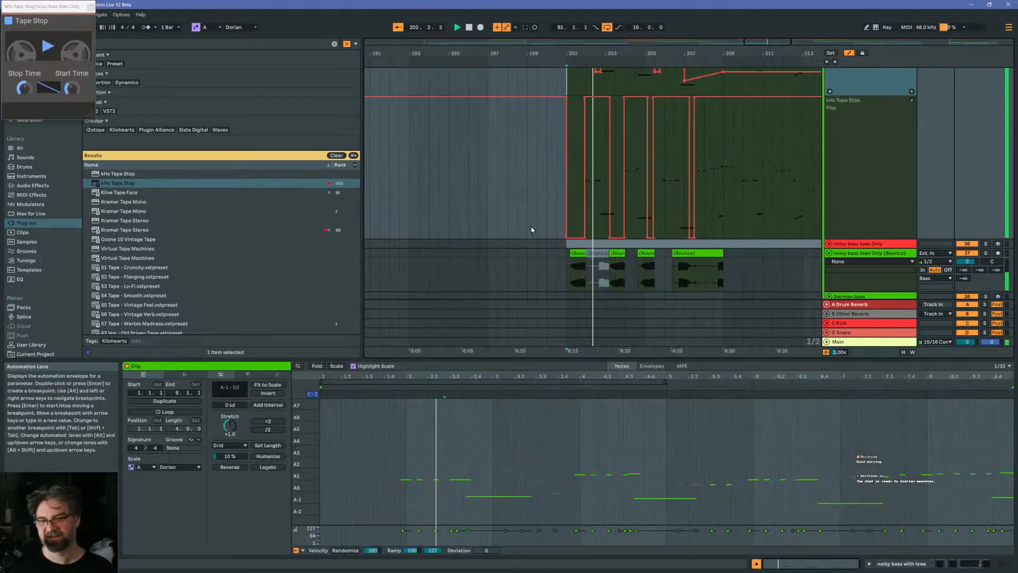
Move the first reversed bounce clip earlier so it ends at 201.1.2, and play the arrangement from 189.1.1
left_click(575, 254)
left_click_drag(576, 254, 554, 258)
left_click_drag(552, 54, 552, 93)
left_click_drag(584, 253, 591, 254)
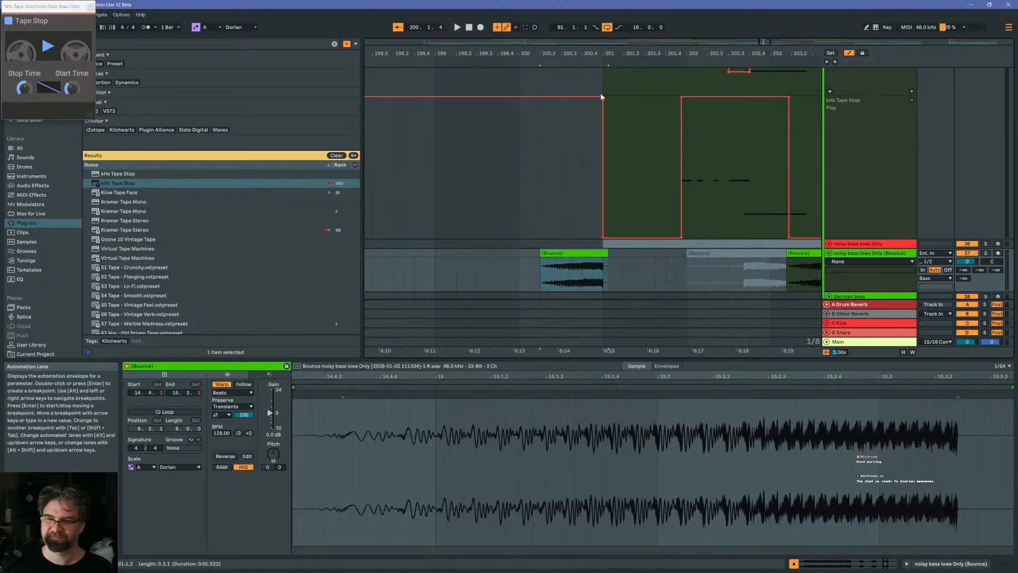
left_click_drag(615, 54, 615, 16)
left_click(572, 166)
key("space")
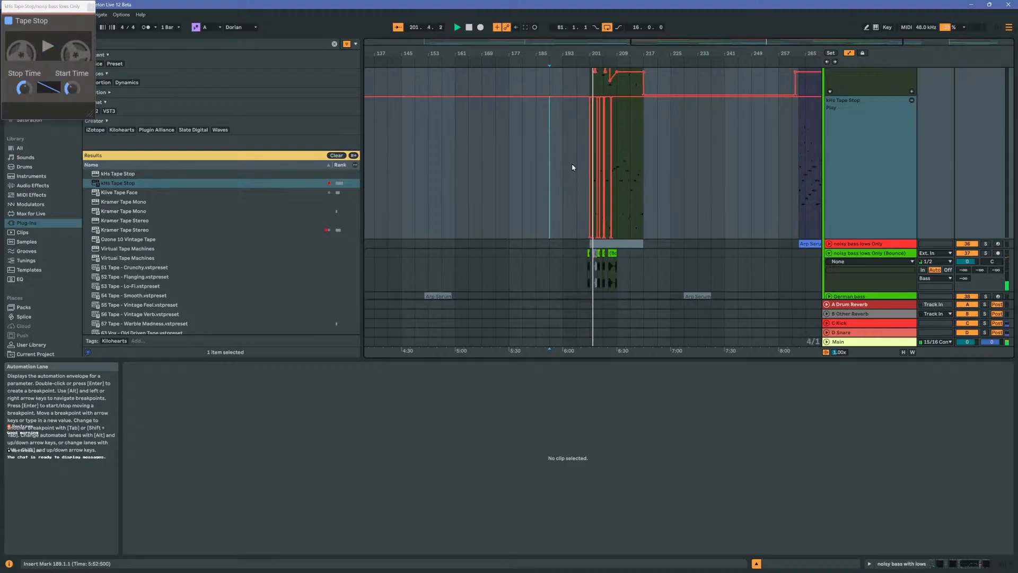
Deactivate the reversed bounce clip that starts at 203.1.4
left_click_drag(608, 53, 596, 128)
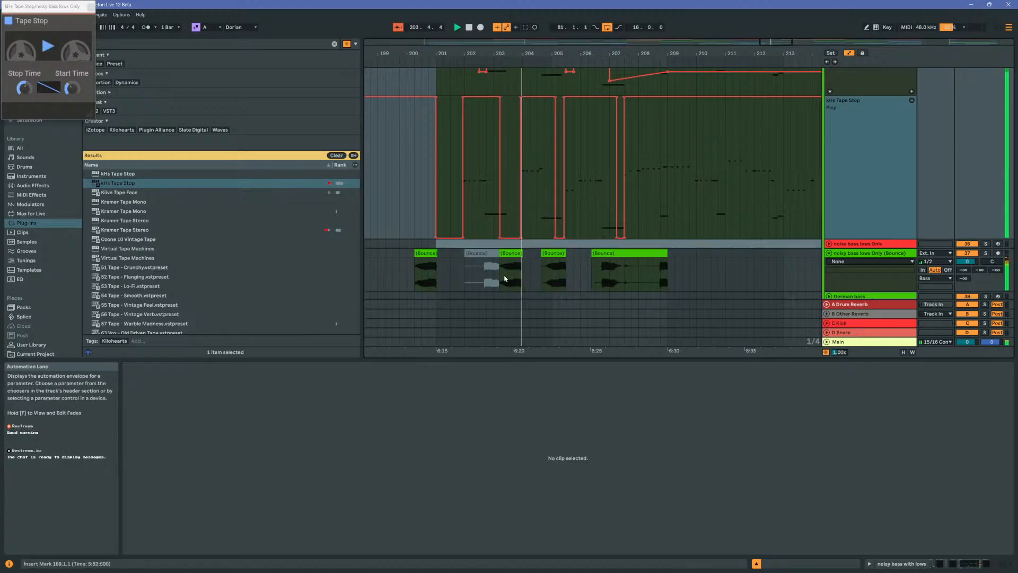
left_click(513, 253)
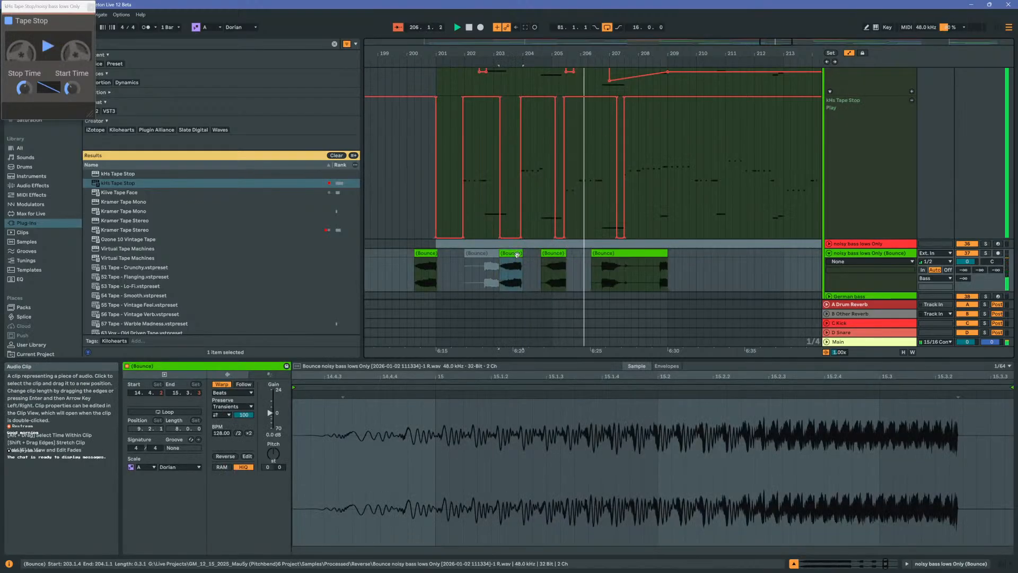
key("0")
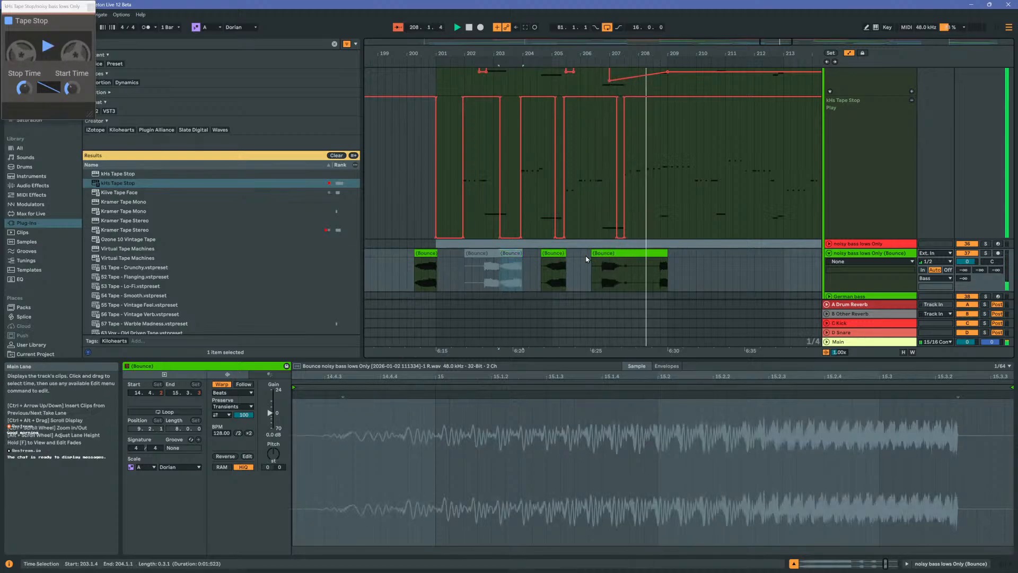
Duplicate the part of the long bounce clip from about 206.4.1 to 207.3.1 and reverse the copy
left_click(599, 268)
left_click_drag(602, 266, 626, 253)
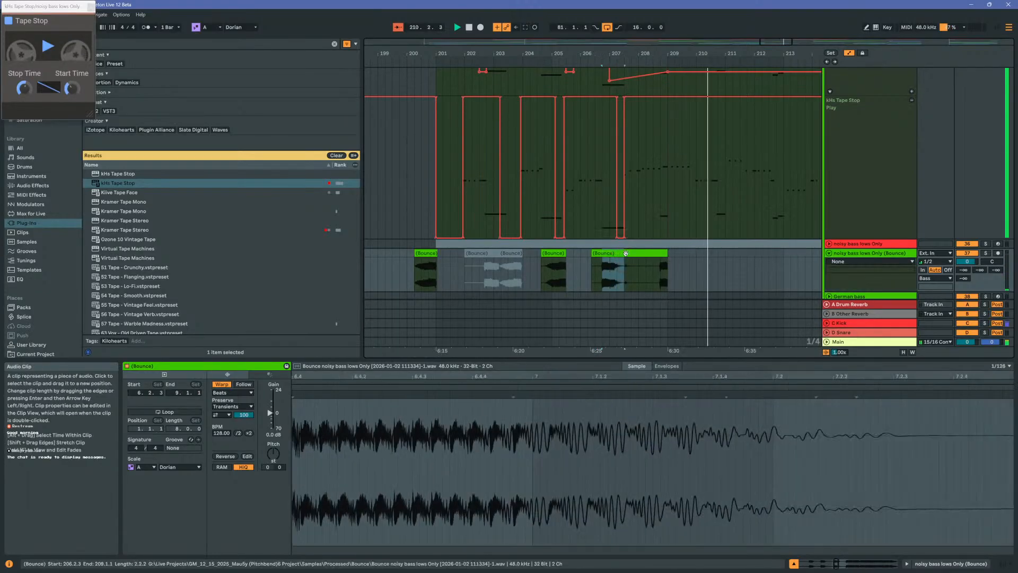
key("ctrl+d")
key("r")
Replace the original section with the reversed copy so it starts at 206.4.1, and play it back
left_click(613, 254)
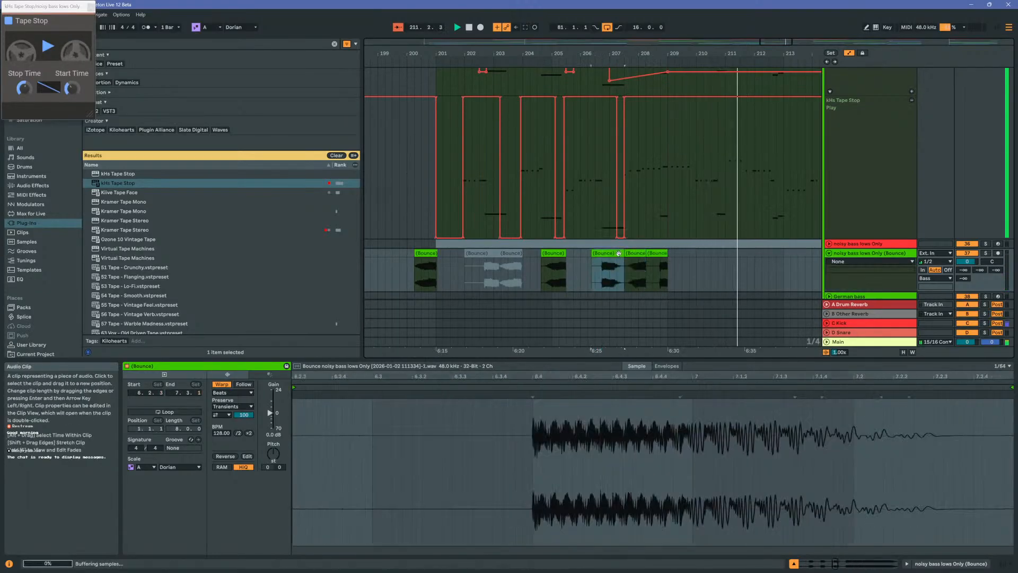
key("Delete")
left_click_drag(631, 255, 610, 255)
left_click(605, 264)
key("space")
key("space")
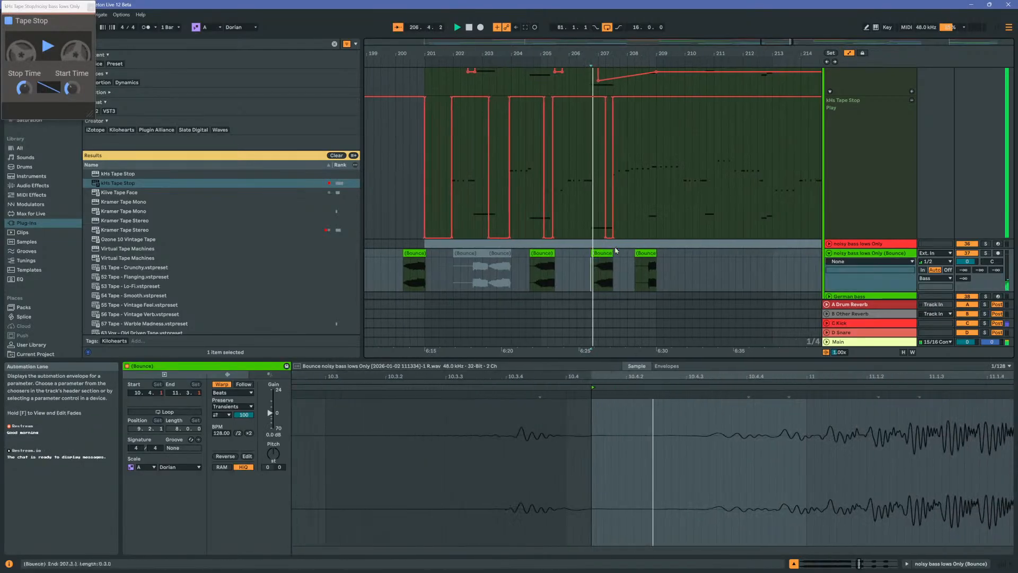
Split the last bounce clip at 208.4.1 and delete its silent first part
mouse_move(595, 56)
left_mouse_down()
mouse_move(595, 127)
mouse_move(579, 141)
mouse_move(577, 118)
mouse_move(607, 79)
mouse_move(595, 60)
left_mouse_up()
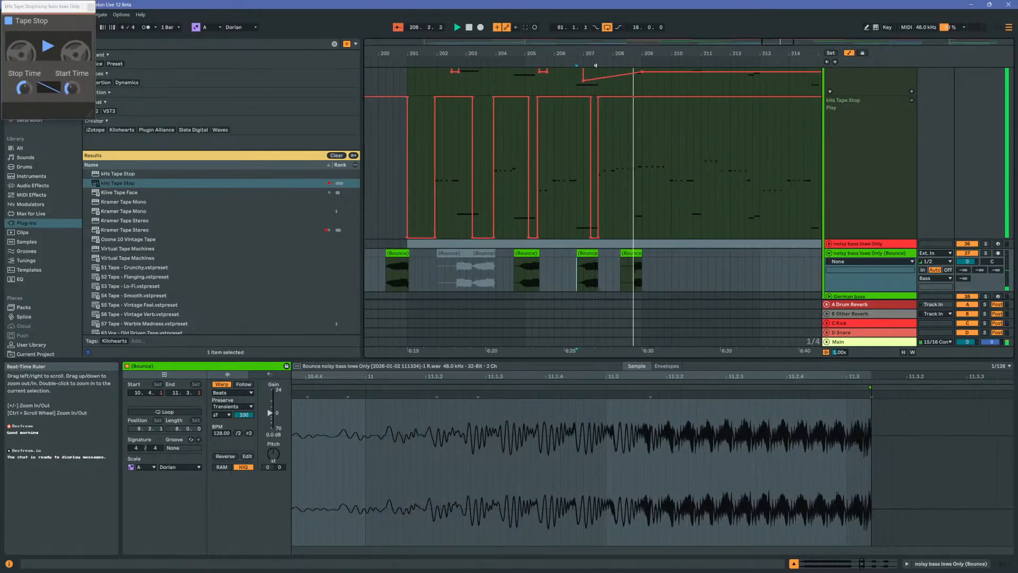
left_click(634, 267)
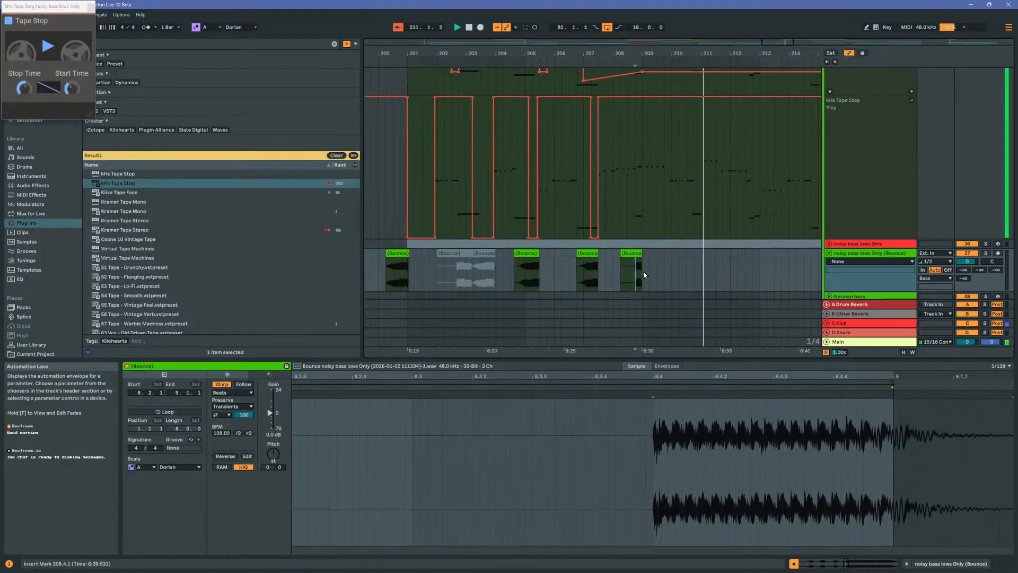
left_click_drag(638, 54, 632, 74)
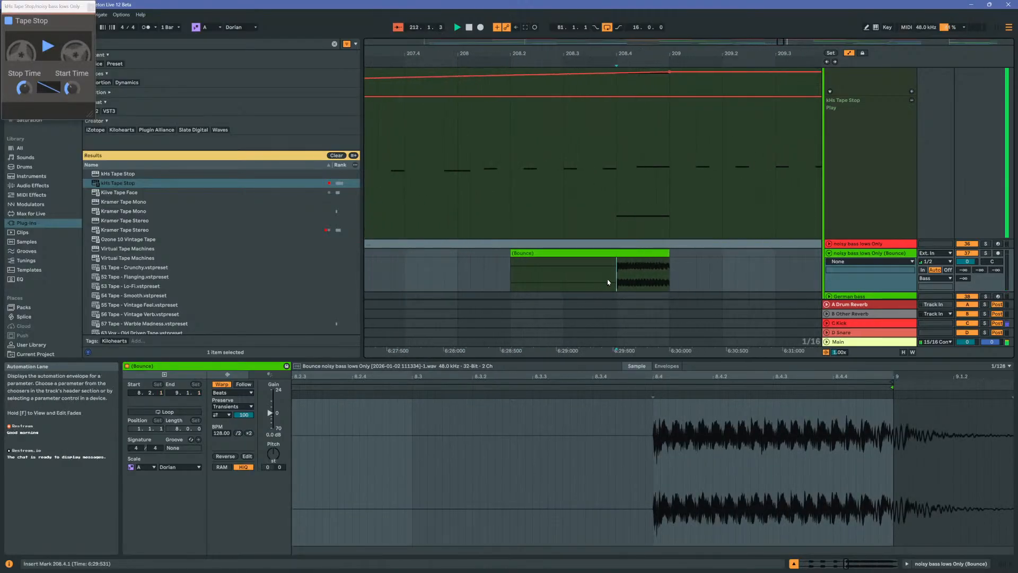
key("ctrl+e")
left_click(598, 253)
key("Delete")
Reverse the remaining one-beat bounce clip and move it to start at 209.1.1
left_click(626, 254)
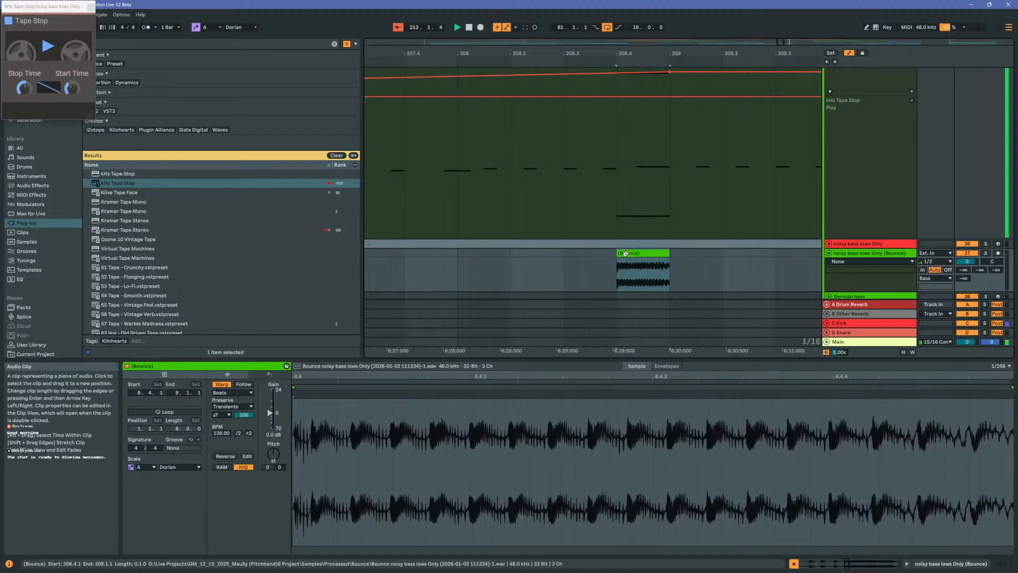
key("r")
left_click(613, 265)
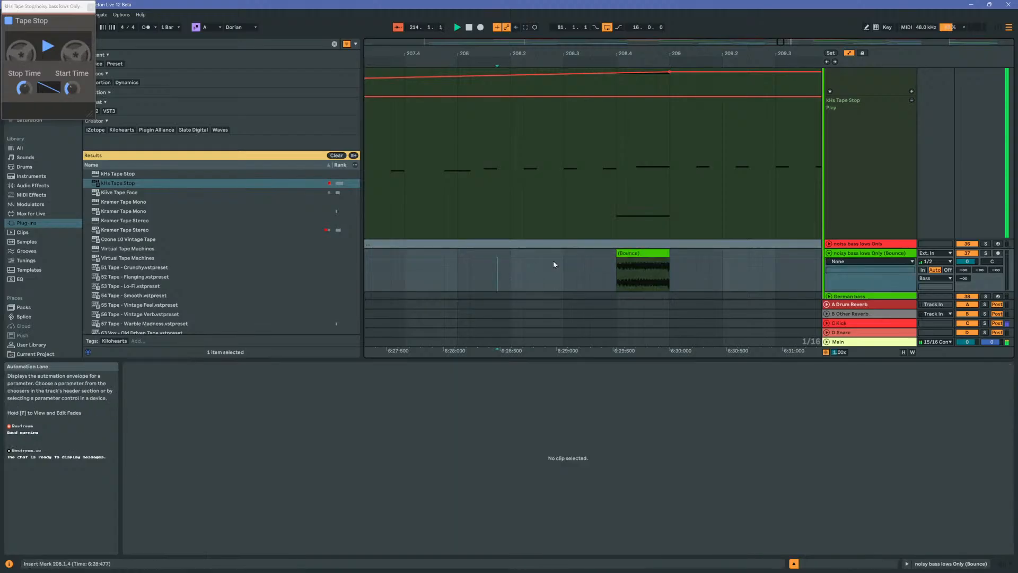
left_click(637, 254)
left_click_drag(638, 253, 691, 255)
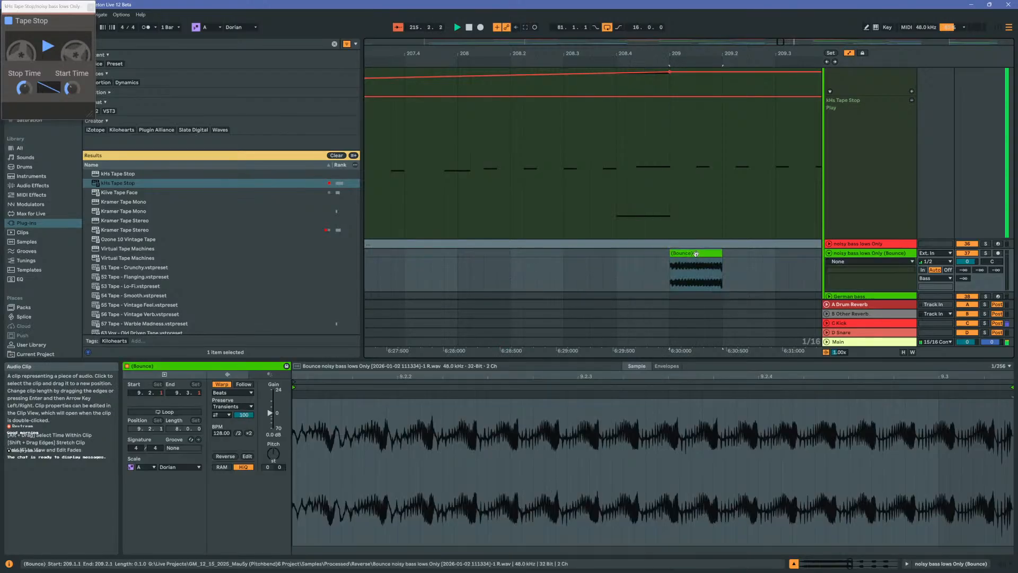
Play the arrangement from 201.1.1 to audition the reversed bounce clips
left_click_drag(680, 50, 680, 4)
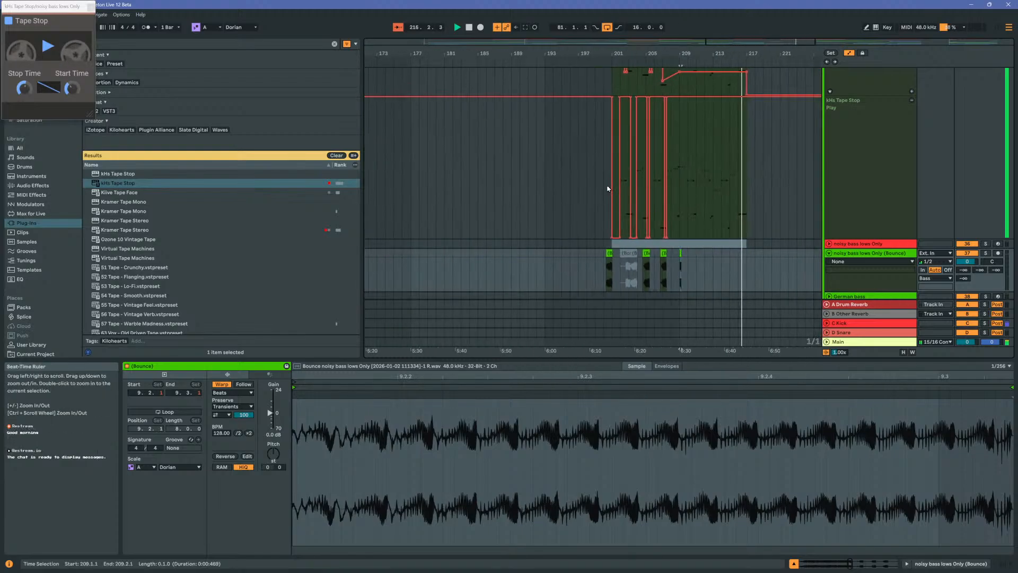
left_click(609, 79)
key("space")
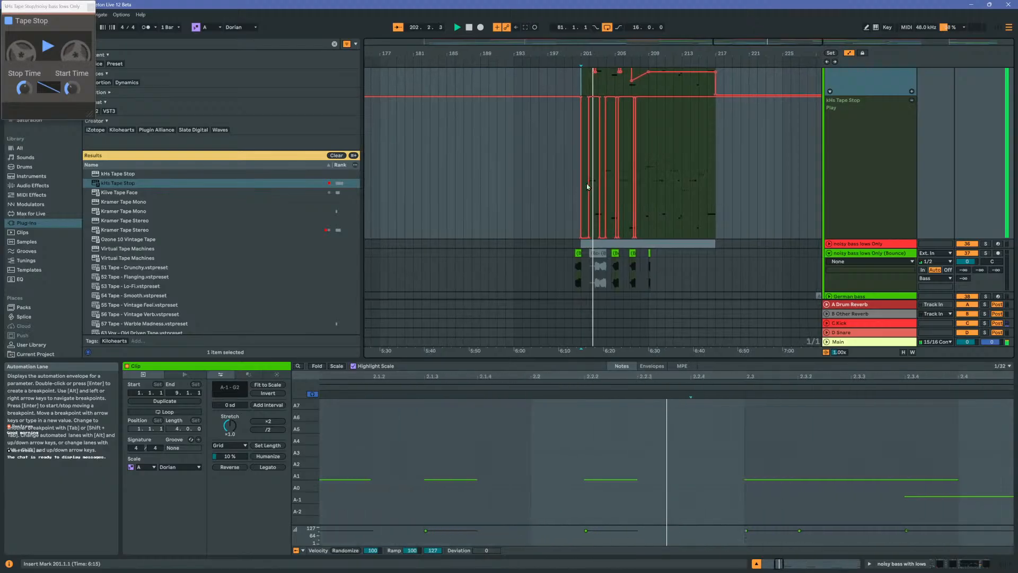
Reactivate the reversed bounce clip at 203.1.4 and set its warp mode to Pro
left_click_drag(593, 54, 593, 85)
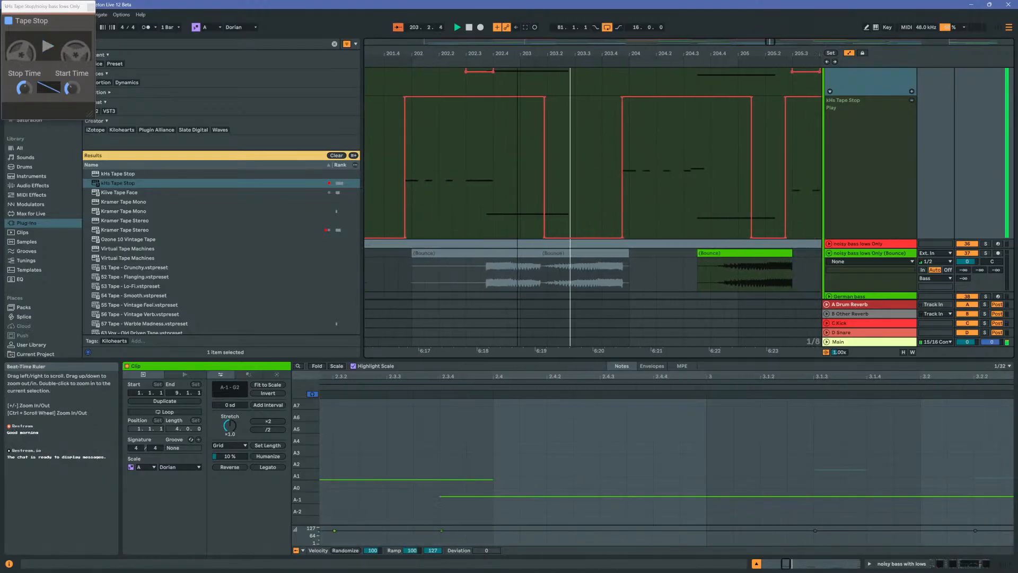
left_click(551, 253)
key("0")
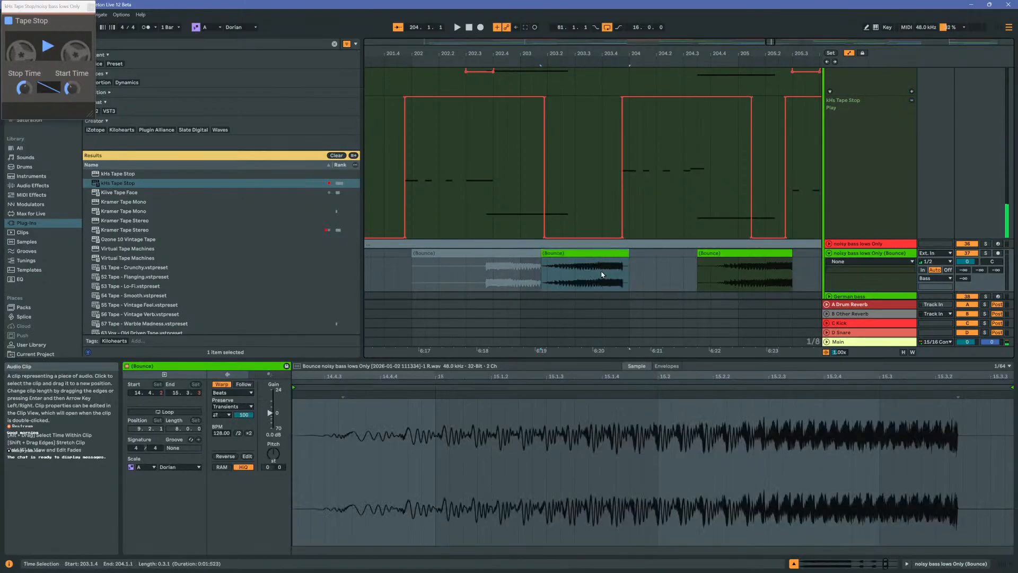
left_click(233, 392)
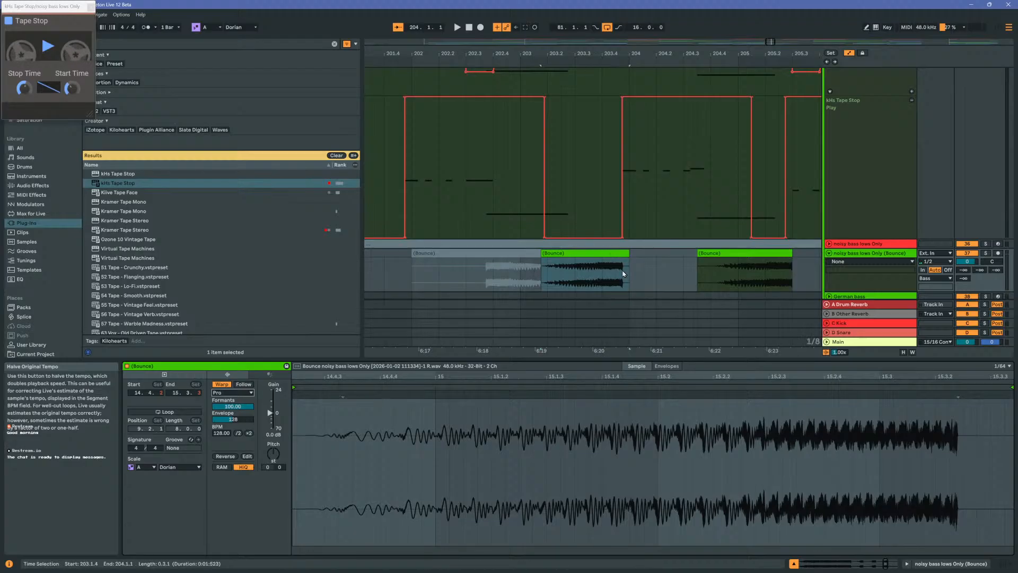
Split the reversed clip at 203.4.4, where the Tape Stop automation rises, and delete its silent tail
left_click_drag(621, 53, 645, 56)
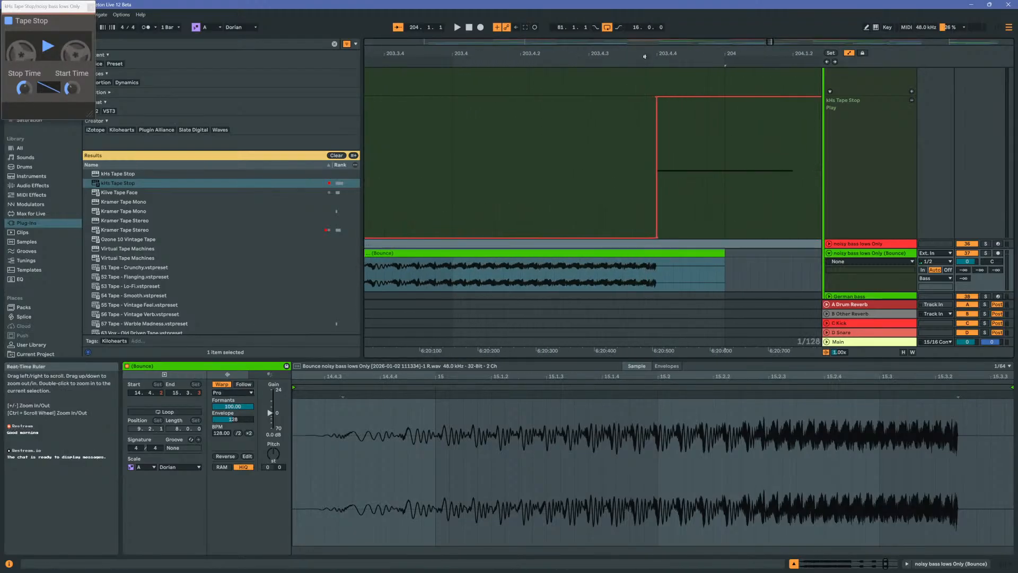
left_click(660, 277)
key("ctrl+e")
left_click(661, 253)
key("Delete")
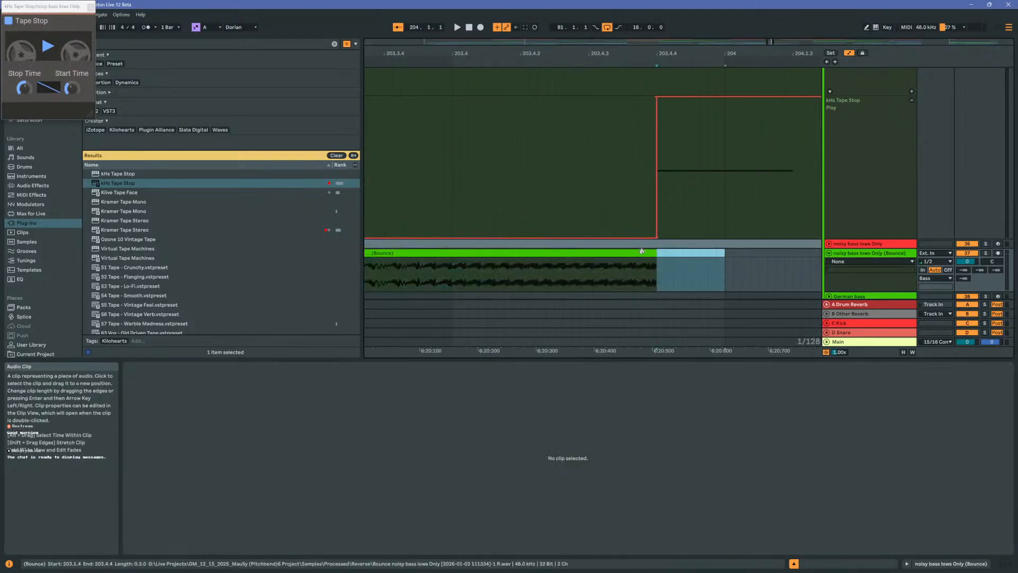
Time-compress the reversed clip from its start to about two beats, and play the arrangement from 200.3.1
left_click(625, 253)
left_click_drag(584, 53, 743, 42)
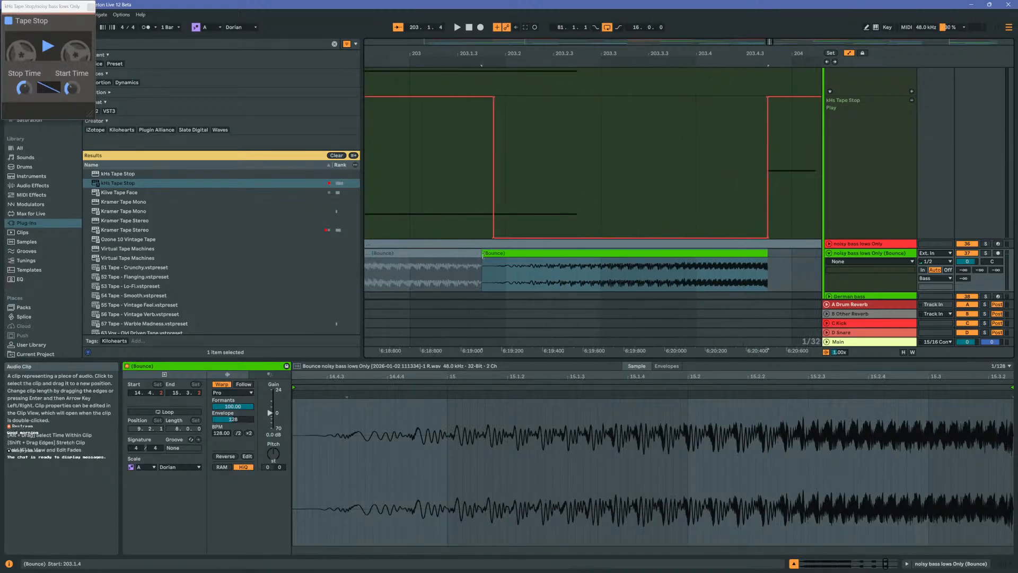
left_click_drag(483, 251, 578, 249)
left_click_drag(482, 55, 588, 42)
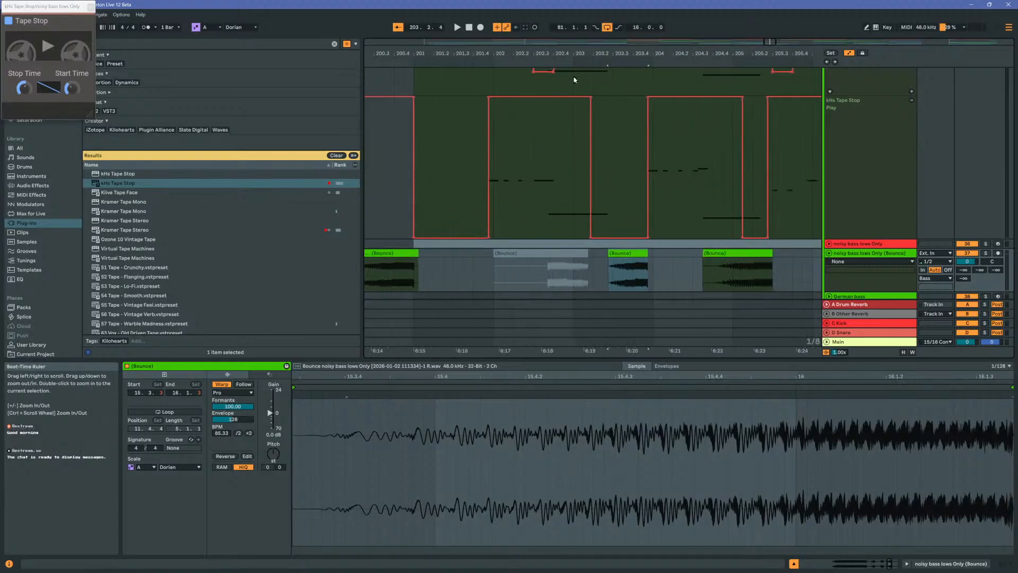
left_click(370, 173)
key("space")
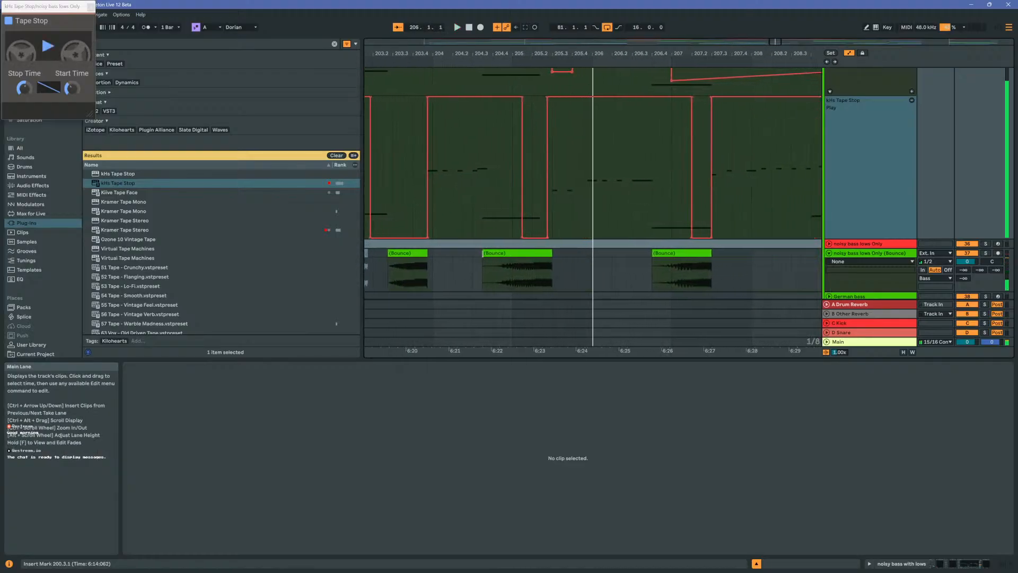
Trim the start of the next bounce clip to 204.4.1, and time-compress it to begin at about 205.1.2
left_click_drag(483, 252, 492, 255)
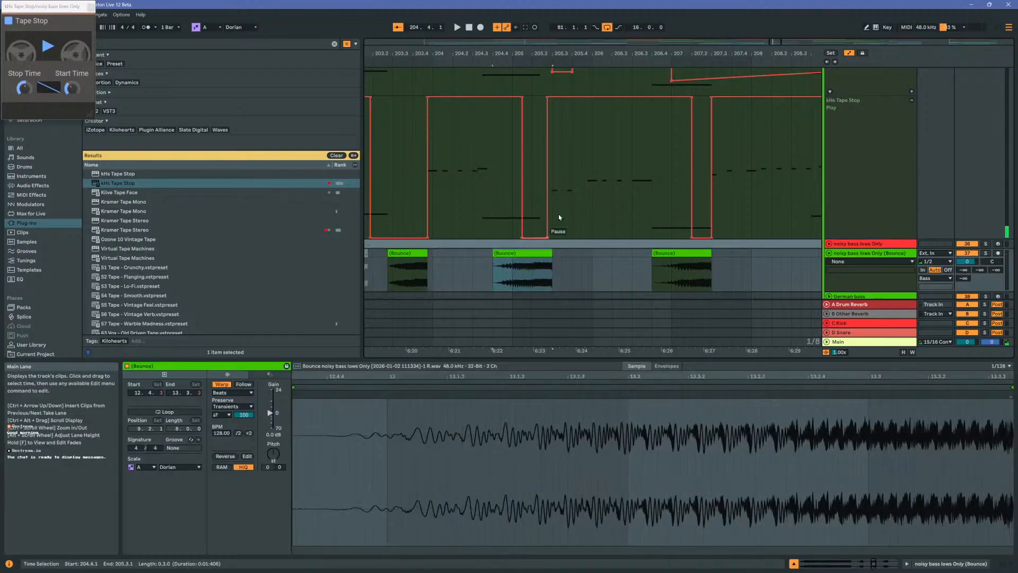
left_click_drag(553, 53, 721, 122)
left_click_drag(701, 54, 707, 37)
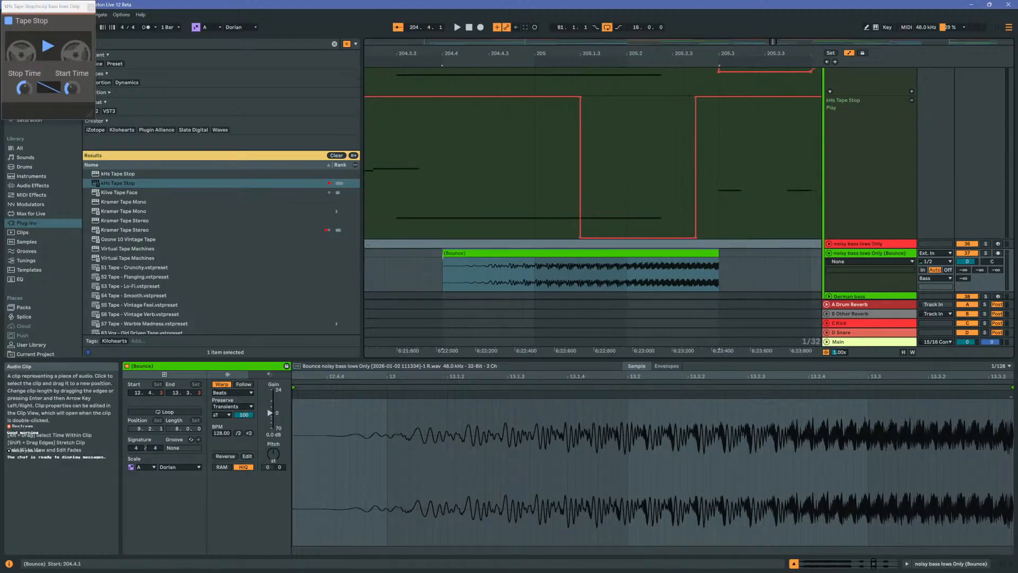
left_click_drag(442, 252, 572, 249)
left_click(398, 265)
key("space")
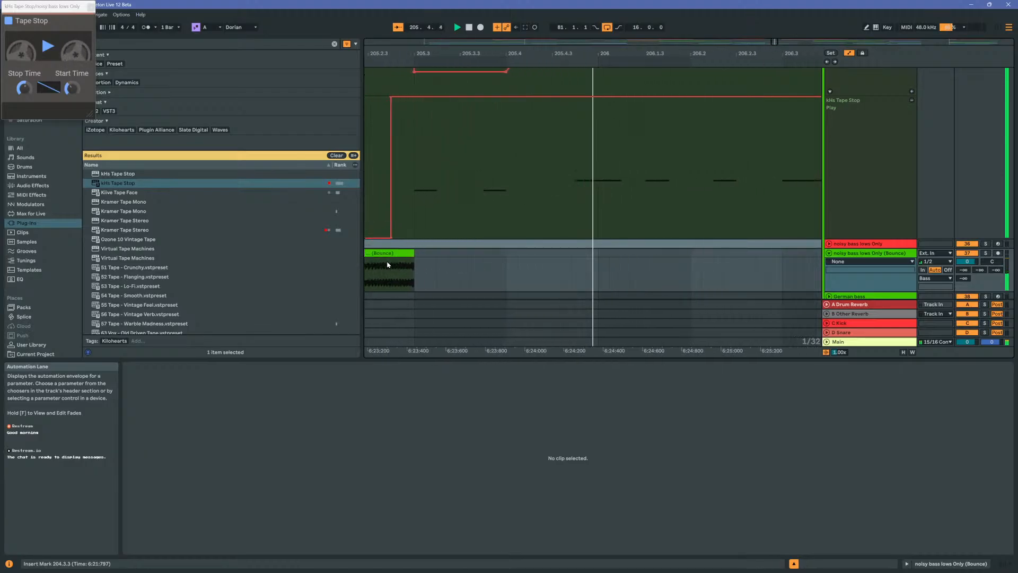
Try extending the end of the compressed bounce clip to 205.3.2
mouse_move(482, 55)
left_mouse_down()
mouse_move(594, 35)
mouse_move(579, 31)
left_mouse_up()
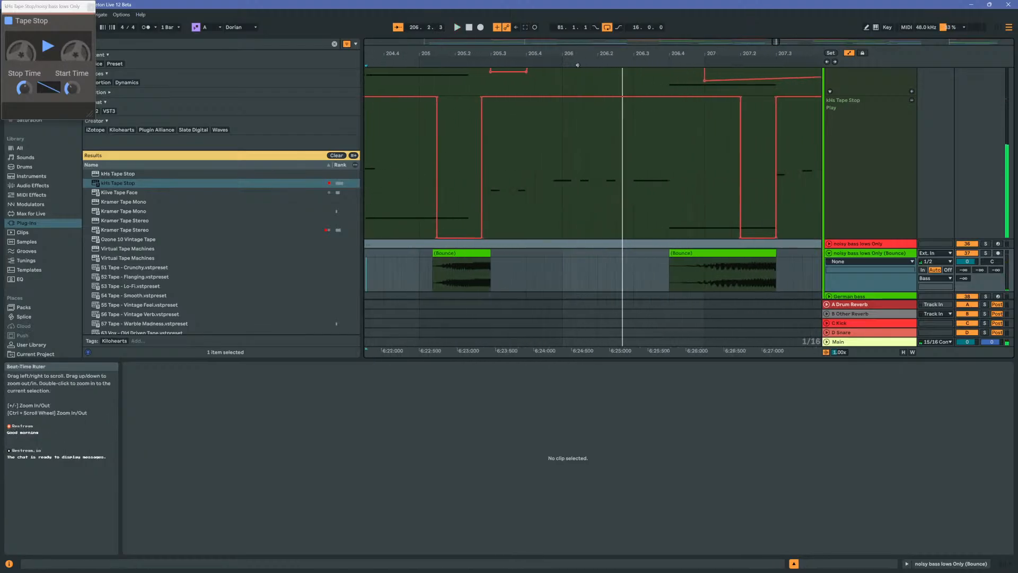
left_click(490, 255)
mouse_move(489, 254)
left_mouse_down()
mouse_move(545, 255)
mouse_move(491, 254)
left_mouse_up()
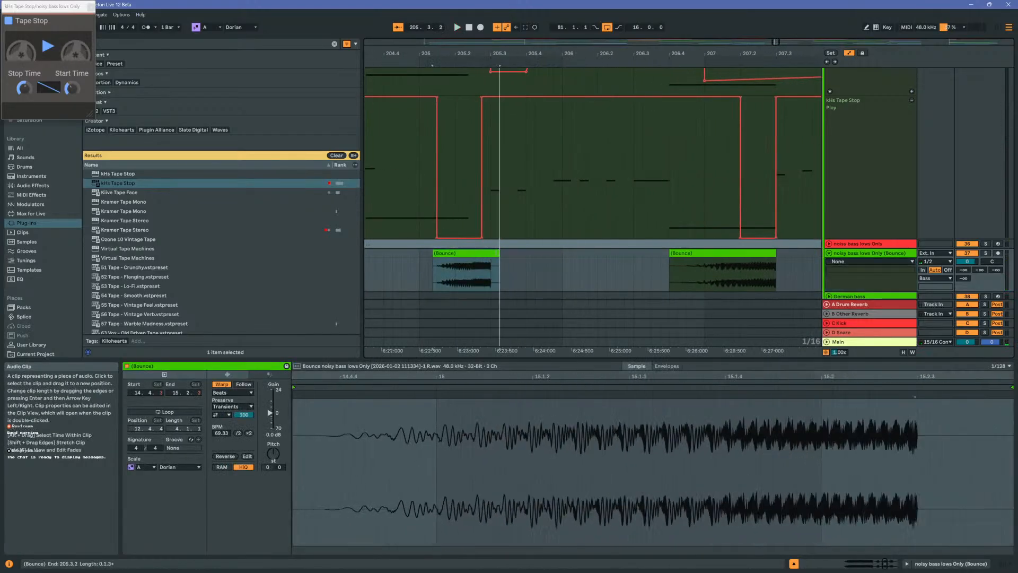
Play the arrangement from 203.3.3 to audition the compressed bounce clips against the Tape Stop automation
left_click_drag(447, 54, 547, 35)
left_click(447, 134)
key("space")
scroll(566, 180, "up", 1)
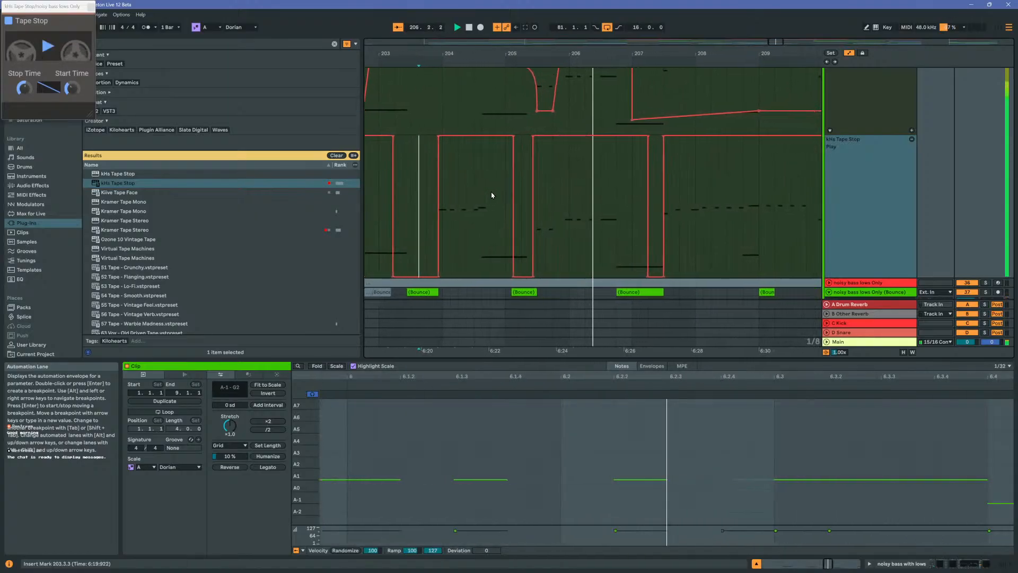
left_click_drag(512, 53, 524, 82)
scroll(518, 160, "down", 2)
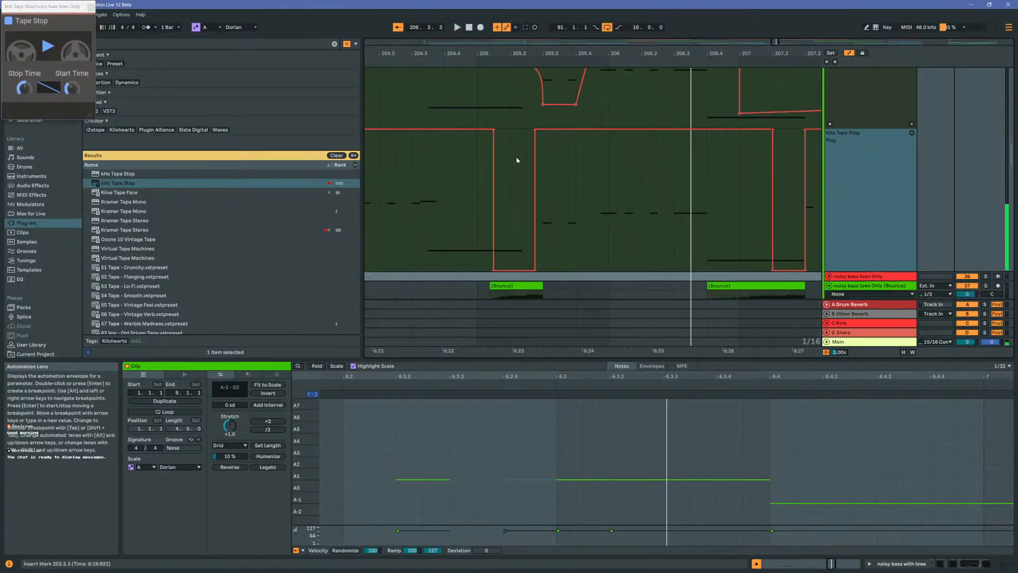
left_click(518, 226)
key("ctrl+d")
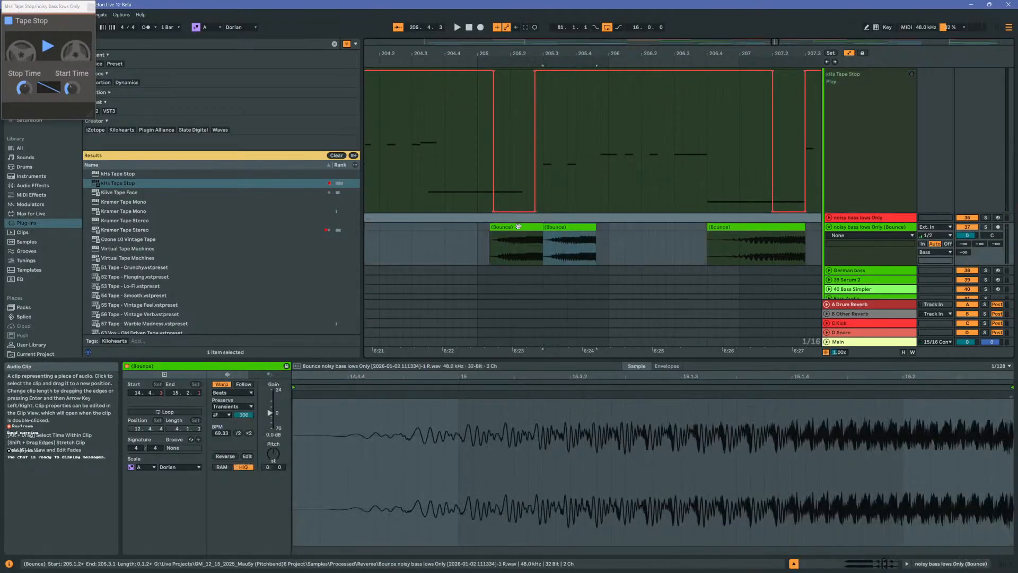
key("Delete")
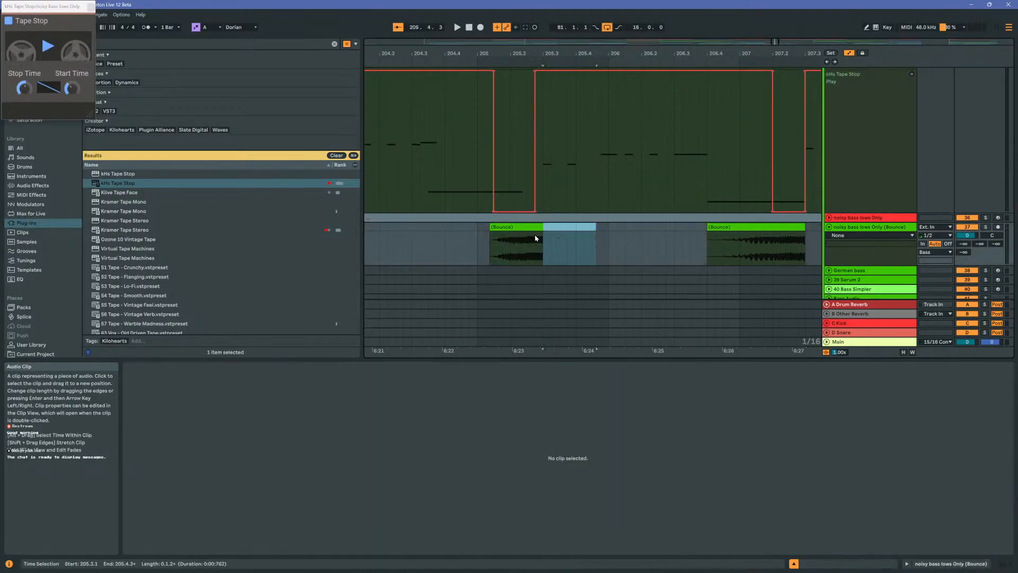
Try to consolidate the reversed bounce clip with the short bounce clip ending at 205.3.2, and play the arrangement from just before them
left_click_drag(541, 237, 538, 231)
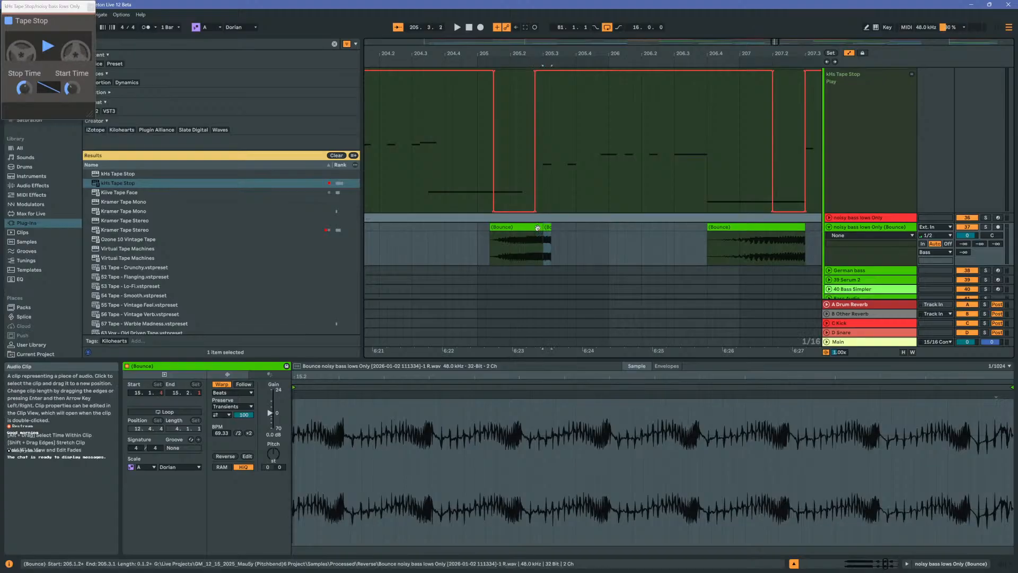
right_click(542, 229)
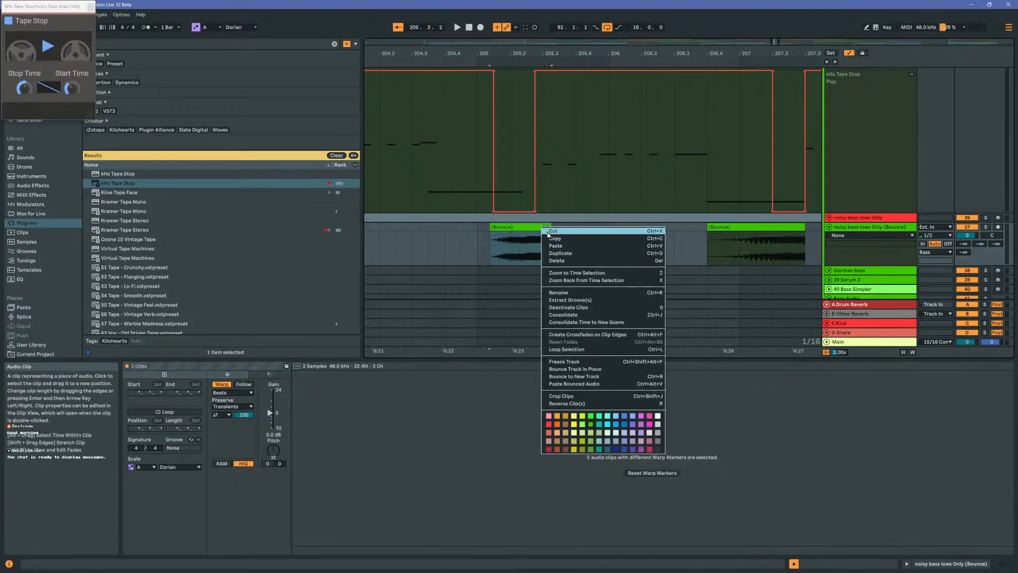
left_click(579, 323)
left_click(428, 238)
key("space")
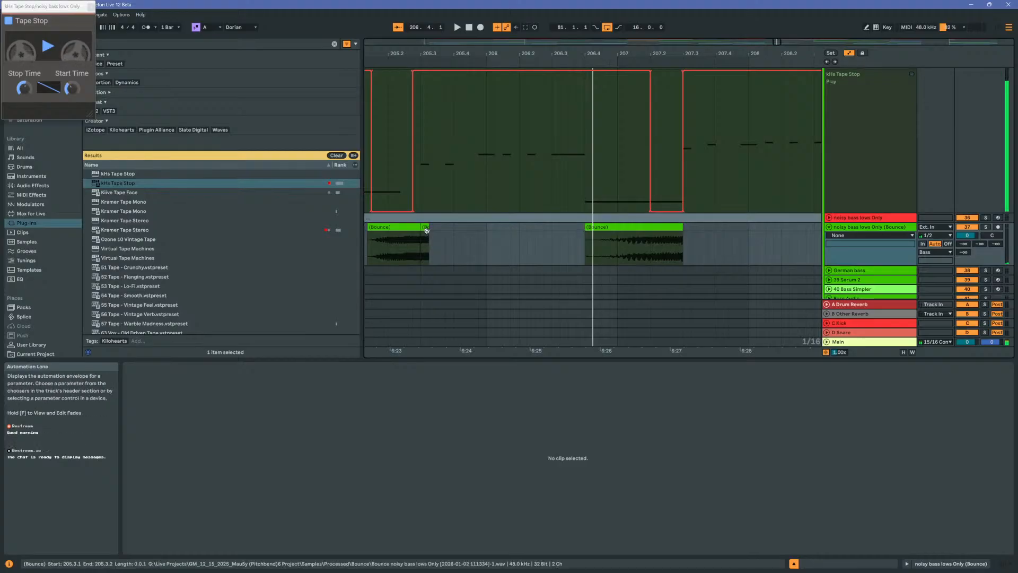
Select the reversed bounce clip together with the short clip after it, and move both 1/64 note earlier
left_click(409, 229)
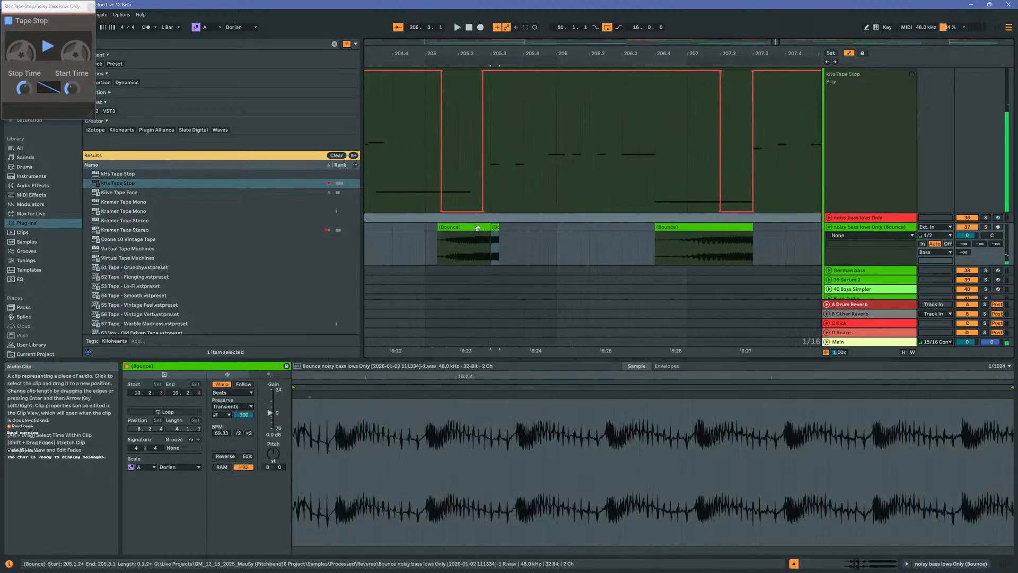
left_click(462, 227, "shift")
left_click(462, 227)
left_click(494, 227, "shift")
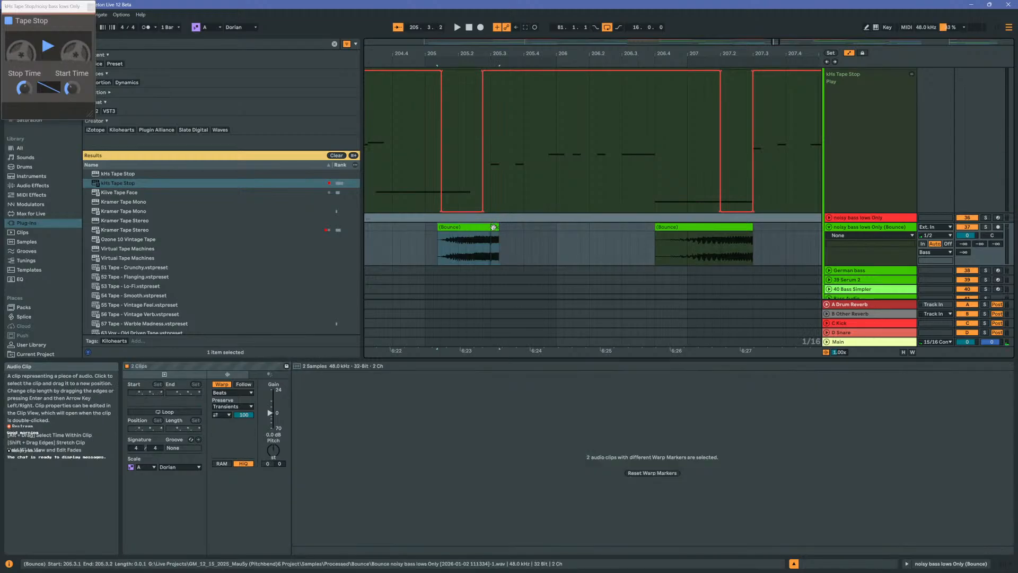
left_click_drag(453, 53, 477, 106)
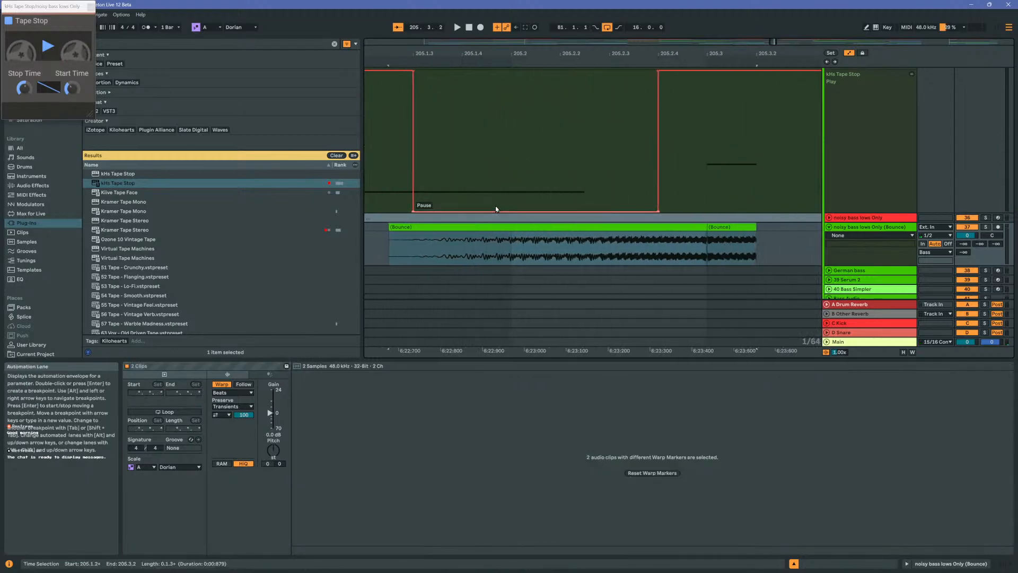
left_click_drag(510, 228, 499, 228)
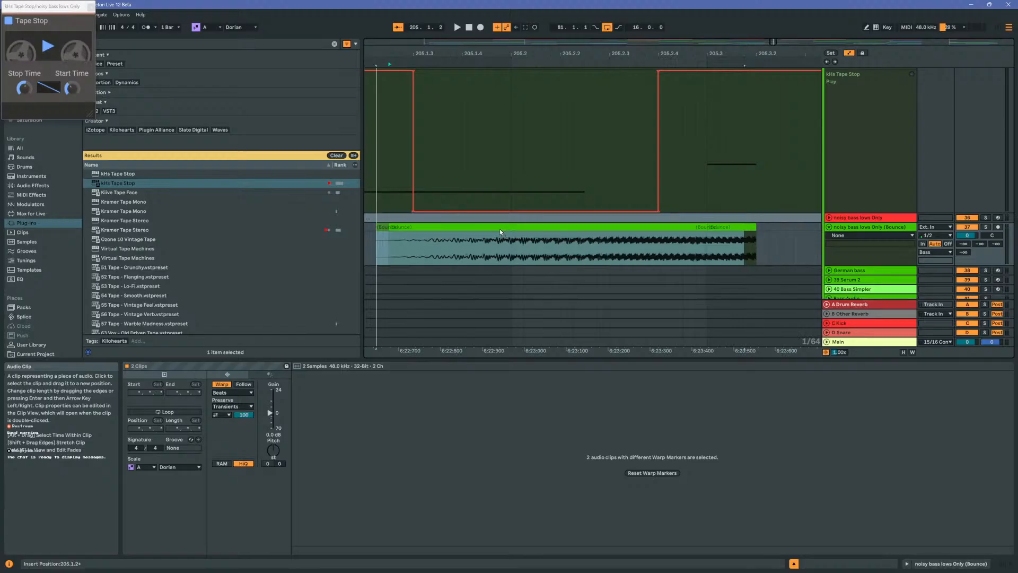
Delete the short bounce clip behind the reversed one, and play the arrangement from about 205.1.2
left_click(722, 224)
key("Delete")
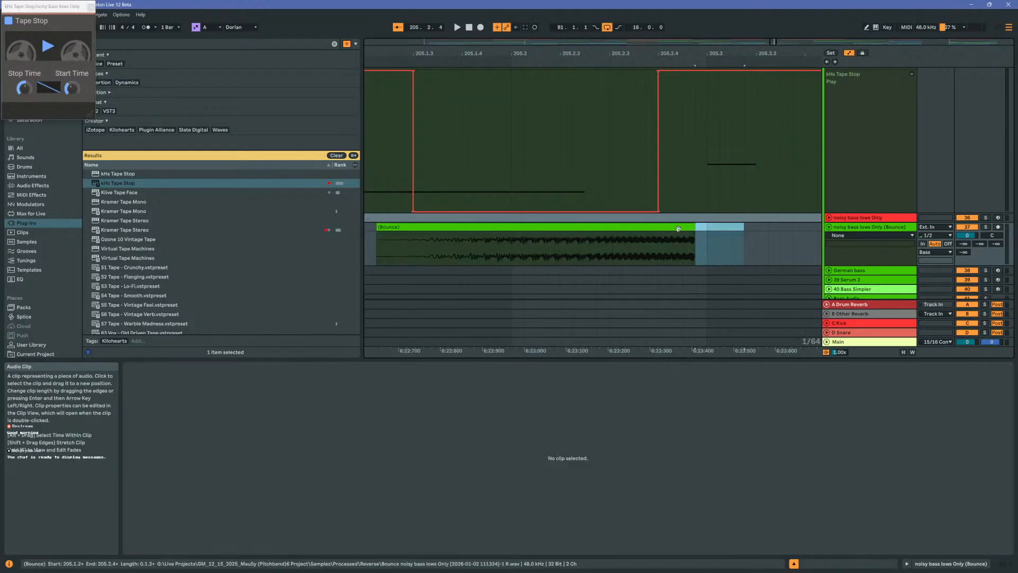
left_click(437, 225)
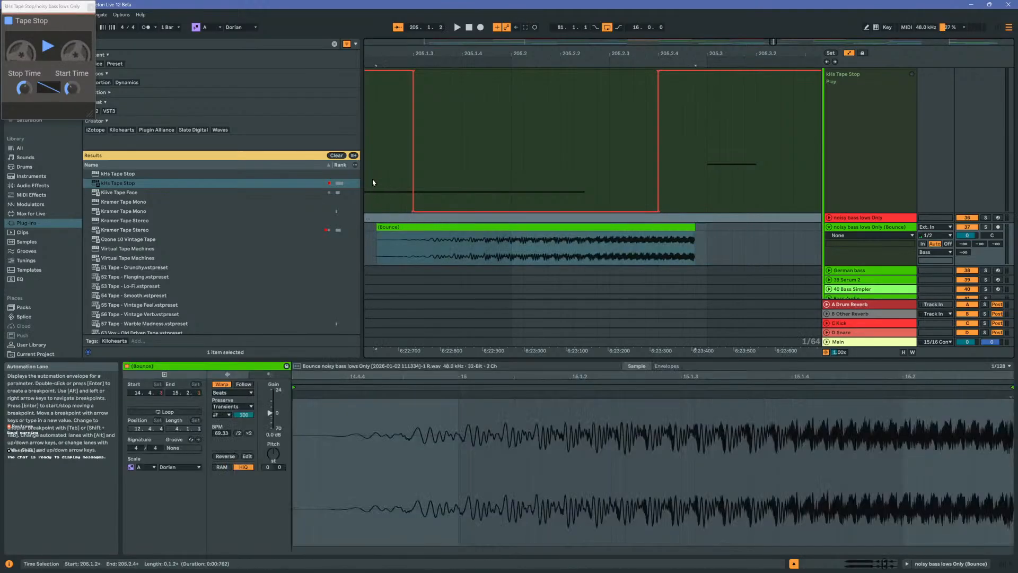
left_click(373, 173)
key("space")
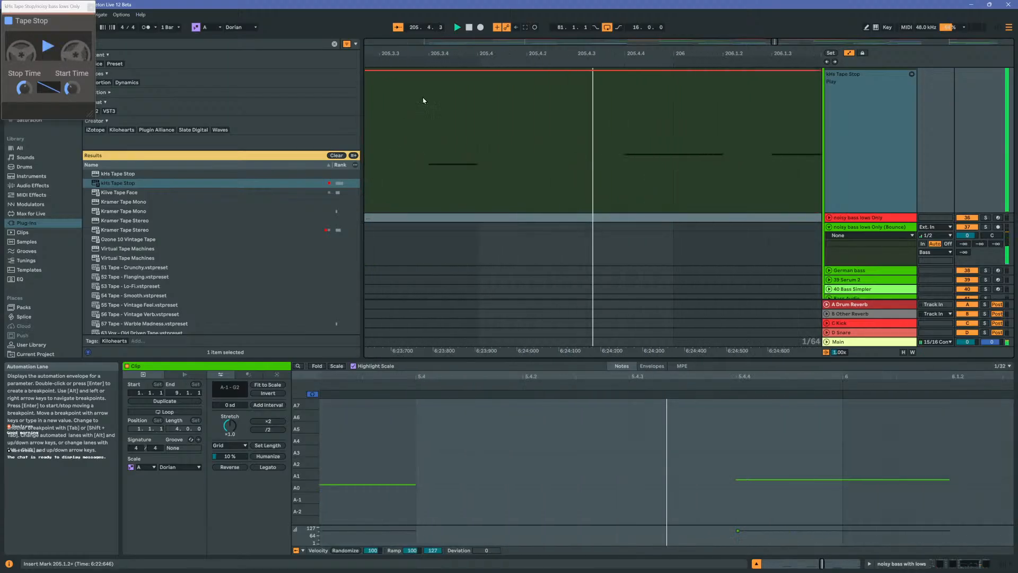
key("space")
Extend the end of the reversed bounce clip to 205.3.1, and play the arrangement from about 204.4.1
left_click_drag(448, 53, 827, 42)
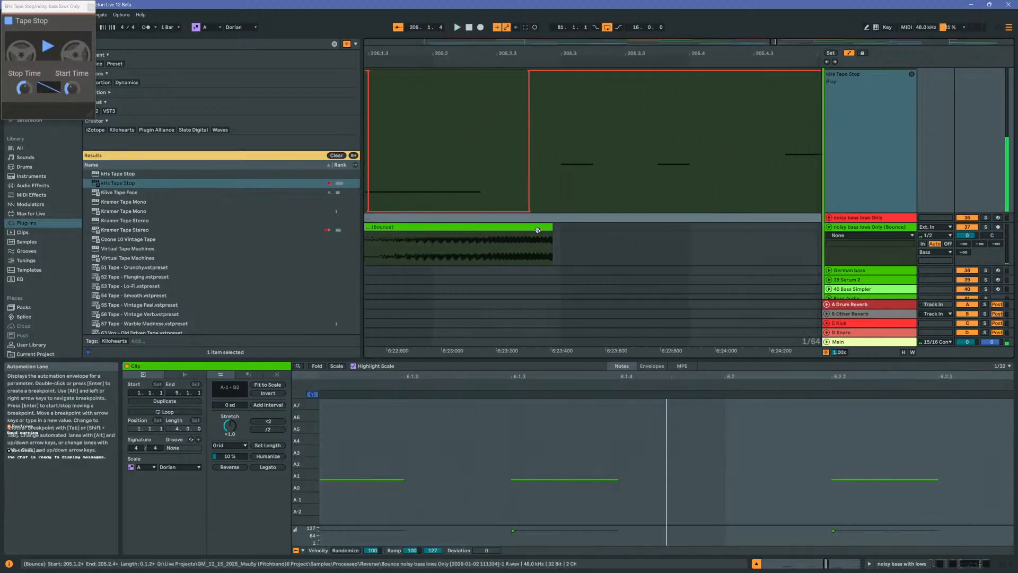
left_click_drag(552, 227, 563, 228)
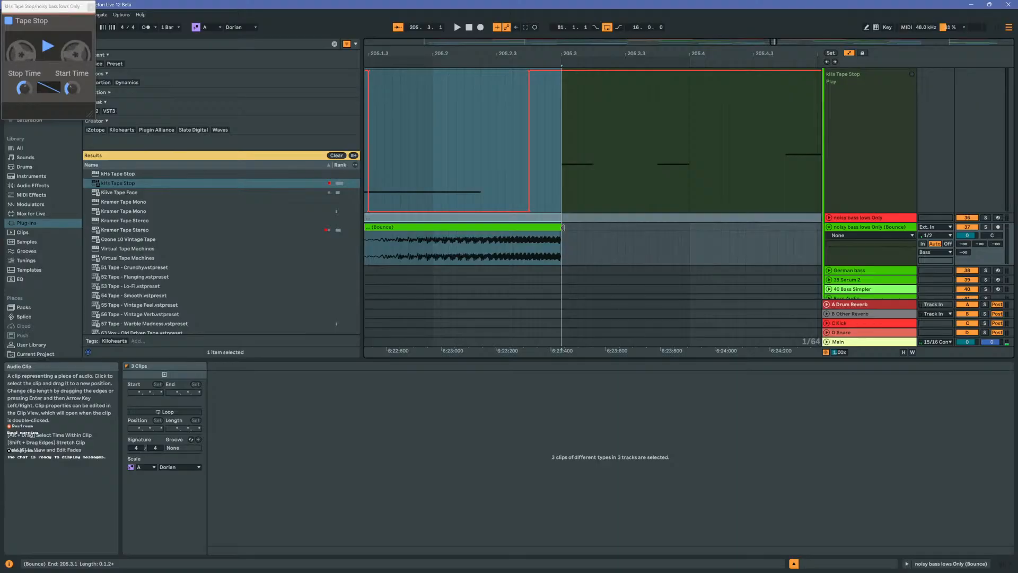
left_click(465, 227)
key("space")
key("space")
left_click(404, 173)
key("space")
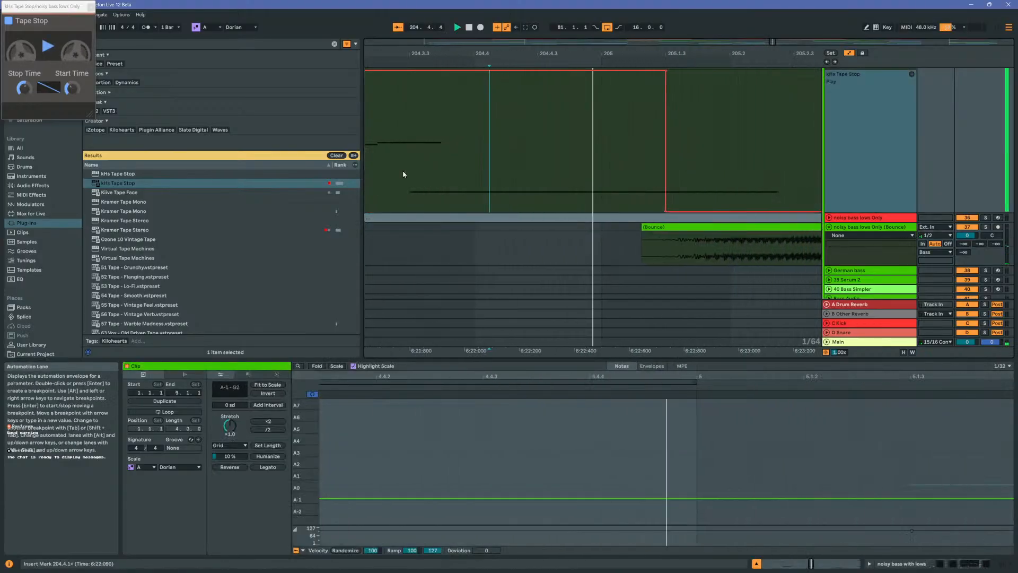
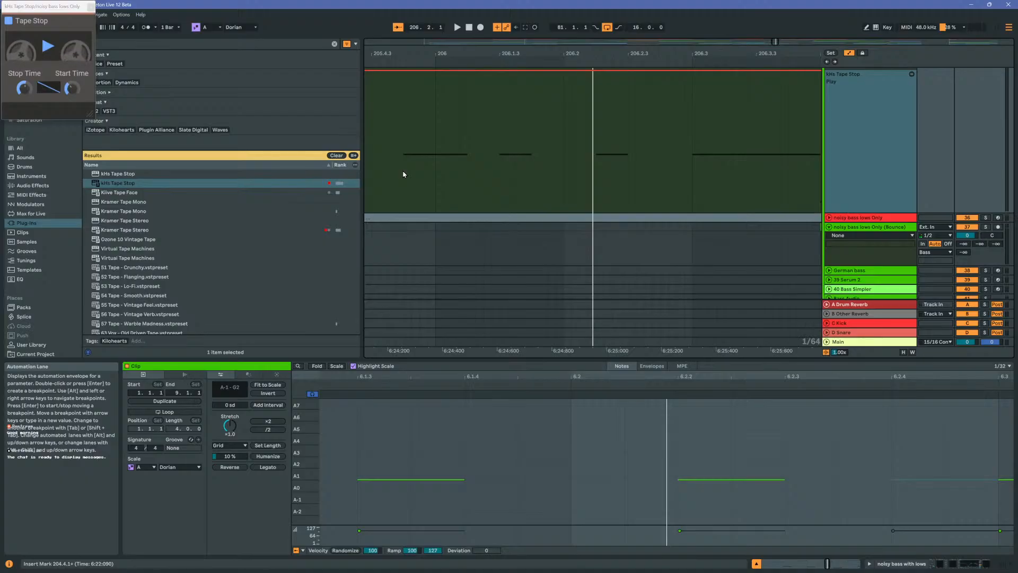
Play the whole arrangement from the Drop marker at 81.1.1
left_click_drag(468, 51, 480, 33)
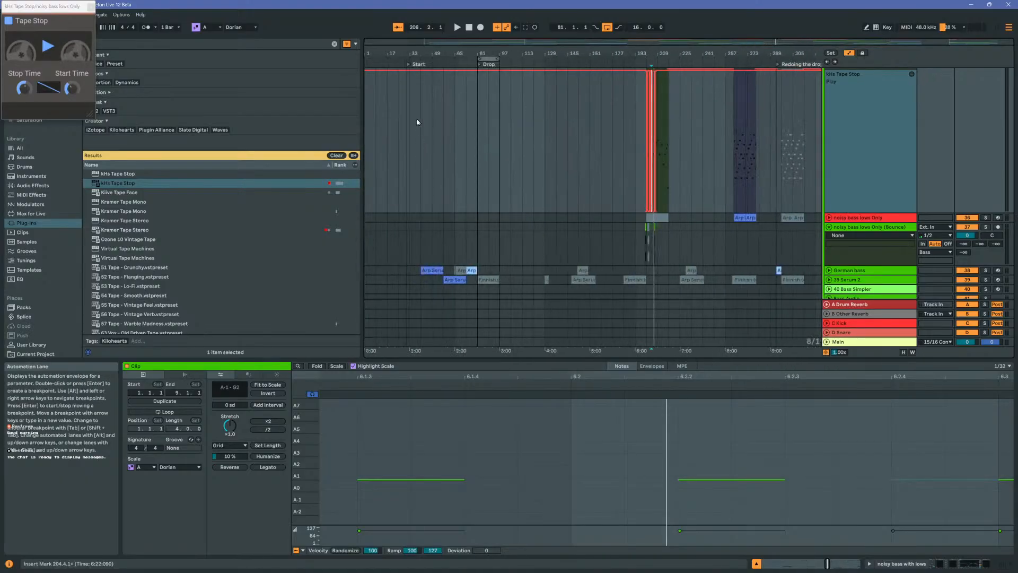
left_click(479, 97)
key("space")
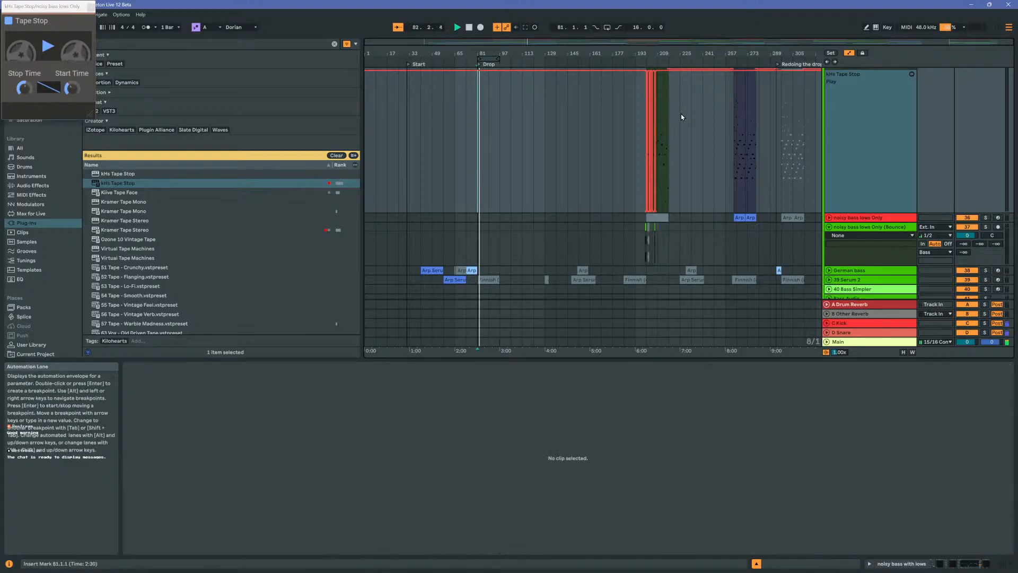
Examine the bass tracks' clips and automation around bar 201 and compare them with the Drop section during playback
left_click_drag(659, 54, 613, 92)
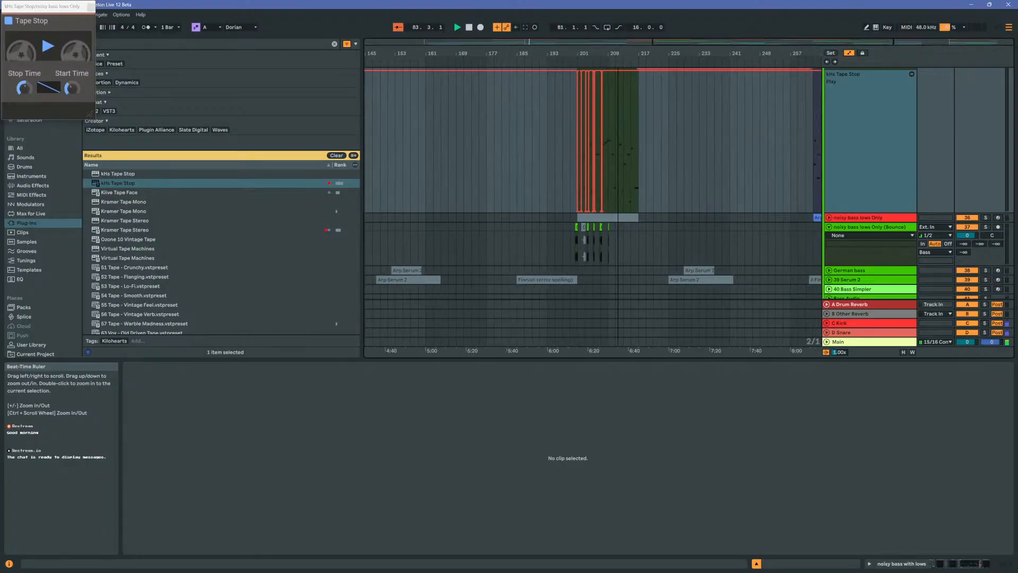
scroll(667, 105, "up", 1)
scroll(666, 102, "up", 3)
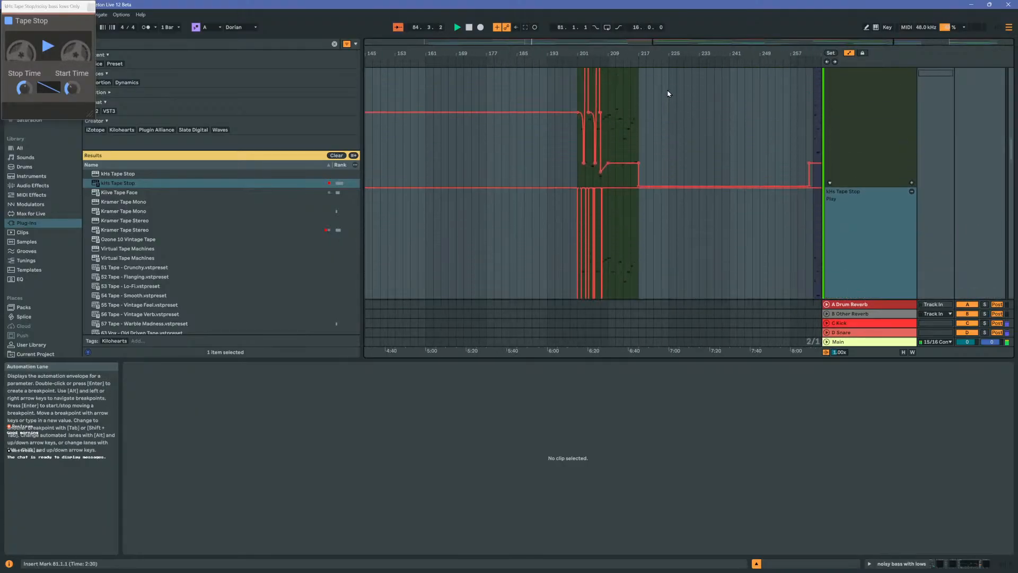
scroll(706, 91, "down", 10)
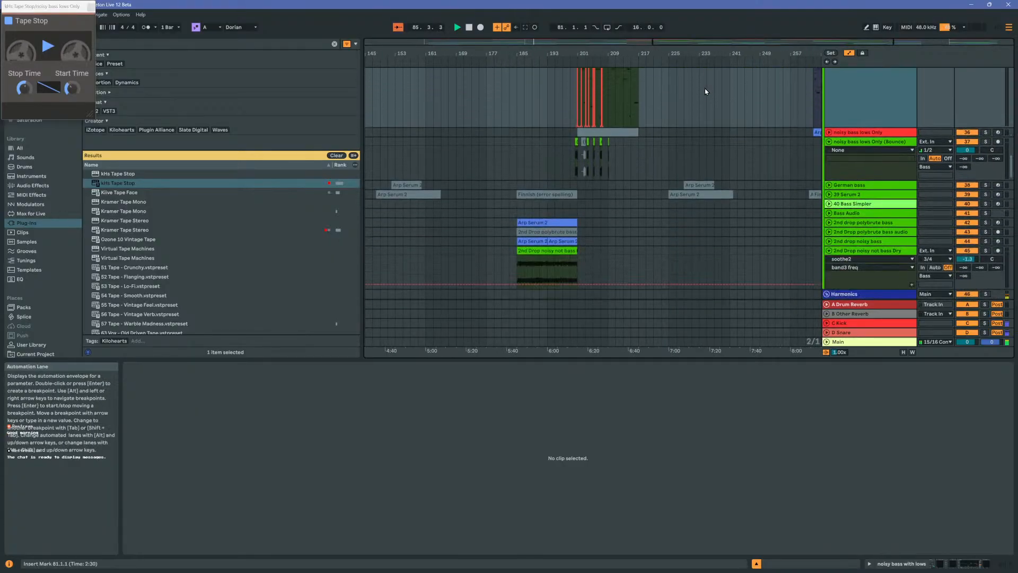
scroll(704, 88, "down", 2)
scroll(705, 88, "up", 2)
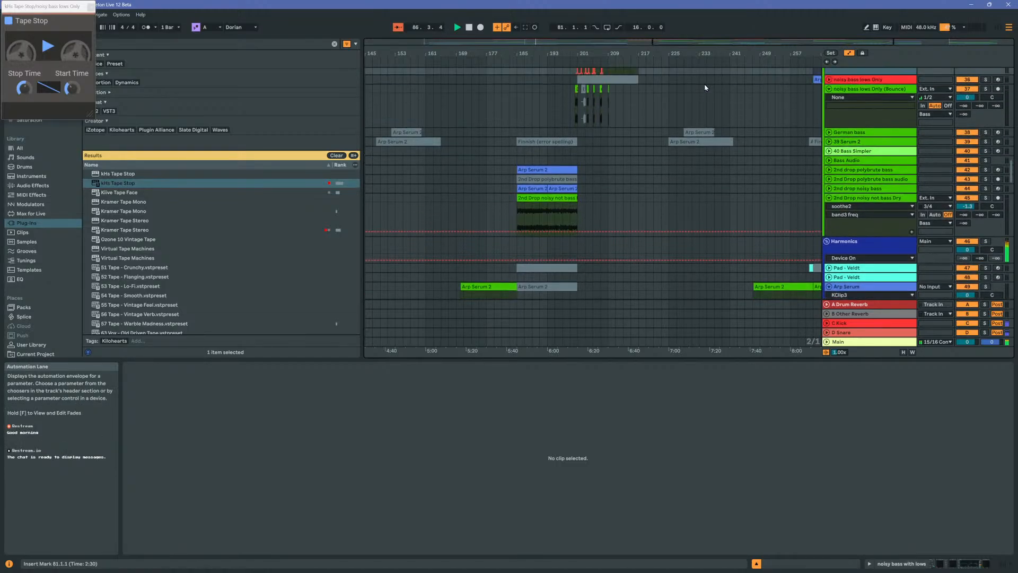
left_click_drag(513, 53, 688, 27)
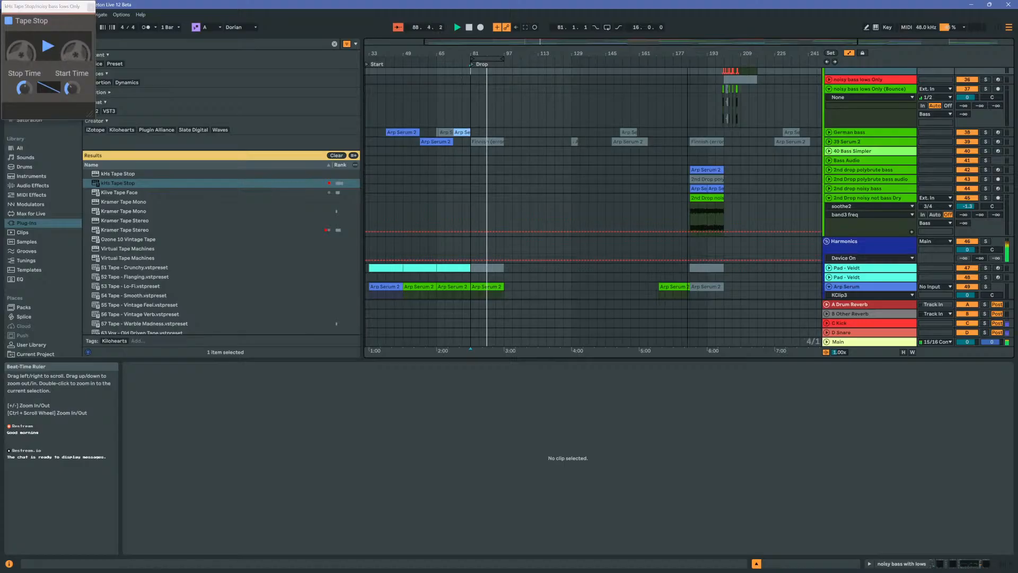
left_click_drag(513, 52, 512, 33)
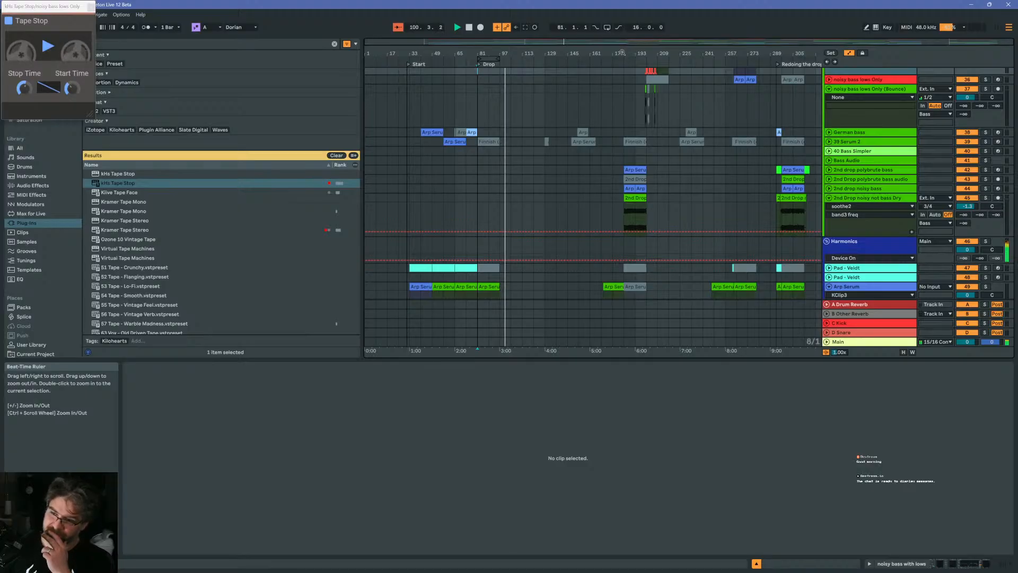
Examine the Harmonics group's tracks down to High Lead during playback, and open the High Lead clip at about bar 105
scroll(529, 187, "down", 8)
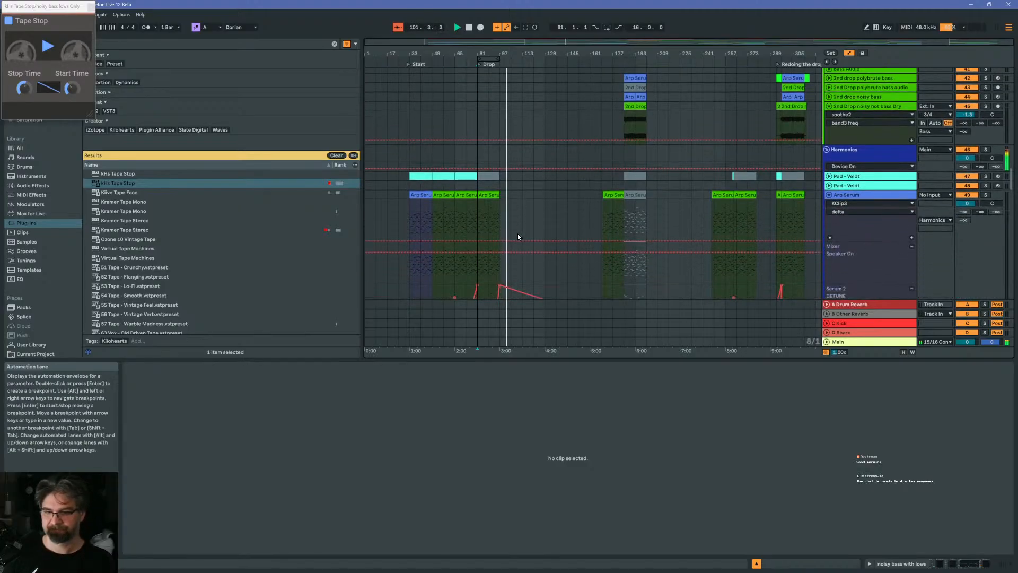
scroll(517, 234, "down", 8)
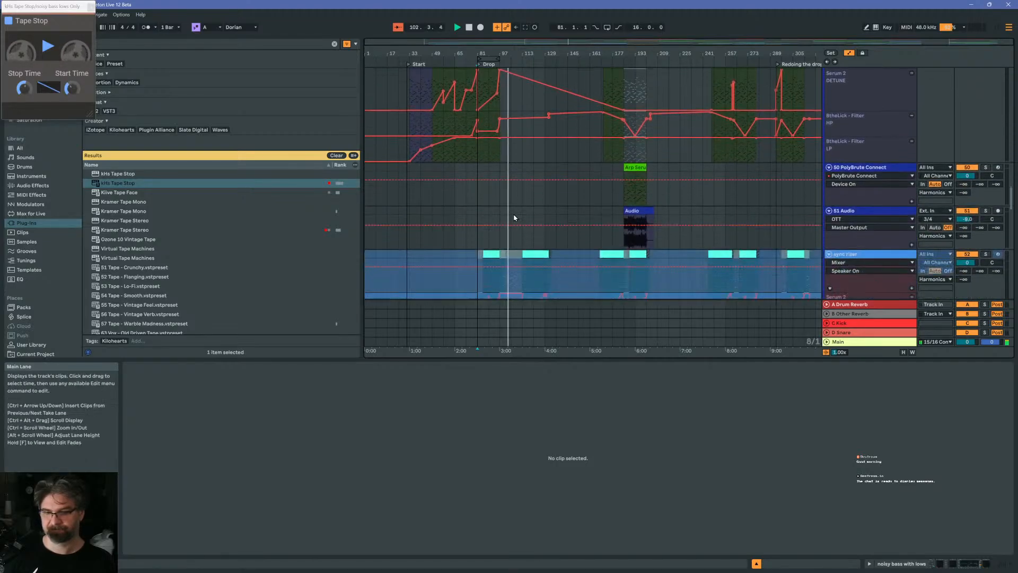
scroll(514, 218, "down", 6)
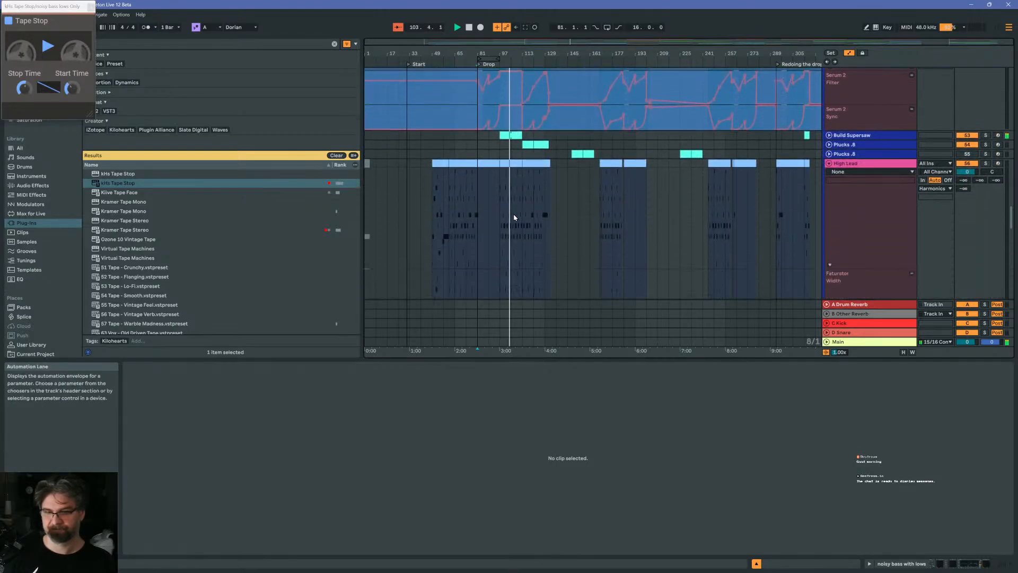
scroll(514, 217, "down", 2)
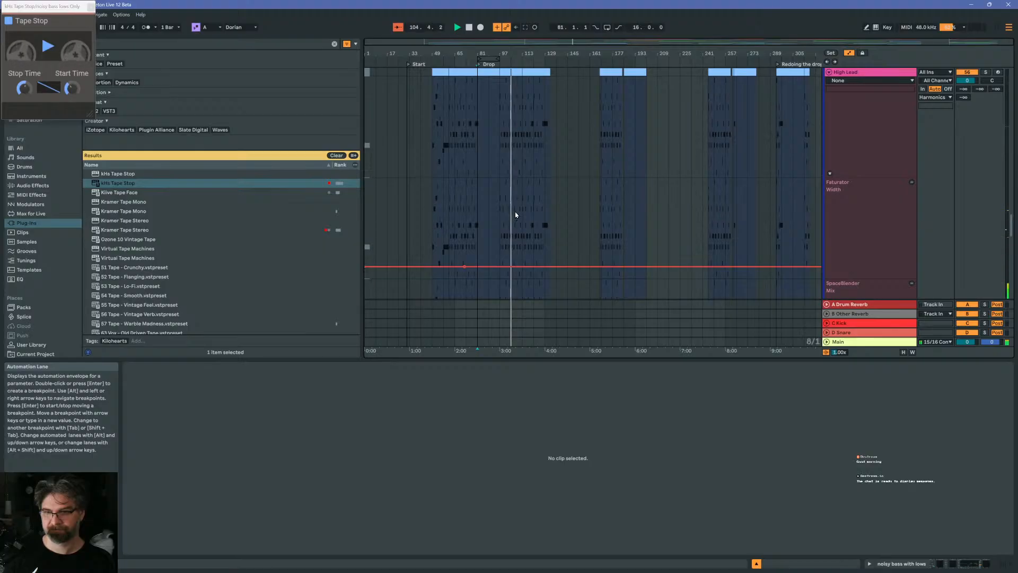
scroll(515, 214, "up", 2)
scroll(516, 214, "up", 2)
scroll(516, 215, "down", 2)
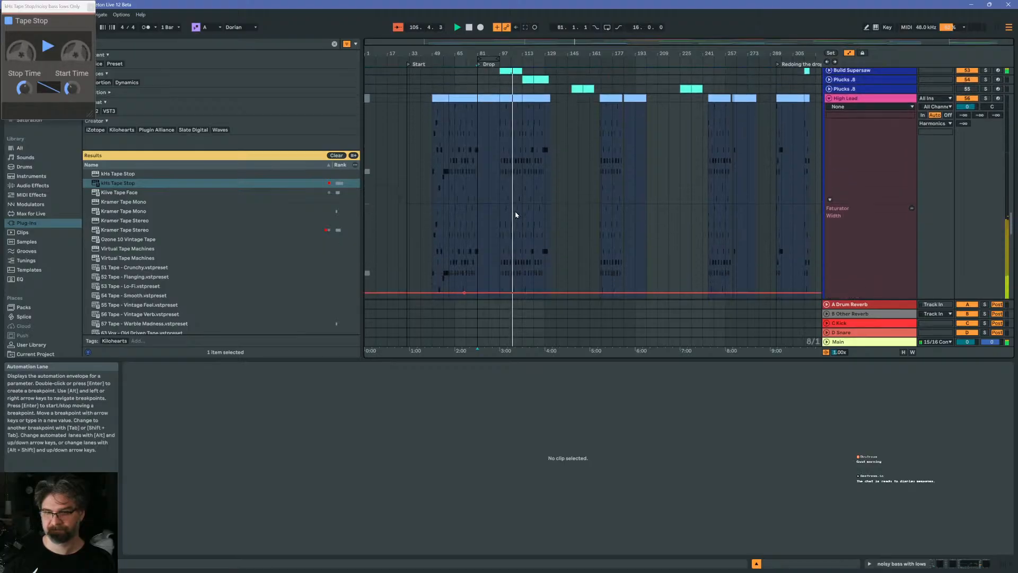
left_click(515, 177)
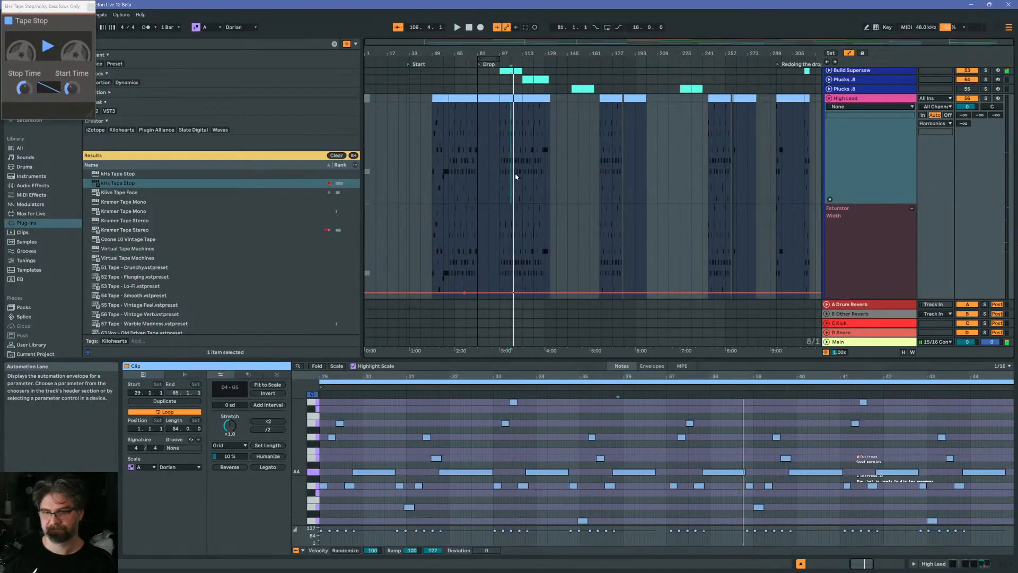
key("a")
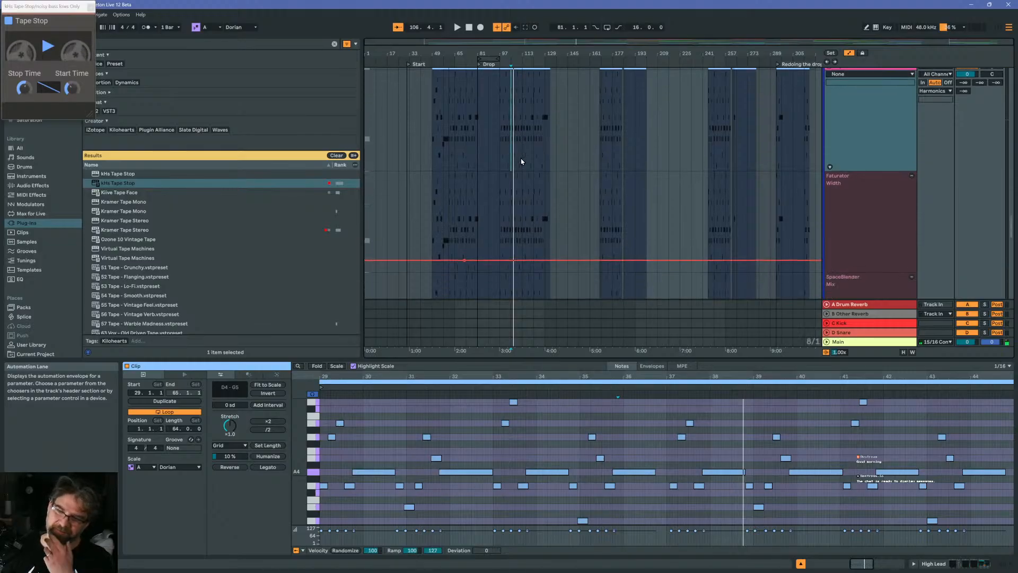
Examine the High Lead automation lanes and the Stabs, Chords and remaining tracks down to the end of the arrangement
scroll(521, 190, "down", 8)
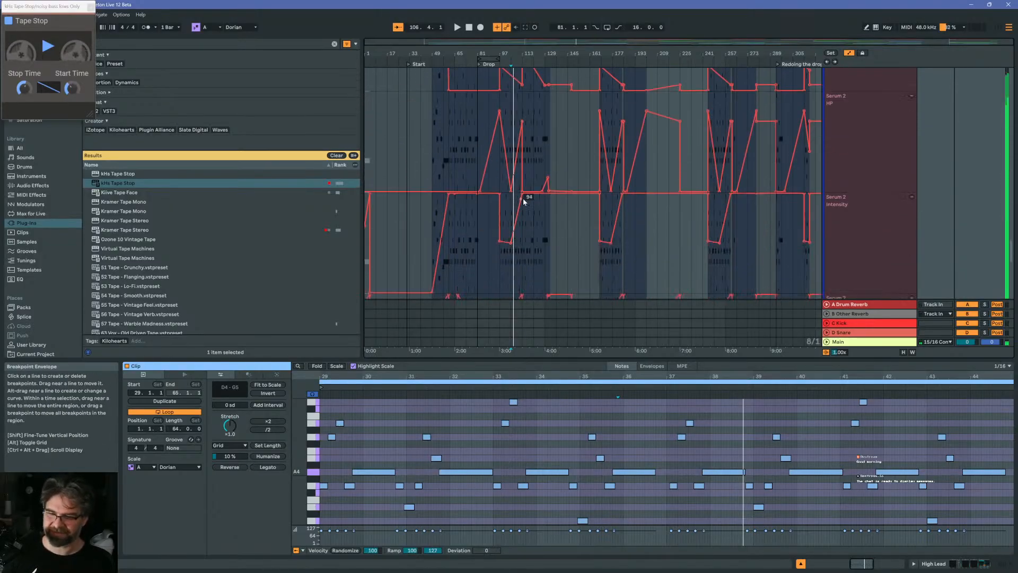
scroll(524, 231, "down", 5)
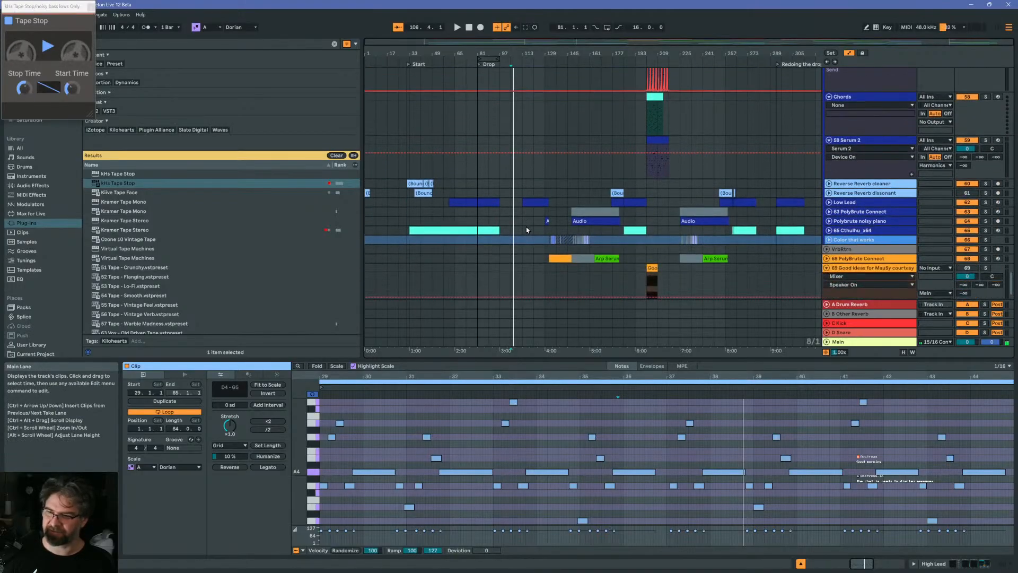
scroll(519, 222, "down", 2)
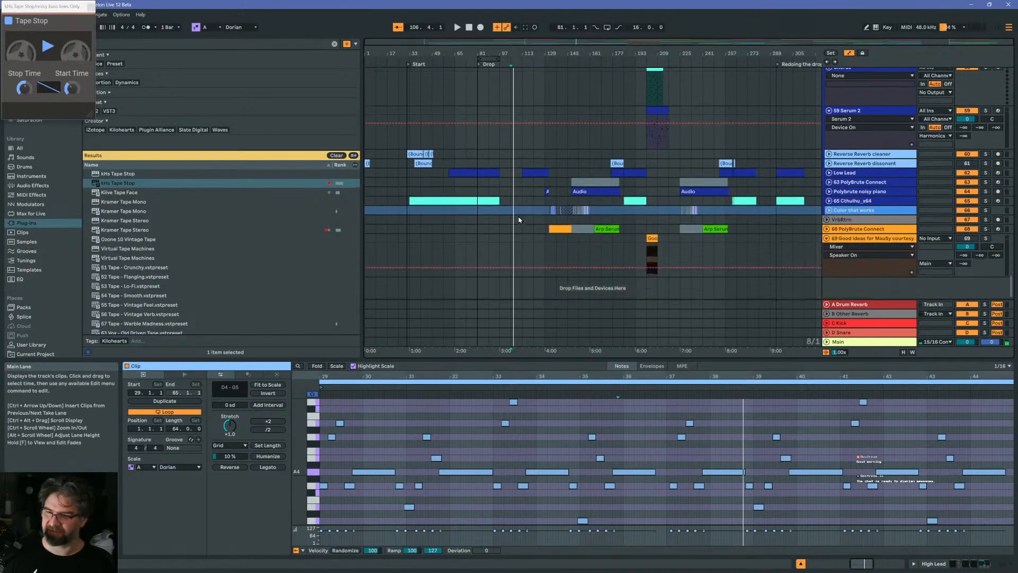
scroll(518, 215, "up", 5)
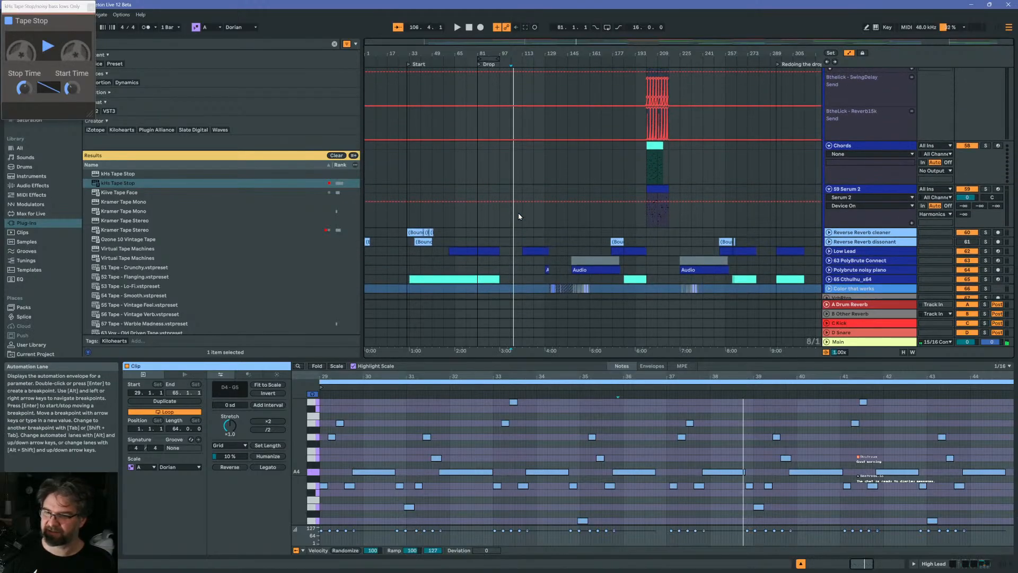
scroll(519, 216, "down", 4)
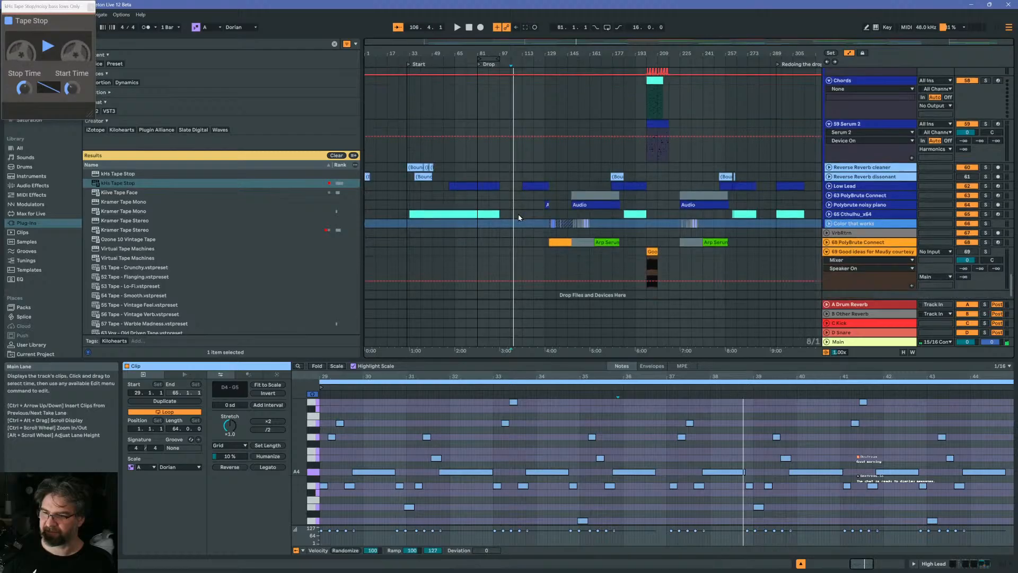
scroll(518, 217, "up", 4)
scroll(519, 217, "up", 12)
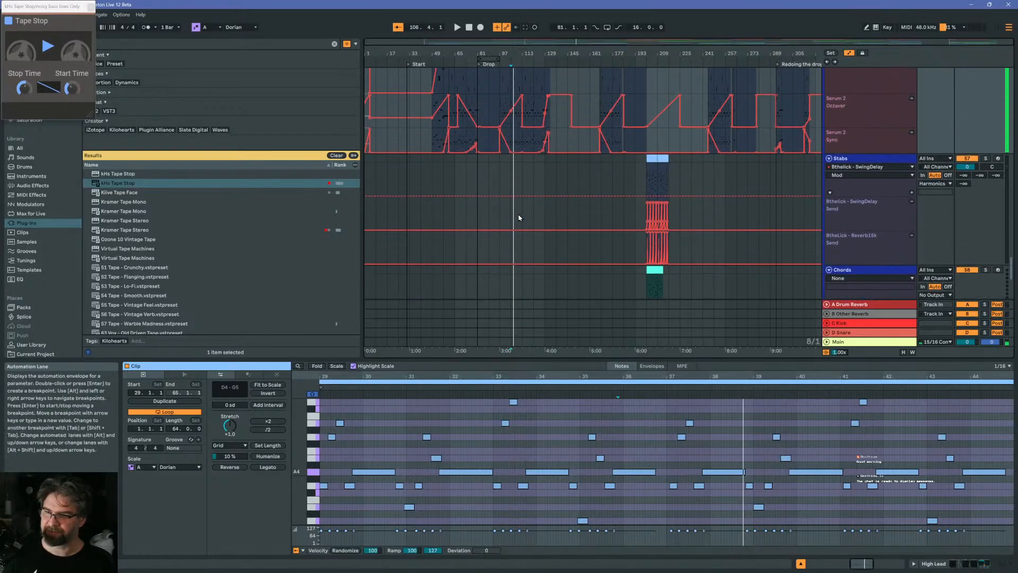
Fold the High Lead track and copy the first eight bars of the Plucks .8 clip at bar 113 to bar 105
scroll(518, 217, "up", 10)
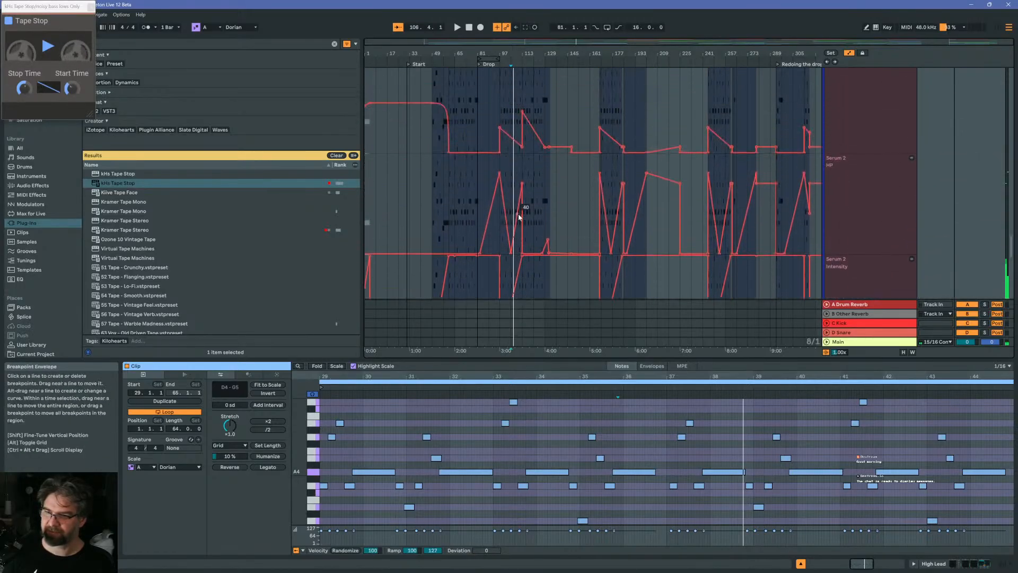
scroll(518, 217, "up", 6)
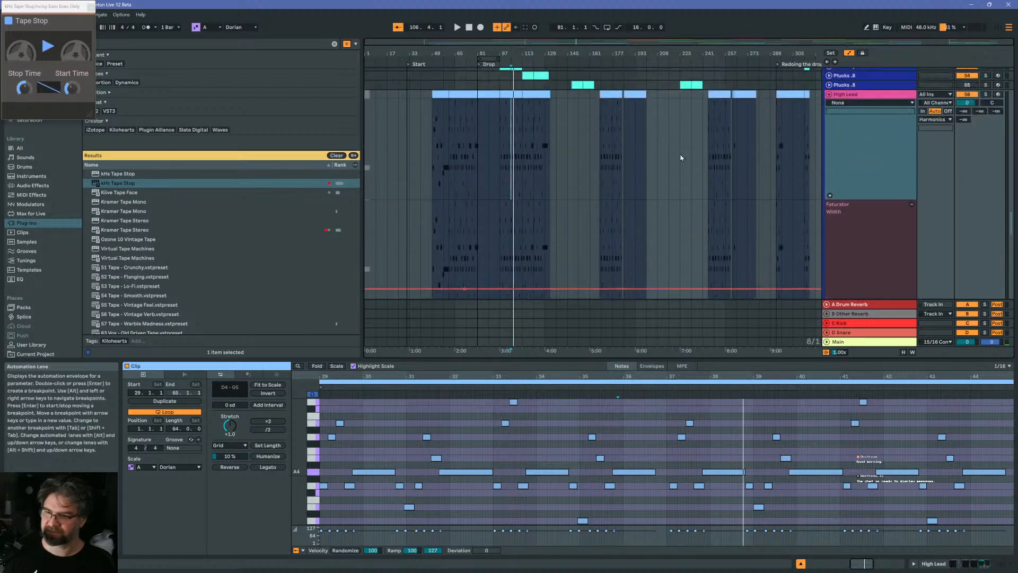
left_click(829, 96)
scroll(523, 119, "up", 2)
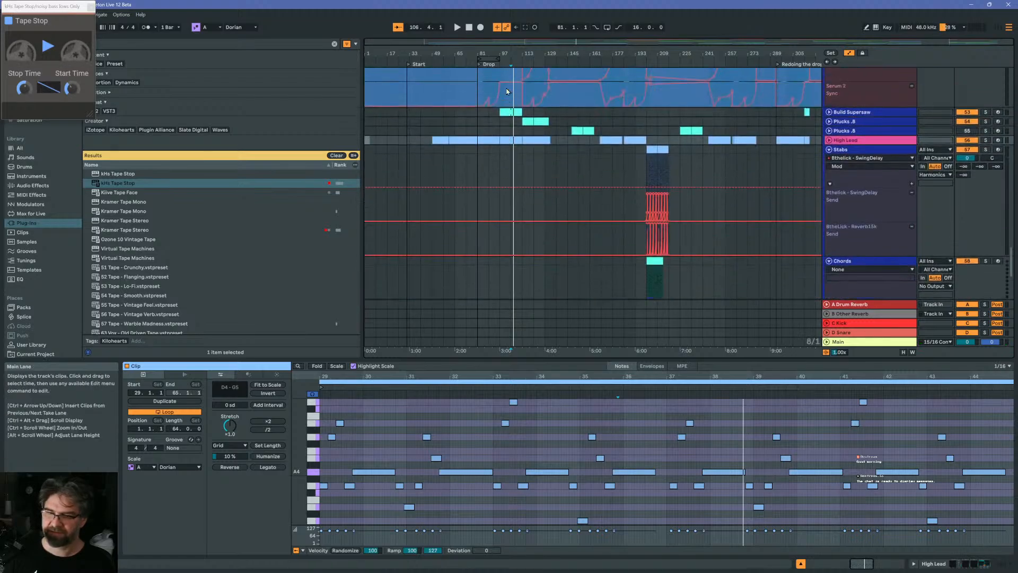
left_click(525, 121)
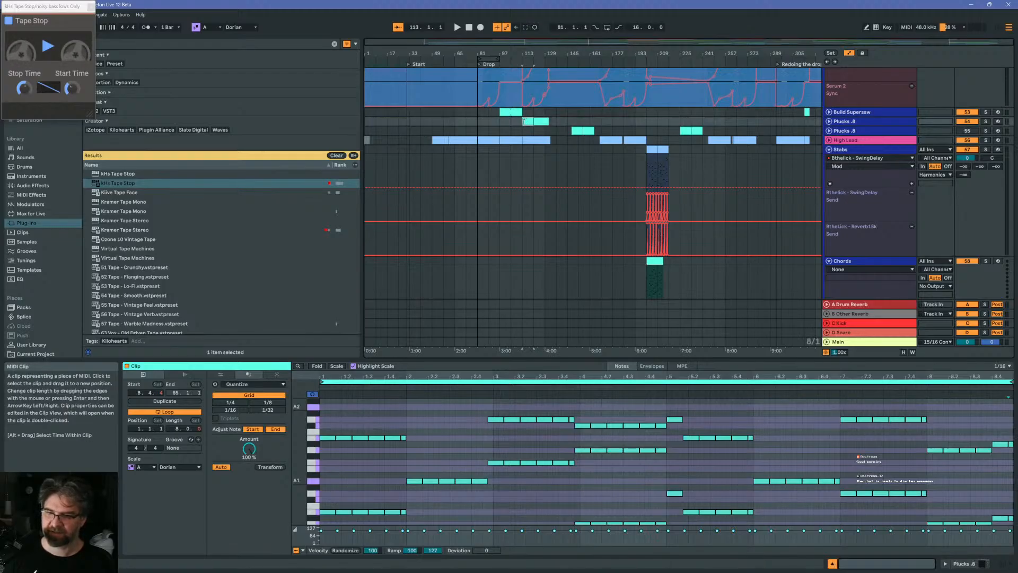
left_click(512, 122)
key("ctrl+v")
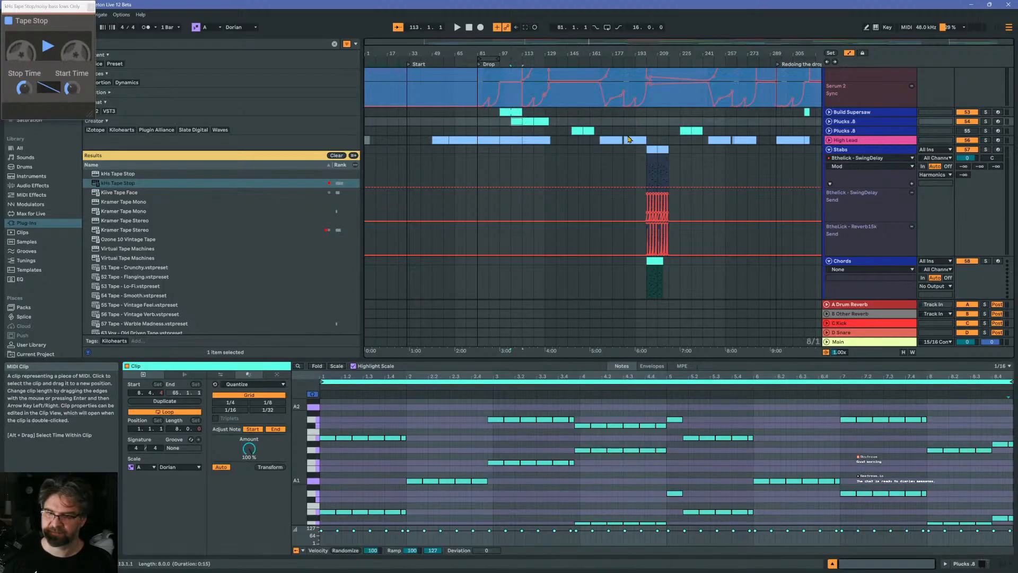
Reshape the Plucks .8 SUB automation between bars 105 and 113 into a gentle rise that curves steeply up to 100 at bar 113
left_click(828, 122)
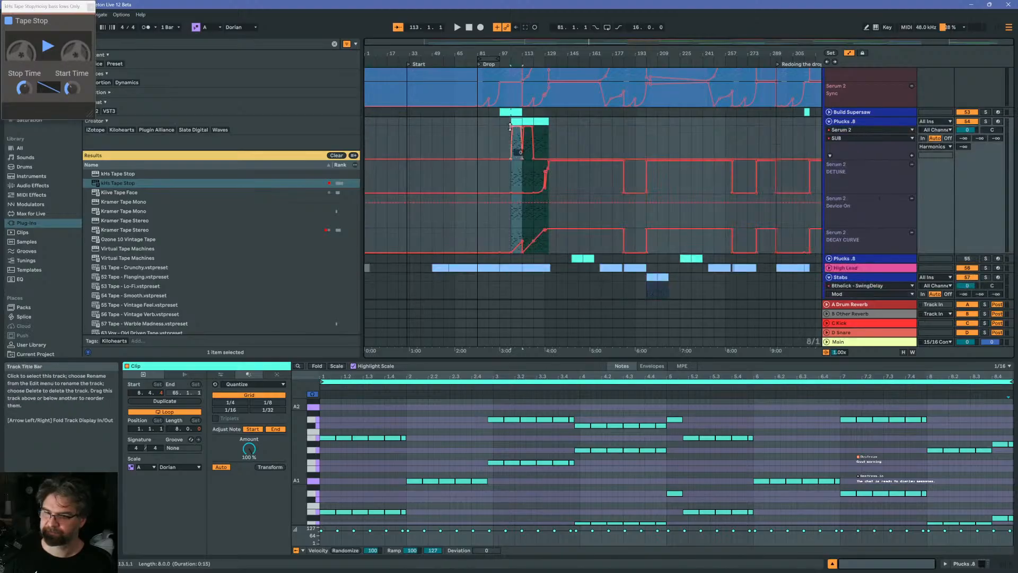
left_click_drag(510, 53, 548, 127)
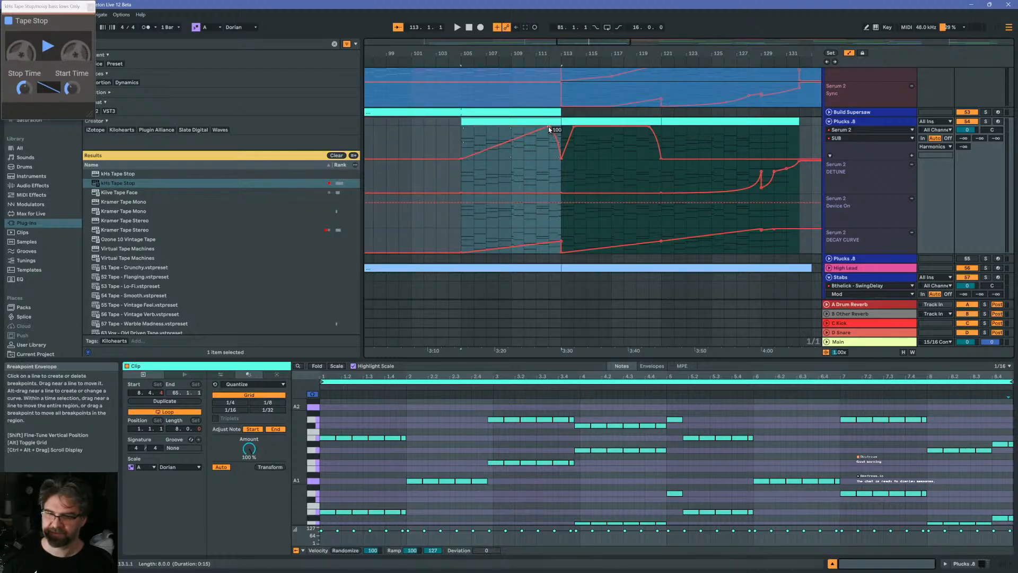
left_click(548, 126)
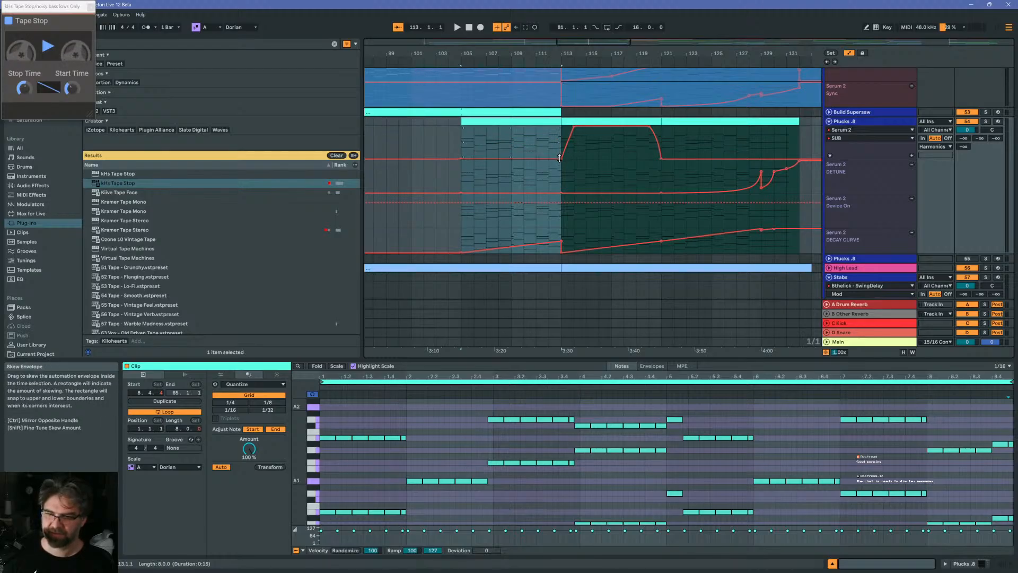
left_click(550, 142)
left_click_drag(562, 159, 561, 139)
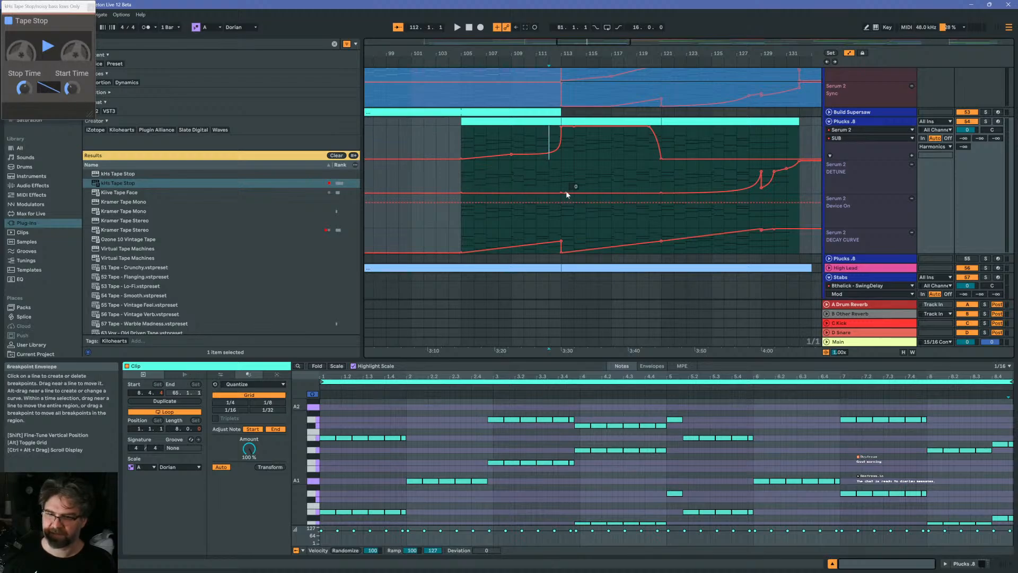
Flatten the Plucks .8 DECAY CURVE automation to its minimum between bars 105 and 113
scroll(602, 175, "down", 2)
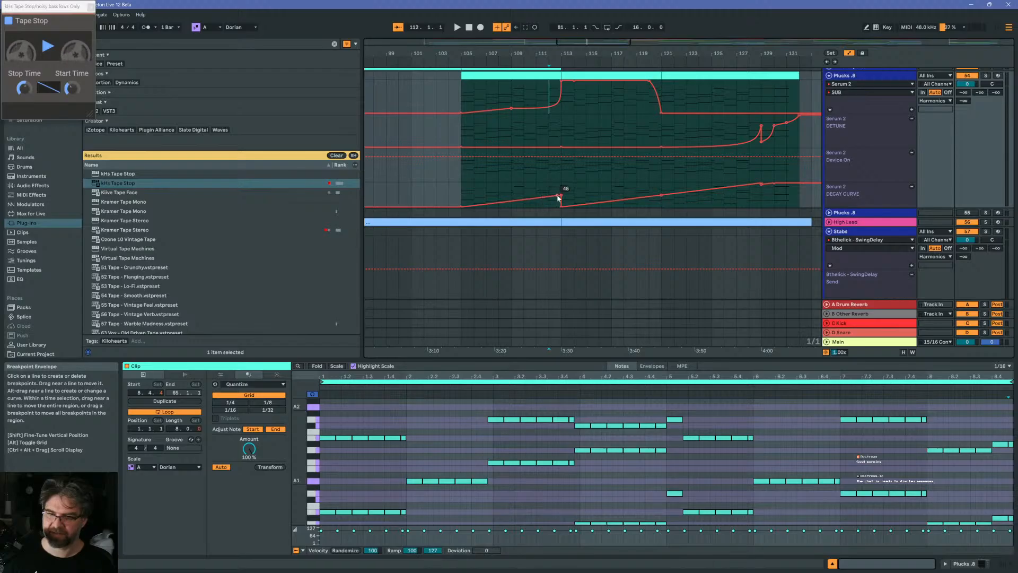
left_click_drag(560, 199, 561, 209)
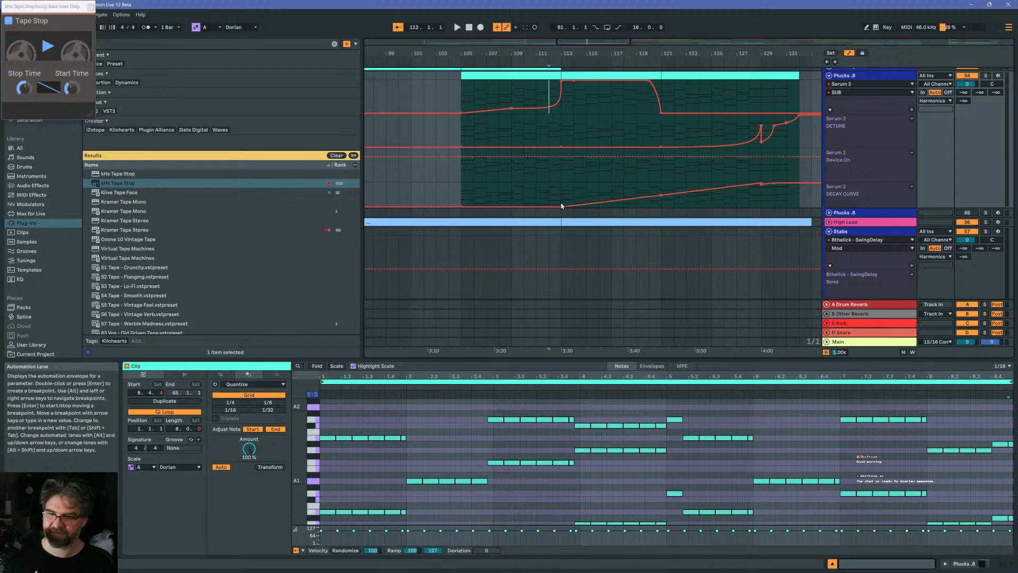
left_click(460, 192)
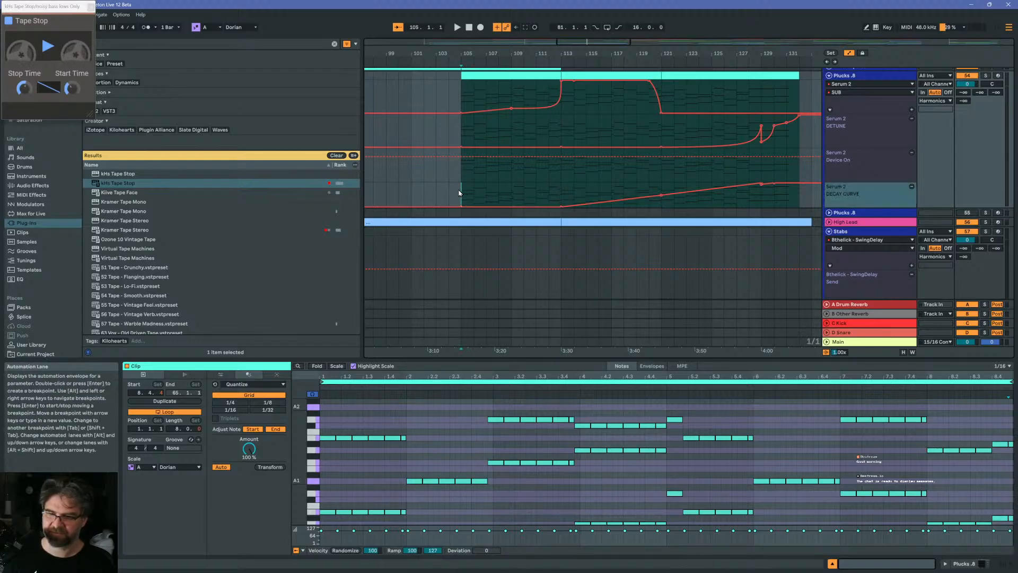
Play the arrangement from bar 97 and examine the Build Supersaw and Plucks .8 automation lanes during playback
scroll(433, 126, "left", 2)
left_click(427, 175)
key("space")
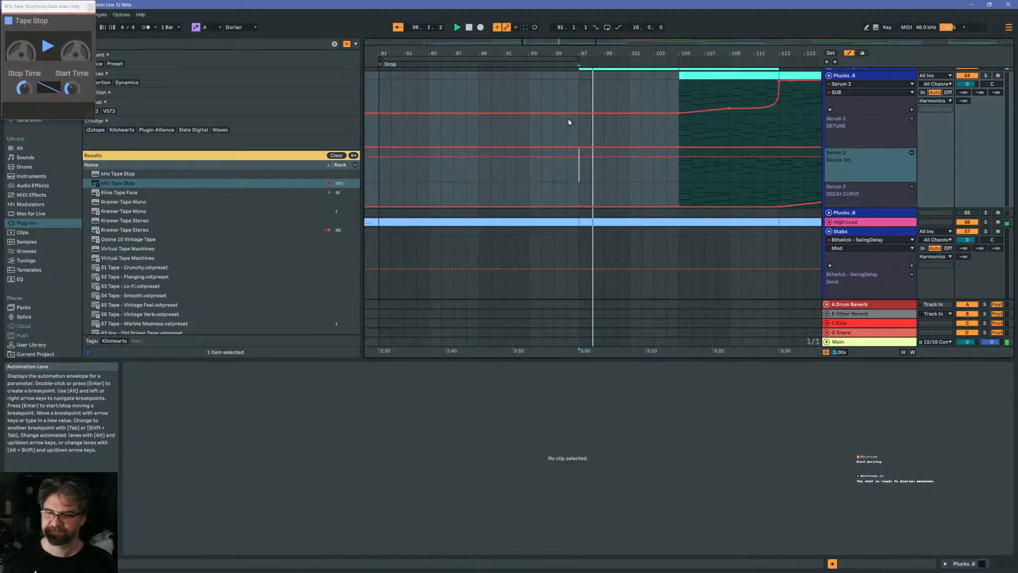
left_click_drag(673, 53, 511, 21)
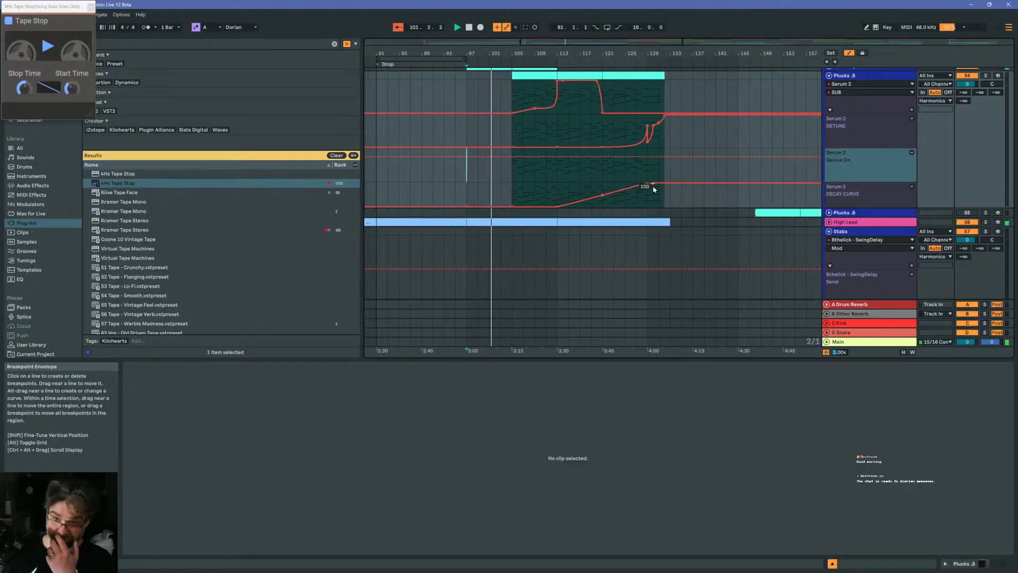
scroll(640, 183, "up", 3)
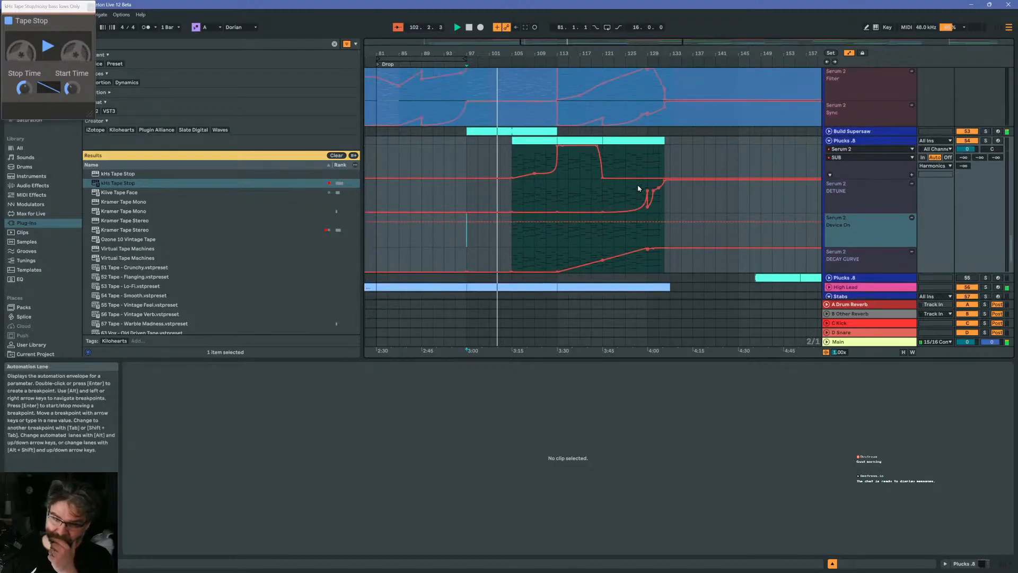
left_click(828, 131)
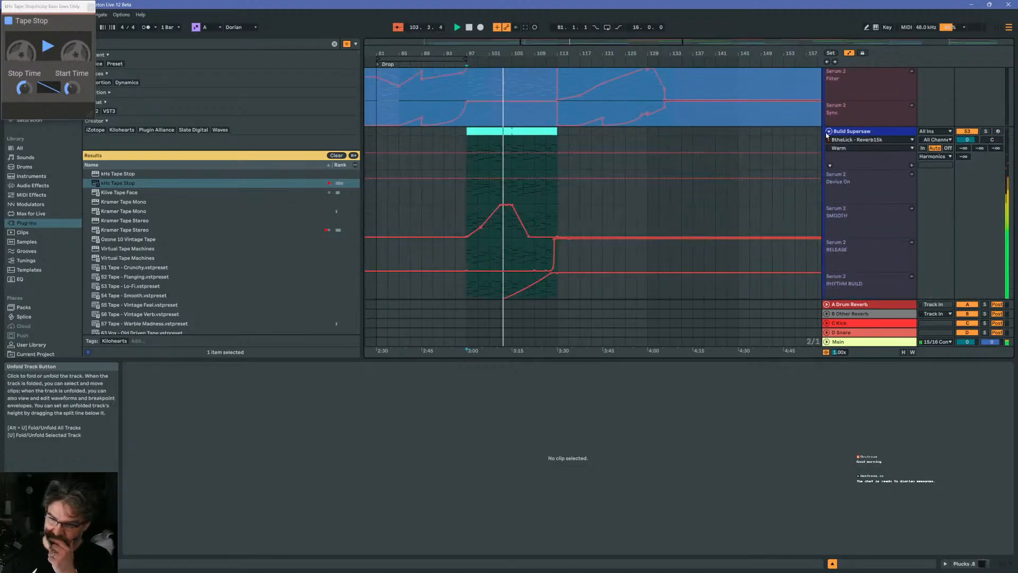
scroll(573, 158, "down", 1)
scroll(574, 157, "down", 3)
scroll(692, 110, "up", 2)
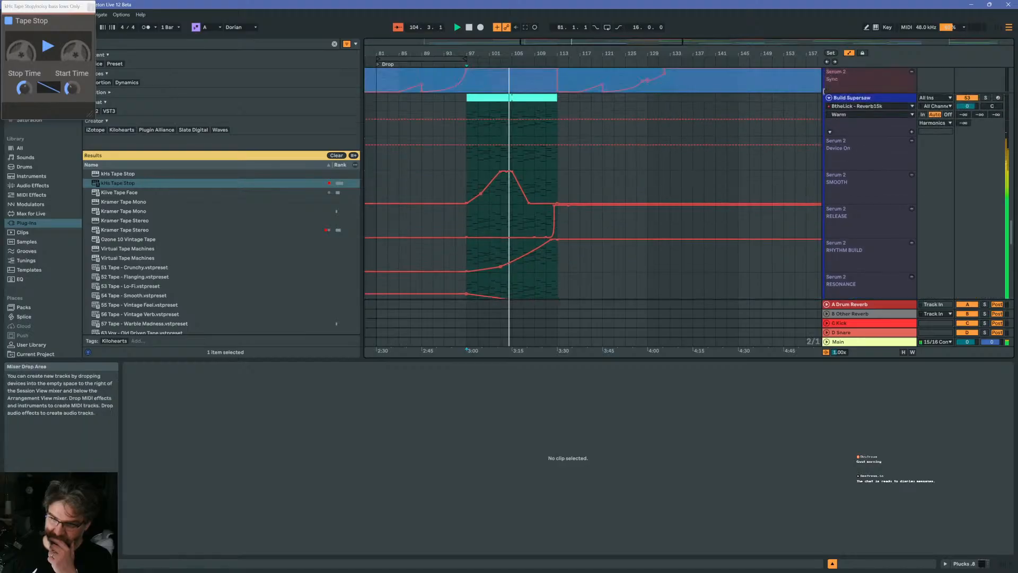
left_click(829, 100)
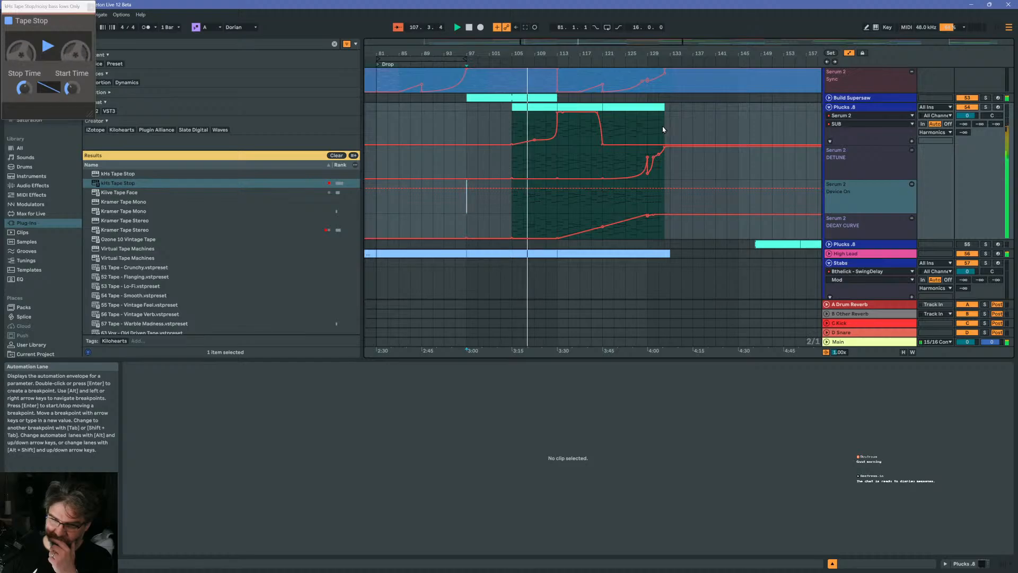
Open the Serum 2 instrument on the Plucks .8 track and display its Envelope 2
left_click(848, 113)
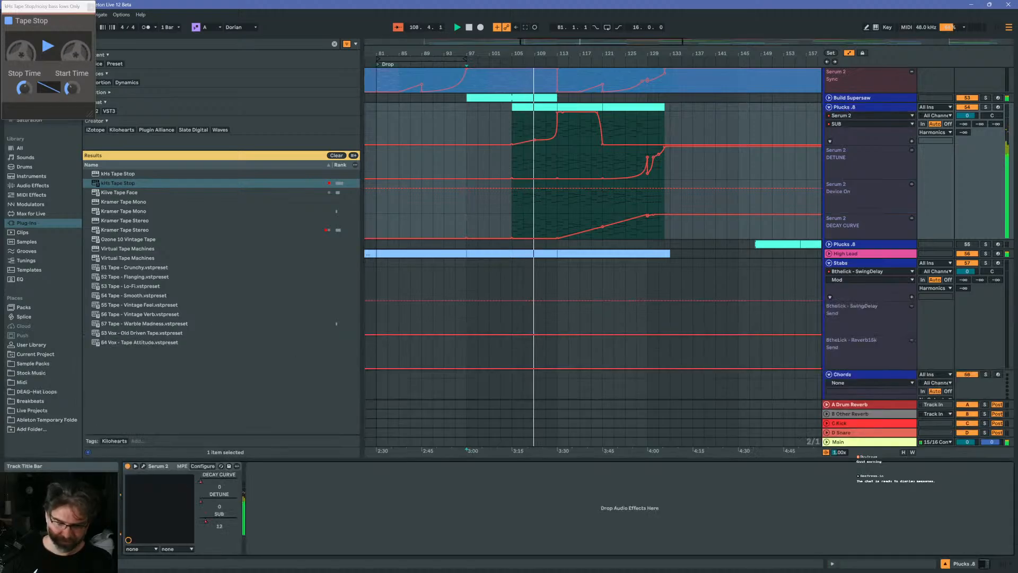
left_click(143, 465)
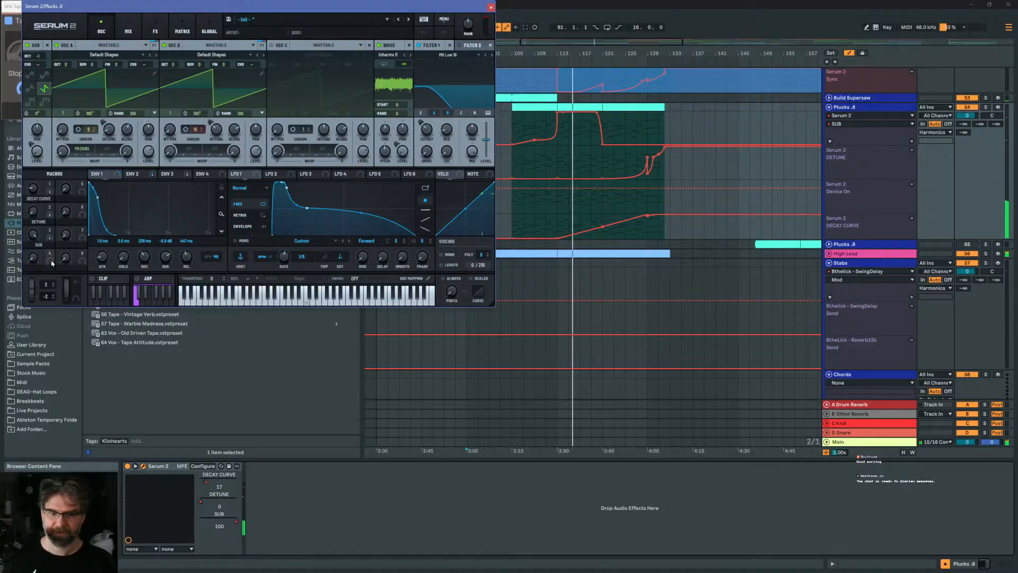
left_click_drag(200, 229, 425, 133)
left_click(139, 176)
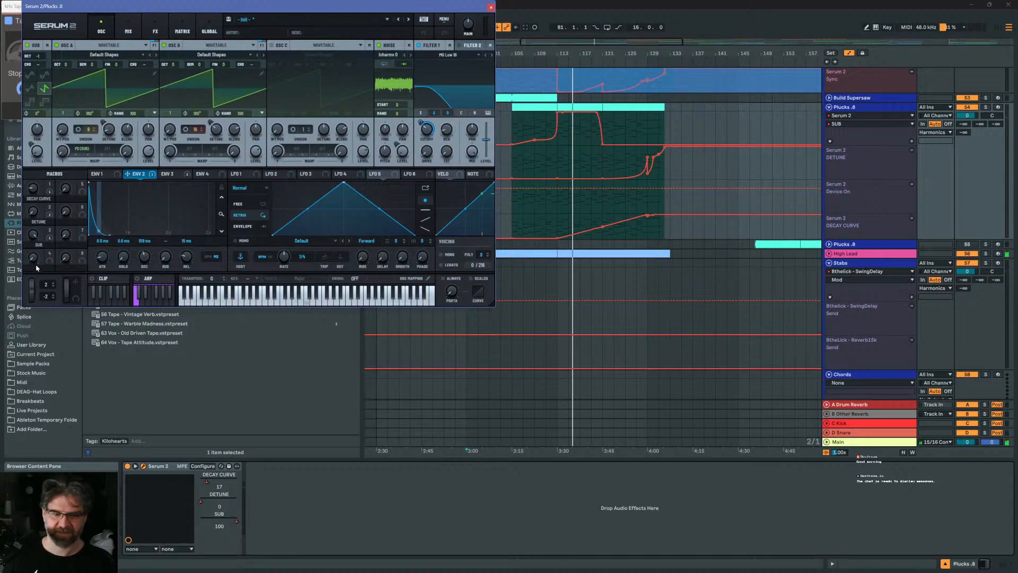
Assign Macro 4 as the aux source of the Env 2 to Filter 1 Freq modulation and name the macro ENV AMT
left_click(185, 22)
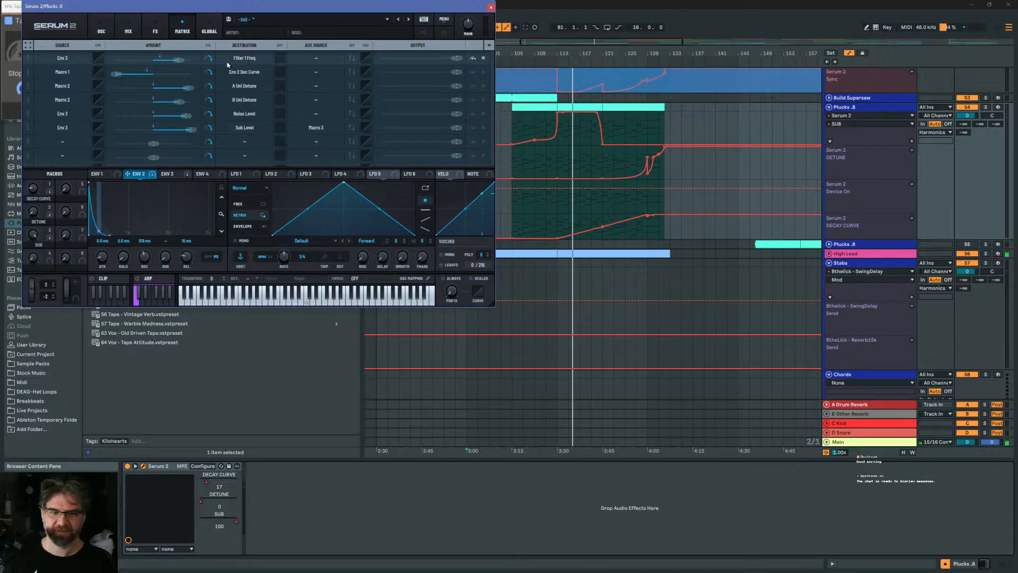
left_click(317, 59)
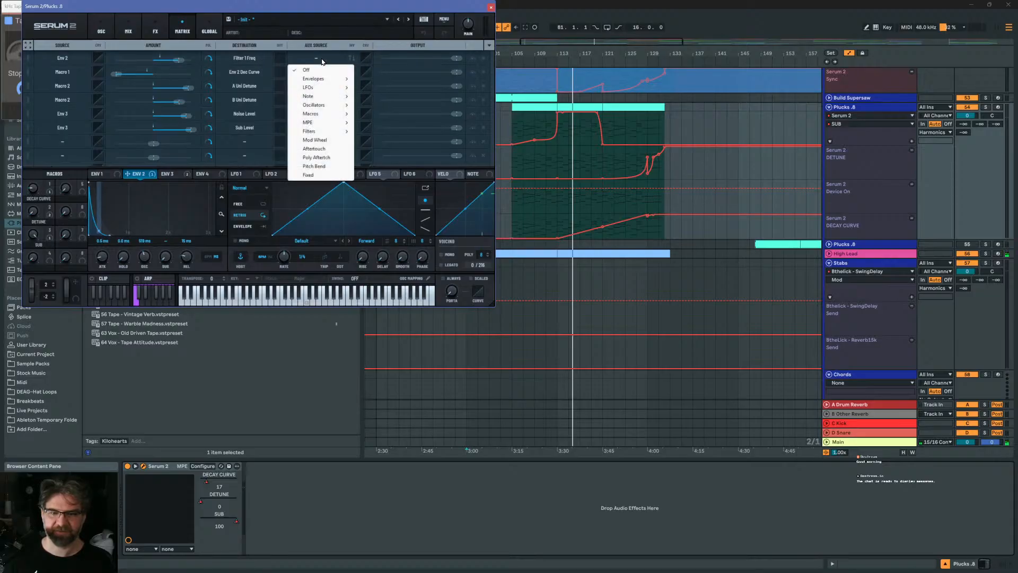
mouse_move(325, 118)
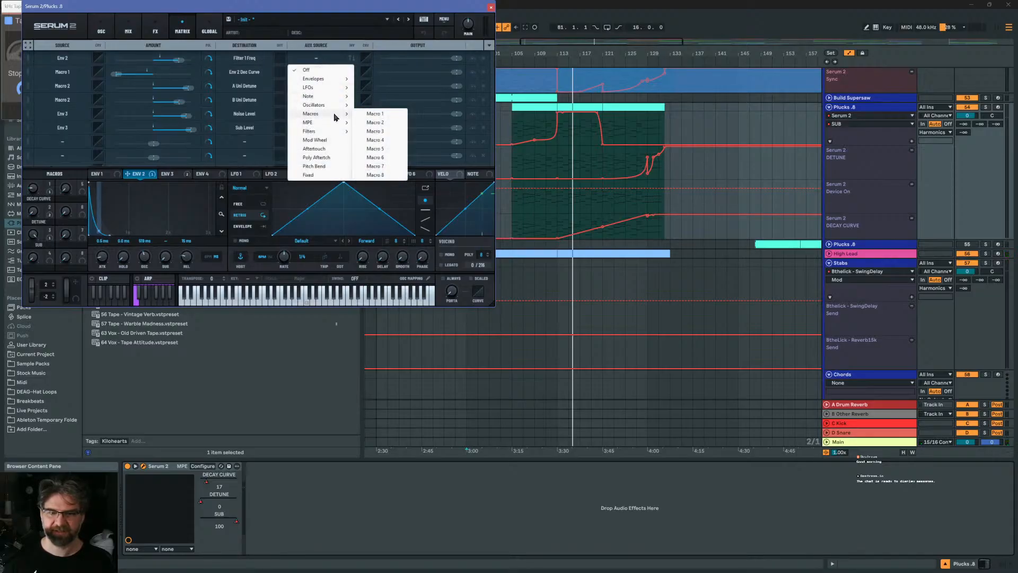
left_click(375, 140)
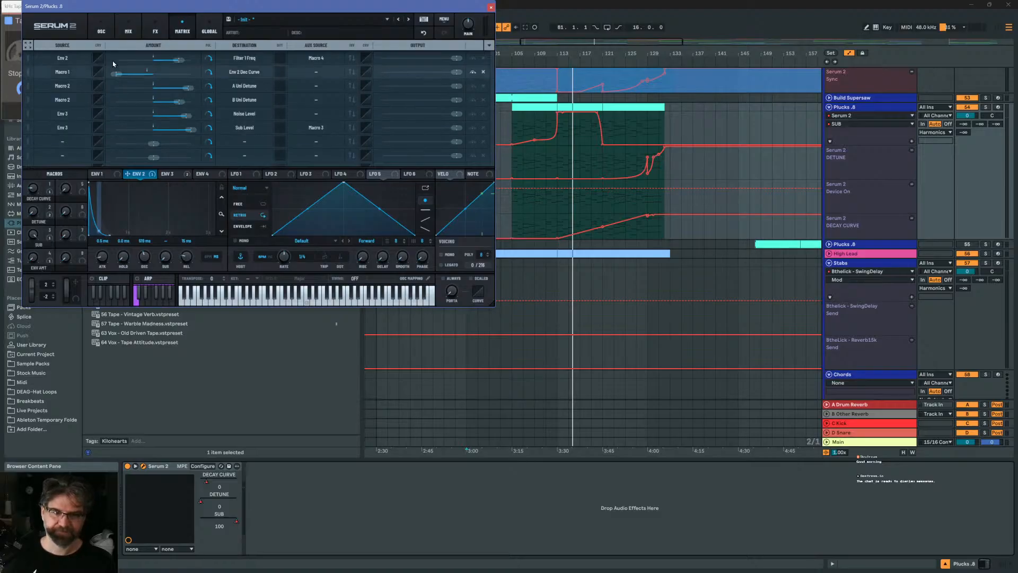
left_click(105, 23)
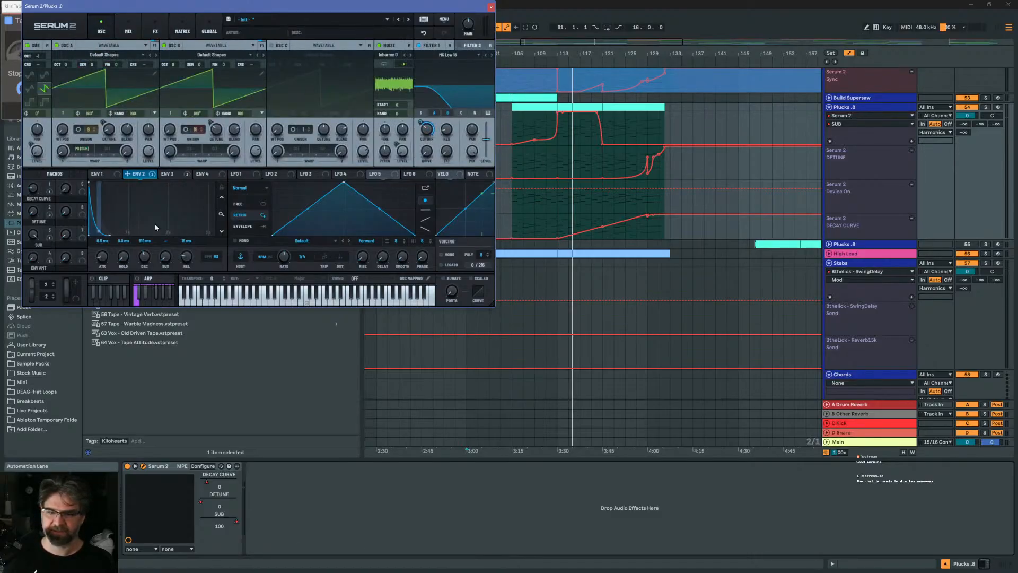
Automate ENV AMT on Plucks .8 with a ramp from bar 105 up to 100 at bar 113, and play from bar 105
left_click(36, 258)
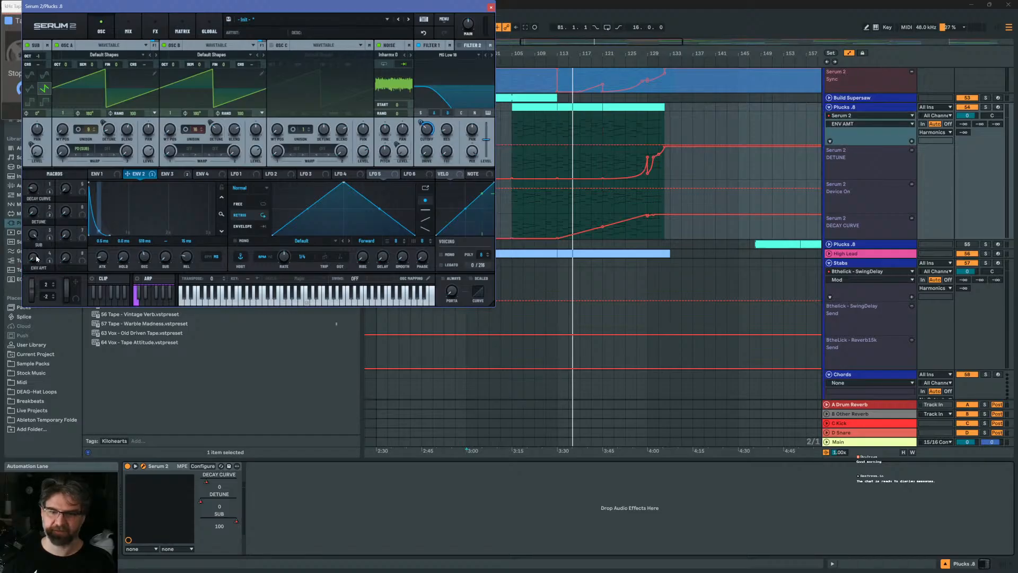
left_click(511, 147)
left_click_drag(558, 144, 558, 111)
left_click(509, 125)
key("space")
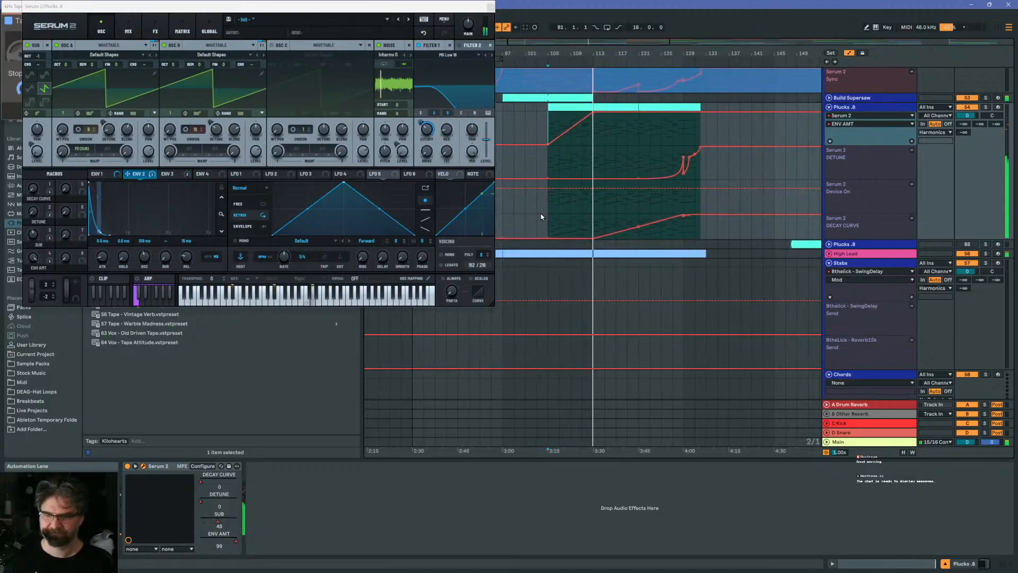
Solo the Plucks .8 track and assign Macro 4 as the aux source of the Env 3 to Noise Level modulation
left_click(986, 107)
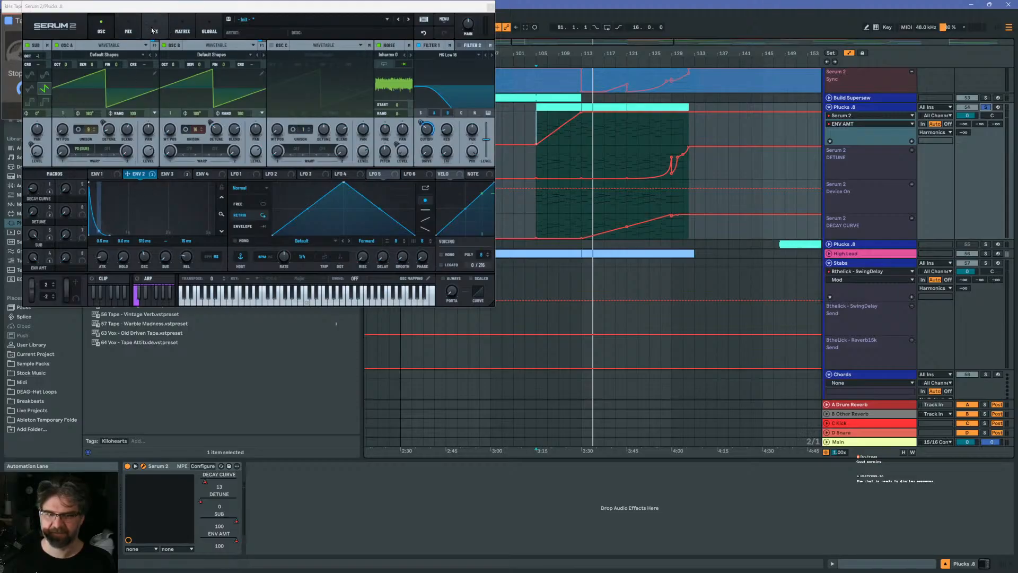
left_click(153, 30)
left_click(183, 30)
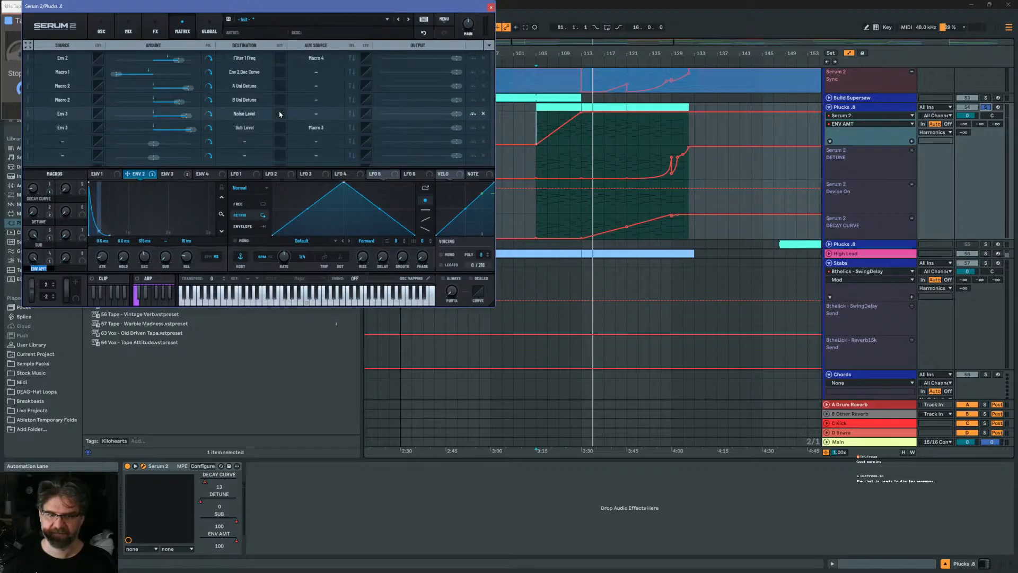
left_click(316, 114)
mouse_move(318, 169)
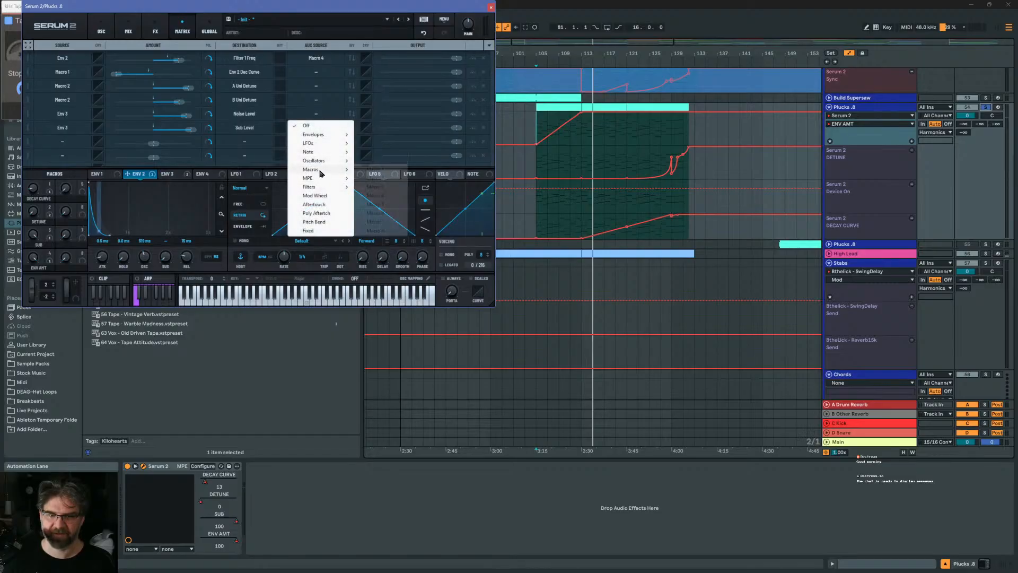
left_click(377, 196)
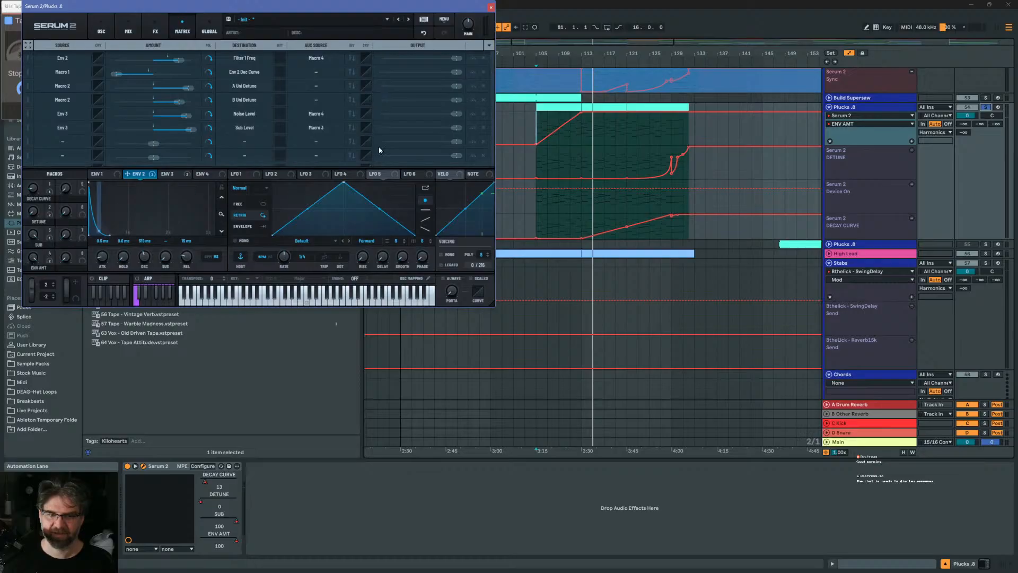
Play from bar 105 and bend the Noise Level modulation's aux curve downward into a slow-starting exponential shape
left_click(534, 122)
key("space")
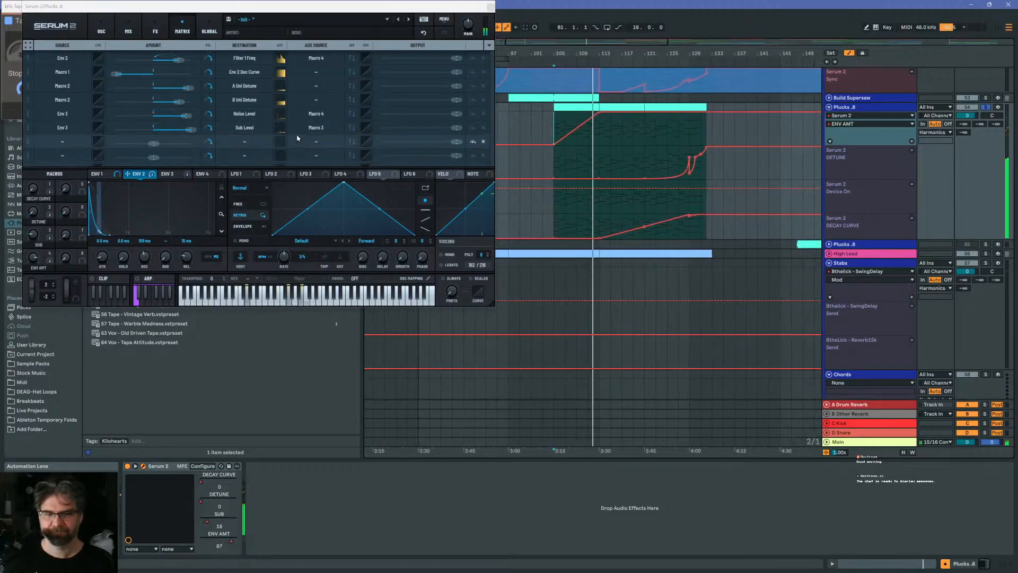
left_click(366, 113)
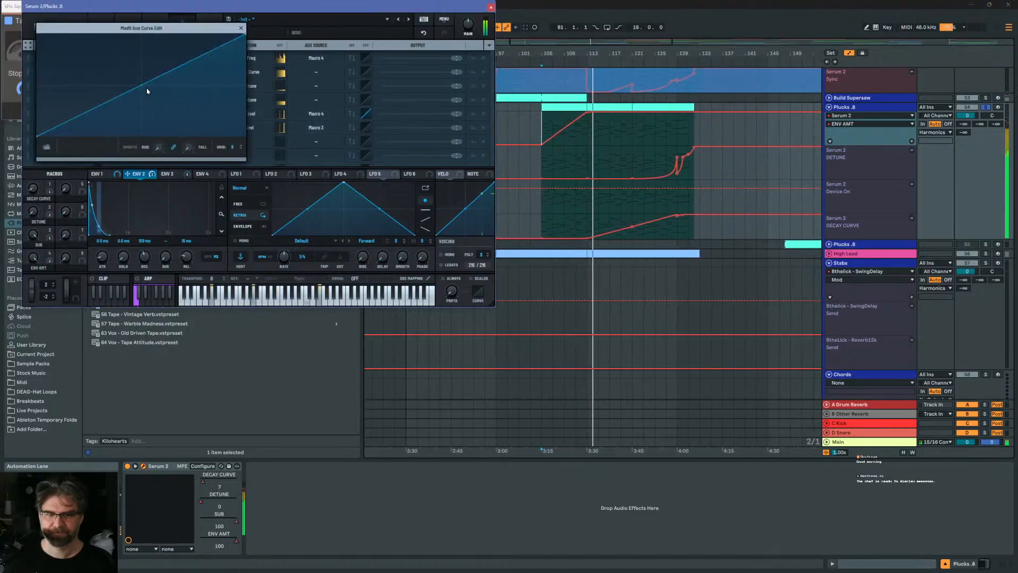
left_click_drag(140, 85, 143, 98)
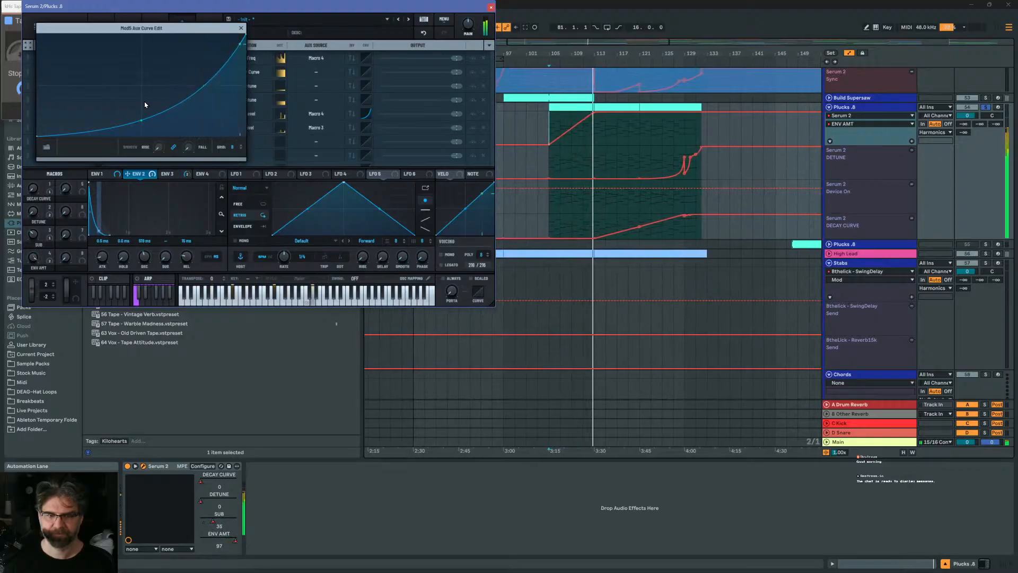
Close Serum 2 and add a gentle DETUNE automation ramp on Plucks .8 from bar 109 to 113, dropping back to 0 at bar 113
left_click(241, 28)
left_click(491, 7)
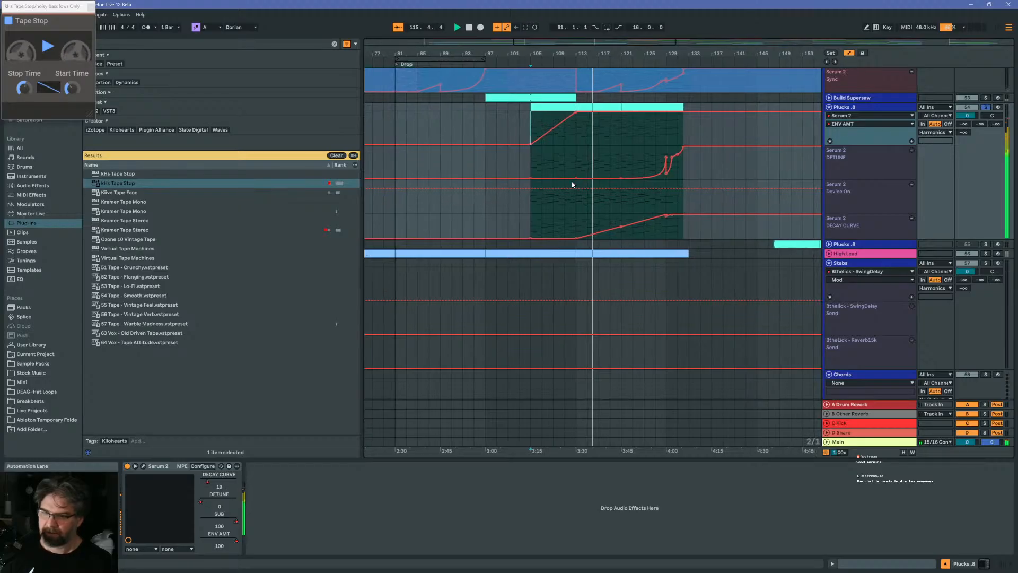
left_click_drag(567, 53, 582, 149)
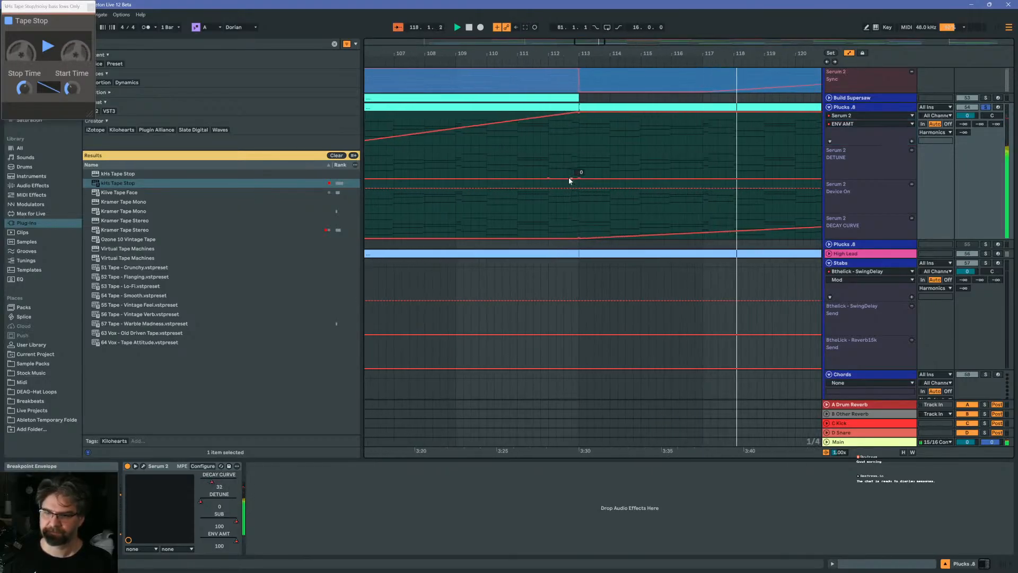
left_click_drag(569, 179, 578, 163)
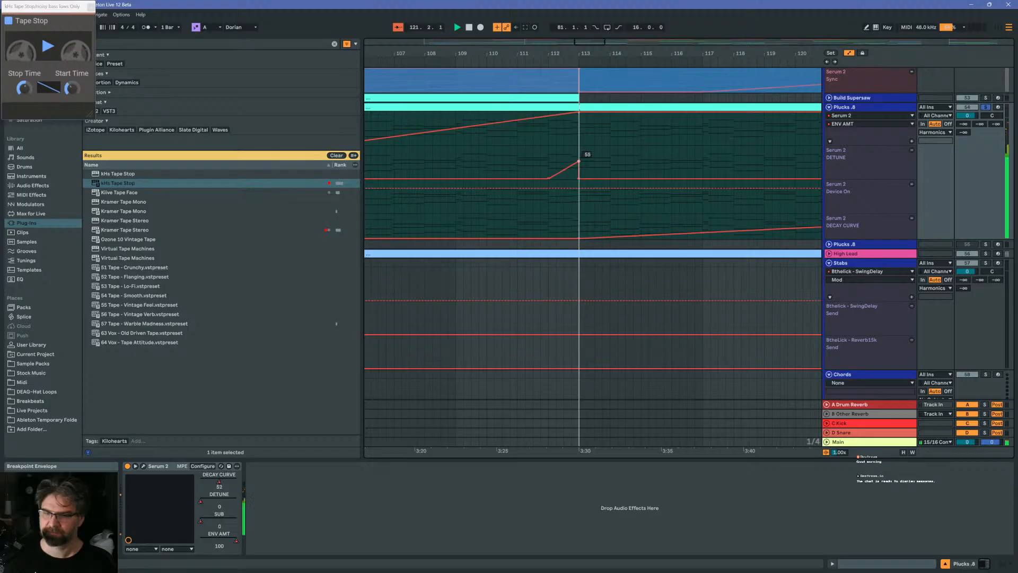
left_click(479, 104)
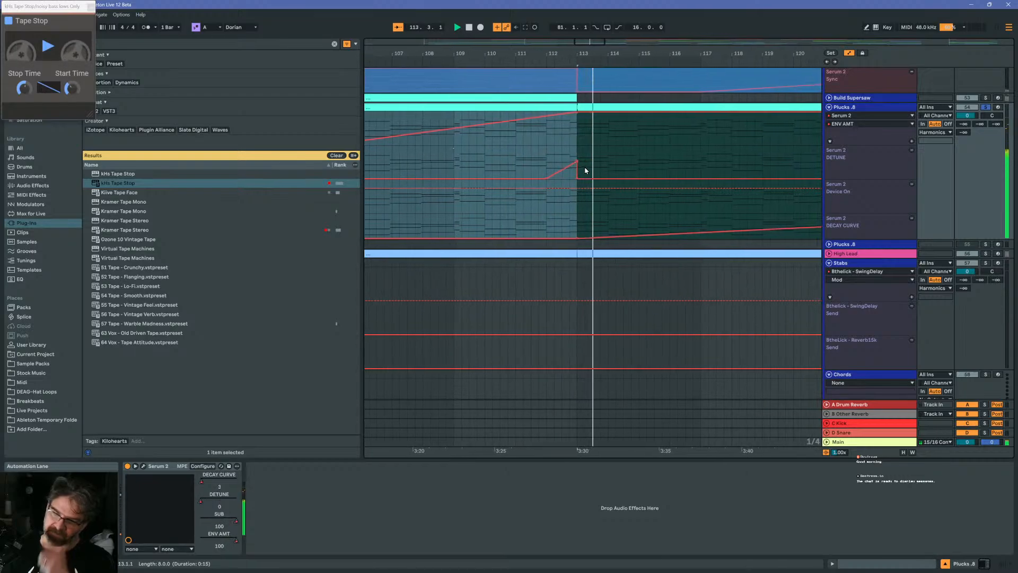
left_click_drag(565, 161, 432, 178)
left_click(430, 160)
key("space")
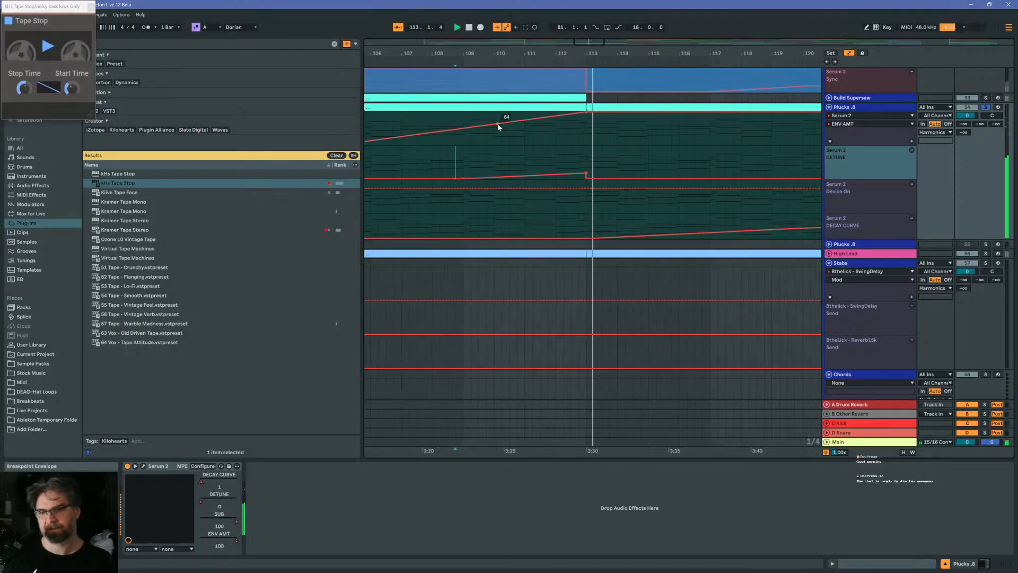
Unsolo Plucks .8, play it in the mix, and show its ENV AMT and SUB automation in separate lanes
left_click(985, 107)
key("space")
key("space")
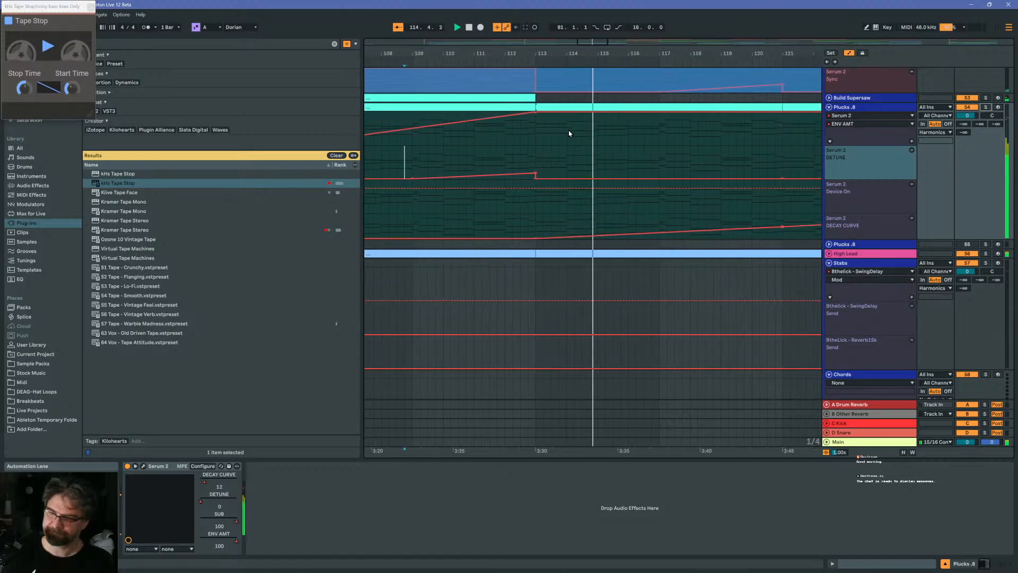
right_click(858, 142)
left_click(870, 152)
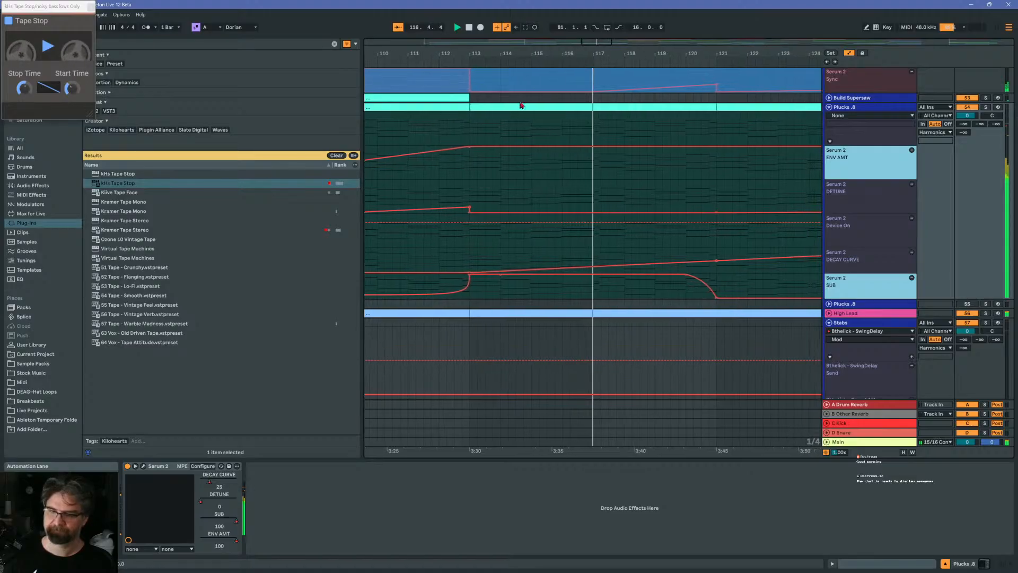
Locate the KSHMR Impact w Sweep 05 clip at bar 113 in the drum tracks and play from it
left_click_drag(538, 51, 612, 50)
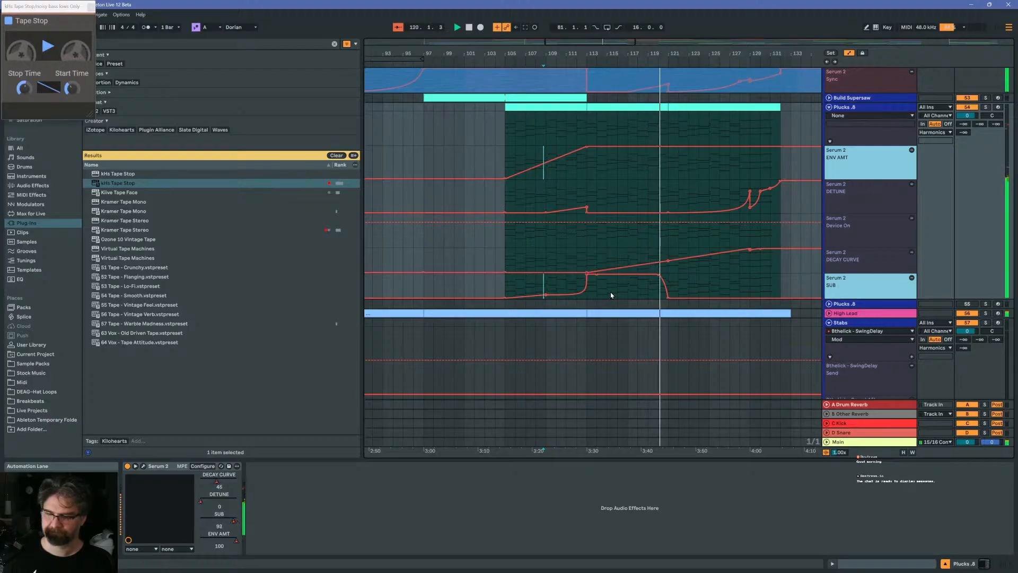
scroll(681, 152, "up", 3)
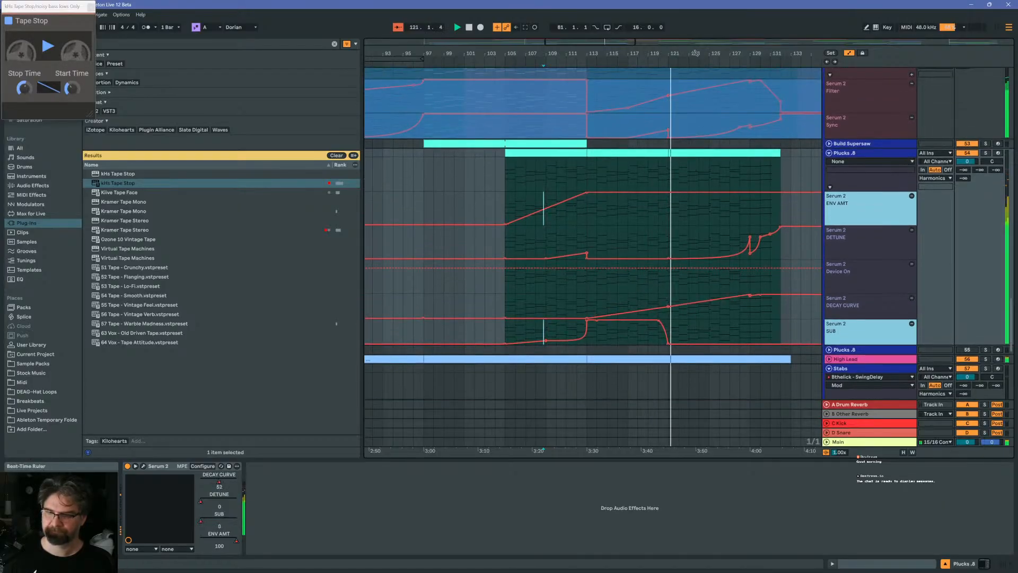
left_click_drag(695, 53, 594, 125)
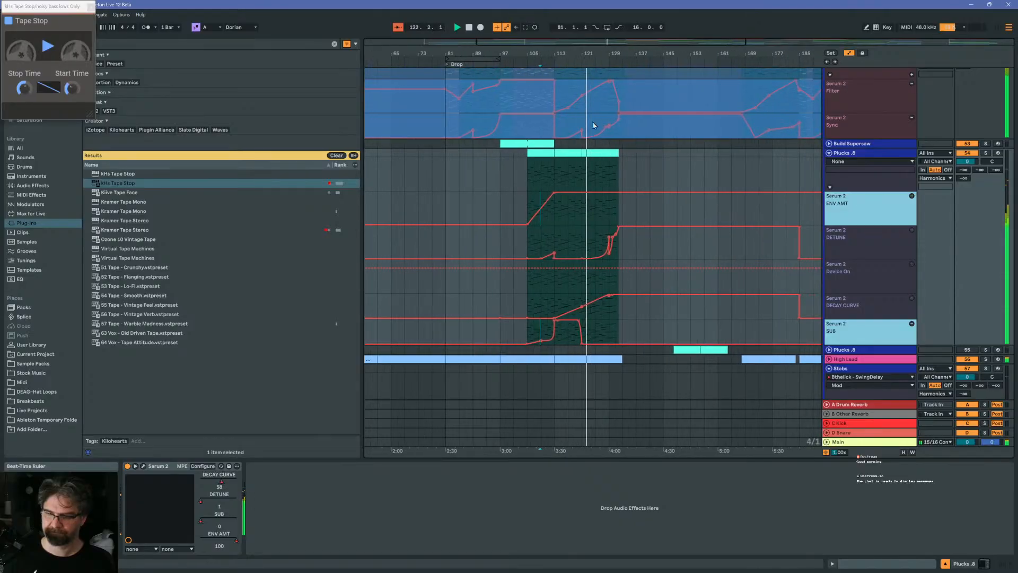
scroll(588, 192, "up", 10)
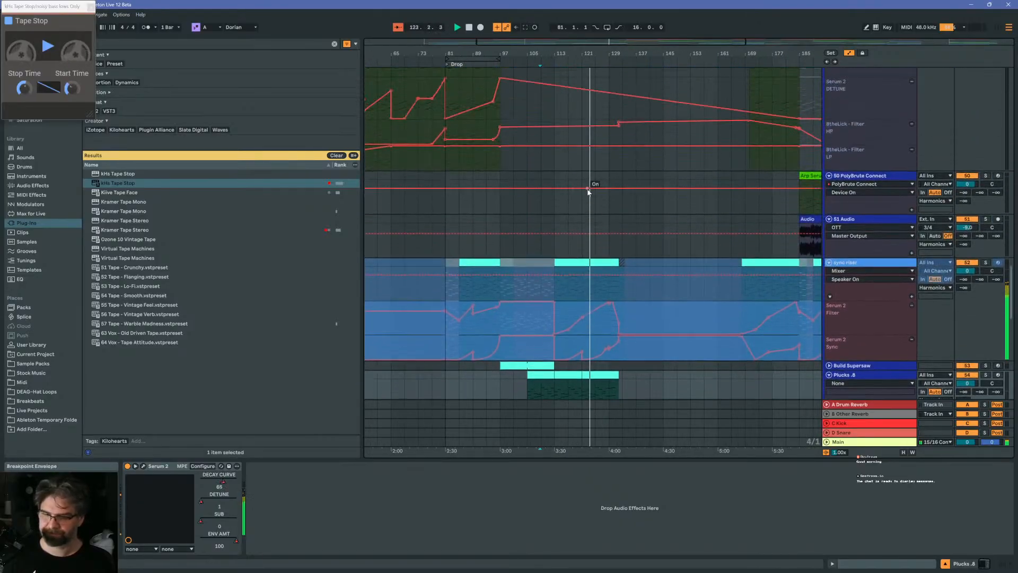
scroll(588, 192, "up", 10)
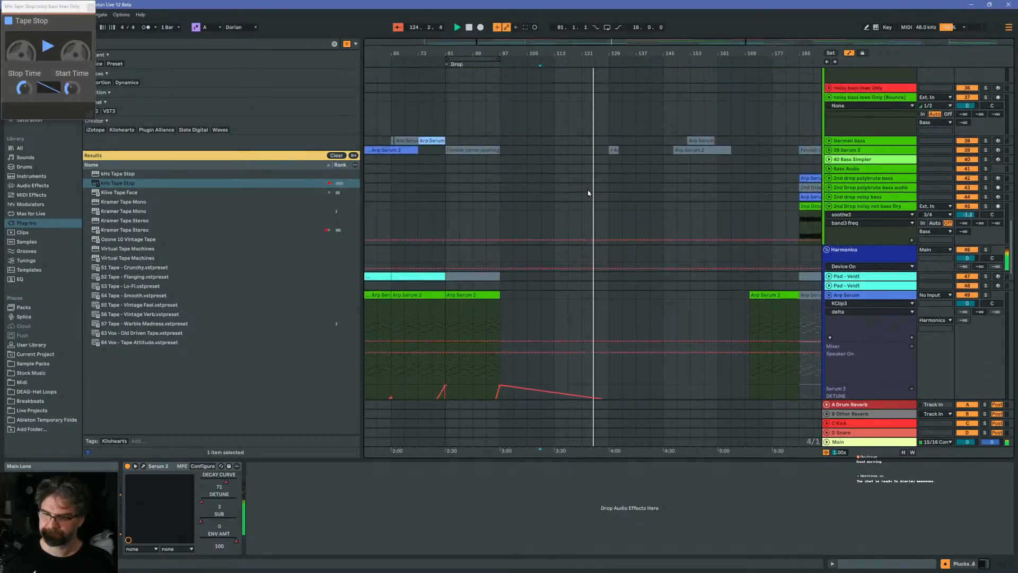
scroll(588, 193, "up", 10)
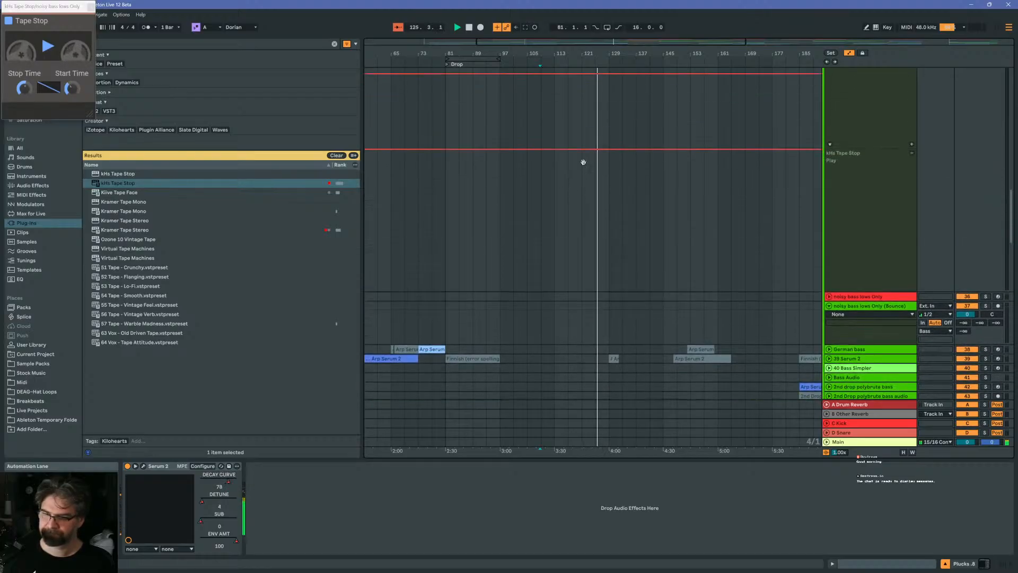
scroll(583, 162, "up", 10)
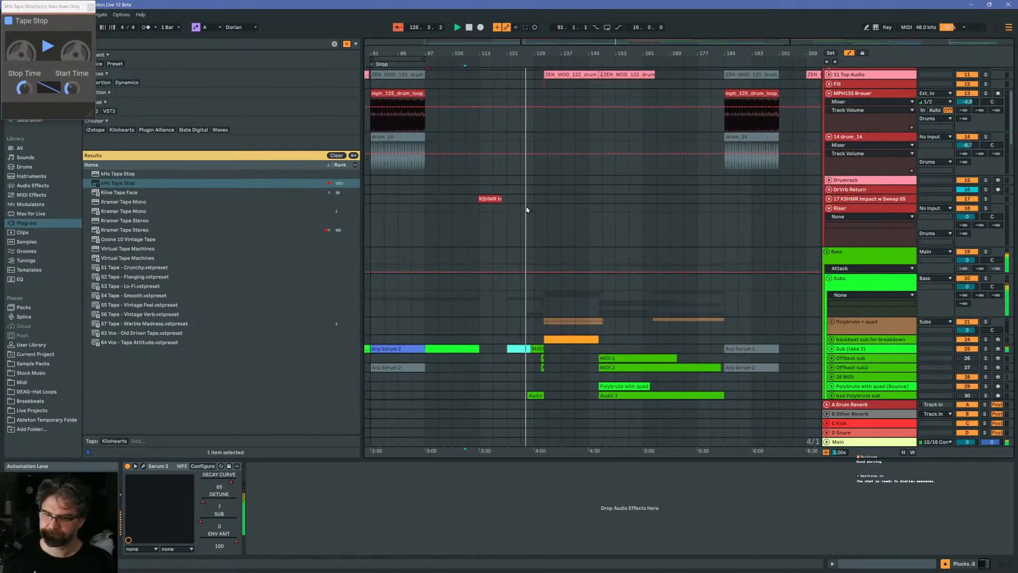
left_click(484, 199)
left_click(483, 199)
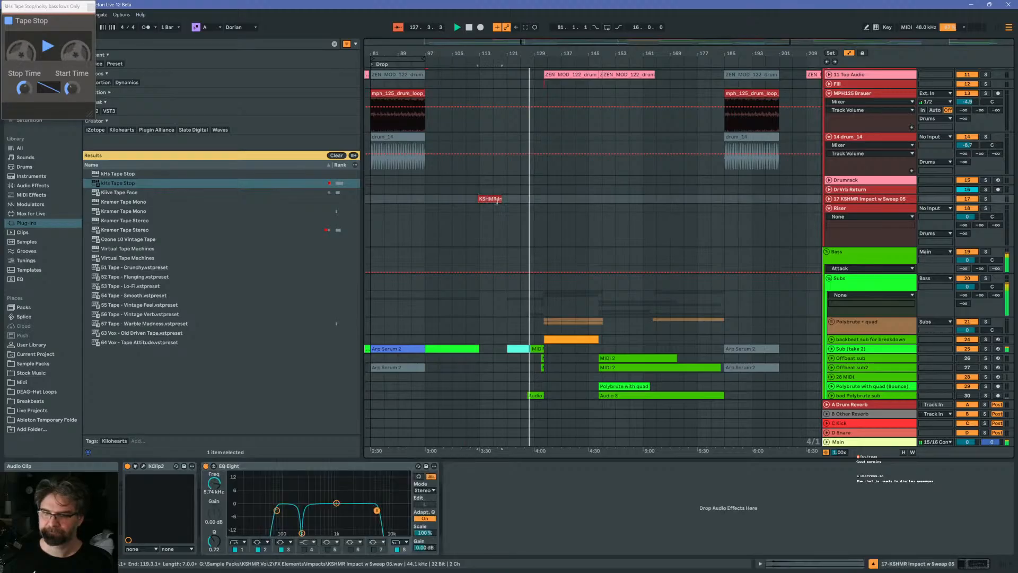
key("space")
key("space")
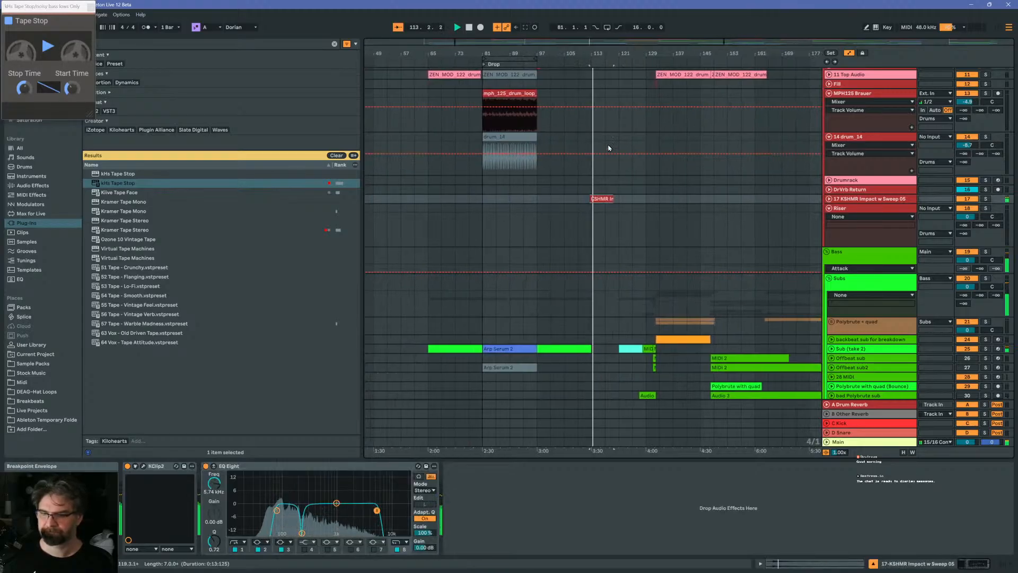
Unfold the KSHMR Impact w Sweep 05 track, set its clip gain to -5.9 dB and play the clip
left_click_drag(612, 54, 540, 121)
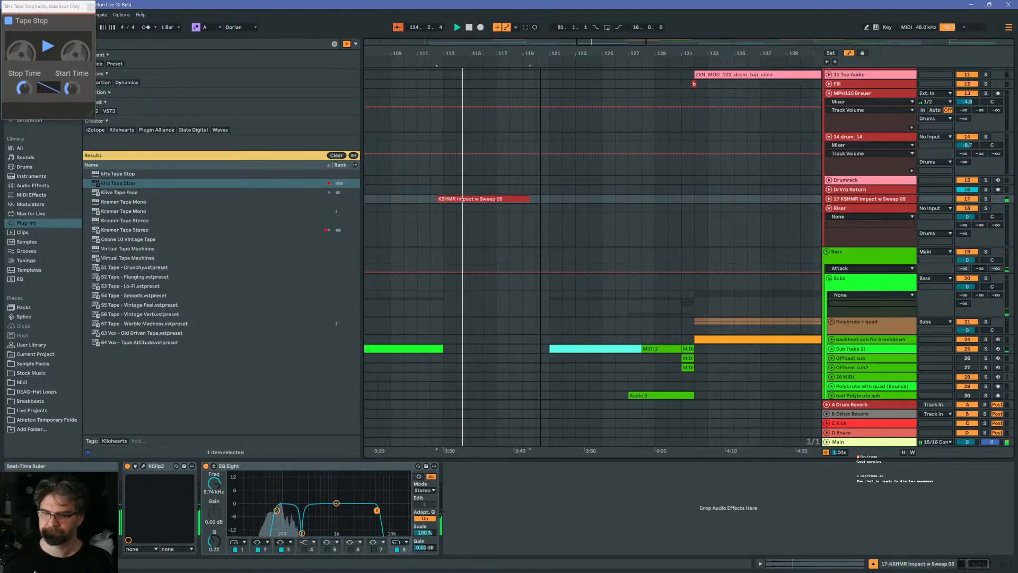
left_click(856, 201)
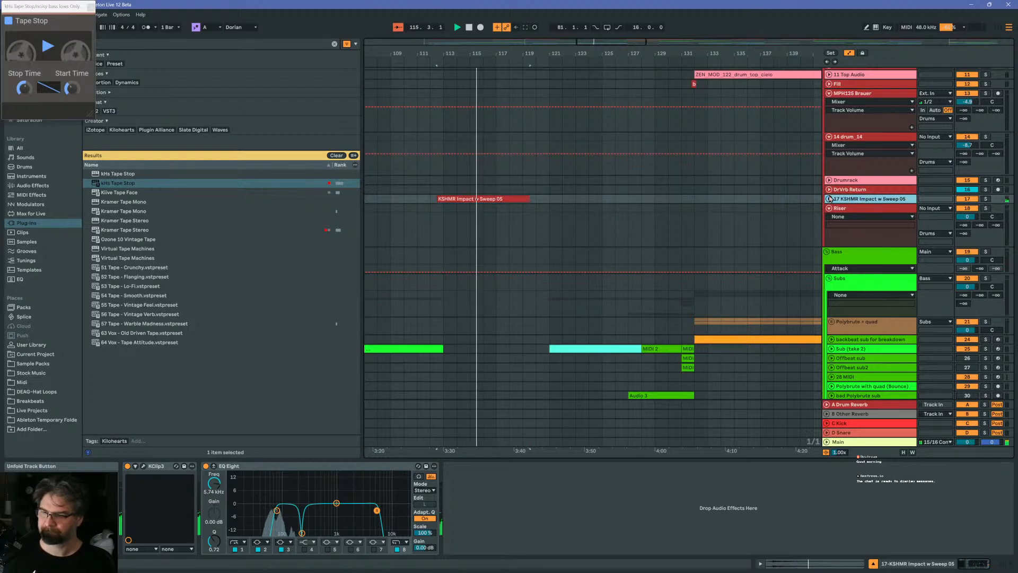
left_click(828, 199)
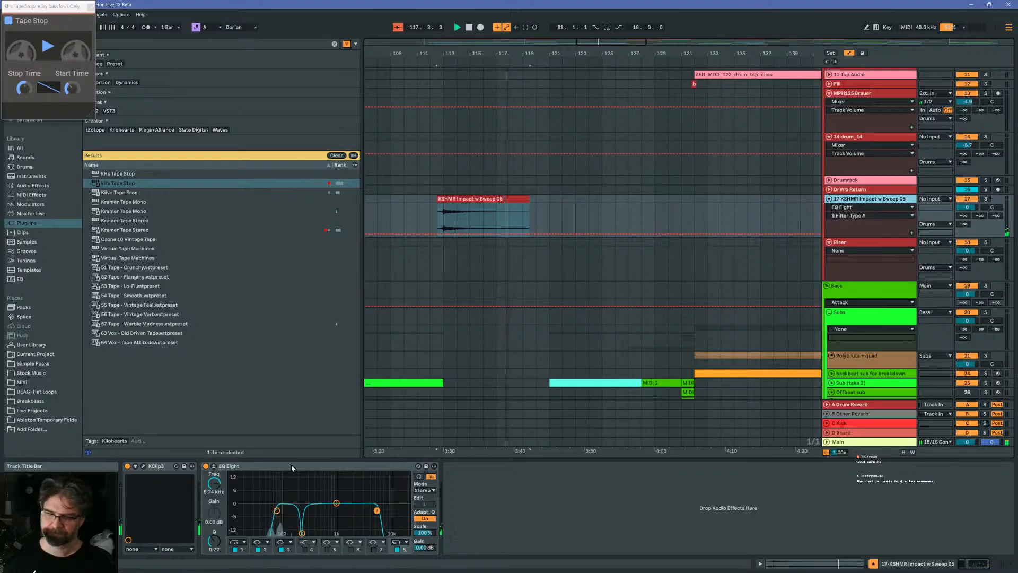
left_click(238, 470)
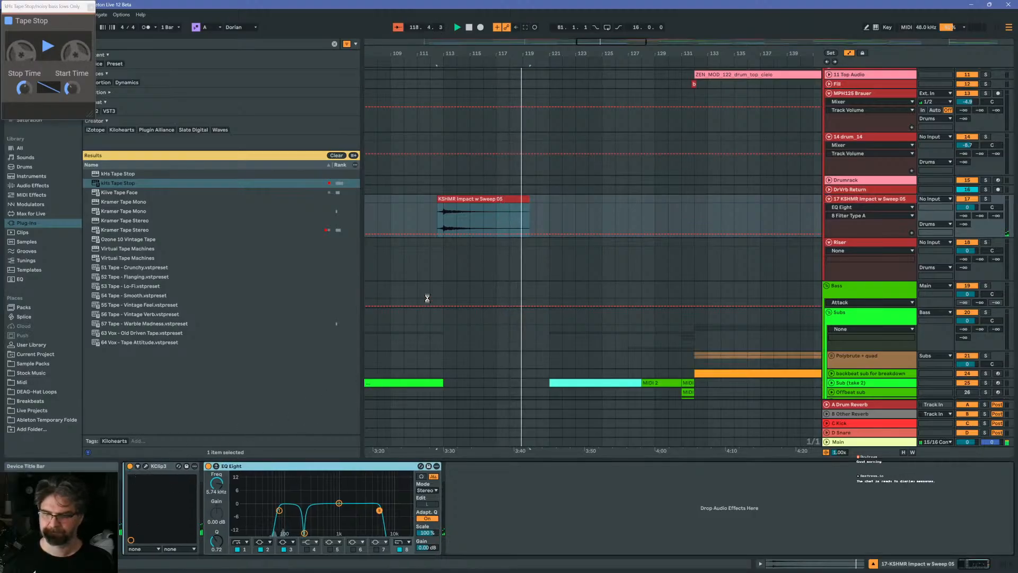
double_click(489, 198)
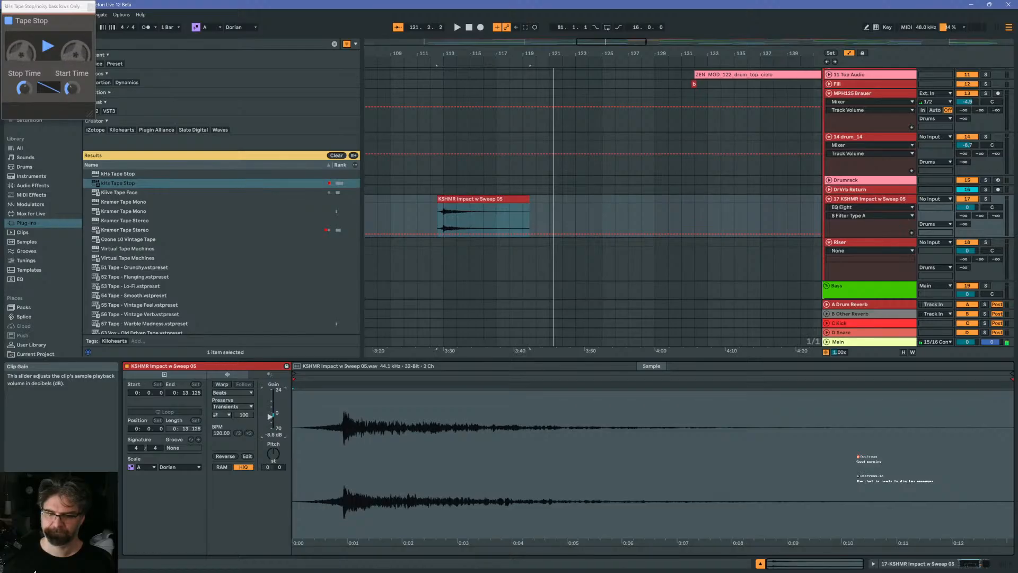
left_click_drag(270, 417, 271, 415)
key("space")
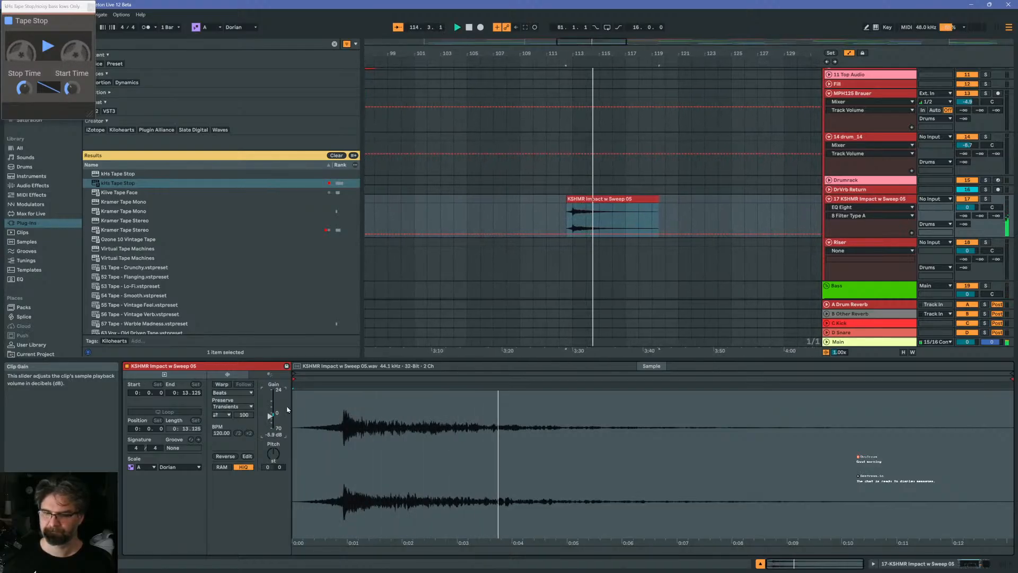
Insert a new audio track directly below the KSHMR Impact w Sweep 05 track
scroll(35, 348, "down", 3)
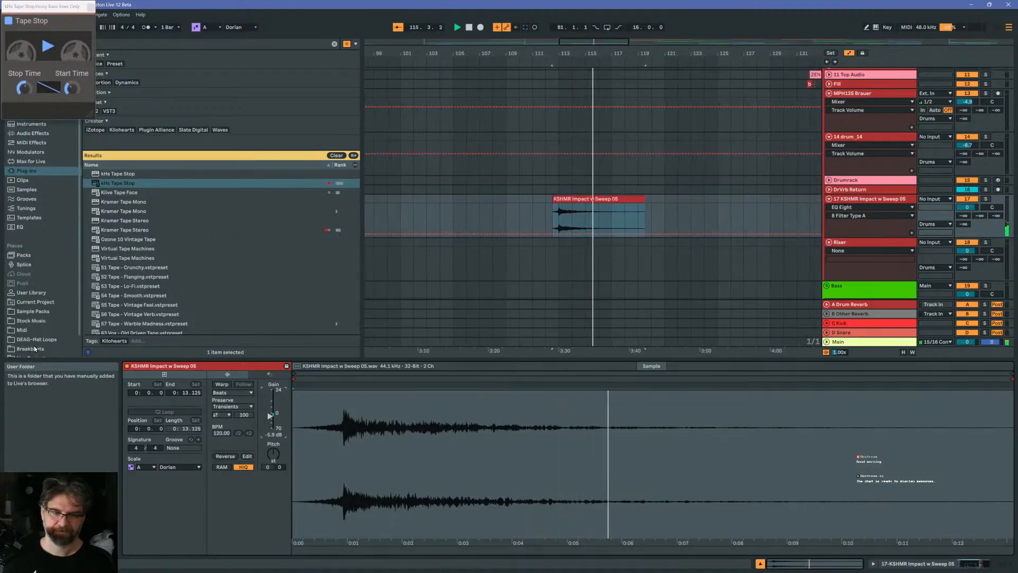
scroll(34, 348, "down", 2)
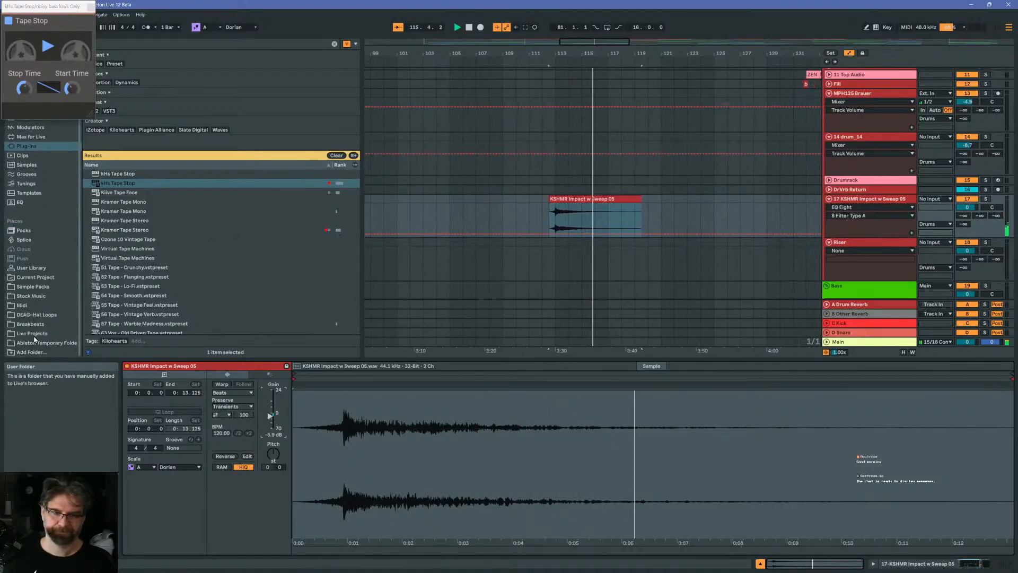
left_click(854, 204)
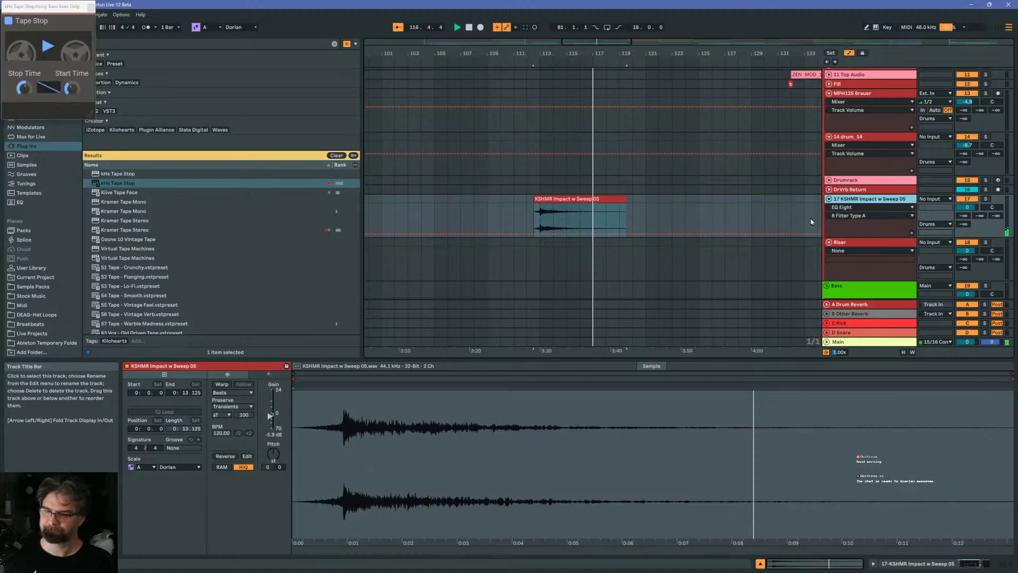
key("ctrl+t")
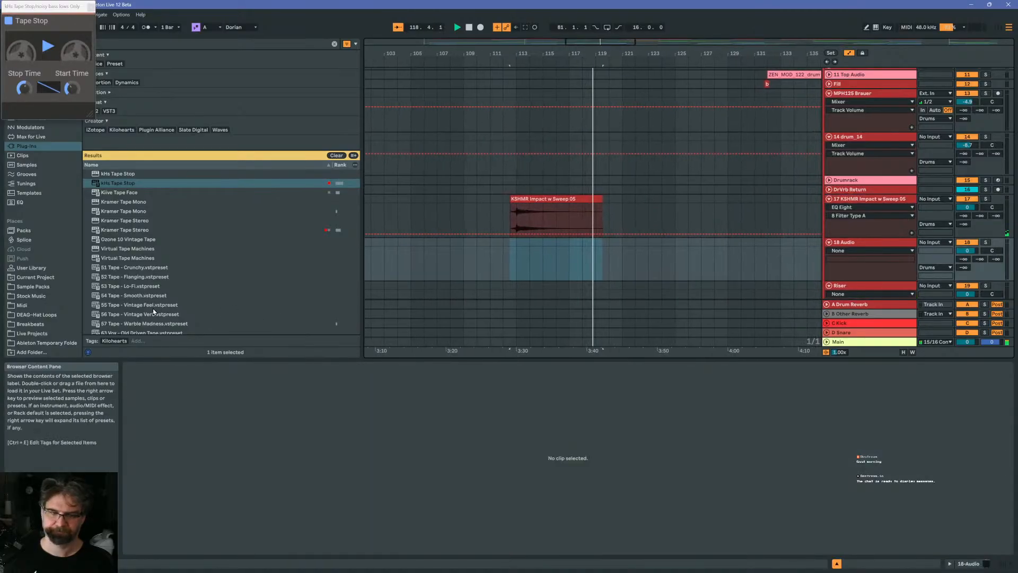
Close the Tape Stop plug-in window and search the Sample Packs folder for "impact"
left_click(31, 287)
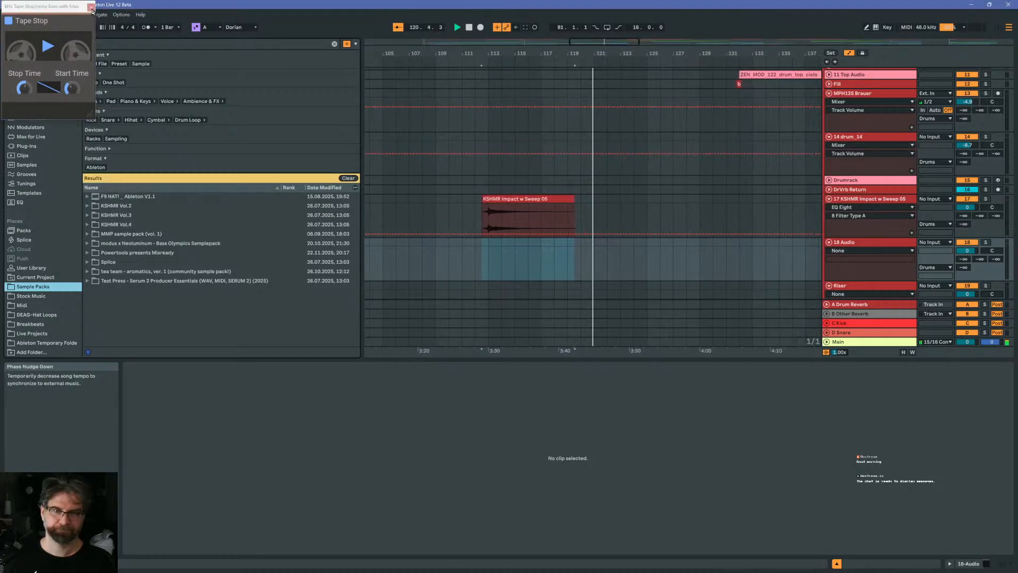
left_click(91, 6)
left_click(89, 45)
type("tape")
type("impact")
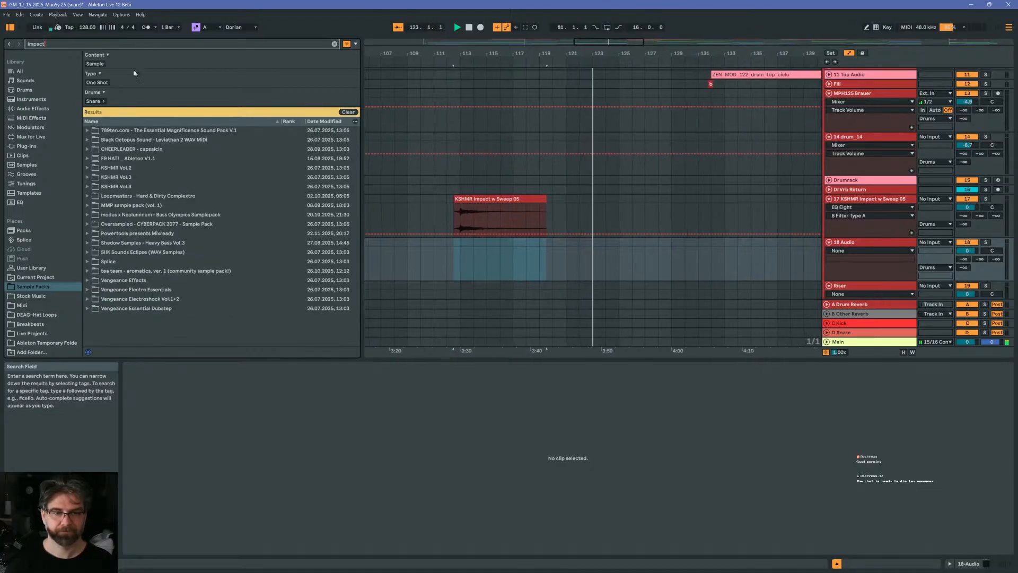
Audition the Aliens, Aliens2 and All_of_a_Thudden impacts from Black Octopus Sound - Leviathan 2's FX - Impacts folder
left_click(87, 206)
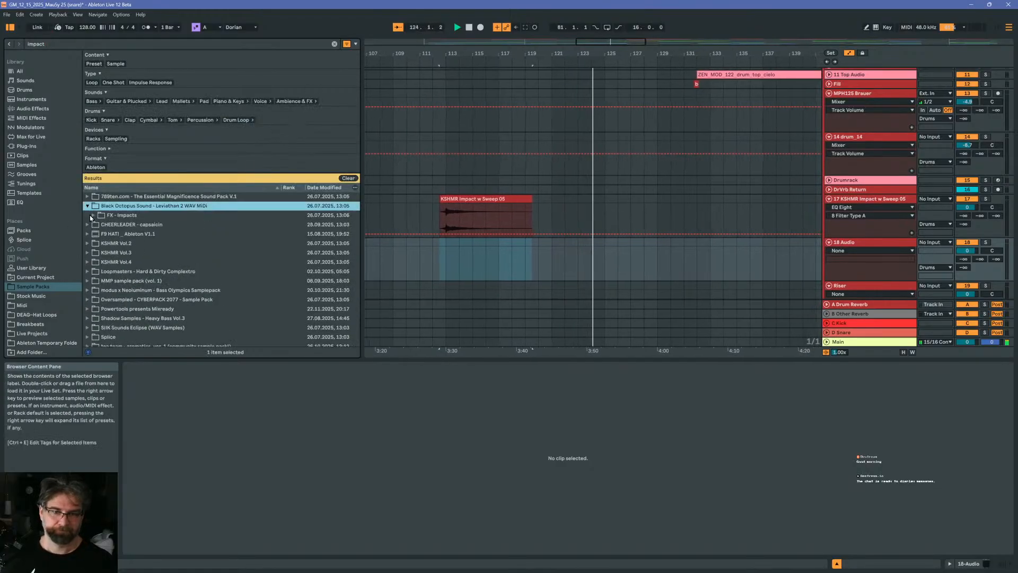
left_click(93, 215)
left_click(112, 226)
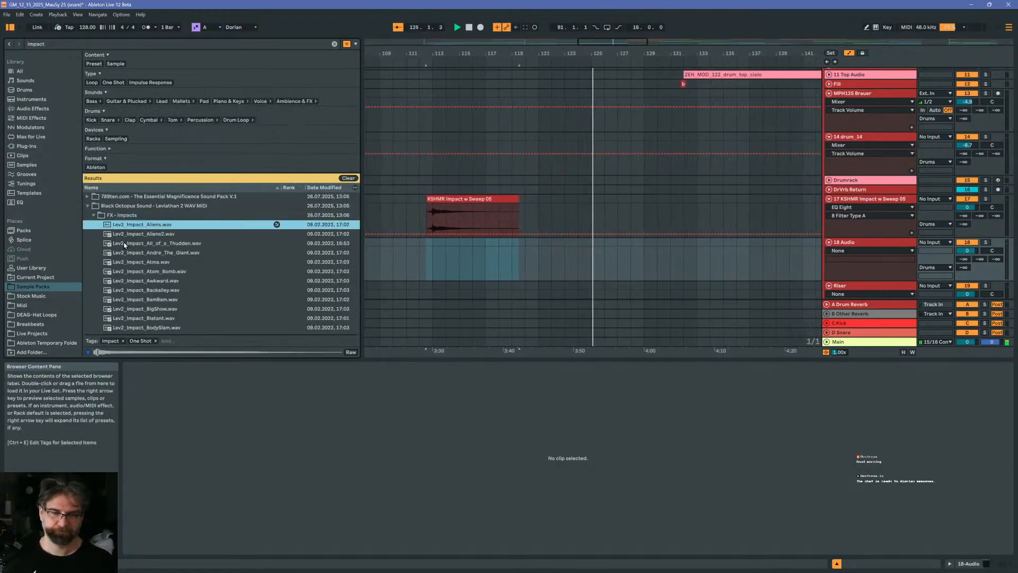
key("Down")
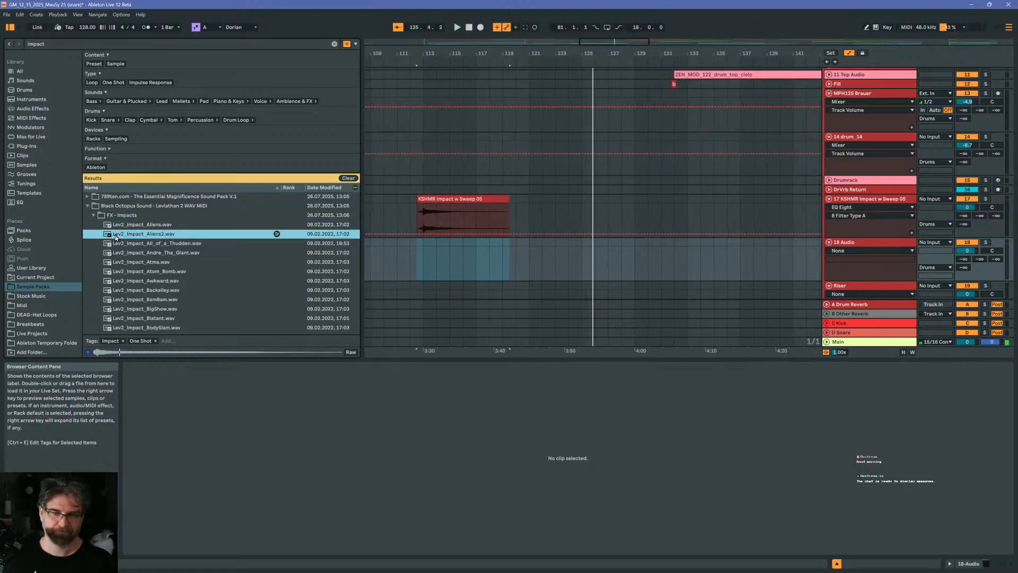
key("Down")
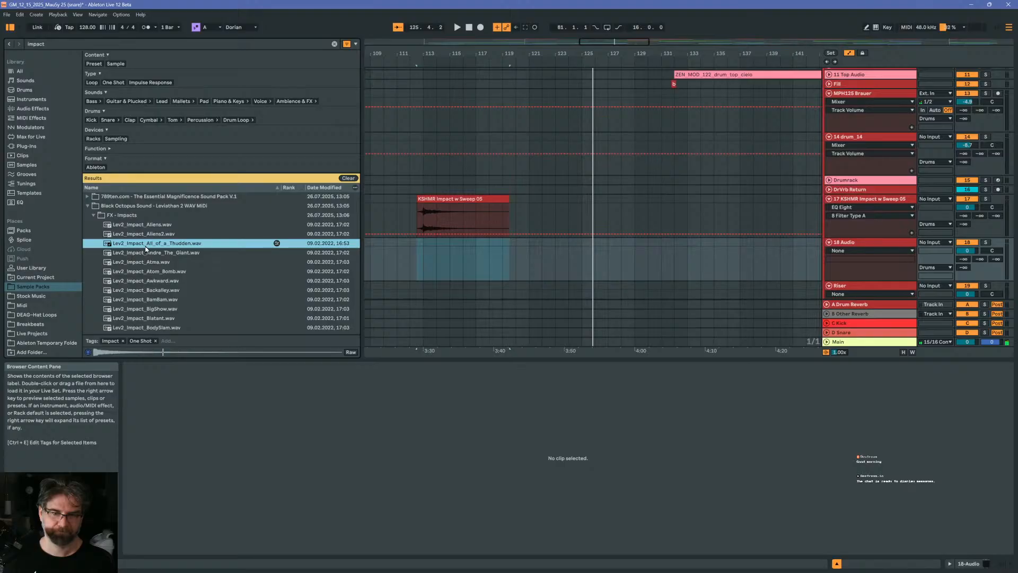
Play the arrangement from bar 120, just before the Sub (take 2) clip, with the bass tracks in view
scroll(540, 223, "down", 6)
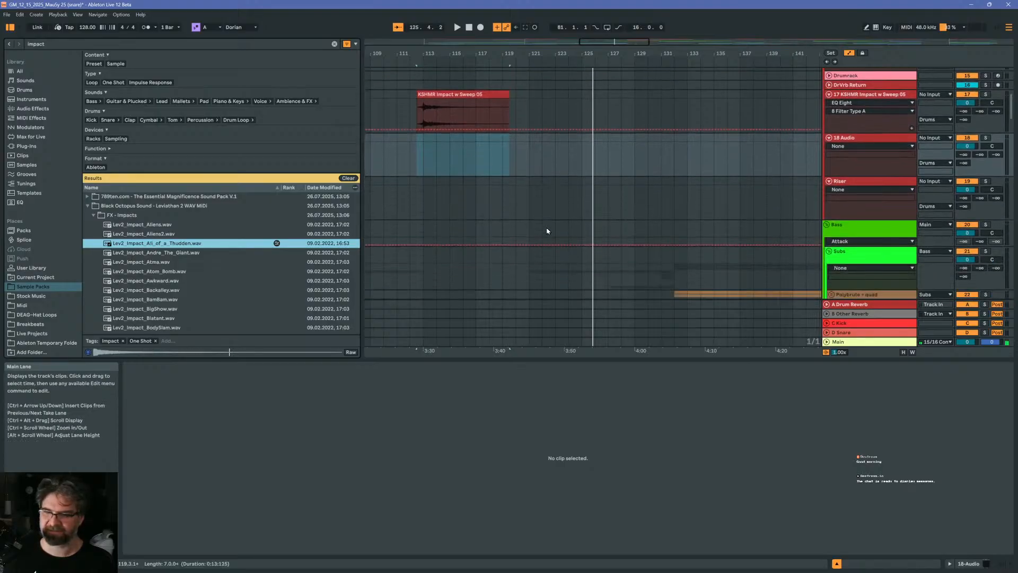
scroll(537, 212, "down", 1)
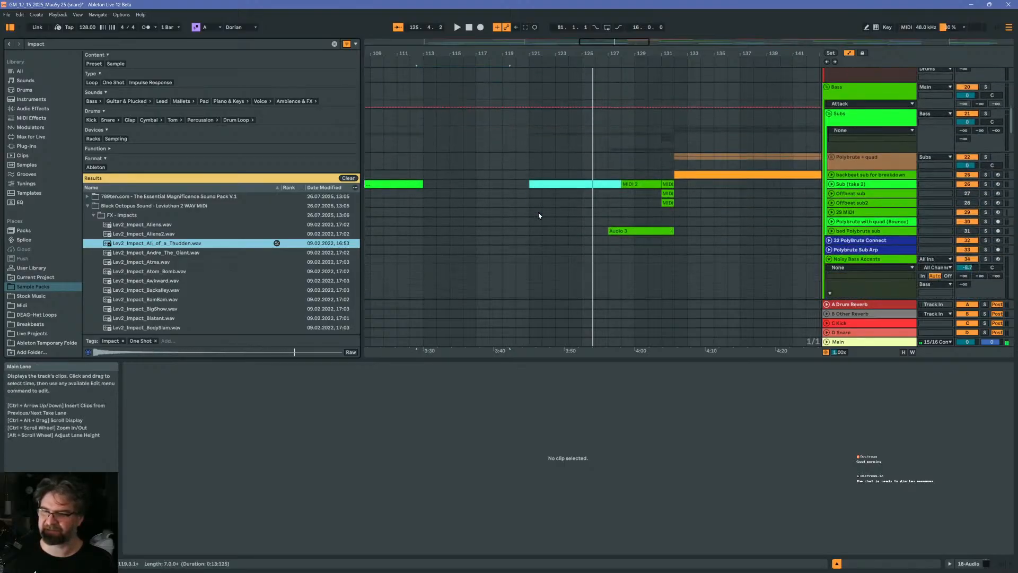
left_click(523, 178)
key("space")
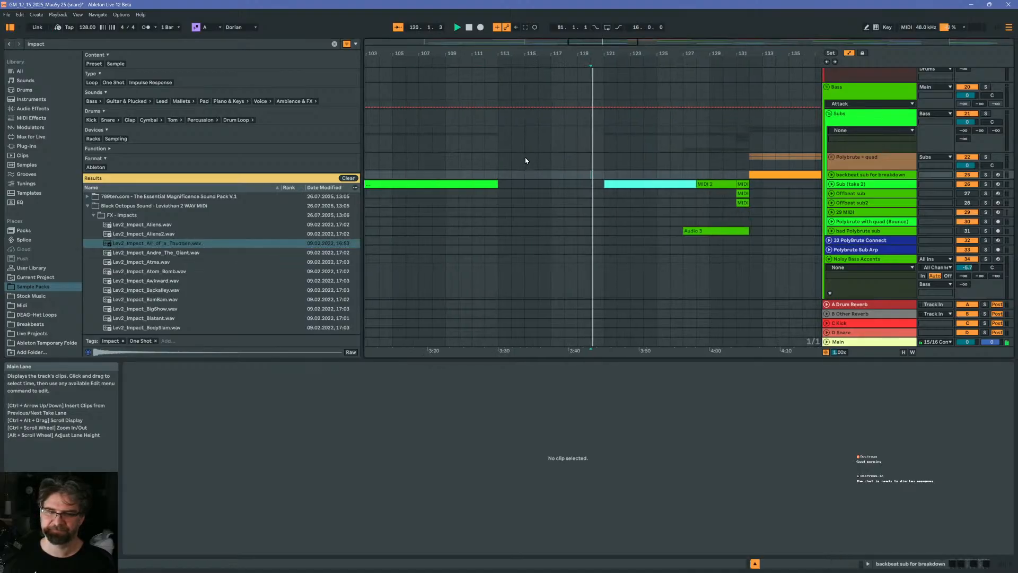
Place the Lev2_Impact_All_of_a_Thudden sample at bar 121 on the empty audio track below the KSHMR Impact w Sweep 05 track
scroll(530, 178, "up", 2)
scroll(519, 186, "up", 2)
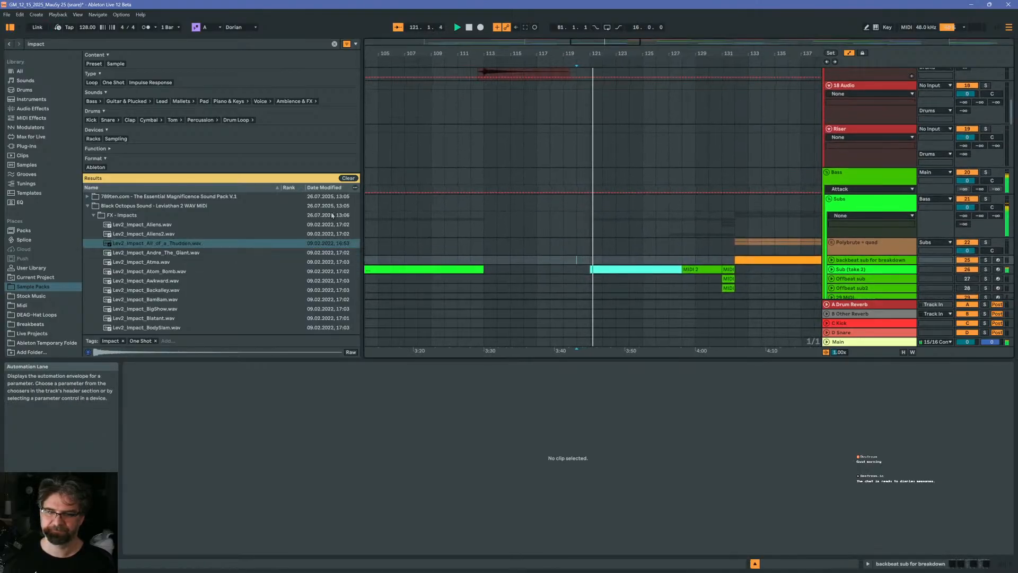
scroll(558, 163, "up", 2)
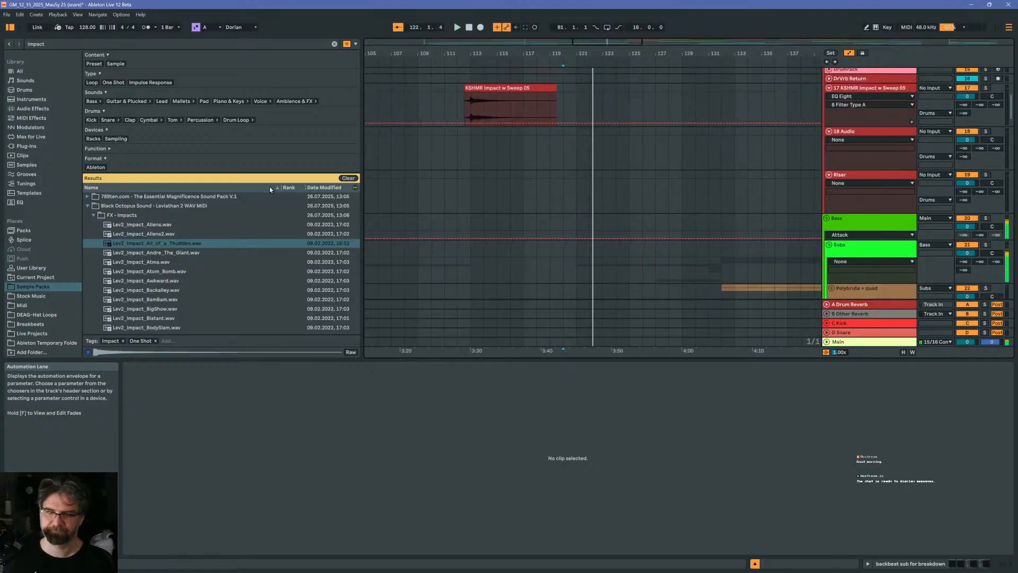
mouse_move(160, 243)
left_mouse_down()
mouse_move(212, 242)
mouse_move(525, 140)
mouse_move(584, 145)
mouse_move(573, 144)
left_mouse_up()
Play the arrangement from about bar 111 through both impact clips
left_click(497, 140)
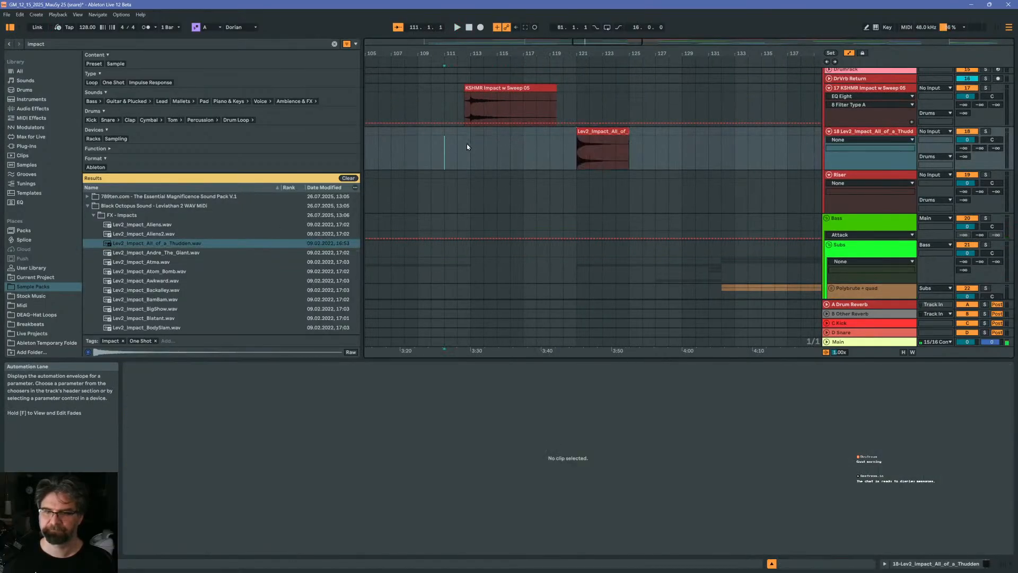
key("space")
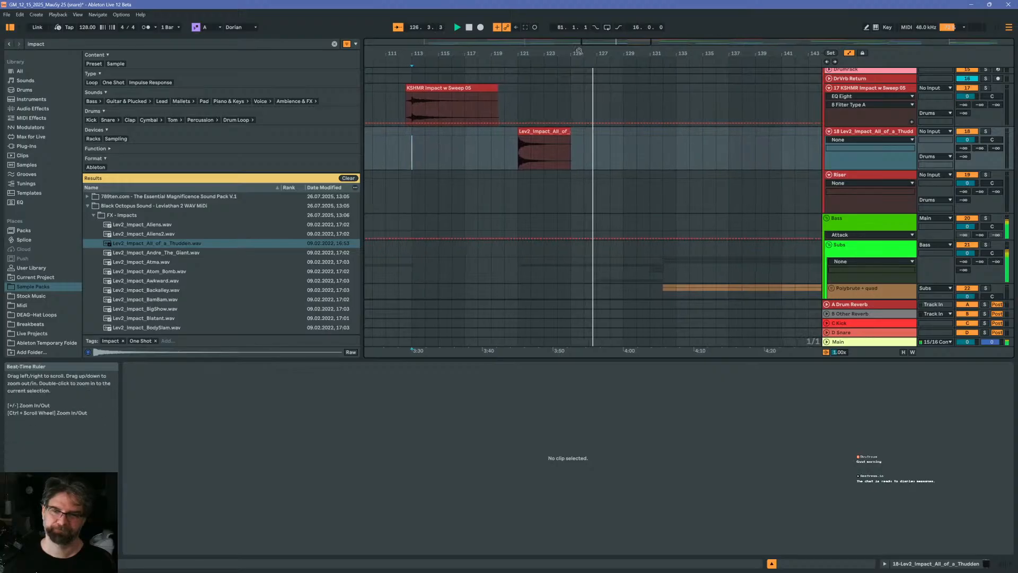
left_click_drag(580, 52, 634, 26)
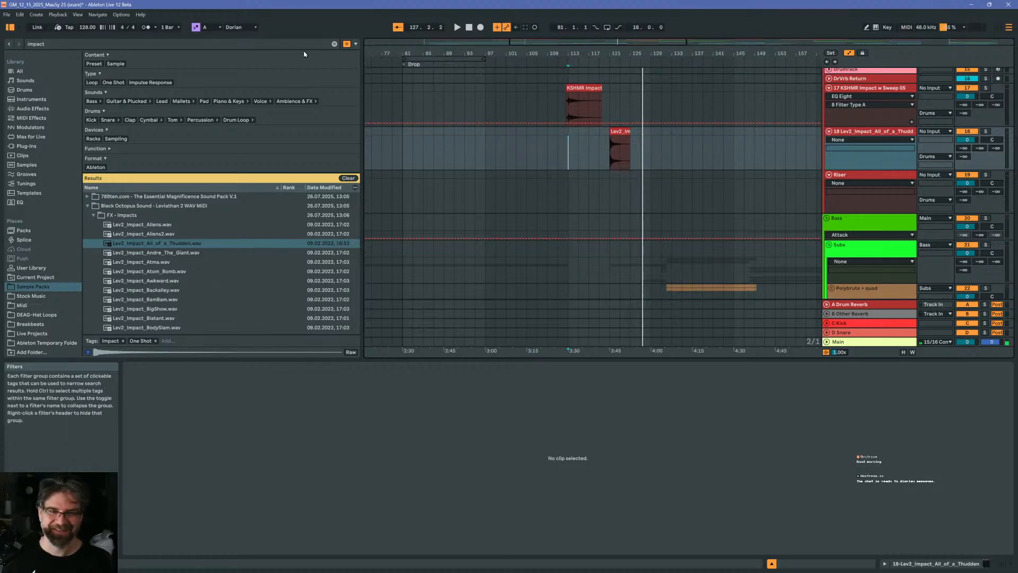
Search the Sample Packs folder for "riser" and expand the FX - Rising folder of Black Octopus Sound - Leviathan 2
left_click(334, 43)
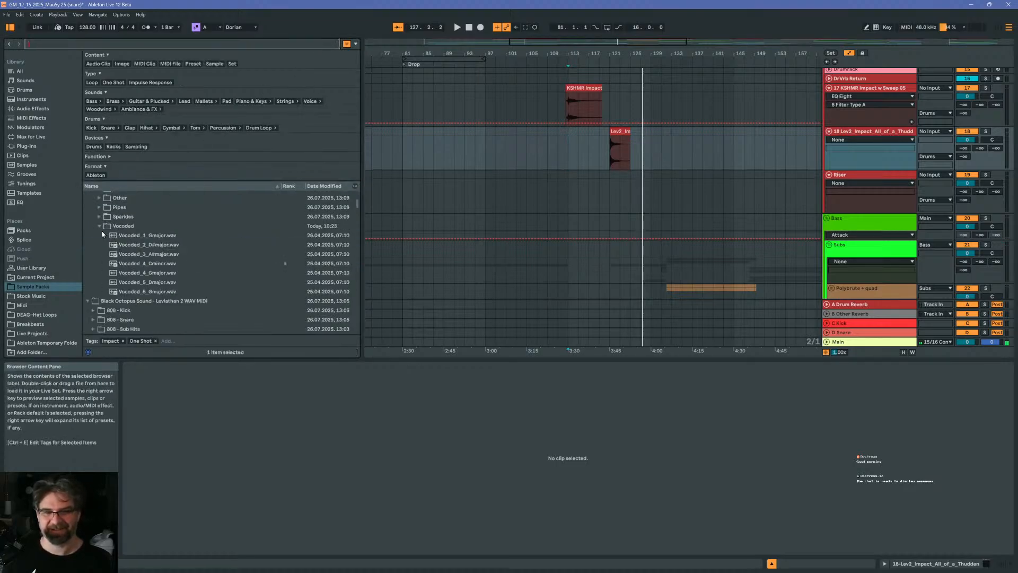
type("r")
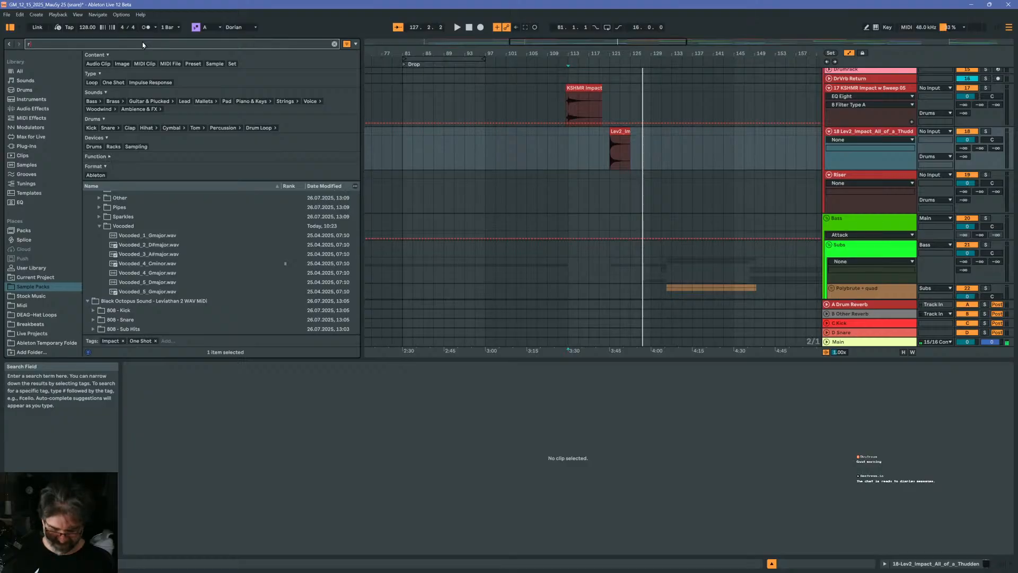
type("iser")
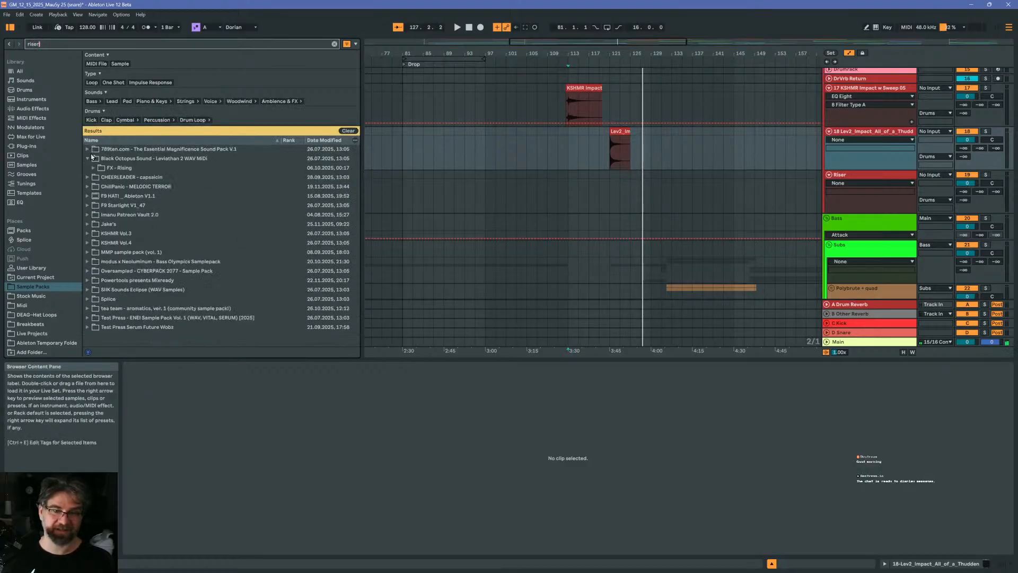
left_click(93, 168)
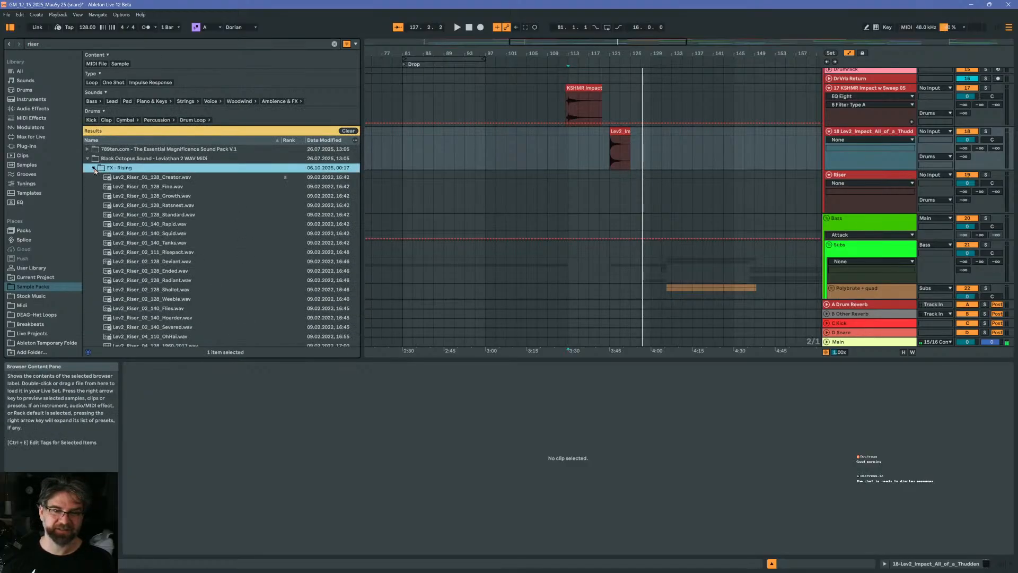
Audition the 128 BPM Creator, Fine and Growth risers and the 140 BPM Flies riser
left_click(105, 181)
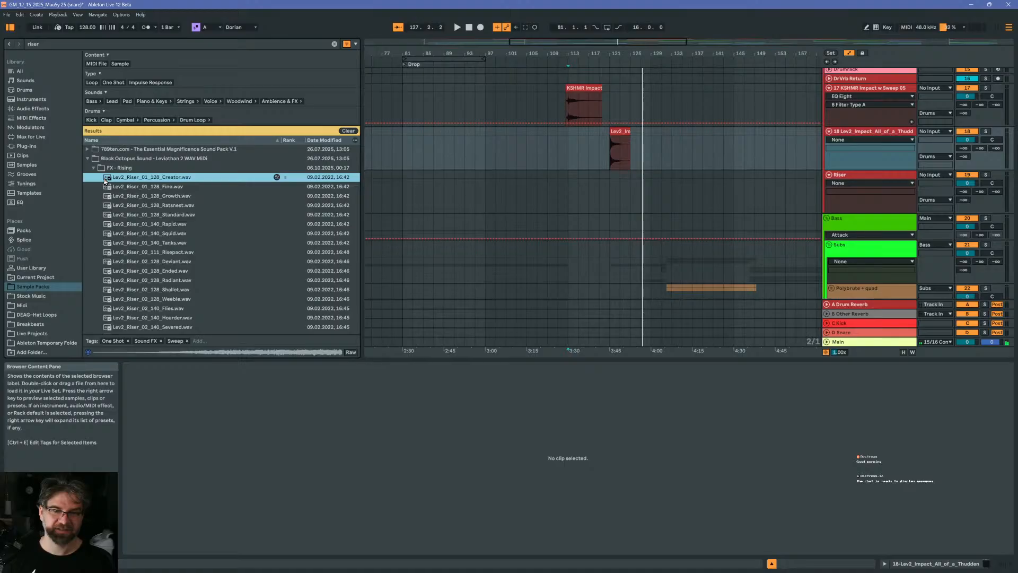
left_click(138, 186)
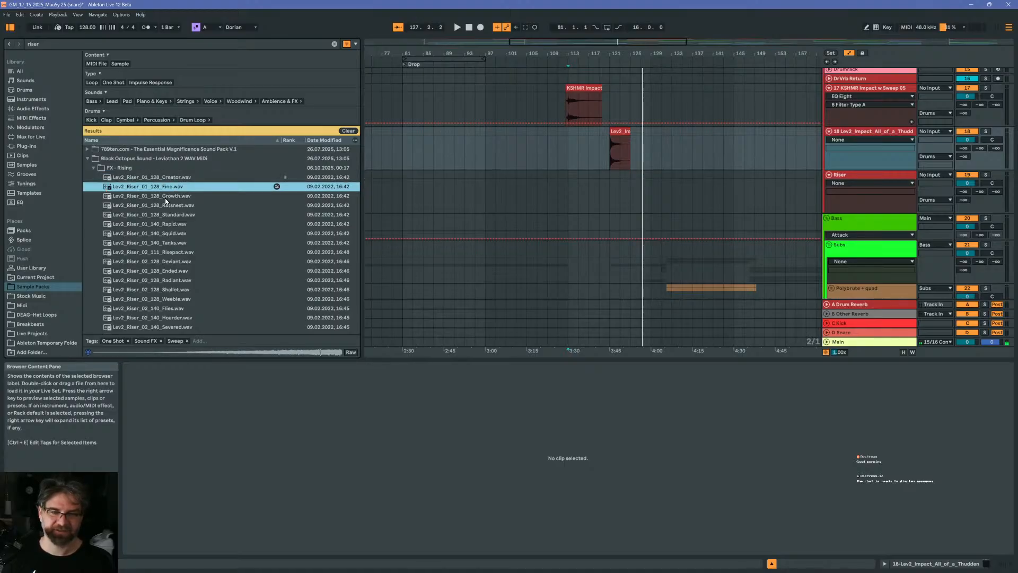
left_click(164, 197)
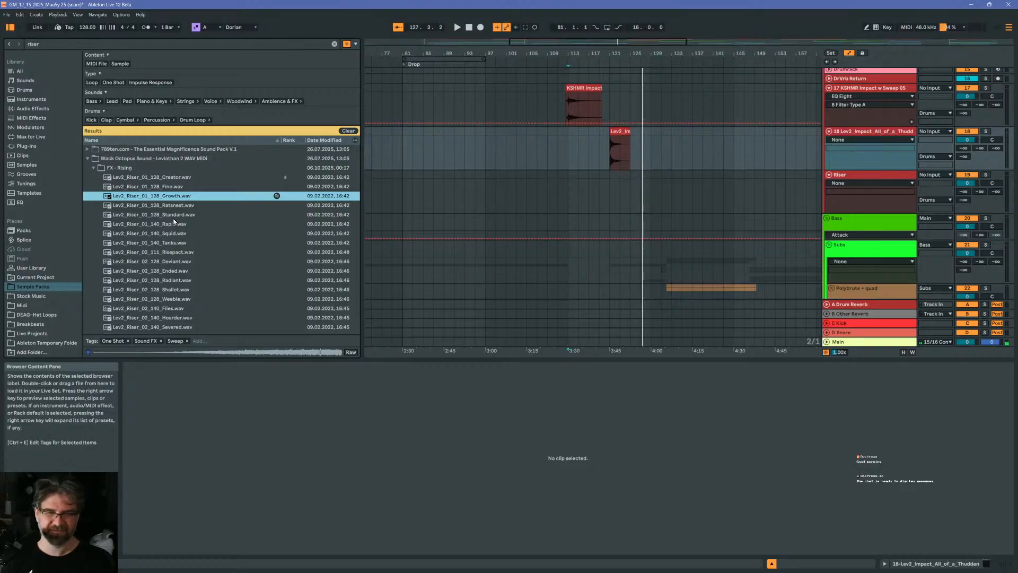
key("Down")
left_click(175, 309)
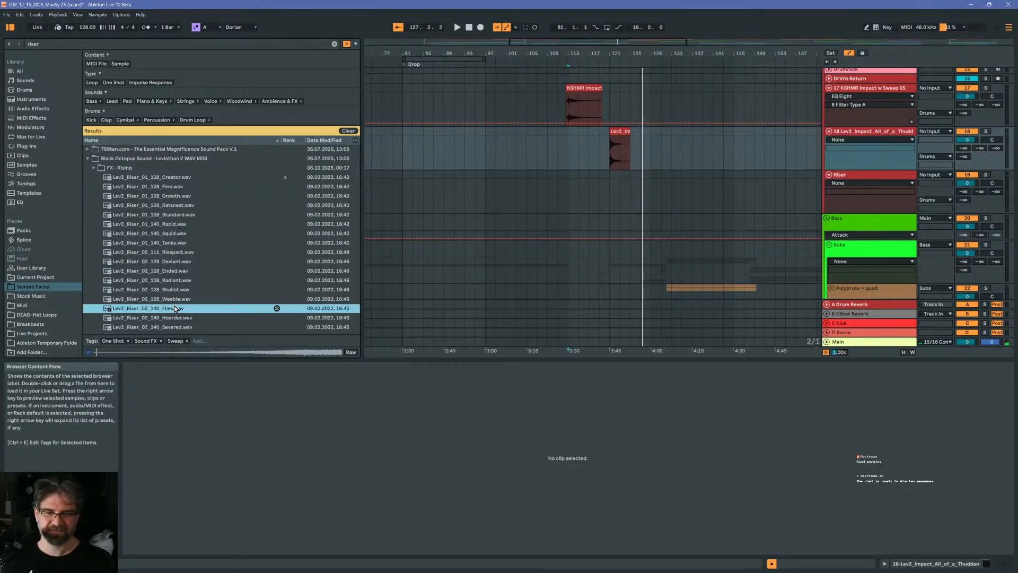
Audition the Lev2_Riser_04_128 samples 1960-2017, Does_The_Trick, Eeeeee and Future_19
scroll(178, 282, "down", 2)
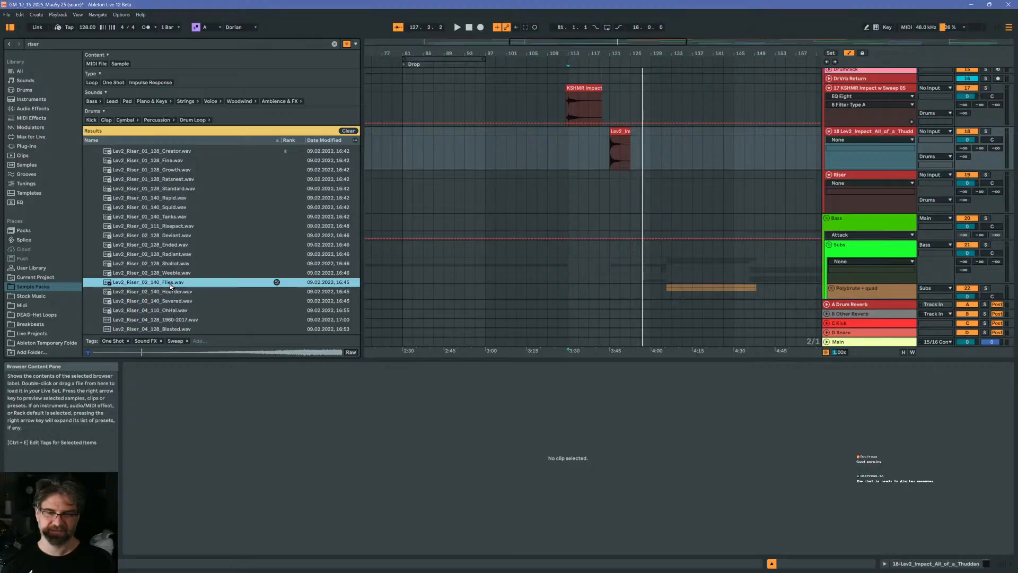
left_click(173, 321)
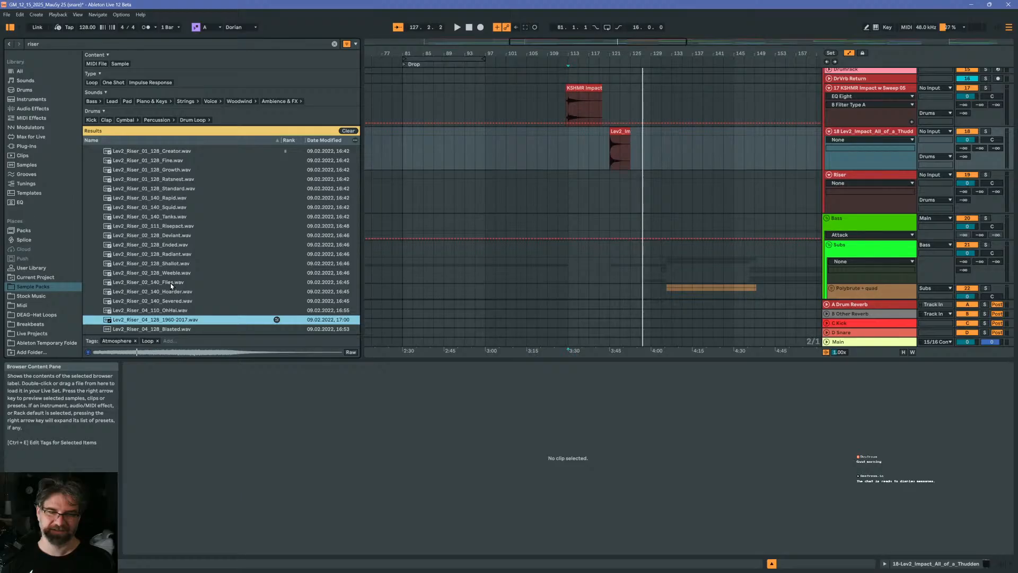
scroll(175, 283, "down", 1)
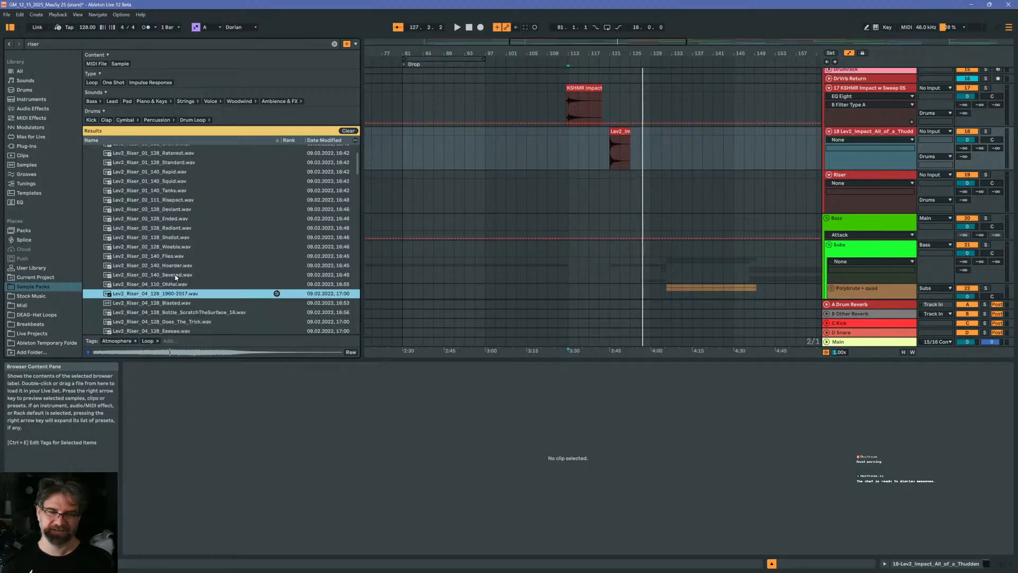
left_click(171, 322)
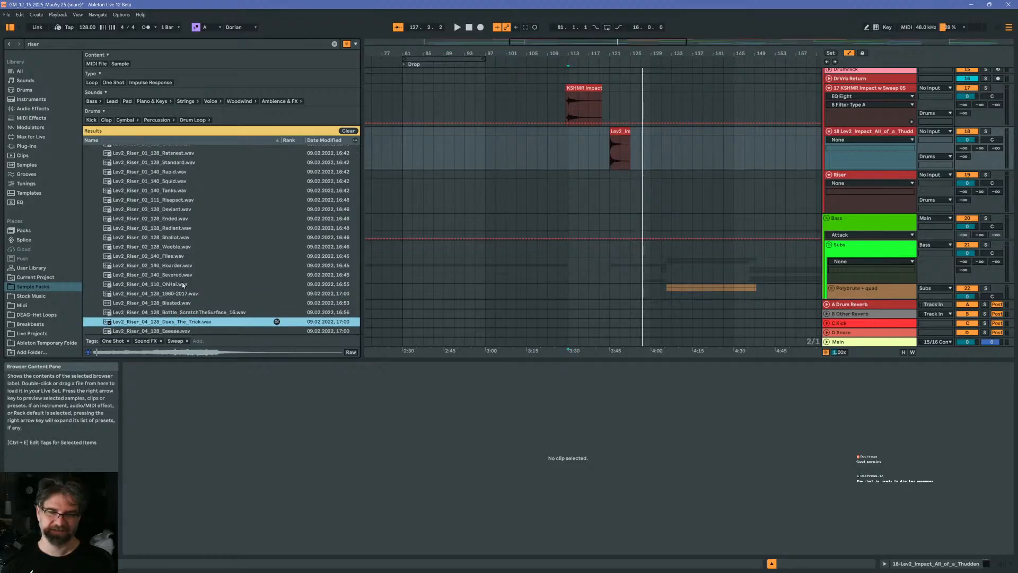
scroll(182, 283, "down", 1)
left_click(180, 305)
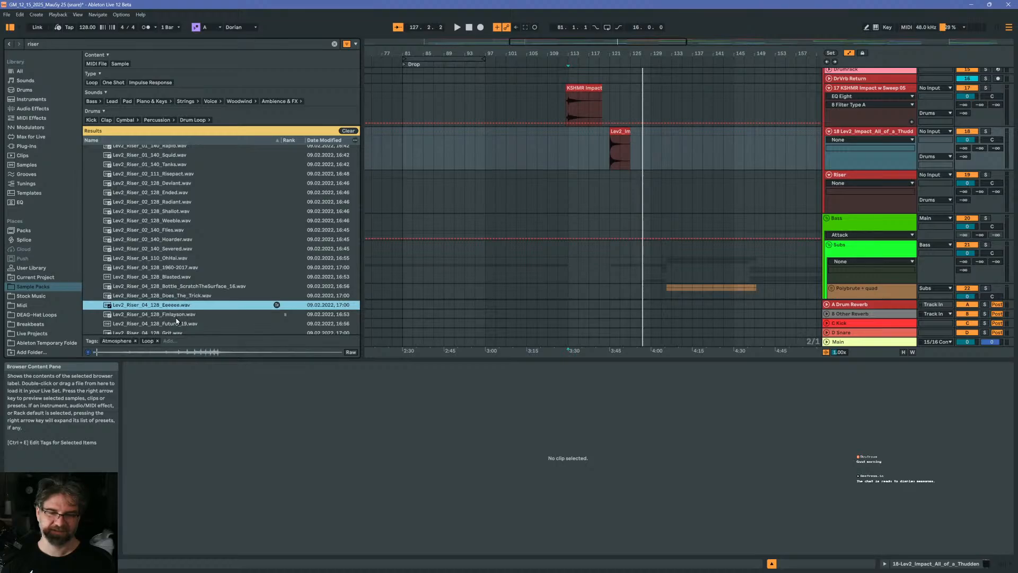
scroll(178, 318, "down", 1)
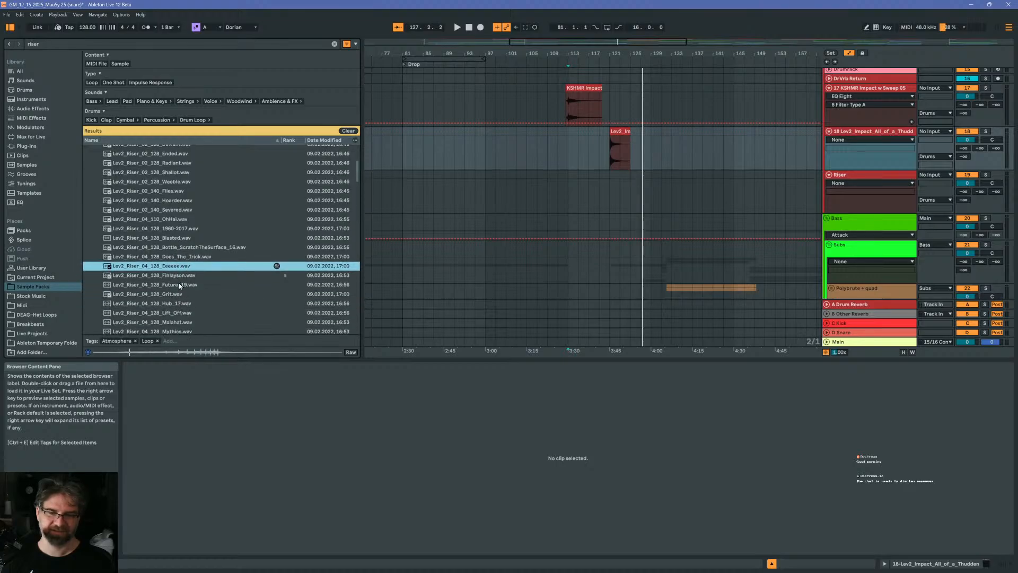
left_click(179, 285)
Audition the Out_Of_Nowhere, SuperFamous and Wail_18 risers and look through the Lev2_Riser_08_128 samples
scroll(180, 281, "down", 2)
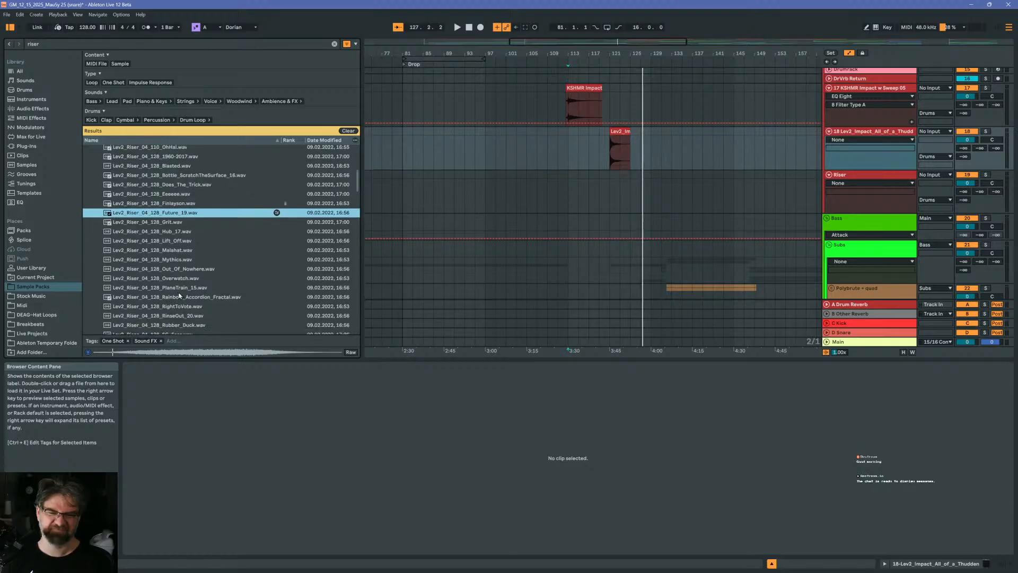
left_click(181, 269)
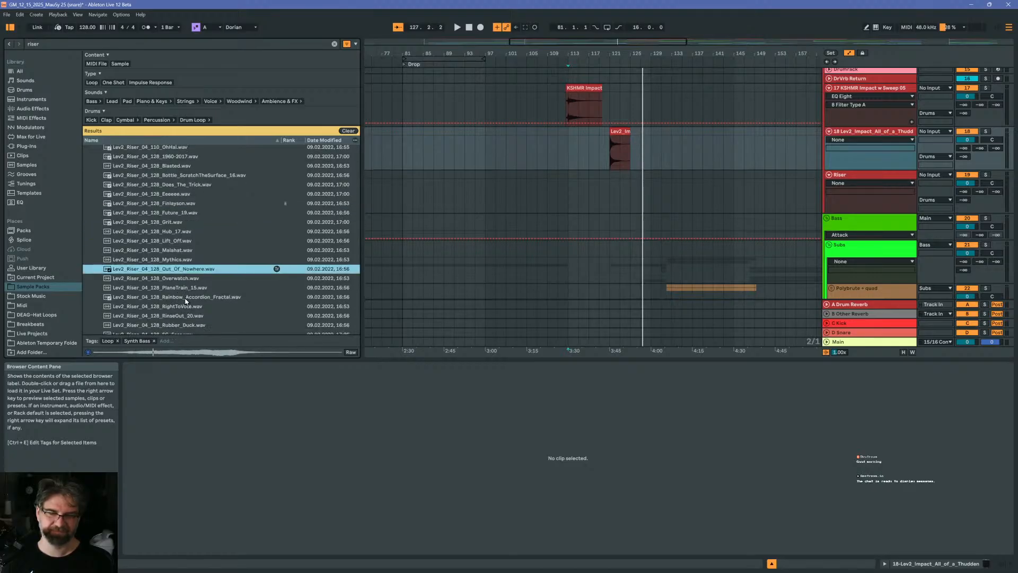
scroll(185, 298, "down", 1)
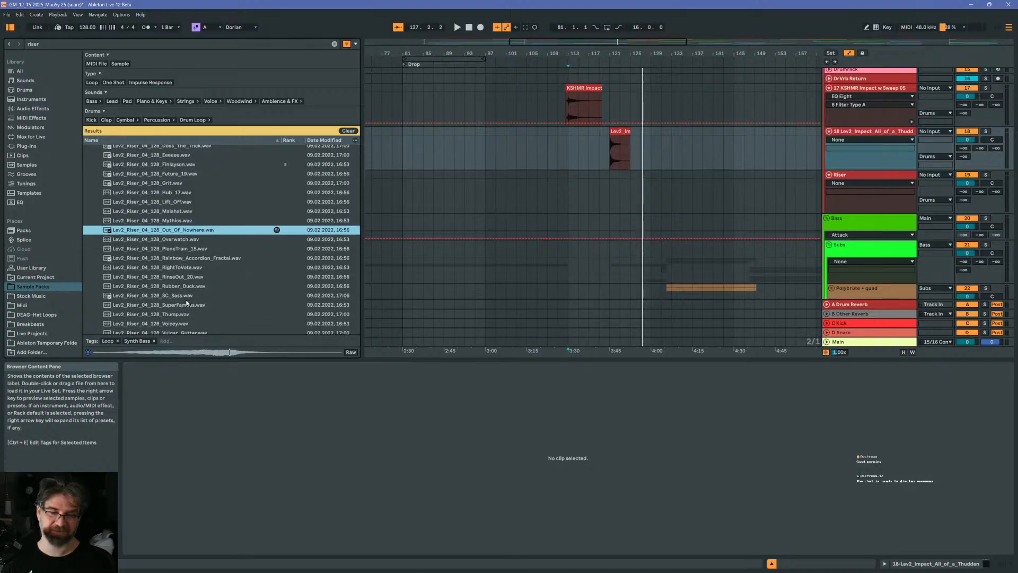
left_click(186, 303)
scroll(188, 286, "down", 1)
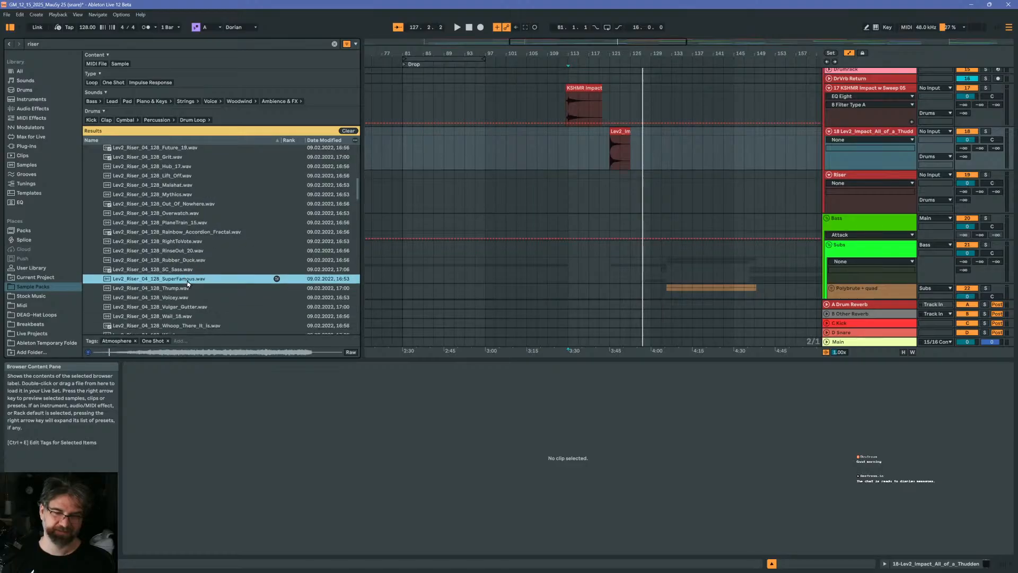
scroll(188, 286, "down", 1)
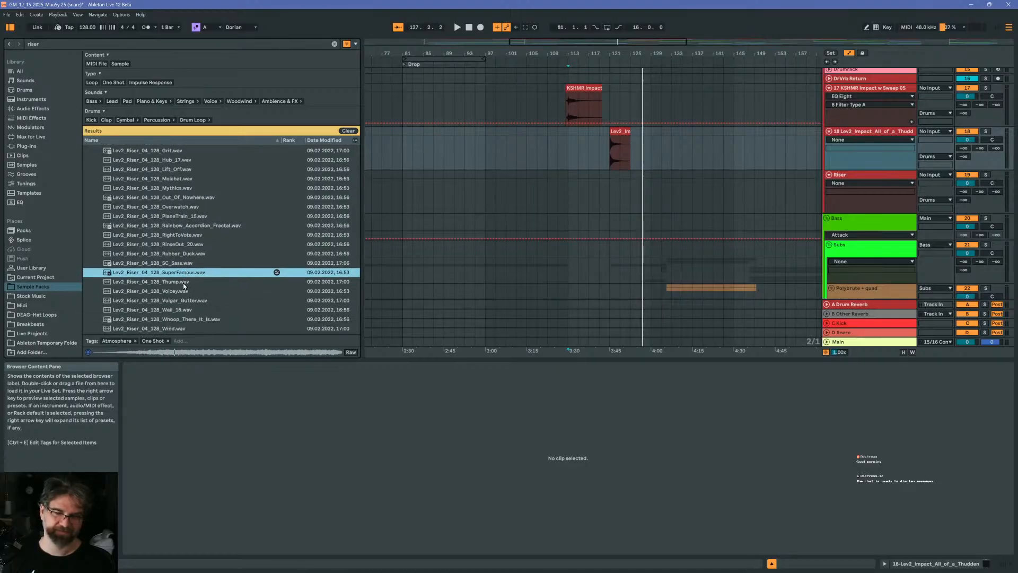
left_click(181, 311)
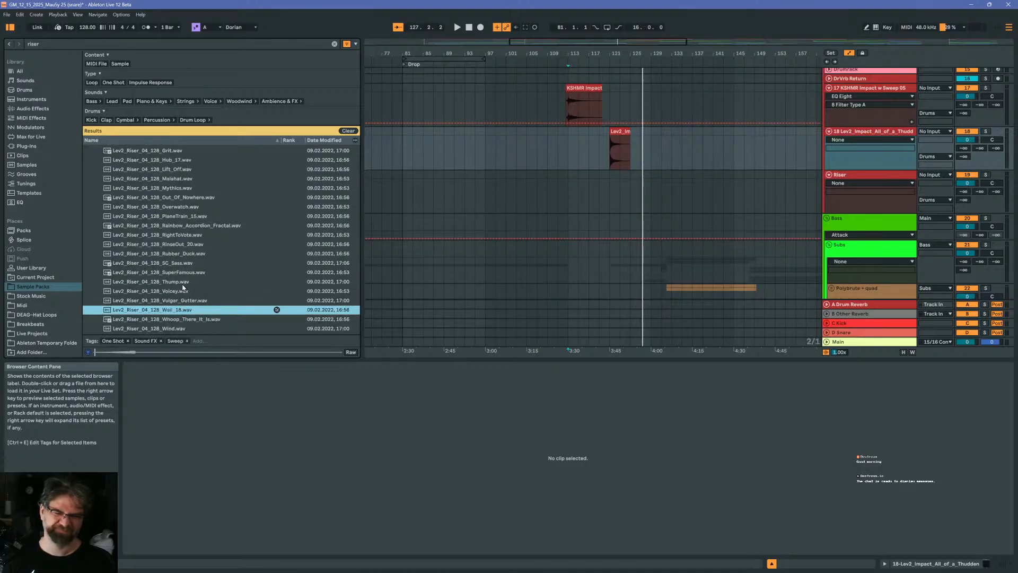
scroll(181, 289, "down", 2)
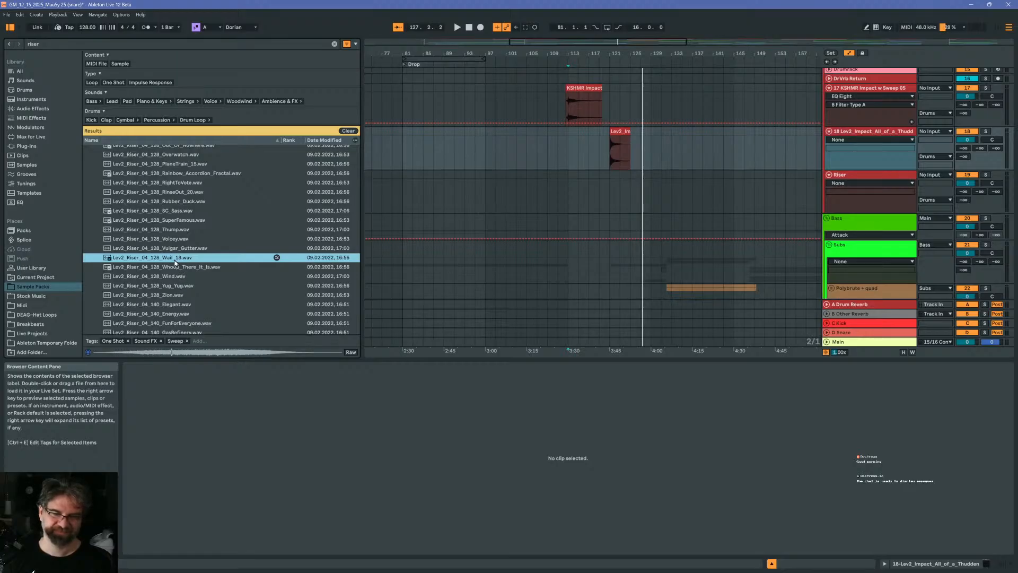
scroll(175, 264, "down", 10)
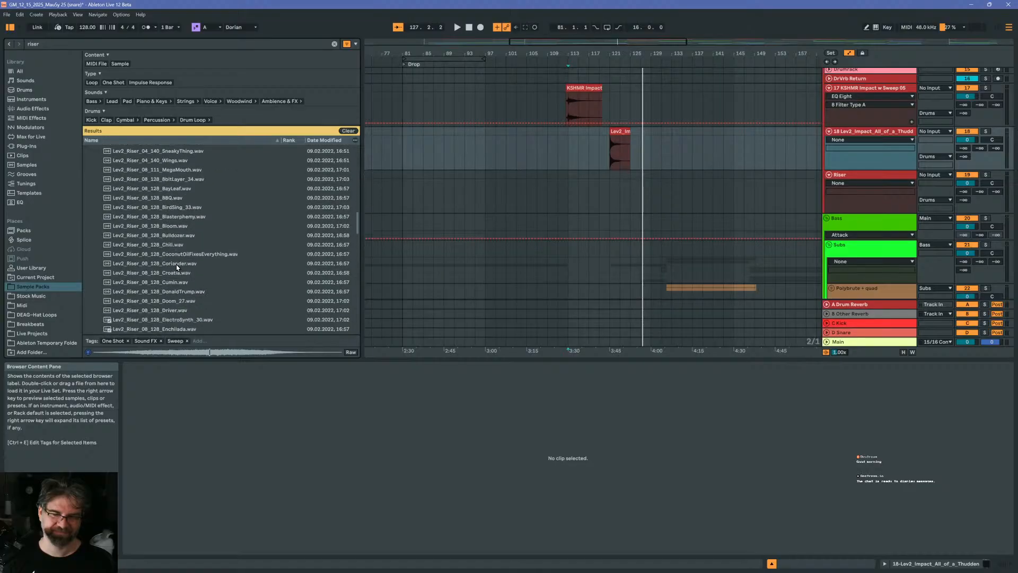
scroll(176, 263, "down", 7)
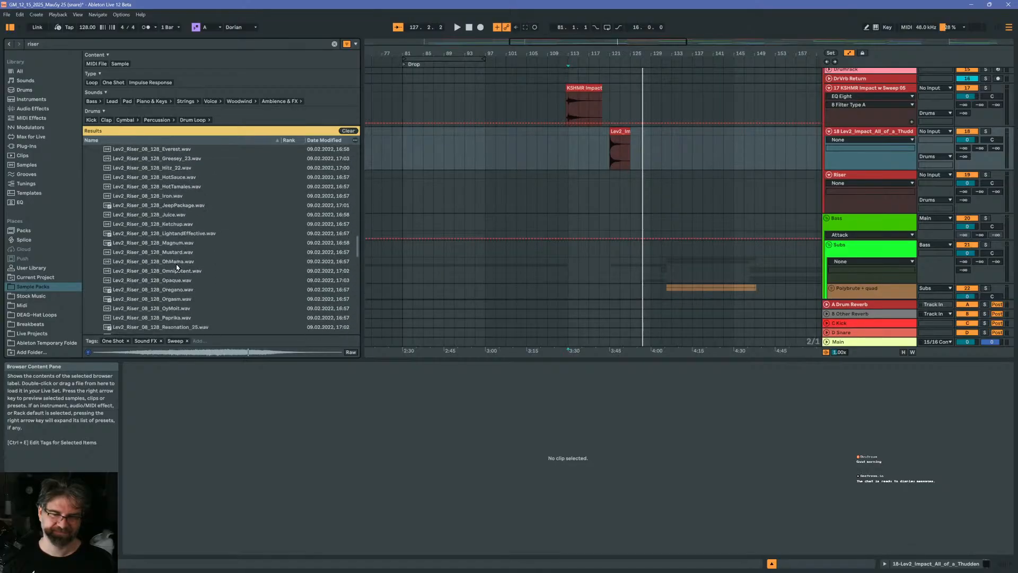
Move the playback position to bar 105 and hide the automation lanes of all arrangement tracks
left_click(527, 151)
scroll(536, 153, "left", 3)
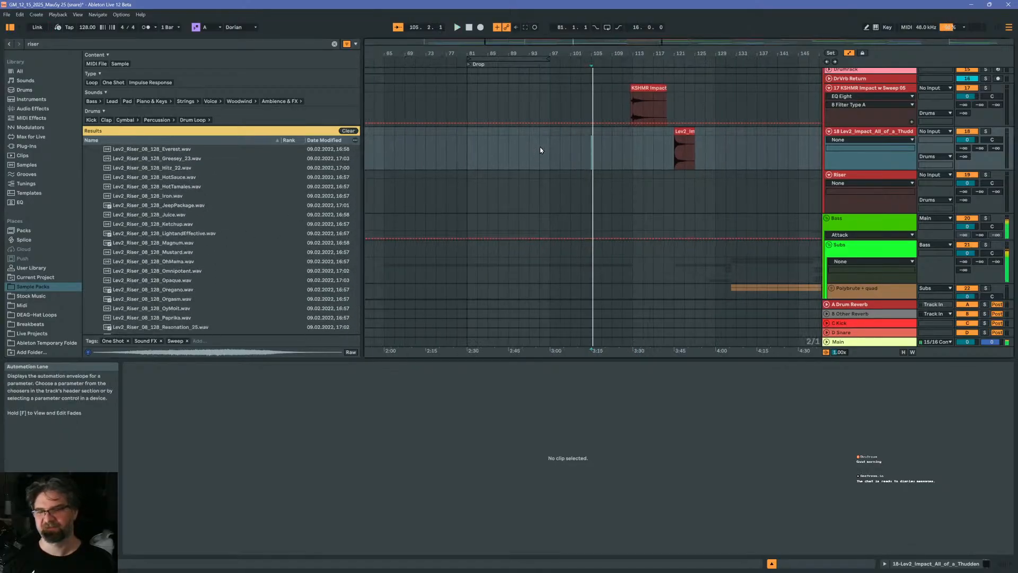
scroll(620, 155, "up", 4)
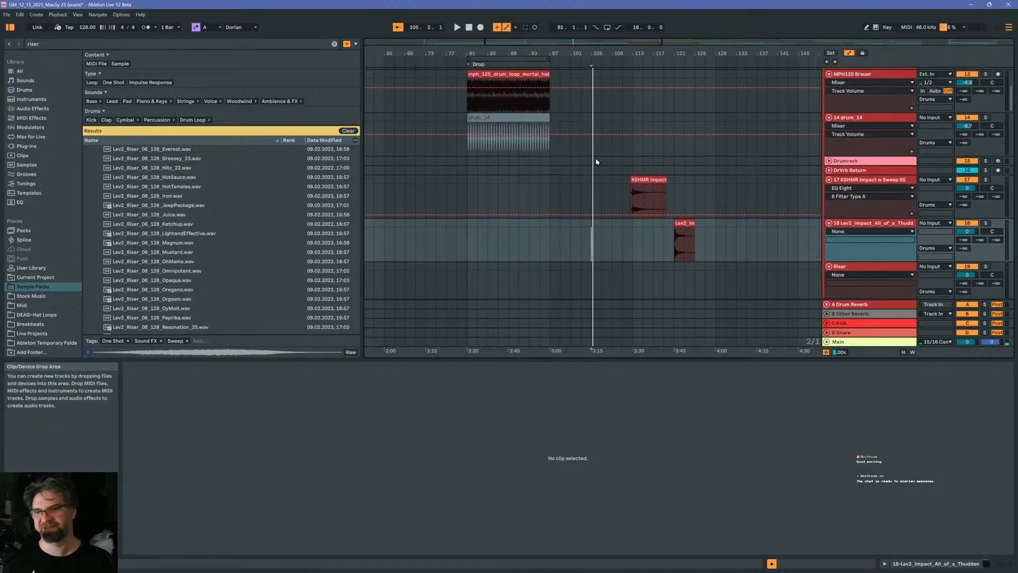
scroll(595, 164, "down", 7)
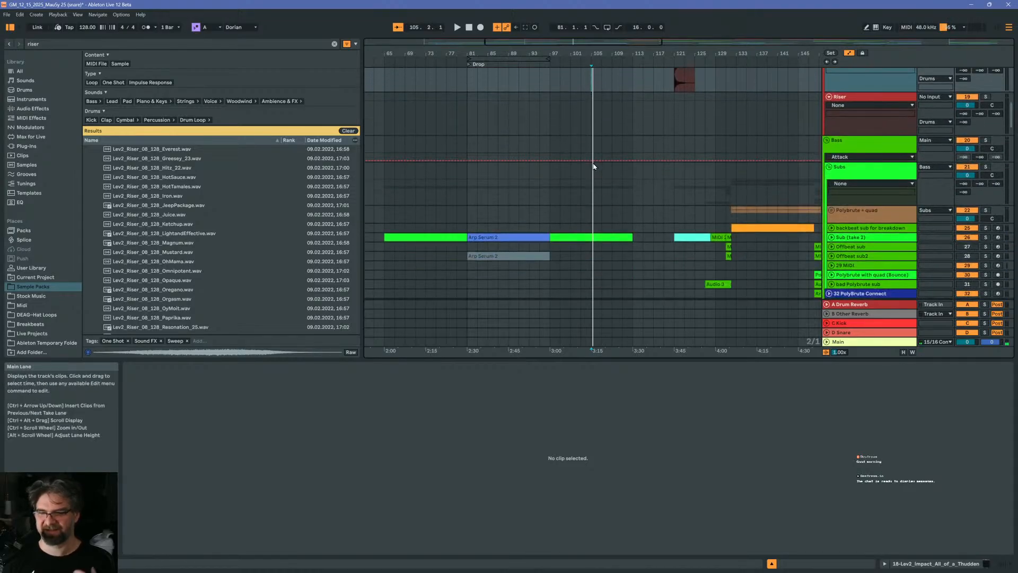
scroll(596, 164, "down", 2)
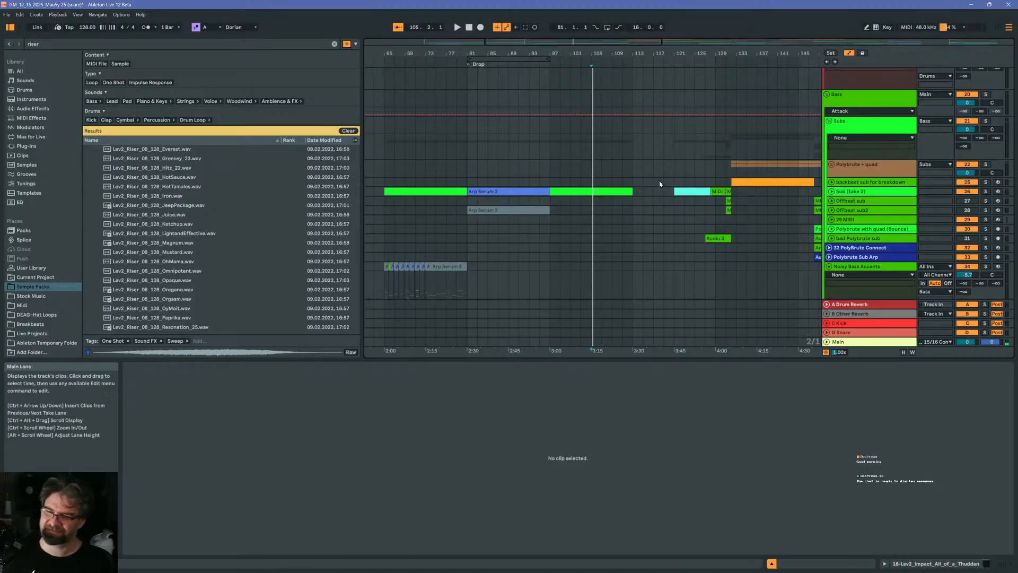
scroll(553, 169, "down", 8)
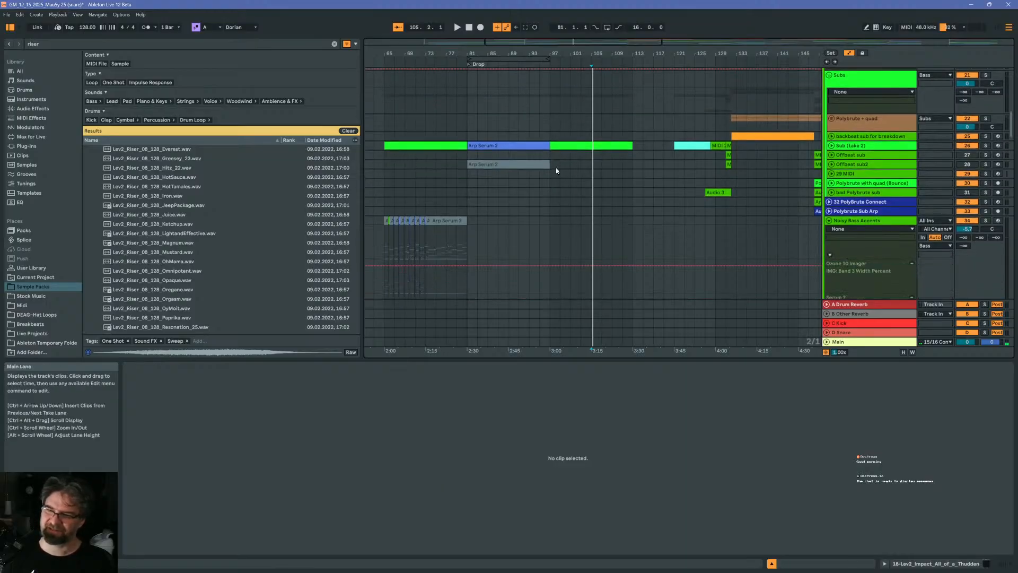
scroll(540, 191, "down", 6)
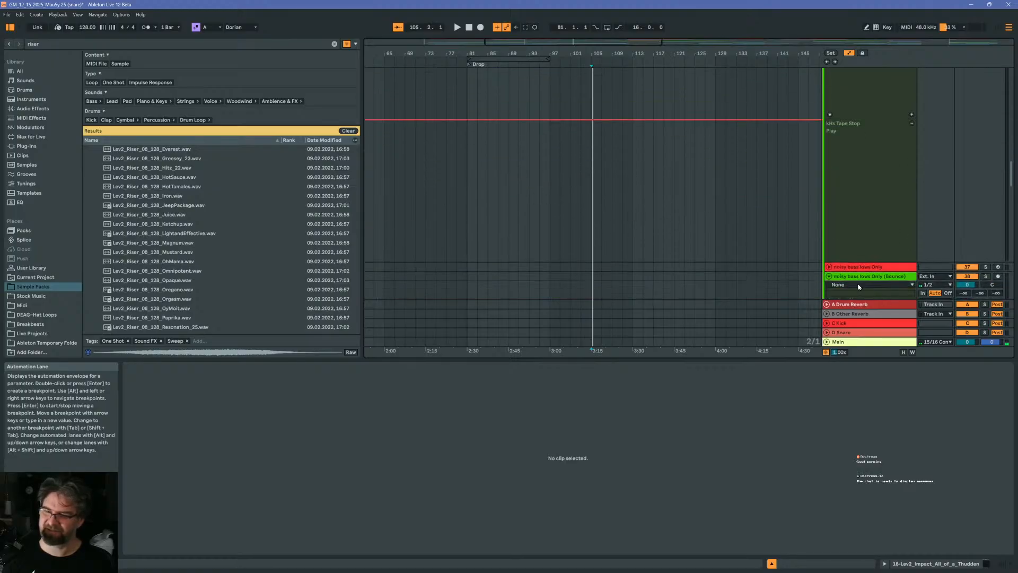
left_click(849, 52)
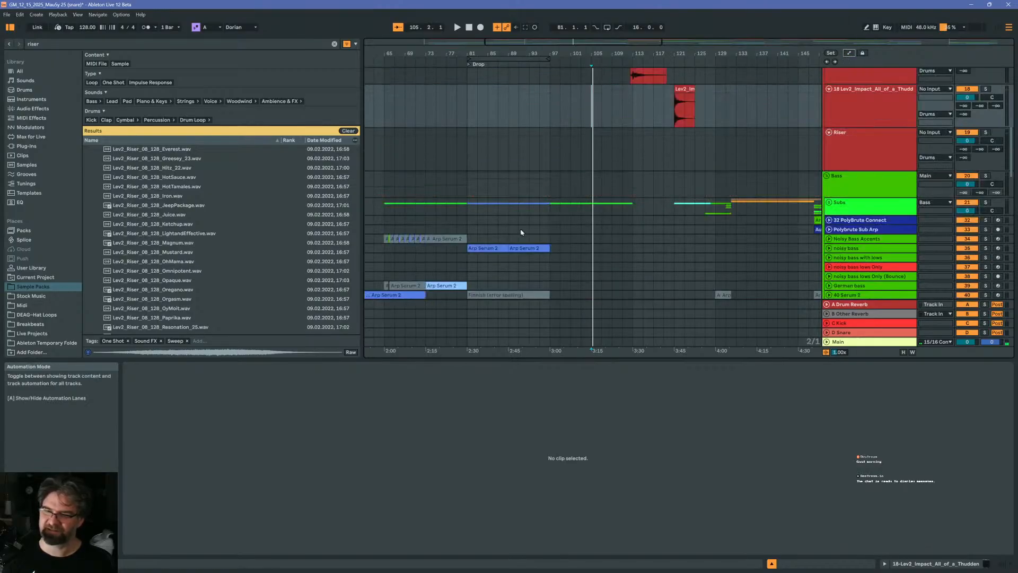
Select the recorded audio clip at bar 185 on track 52 Audio and listen to it with the track soloed
scroll(398, 249, "down", 3)
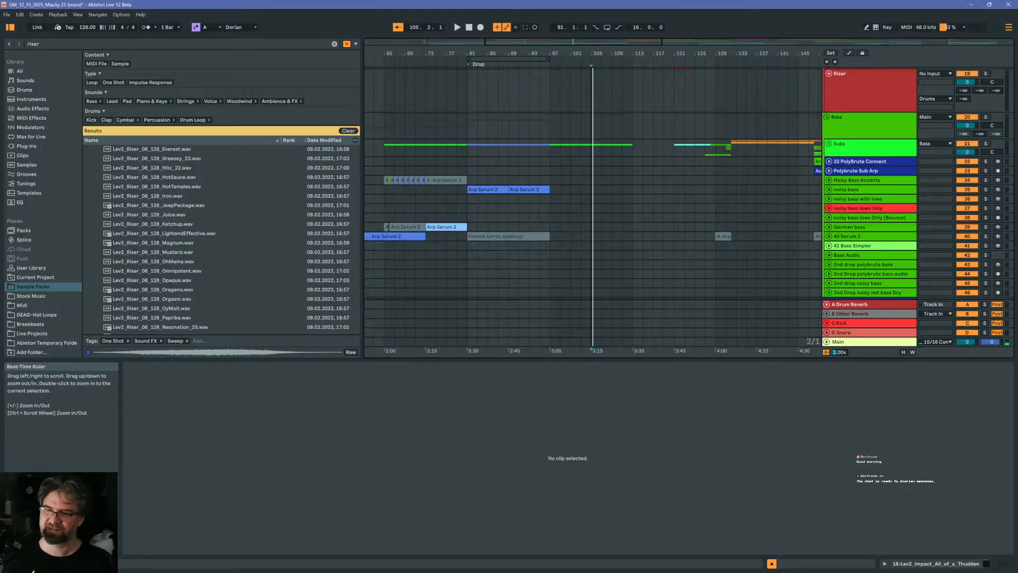
left_click_drag(623, 49, 623, 16)
scroll(456, 203, "down", 6)
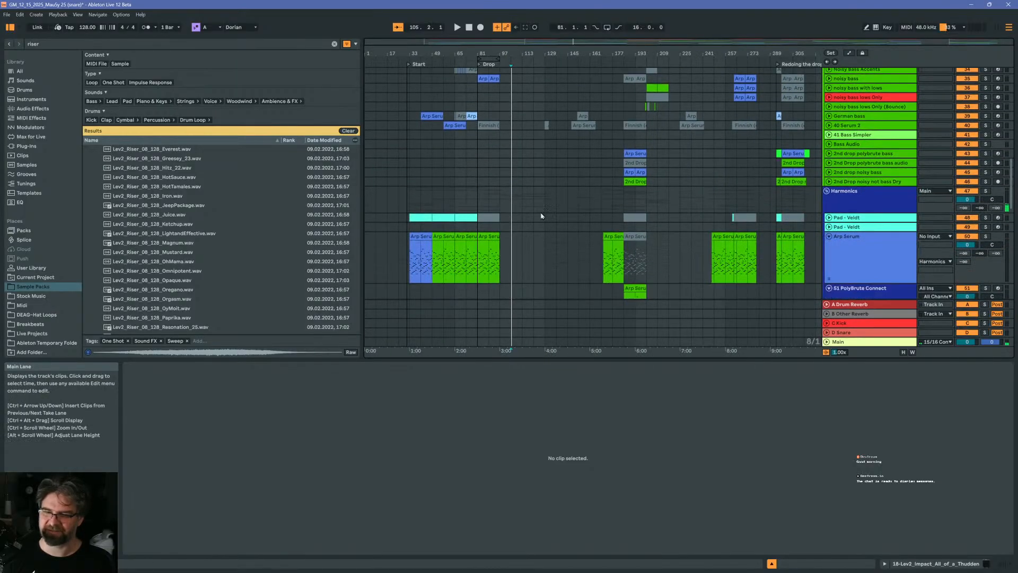
scroll(753, 213, "down", 8)
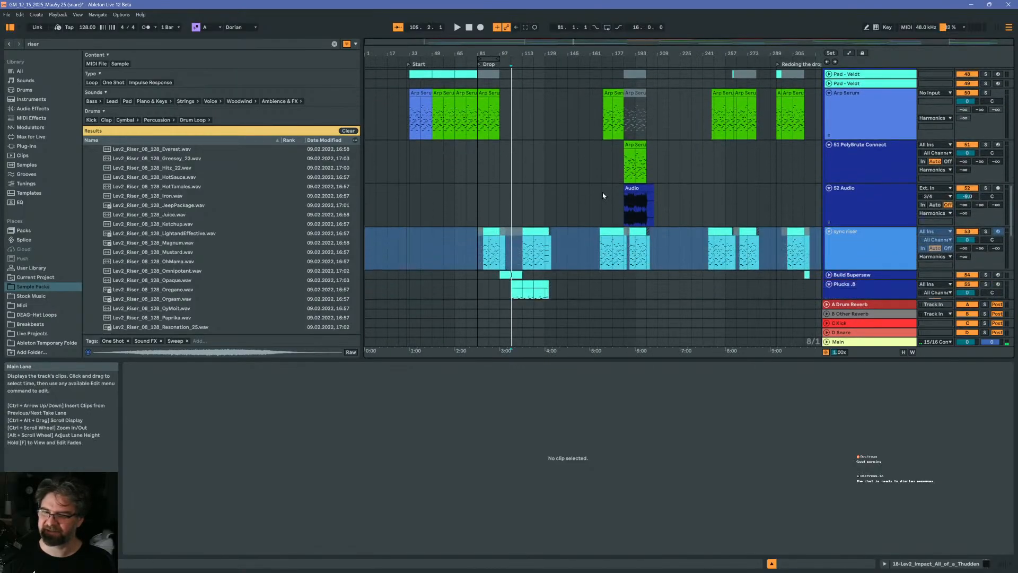
left_click(636, 188)
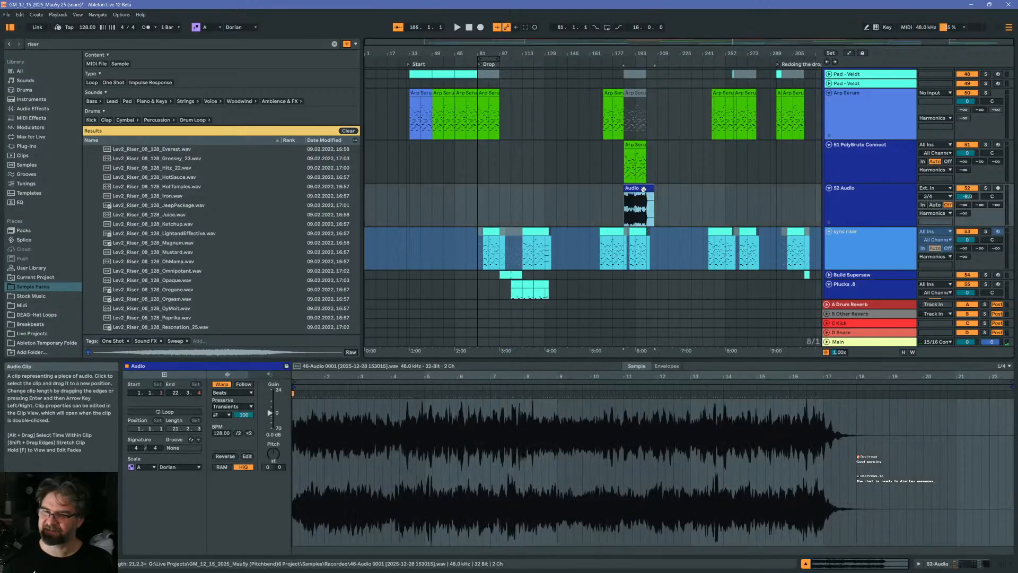
left_click(987, 188)
key("space")
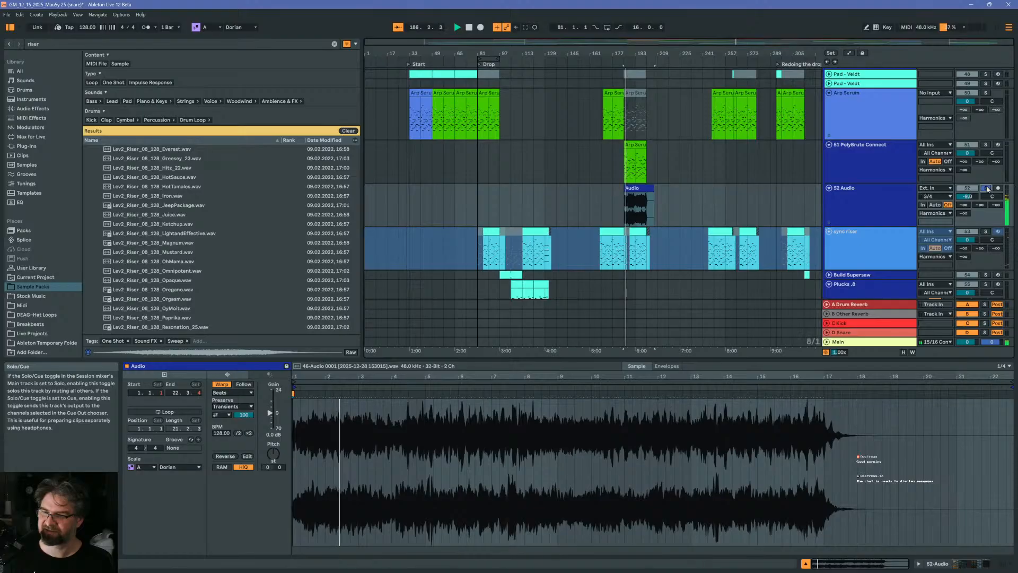
Copy the bounced reverse reverb clip near bar 37 on the Reverse Reverb dissonant track to bar 97 of that track
scroll(475, 225, "down", 5)
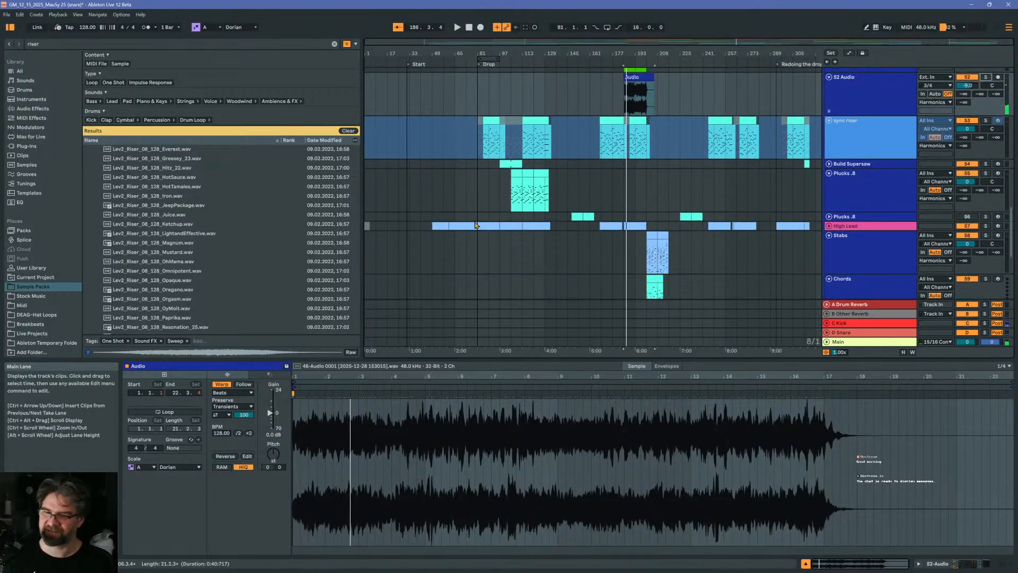
scroll(657, 211, "down", 8)
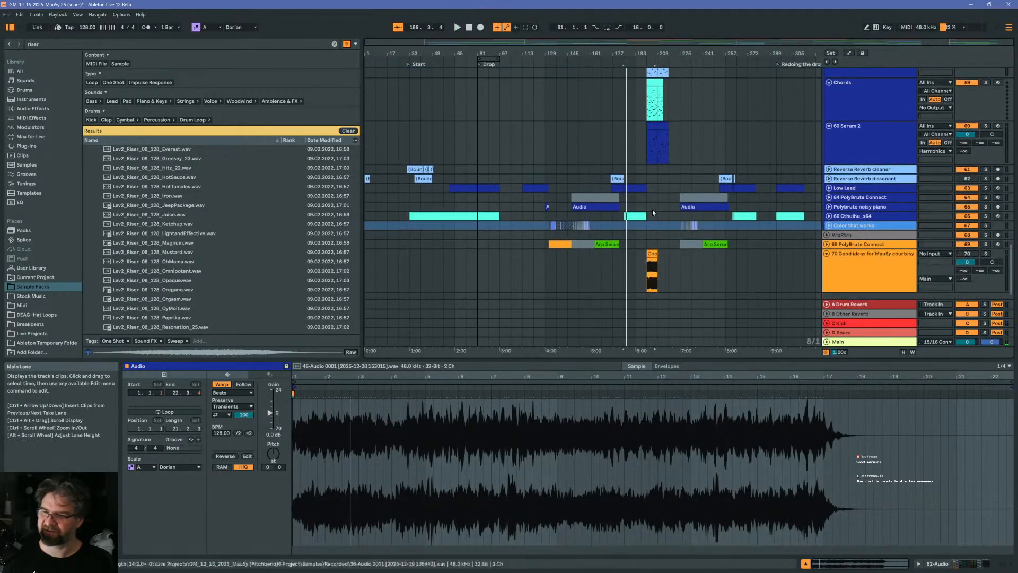
scroll(689, 203, "down", 1)
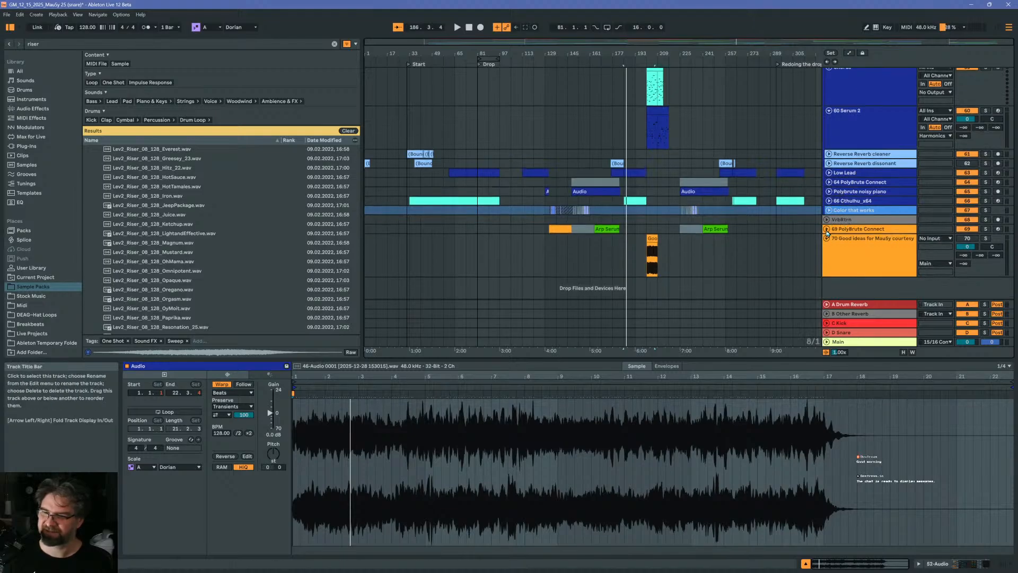
scroll(828, 212, "up", 3)
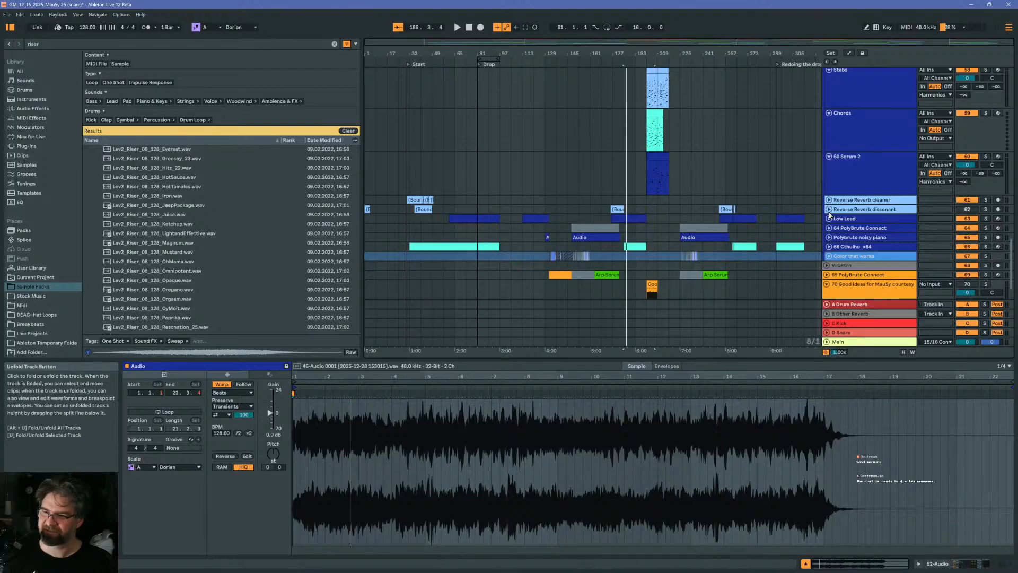
left_click(422, 209)
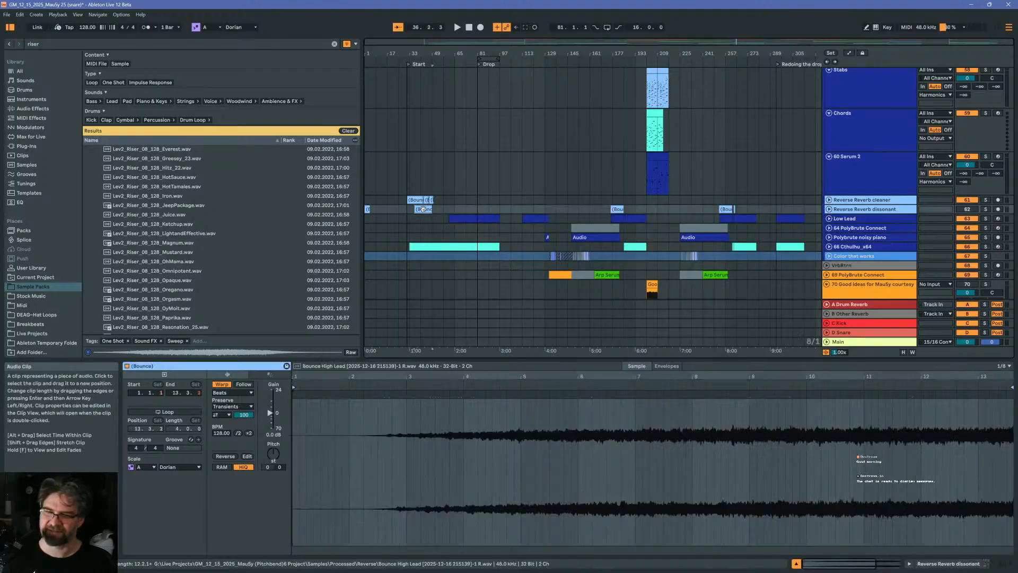
left_click(500, 210)
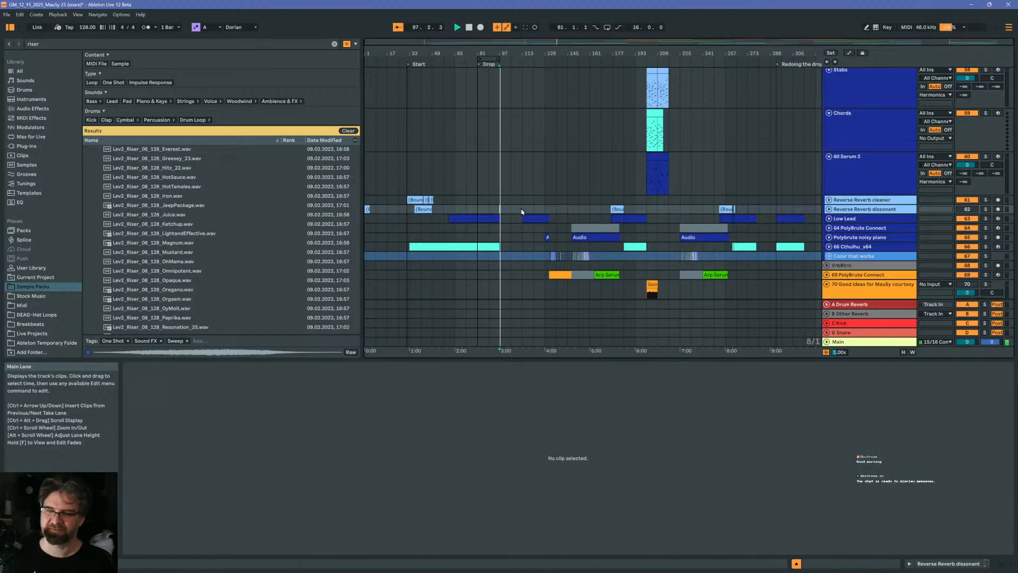
left_click(512, 211)
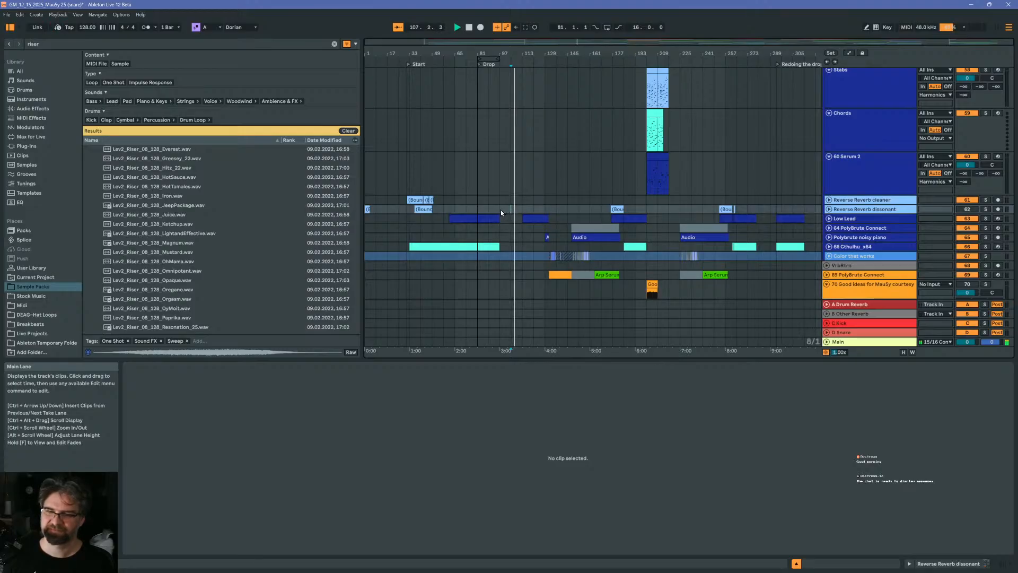
left_click(501, 209)
key("ctrl+v")
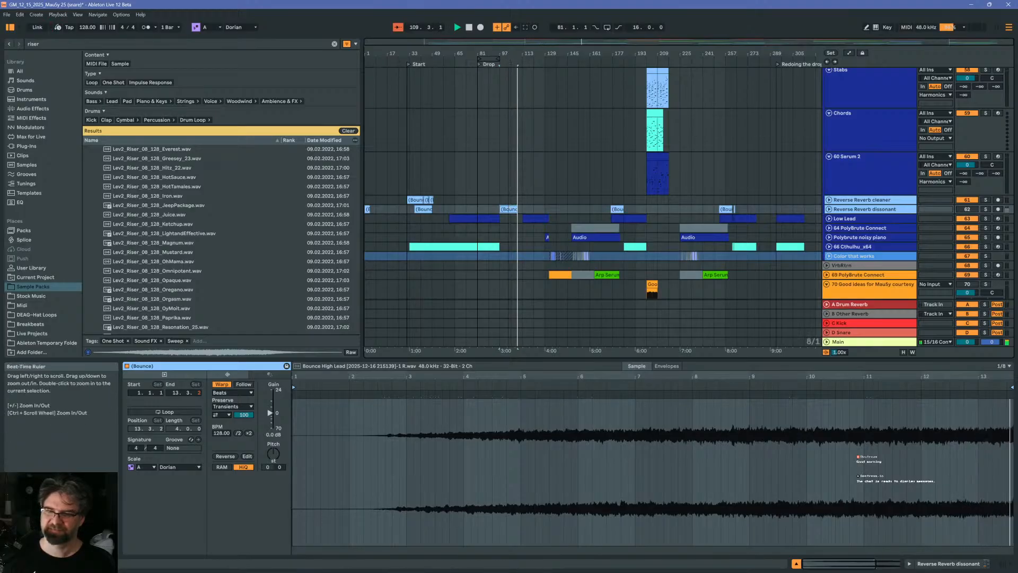
Insert a new audio track below Reverse Reverb cleaner and move the copied bounce clip onto it
left_click_drag(513, 53, 535, 53)
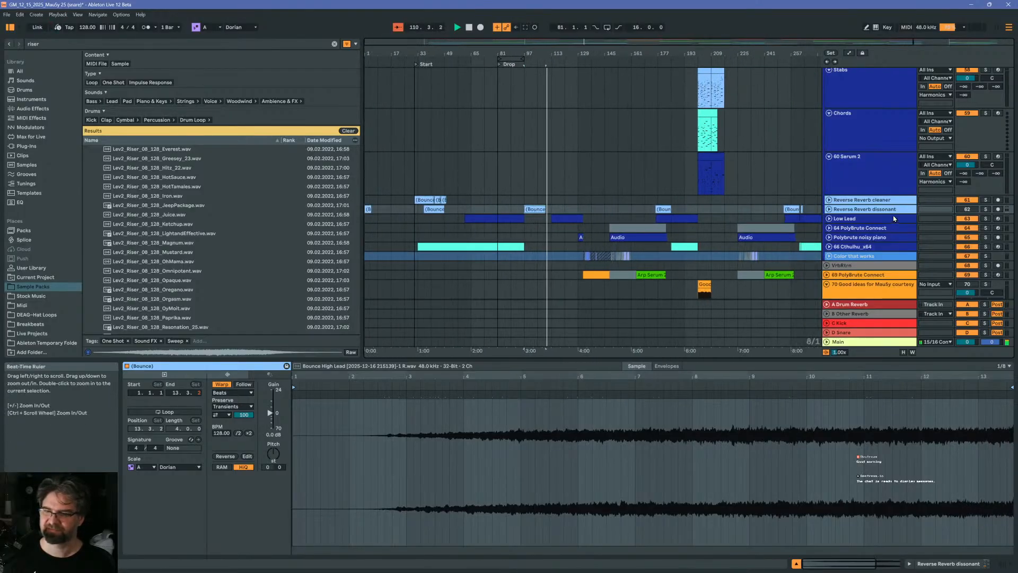
left_click(852, 203)
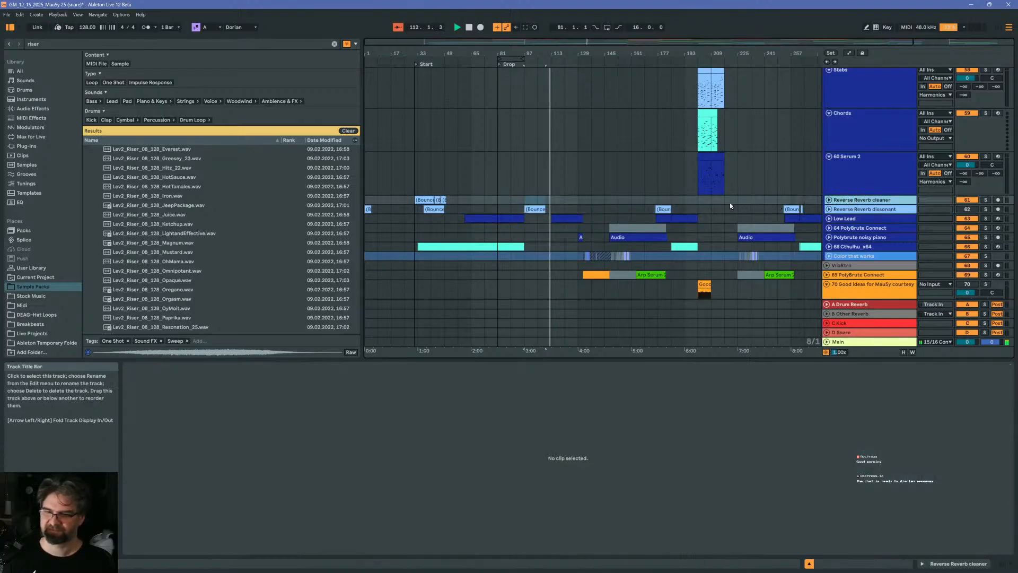
key("ctrl+t")
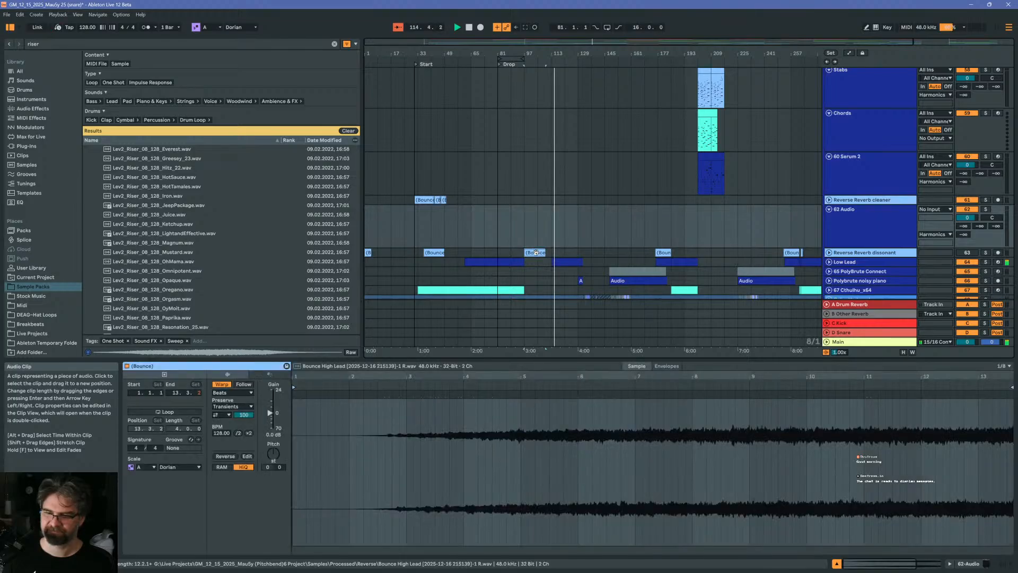
left_click_drag(536, 250, 570, 230)
Shift the bounce clip earlier on the new track so it ends at bar 121, and play it from its start
left_click_drag(585, 52, 585, 169)
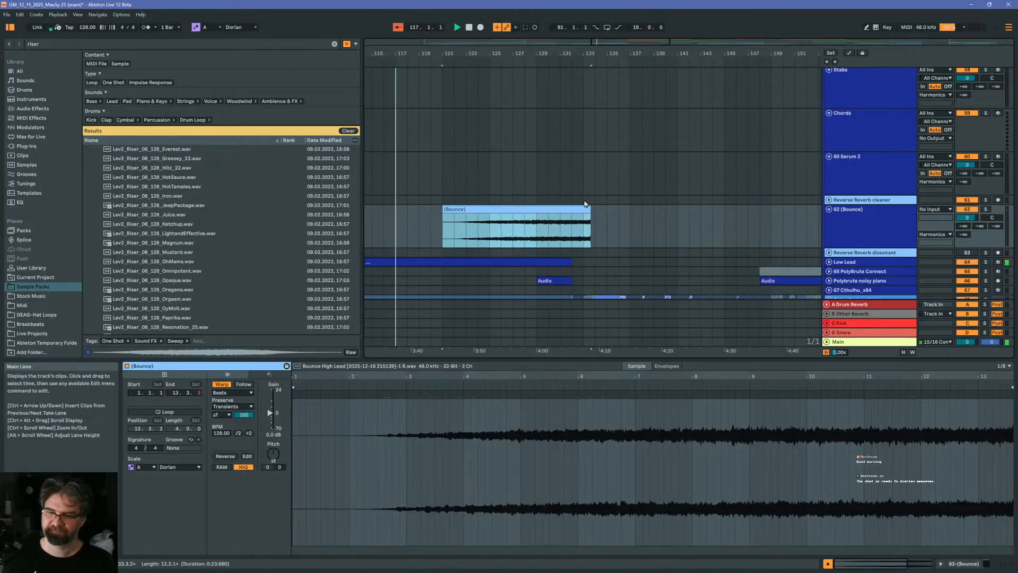
left_click_drag(574, 206, 526, 210)
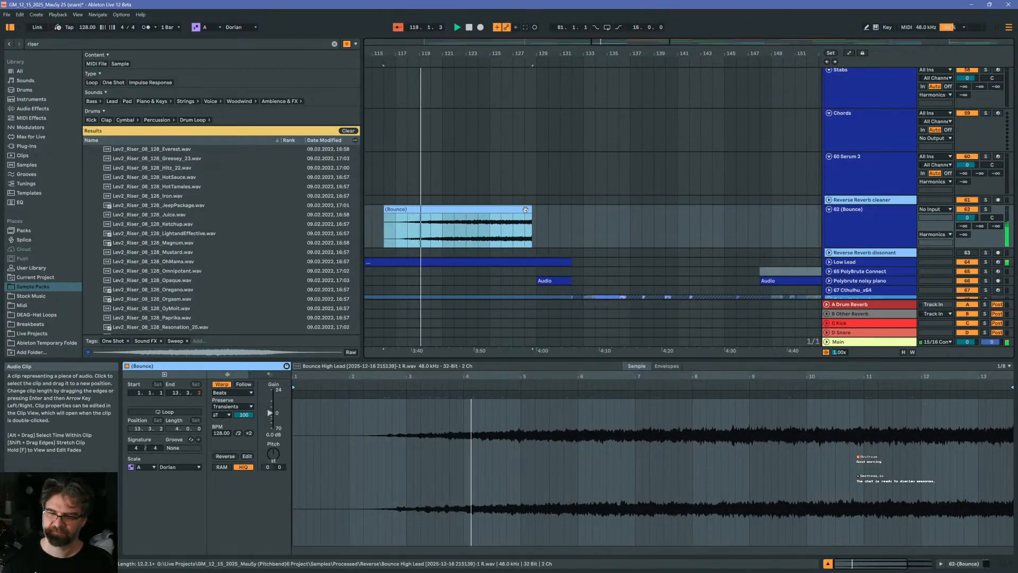
left_click(526, 210)
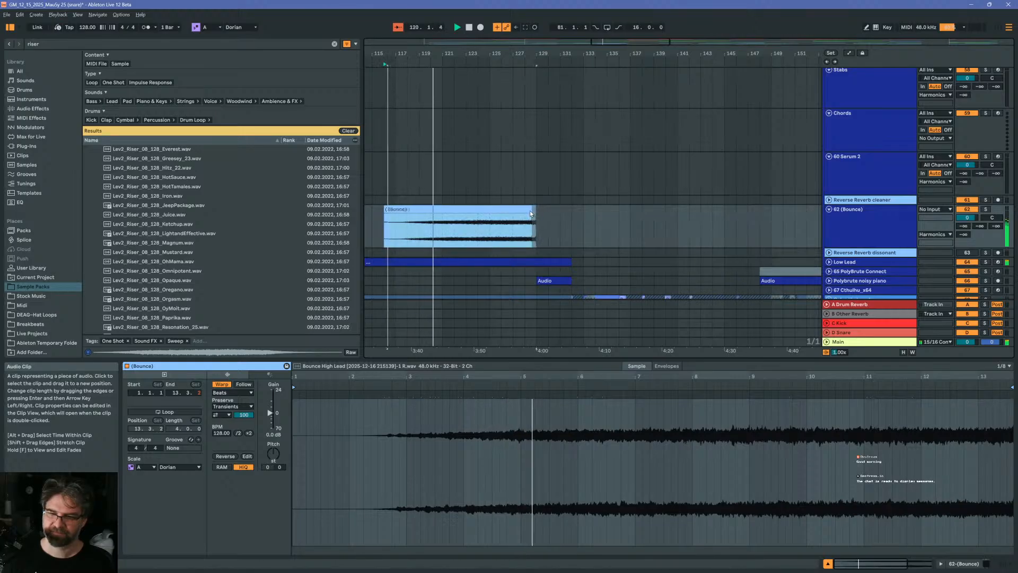
left_click_drag(529, 215, 439, 217)
key("space")
key("space")
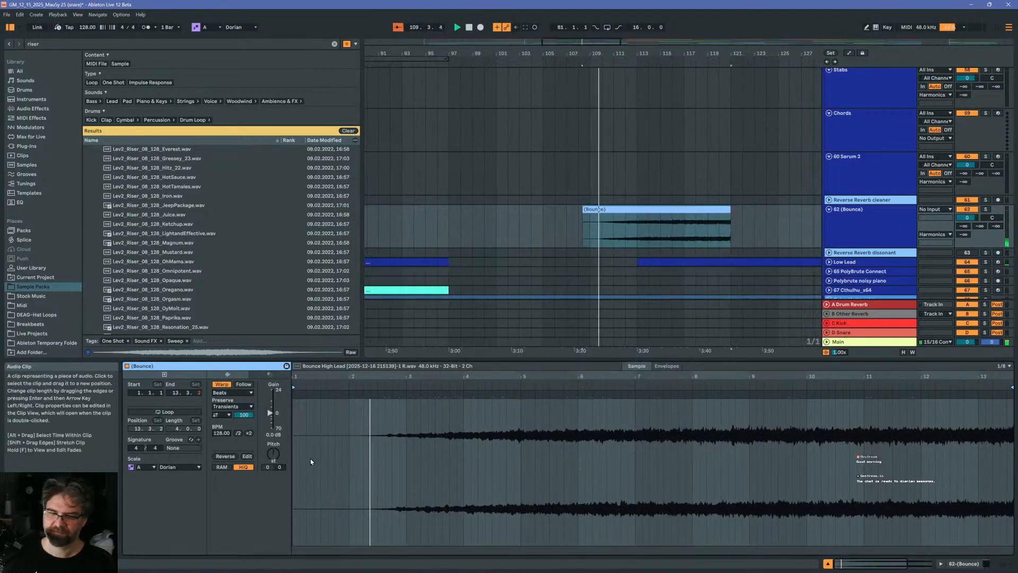
Normalize the bounce clip's audio and listen to it both soloed and in the full mix through bar 121
right_click(396, 443)
left_click(459, 242)
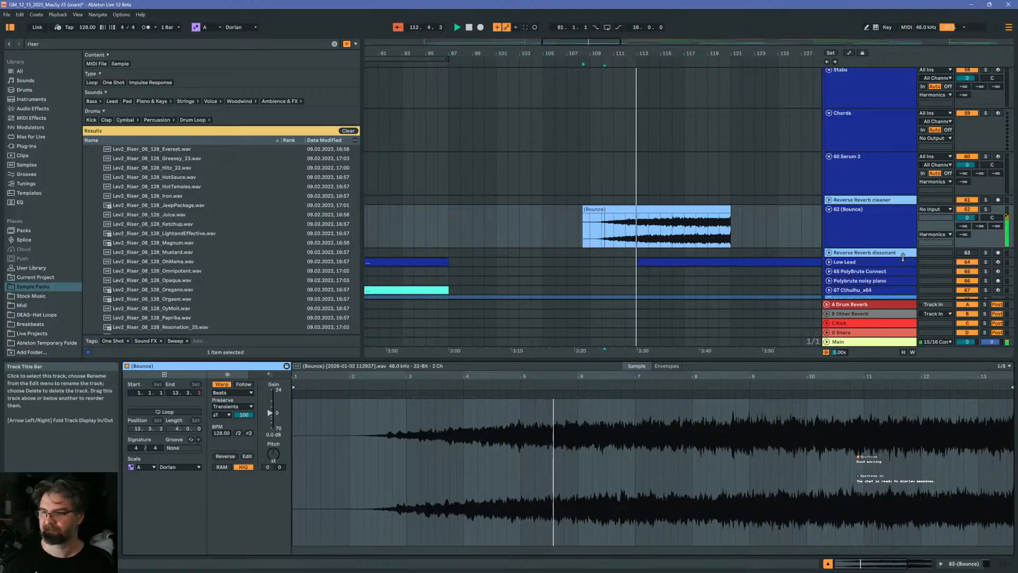
left_click(985, 210)
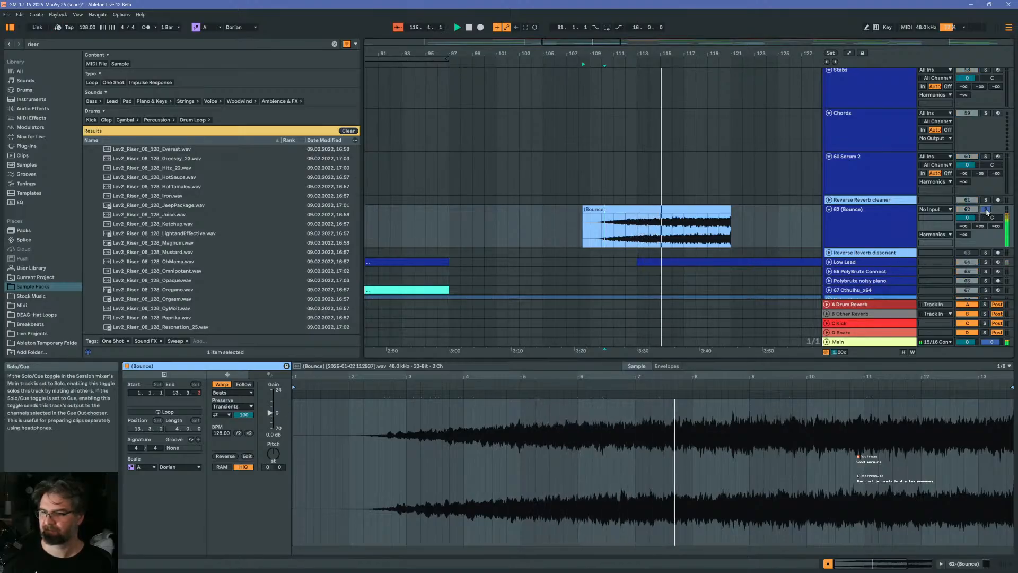
left_click(986, 210)
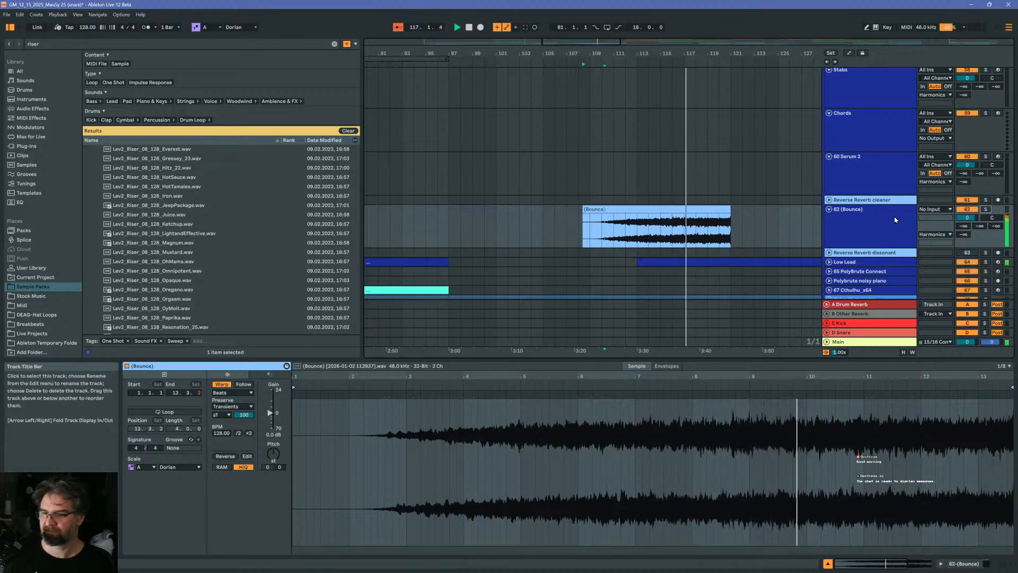
left_click(895, 220)
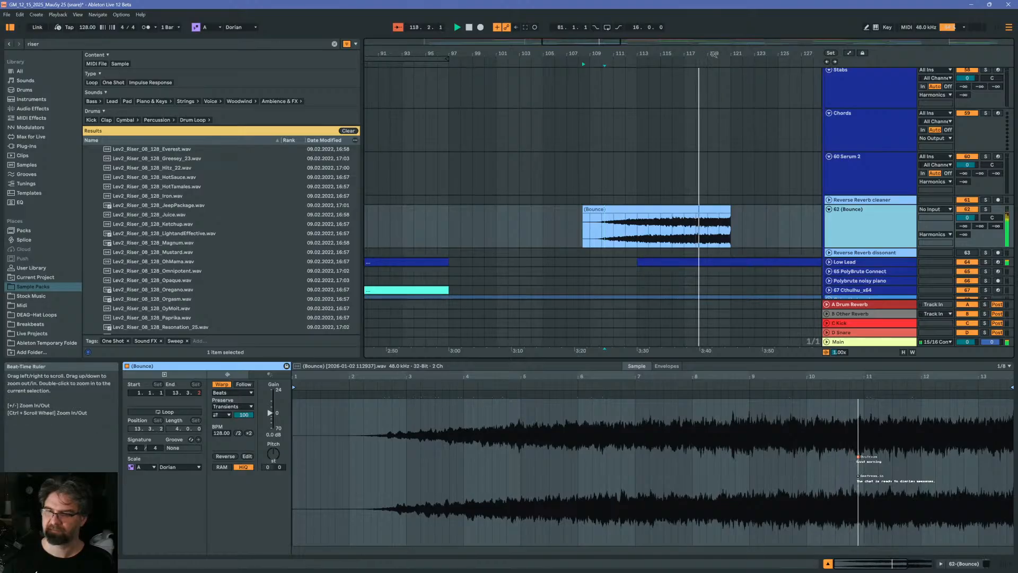
left_click_drag(703, 55, 674, 22)
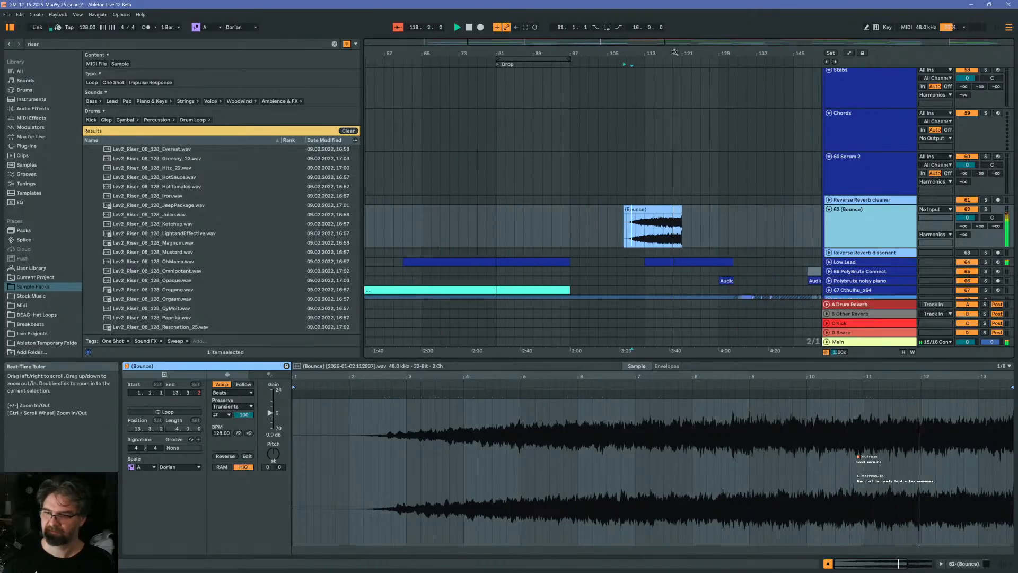
scroll(732, 169, "down", 1)
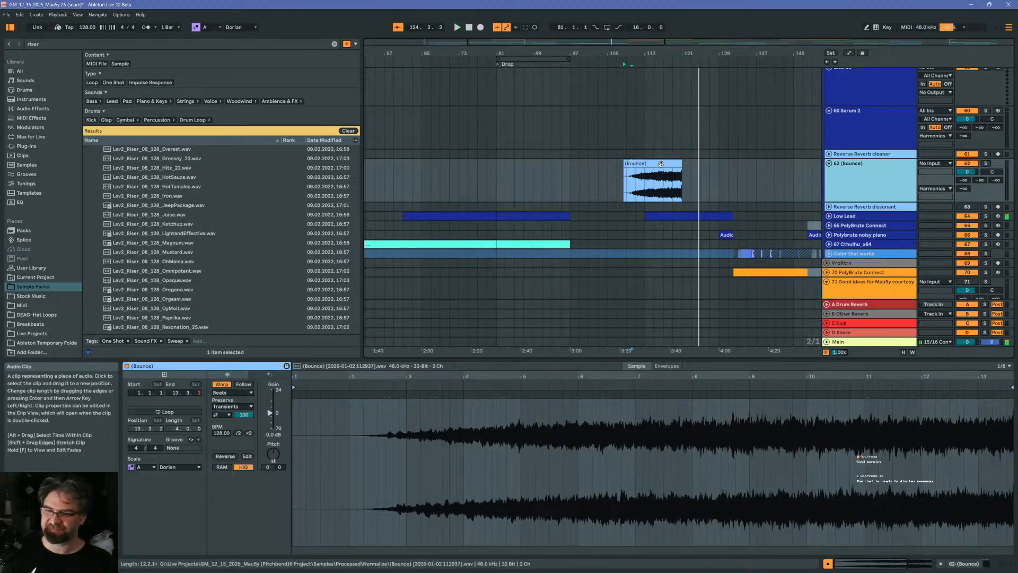
key("space")
Search the plug-ins for "pitch" and add the kHs Pitch Shifter to the bounce track's device chain
double_click(852, 162)
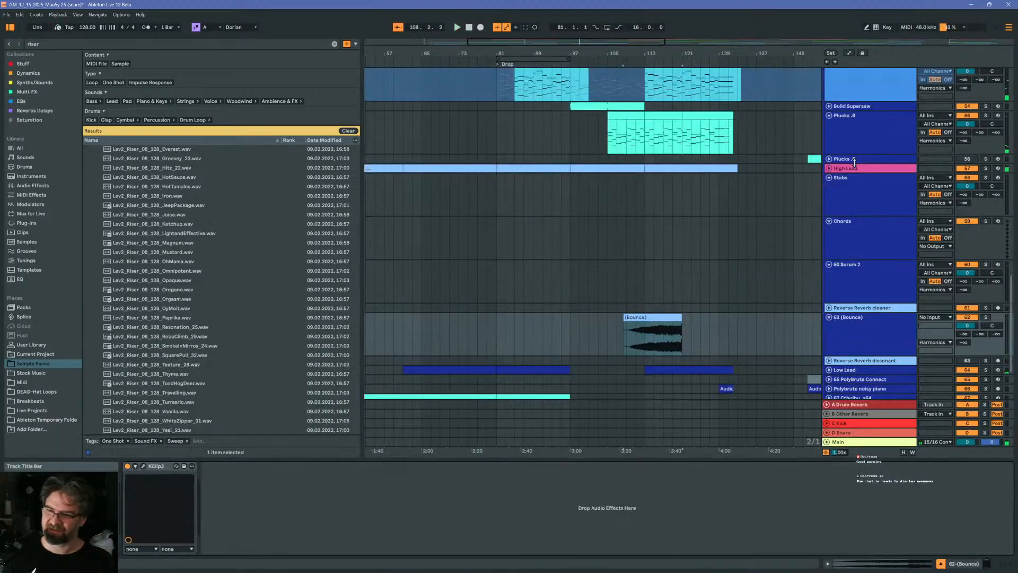
scroll(660, 247, "down", 1)
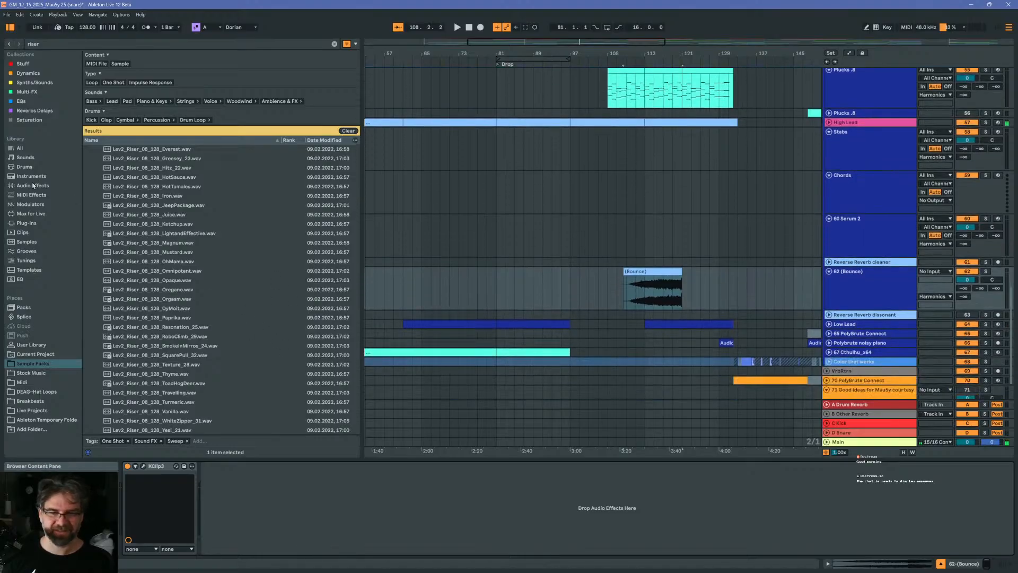
left_click(26, 223)
left_click(78, 43)
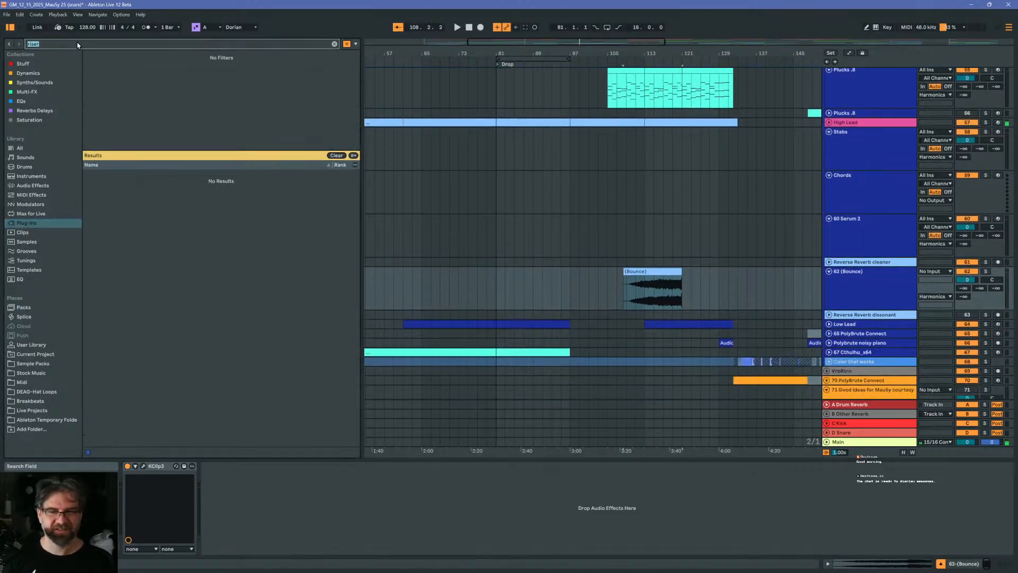
type("pitch")
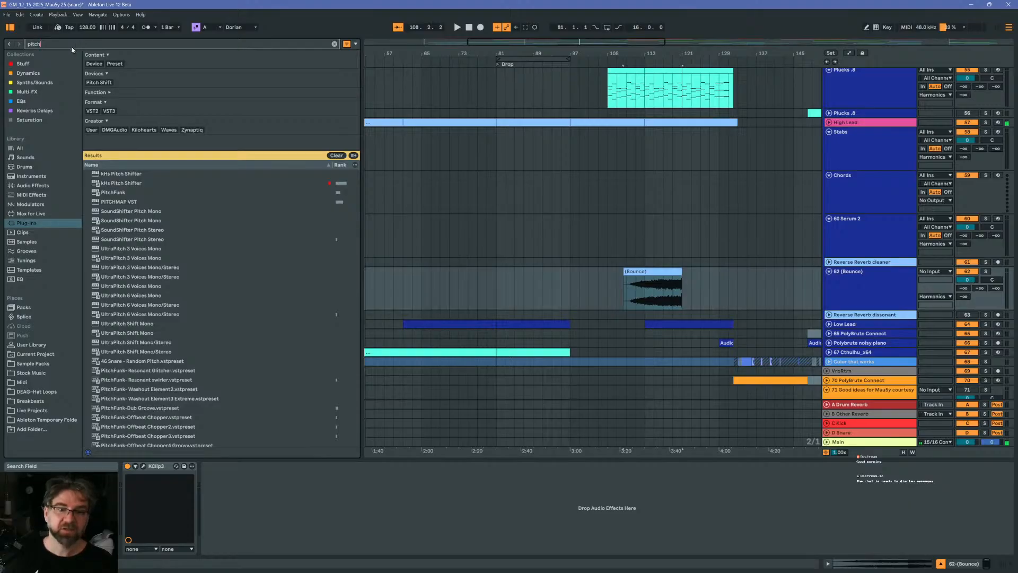
left_click(100, 184)
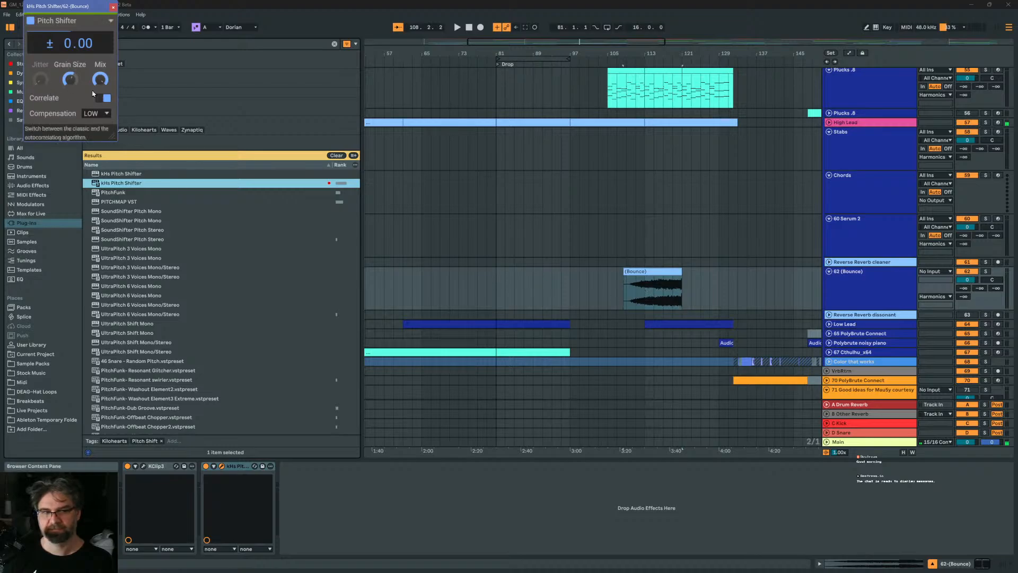
Automate the Pitch Shifter's pitch to ramp from 0 at the bounce clip's start to +24.00 at its end, and play the rise
left_click(849, 53)
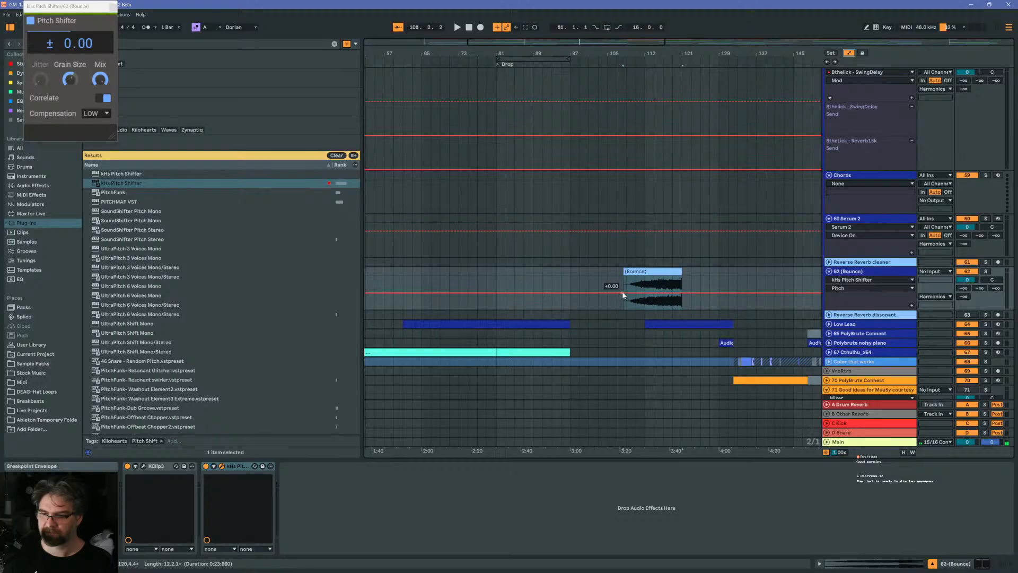
left_click(623, 293)
left_click_drag(683, 292, 683, 276)
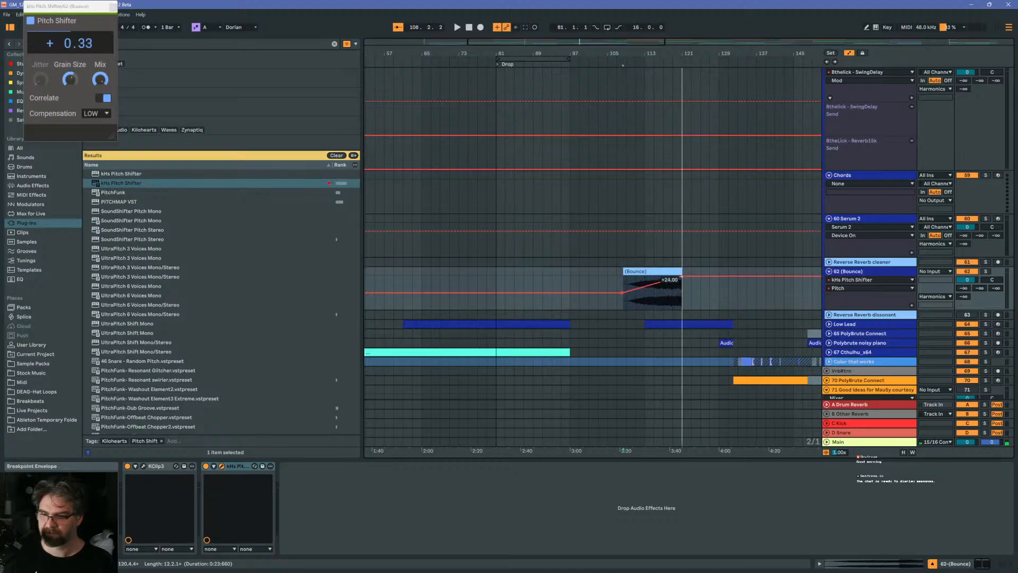
left_click(631, 272)
key("space")
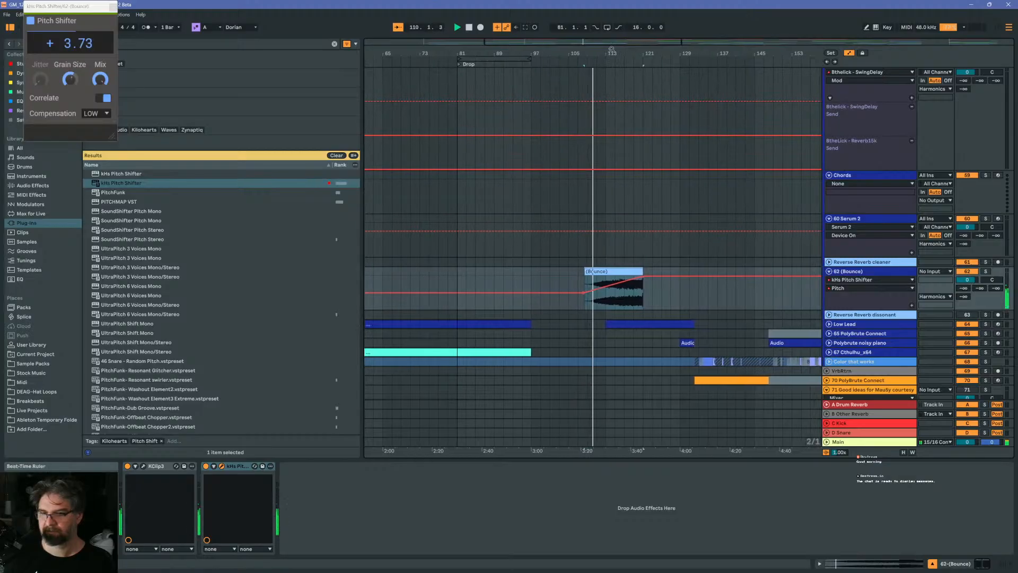
left_click_drag(611, 52, 602, 74)
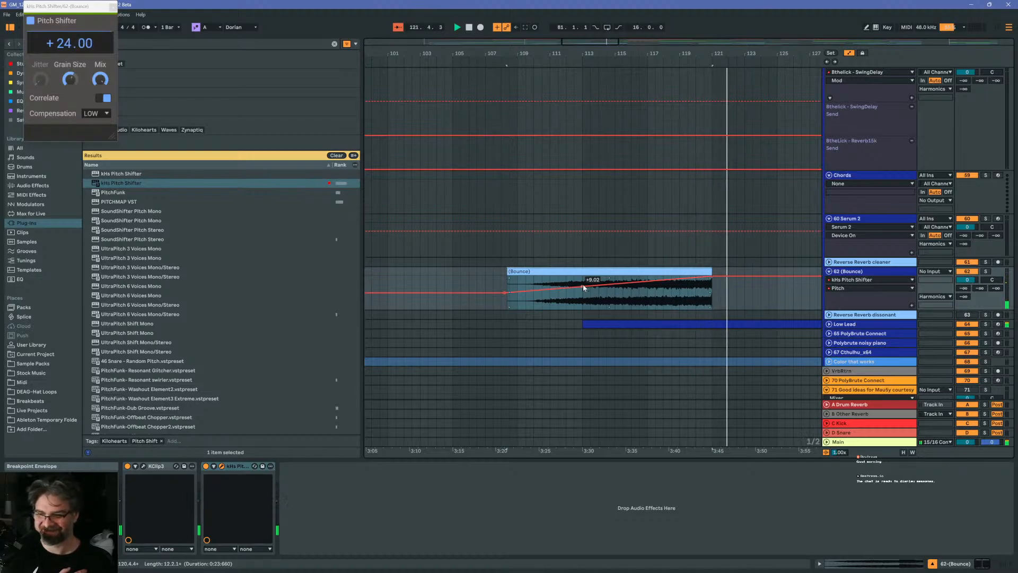
Reshape the bounce clip's pitch automation to reach about +12 at bar 113, fall to about -12 there, and ramp to about 0 at its end
key("space")
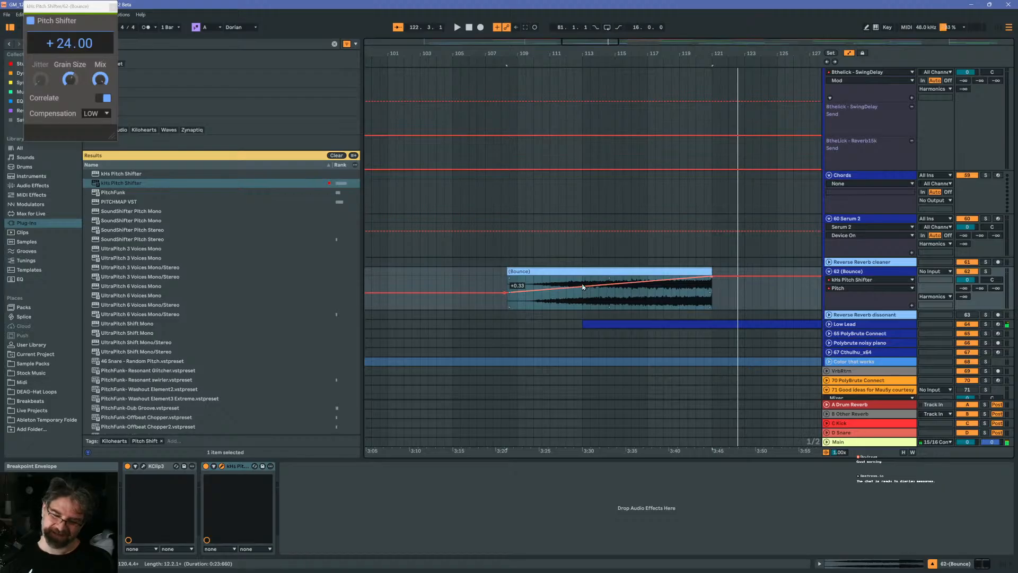
left_click(584, 287)
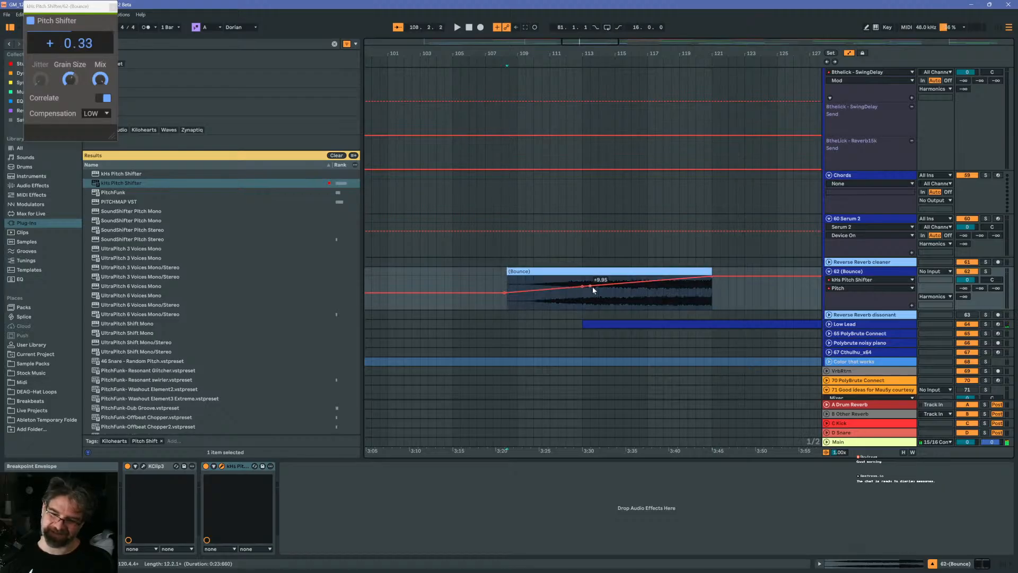
left_click_drag(583, 287, 583, 284)
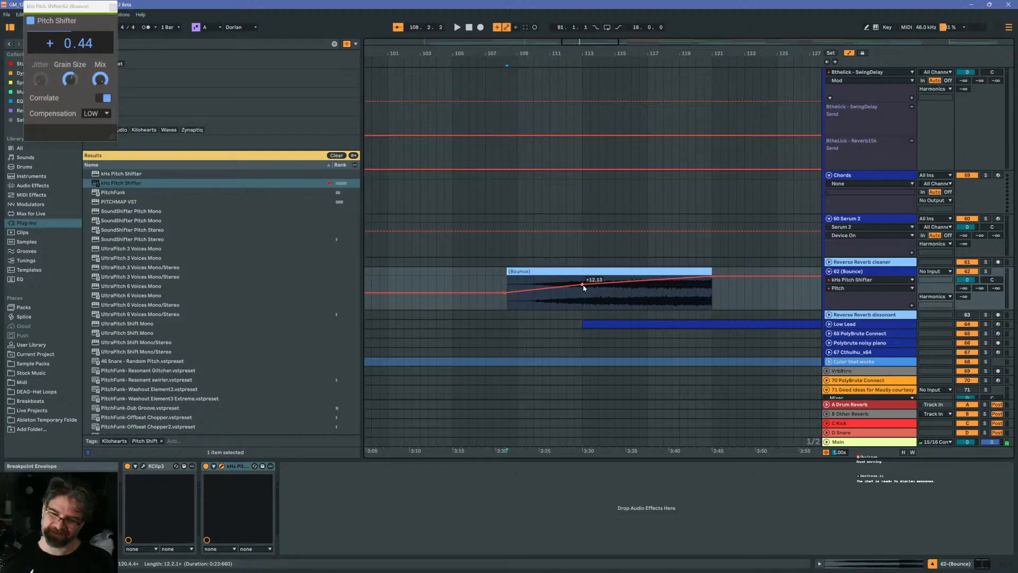
mouse_move(593, 285)
left_mouse_down()
mouse_move(592, 302)
mouse_move(582, 293)
left_mouse_up()
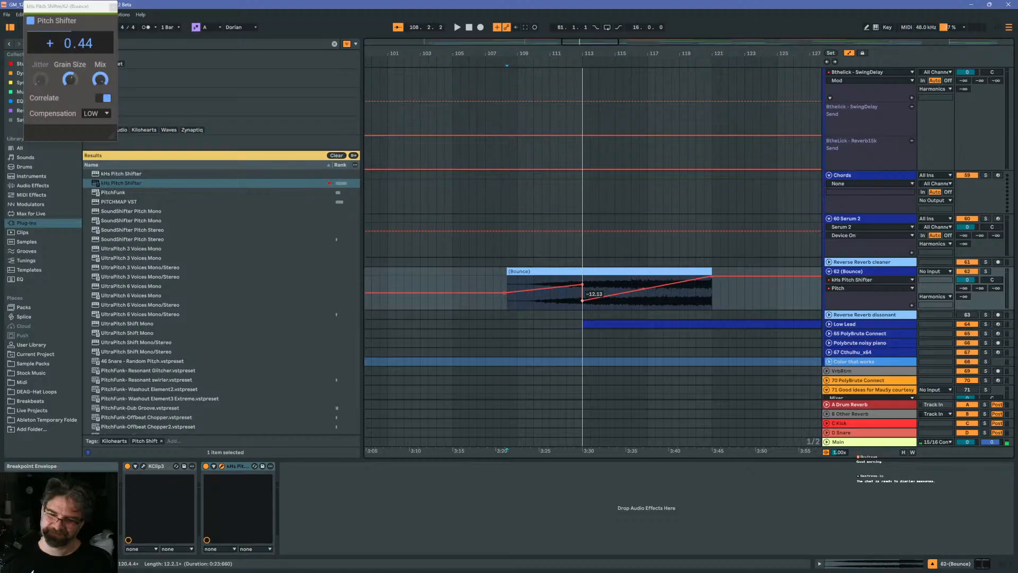
left_click_drag(712, 275, 711, 293)
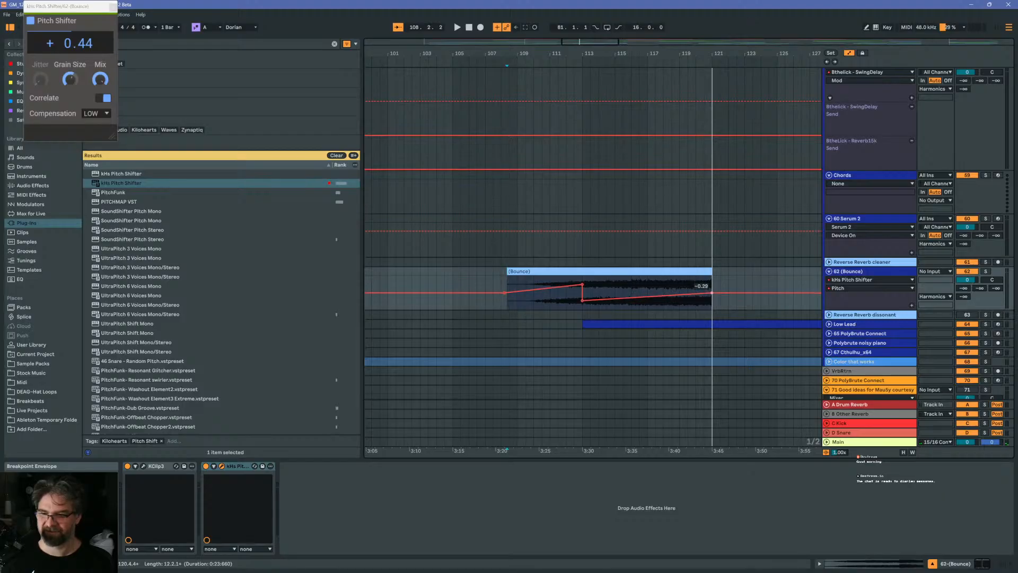
left_click_drag(712, 292, 713, 293)
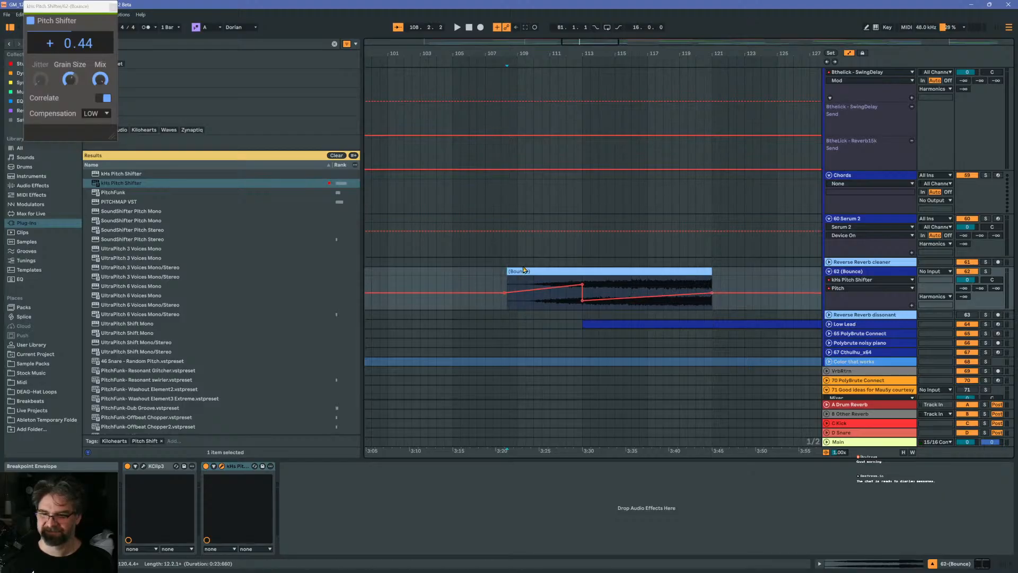
key("space")
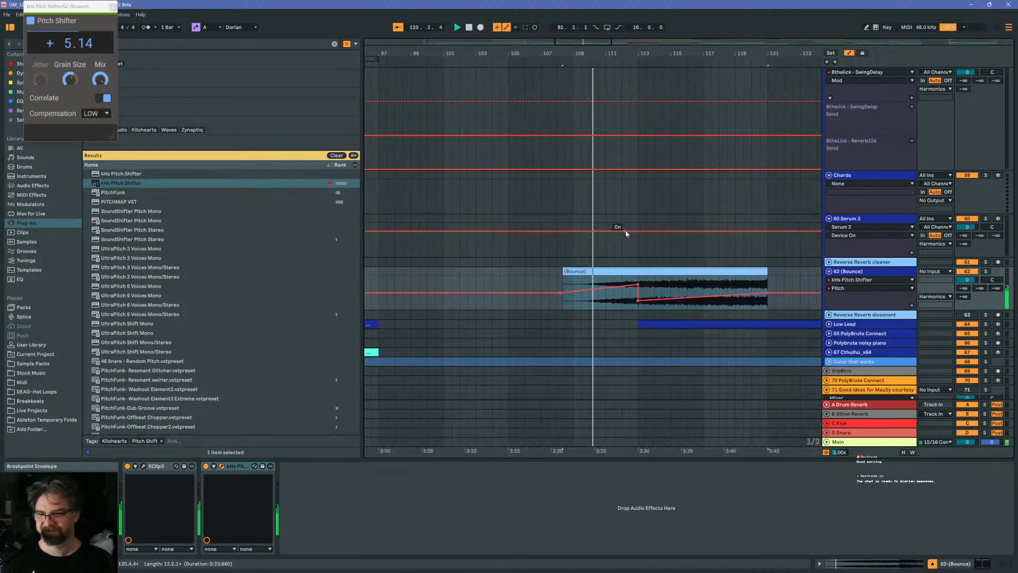
Rename the bounce track as Riser and remove the +12 pitch automation point at bar 113
left_click(862, 271)
key("ctrl+r")
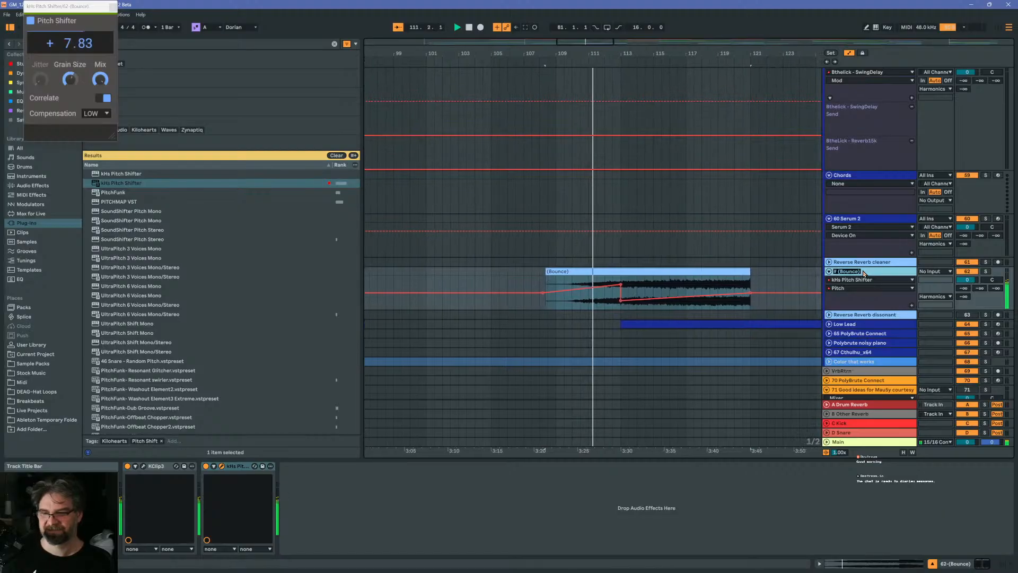
type("Riser")
key("Return")
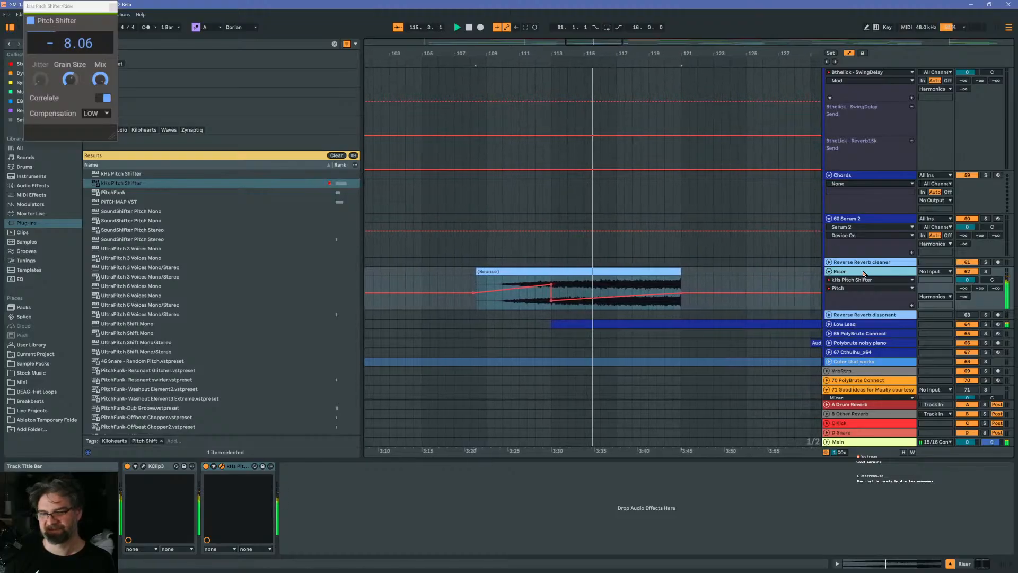
left_click(538, 286)
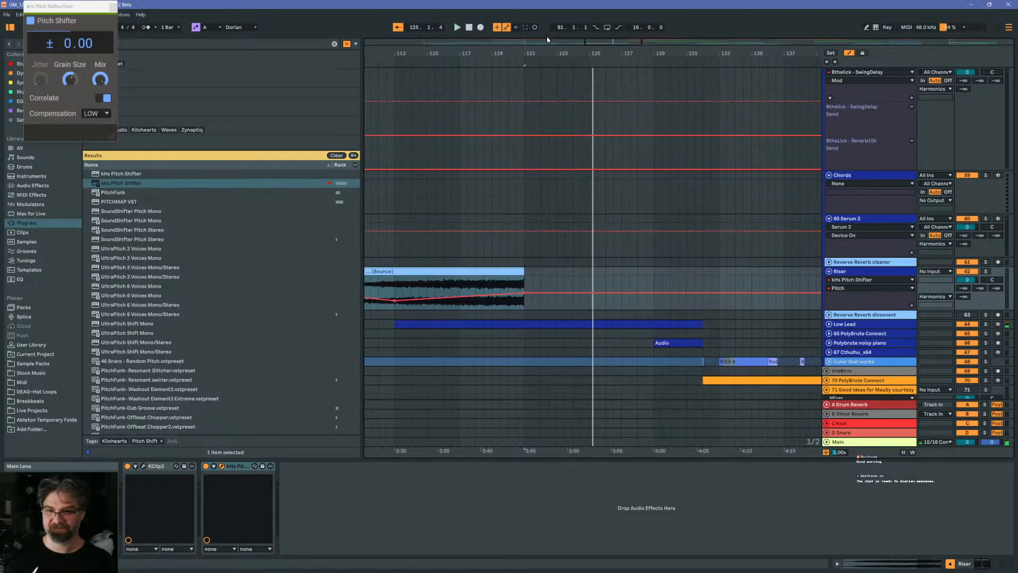
Paste a copy of the riser clip with its automation before the Drop marker and shift it to end at bar 81
left_click_drag(543, 53, 665, 53)
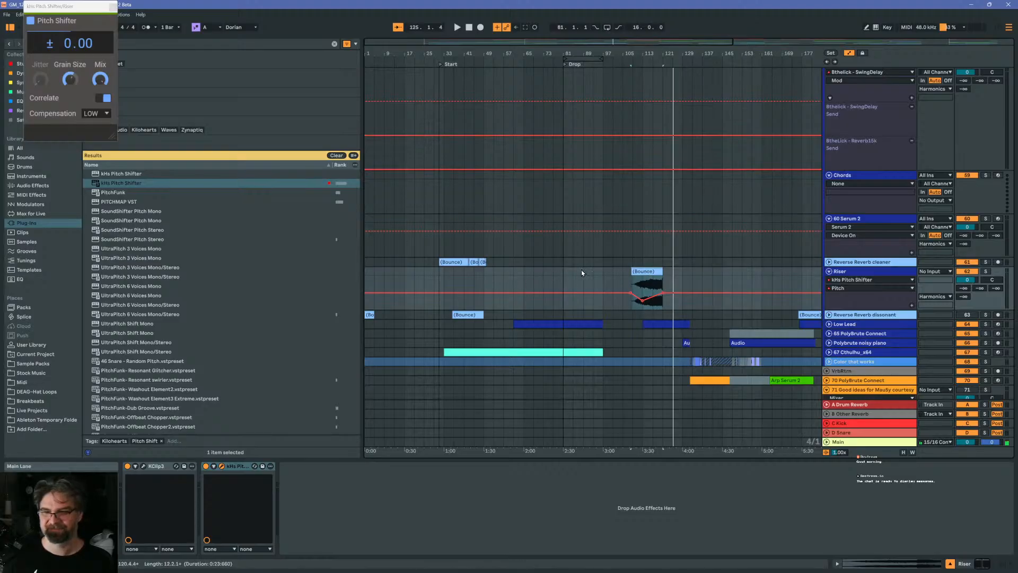
left_click(524, 275)
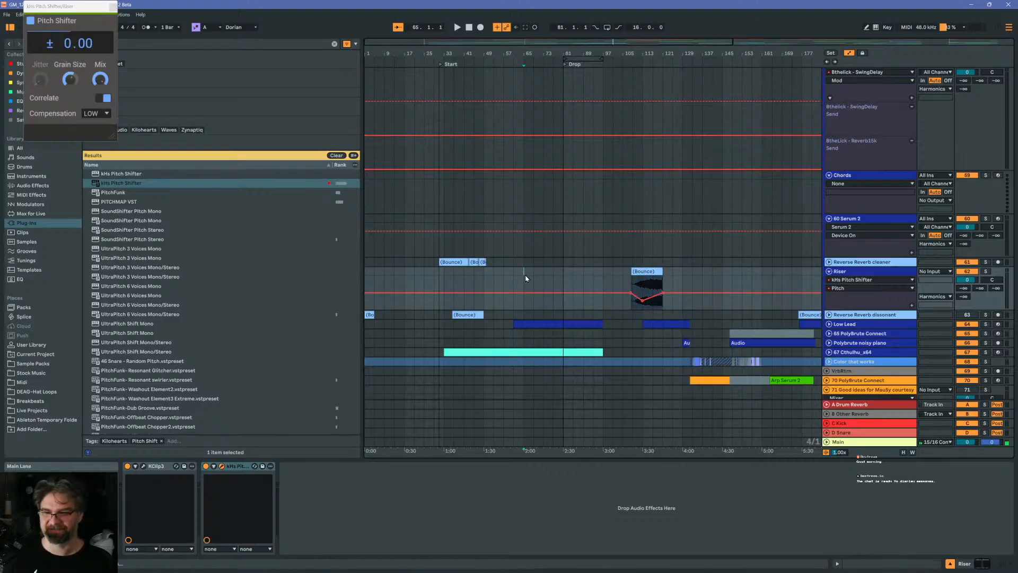
key("ctrl+v")
key("space")
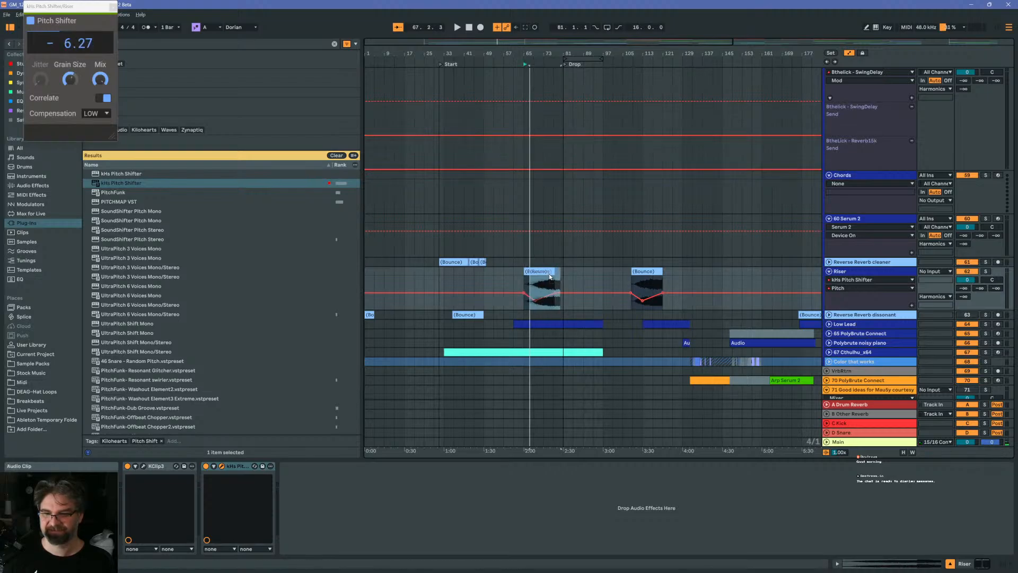
left_click_drag(550, 276, 551, 276)
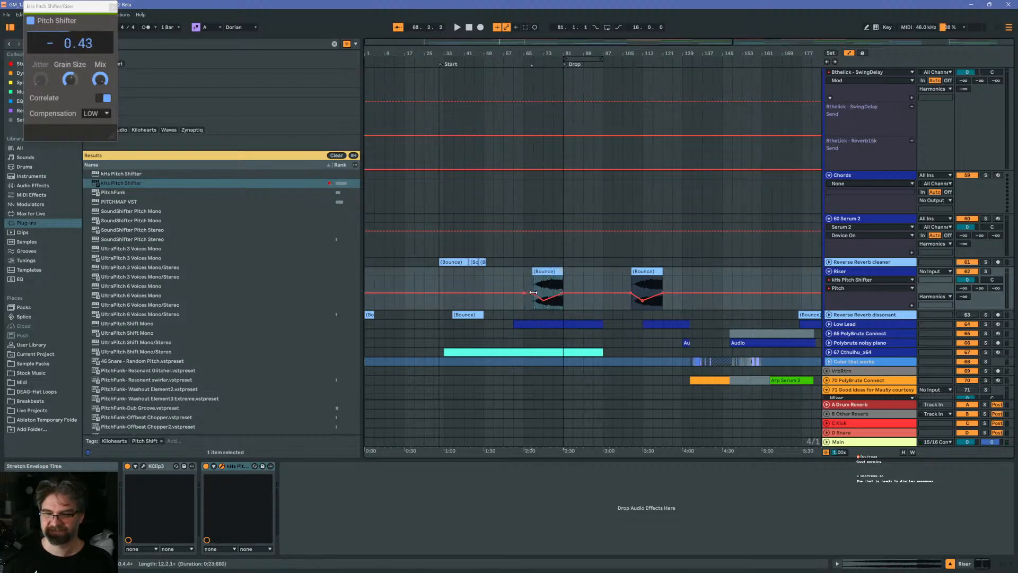
key("space")
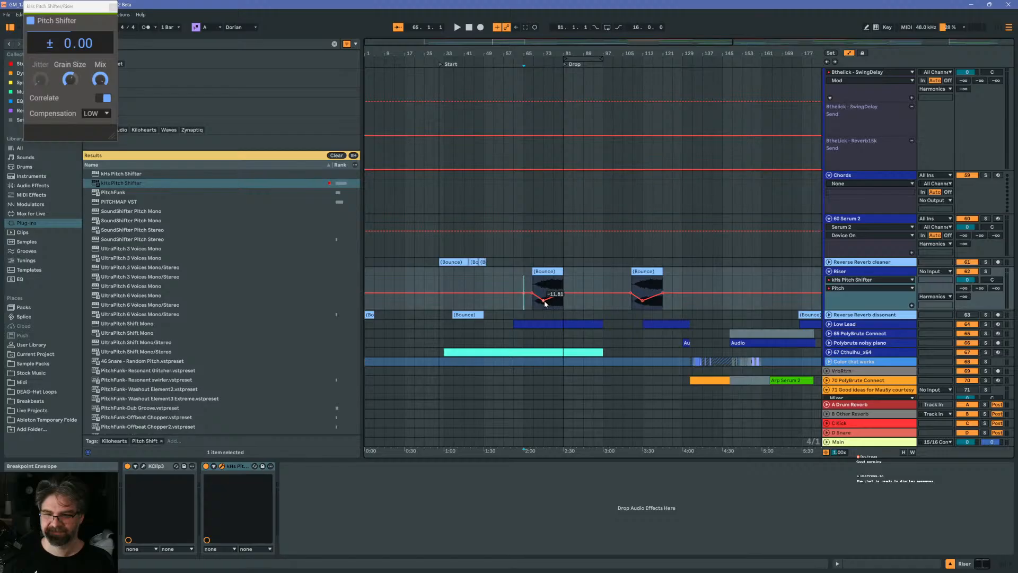
Automate the copied riser's pitch to climb from about -11.81 at its start to a positive value at bar 81, and play it into the Drop
left_click_drag(543, 300, 533, 302)
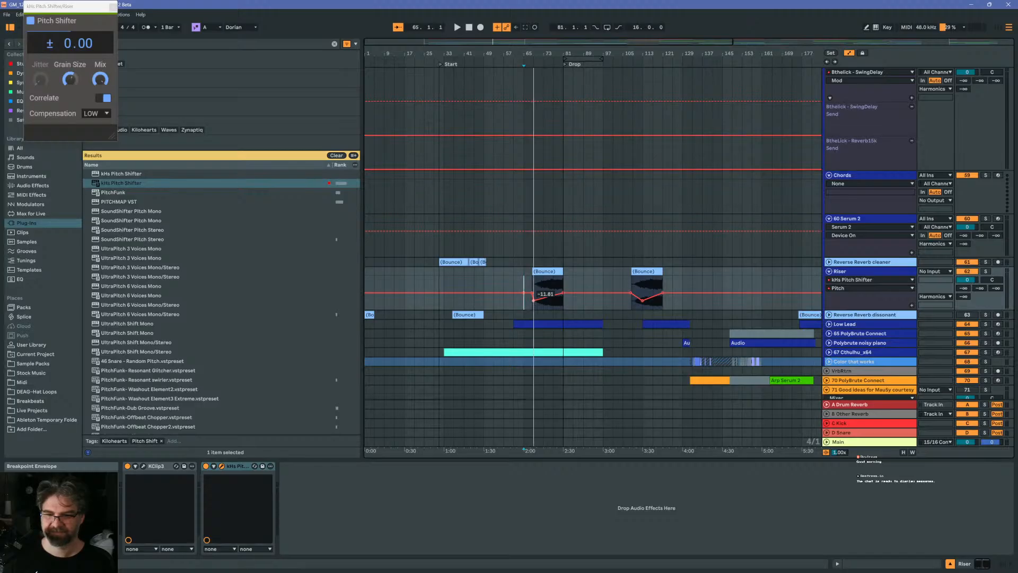
left_click_drag(533, 301, 534, 302)
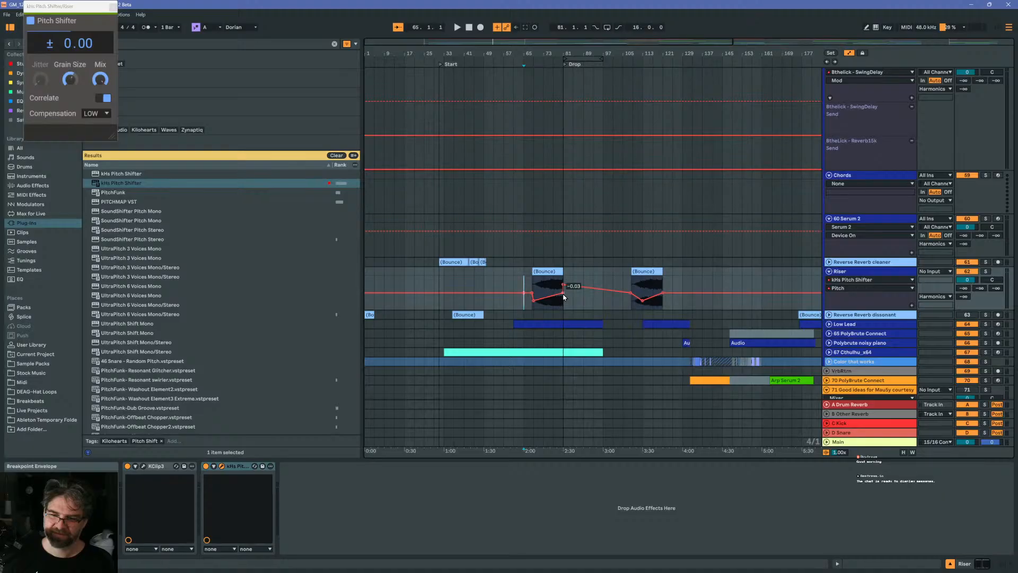
left_click(534, 289)
key("space")
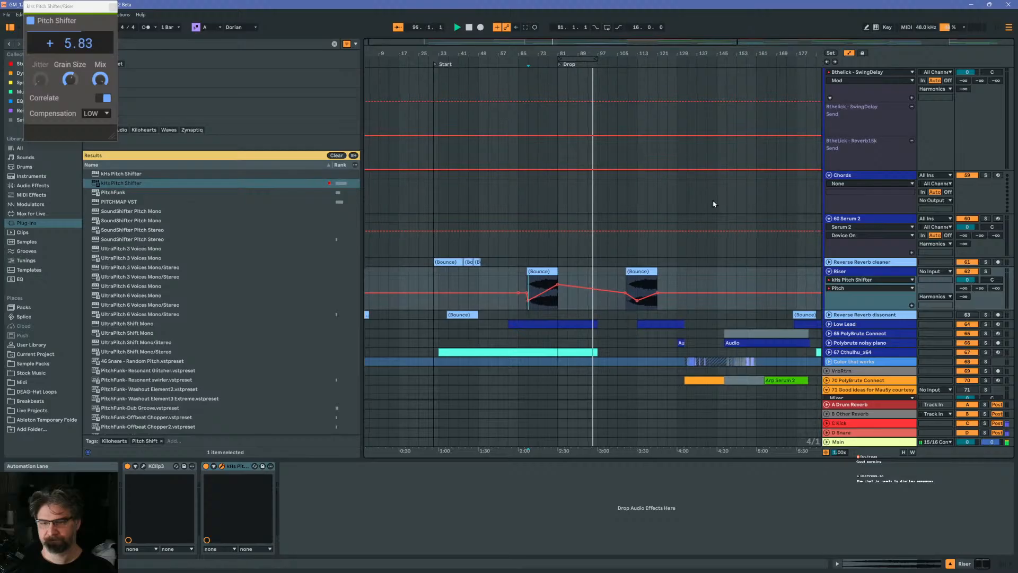
Review the harmonics, bass and drum tracks around bars 105 to 128 while listening to the second riser and its transition
left_click_drag(649, 53, 649, 74)
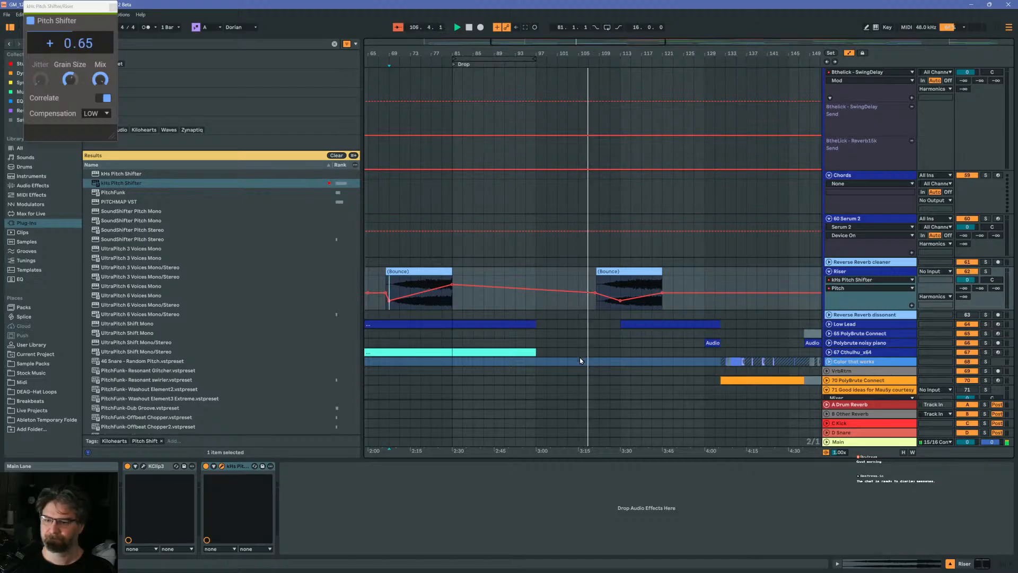
scroll(582, 303, "up", 4)
scroll(581, 300, "up", 9)
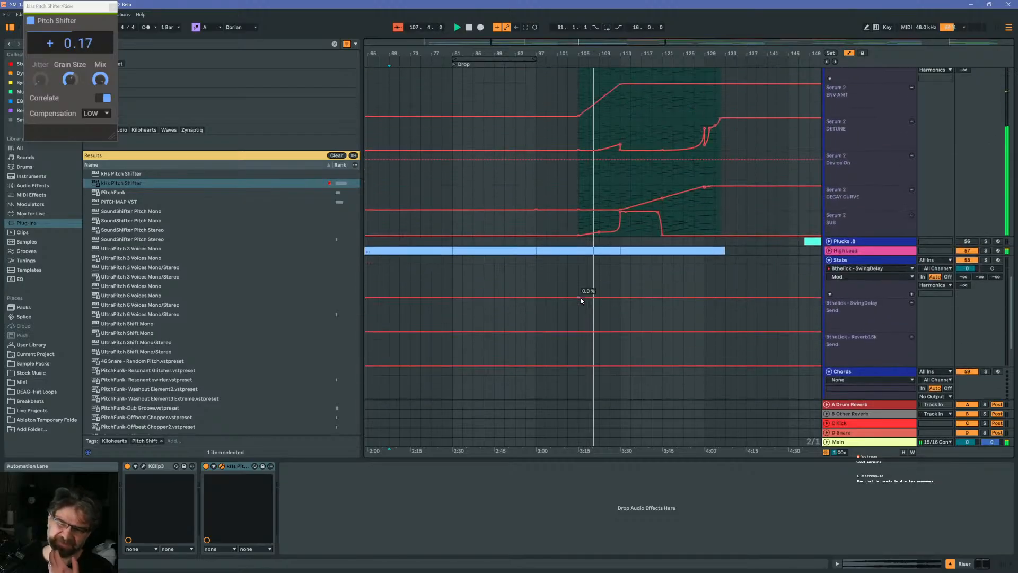
scroll(581, 301, "up", 7)
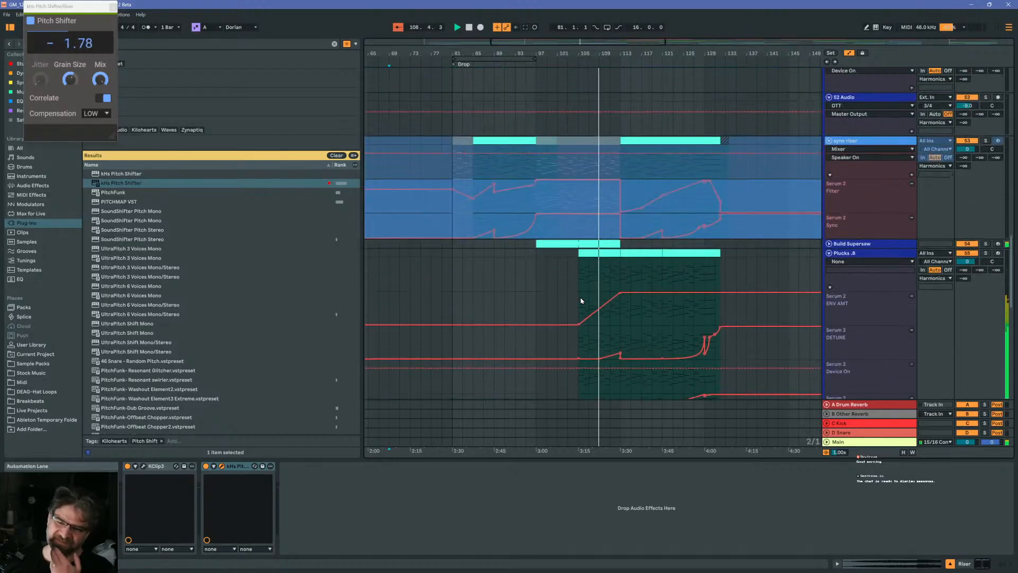
scroll(581, 300, "up", 7)
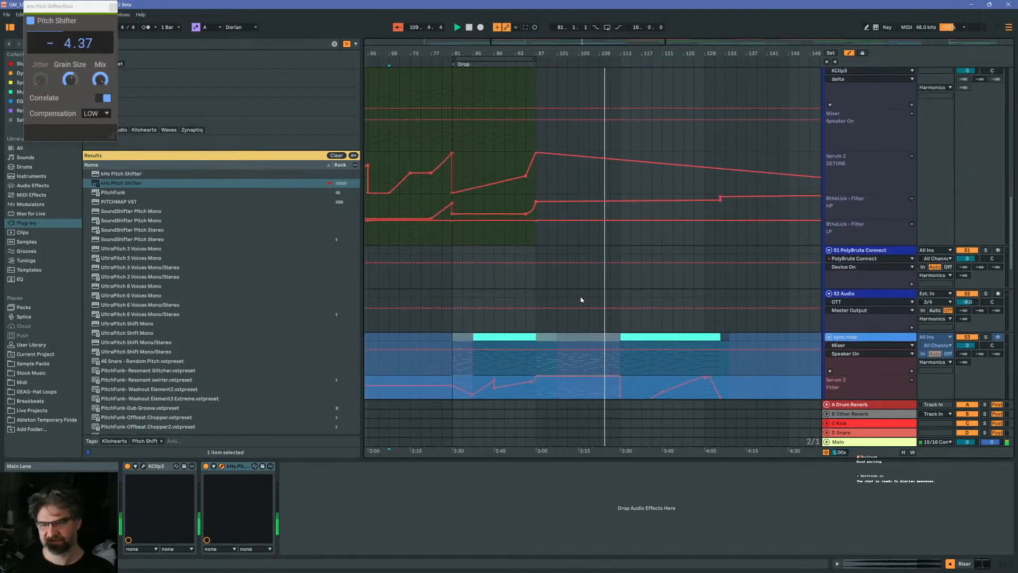
scroll(572, 296, "up", 6)
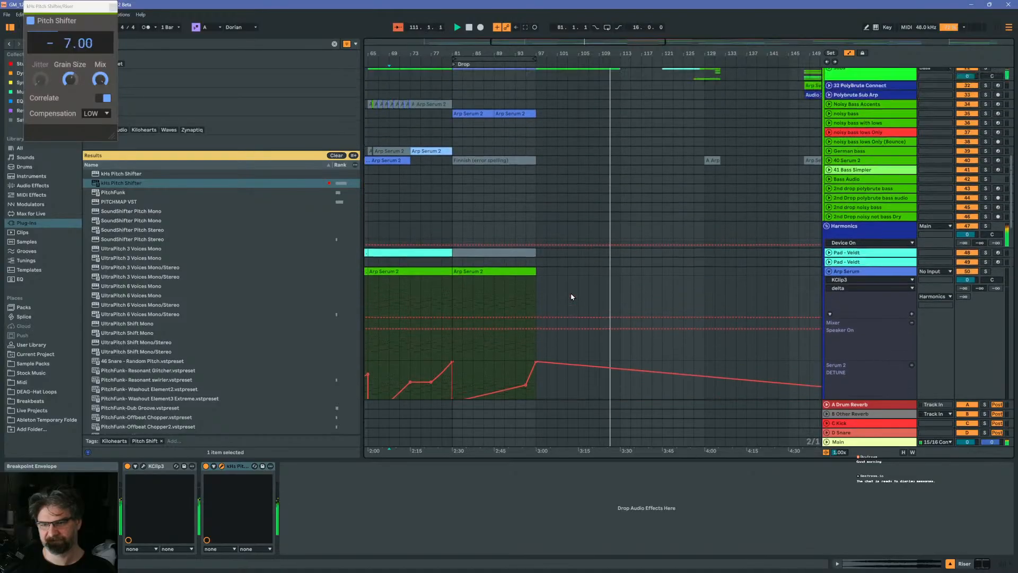
scroll(572, 296, "up", 8)
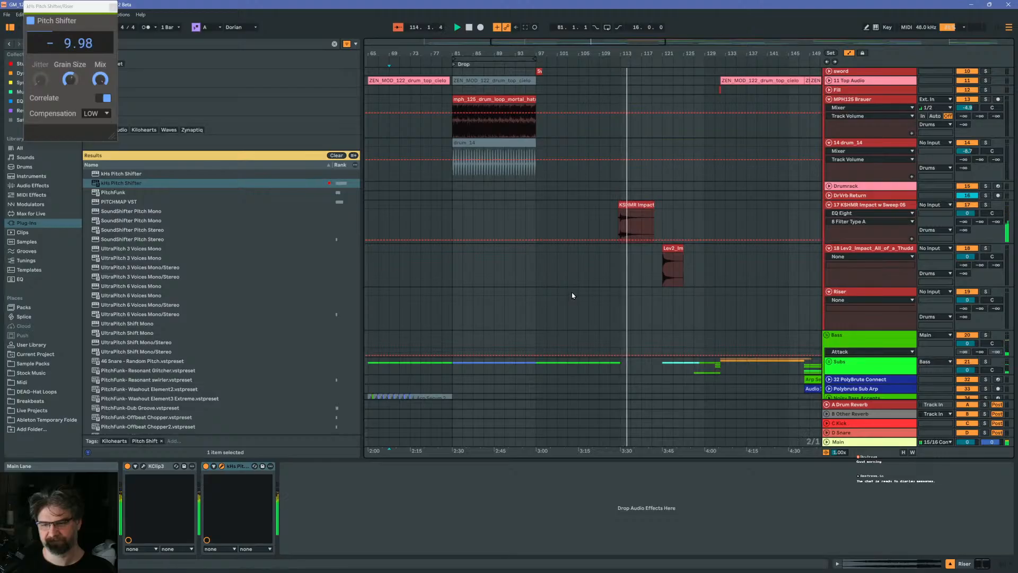
scroll(599, 294, "down", 9)
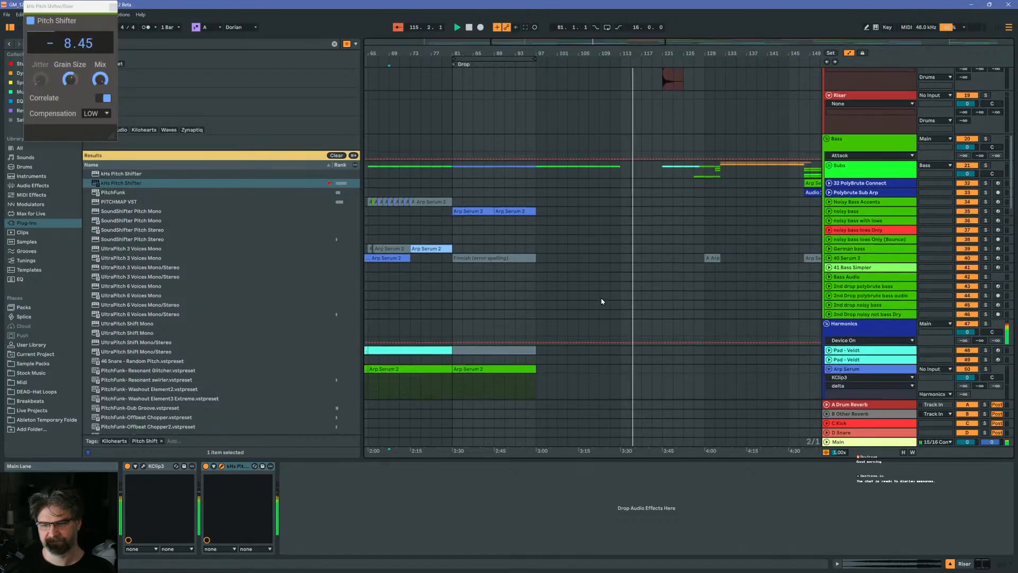
scroll(652, 281, "up", 2)
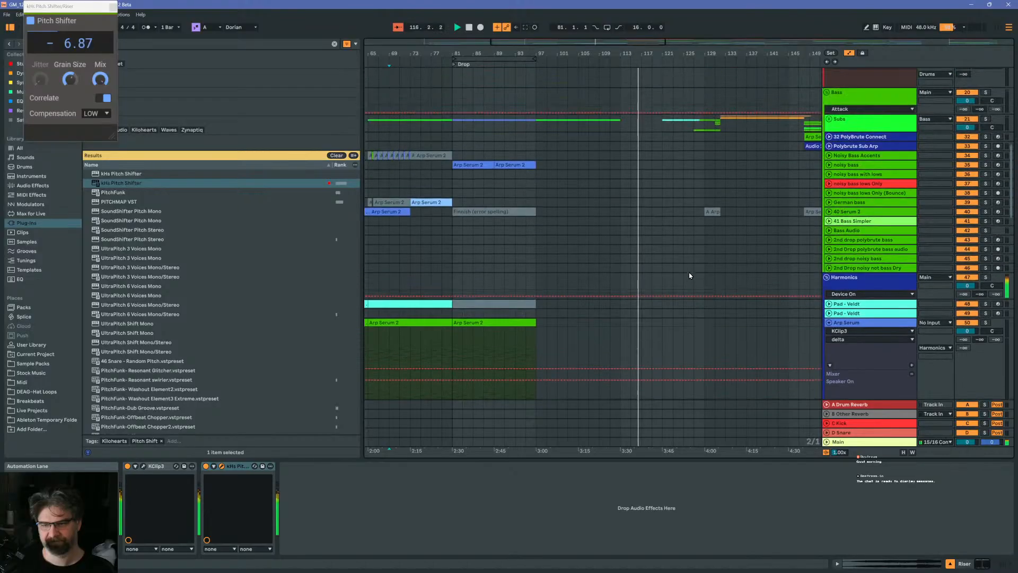
scroll(688, 271, "up", 11)
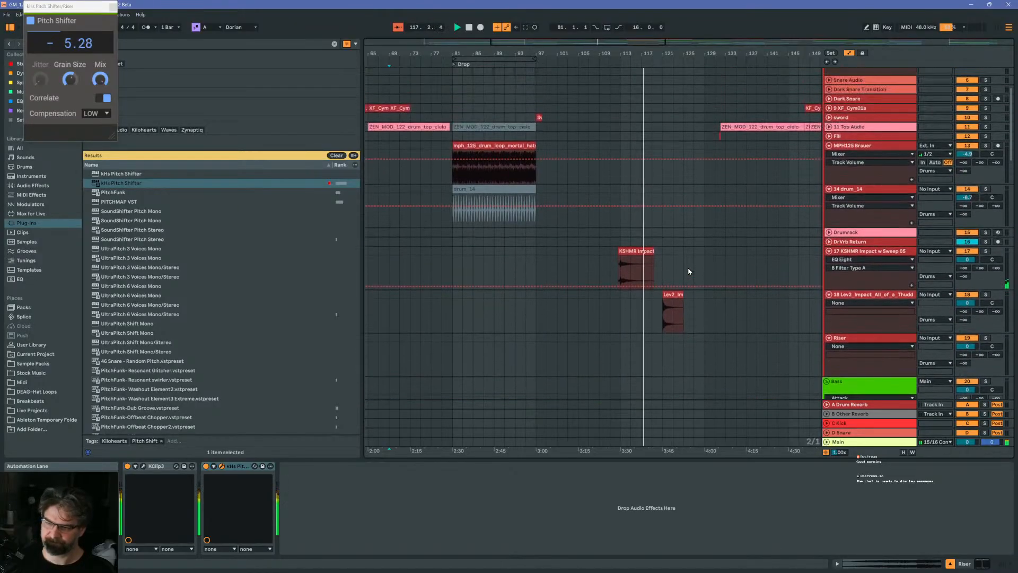
scroll(688, 271, "right", 10)
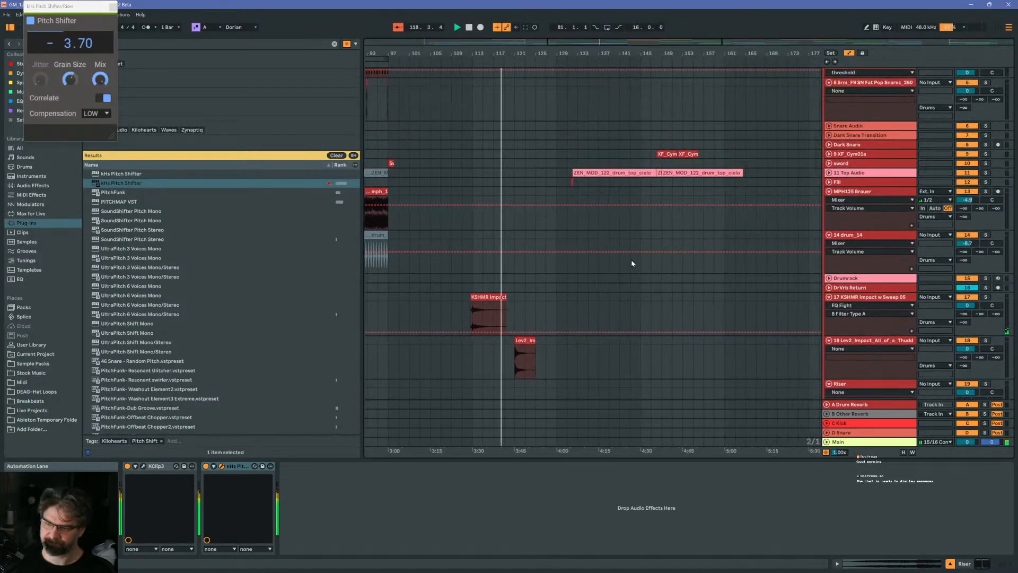
scroll(533, 261, "left", 5)
scroll(533, 263, "down", 4)
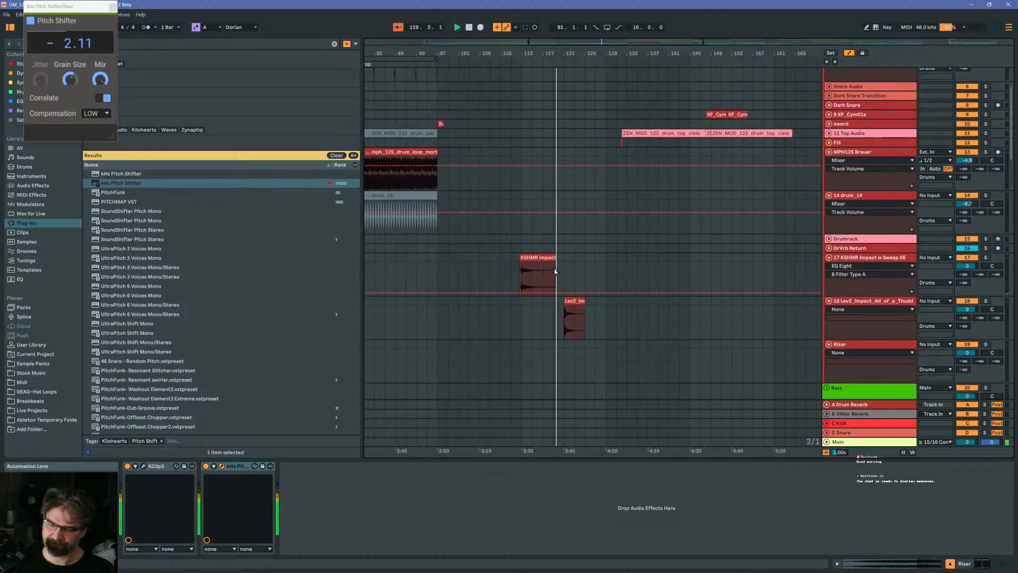
scroll(552, 277, "down", 10)
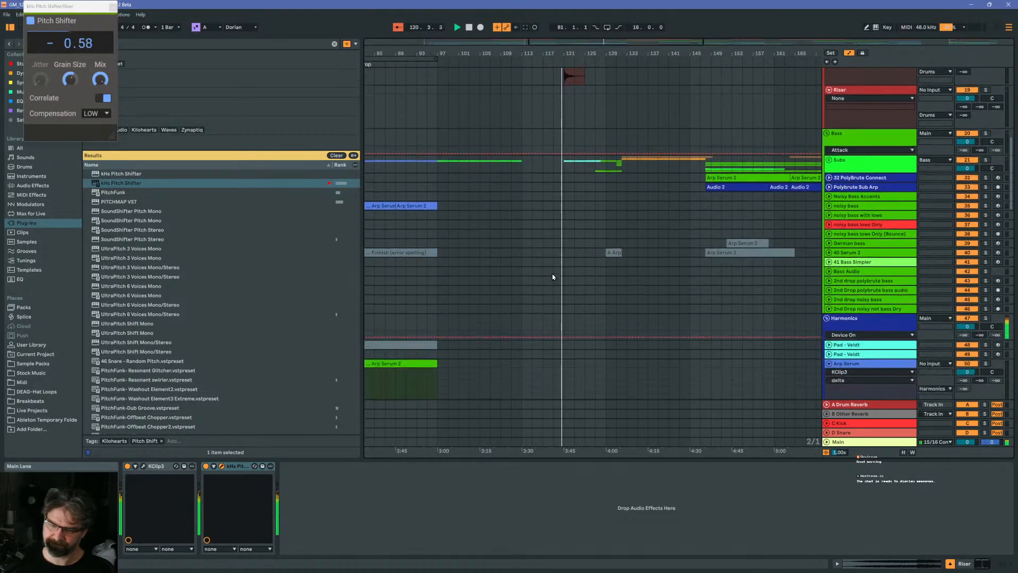
scroll(553, 276, "down", 9)
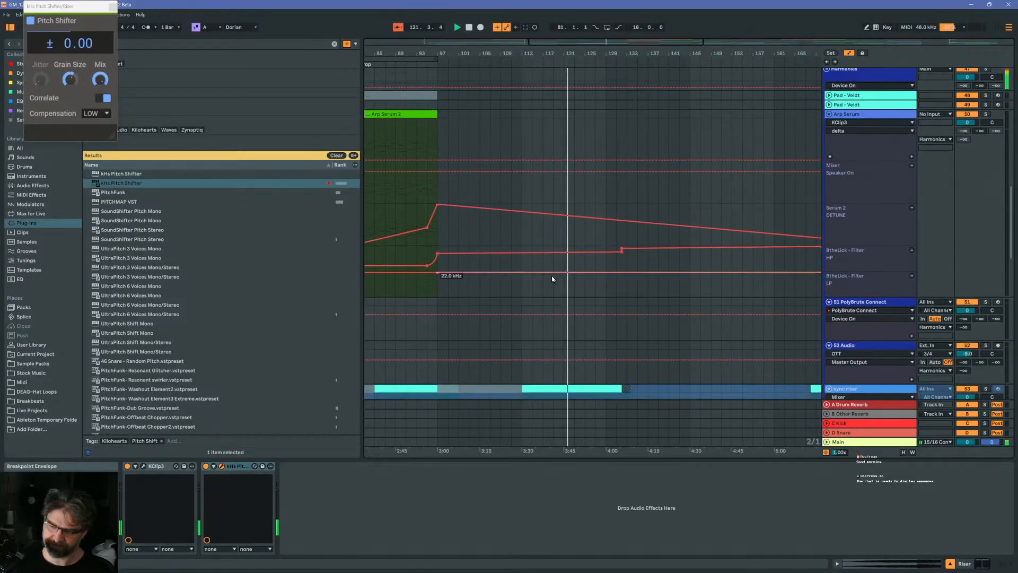
scroll(552, 279, "down", 8)
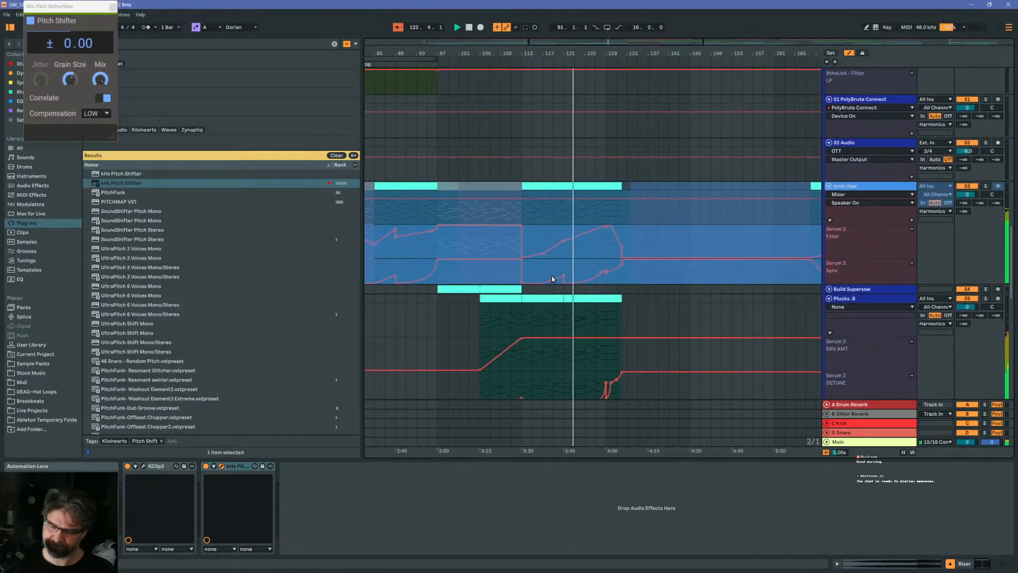
scroll(552, 279, "down", 4)
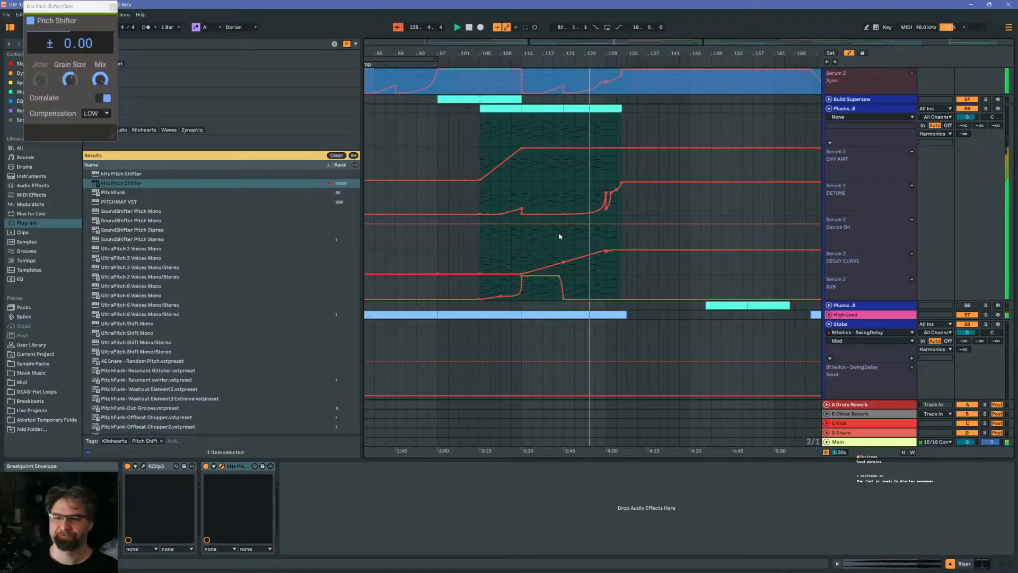
scroll(568, 221, "up", 2)
scroll(547, 193, "up", 8)
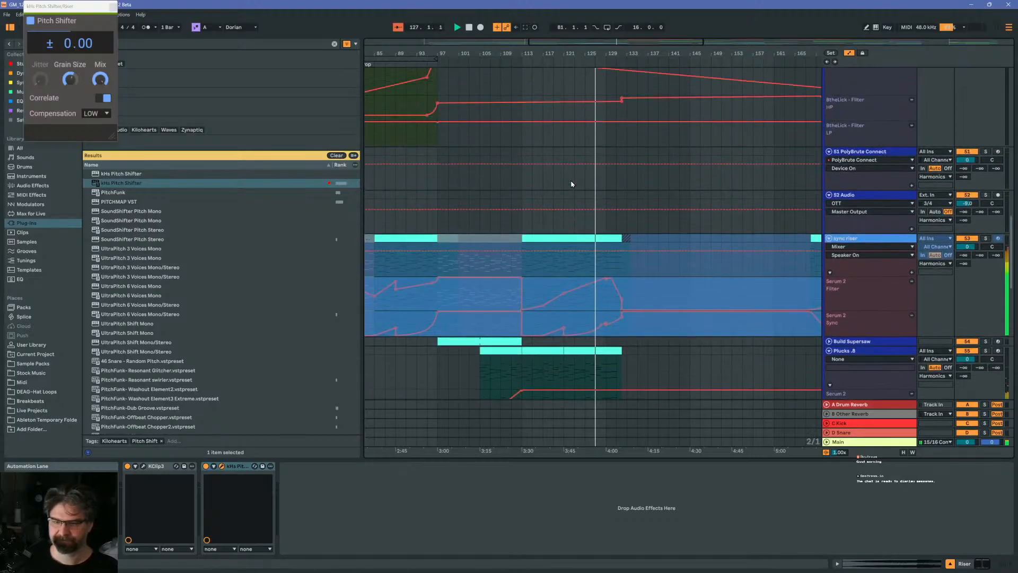
scroll(570, 183, "up", 10)
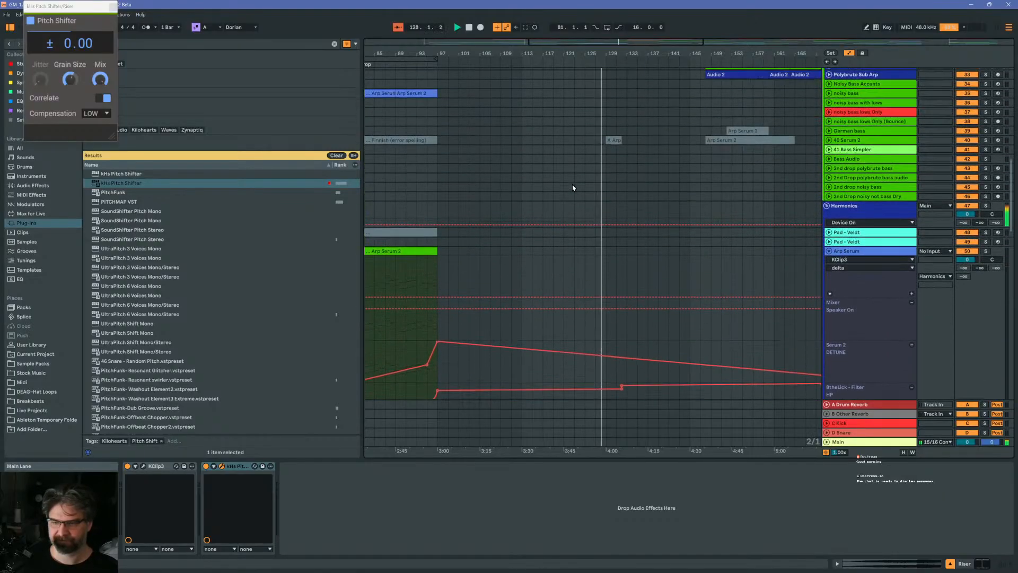
Locate the Polybrute Sub Arp track in the Bass group, unfold it and solo it during playback
scroll(572, 187, "up", 10)
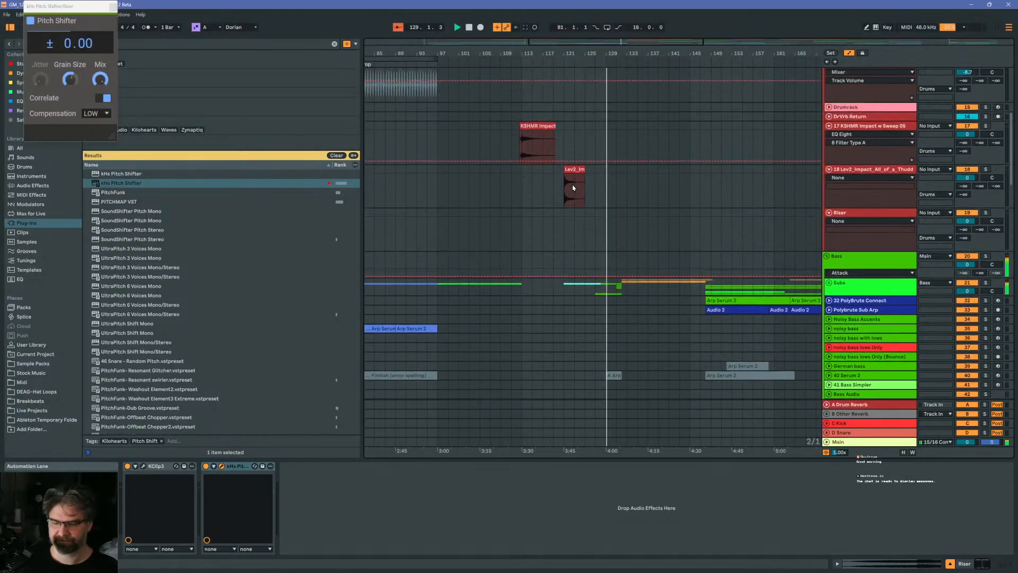
scroll(572, 187, "up", 5)
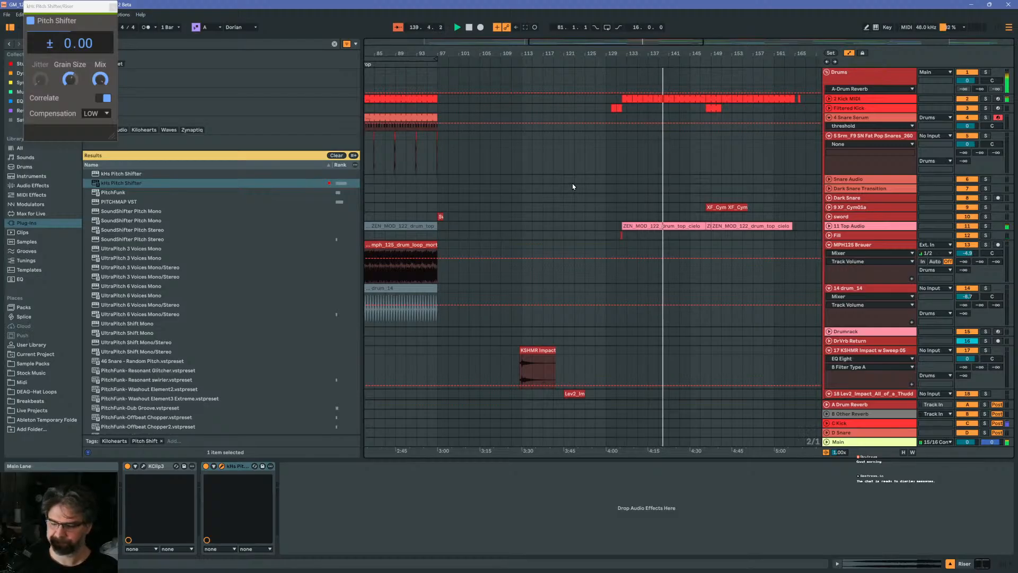
left_click_drag(728, 54, 578, 6)
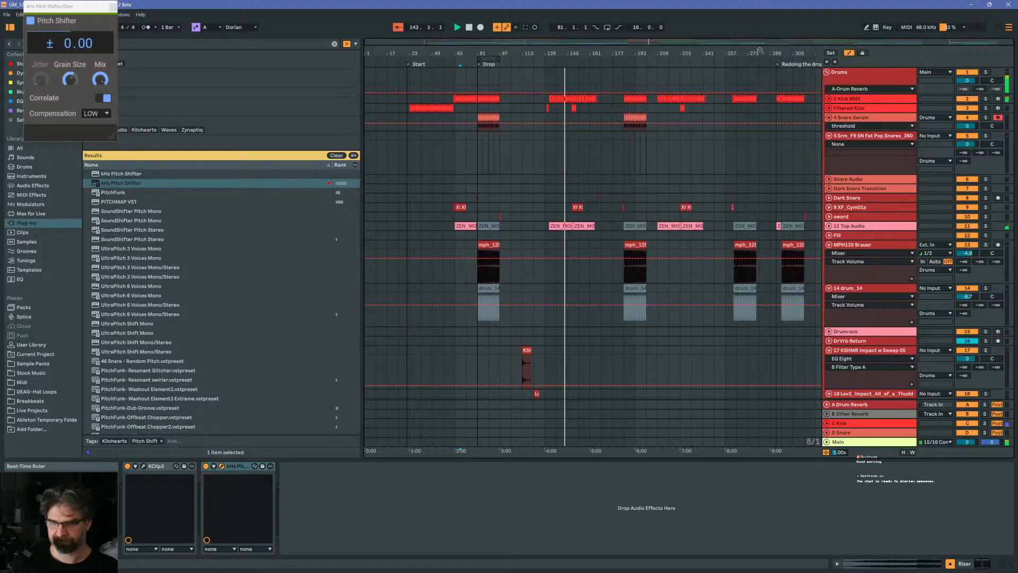
mouse_move(757, 54)
left_mouse_down()
mouse_move(714, 80)
mouse_move(755, 50)
left_mouse_up()
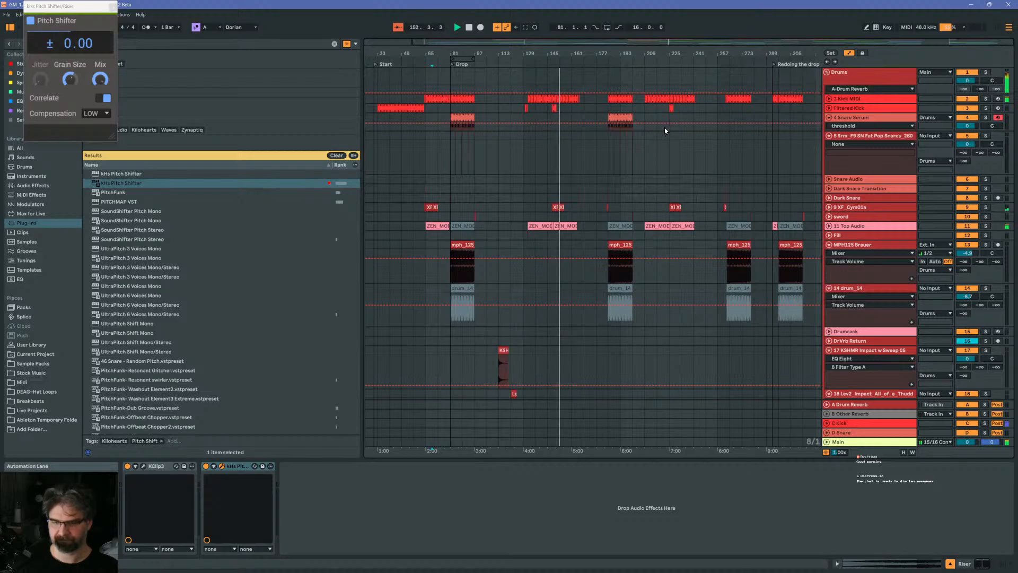
scroll(579, 146, "down", 8)
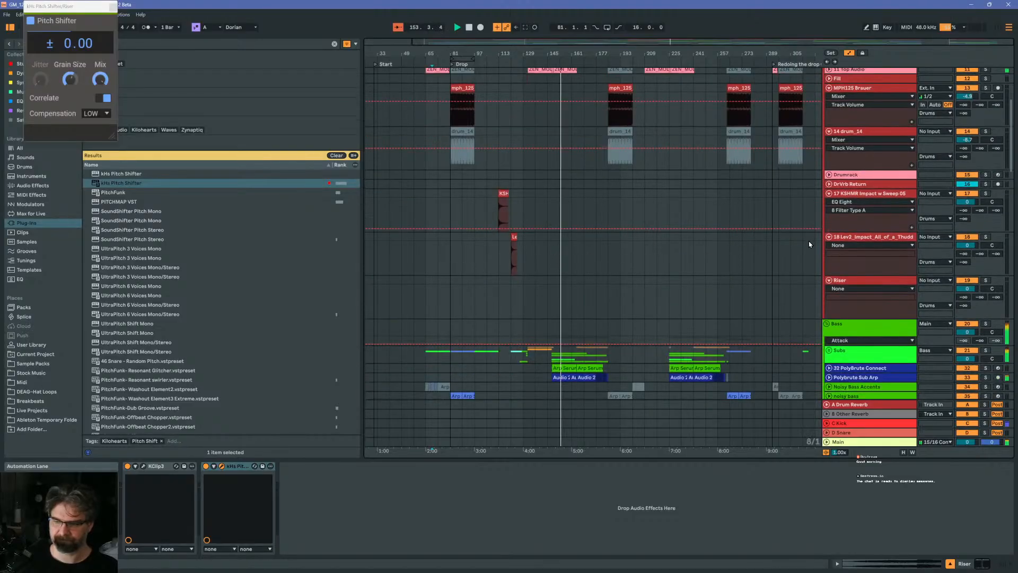
scroll(626, 269, "down", 3)
left_click(828, 260)
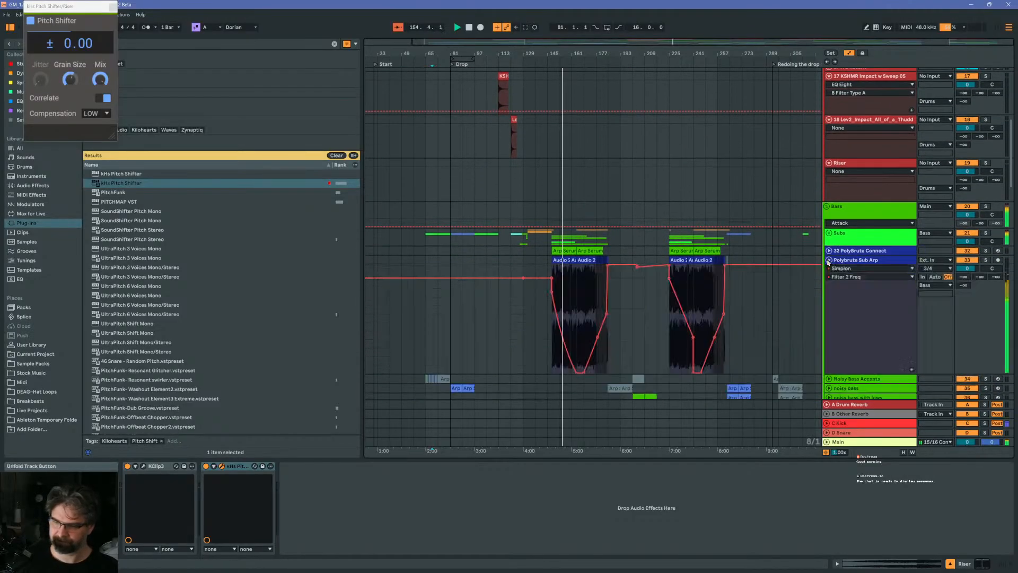
scroll(839, 258, "down", 2)
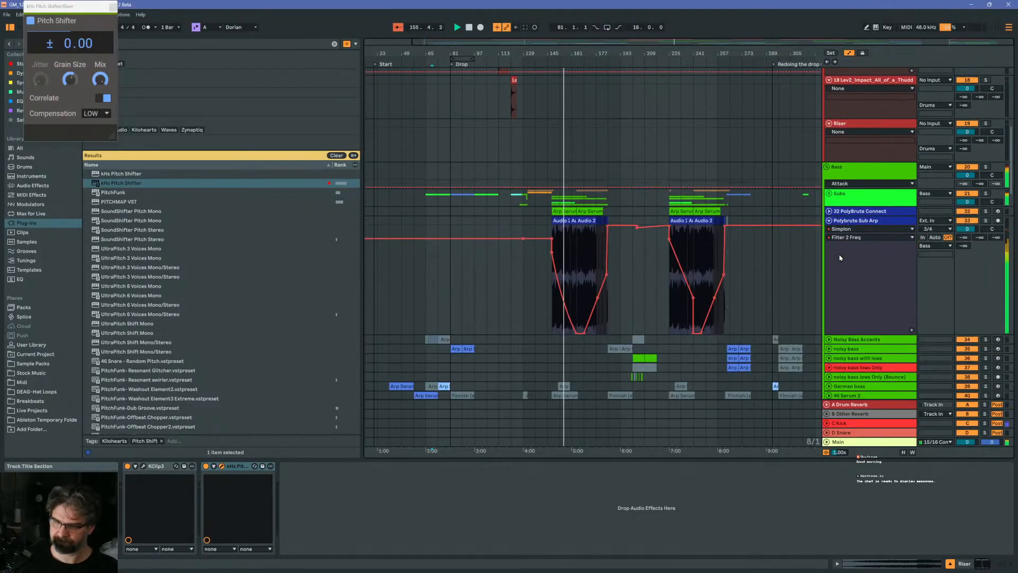
left_click(889, 223)
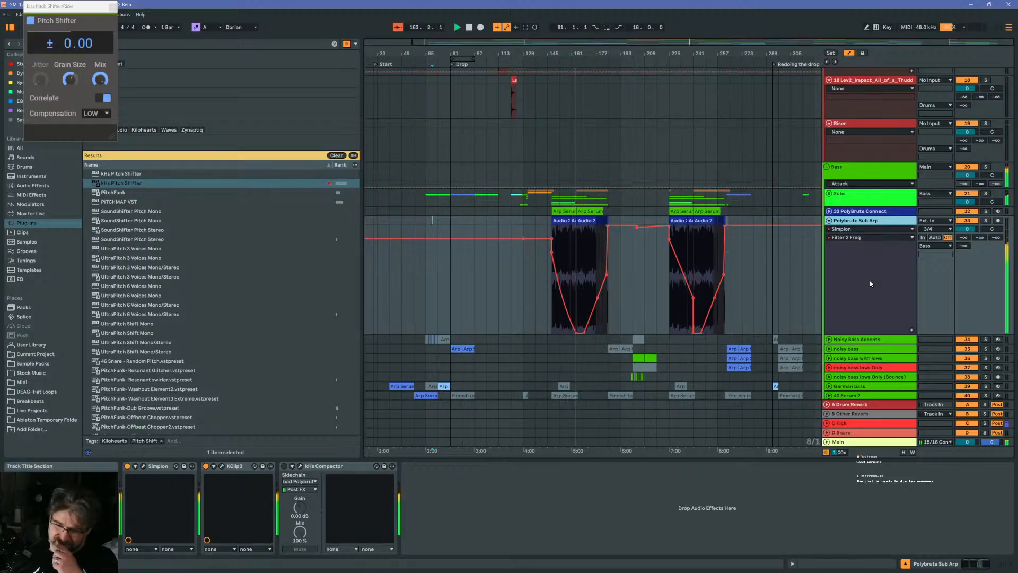
left_click(986, 221)
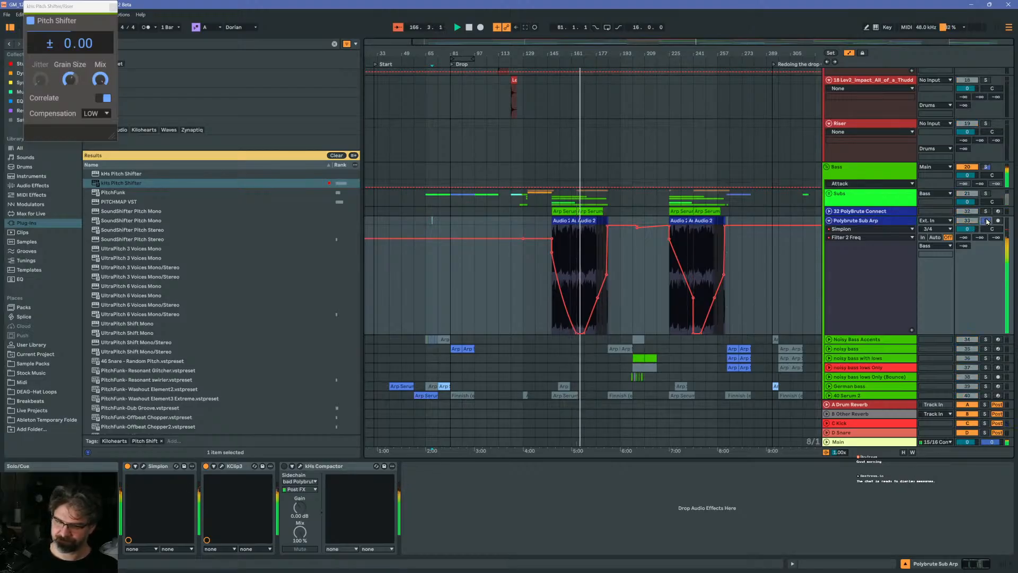
Close the Pitch Shifter window and insert the Trash plug-in between Simplon and KClip3 on the Polybrute Sub Arp track
left_click(113, 8)
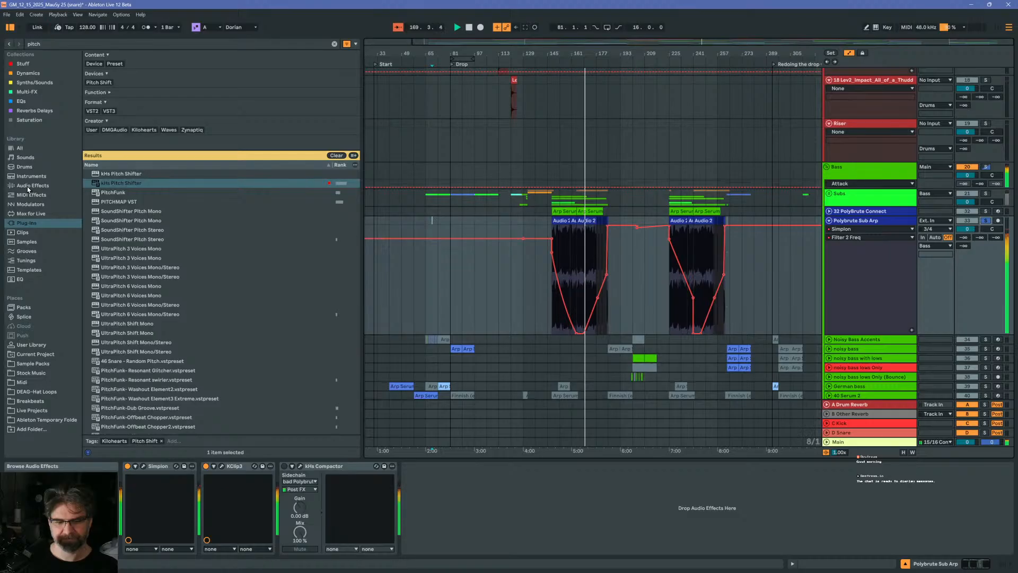
left_click(47, 44)
type("trash")
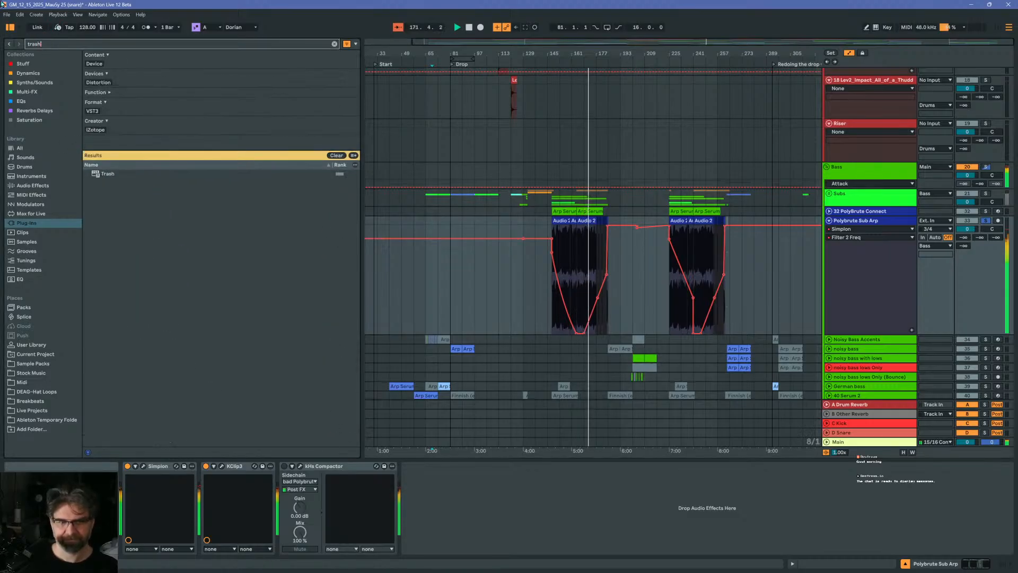
left_click(96, 177)
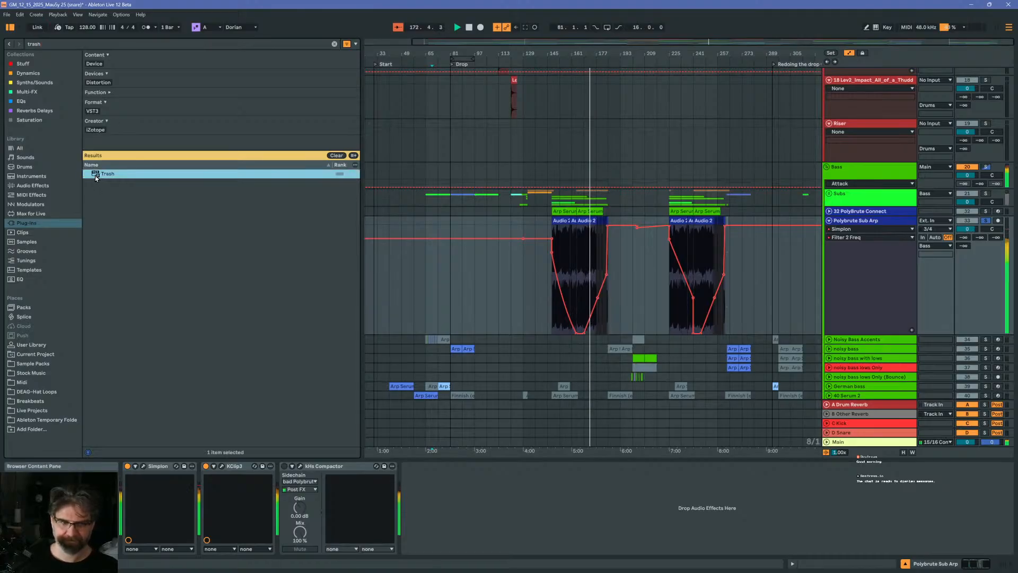
left_click_drag(170, 286, 210, 498)
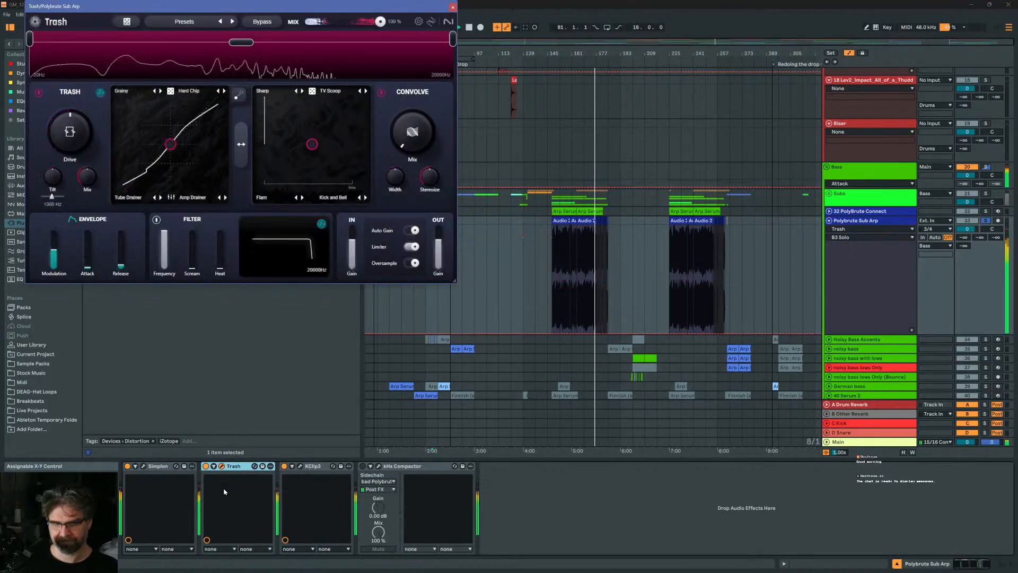
Raise Trash's Convolve mix to about 0.22 and play the Polybrute Sub Arp clip from bar 145
mouse_move(413, 133)
left_mouse_down()
mouse_move(409, 66)
mouse_move(408, 104)
left_mouse_up()
key("space")
key("space")
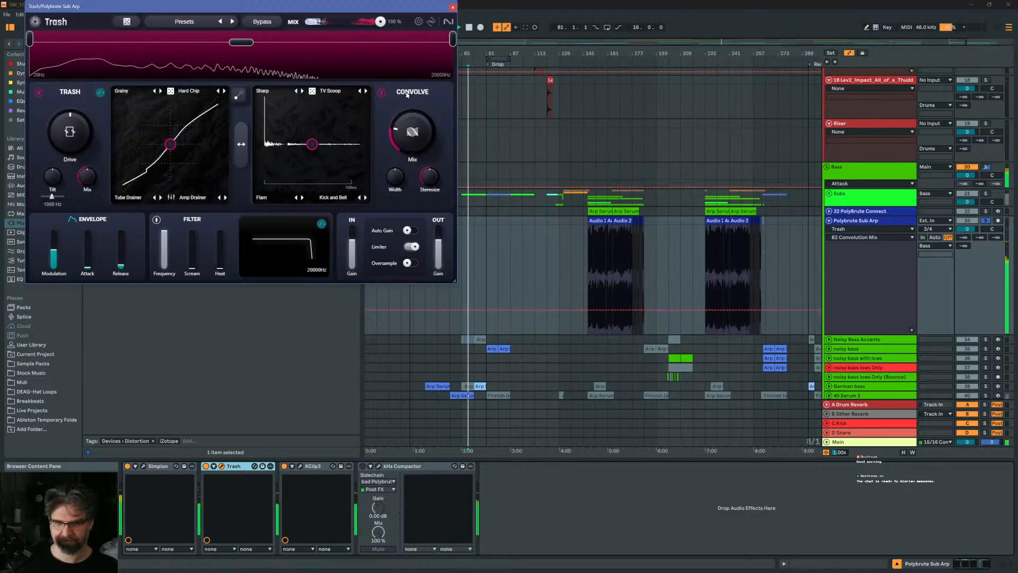
left_click(593, 221)
key("space")
key("space")
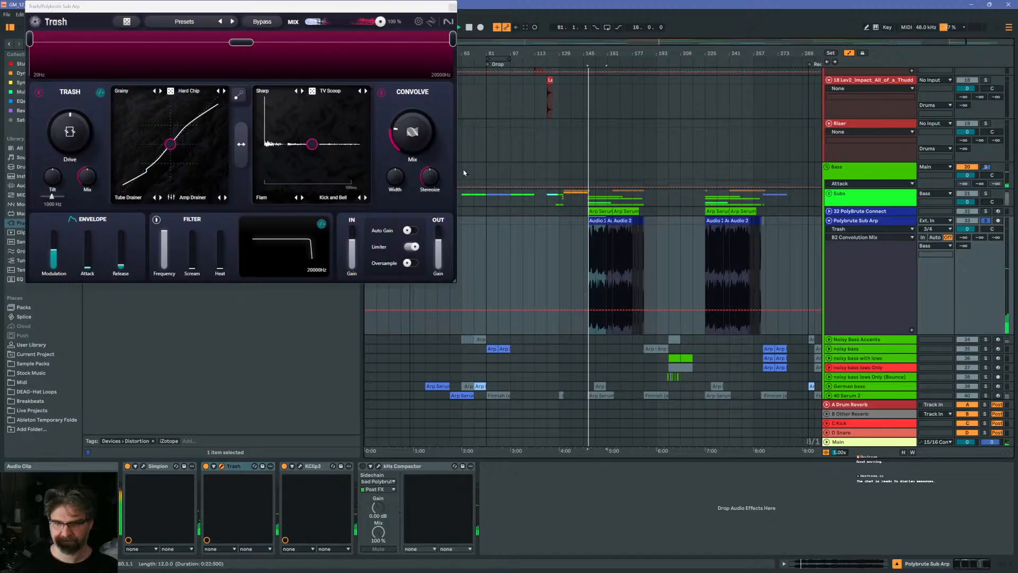
mouse_move(406, 140)
left_mouse_down()
mouse_move(420, 77)
mouse_move(405, 139)
left_mouse_up()
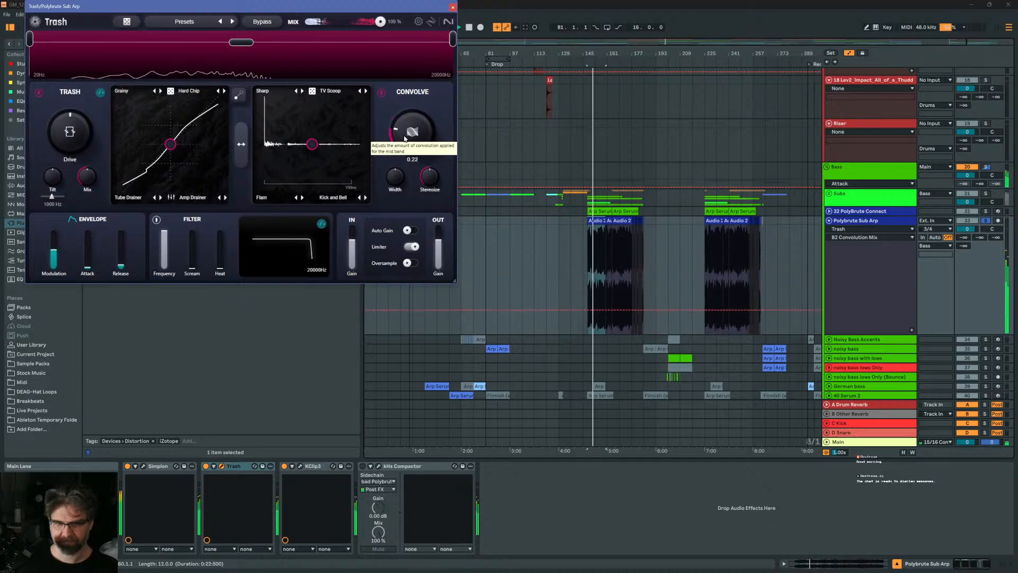
Audition Trash's Bass presets, load Retro Synth Bass, and blend in a little convolution weighted toward Electric Shock and Metal Swell
left_click(198, 22)
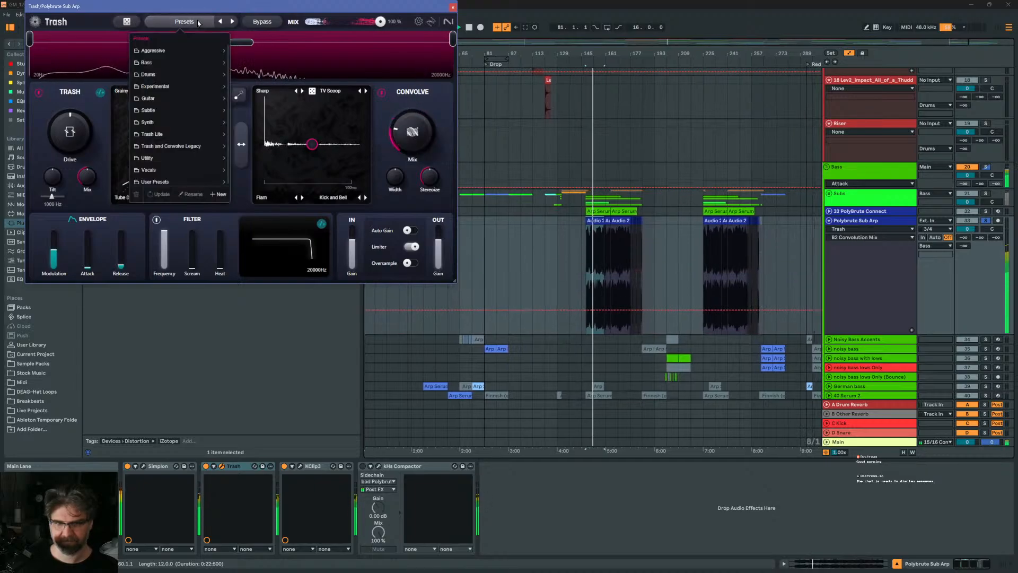
left_click(154, 62)
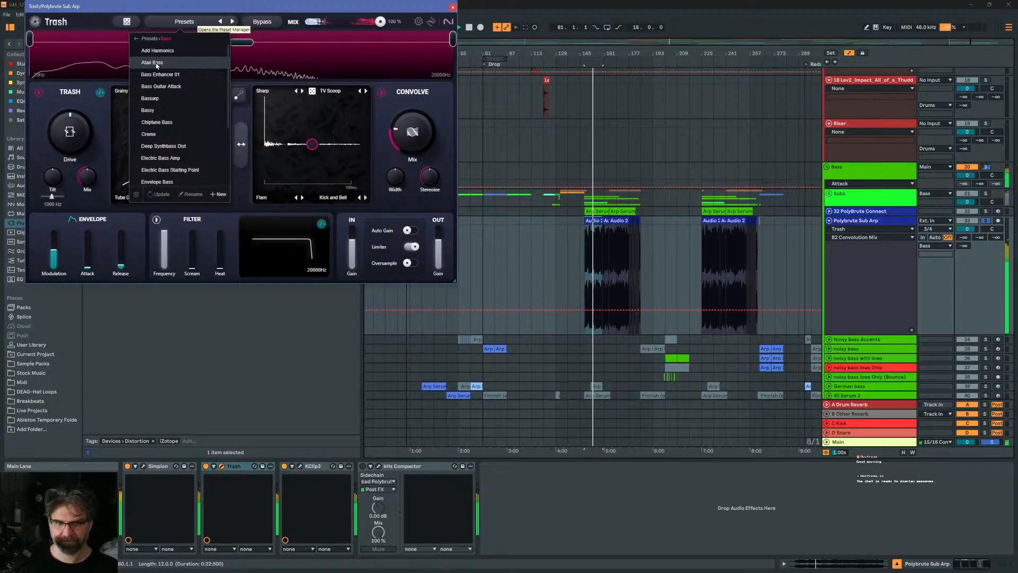
scroll(185, 133, "down", 3)
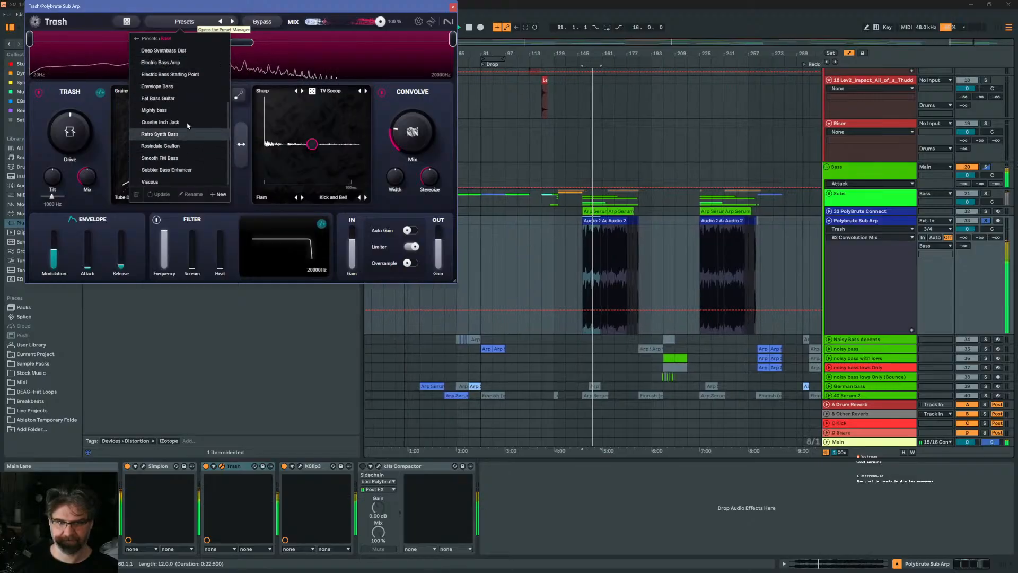
left_click(182, 169)
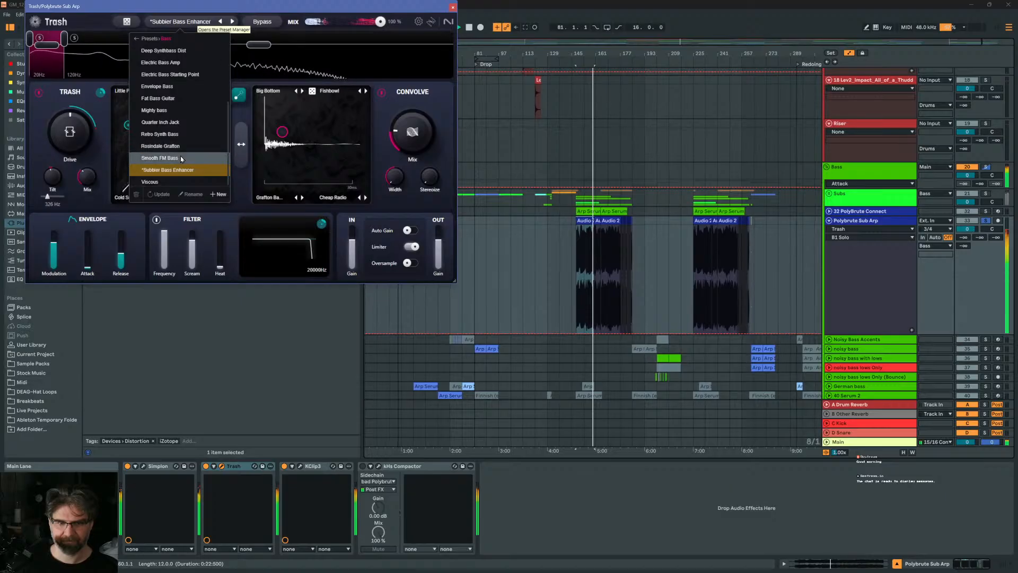
left_click(180, 159)
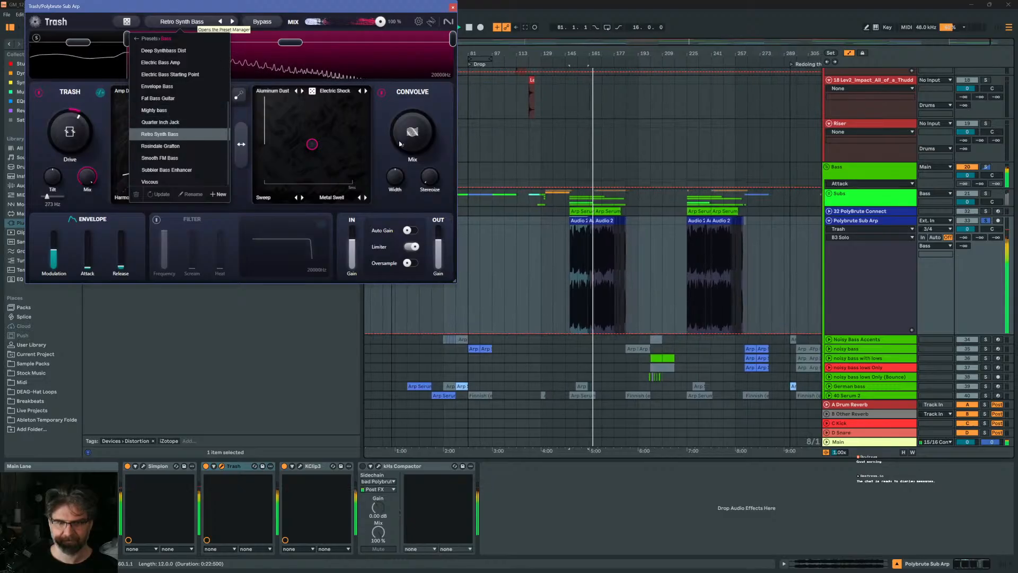
left_click_drag(408, 127, 409, 75)
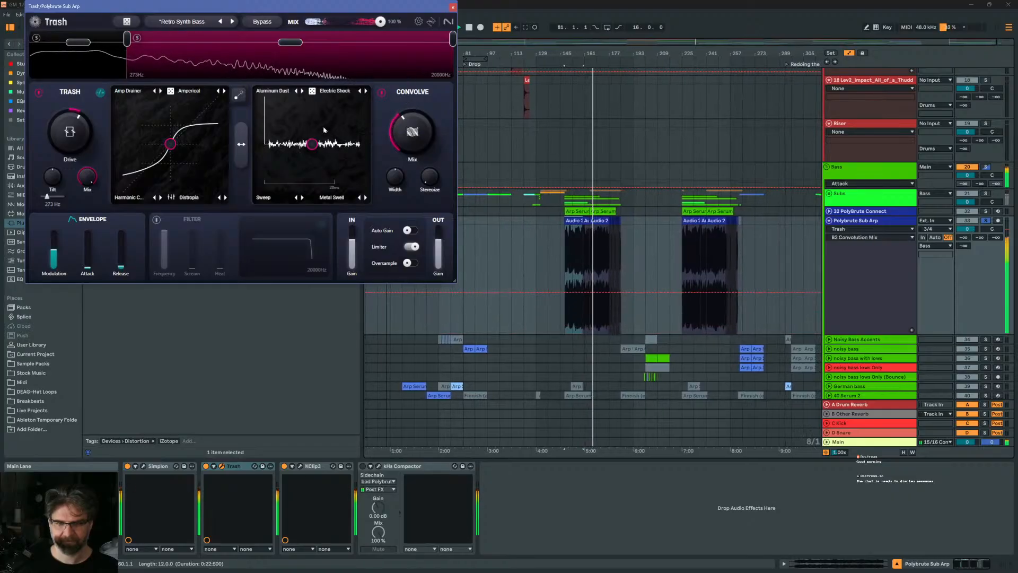
left_click_drag(315, 150, 400, 181)
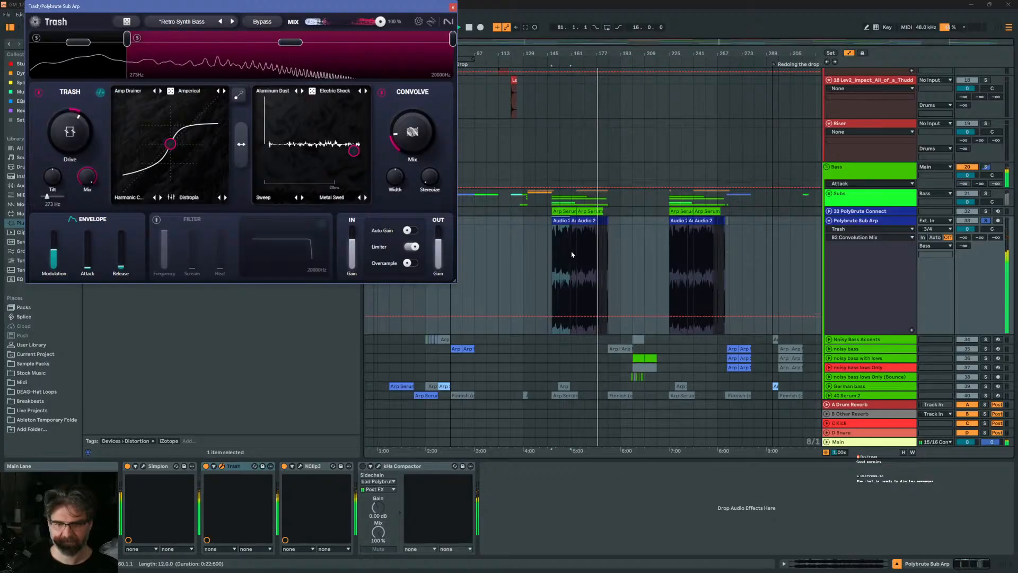
Unsolo Polybrute Sub Arp, compare the mix from bar 145 with Trash off and on, and close its window with Trash enabled
left_click(984, 223)
key("space")
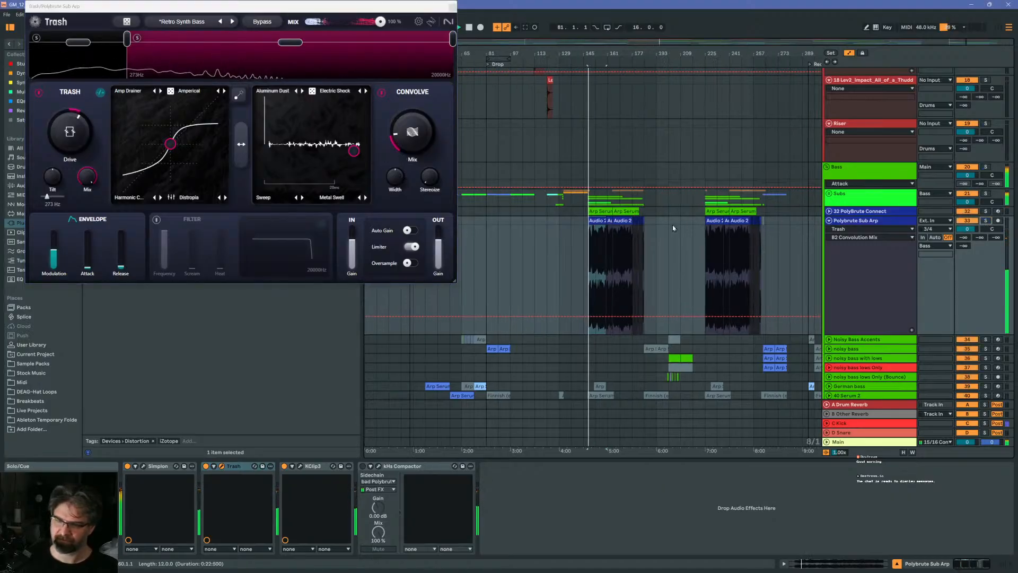
key("space")
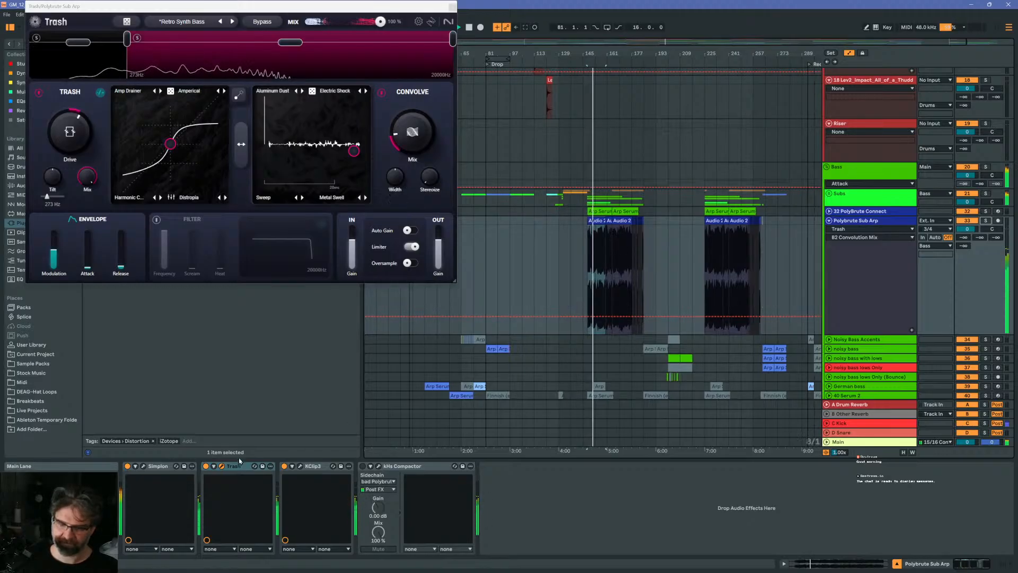
left_click(206, 466)
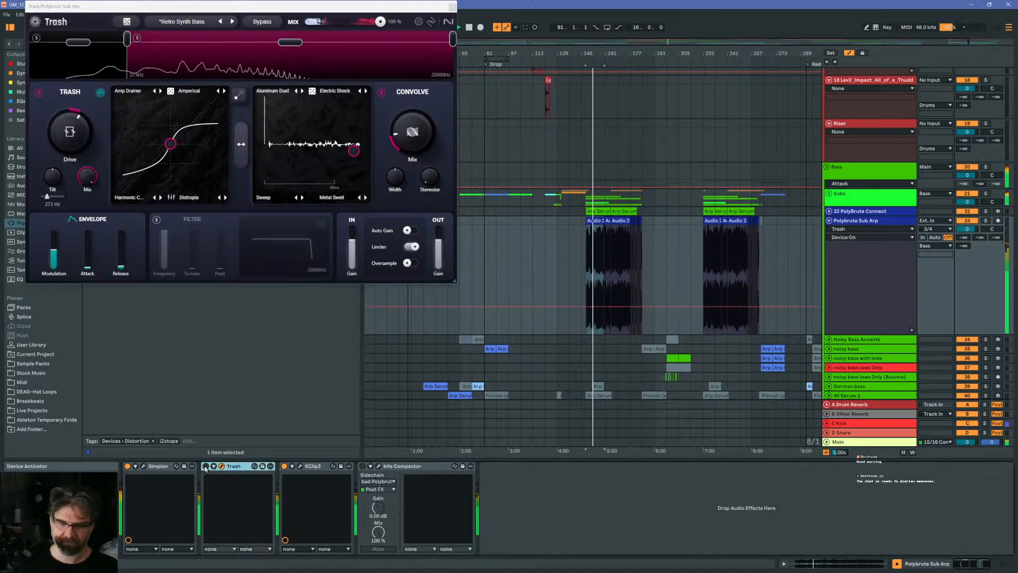
left_click(206, 466)
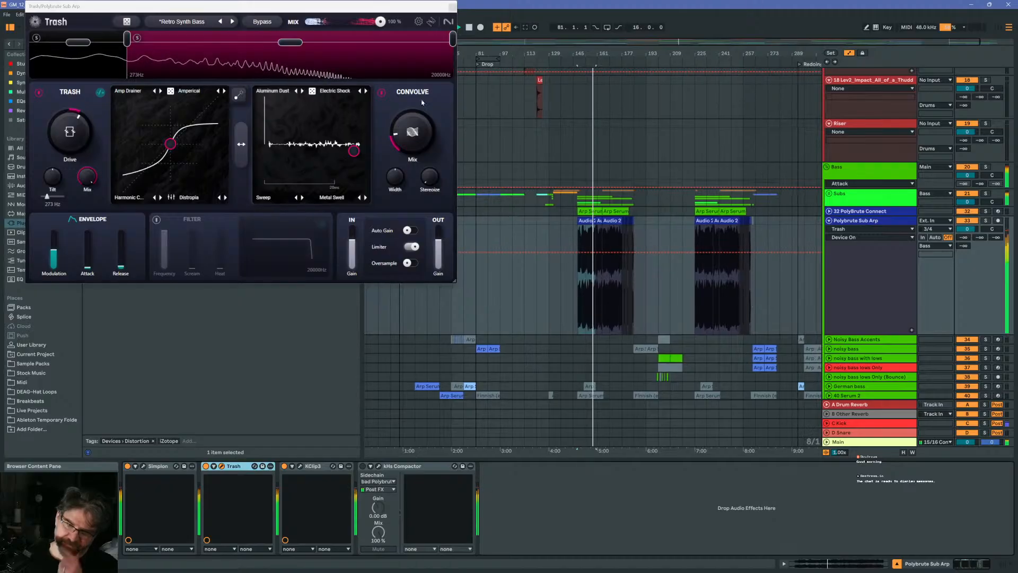
left_click(453, 7)
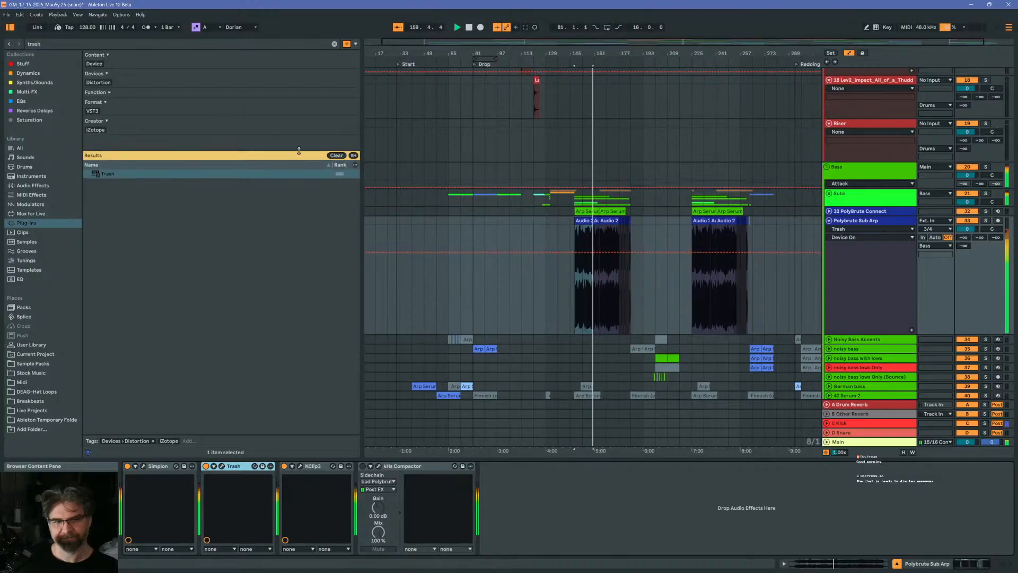
Search the plug-ins for mcon and insert MConvolutionEZ between Trash and KClip3 on Polybrute Sub Arp
left_click(336, 155)
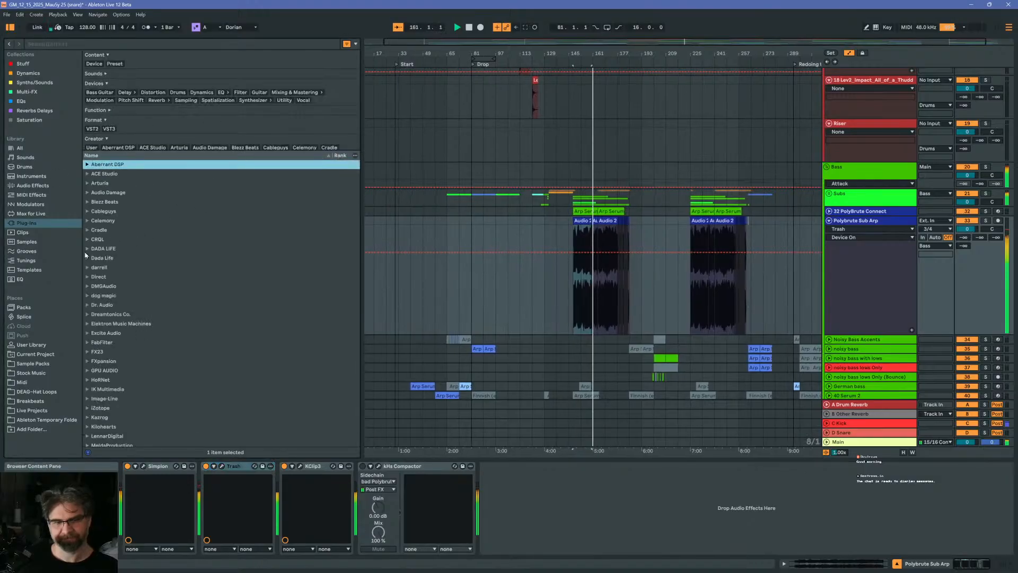
left_click(95, 47)
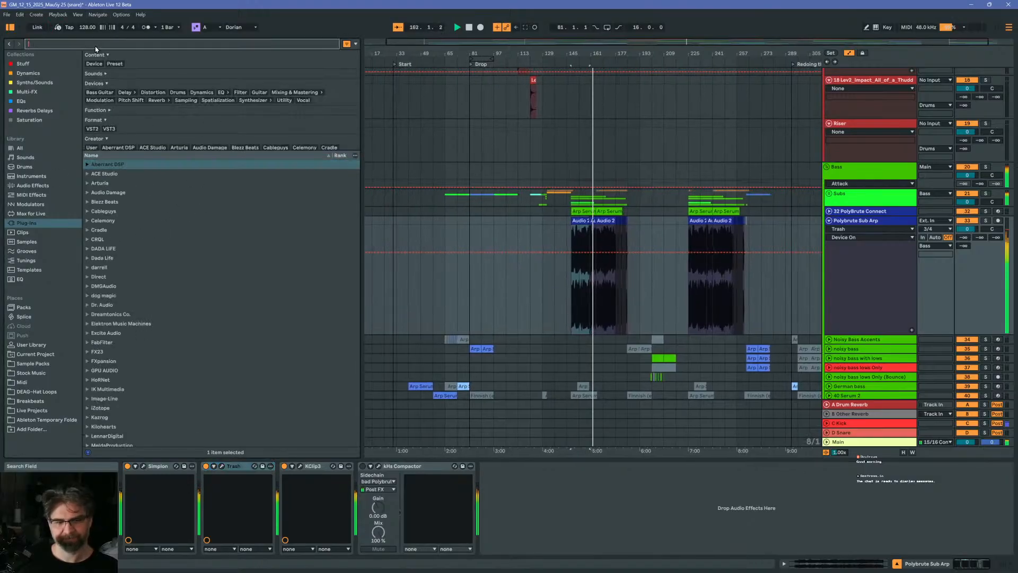
type("mcon")
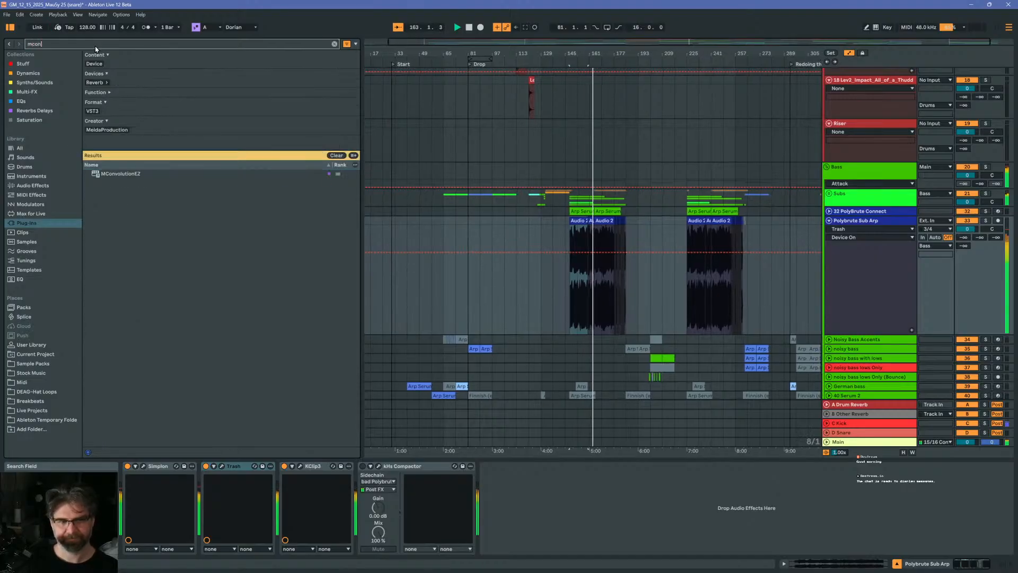
mouse_move(97, 177)
left_mouse_down()
mouse_move(223, 371)
mouse_move(387, 504)
mouse_move(279, 503)
left_mouse_up()
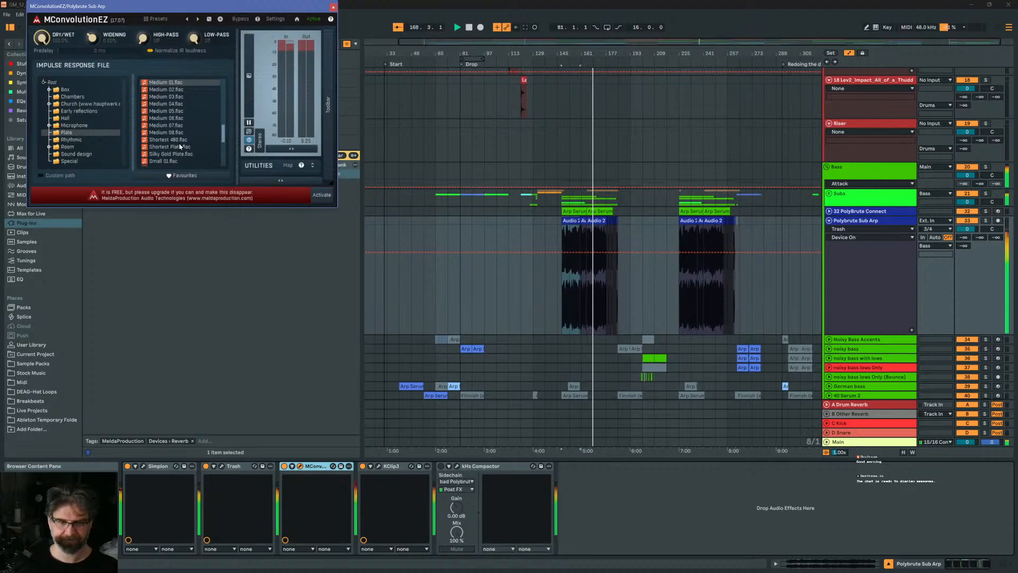
Load the Shortest Plate.flac impulse response in MConvolutionEZ, lower the dry/wet mix and add a short predelay
left_click(171, 147)
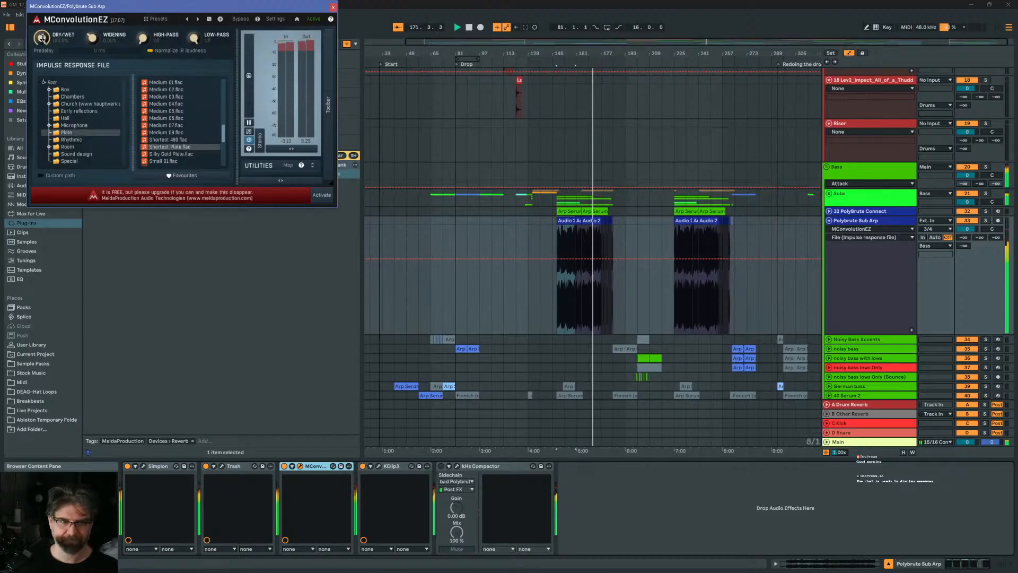
left_click_drag(43, 37, 43, 120)
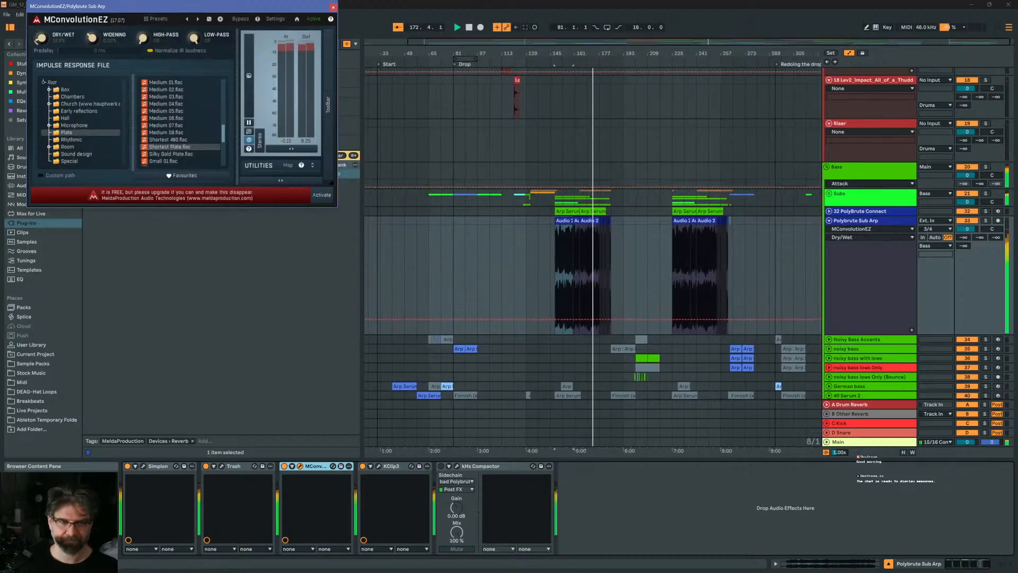
left_click_drag(65, 50, 73, 50)
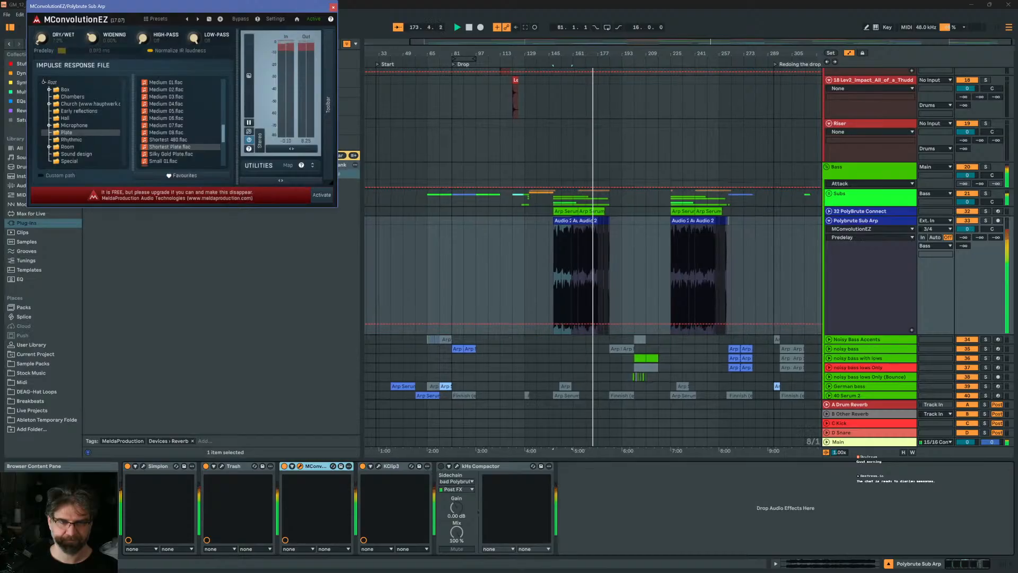
Solo Polybrute Sub Arp and raise MConvolutionEZ's dry/wet, predelay, widening and high-pass settings while listening from bar 145
left_click(985, 220)
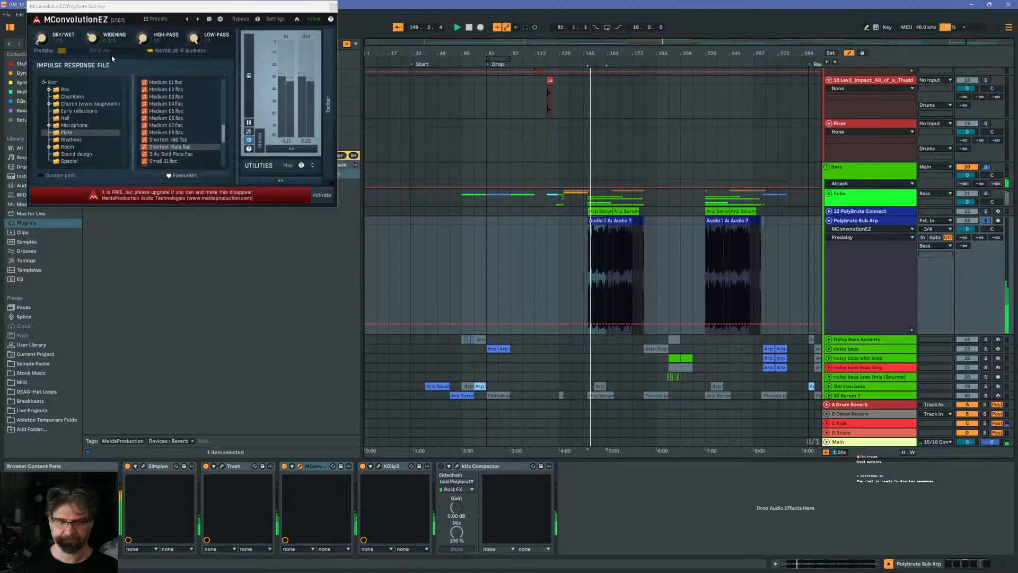
left_click_drag(43, 41, 43, 39)
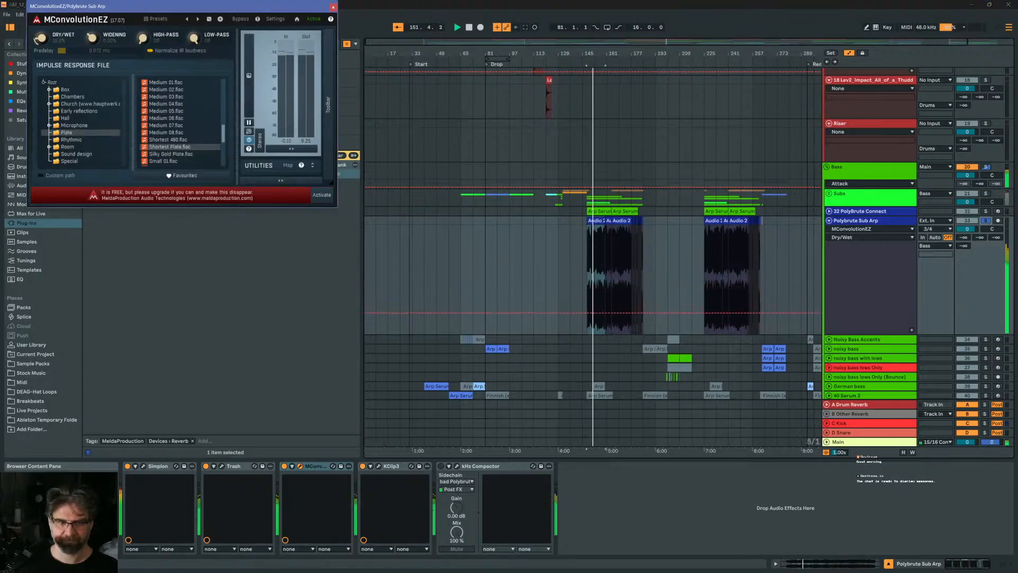
left_click_drag(97, 51, 97, 55)
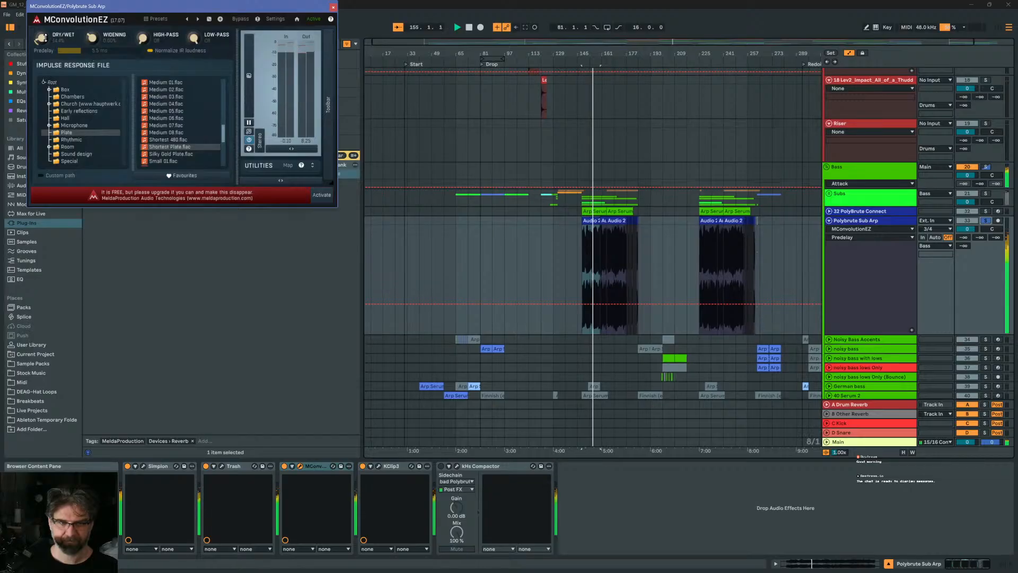
left_click_drag(40, 41, 90, 60)
left_click_drag(145, 40, 142, 33)
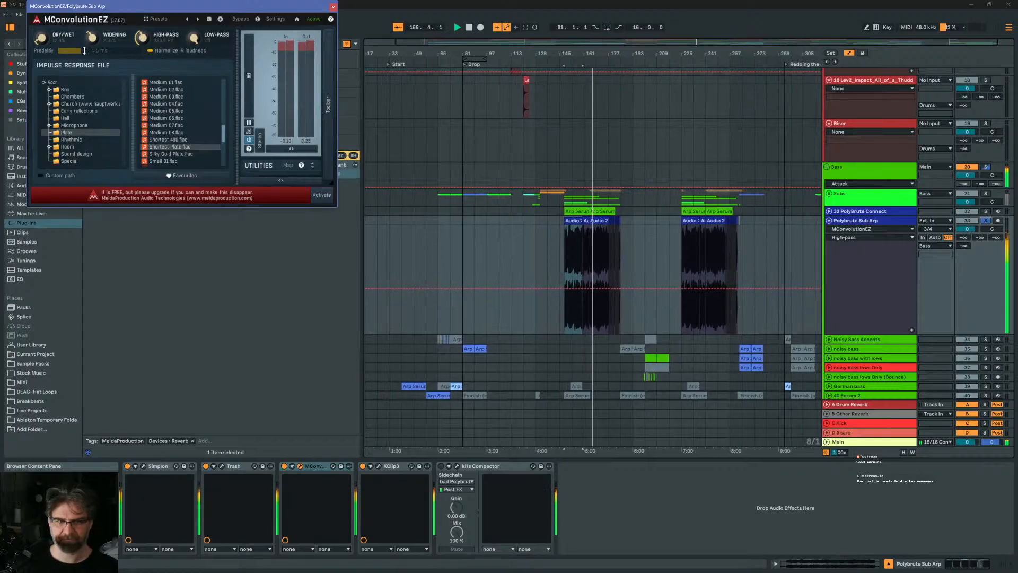
Fine-tune the MConvolutionEZ predelay to a moderate length while replaying the soloed bass from bar 145
mouse_move(81, 51)
left_mouse_down()
mouse_move(58, 51)
mouse_move(91, 50)
left_mouse_up()
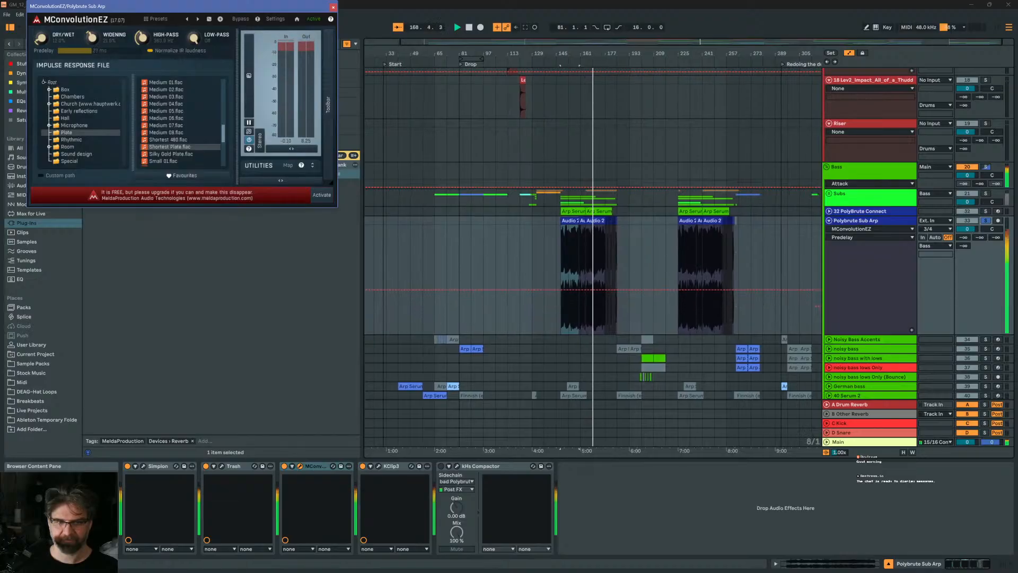
left_click_drag(91, 50, 90, 50)
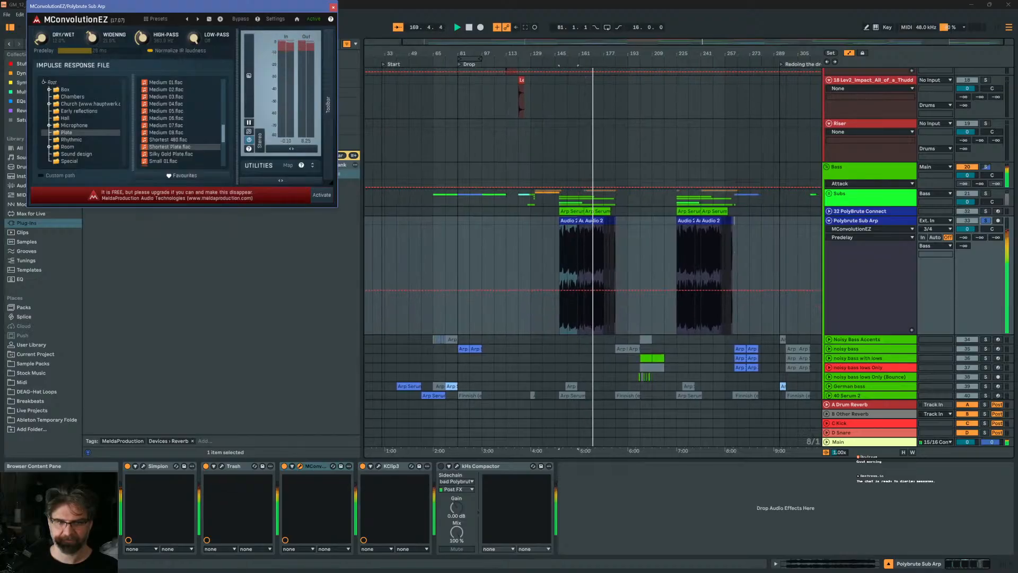
key("space")
key("space")
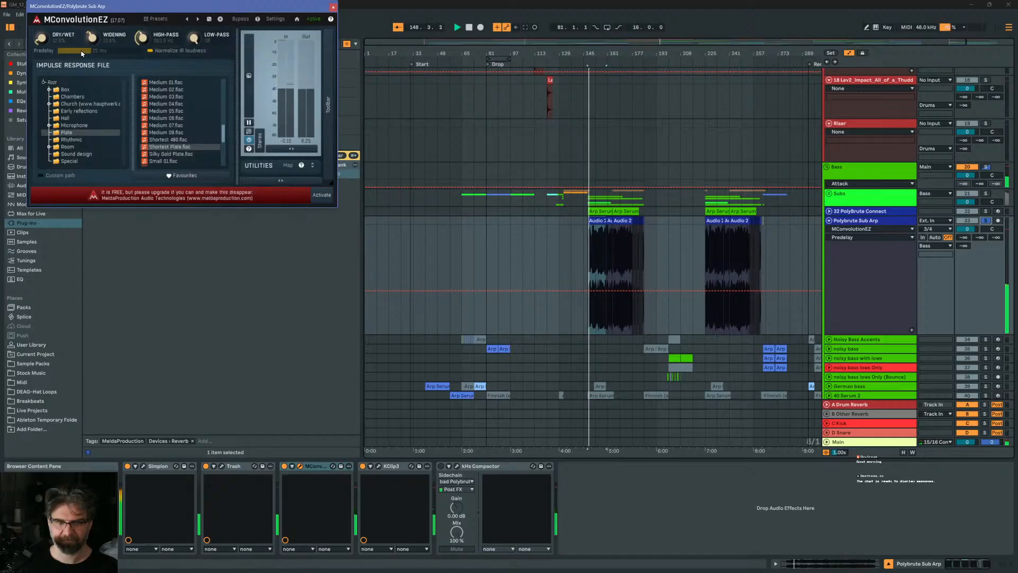
left_click_drag(81, 52, 77, 52)
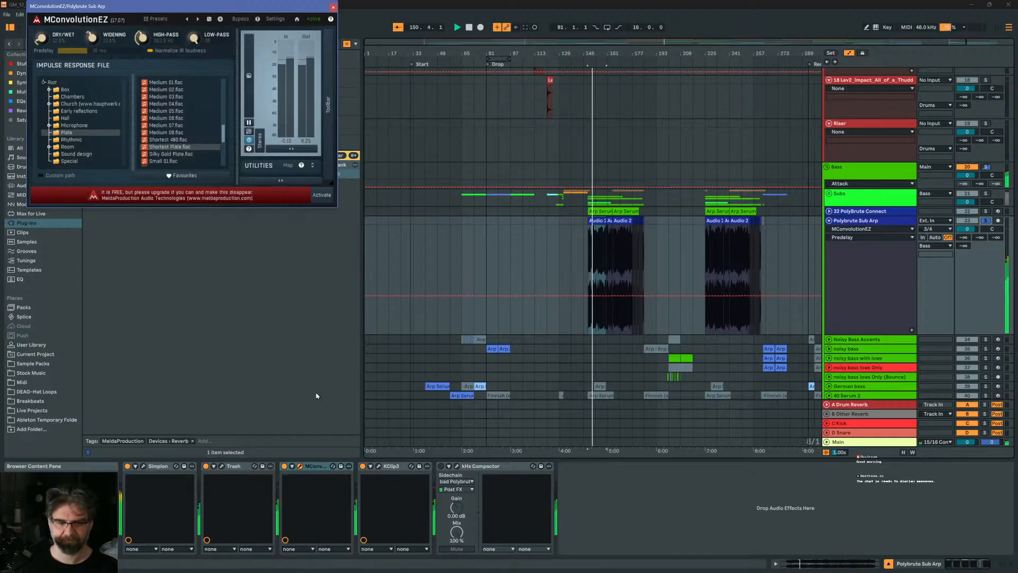
Move MConvolutionEZ ahead of Trash, group it into an Audio Effect Rack, and place Trash in a second parallel chain
left_click(210, 479)
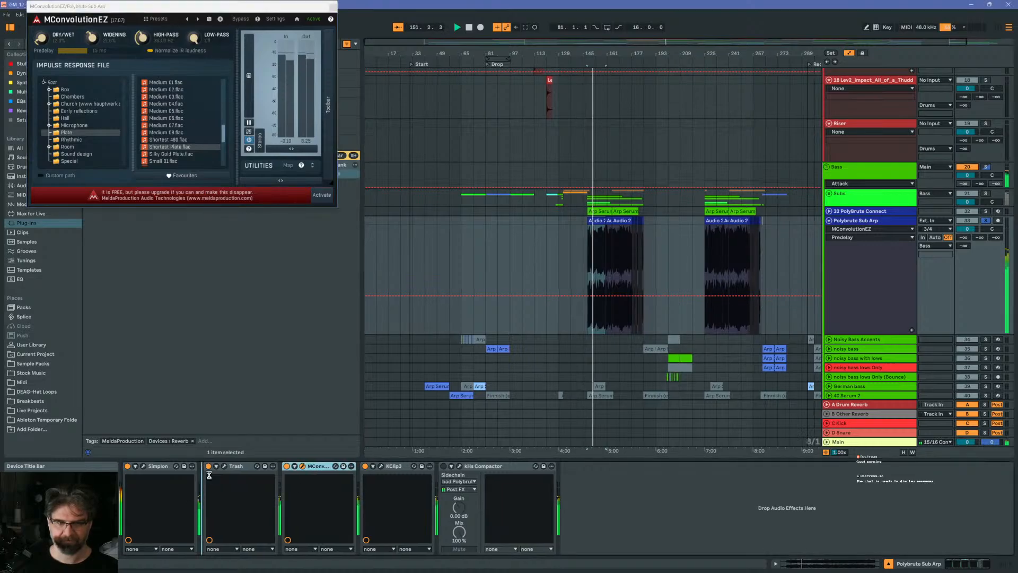
left_click_drag(210, 475, 211, 474)
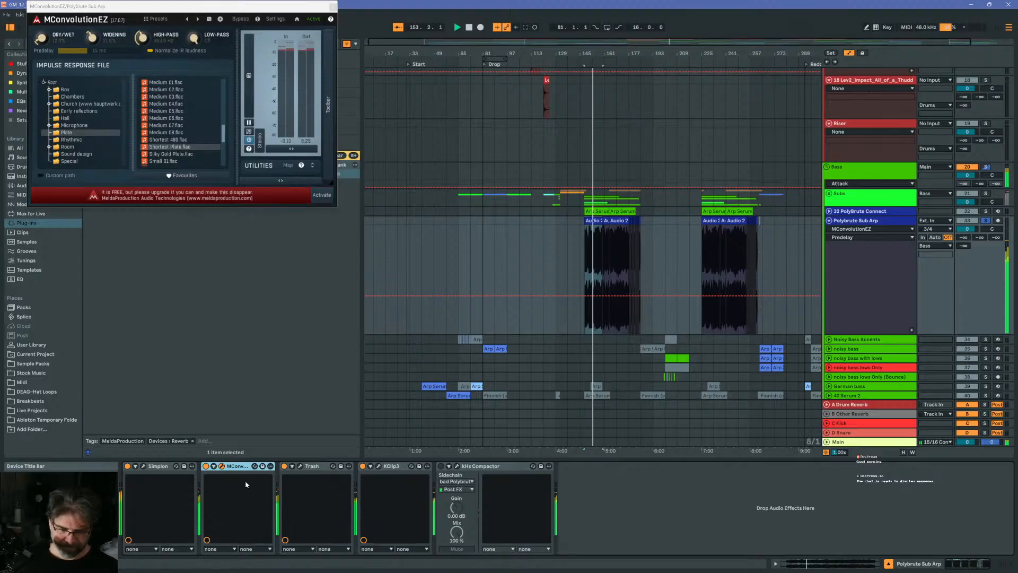
key("ctrl+g")
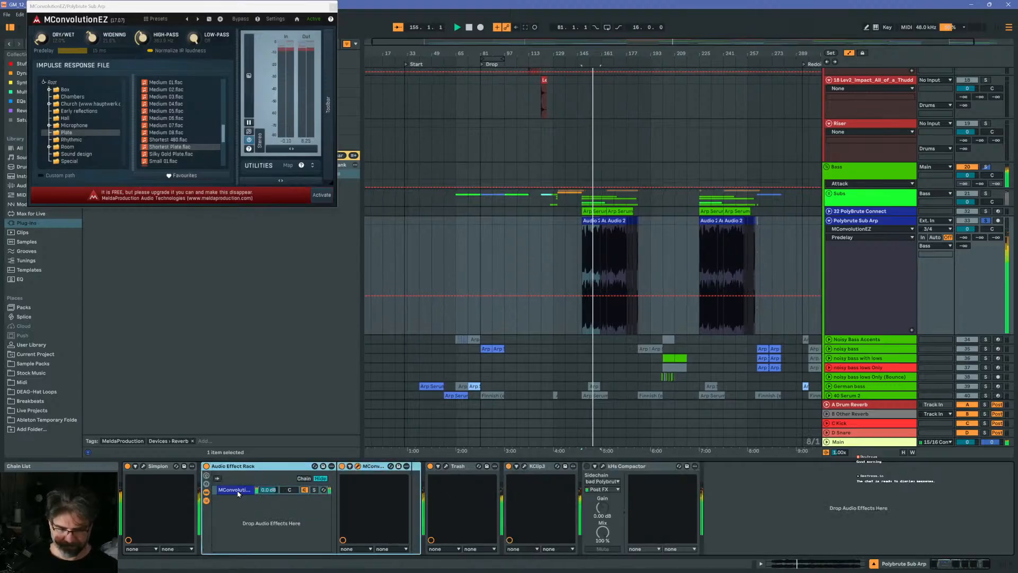
right_click(233, 505)
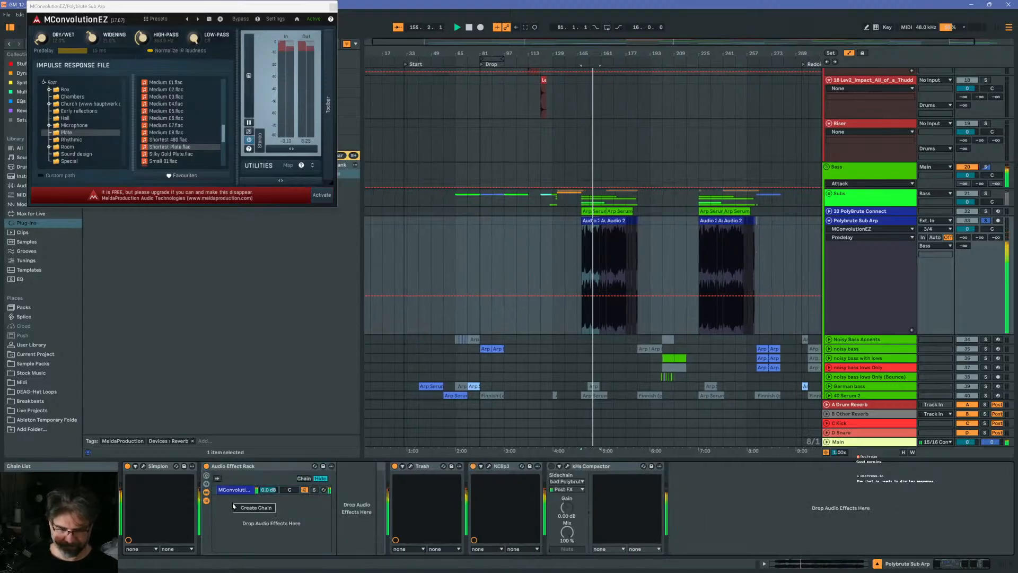
left_click(421, 468)
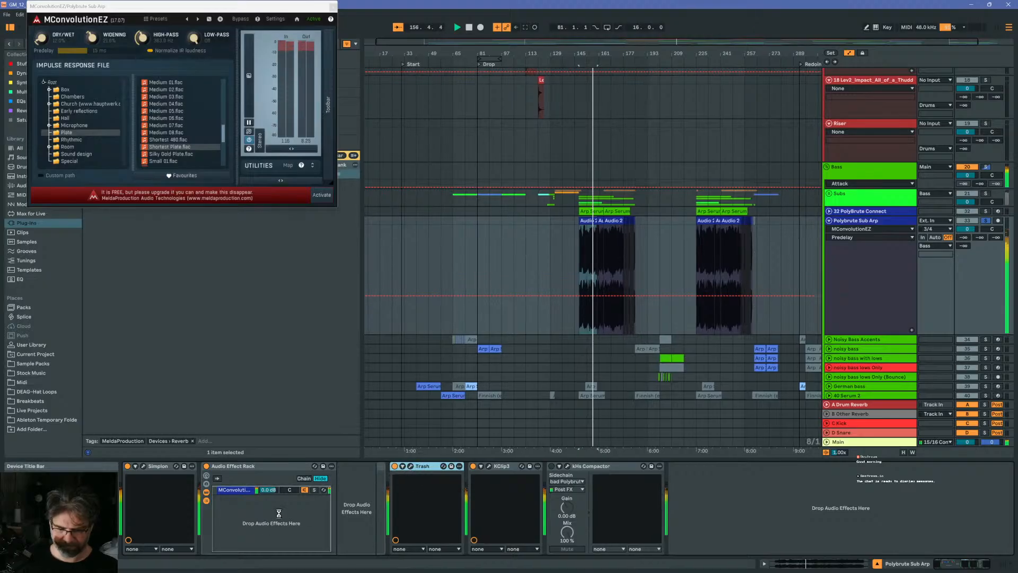
left_click_drag(282, 510, 284, 513)
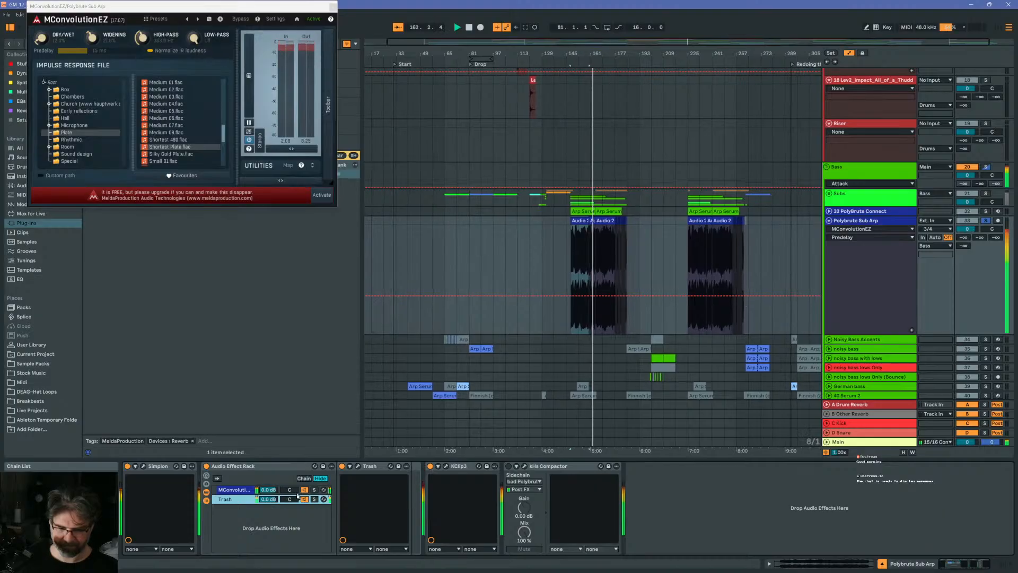
Compare the rack's MConvolutionEZ and Trash chains and the reverb on and off, leaving only the MConvolutionEZ chain active
left_click(304, 490)
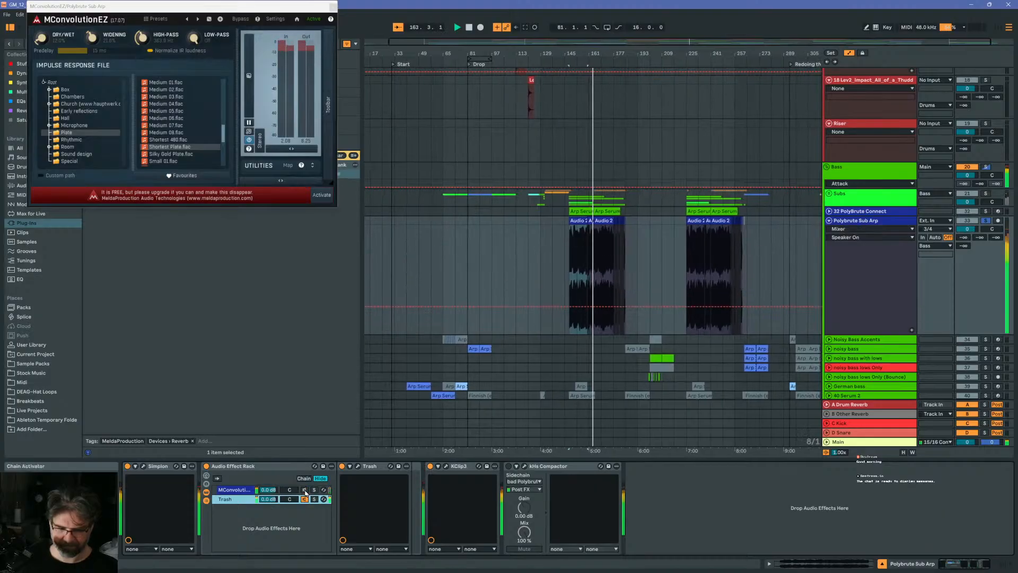
left_click(305, 490)
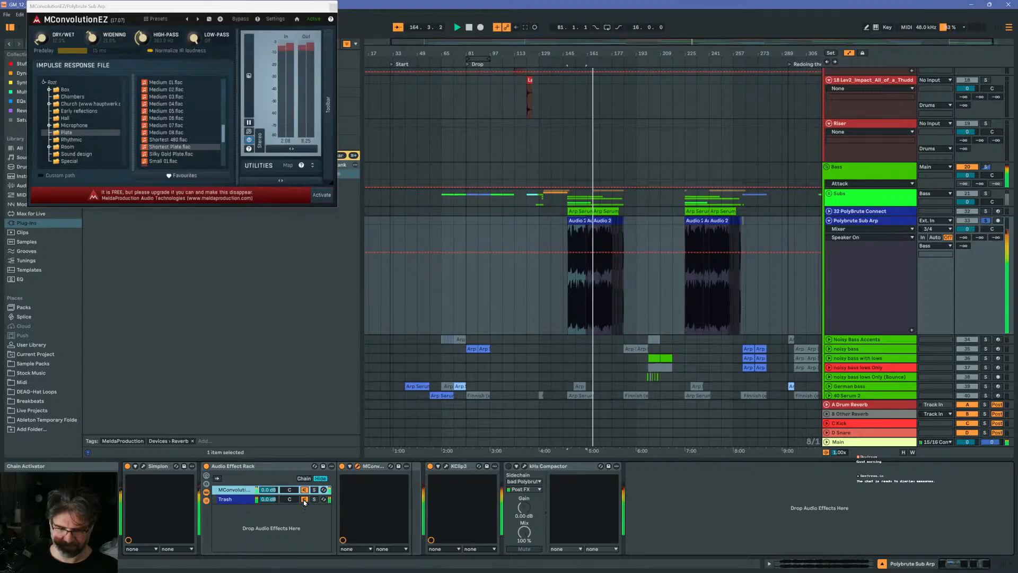
left_click(304, 499)
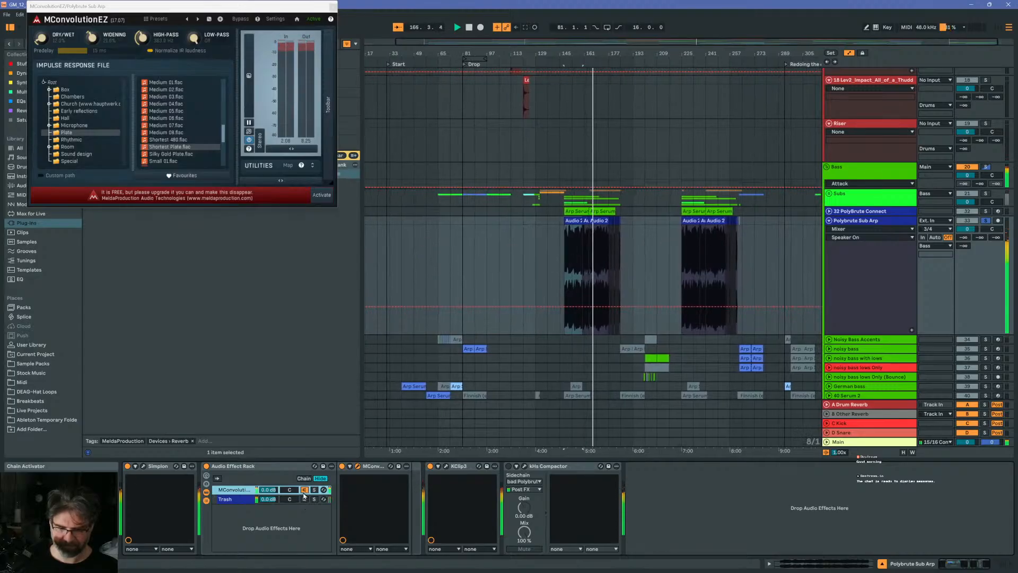
left_click(303, 491)
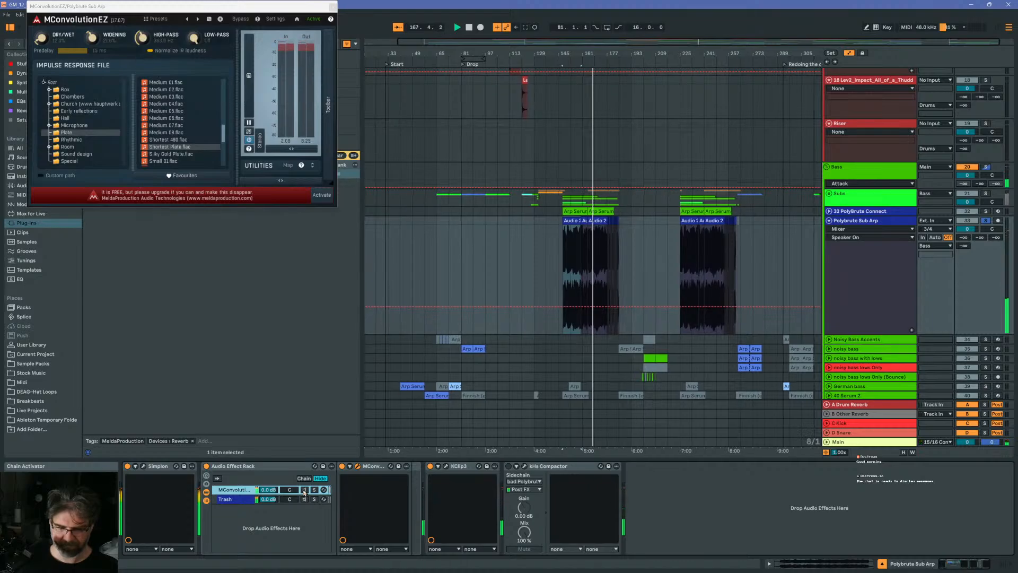
left_click(304, 491)
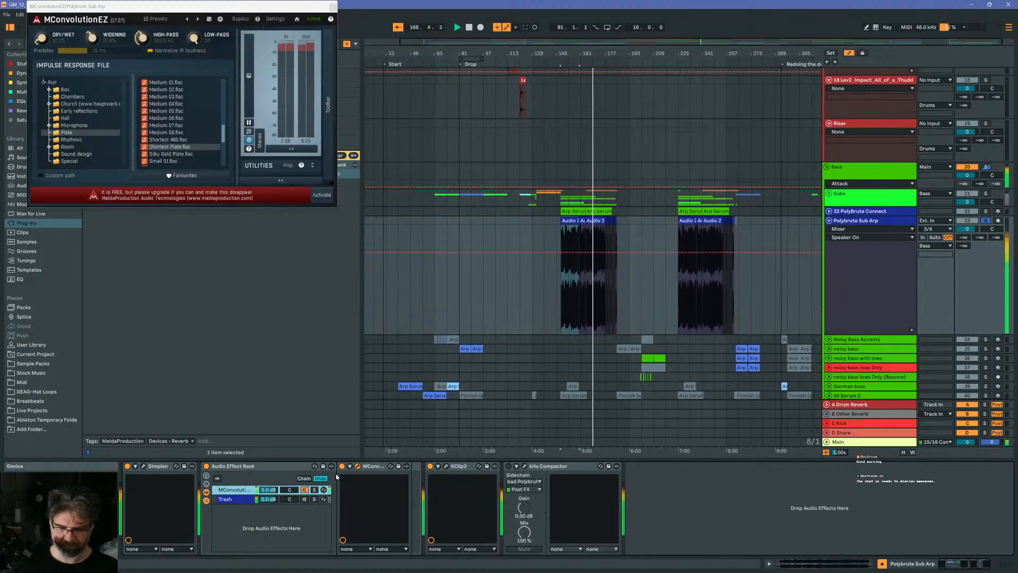
left_click(342, 467)
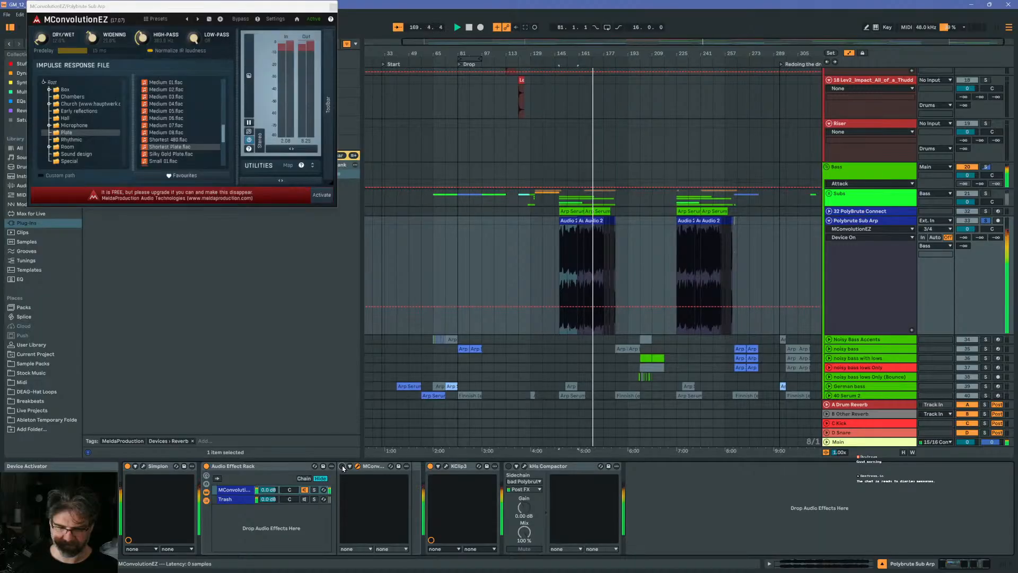
left_click(342, 466)
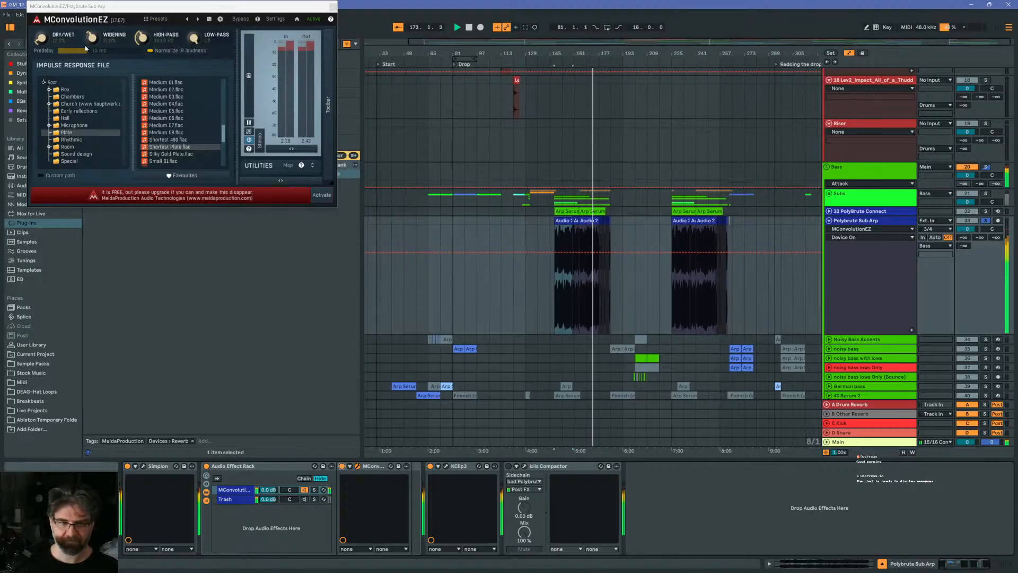
Shorten MConvolutionEZ's predelay, reduce its widening below zero, and audition the Silky Gold Plate.flac impulse response from bar 145
left_click_drag(84, 48, 86, 51)
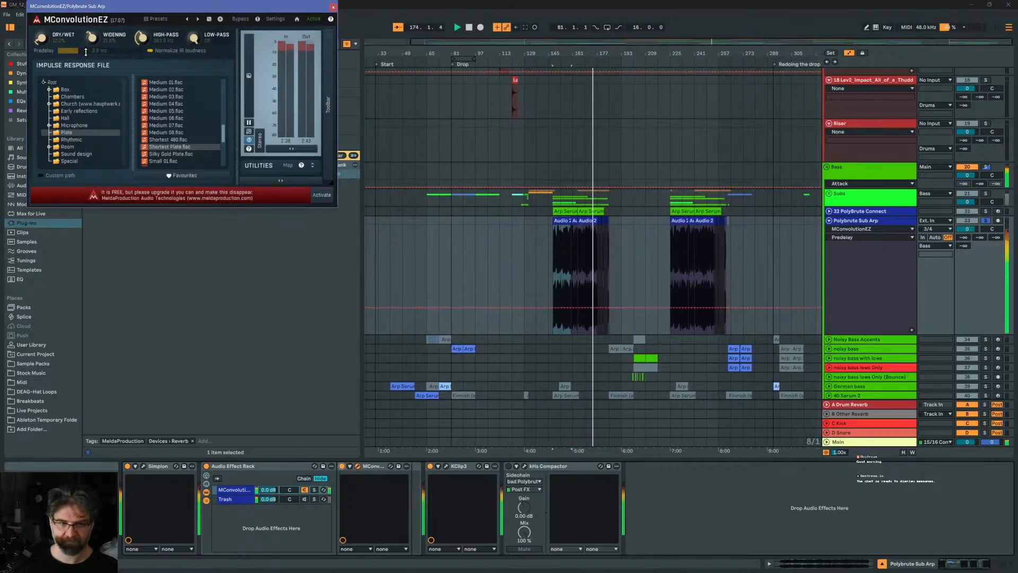
left_click(93, 38)
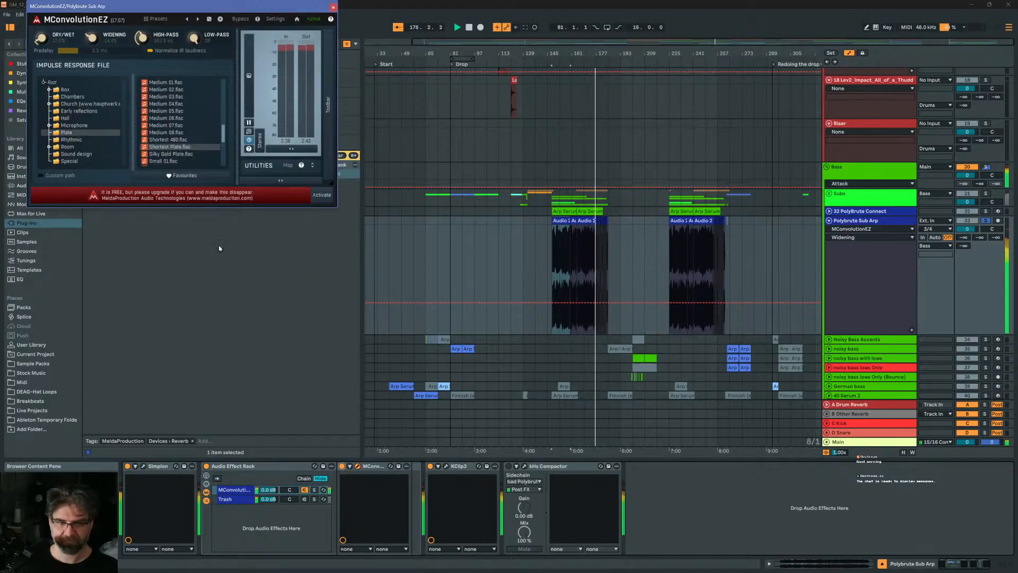
left_click(178, 155)
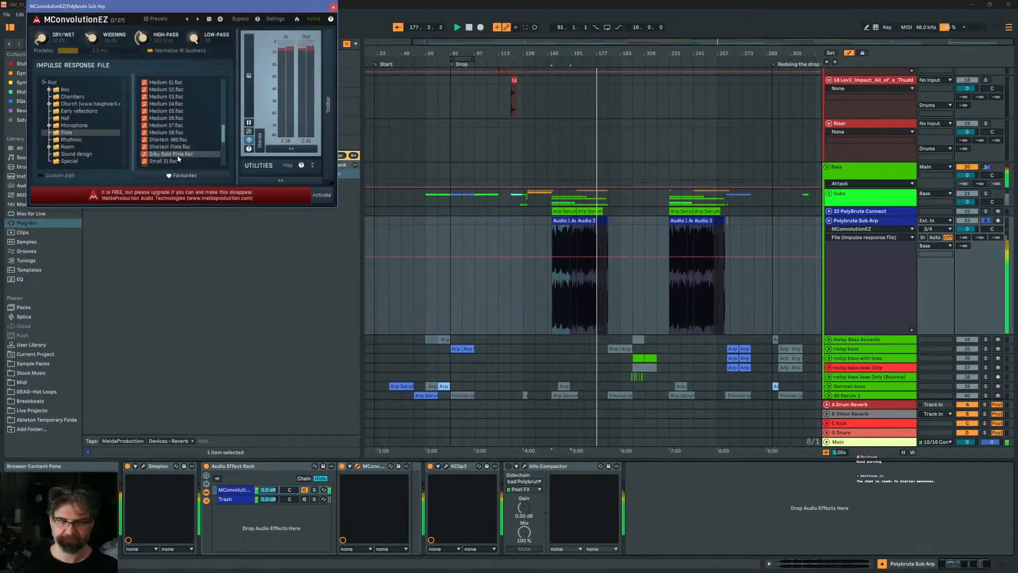
key("space")
key("space")
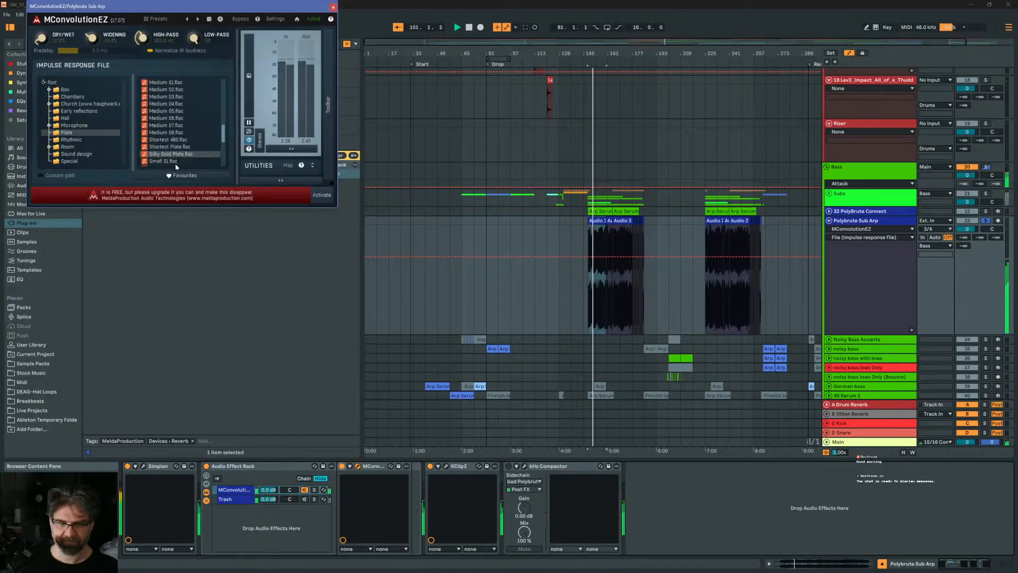
Audition the Spencers Plate.flac impulse response against Silky Gold Plate.flac on the soloed bass
scroll(177, 164, "down", 3)
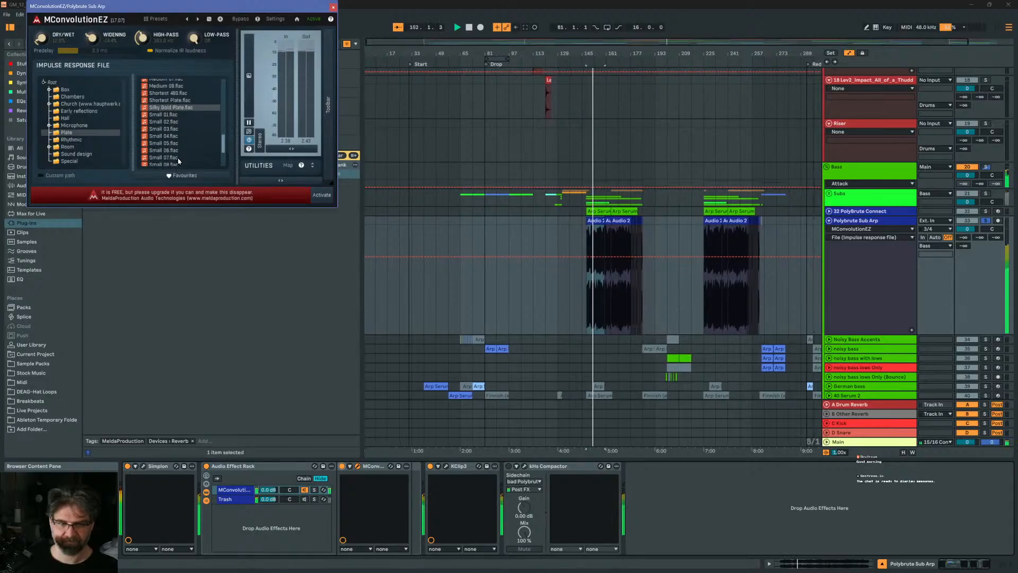
scroll(178, 161, "down", 2)
left_click(182, 160)
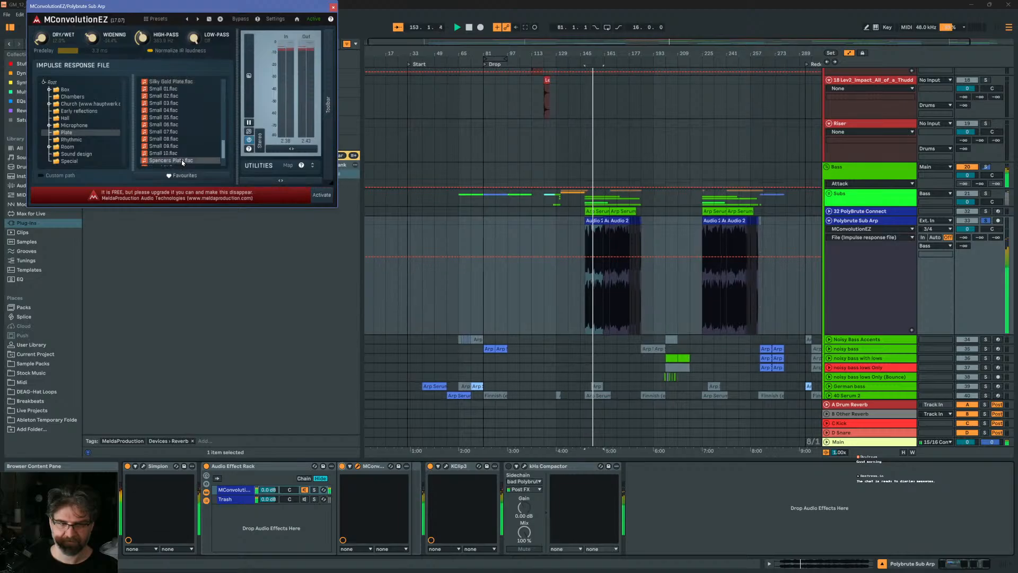
scroll(175, 146, "down", 2)
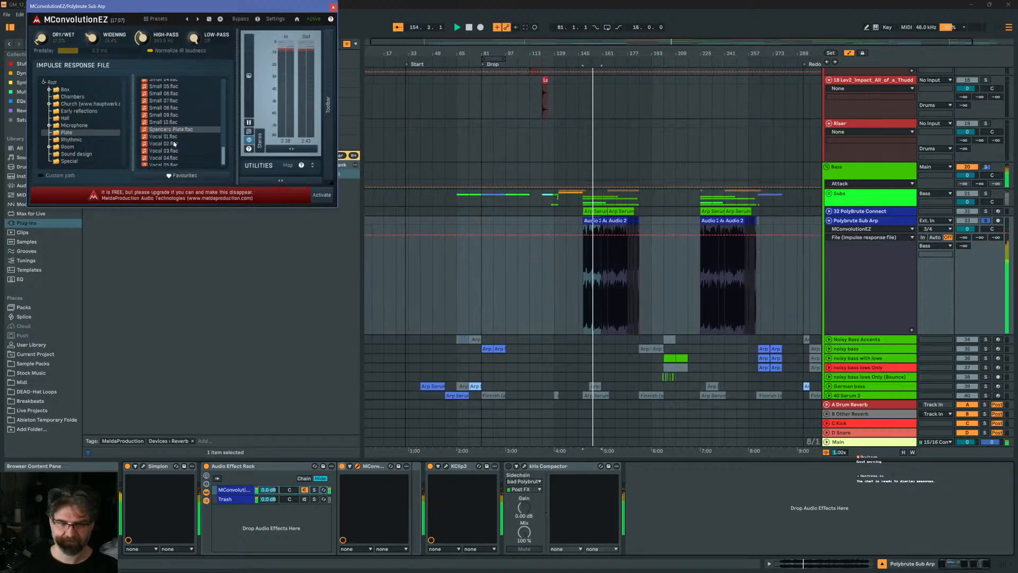
scroll(172, 140, "up", 3)
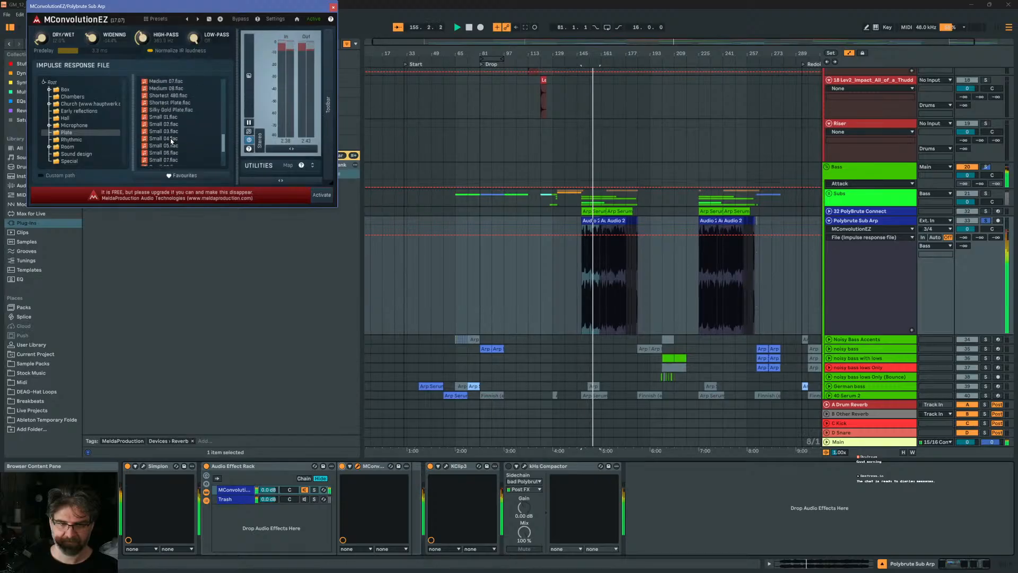
left_click(174, 110)
scroll(171, 125, "up", 1)
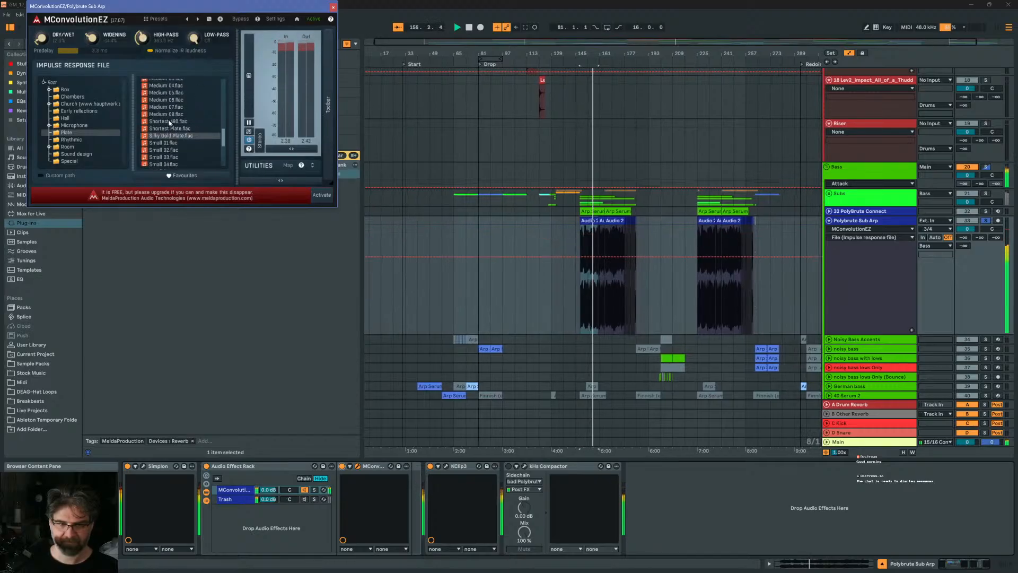
Audition the Medium 08.flac, Medium 04.flac, Medium 01.flac and Large 05.flac plate impulse responses on the soloed bass
left_click(170, 115)
scroll(175, 136, "up", 1)
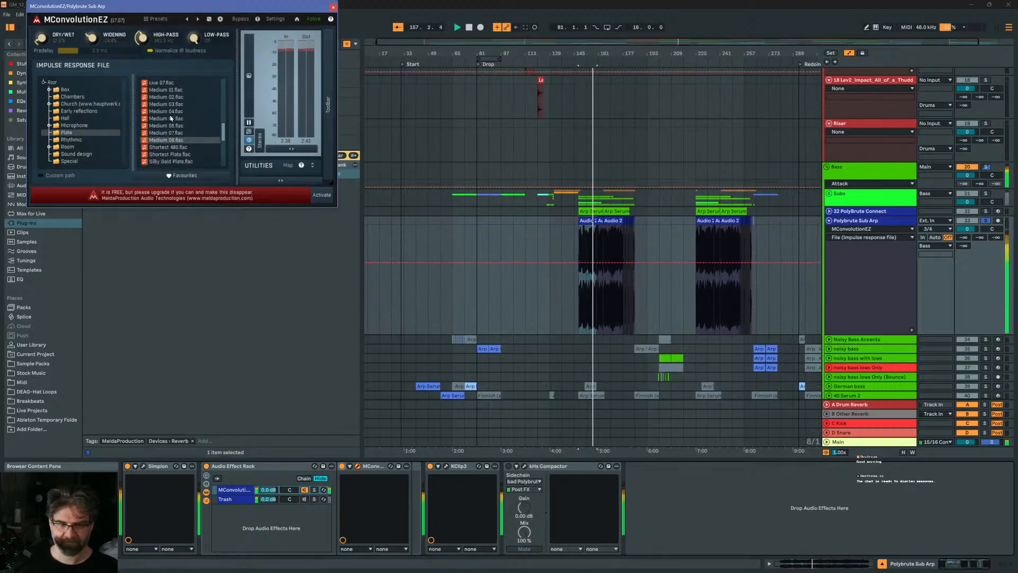
left_click(168, 112)
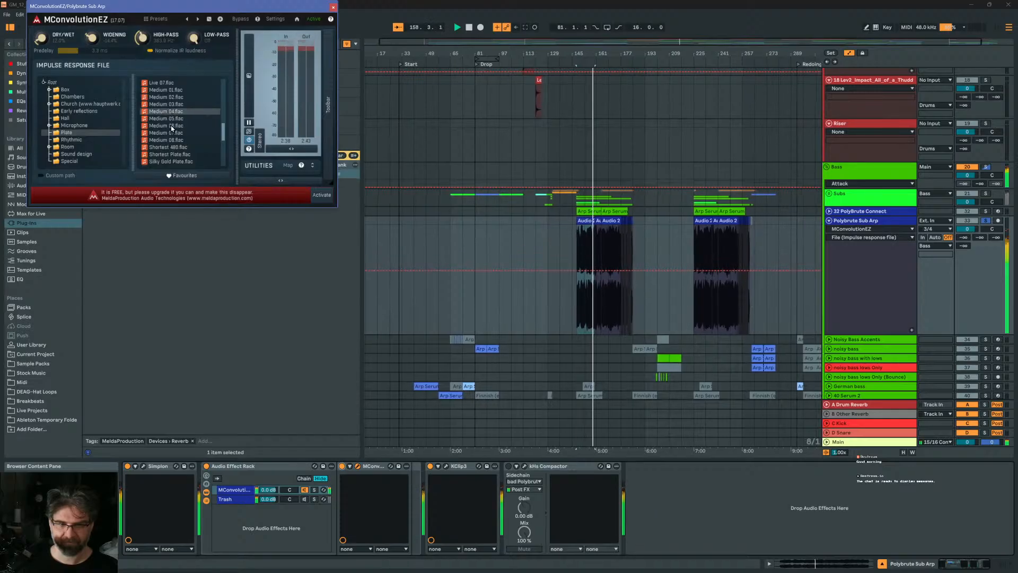
scroll(171, 126, "up", 2)
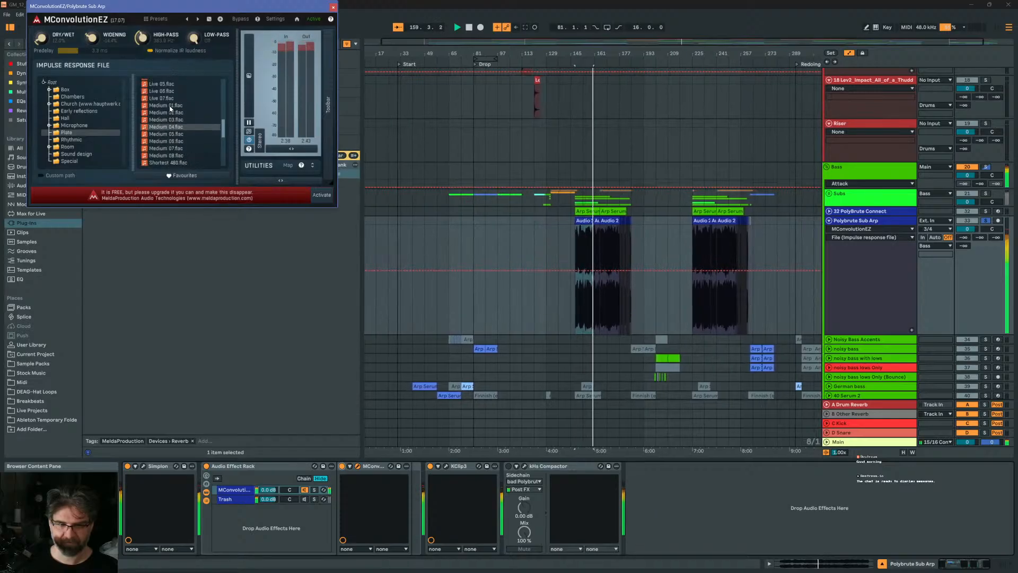
left_click(170, 106)
scroll(170, 127, "up", 4)
scroll(170, 126, "up", 3)
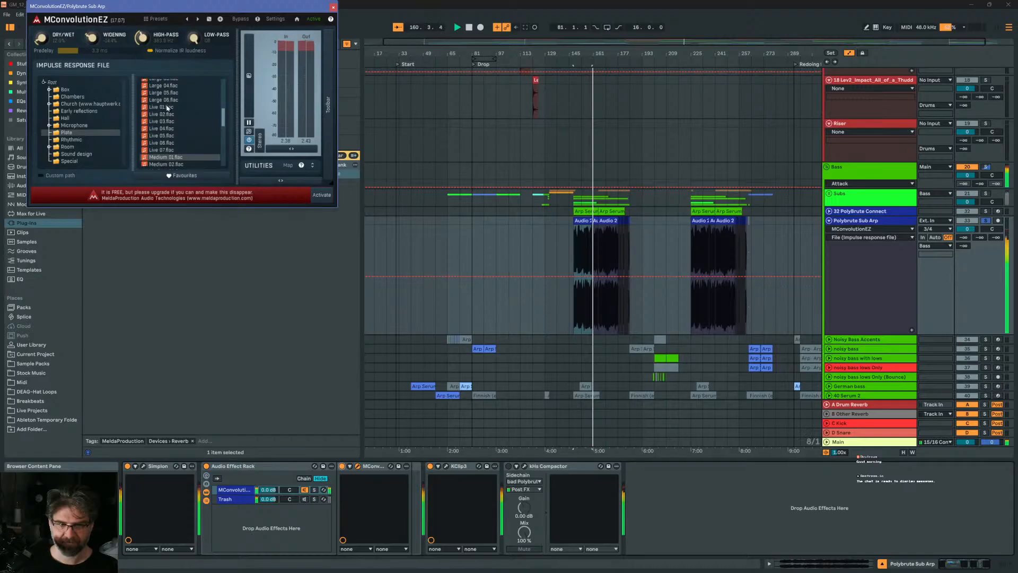
left_click(170, 93)
scroll(171, 114, "up", 3)
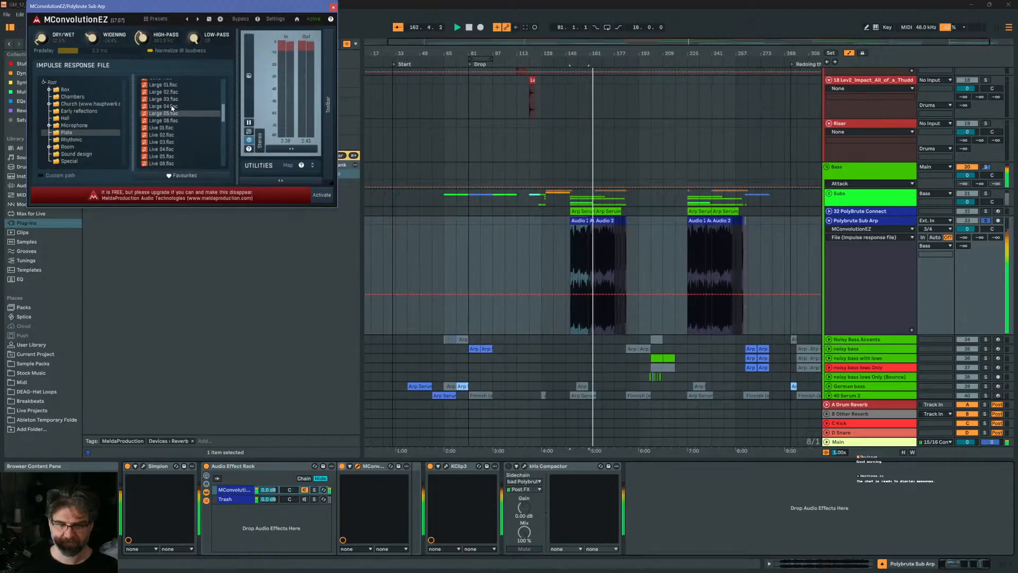
Load the Gold Plated.flac impulse response in MConvolutionEZ, adjust its dry/wet mix, and raise the widening to about 57%
scroll(169, 106, "up", 1)
scroll(169, 107, "up", 1)
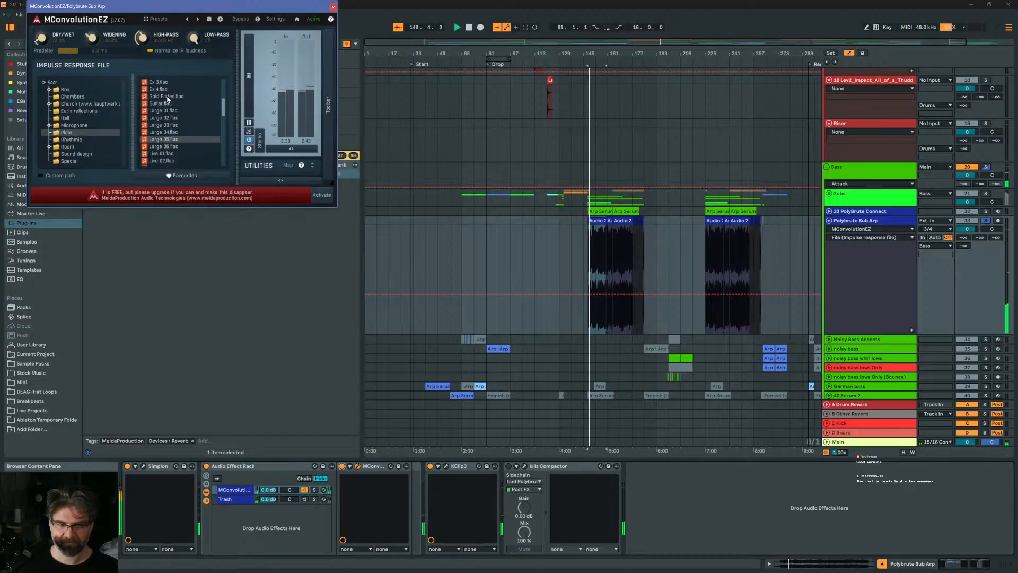
left_click(167, 96)
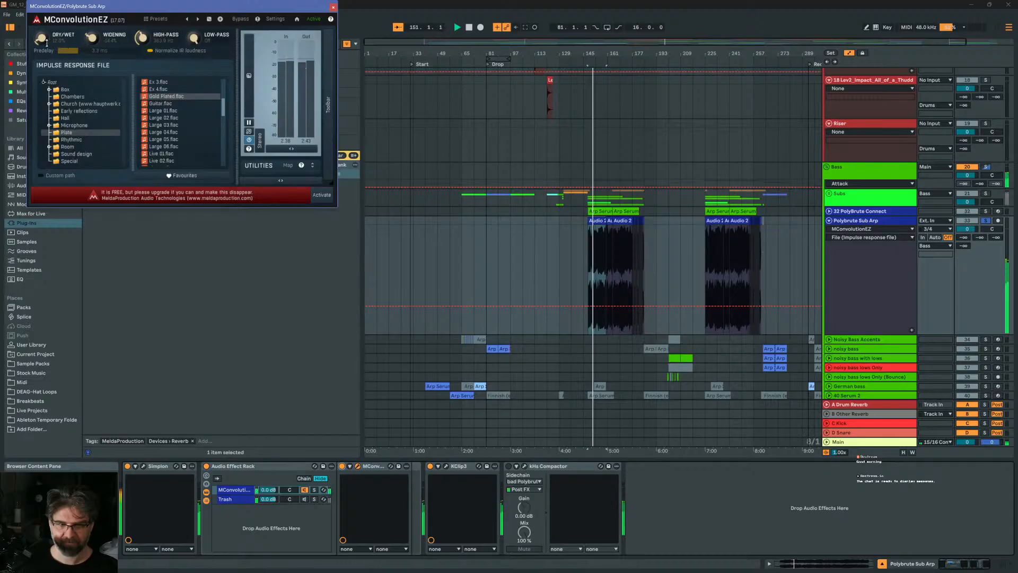
left_click_drag(46, 44, 41, 47)
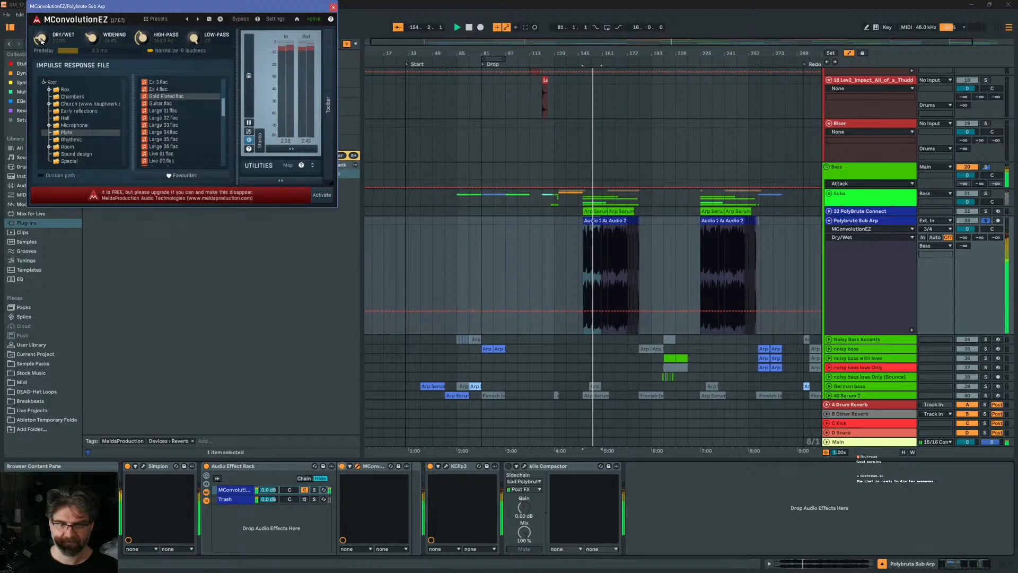
left_click_drag(95, 45, 95, 15)
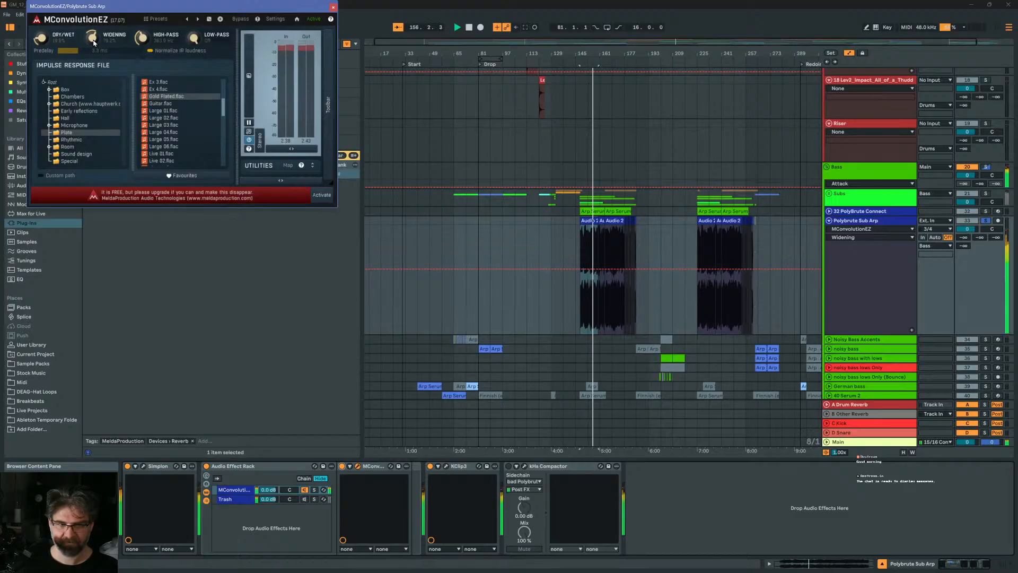
left_click_drag(93, 41, 93, 47)
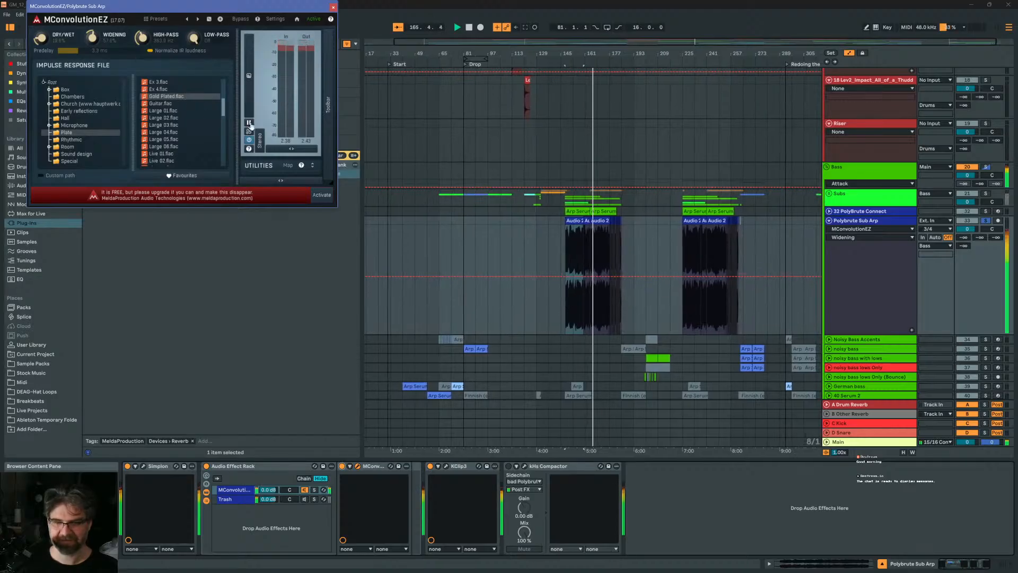
Unsolo the Polybrute Sub Arp track, replay its first clip in the full mix, and lower MConvolutionEZ's dry/wet
left_click(985, 220)
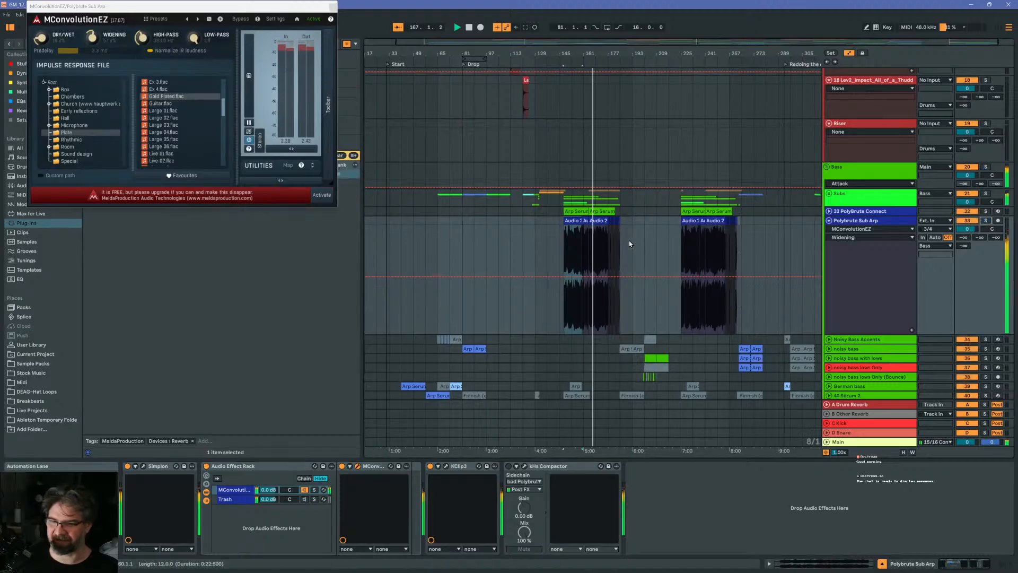
left_click(563, 235)
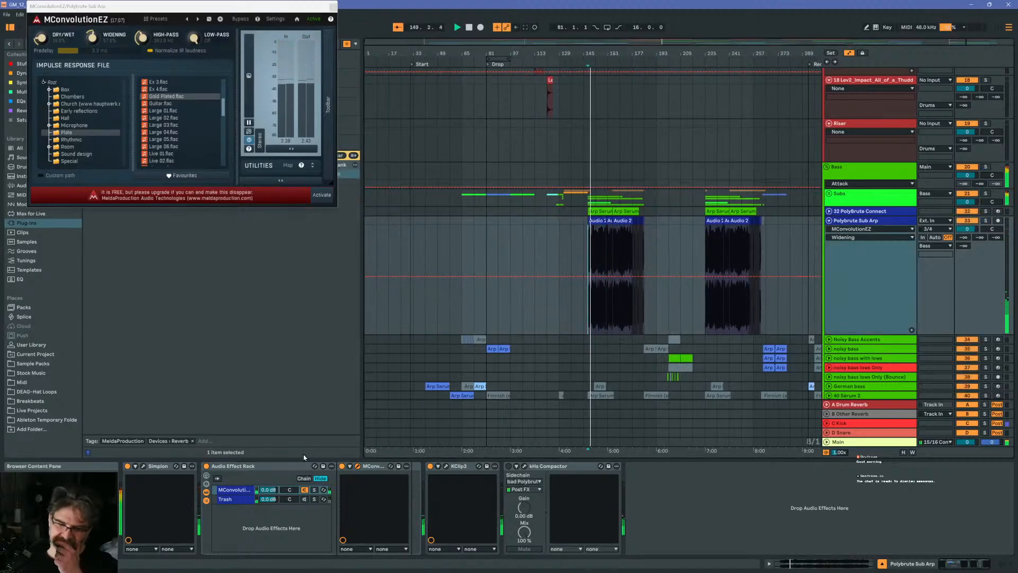
left_click(239, 500)
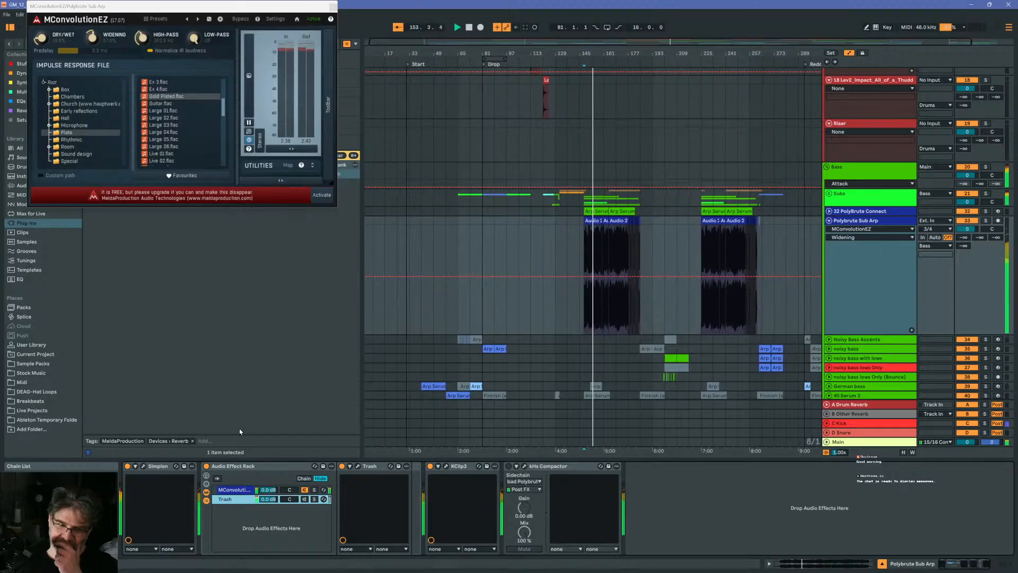
left_click(40, 42)
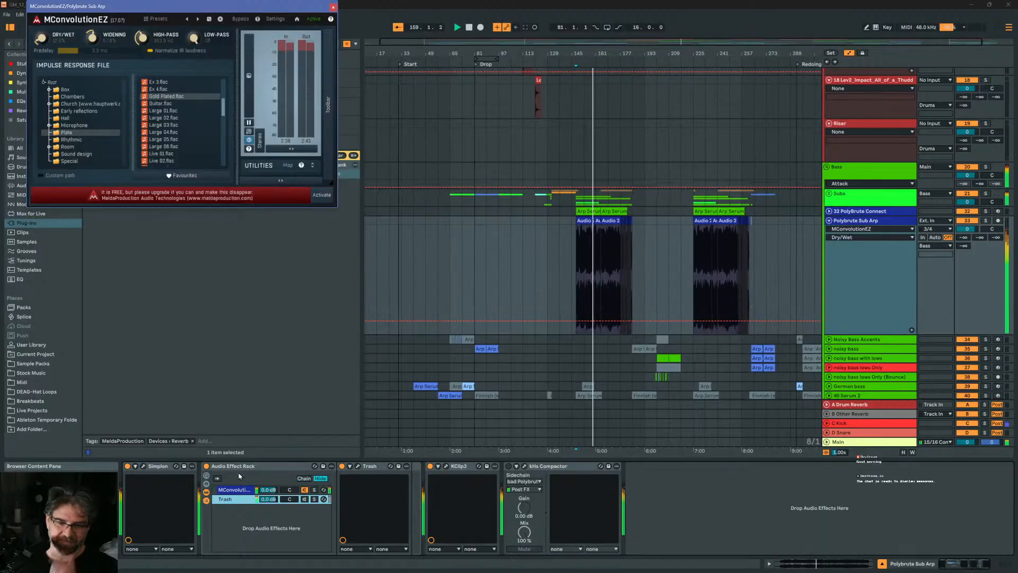
Compare the mix with the rack's Trash chain on and off, and delete the Trash chain
left_click(247, 508)
left_click(304, 498)
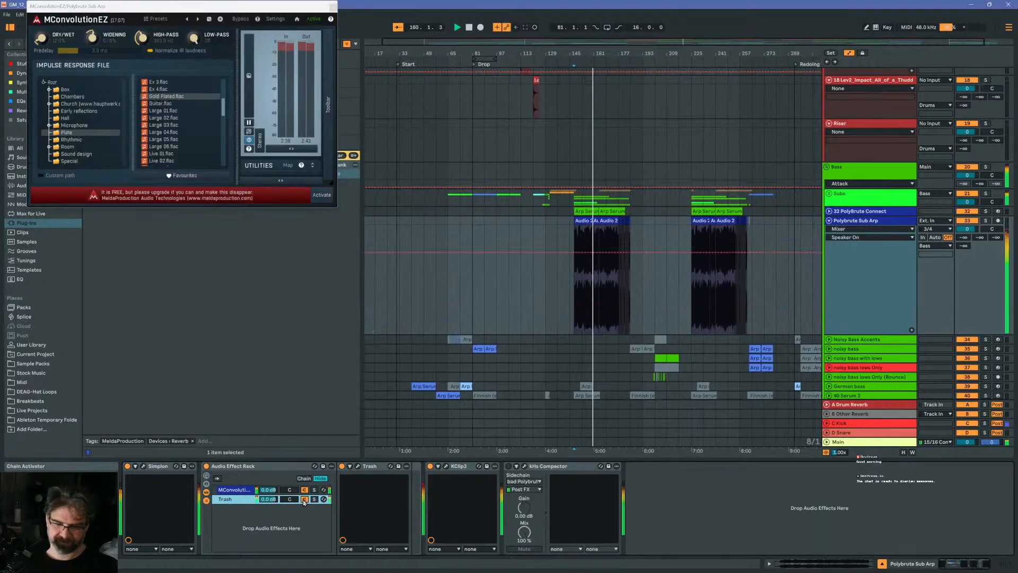
left_click(304, 501)
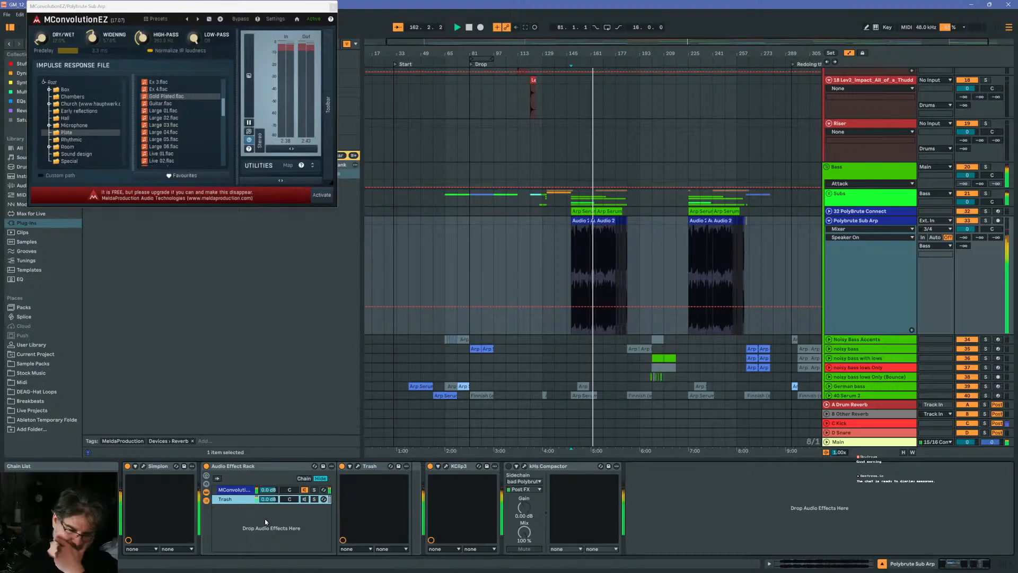
key("Delete")
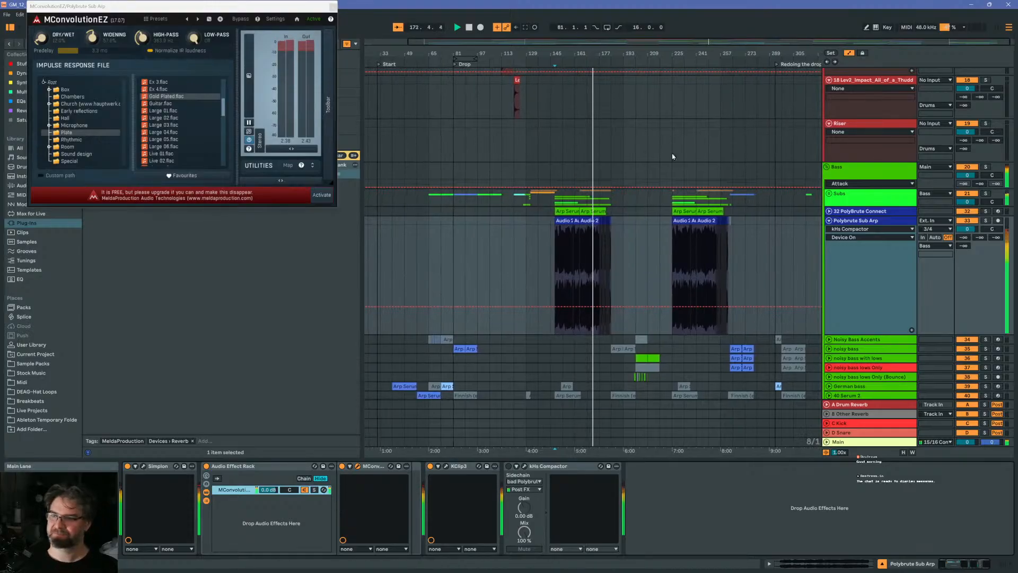
Set MConvolutionEZ's dry/wet to 13.2%, solo the Polybrute Sub Arp track, and replay it from the start of its first clip
left_click_drag(598, 54, 598, 106)
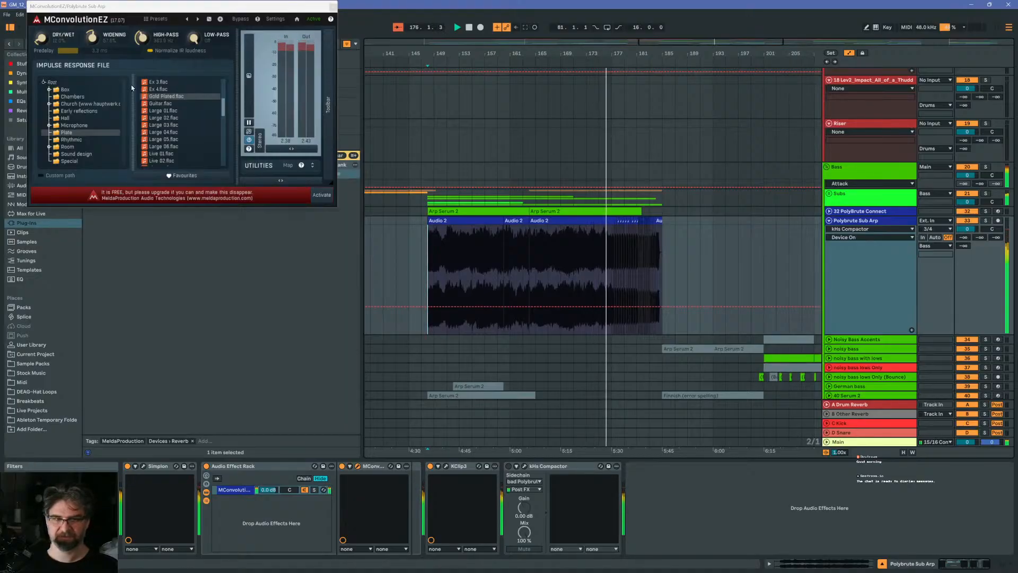
left_click(41, 38)
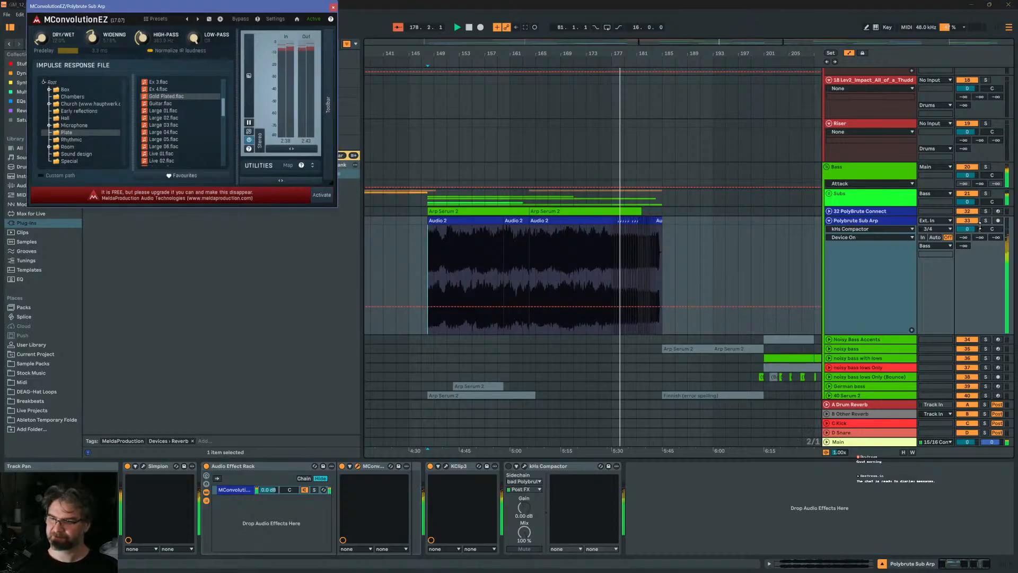
left_click_drag(44, 37, 44, 42)
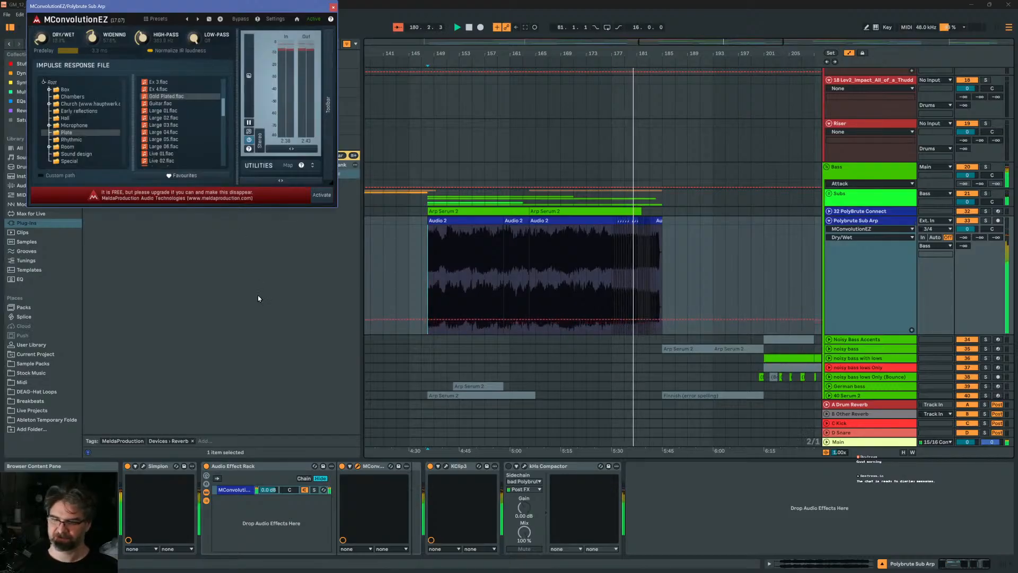
left_click(985, 221)
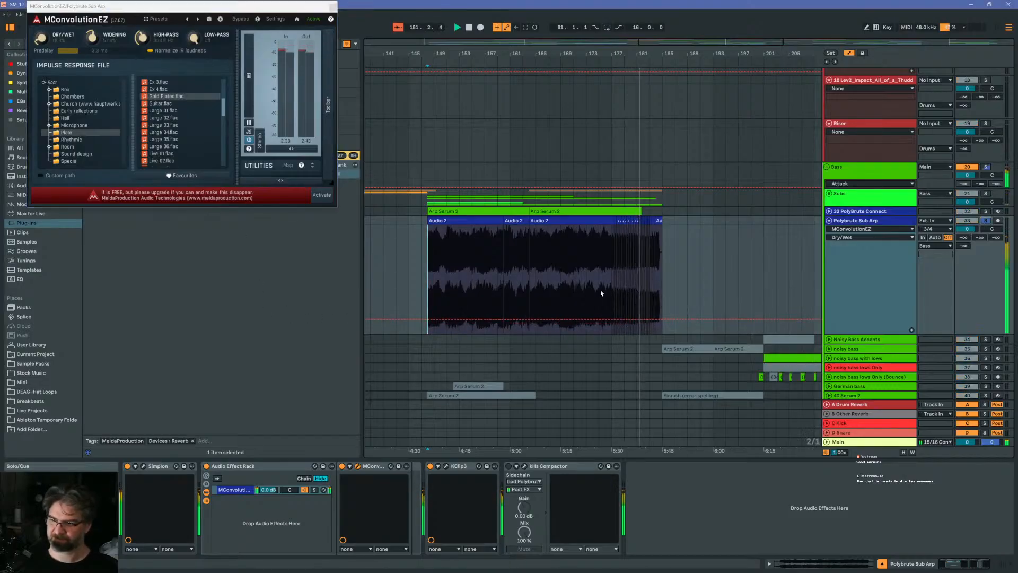
key("space")
key("space")
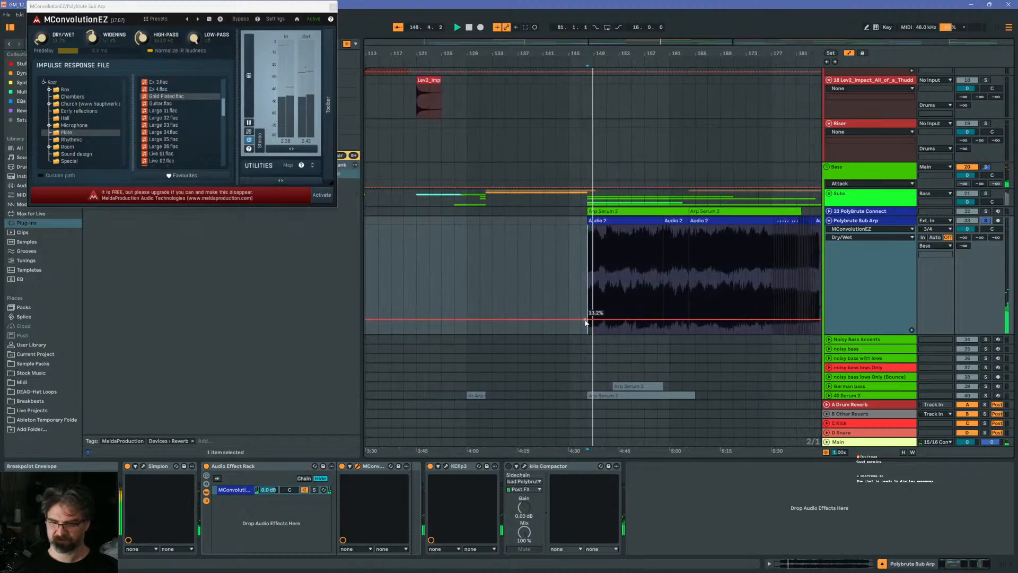
Automate MConvolutionEZ's dry/wet to fall steeply from near maximum at the first Audio 2 clip's start to 13.2%
left_click(585, 319)
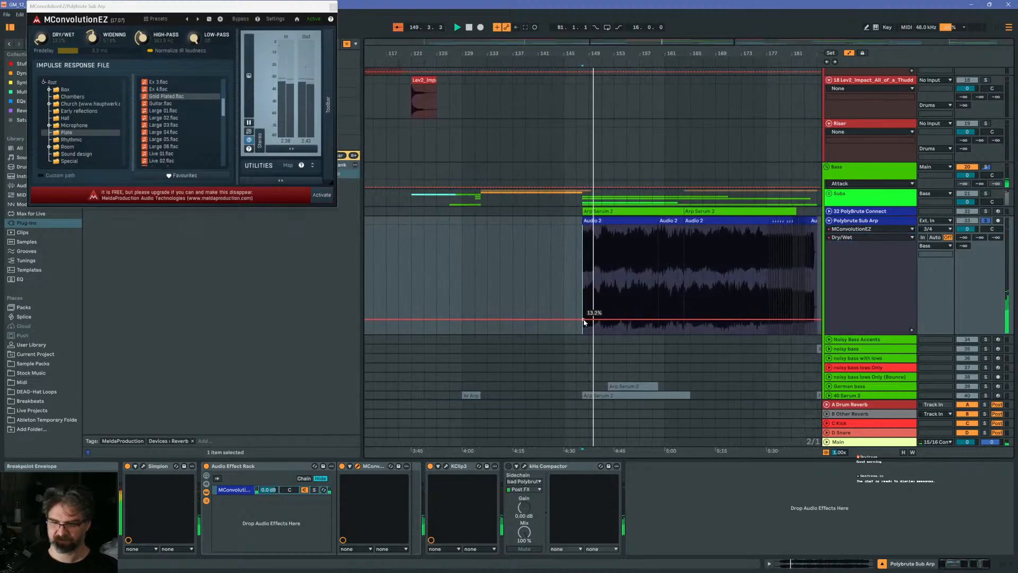
left_click(665, 320)
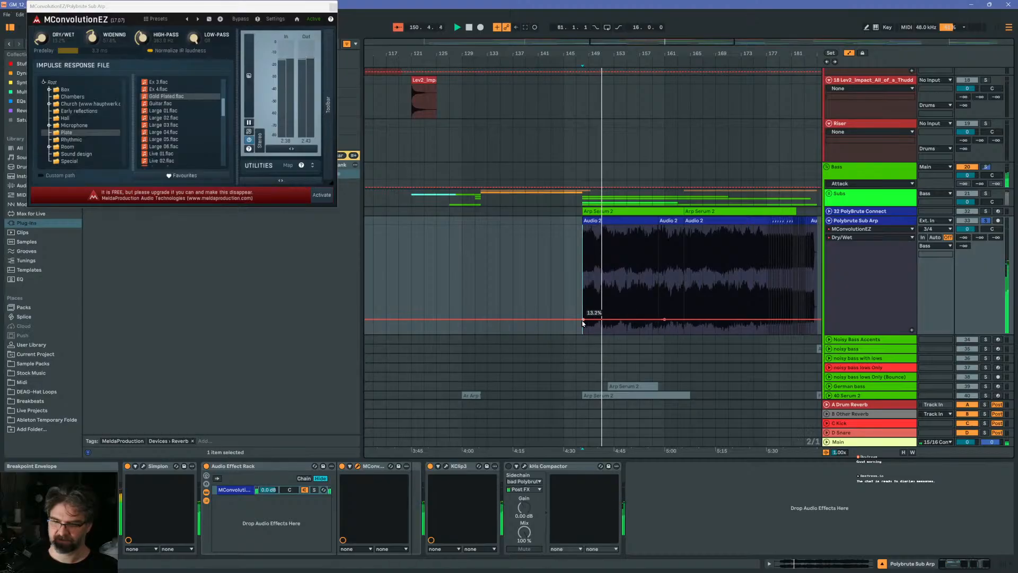
left_click_drag(584, 319, 584, 222)
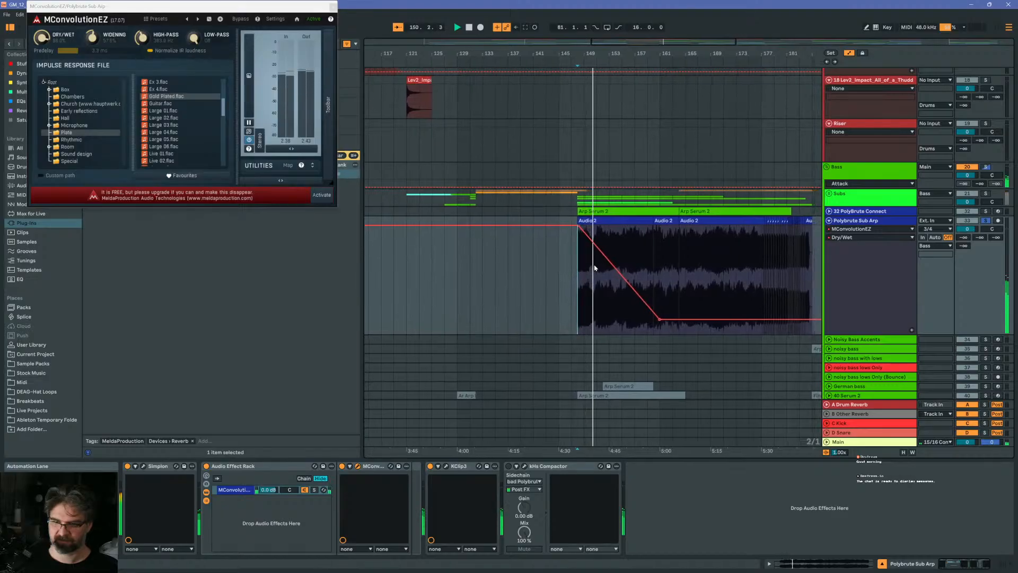
left_click(652, 319)
left_click_drag(652, 319, 613, 319)
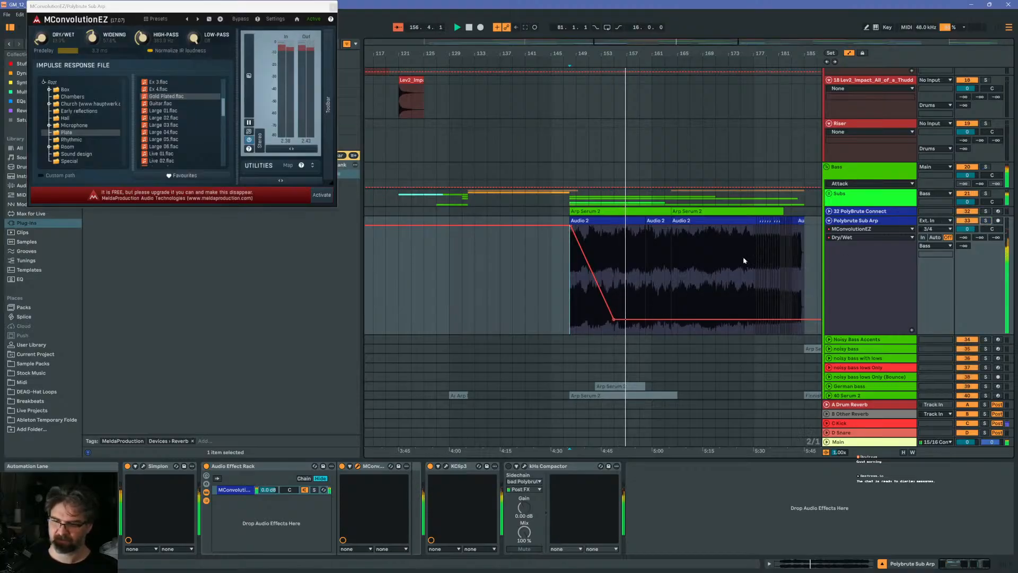
Add a 21.1% breakpoint partway down the dry/wet ramp so the reverb drops faster, and replay the passage
left_click(569, 300)
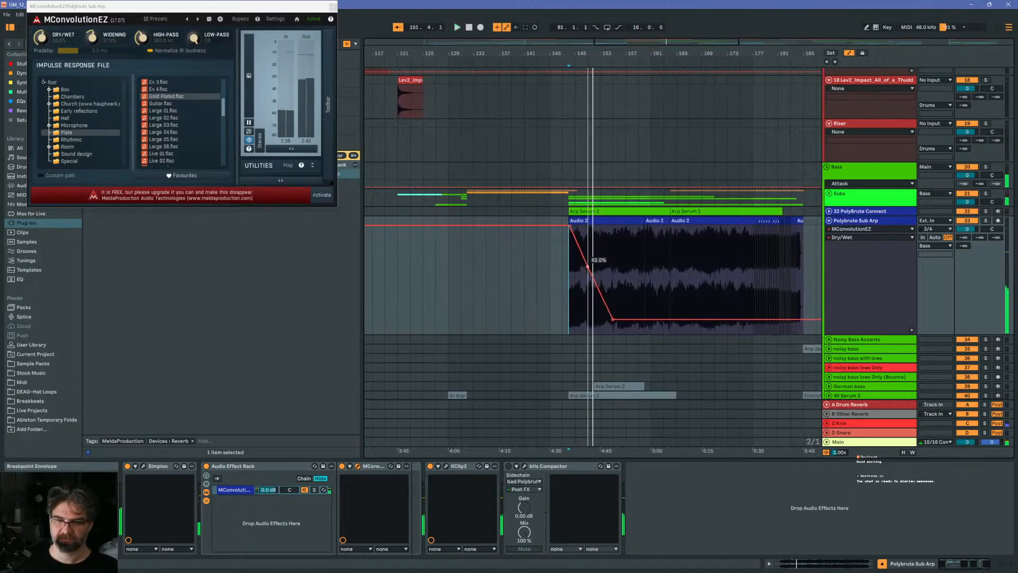
left_click_drag(588, 269, 587, 301)
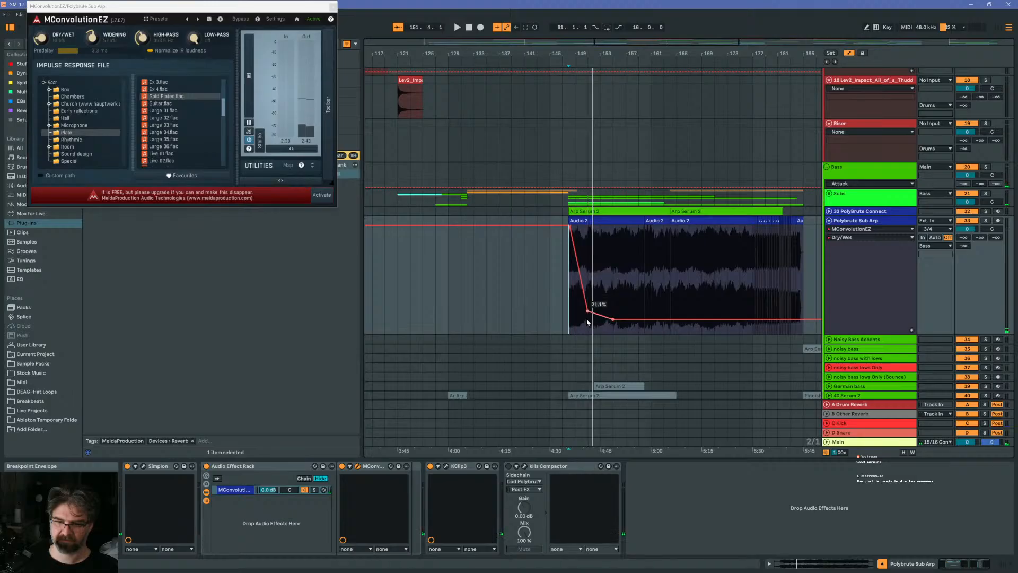
key("space")
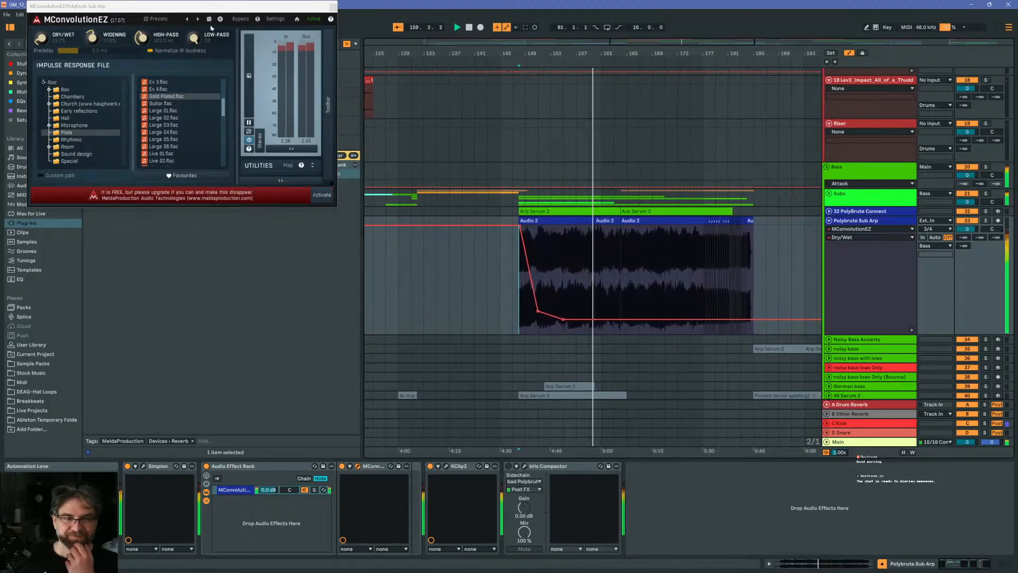
Reduce MConvolutionEZ's widening below zero and audition the latter part of the bass clips from around bar 169
left_click_drag(93, 38, 93, 59)
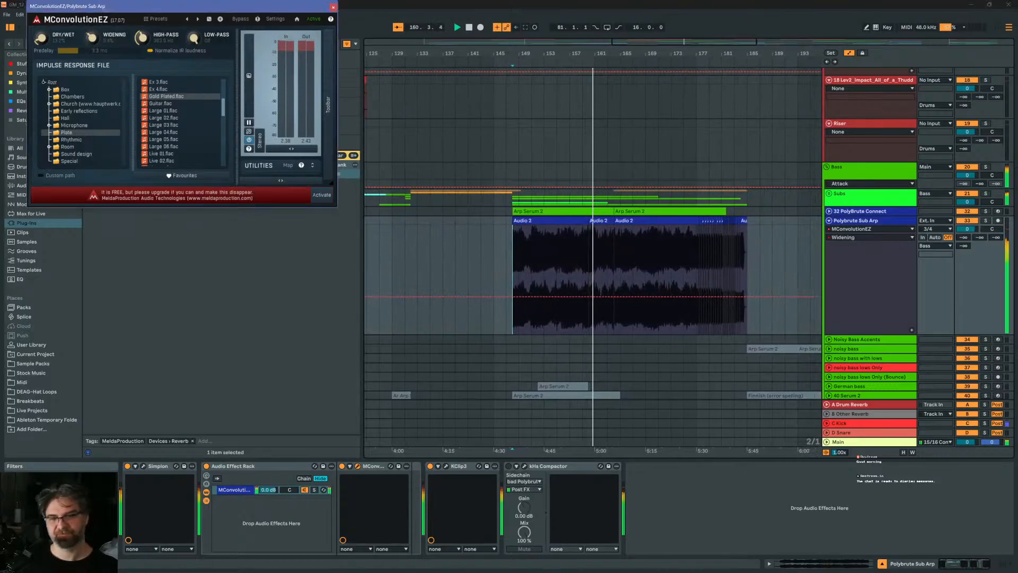
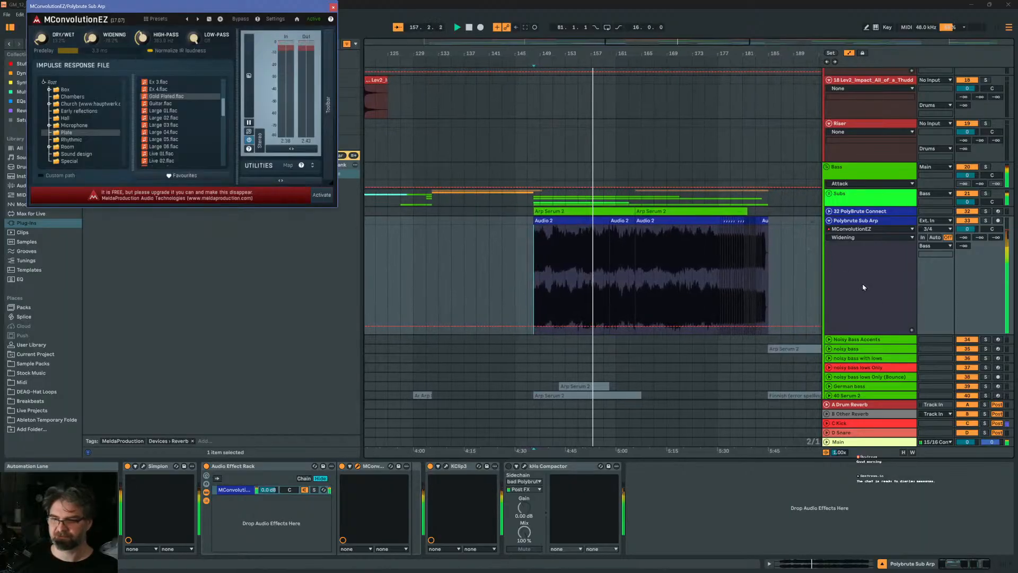
left_click_drag(573, 327, 571, 313)
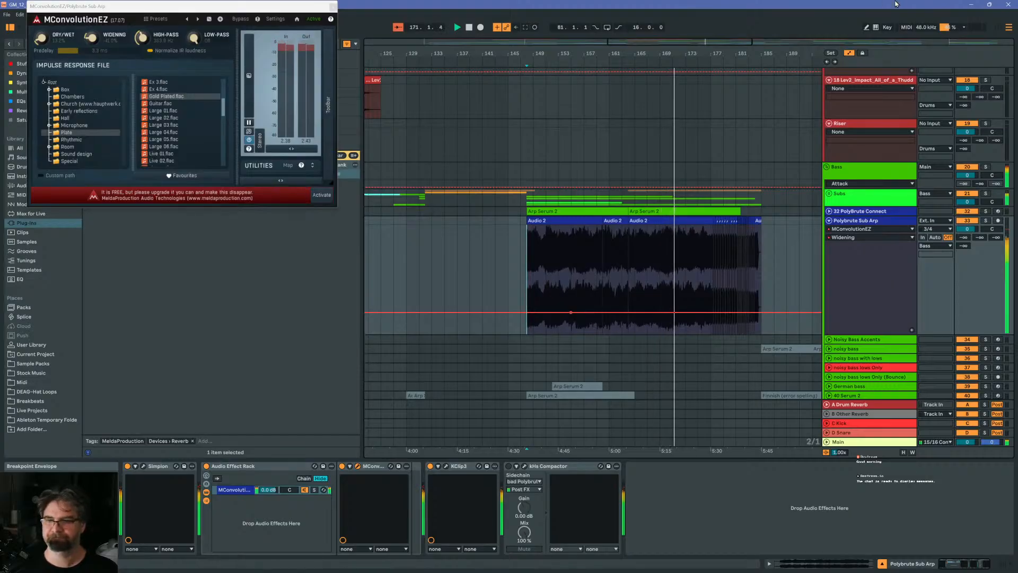
left_click_drag(764, 51, 764, 74)
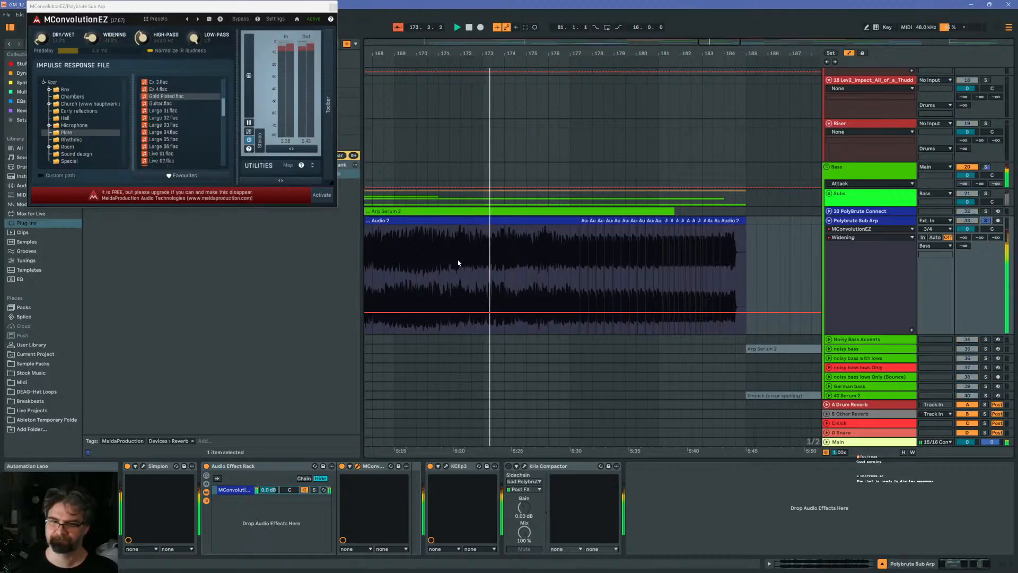
left_click(396, 268)
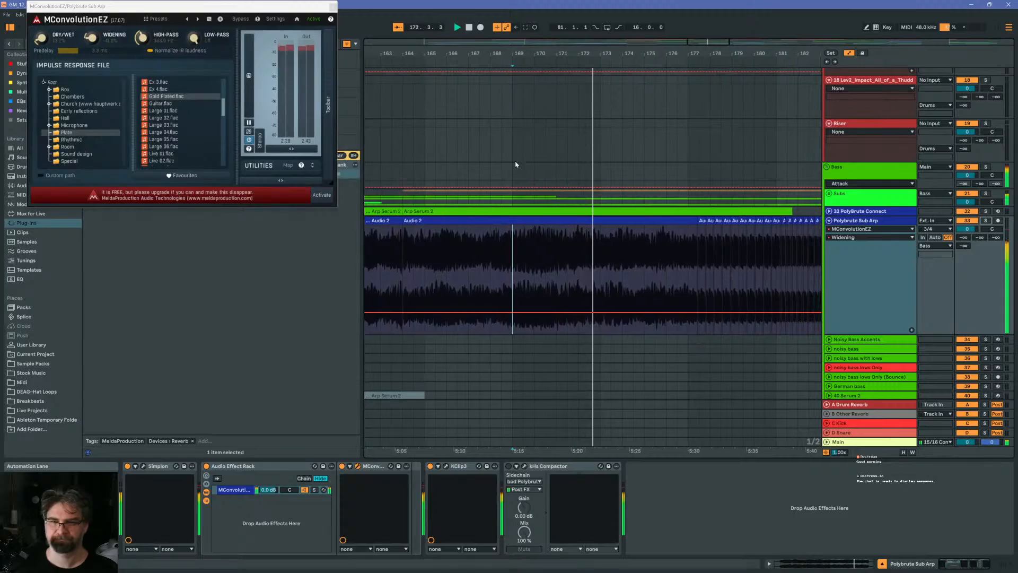
left_click_drag(554, 51, 559, 16)
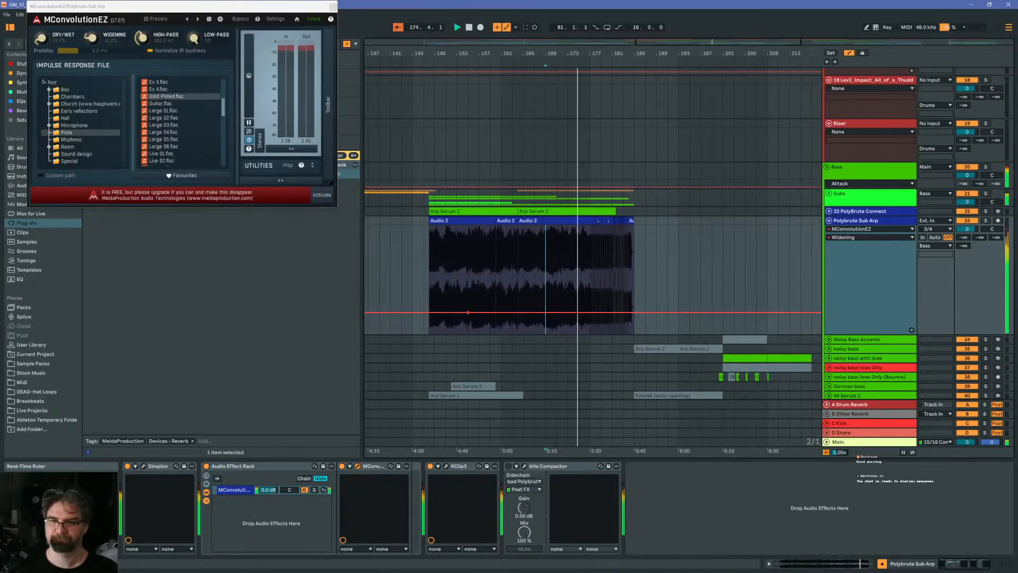
Show MConvolutionEZ's dry/wet automation in its own separate lane on the Polybrute Sub Arp track
left_click_drag(607, 54, 607, 90)
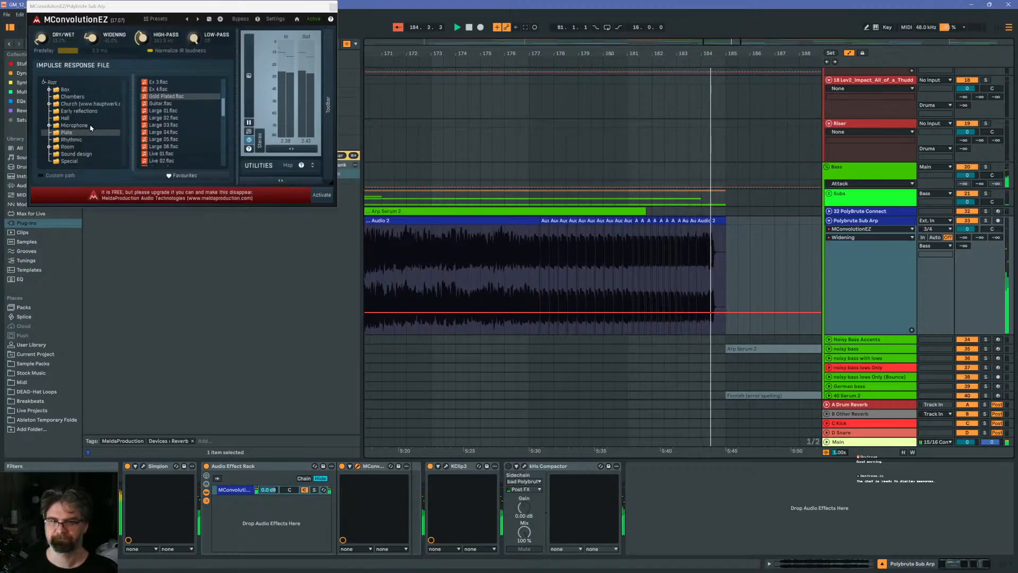
left_click(41, 37)
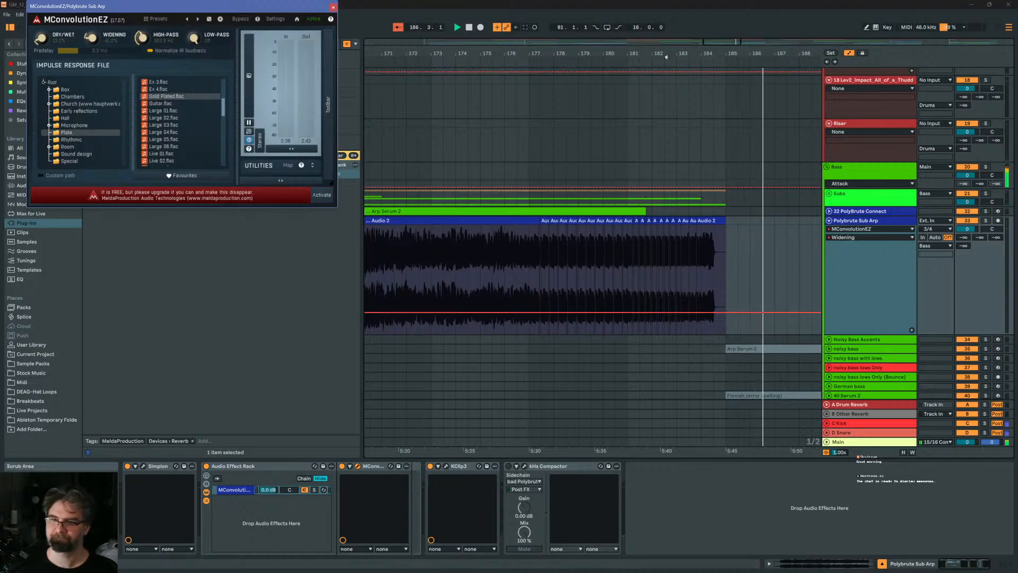
scroll(693, 146, "down", 5, "ctrl")
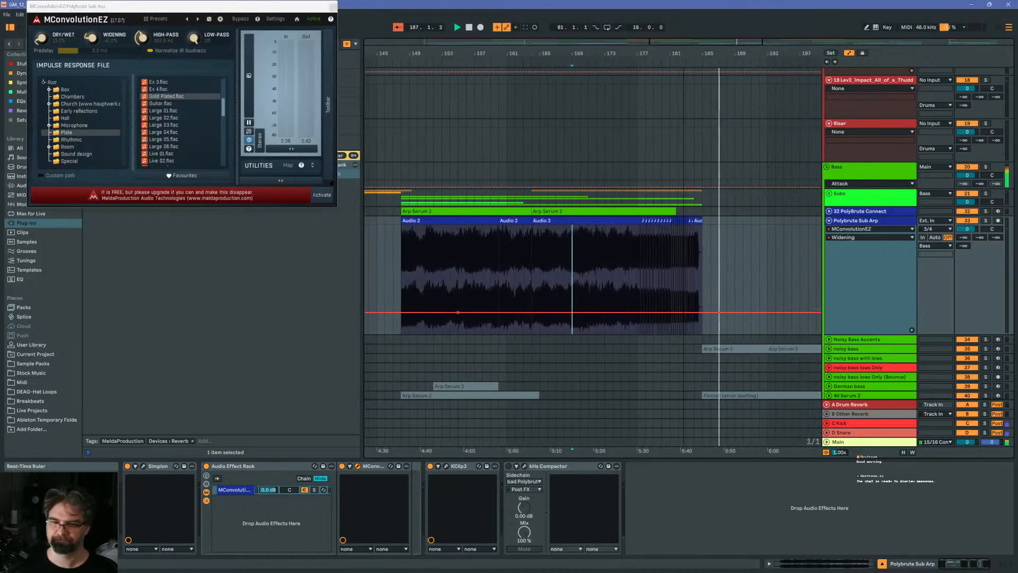
left_click(869, 237)
left_click(863, 253)
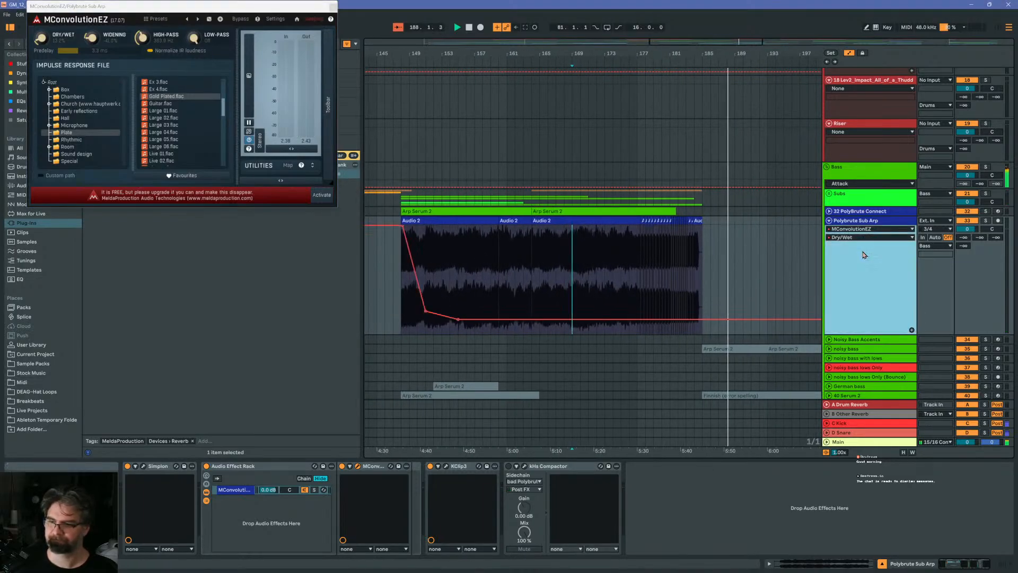
left_click(911, 330)
Hold the dry/wet at 13.2% until about bar 178, ramp it up to maximum at the end of the bass clips, and replay
scroll(648, 328, "down", 3)
left_click(637, 349)
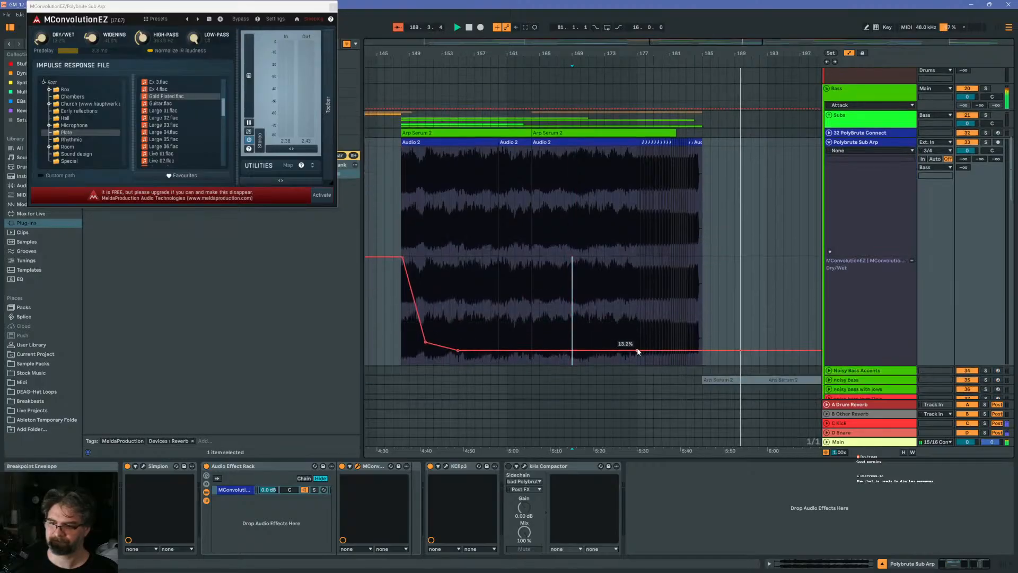
left_click_drag(699, 347, 699, 257)
left_click(606, 289)
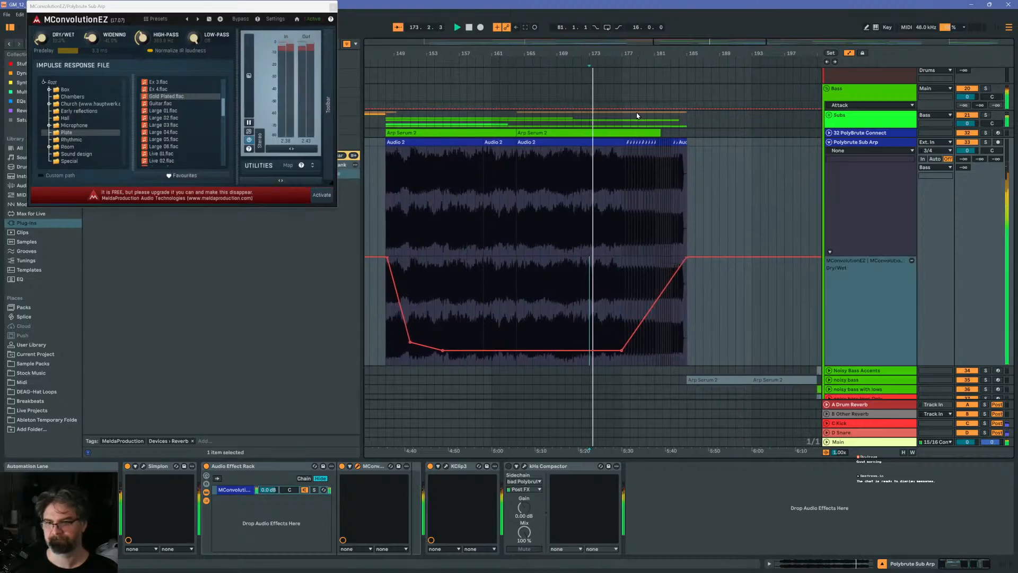
Move the end breakpoint of the rising dry/wet ramp slightly earlier, to where the last Audio 2 waveform ends
left_click_drag(636, 54, 675, 177)
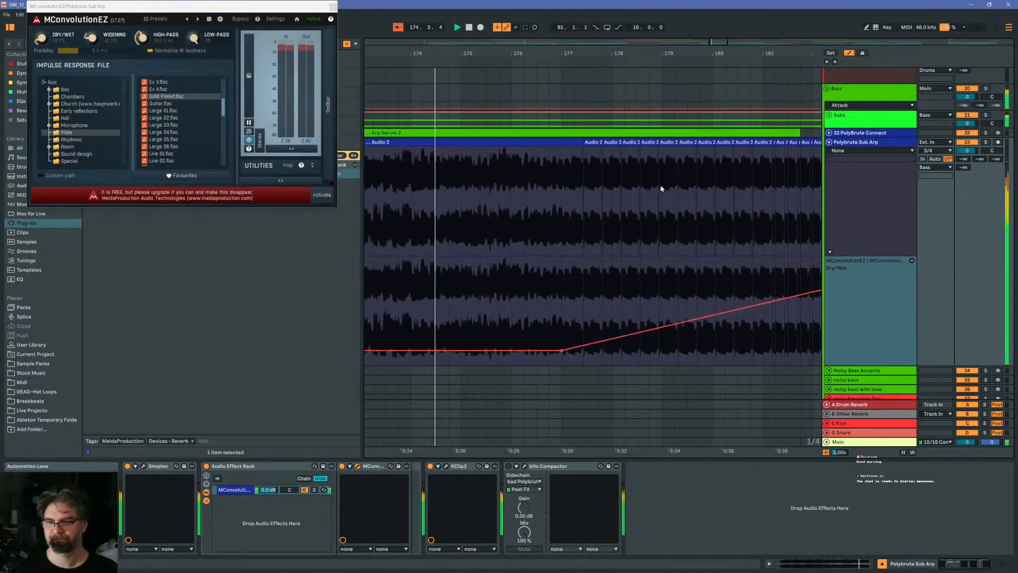
left_click_drag(666, 54, 665, 8)
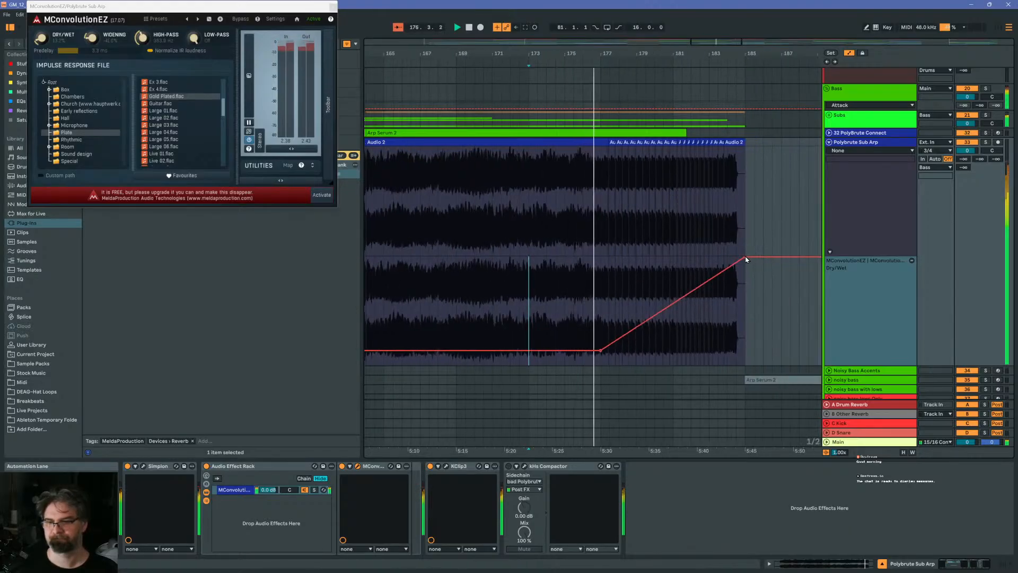
left_click_drag(745, 256, 736, 256)
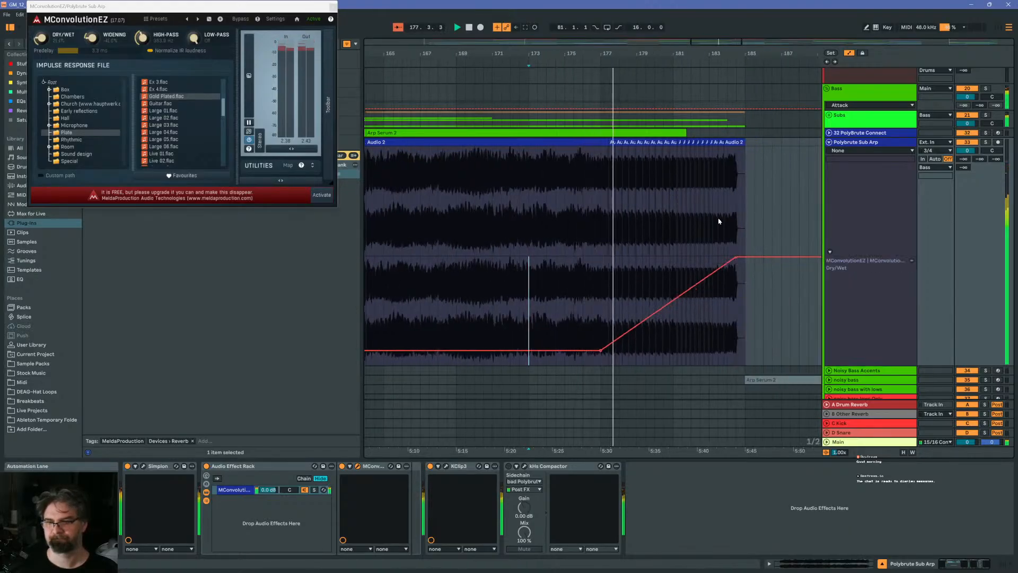
scroll(730, 212, "up", 1)
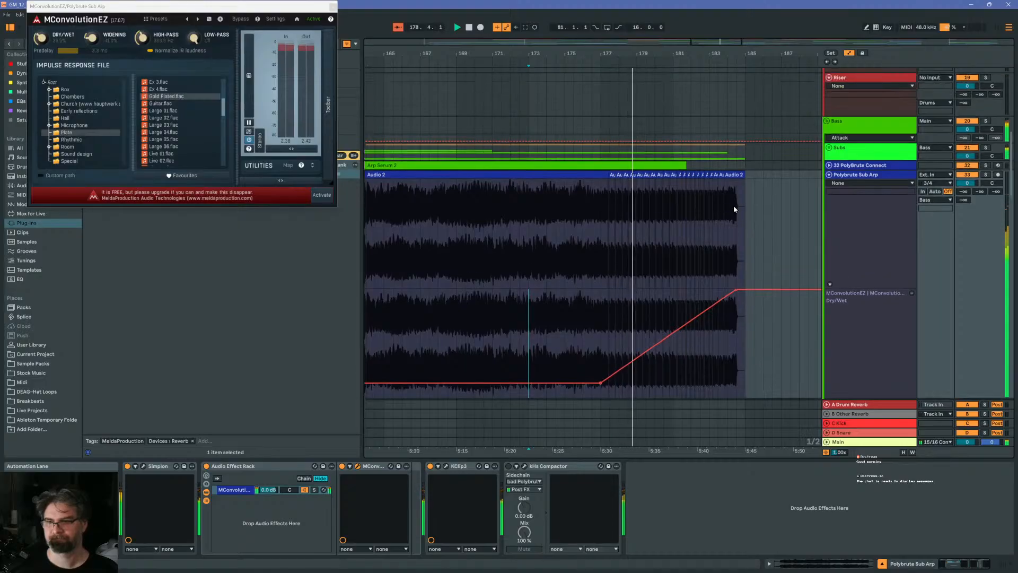
Fold the Polybrute Sub Arp track and the Bass group, solo the Harmonics group, and replay the build
left_click(830, 175)
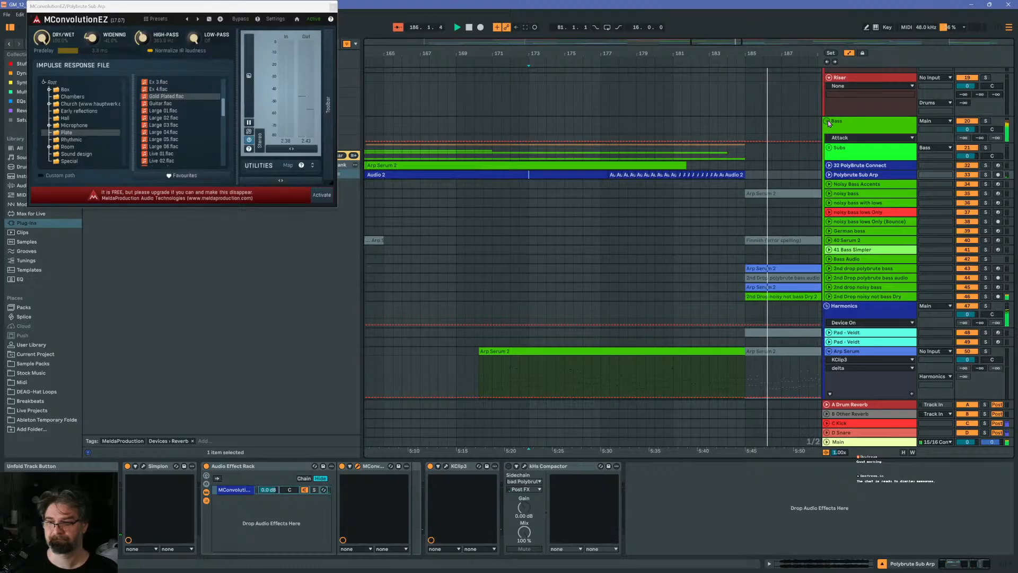
left_click(828, 121)
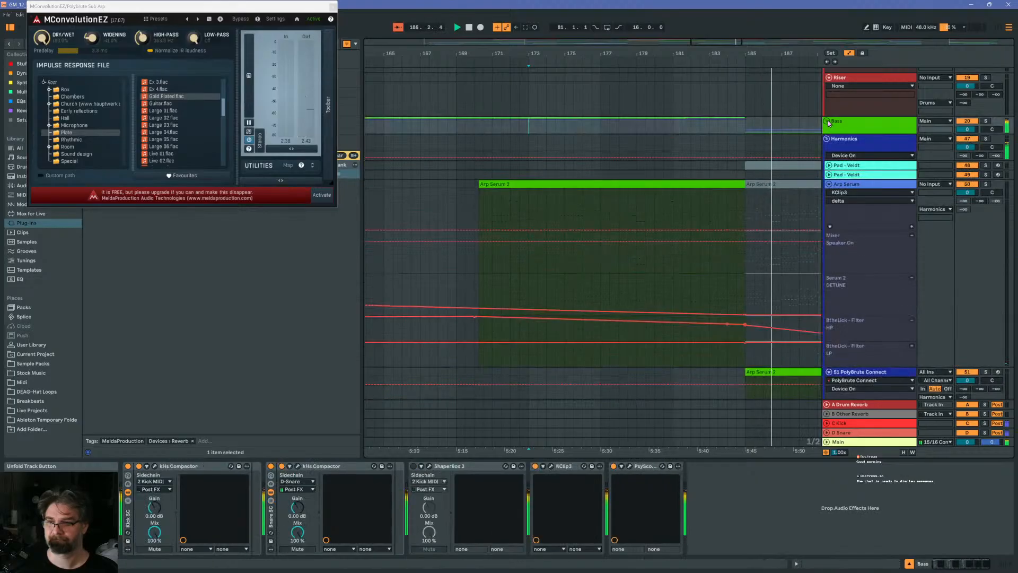
left_click(985, 140)
key("space")
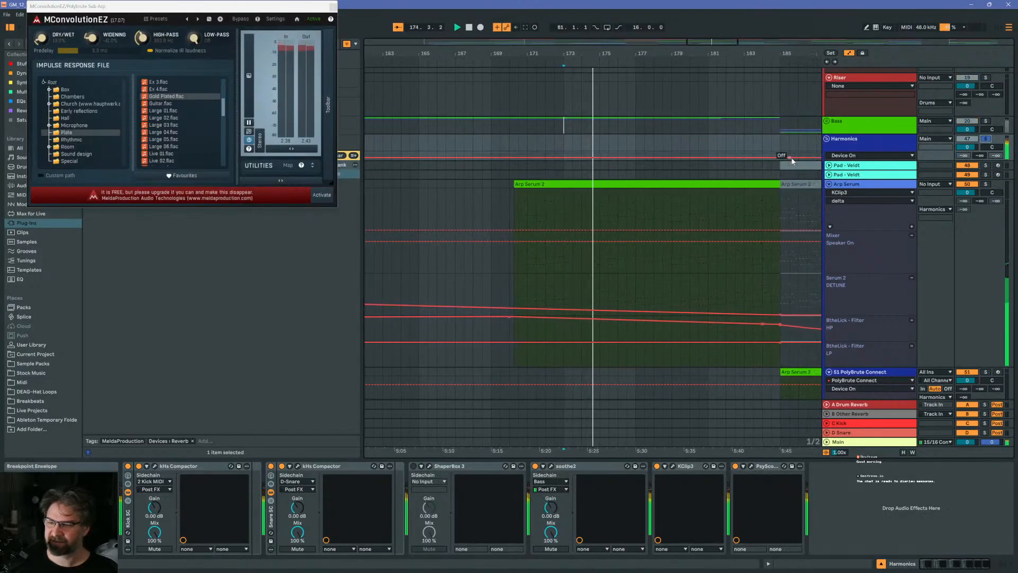
Show every automated parameter of the Arp Serum track in its own automation lane
scroll(730, 164, "down", 2)
scroll(705, 171, "down", 4)
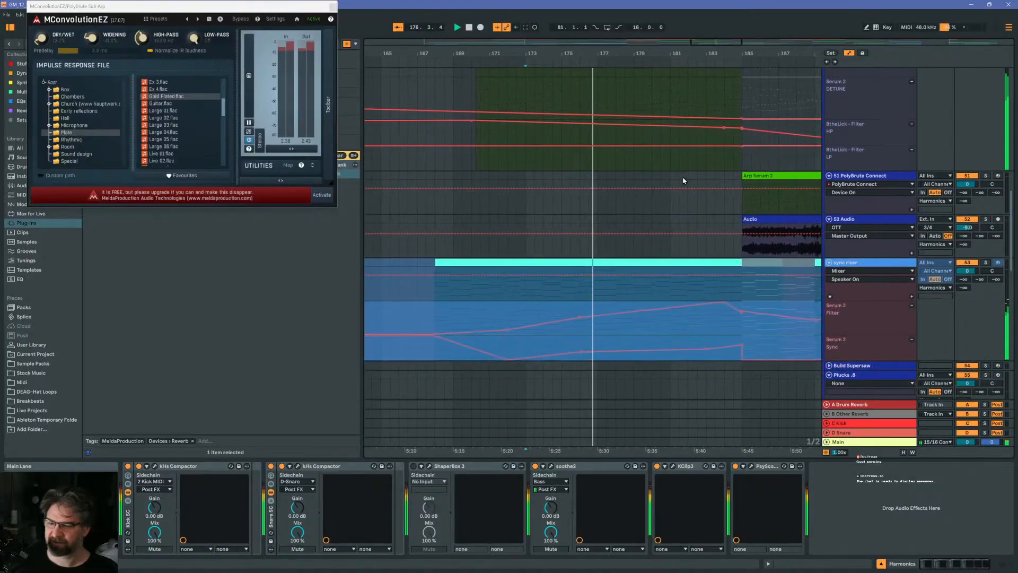
scroll(686, 176, "up", 2)
scroll(688, 175, "up", 2)
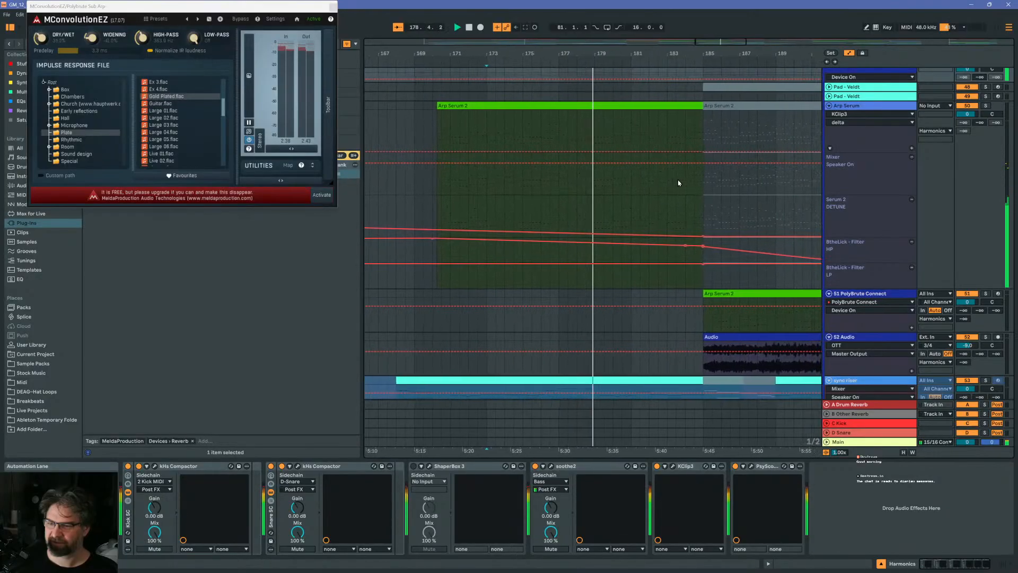
left_click_drag(599, 53, 676, 2)
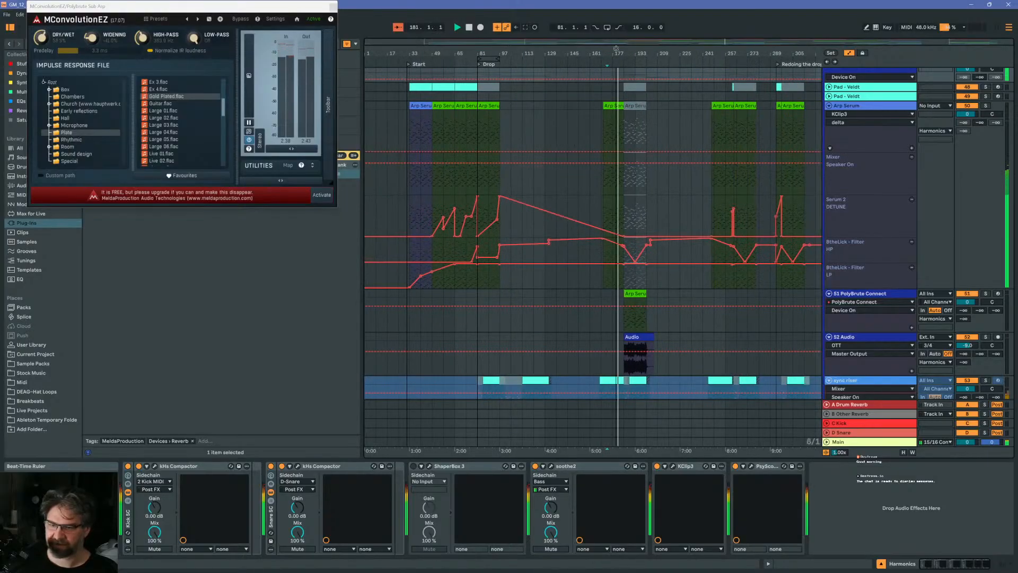
right_click(860, 148)
left_click(883, 160)
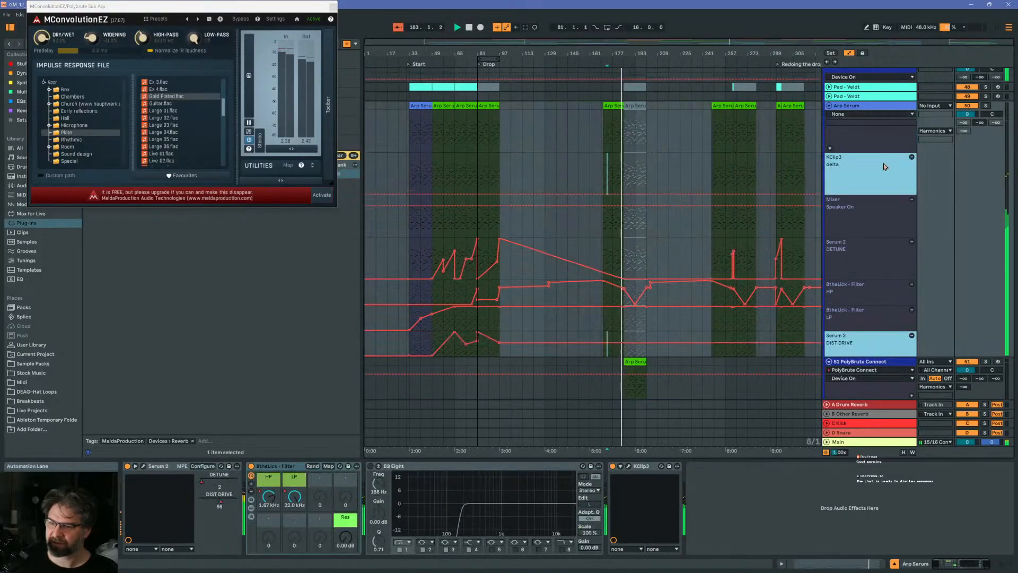
Add a Serum 2 DIST DRIVE breakpoint of 56 at the end of the build's Arp Serum clip and replay the passage
scroll(847, 241, "down", 2)
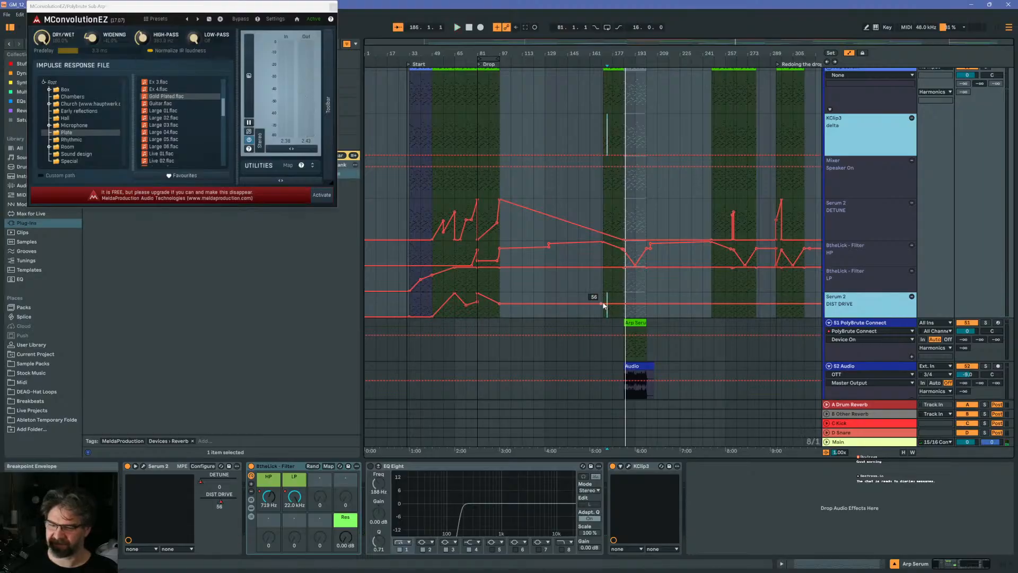
left_click(625, 304)
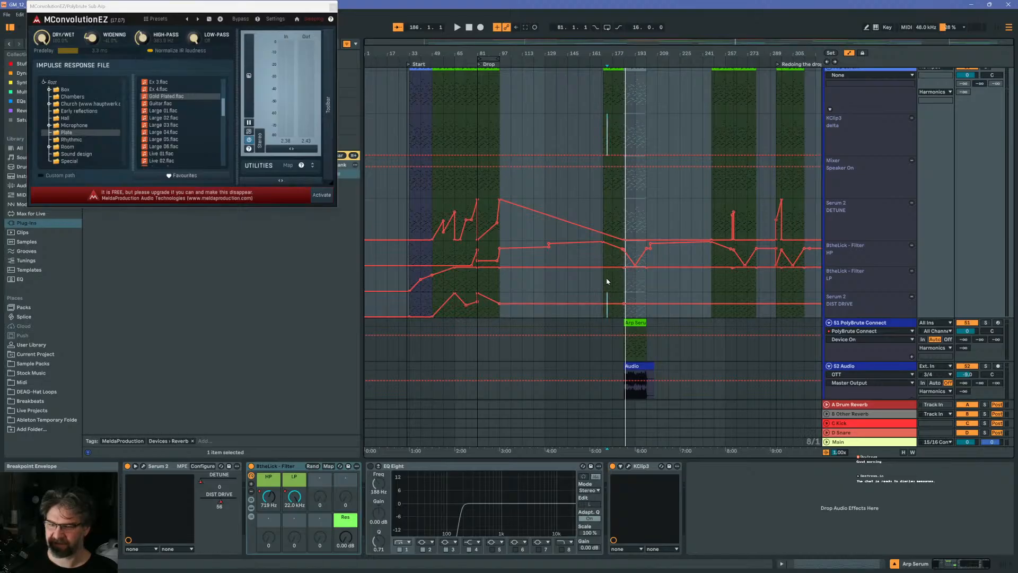
key("space")
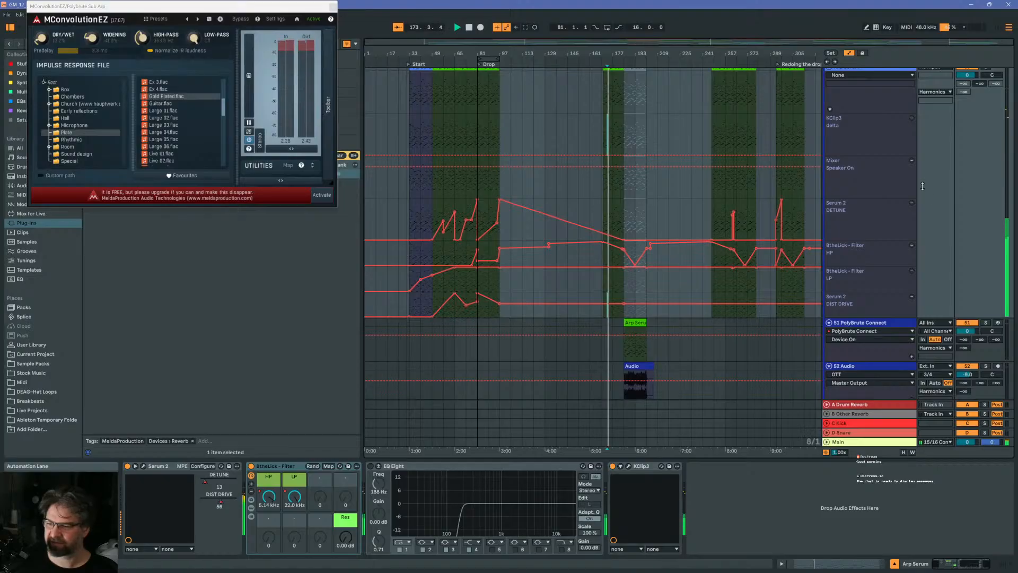
left_click(986, 323)
left_click(985, 323)
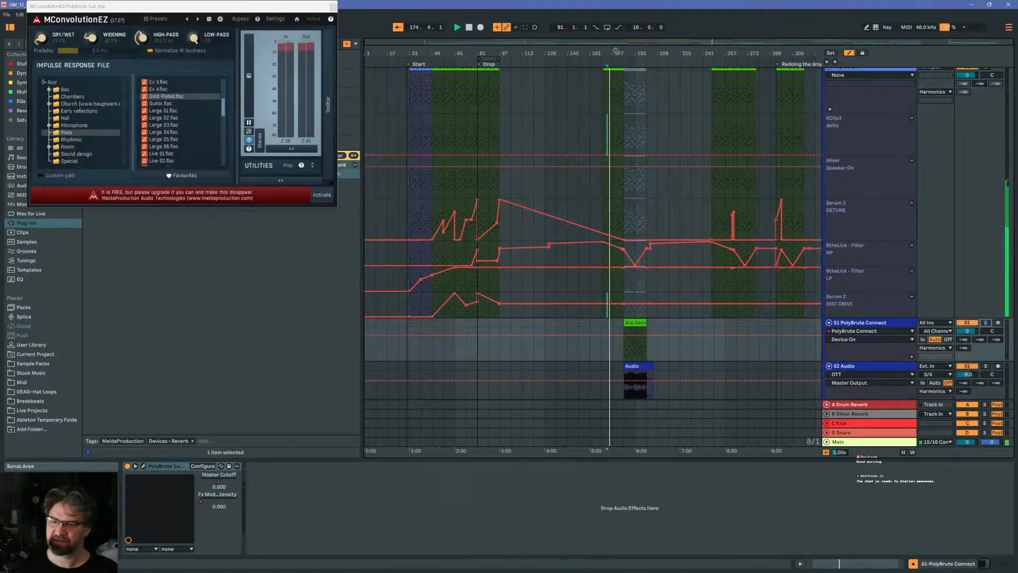
Try ramping DIST DRIVE up to 100 across the build's Arp Serum clip, and bring its end breakpoint back to about 54
left_click_drag(616, 53, 572, 101)
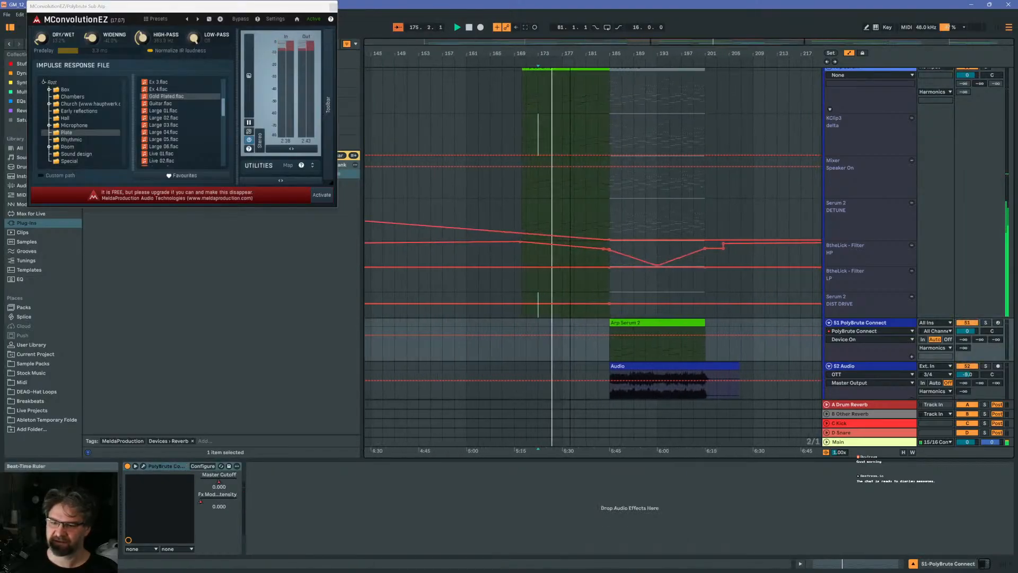
left_click(514, 304)
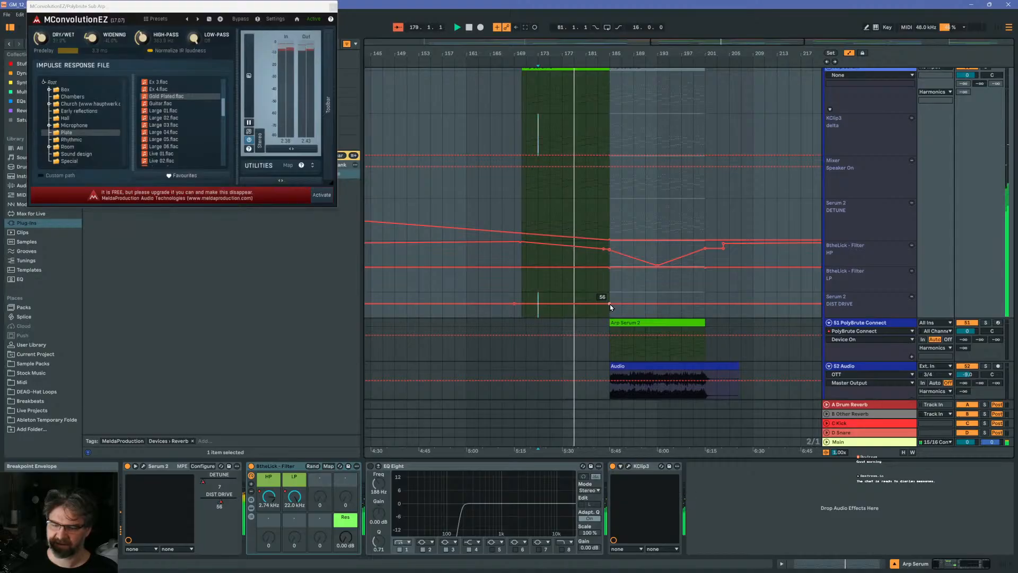
left_click_drag(610, 304, 610, 293)
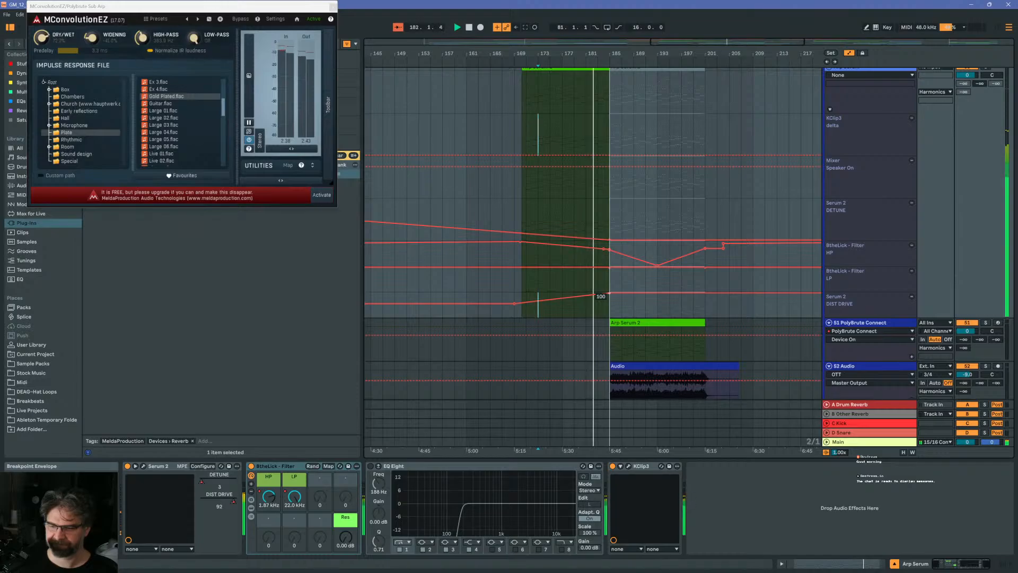
left_click_drag(609, 292, 609, 304)
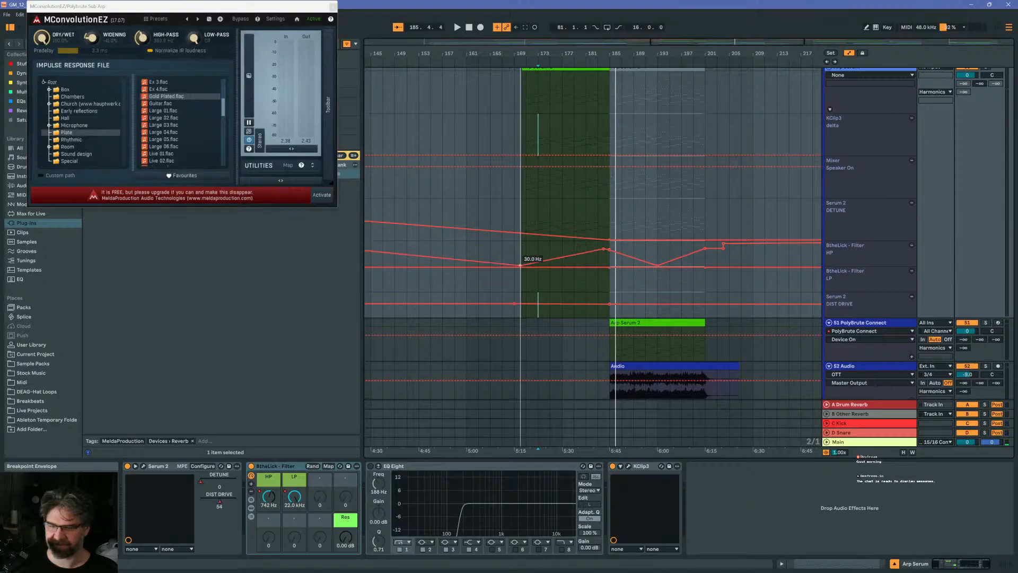
Raise the filter's HP breakpoint at the Arp Serum clip's start to about 3.82 kHz and add a lower one mid-clip
key("space")
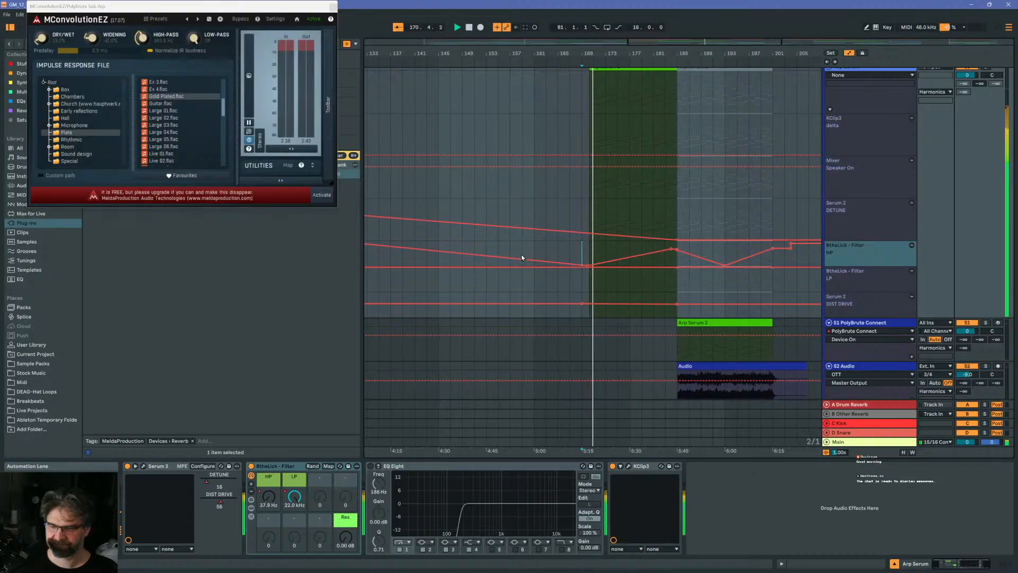
left_click_drag(581, 265, 584, 247)
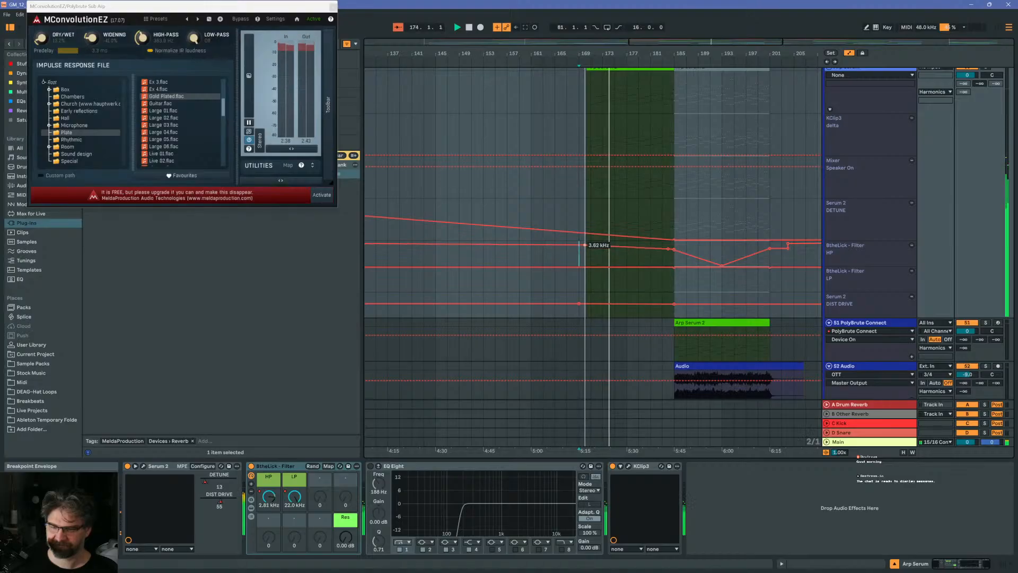
left_click_drag(585, 245, 626, 249)
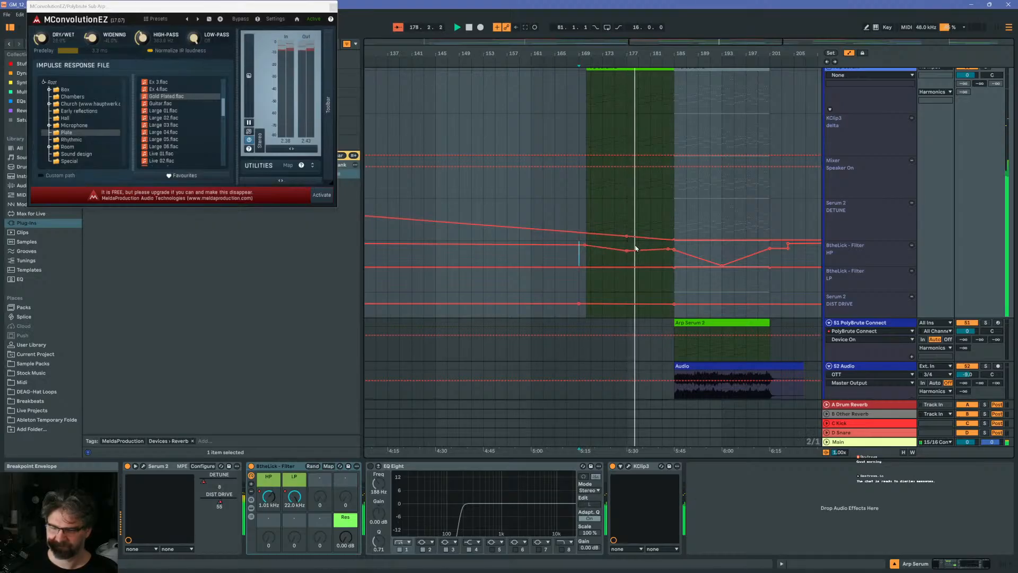
scroll(599, 102, "up", 1)
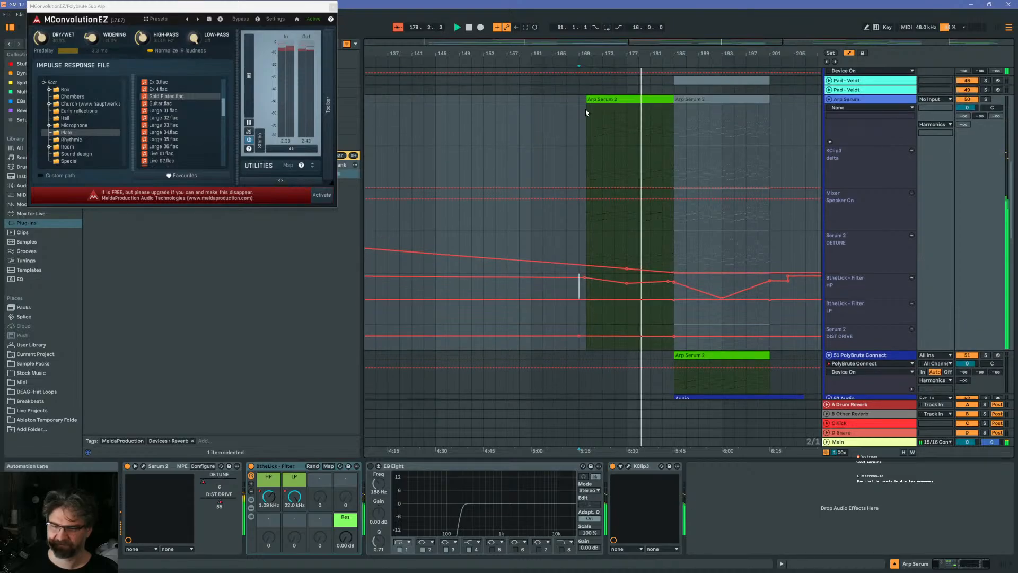
Extend the start of the build's Arp Serum clip about one bar earlier, and undo the change
left_click_drag(587, 100, 578, 100)
left_click(579, 115)
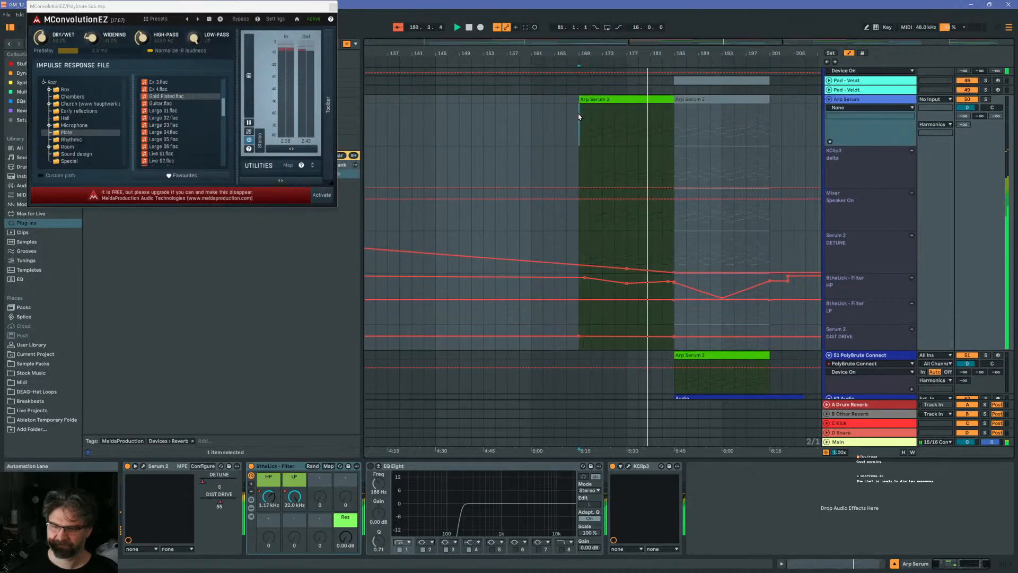
key("ctrl+z")
Check the DIST DRIVE automation at the Arp Serum clip's start and place the insert marker at bar 179
scroll(653, 188, "down", 1)
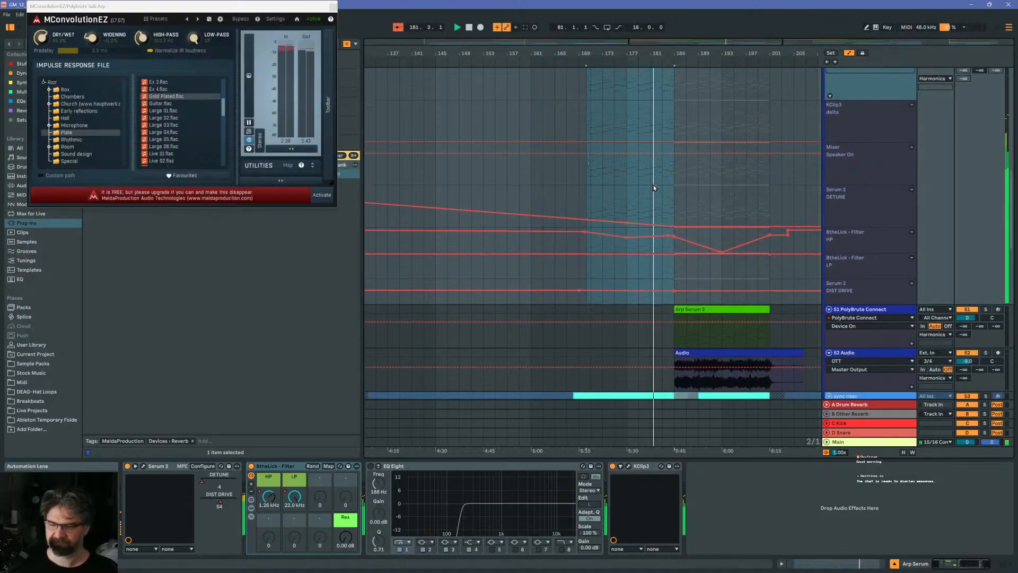
scroll(670, 217, "down", 1)
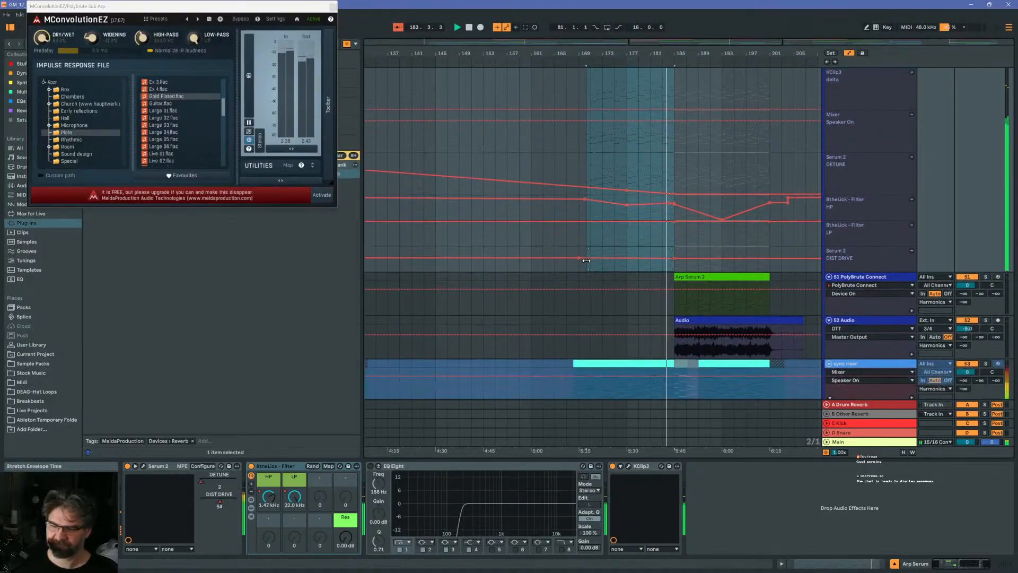
mouse_move(586, 259)
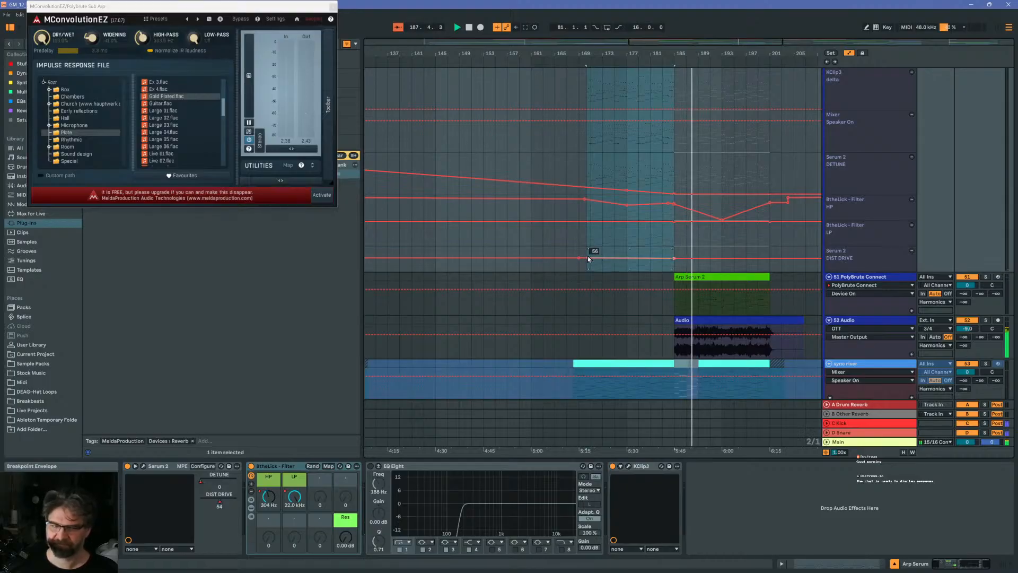
left_click(635, 139)
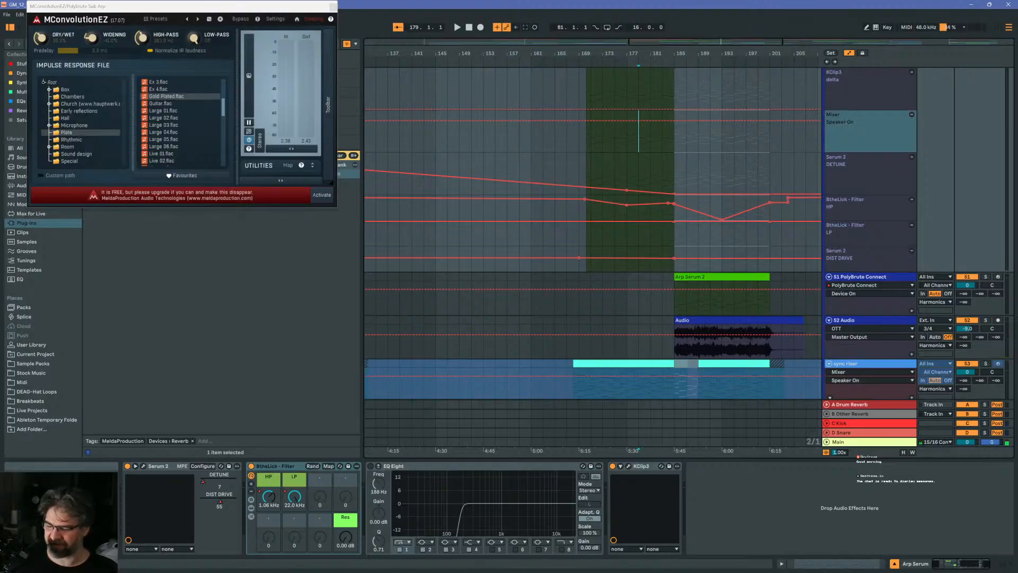
Set the loop region to begin at the Start marker, bar 31, with a length of 66 bars
left_click_drag(565, 56, 599, 27)
scroll(530, 72, "up", 2)
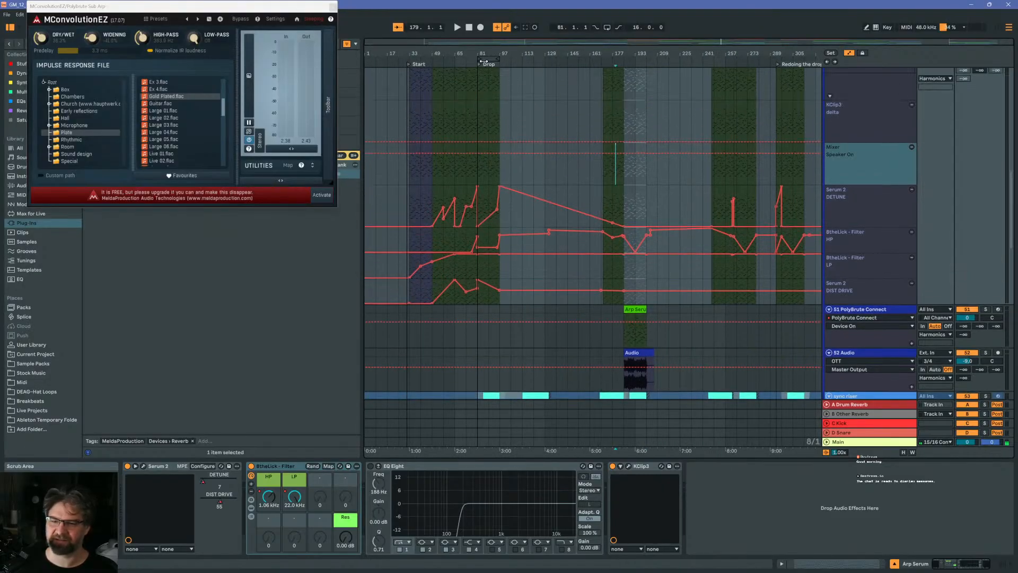
left_click_drag(484, 61, 407, 56)
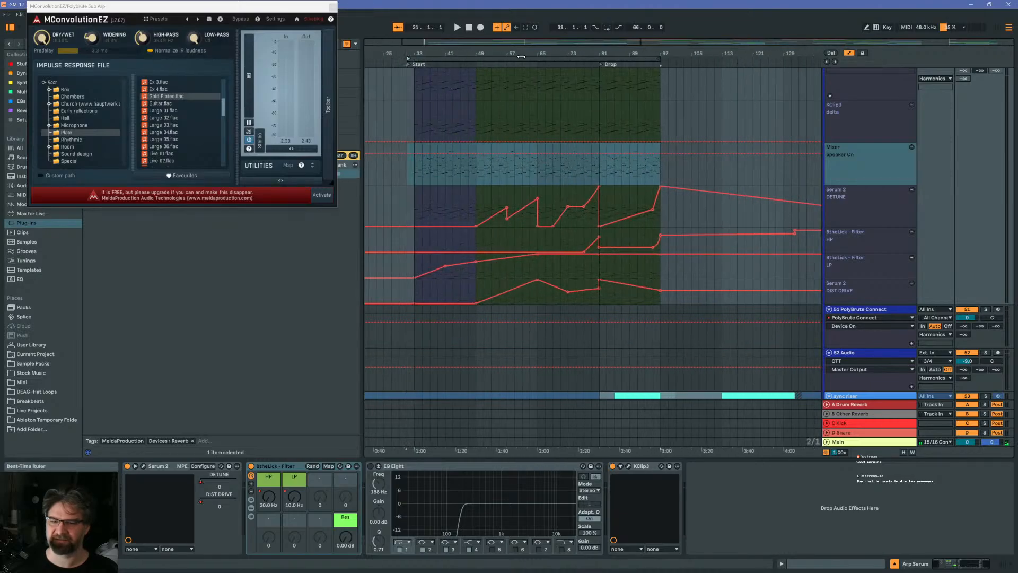